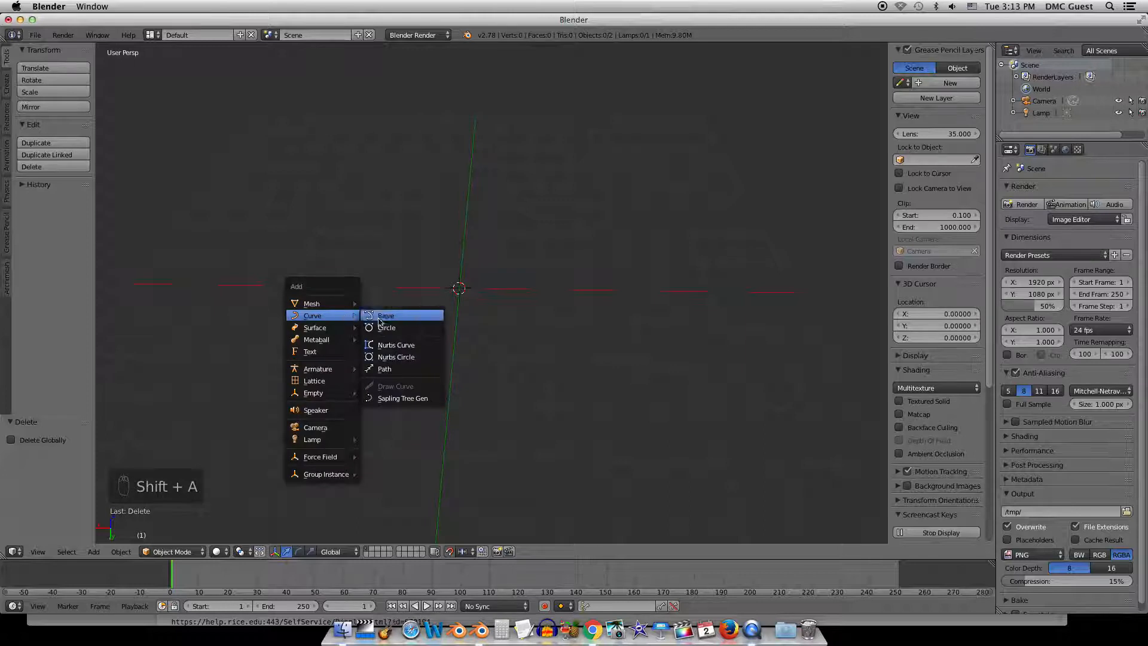
Add a path curve at the origin and open it in Edit Mode.
{"action": "left_click", "coordinate": [387, 369]}
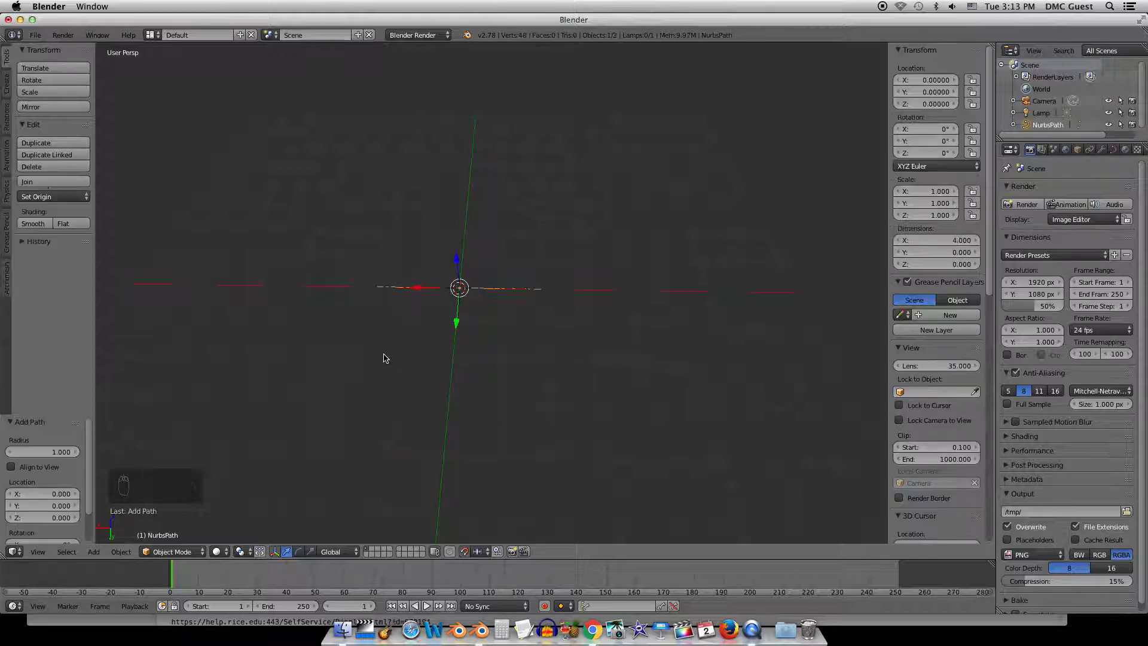
{"action": "scroll", "coordinate": [382, 333], "scroll_direction": "up", "scroll_amount": 4}
{"action": "scroll", "coordinate": [382, 333], "scroll_direction": "down", "scroll_amount": 2}
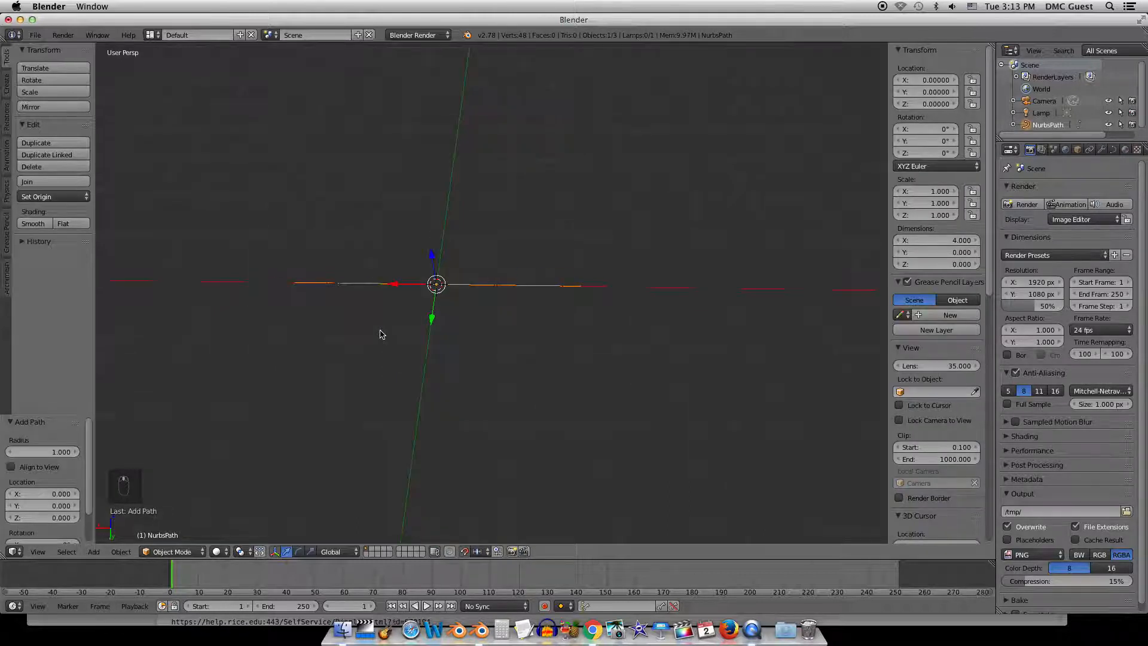
{"action": "middle_click_drag", "start_coordinate": [382, 339], "coordinate": [456, 372], "text": "shift"}
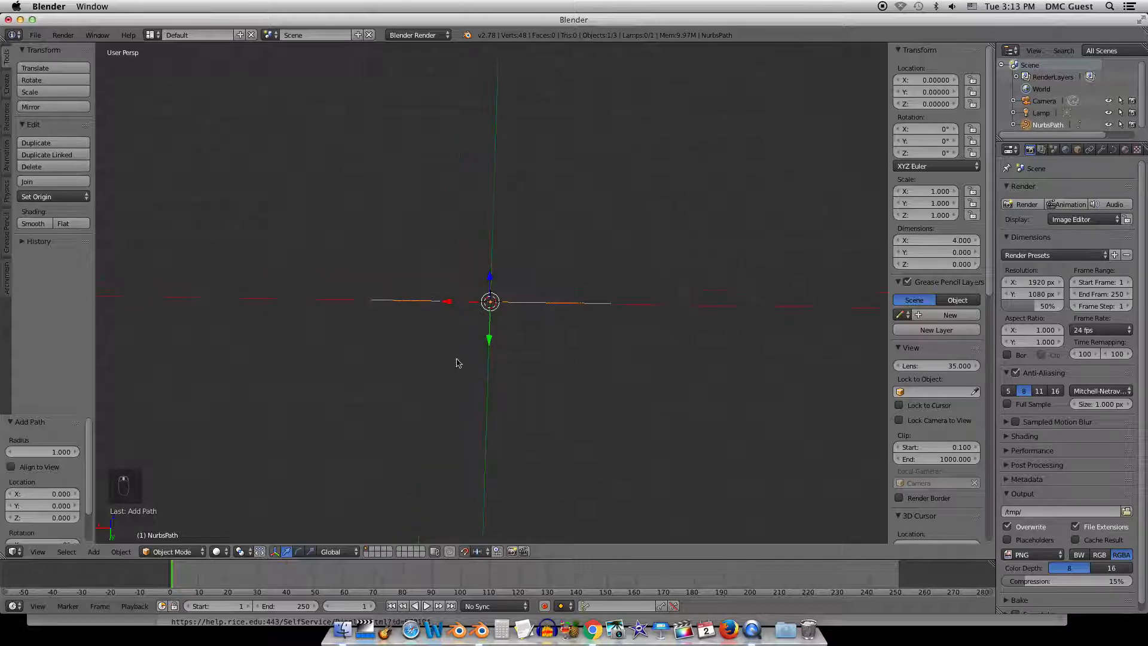
{"action": "key", "text": "Tab"}
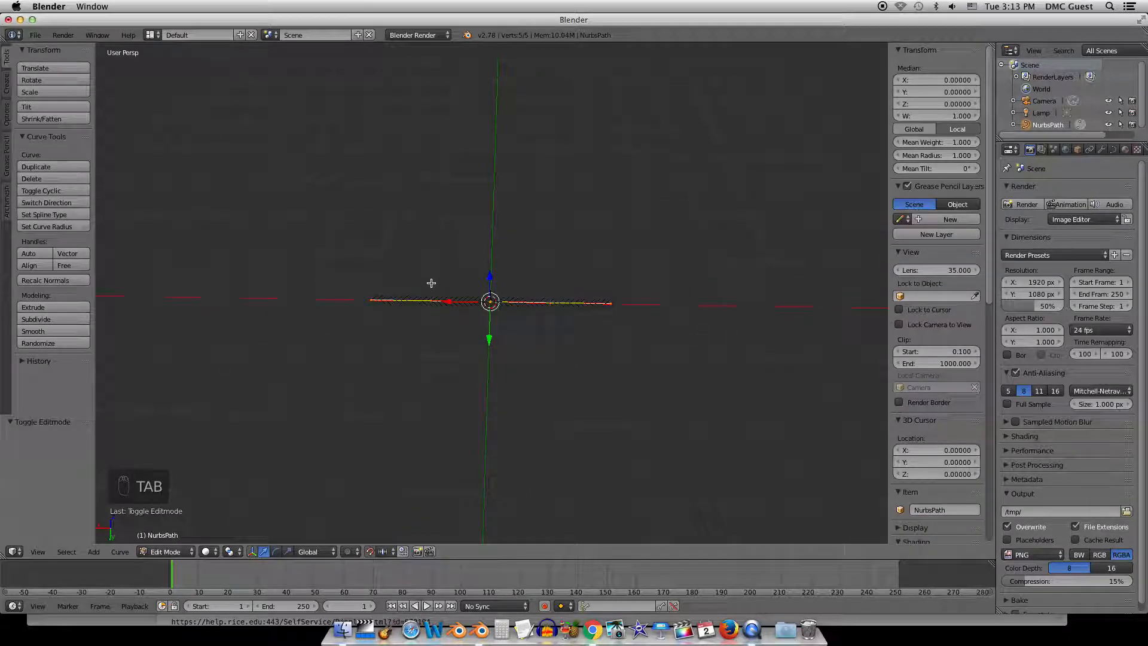
{"action": "middle_click_drag", "start_coordinate": [430, 283], "coordinate": [435, 302]}
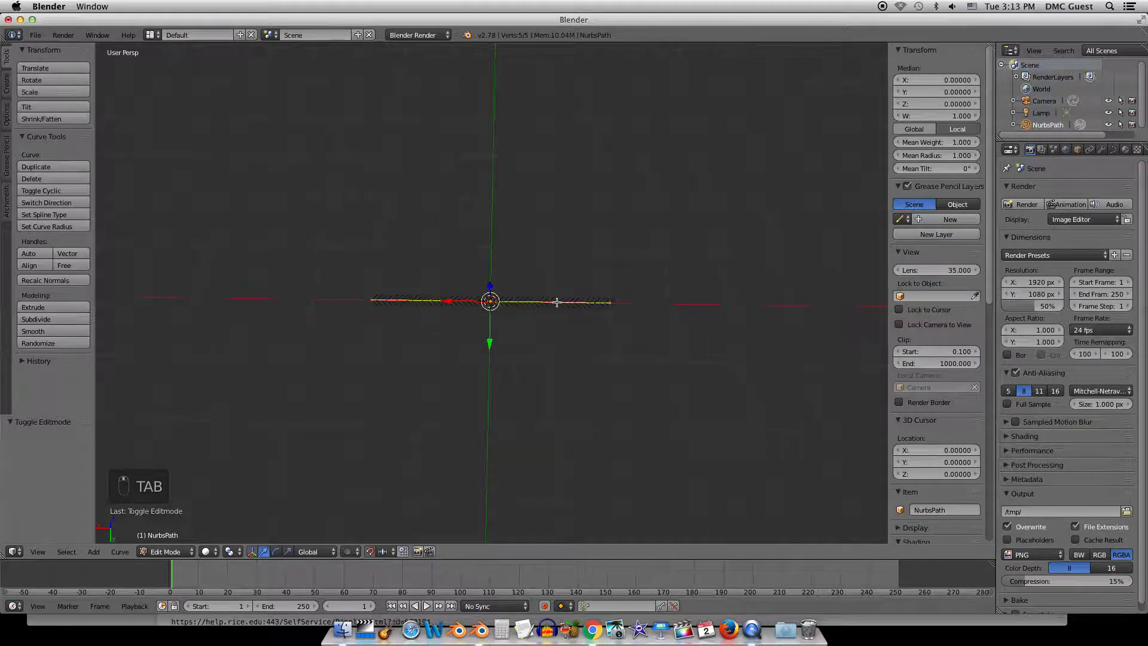
Turn on increment snapping and move the path's three middle control points by -2 along Y to form an arch.
{"action": "right_click", "coordinate": [556, 303]}
{"action": "right_click", "coordinate": [429, 299], "text": "shift"}
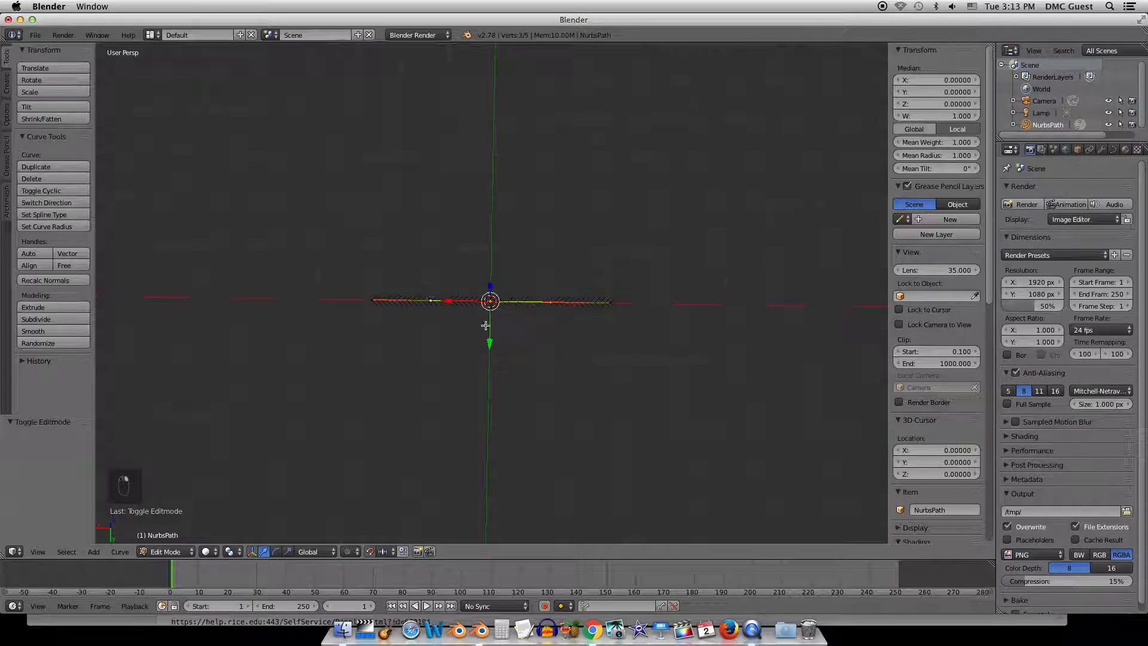
{"action": "left_click_drag", "start_coordinate": [495, 336], "coordinate": [503, 243]}
{"action": "key", "text": "super+z"}
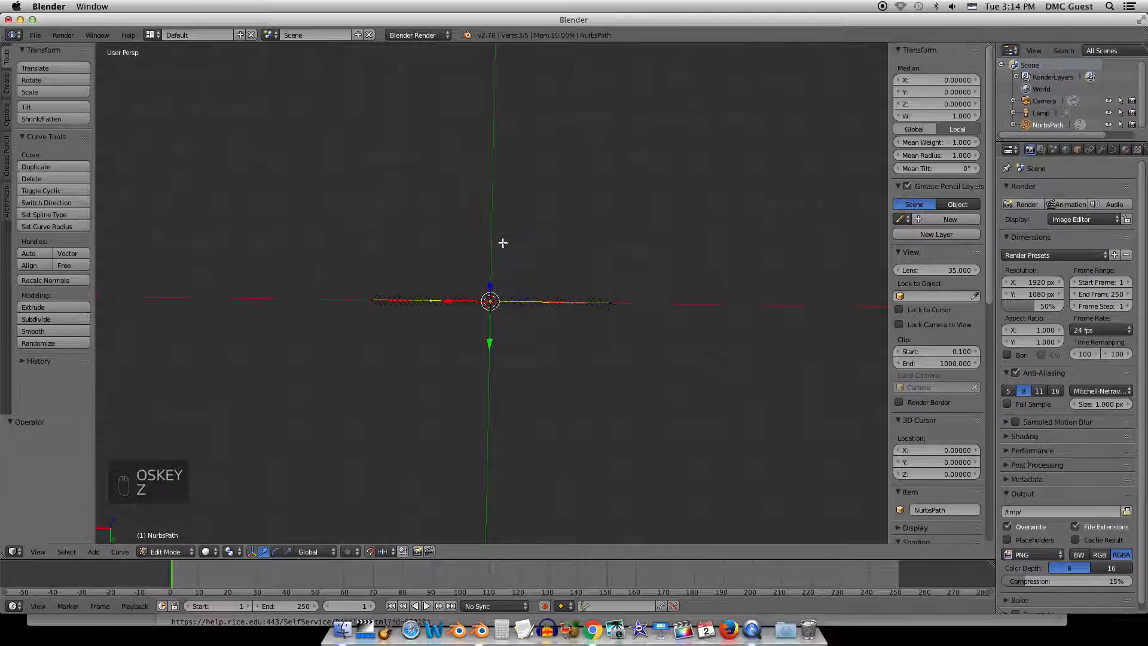
{"action": "left_click", "coordinate": [383, 551]}
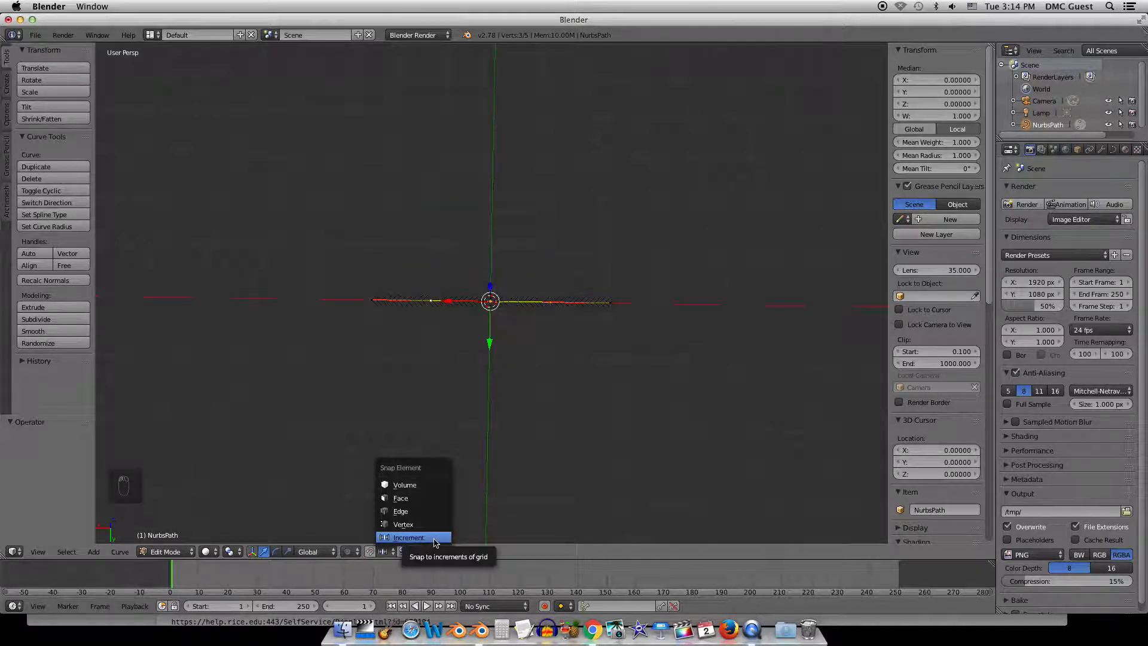
{"action": "left_click", "coordinate": [370, 554]}
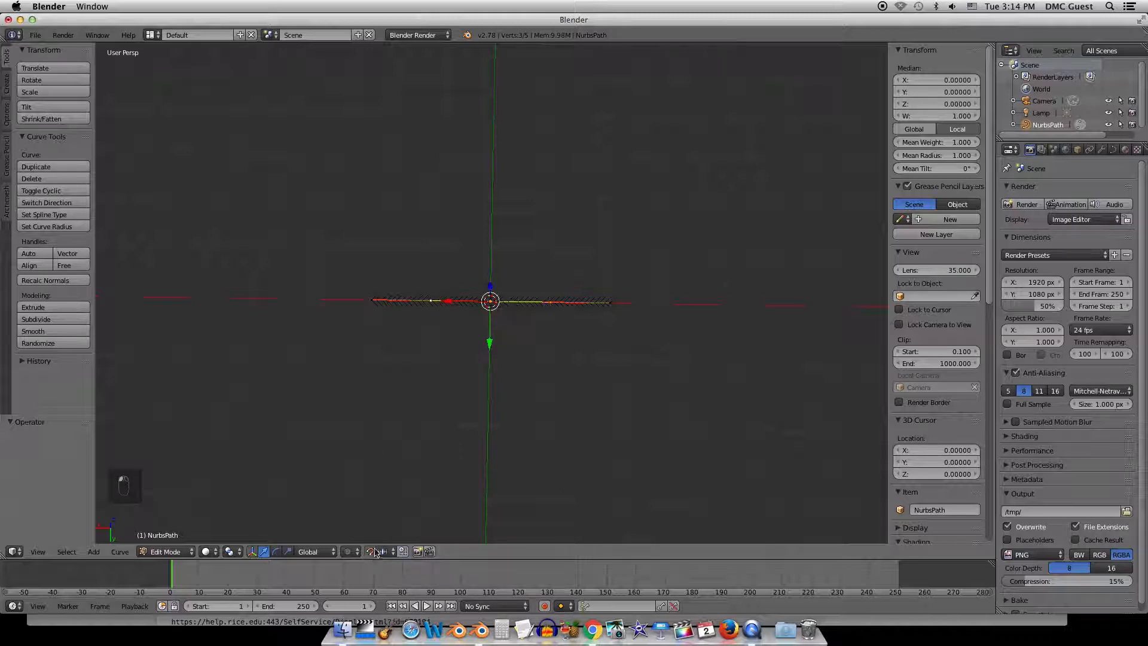
{"action": "key", "text": "g"}
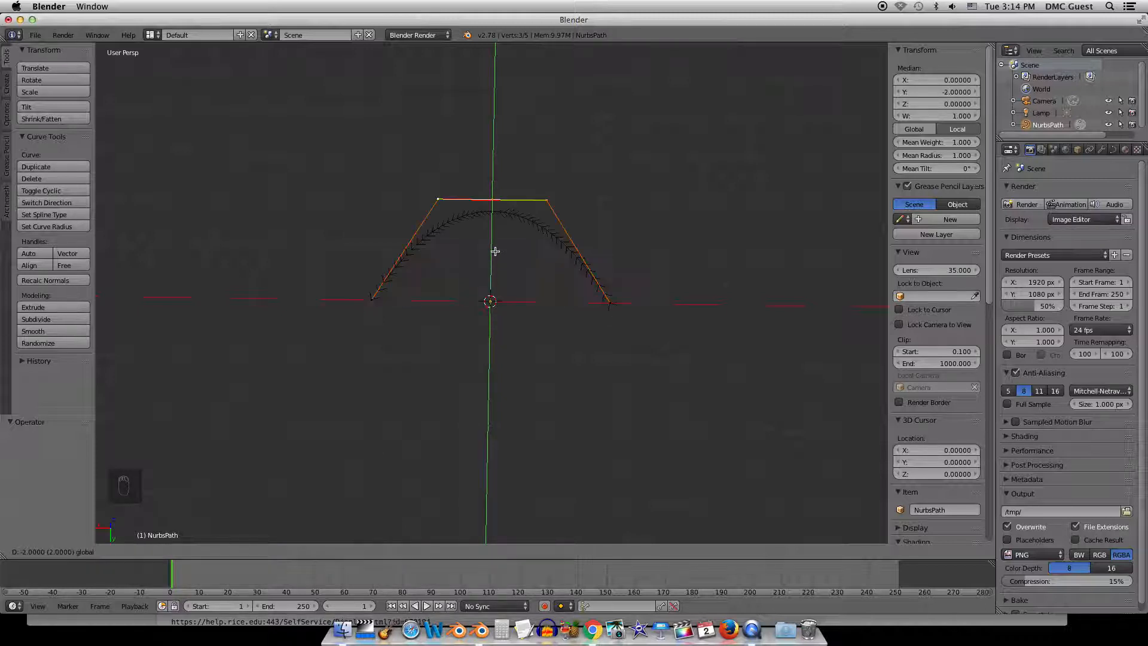
{"action": "left_click", "coordinate": [495, 251]}
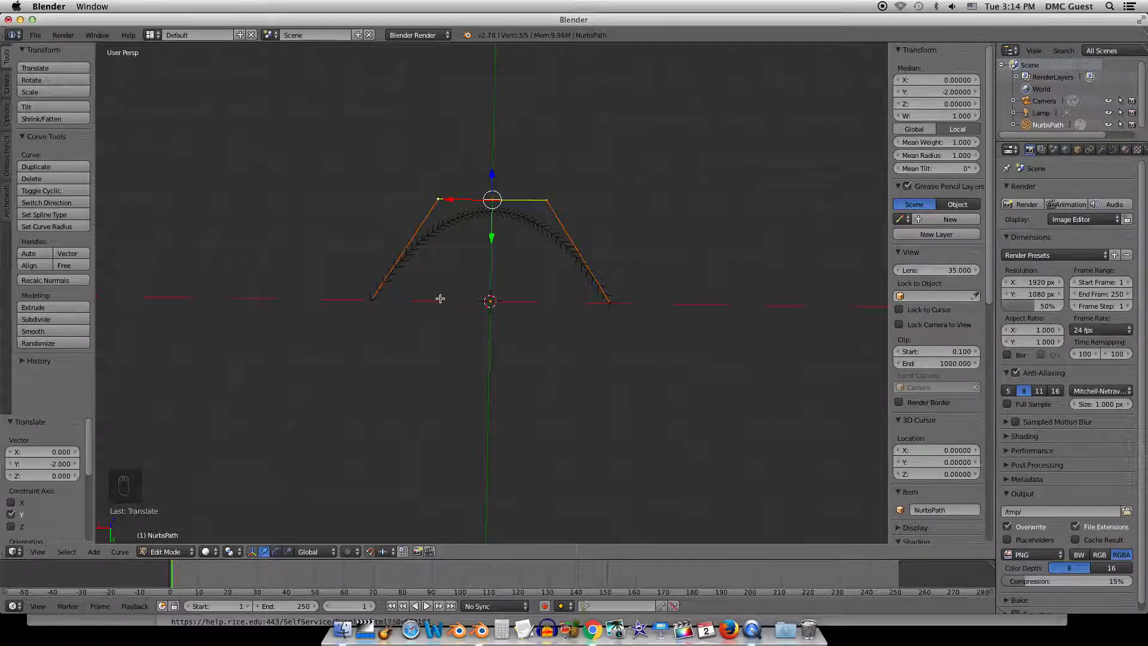
Extrude the arch's end point at X 2 into control points at (1, 1), (0, 1) and (-1, 1) to close the upper bowl.
{"action": "right_click", "coordinate": [382, 298]}
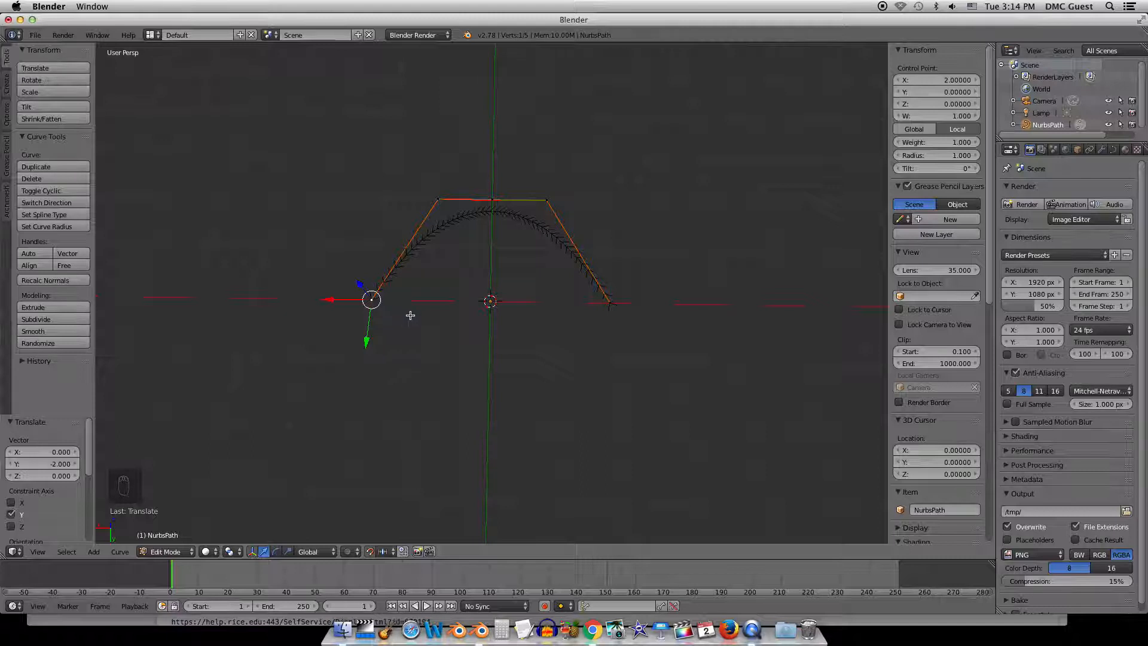
{"action": "key", "text": "e"}
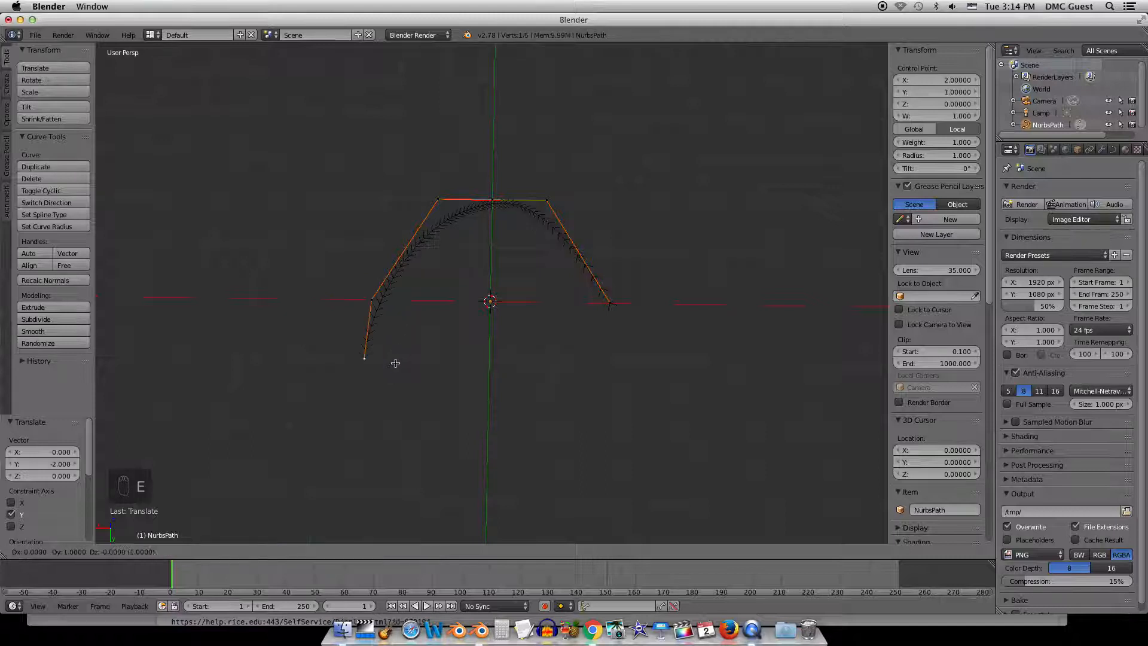
{"action": "left_click", "coordinate": [395, 363]}
{"action": "left_click_drag", "start_coordinate": [324, 359], "coordinate": [432, 369]}
{"action": "key", "text": "e"}
{"action": "right_click", "coordinate": [517, 365]}
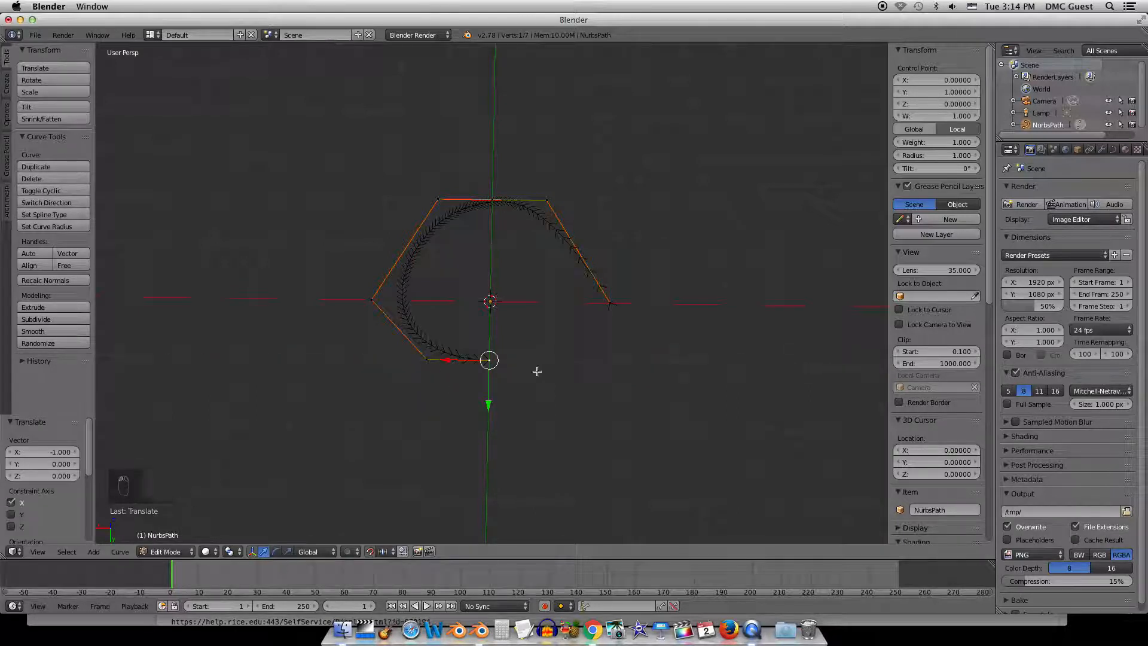
{"action": "key", "text": "e"}
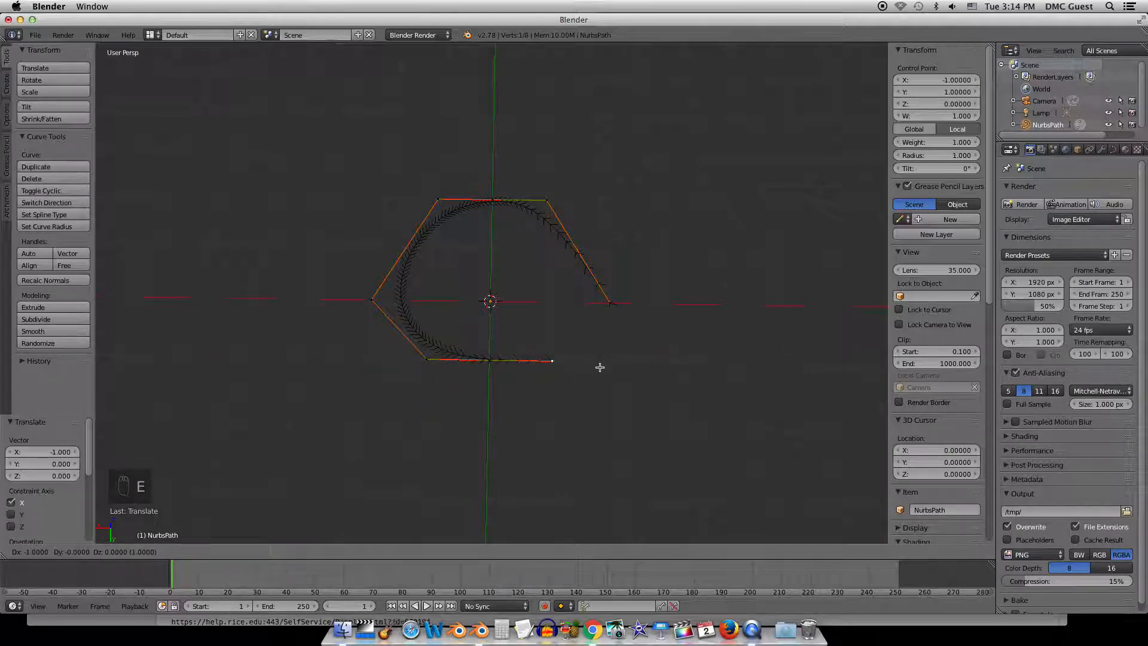
{"action": "left_click", "coordinate": [600, 367]}
{"action": "middle_click_drag", "start_coordinate": [594, 369], "coordinate": [589, 371]}
Extrude the lower S bowl through control points at (-2, 2), (-1, 3), (0, 3), (1, 3) and (2, 2).
{"action": "key", "text": "e"}
{"action": "left_click", "coordinate": [647, 438]}
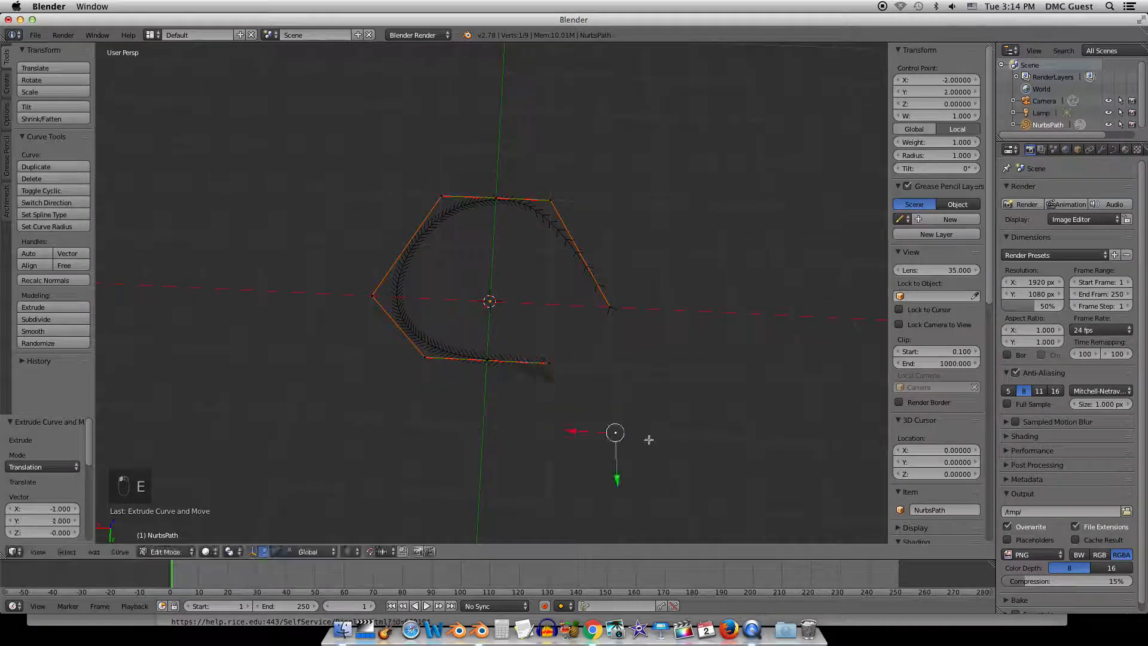
{"action": "key", "text": "e"}
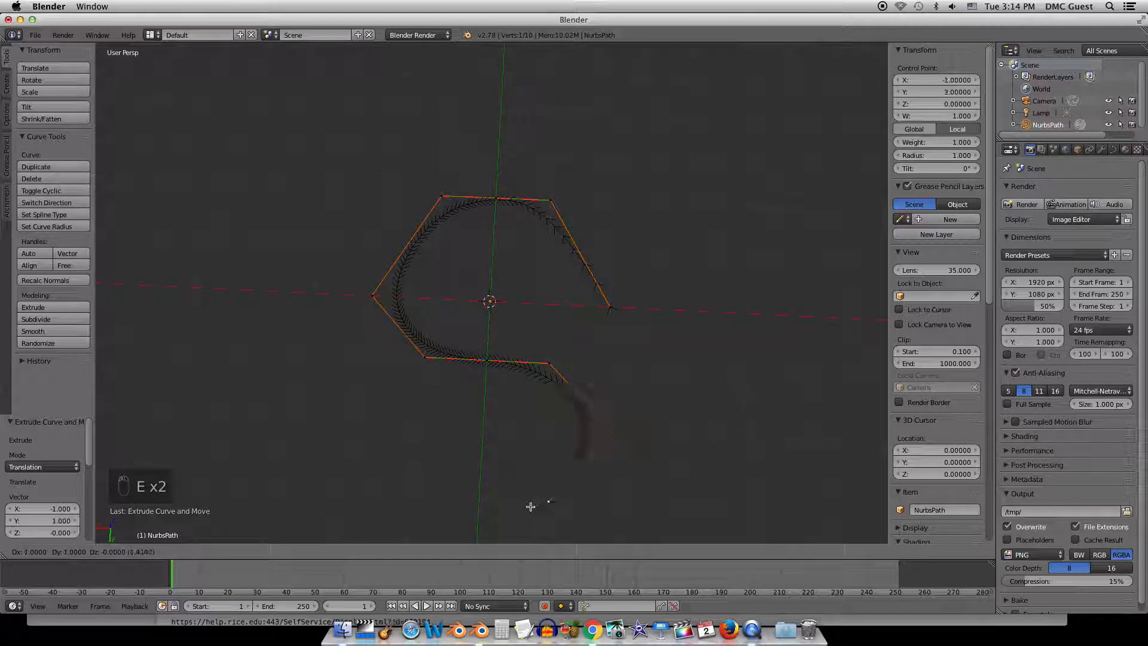
{"action": "left_click", "coordinate": [527, 505]}
{"action": "key", "text": "e"}
{"action": "left_click", "coordinate": [436, 476]}
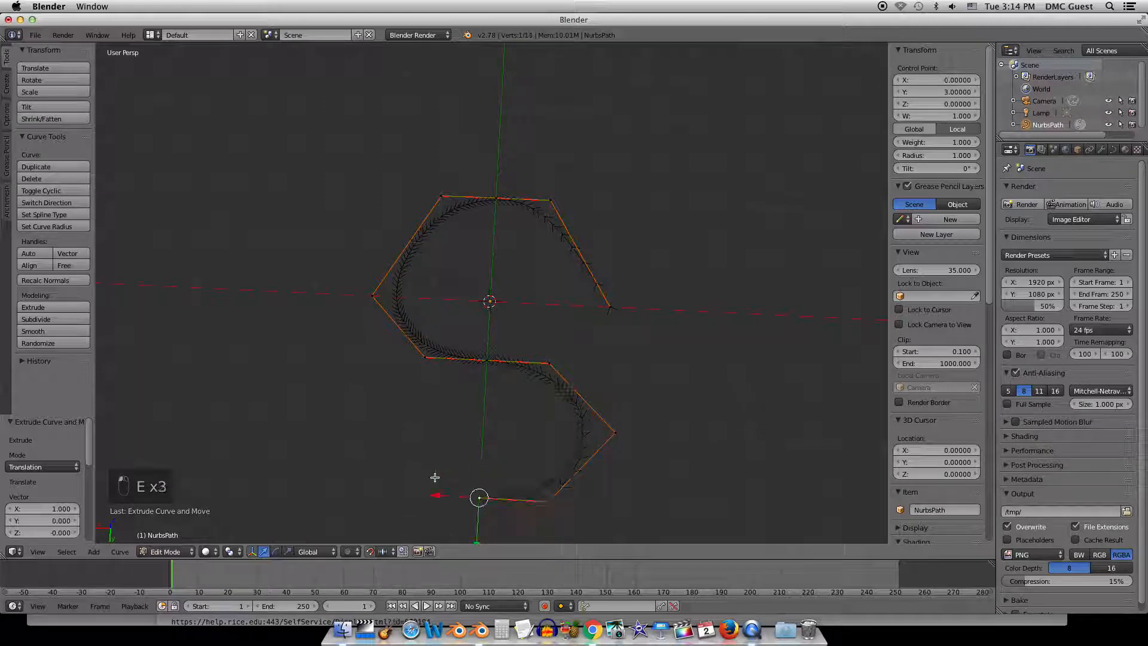
{"action": "key", "text": "e"}
{"action": "left_click", "coordinate": [397, 480]}
{"action": "key", "text": "e"}
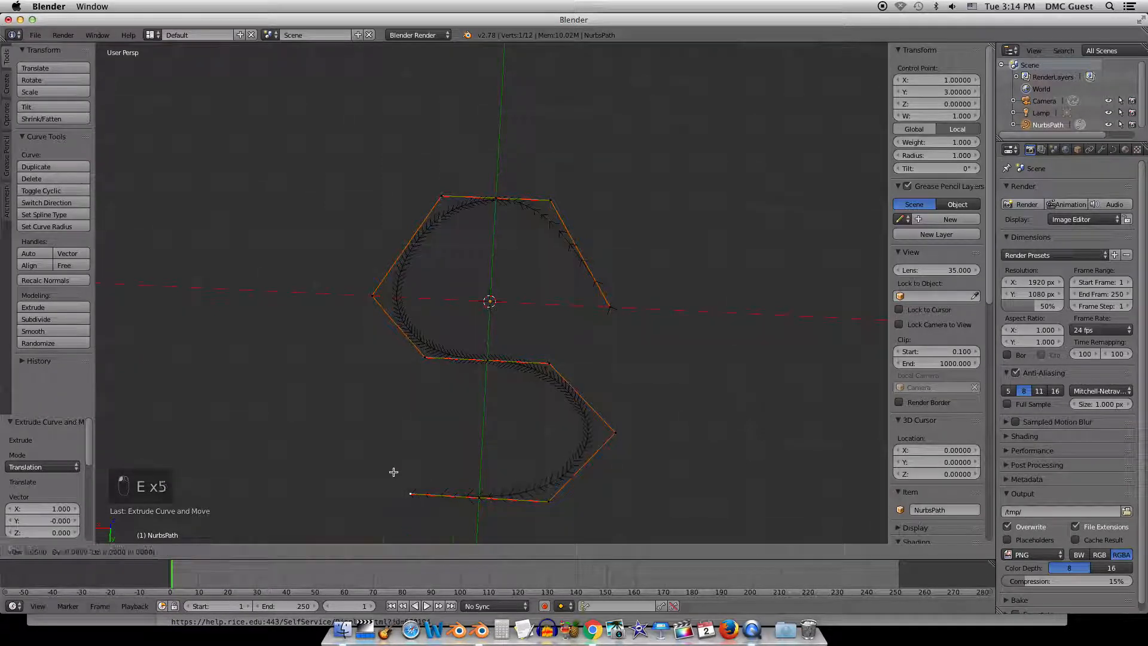
{"action": "left_click", "coordinate": [352, 418]}
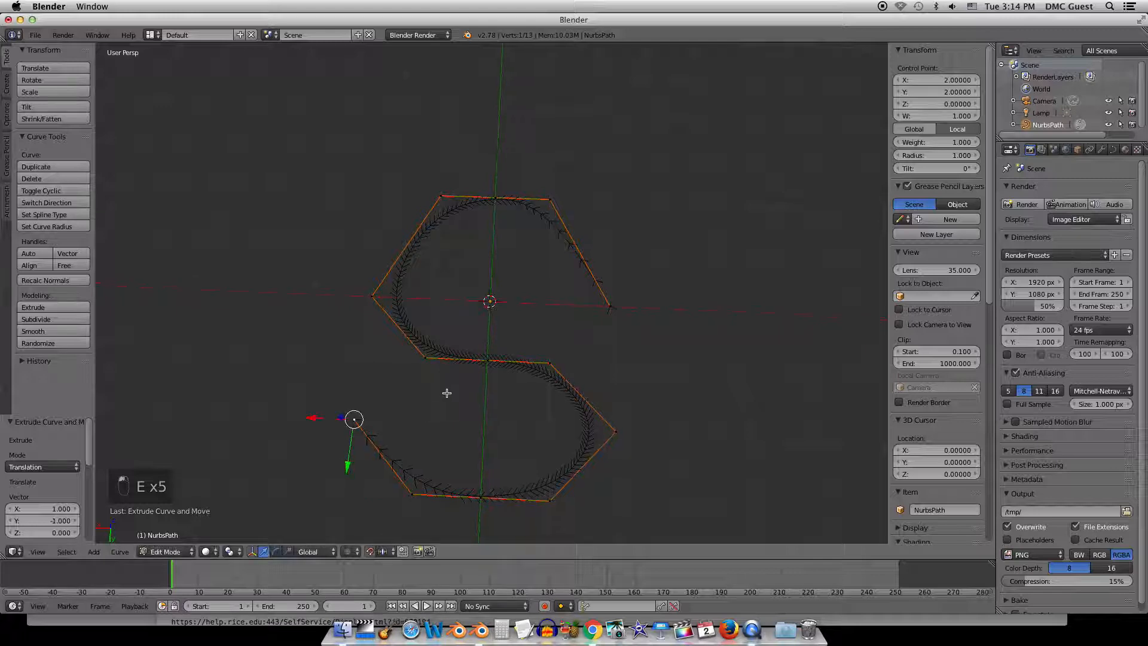
{"action": "middle_click_drag", "start_coordinate": [446, 392], "coordinate": [541, 379]}
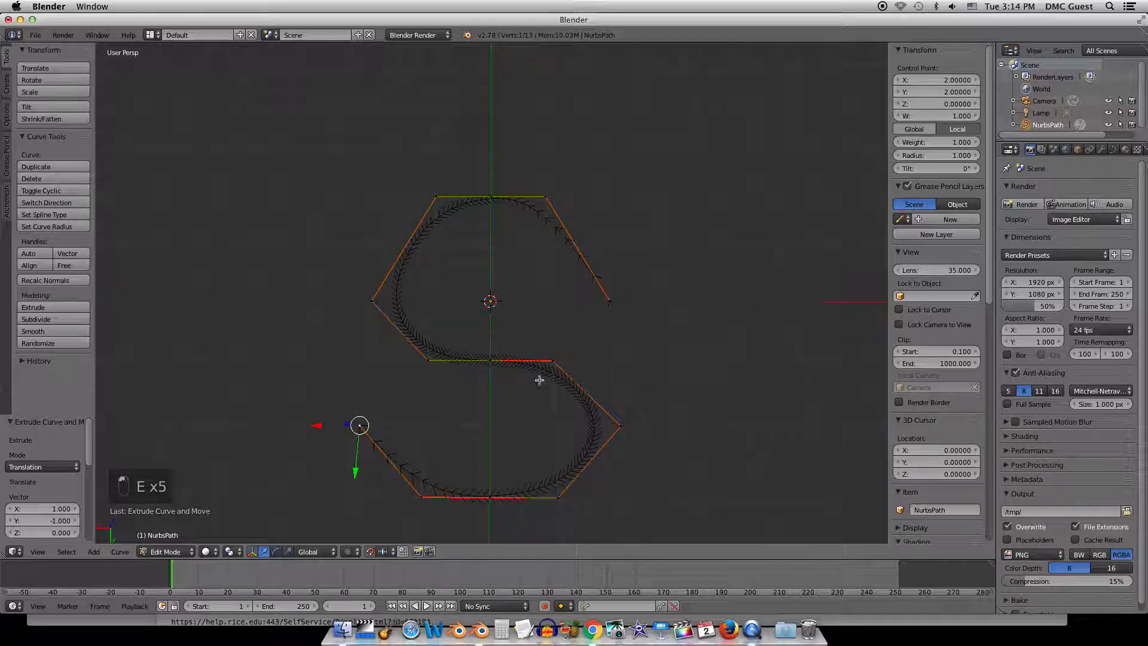
Move the four control points from the upper bowl's side through the S's middle by -0.5 along Y, and leave Edit Mode.
{"action": "left_click", "coordinate": [373, 302]}
{"action": "left_click", "coordinate": [428, 360], "text": "shift"}
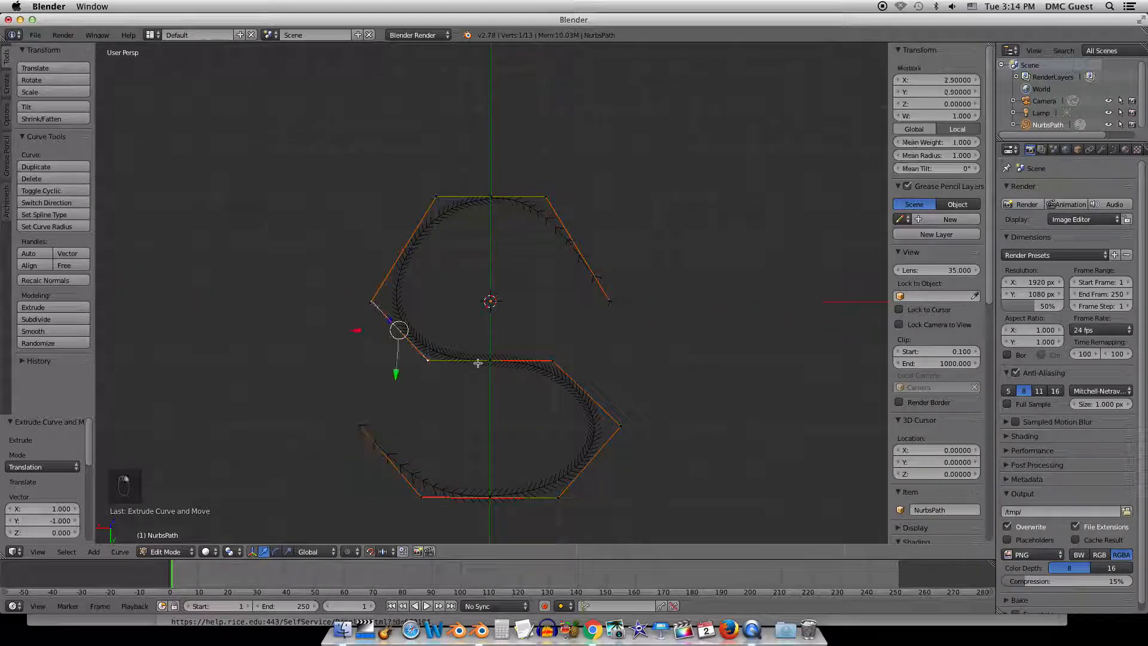
{"action": "left_click", "coordinate": [490, 361], "text": "shift"}
{"action": "left_click", "coordinate": [552, 361], "text": "shift"}
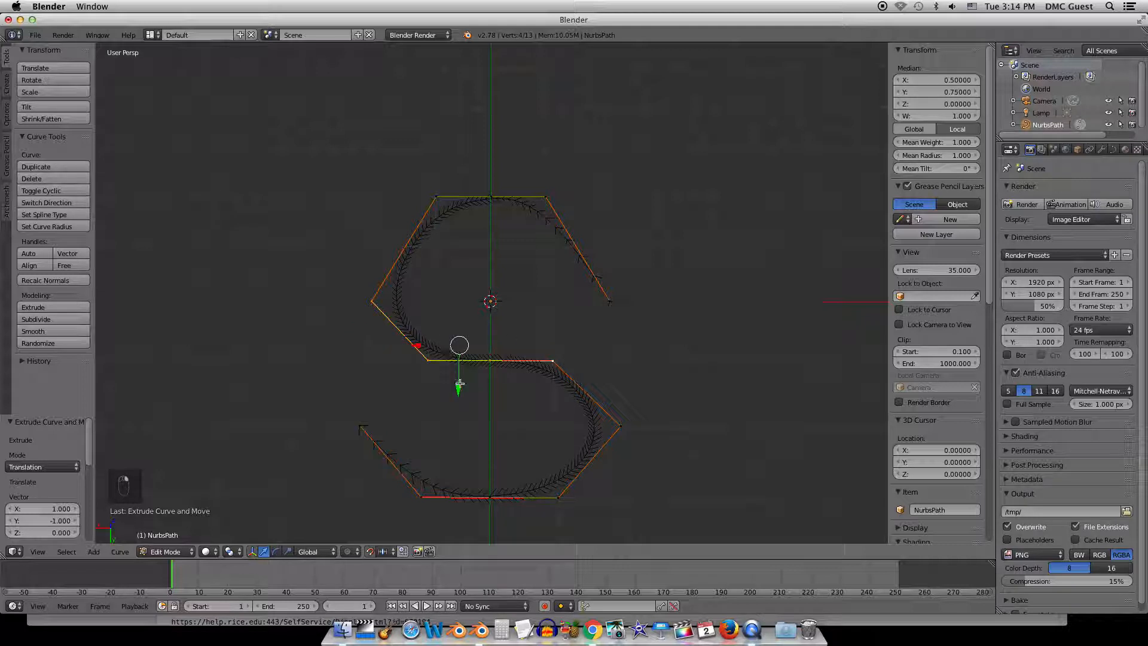
{"action": "left_click_drag", "start_coordinate": [458, 386], "coordinate": [463, 346]}
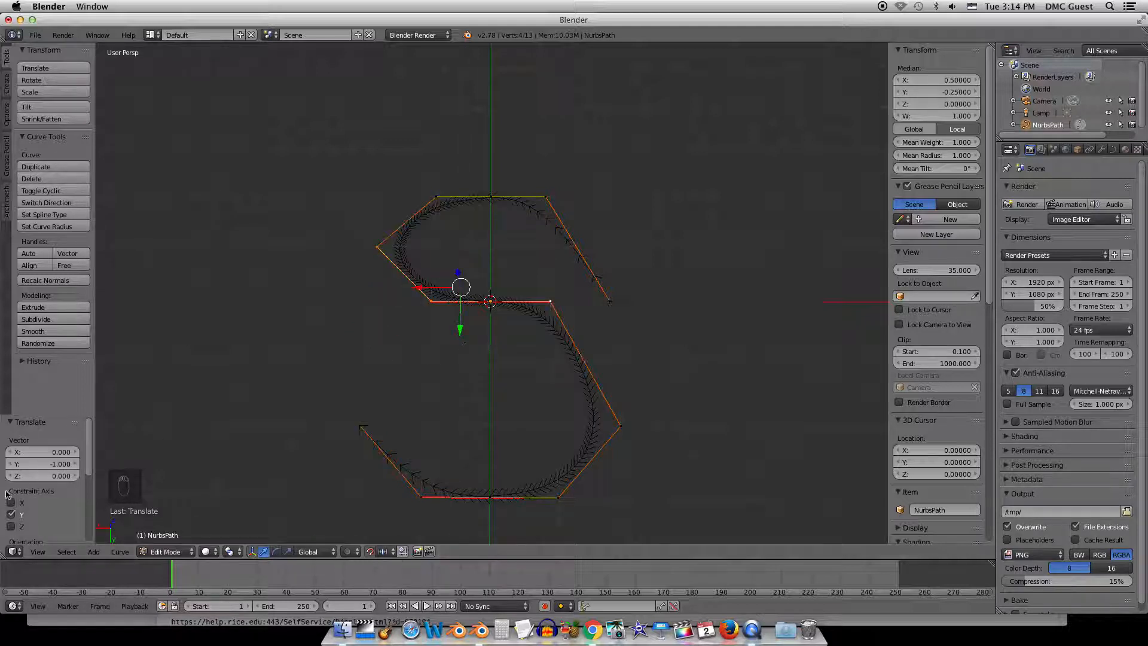
{"action": "left_click", "coordinate": [40, 463]}
{"action": "key", "text": "BackSpace"}
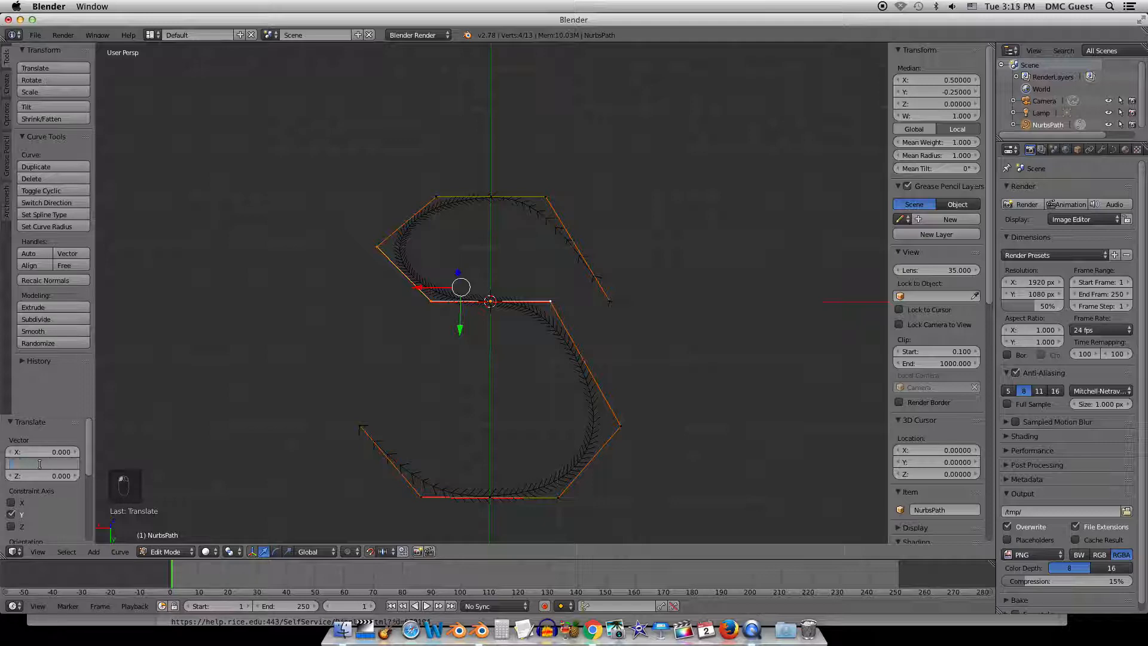
{"action": "type", "text": "-.5"}
{"action": "key", "text": "Return"}
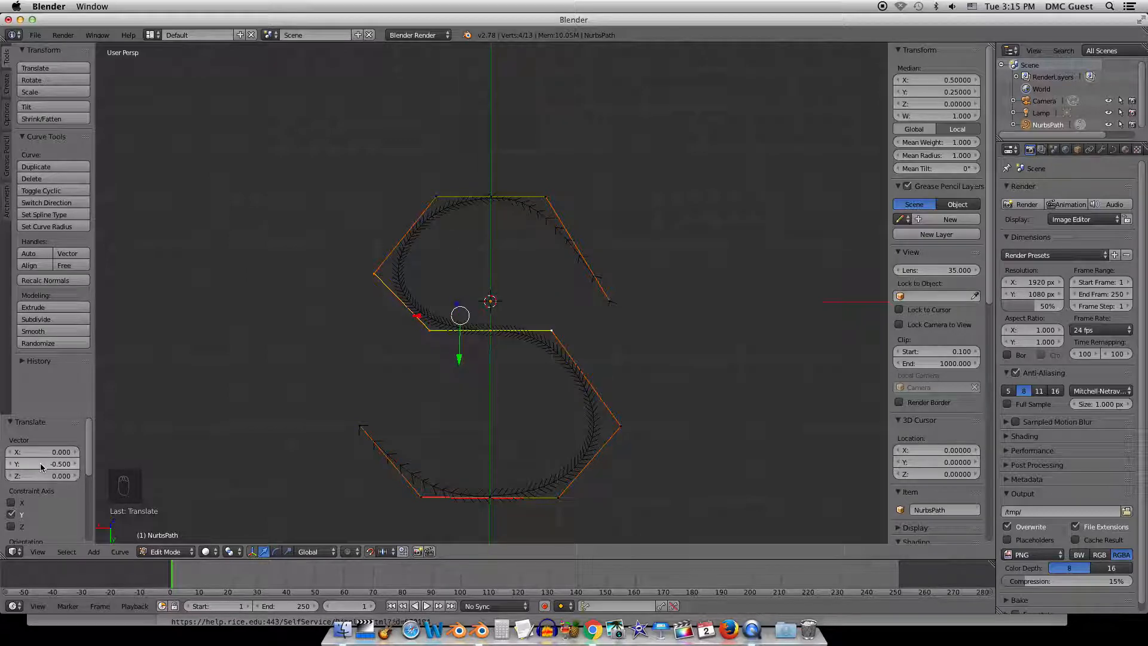
{"action": "middle_click_drag", "start_coordinate": [430, 246], "coordinate": [429, 268]}
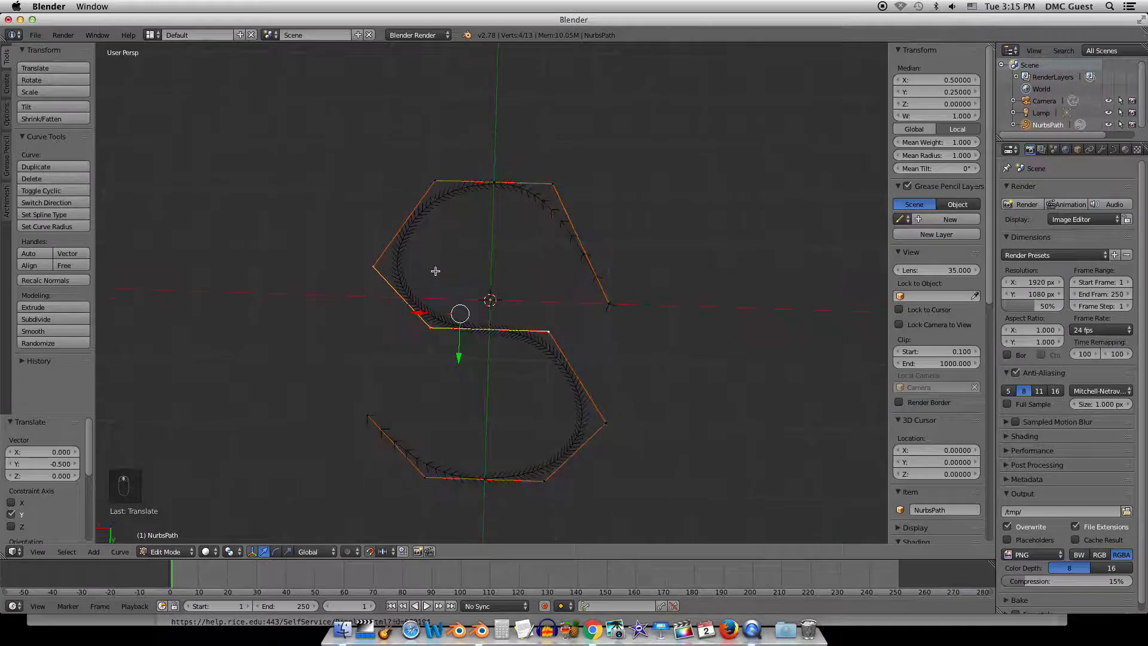
{"action": "key", "text": "Tab"}
Move the S's upper end point by -1 along Y, and shift the whole path object 5 along X.
{"action": "scroll", "coordinate": [463, 281], "scroll_direction": "down", "scroll_amount": 3}
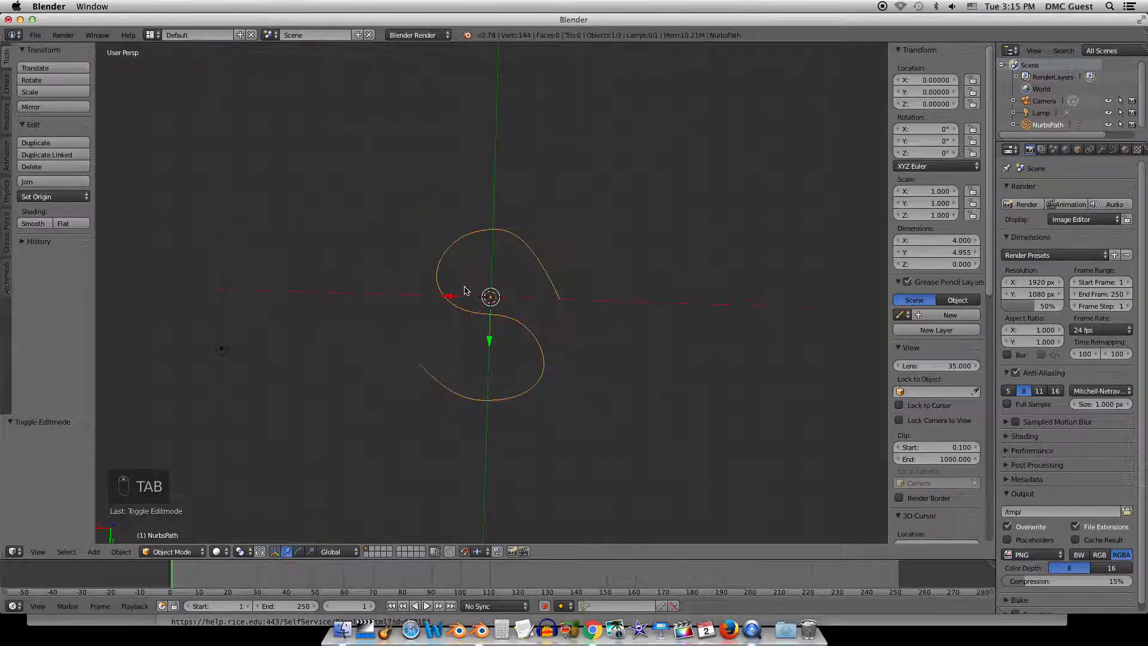
{"action": "middle_click_drag", "start_coordinate": [460, 289], "coordinate": [471, 270]}
{"action": "scroll", "coordinate": [470, 273], "scroll_direction": "up", "scroll_amount": 4}
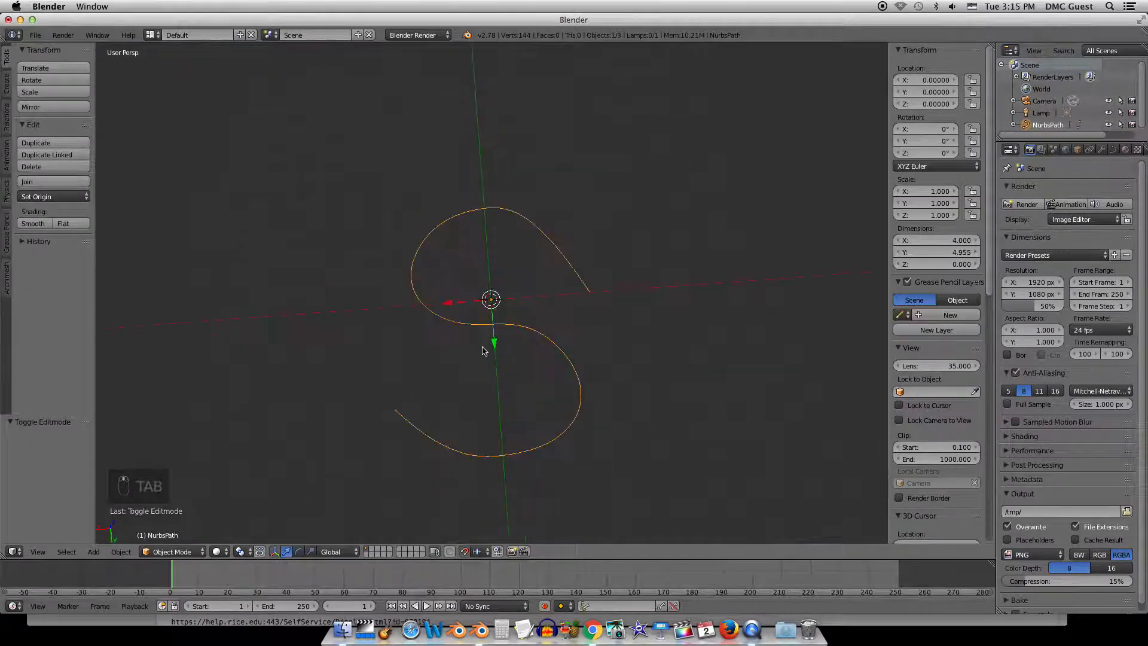
{"action": "key", "text": "Tab"}
{"action": "right_click", "coordinate": [609, 293]}
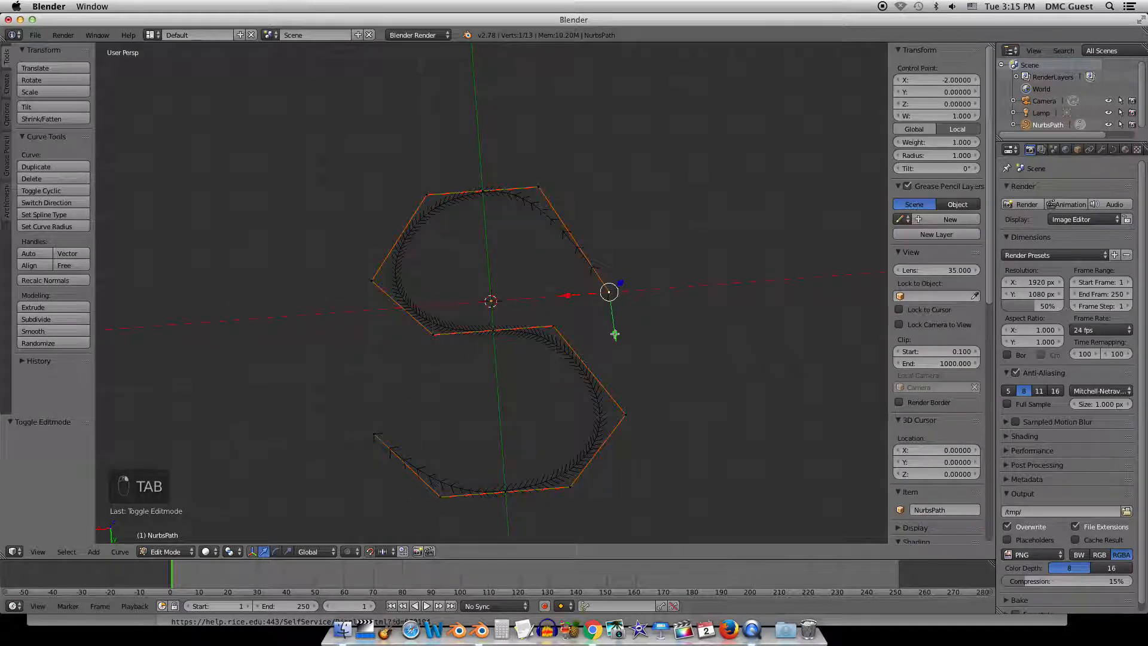
{"action": "key", "text": "g"}
{"action": "key", "text": "y"}
{"action": "left_click", "coordinate": [612, 291]}
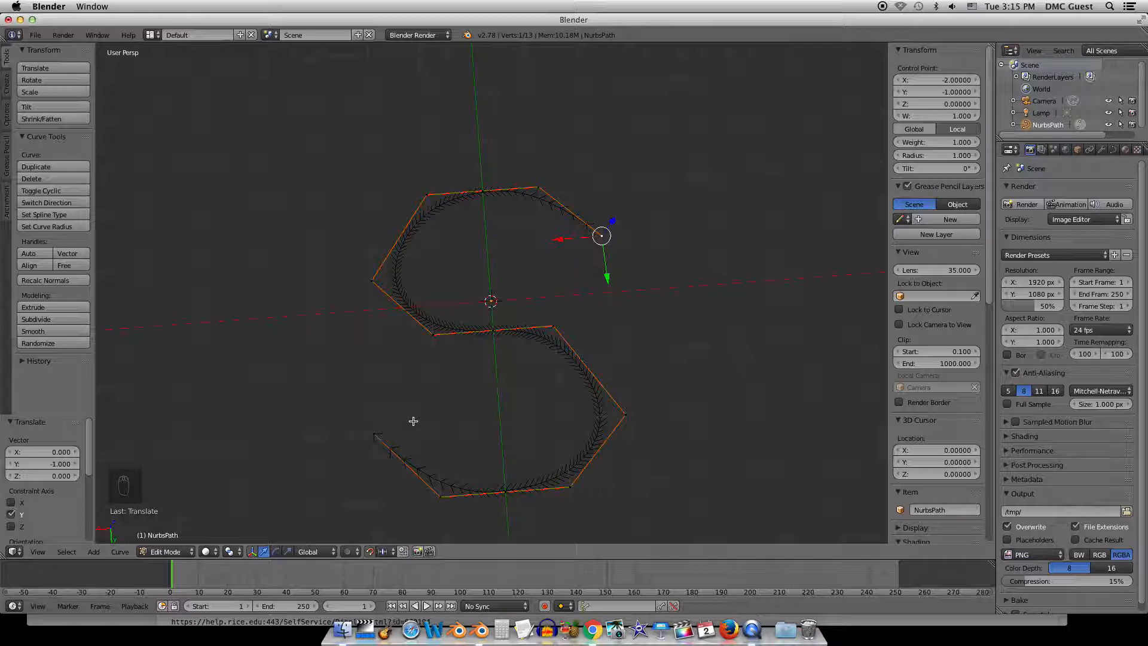
{"action": "key", "text": "Tab"}
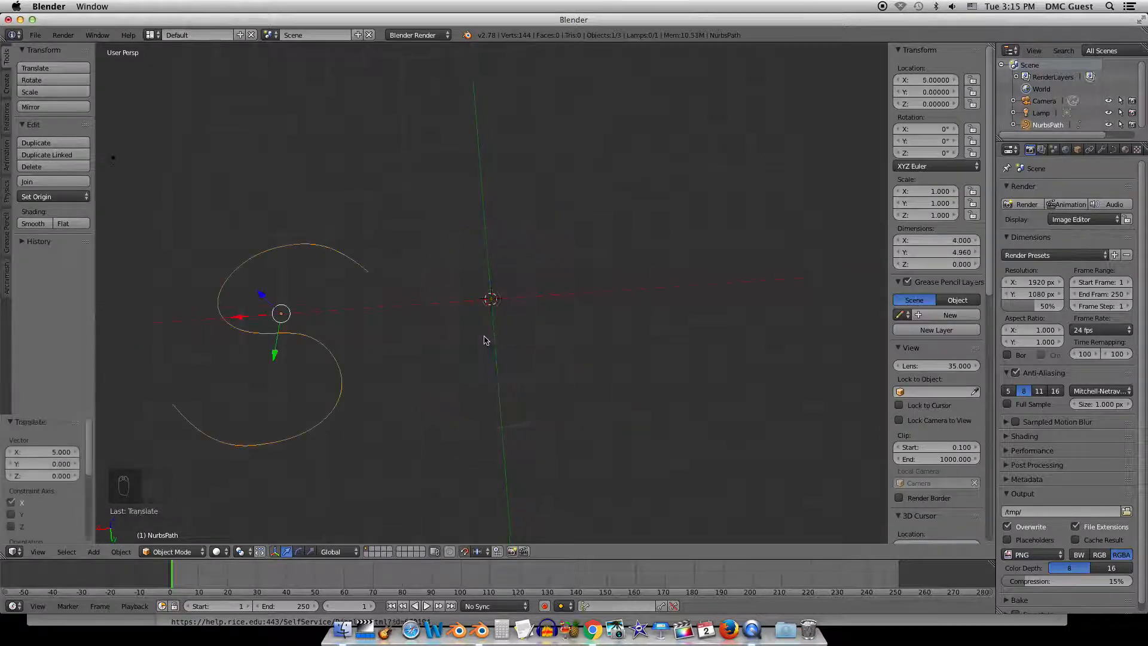
Add a second path curve at the origin beside the S and open it in Edit Mode.
{"action": "key", "text": "shift+a"}
{"action": "mouse_move", "coordinate": [486, 339]}
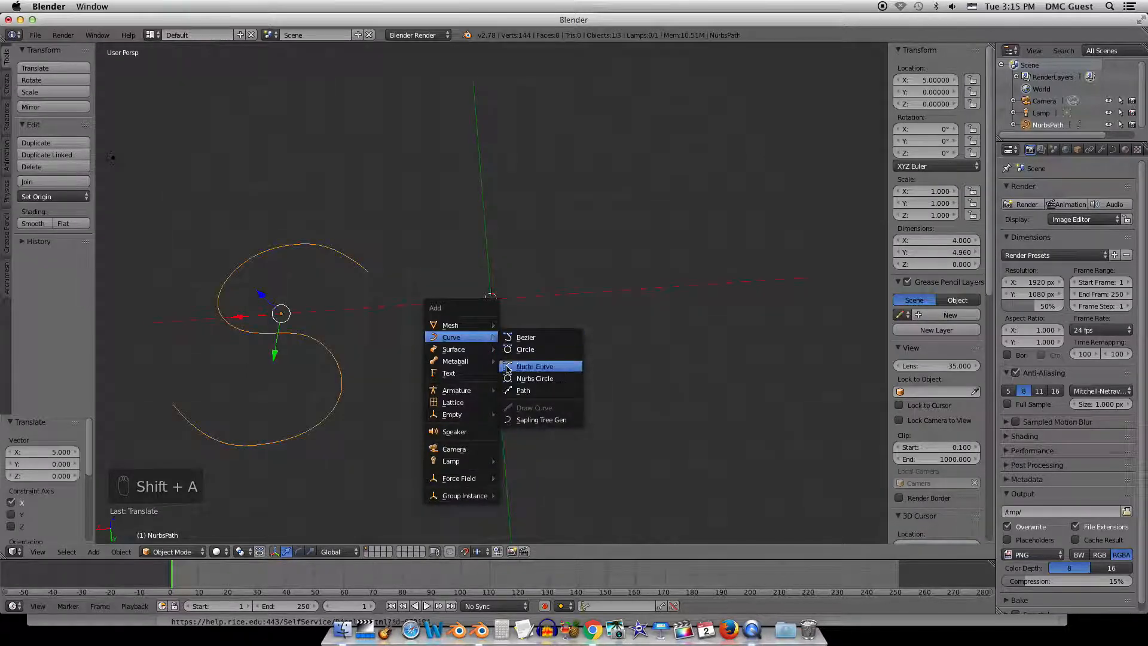
{"action": "left_click", "coordinate": [520, 390]}
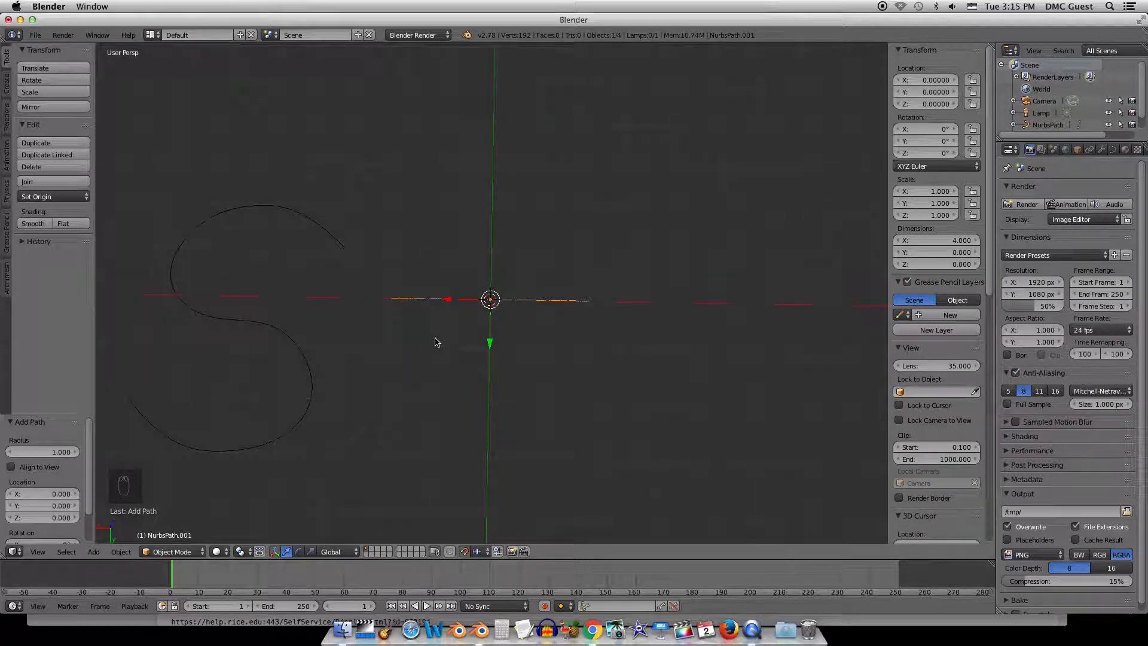
{"action": "key", "text": "Tab"}
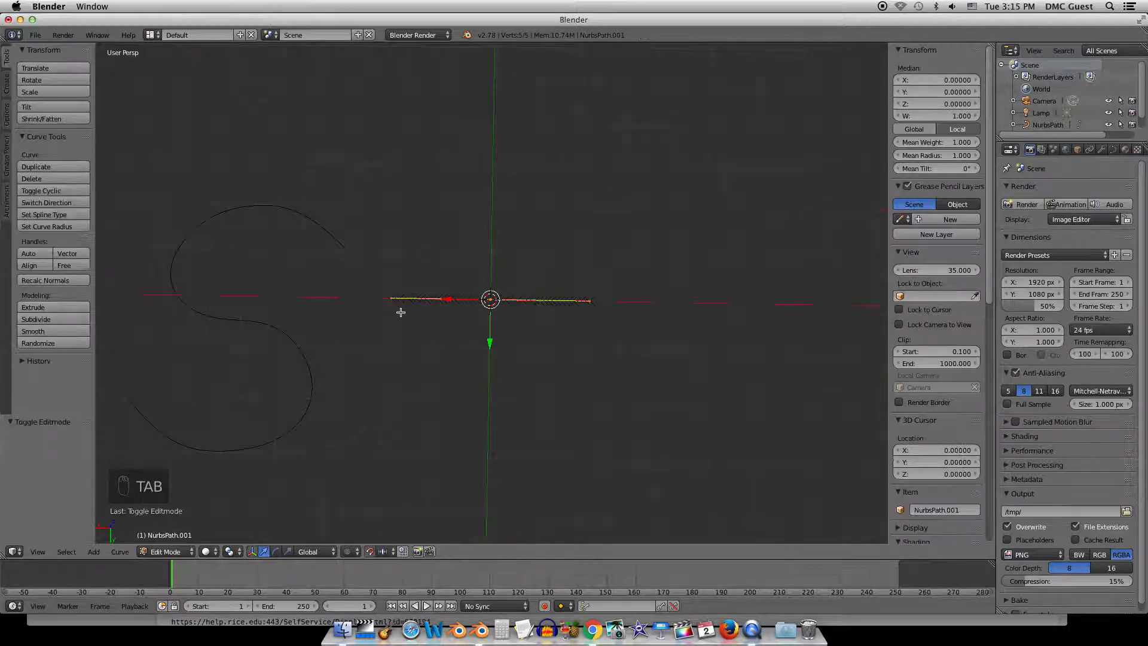
Line up the second path's control points along Y at X 2, and extrude its end point to (2, -2, 0).
{"action": "right_click", "coordinate": [392, 302]}
{"action": "left_click_drag", "start_coordinate": [386, 341], "coordinate": [380, 452]}
{"action": "right_click", "coordinate": [440, 300]}
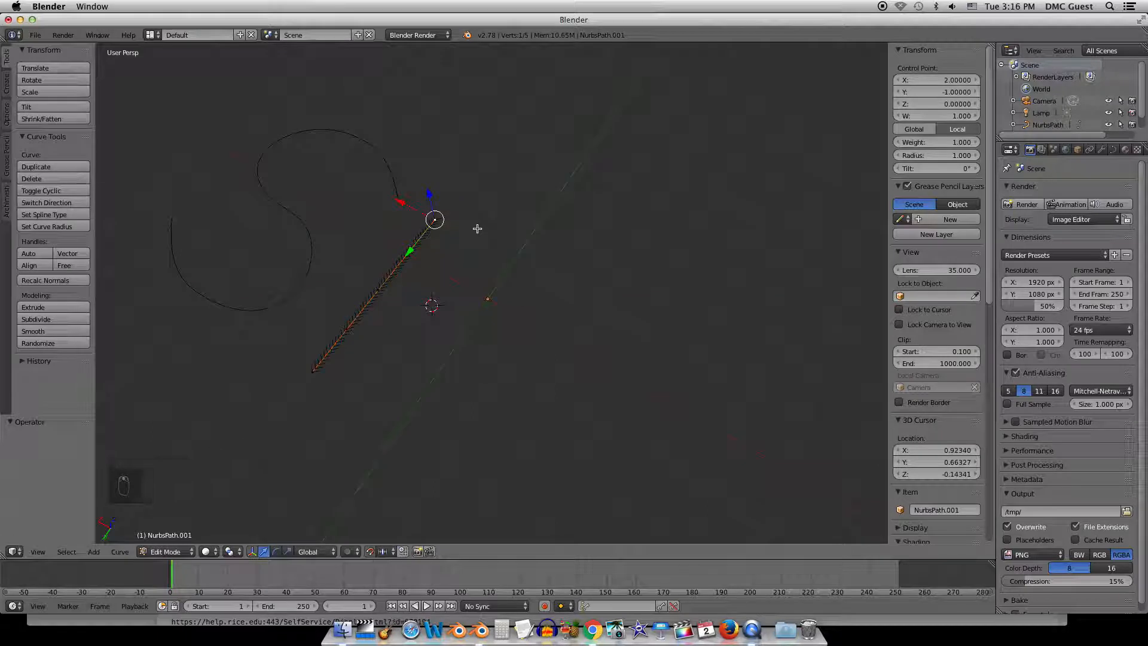
{"action": "key", "text": "e"}
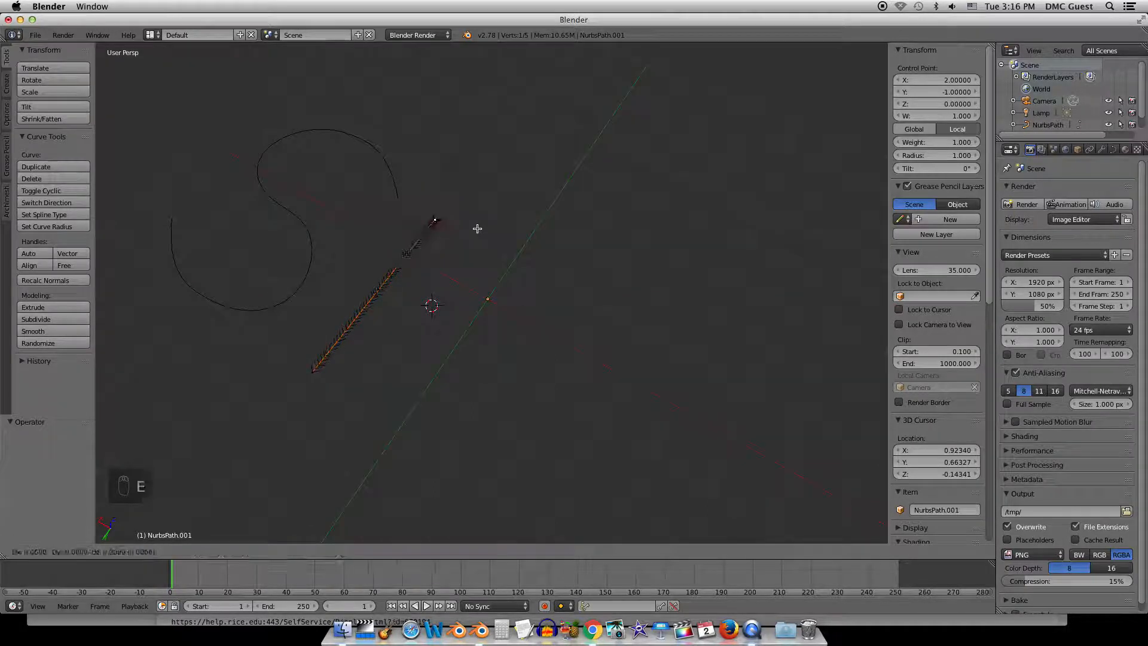
{"action": "left_click", "coordinate": [499, 199]}
Extrude the path's end point by -0.5 along Z to (2, -2, -0.5).
{"action": "middle_click_drag", "start_coordinate": [487, 275], "coordinate": [585, 287]}
{"action": "key", "text": "e"}
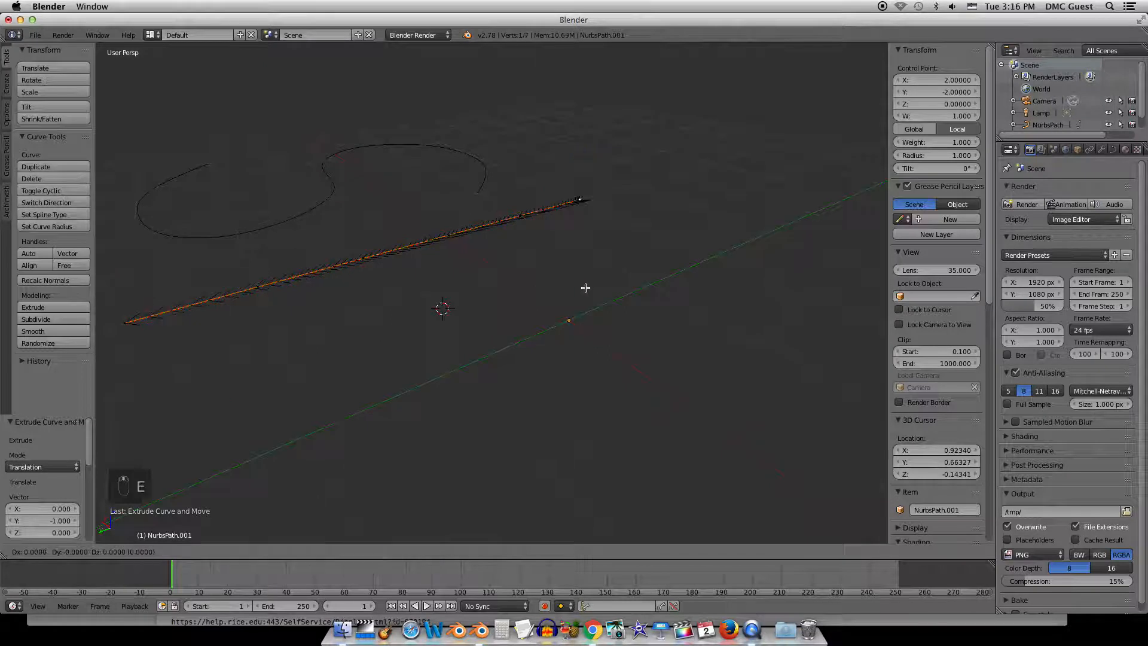
{"action": "key", "text": "z"}
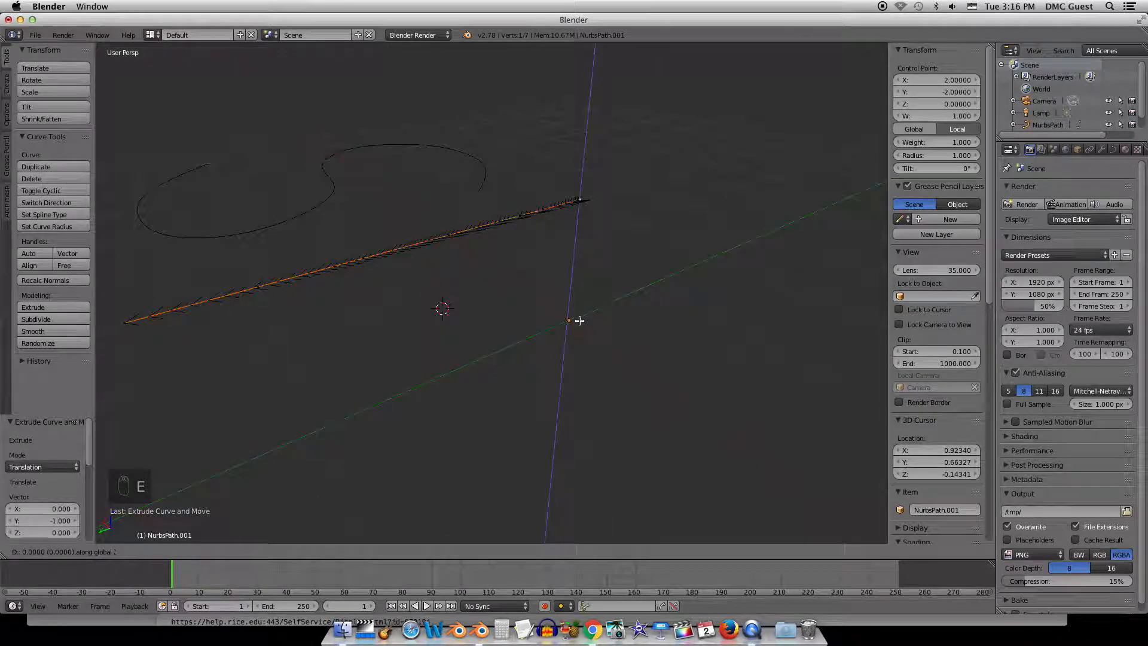
{"action": "left_click", "coordinate": [579, 335]}
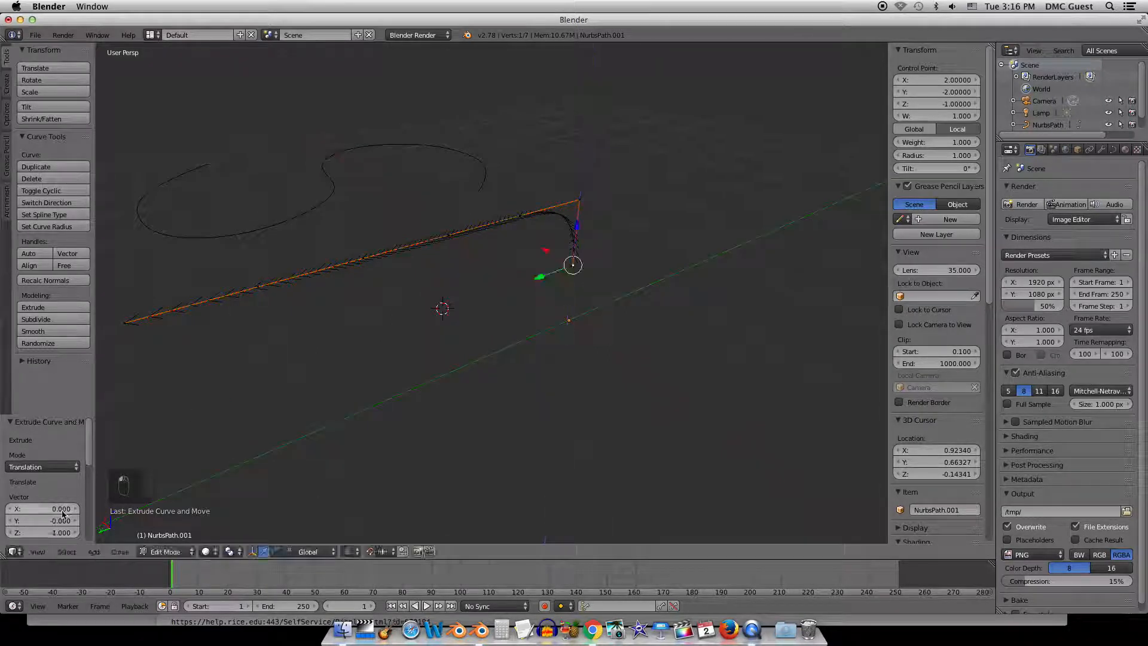
{"action": "left_click", "coordinate": [49, 532]}
{"action": "type", "text": "-0.5"}
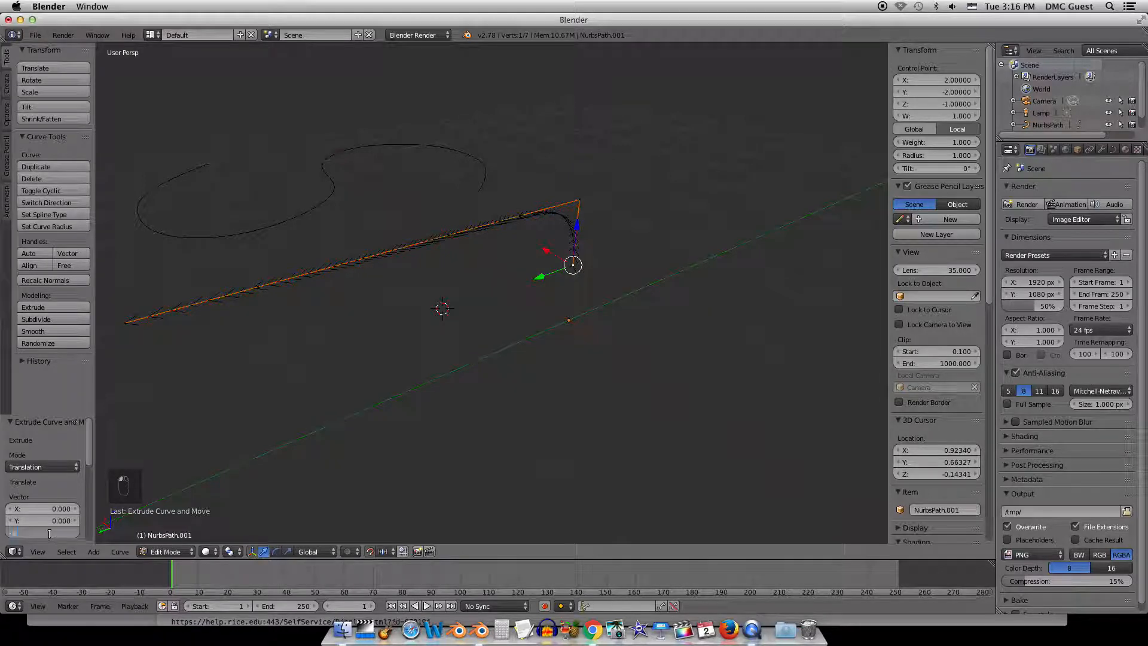
{"action": "key", "text": "Return"}
Extrude the end point by another -0.5 along Z to (2, -2, -1).
{"action": "middle_click_drag", "start_coordinate": [372, 356], "coordinate": [363, 346]}
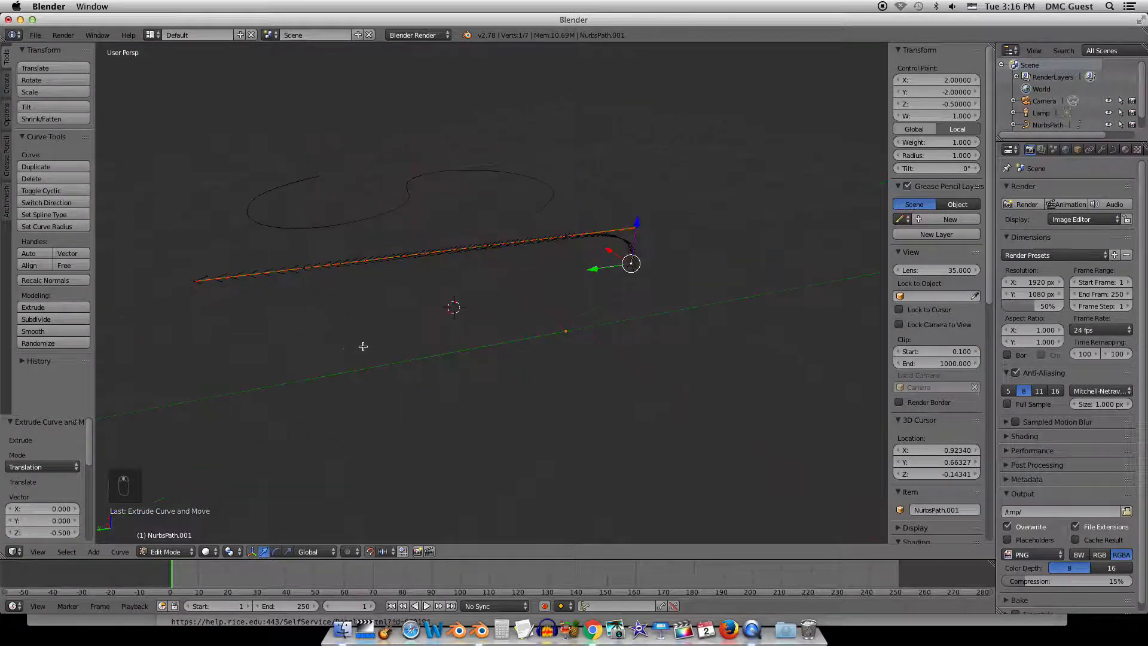
{"action": "key", "text": "e"}
{"action": "left_click", "coordinate": [370, 407]}
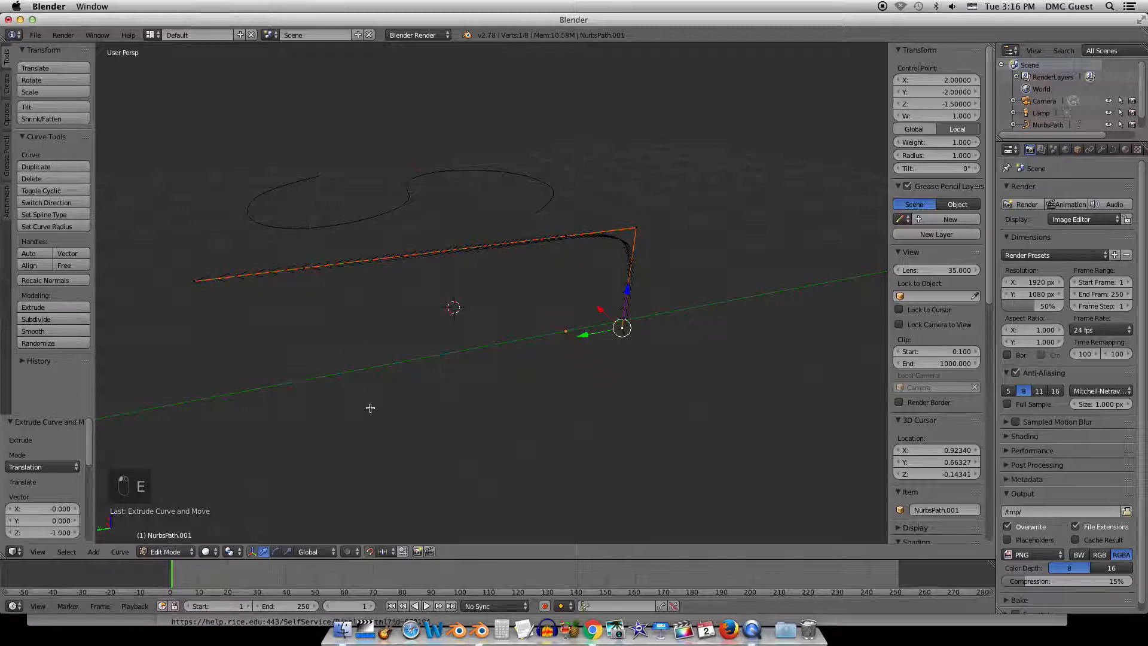
{"action": "left_click", "coordinate": [21, 532]}
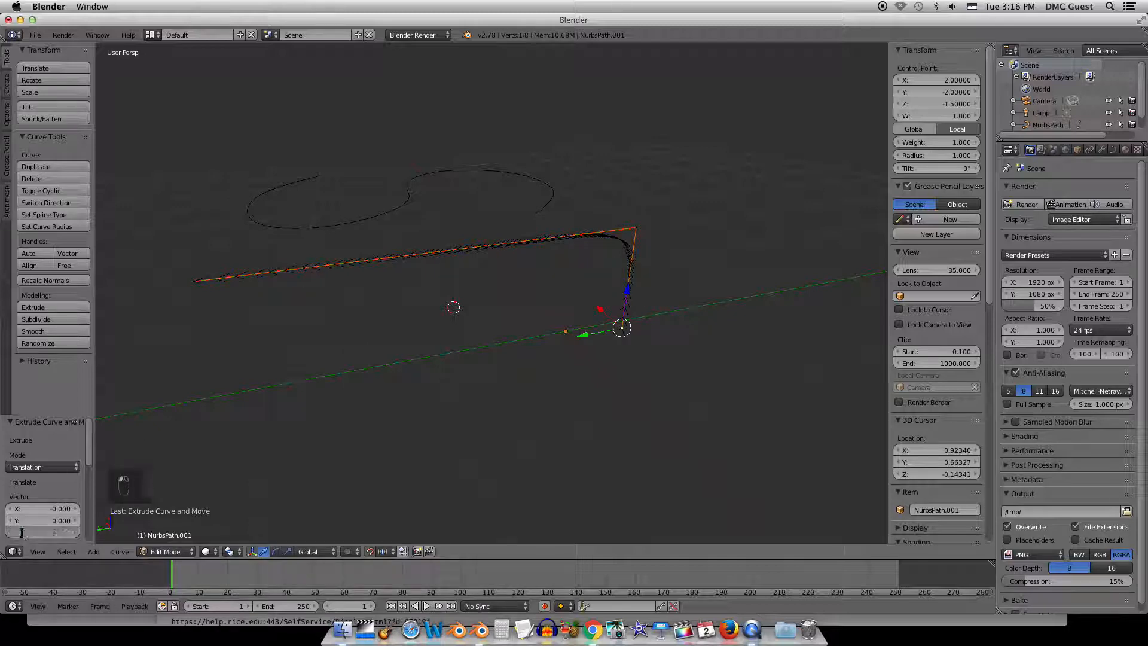
{"action": "type", "text": "-0.5"}
{"action": "key", "text": "Return"}
Extrude the path back along Y through (2, -1, -1) and (2, 0, -1), and extrude one further point from there.
{"action": "mouse_move", "coordinate": [505, 299]}
{"action": "middle_mouse_down"}
{"action": "mouse_move", "coordinate": [495, 327]}
{"action": "mouse_move", "coordinate": [550, 333]}
{"action": "mouse_move", "coordinate": [548, 374]}
{"action": "mouse_move", "coordinate": [526, 310]}
{"action": "mouse_move", "coordinate": [499, 303]}
{"action": "middle_mouse_up"}
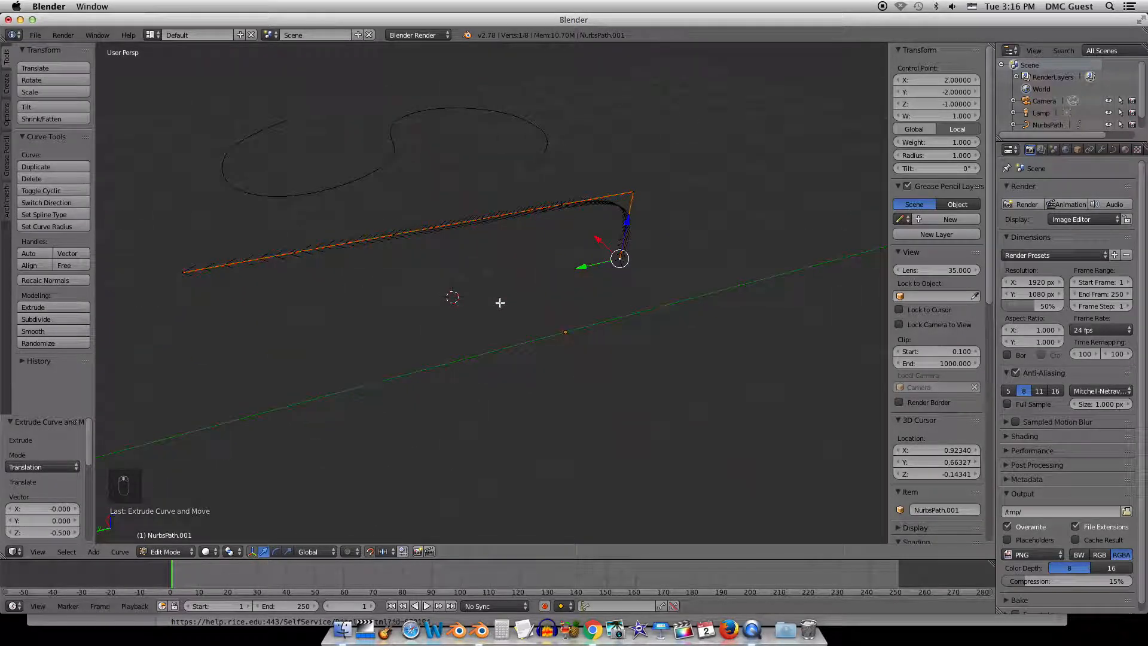
{"action": "key", "text": "e"}
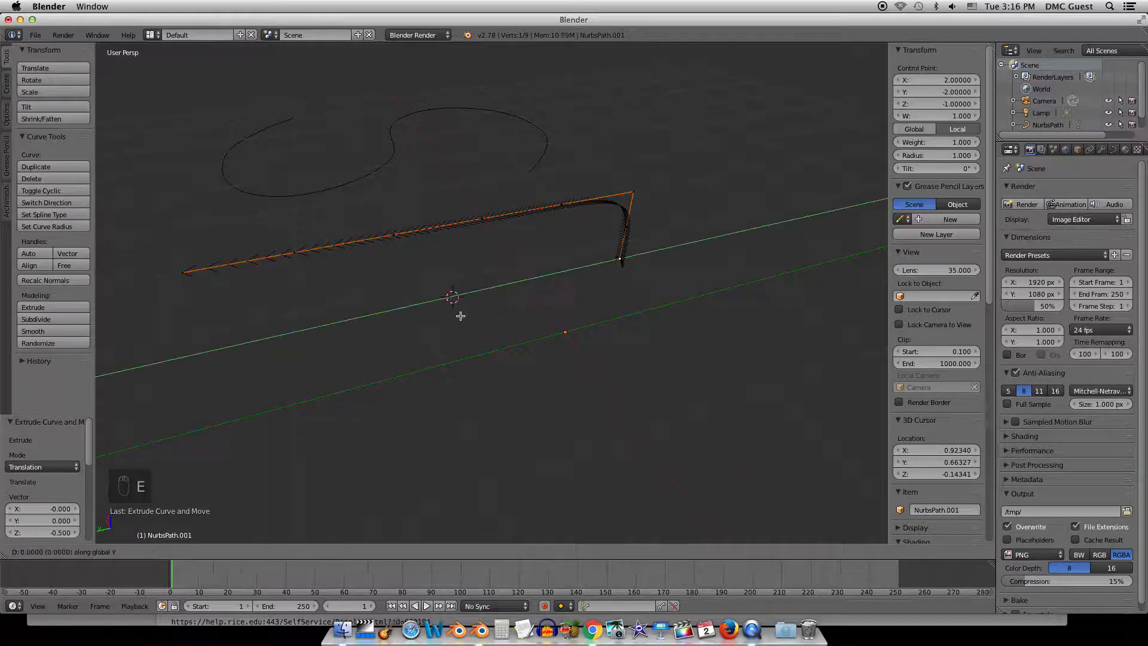
{"action": "left_click", "coordinate": [434, 323]}
{"action": "key", "text": "e"}
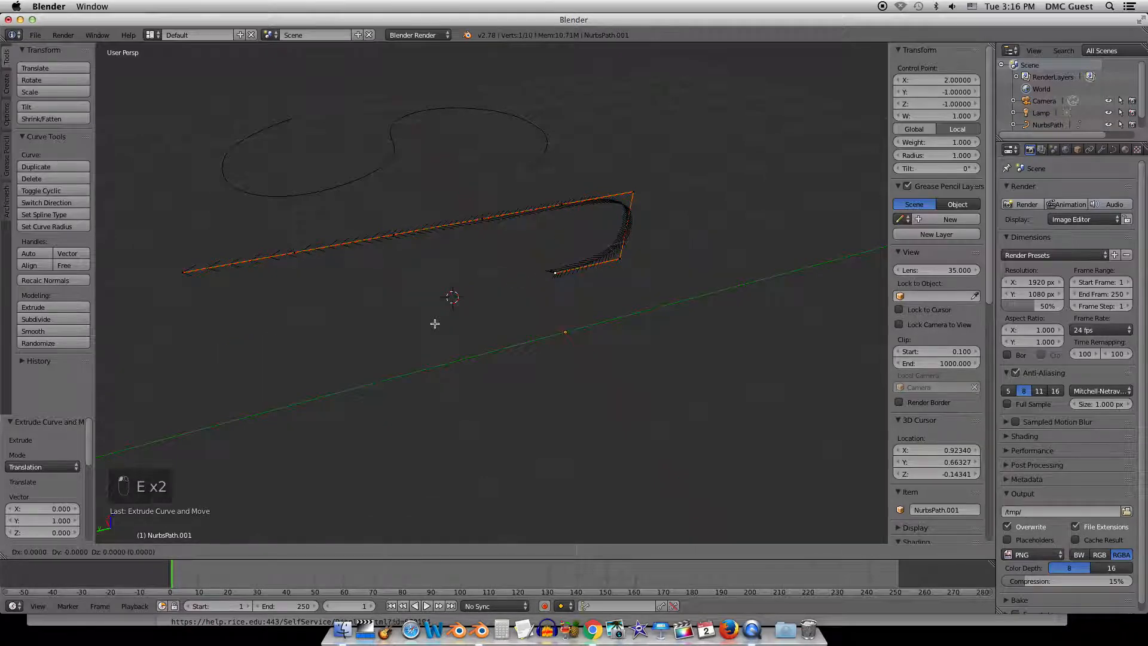
{"action": "left_click", "coordinate": [395, 334]}
{"action": "middle_click_drag", "start_coordinate": [392, 336], "coordinate": [517, 375]}
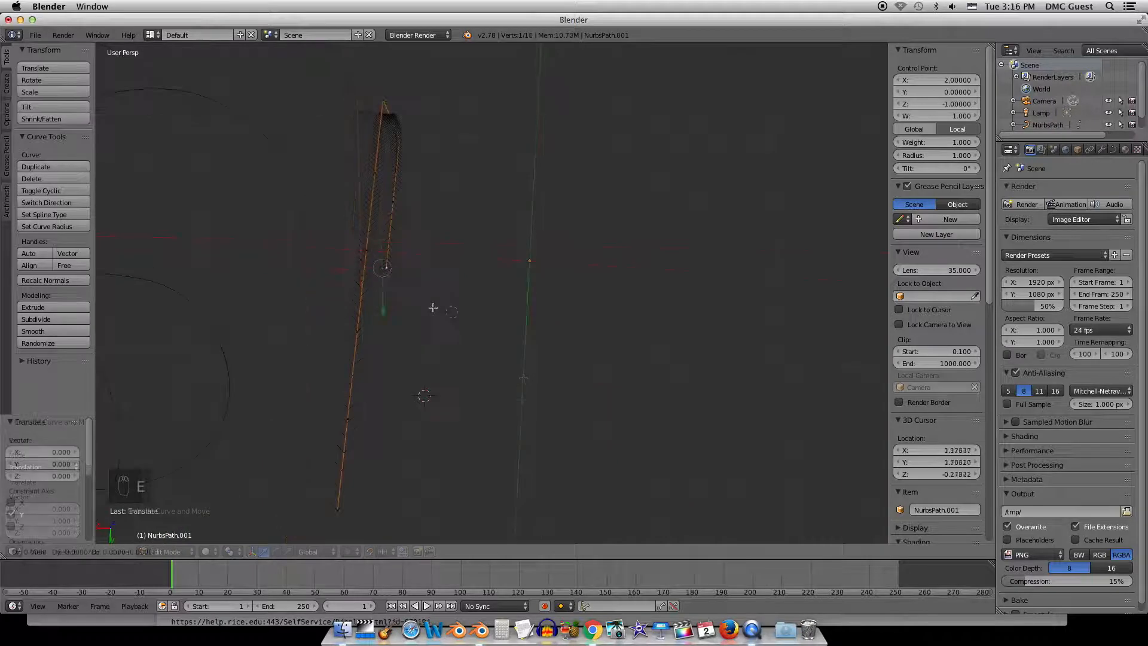
{"action": "key", "text": "e"}
{"action": "left_click", "coordinate": [513, 309]}
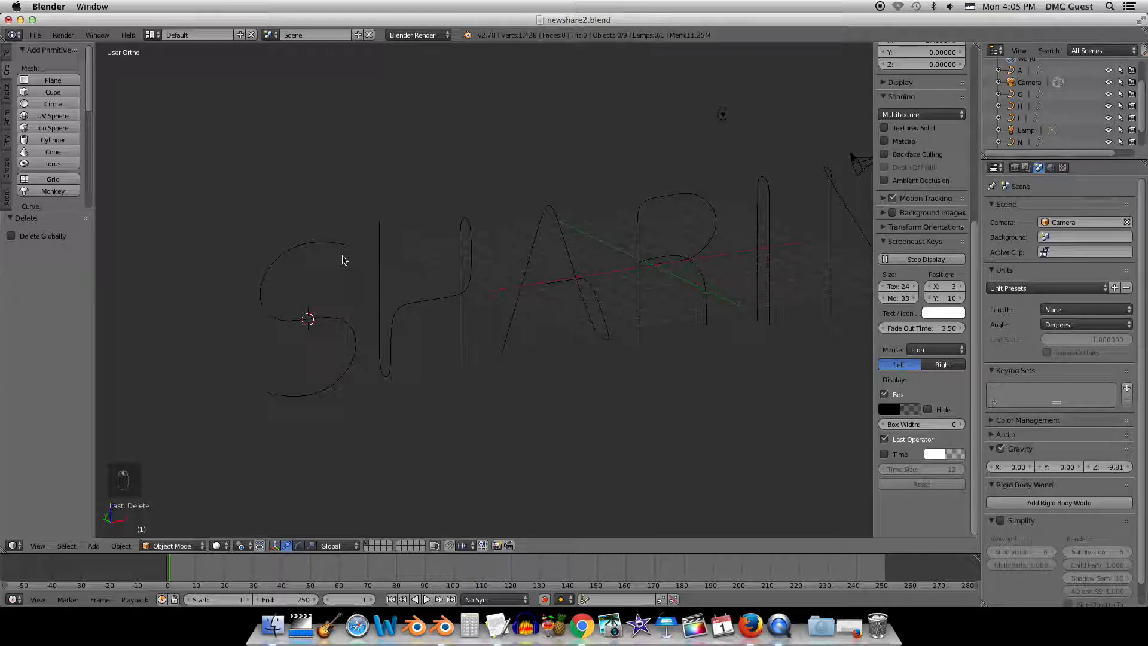
Add a cylinder with 32 vertices, radius 0.35 and depth 18 at the centre of the S curve in newshare2.blend.
{"action": "middle_click_drag", "start_coordinate": [343, 260], "coordinate": [340, 236]}
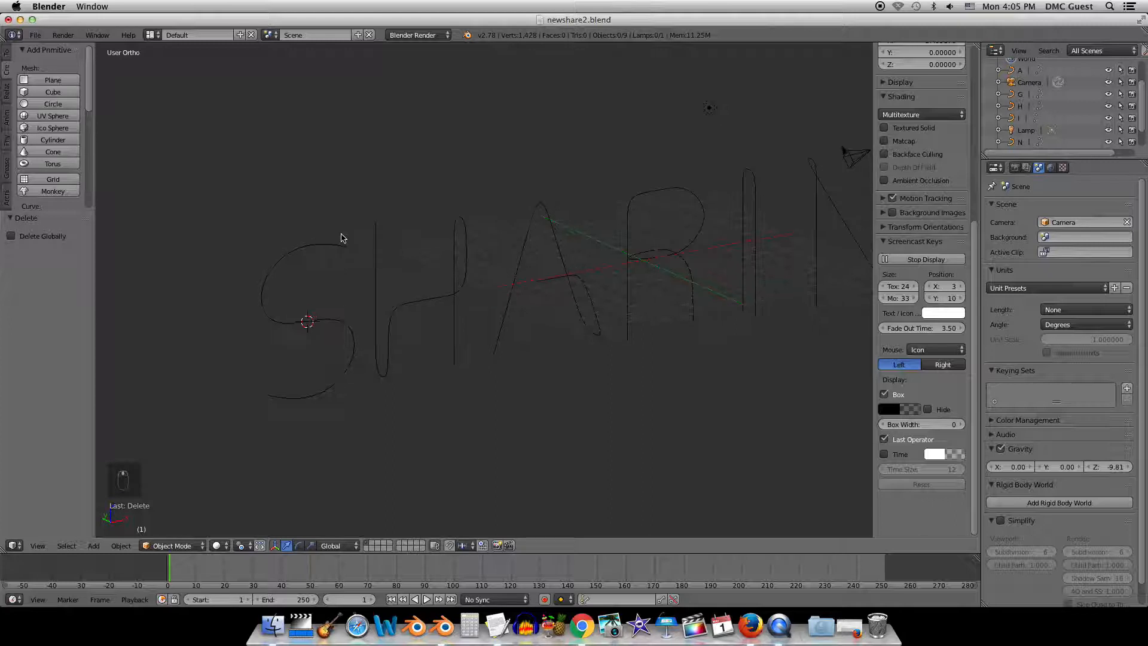
{"action": "key", "text": "shift+a"}
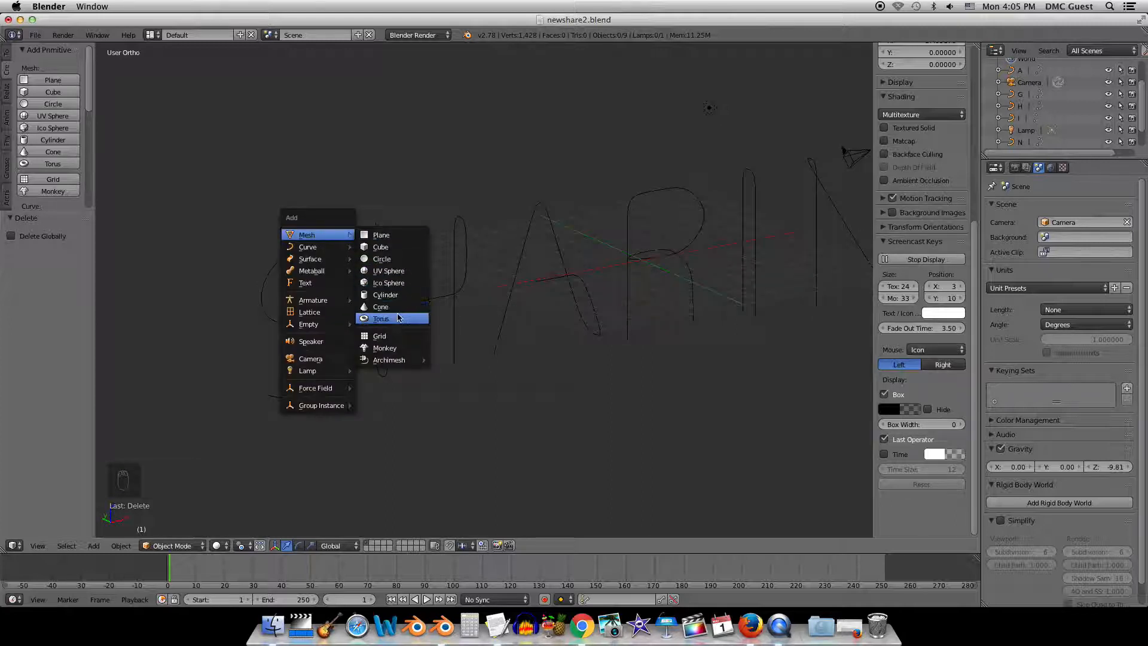
{"action": "left_click", "coordinate": [399, 295]}
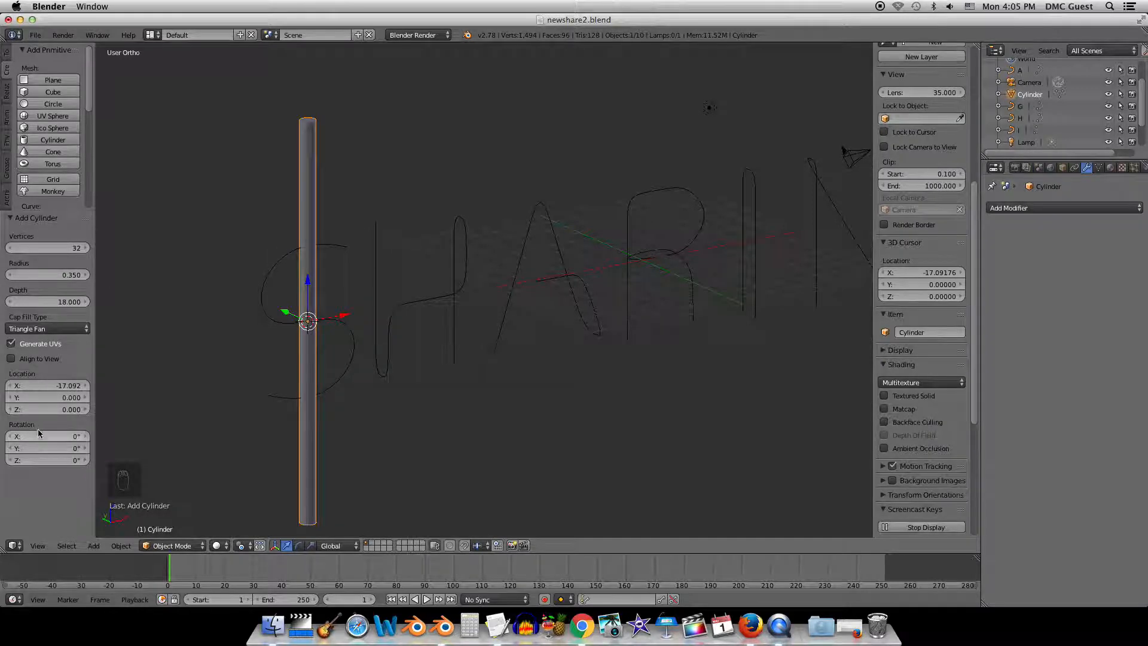
Divide the cylinder along its length with 24 unslid loop cuts, and return to Object Mode.
{"action": "middle_click_drag", "start_coordinate": [285, 311], "coordinate": [338, 282], "text": "shift"}
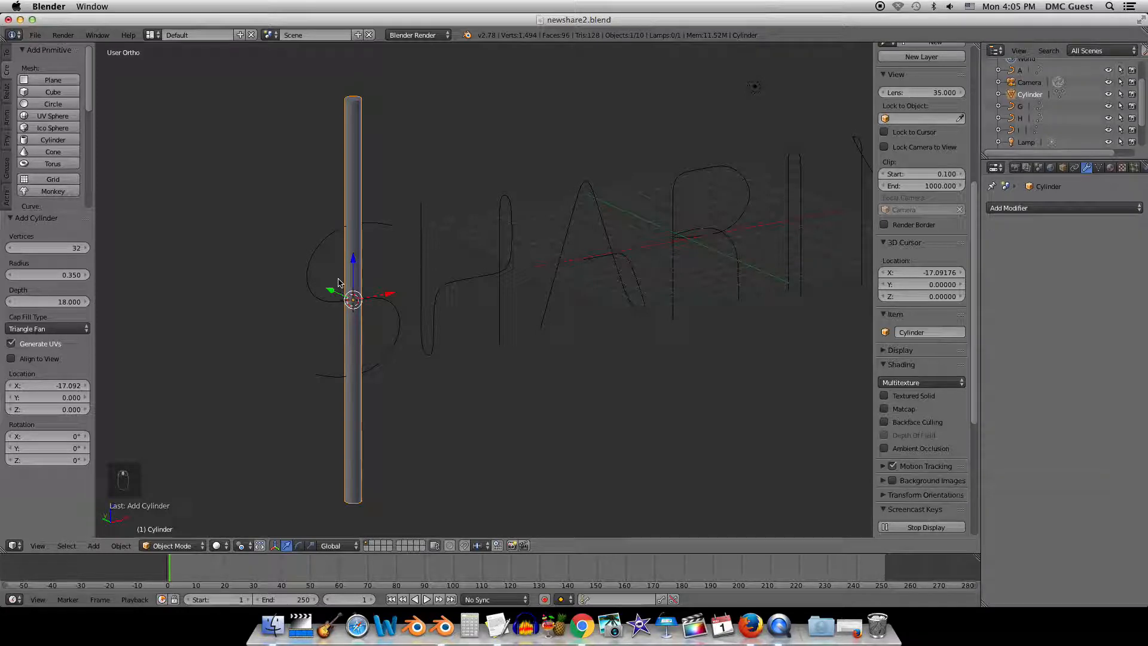
{"action": "key", "text": "Tab"}
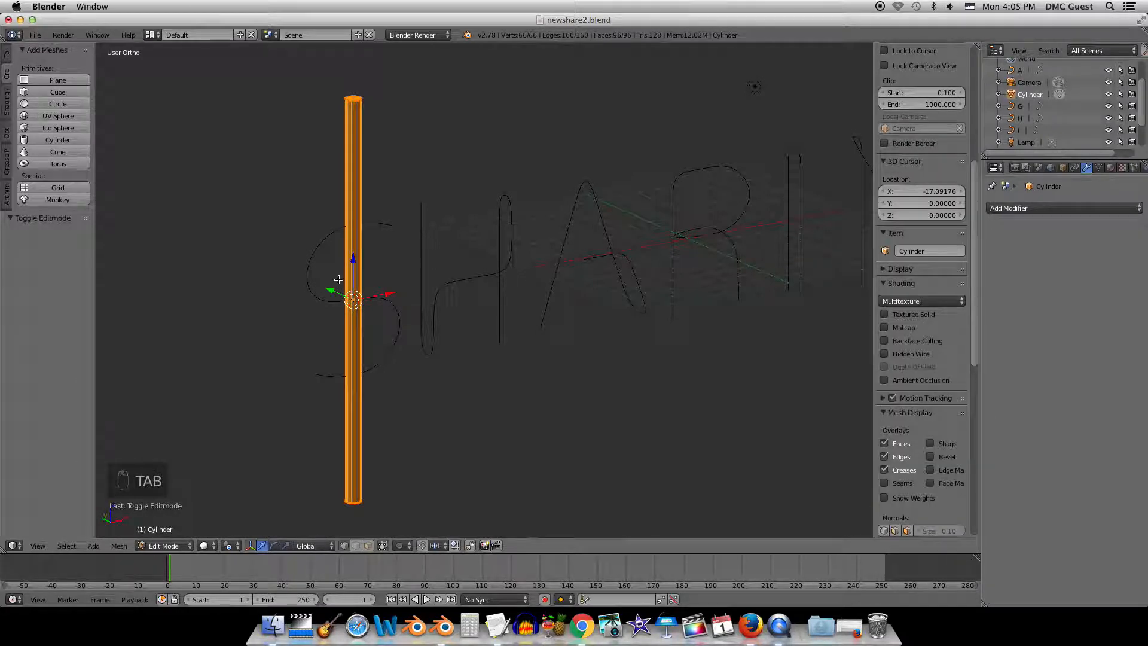
{"action": "key", "text": "ctrl+r"}
{"action": "scroll", "coordinate": [353, 261], "scroll_direction": "up", "scroll_amount": 2}
{"action": "scroll", "coordinate": [352, 261], "scroll_direction": "up", "scroll_amount": 6}
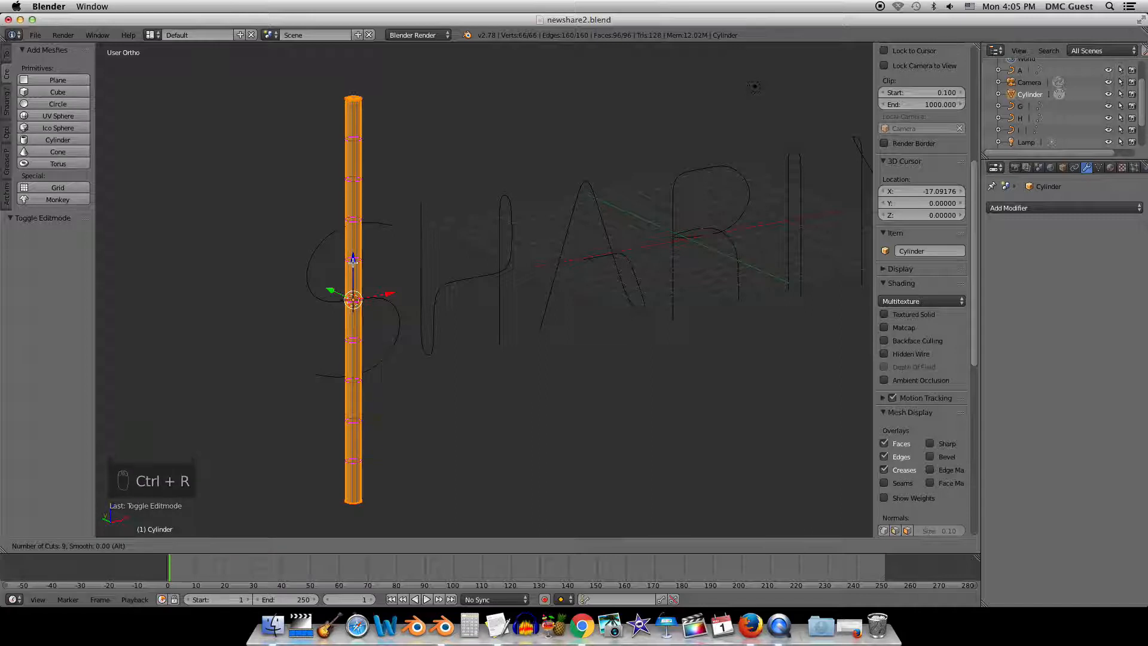
{"action": "scroll", "coordinate": [352, 261], "scroll_direction": "up", "scroll_amount": 13}
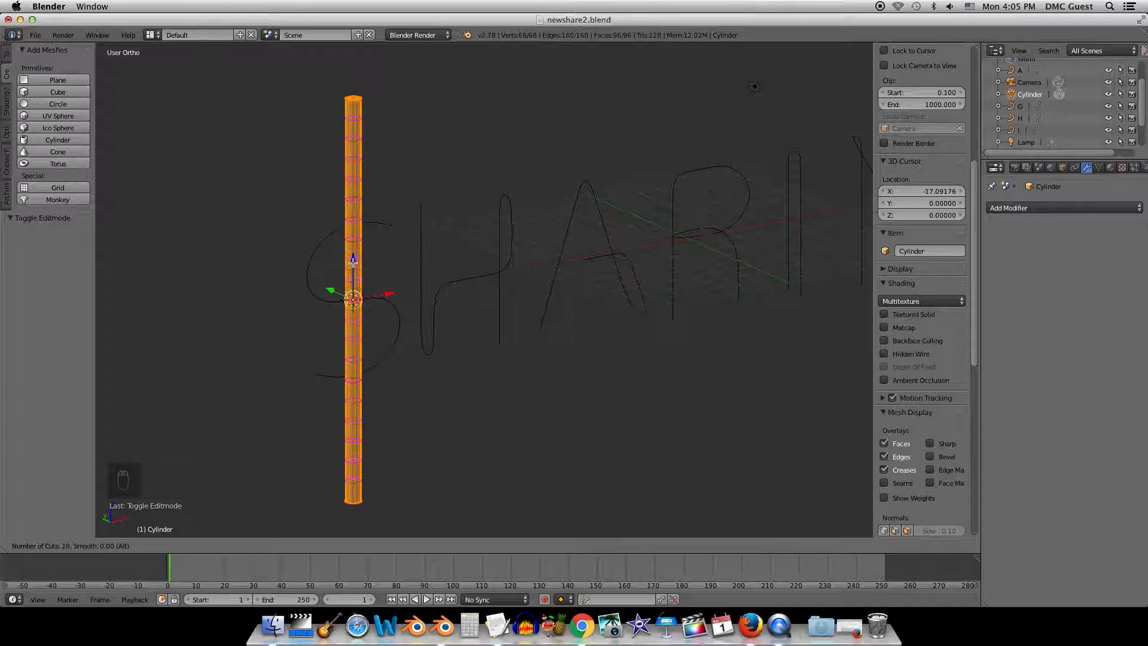
{"action": "scroll", "coordinate": [353, 262], "scroll_direction": "up", "scroll_amount": 2}
{"action": "left_click", "coordinate": [353, 261]}
{"action": "right_click", "coordinate": [353, 261]}
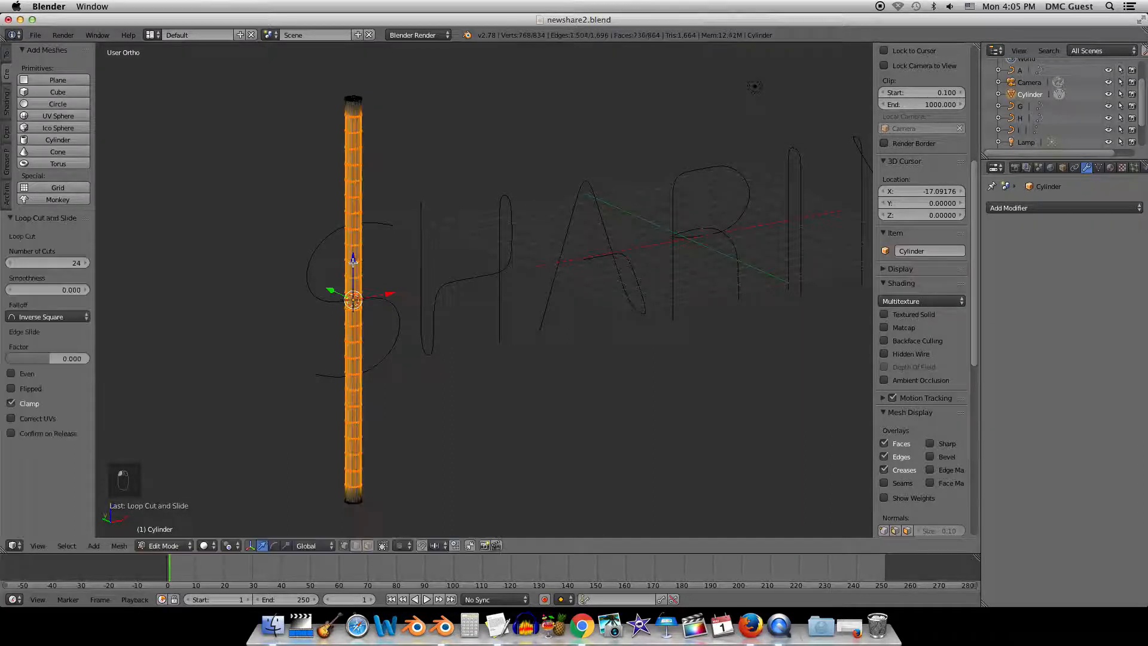
{"action": "key", "text": "Tab"}
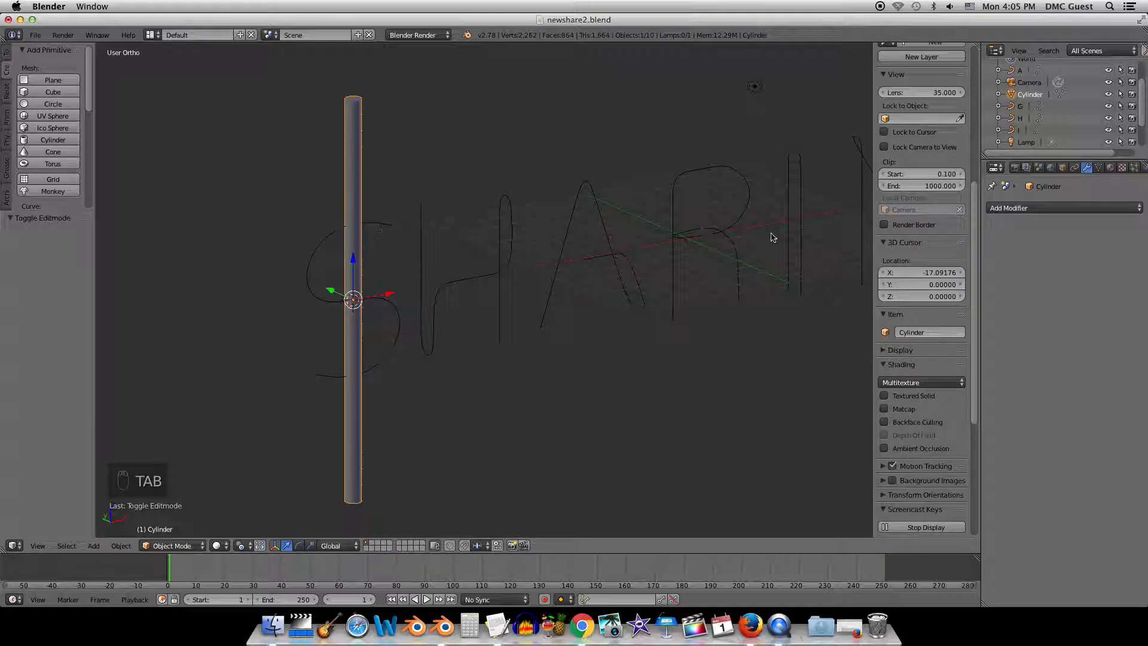
Give the cylinder a Curve modifier that uses the S curve as its object and Z as the deformation axis.
{"action": "left_click", "coordinate": [1032, 208]}
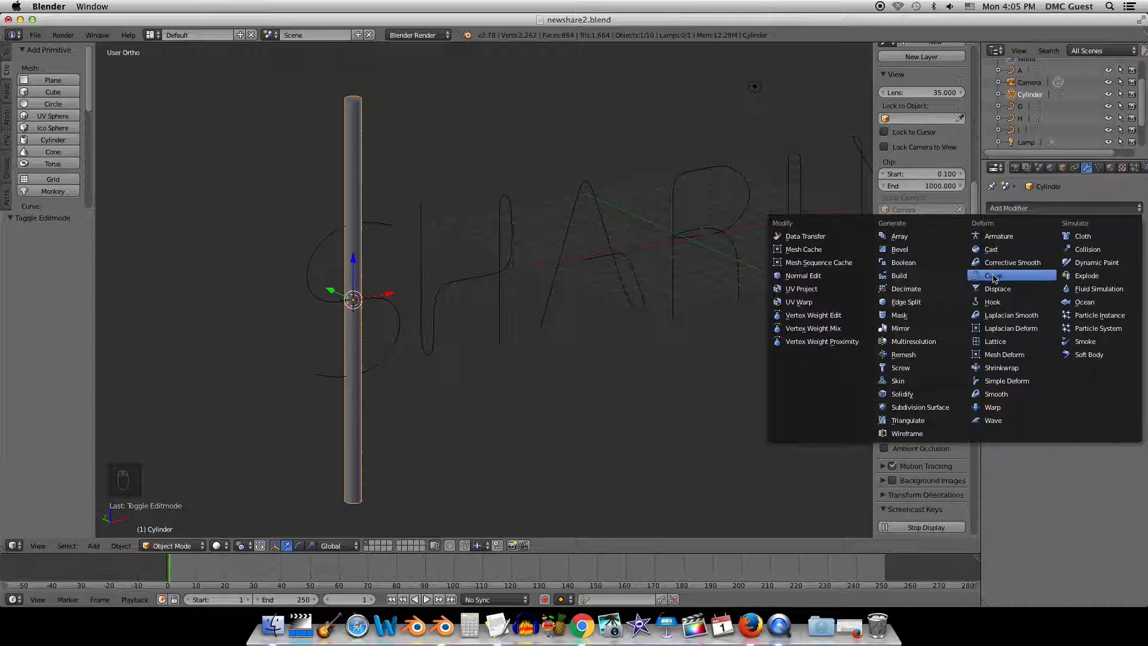
{"action": "left_click", "coordinate": [994, 276]}
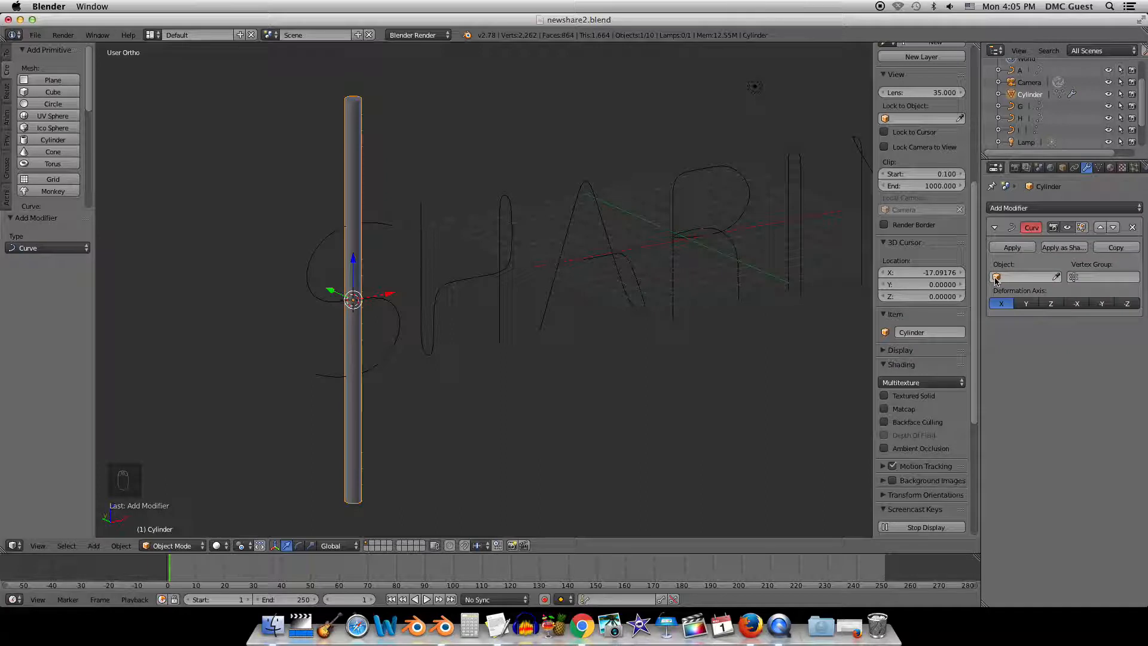
{"action": "left_click", "coordinate": [1034, 277]}
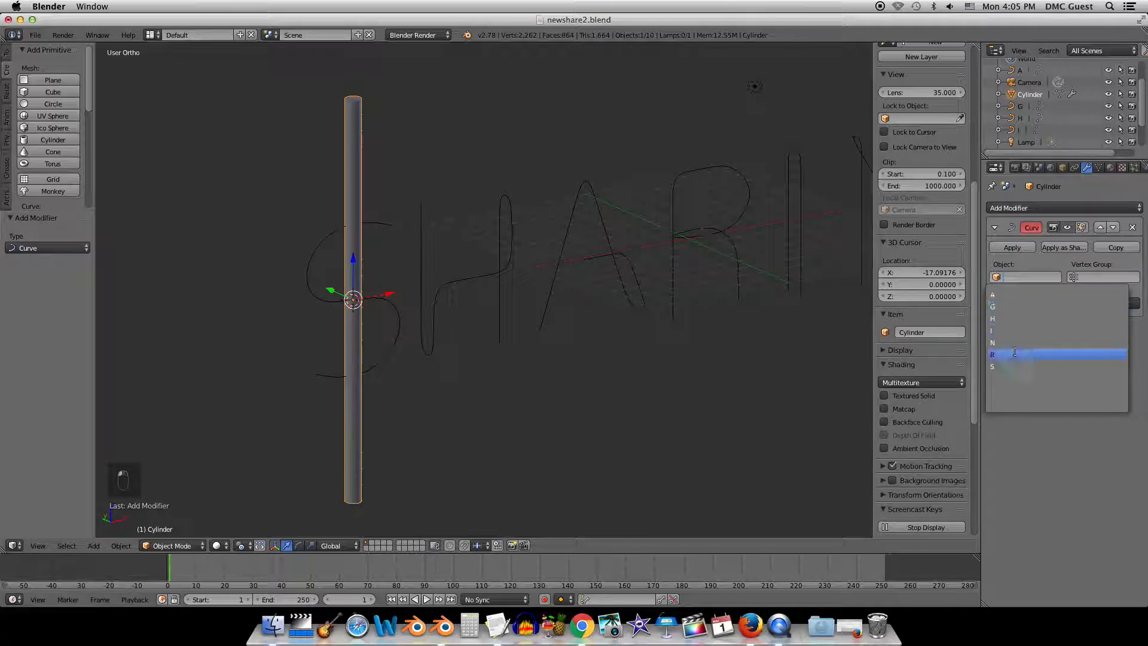
{"action": "left_click", "coordinate": [1014, 368]}
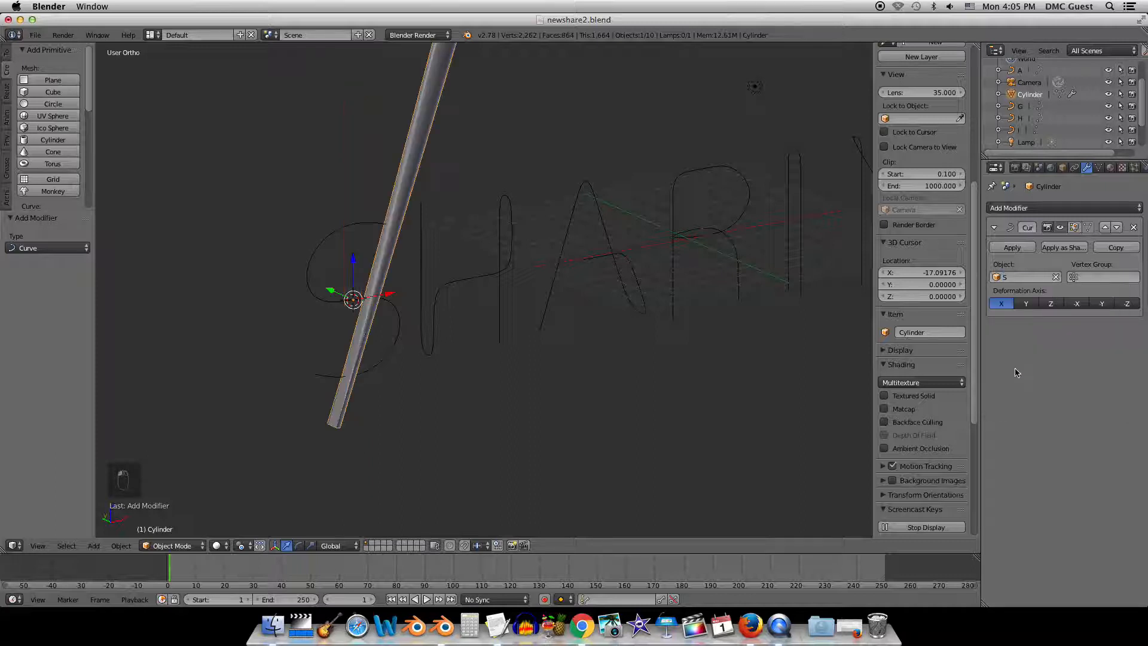
{"action": "left_click", "coordinate": [1051, 305]}
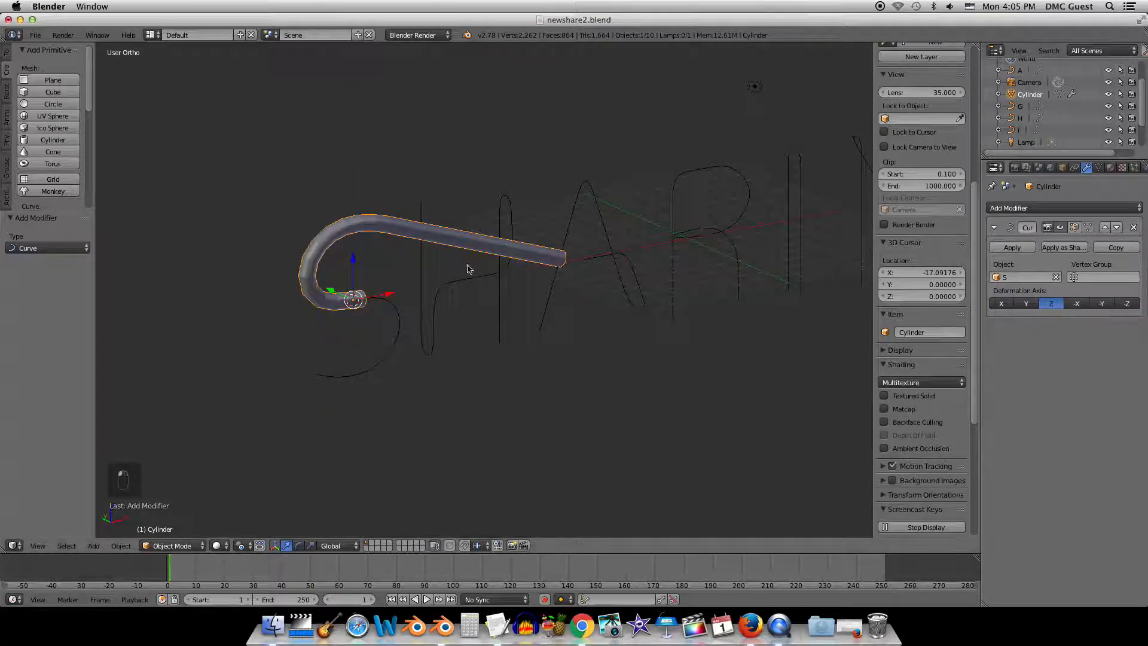
Move the cylinder 8.267 along Z so it wraps the whole S curve.
{"action": "key", "text": "g"}
{"action": "key", "text": "z"}
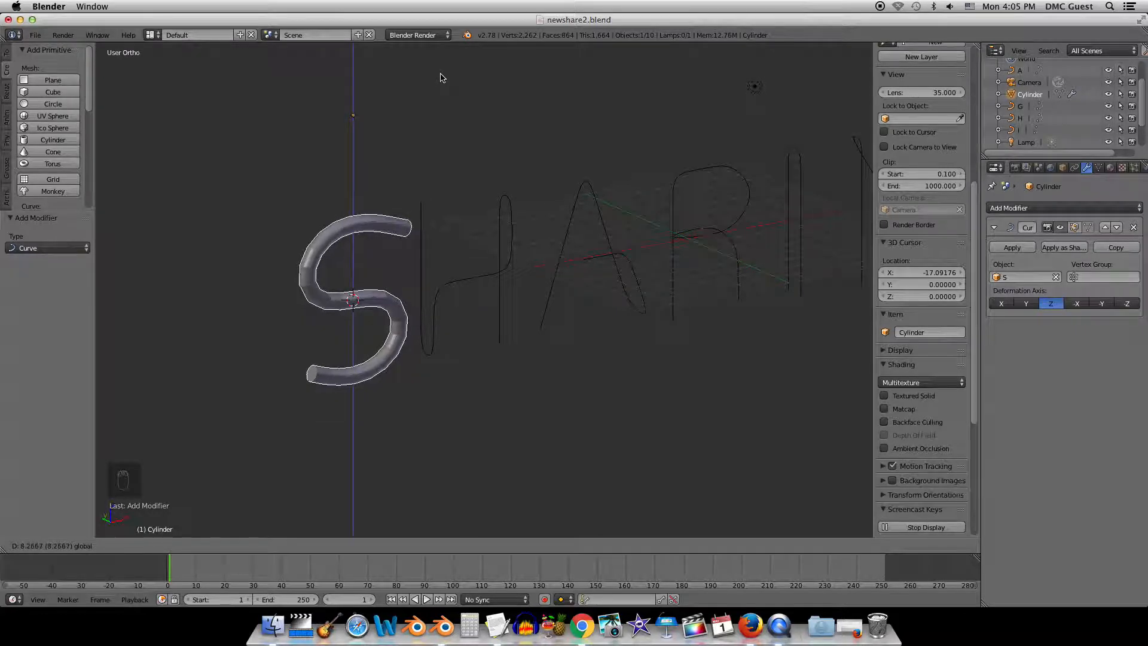
{"action": "left_click_drag", "start_coordinate": [440, 77], "coordinate": [441, 79]}
{"action": "mouse_move", "coordinate": [417, 211]}
{"action": "middle_mouse_down"}
{"action": "mouse_move", "coordinate": [367, 182]}
{"action": "mouse_move", "coordinate": [399, 207]}
{"action": "middle_mouse_up"}
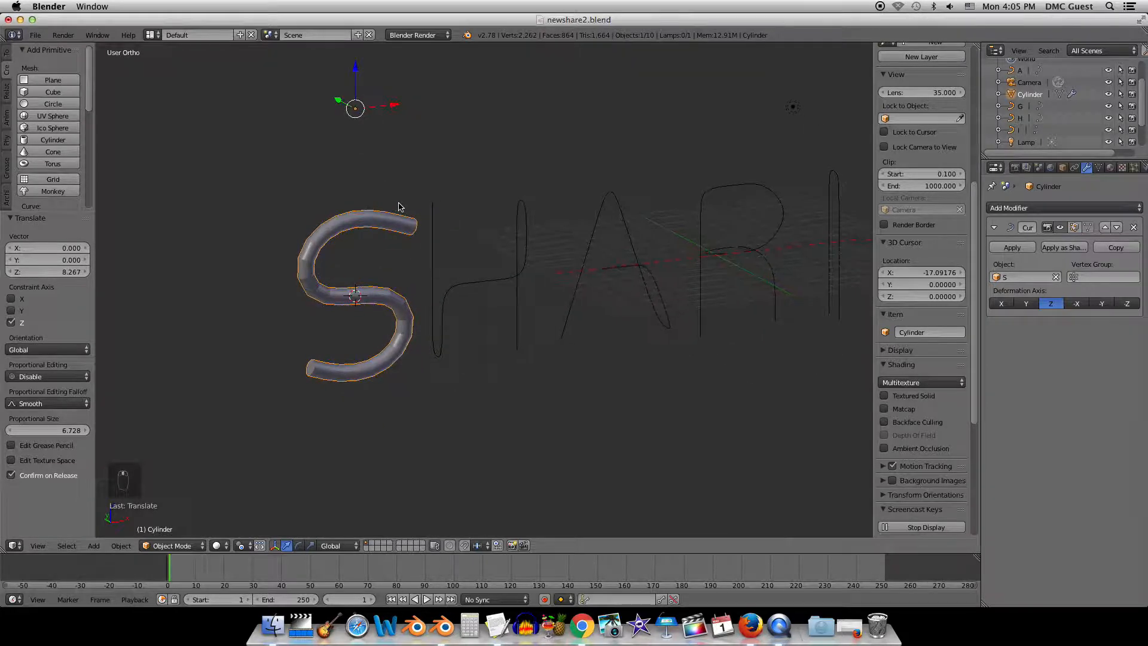
Snap the 3D cursor to the H curve.
{"action": "right_click", "coordinate": [431, 262]}
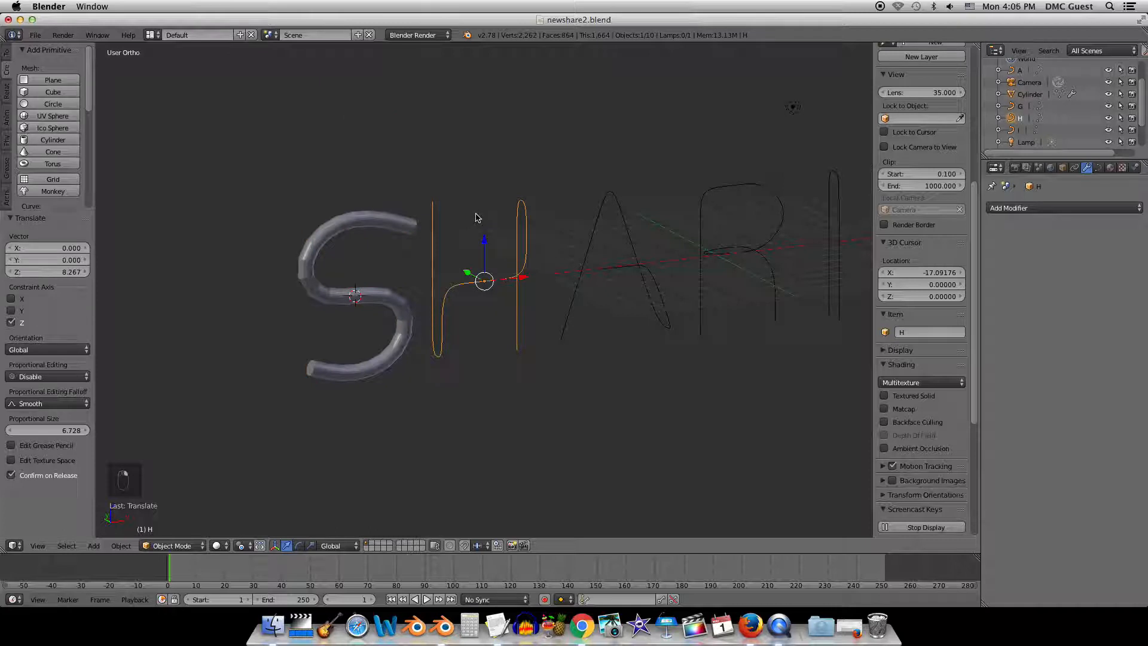
{"action": "key", "text": "shift+s"}
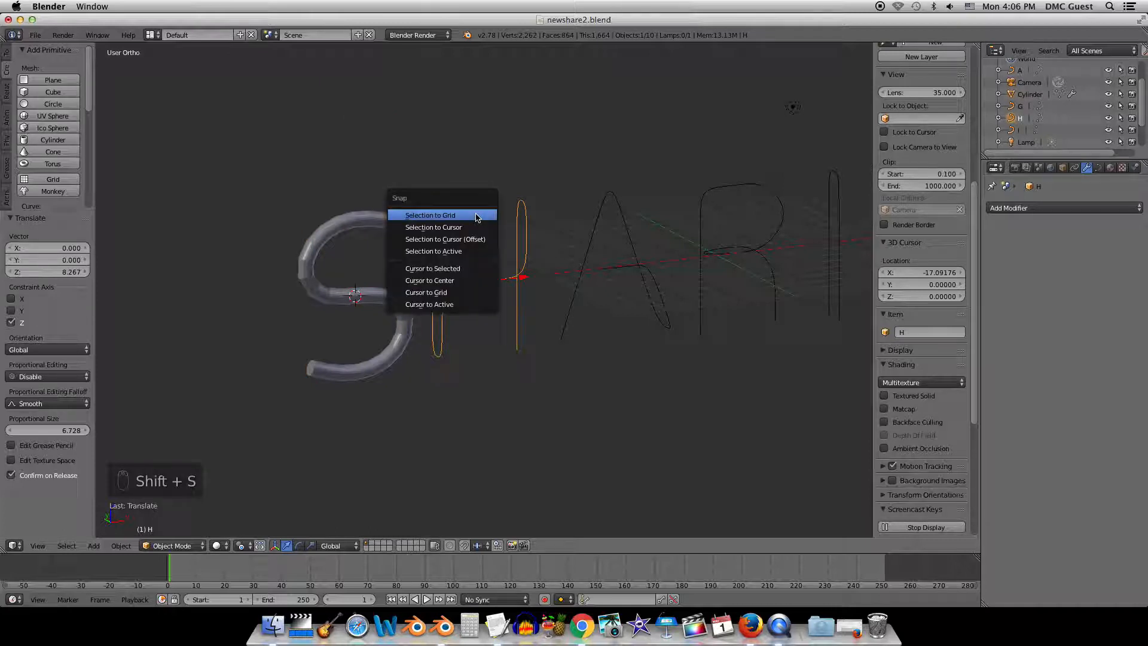
{"action": "left_click", "coordinate": [459, 271]}
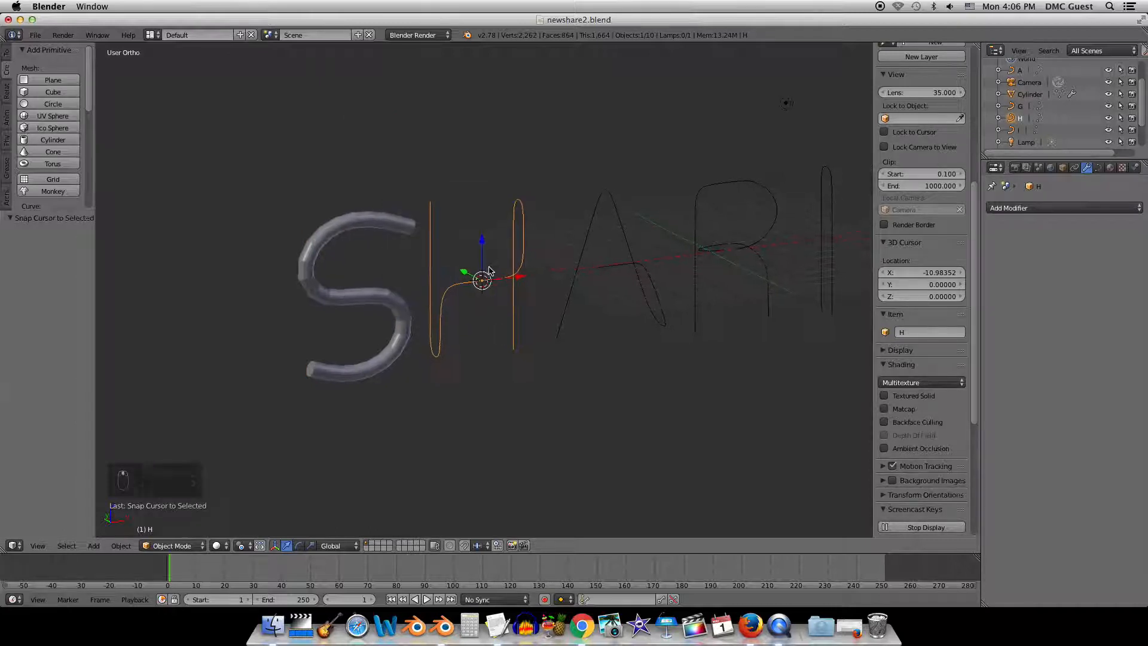
Add a mesh cylinder at the 3D cursor on the H curve and set its depth to 26.
{"action": "scroll", "coordinate": [489, 271], "scroll_direction": "up", "scroll_amount": 1}
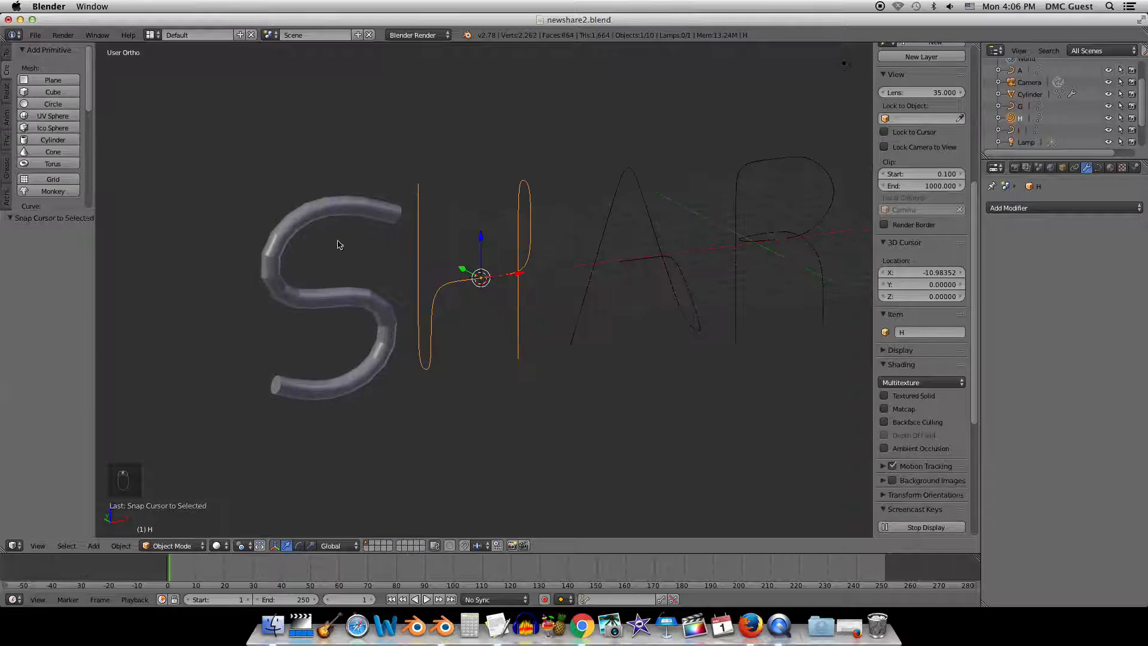
{"action": "key", "text": "shift+a"}
{"action": "mouse_move", "coordinate": [359, 242]}
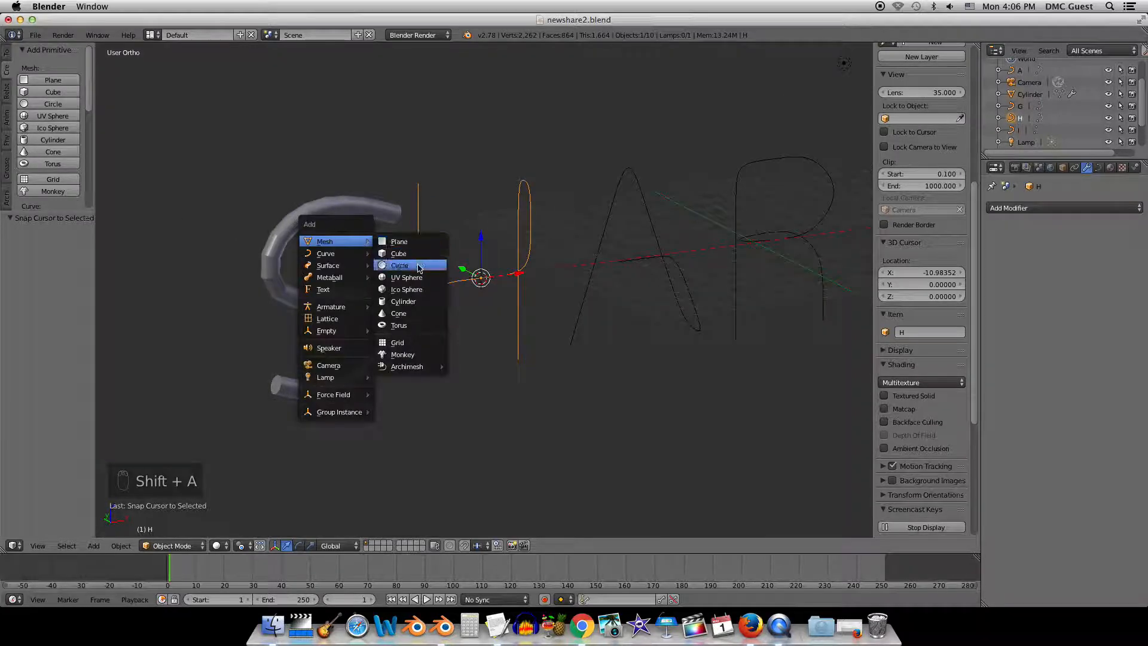
{"action": "left_click", "coordinate": [412, 304]}
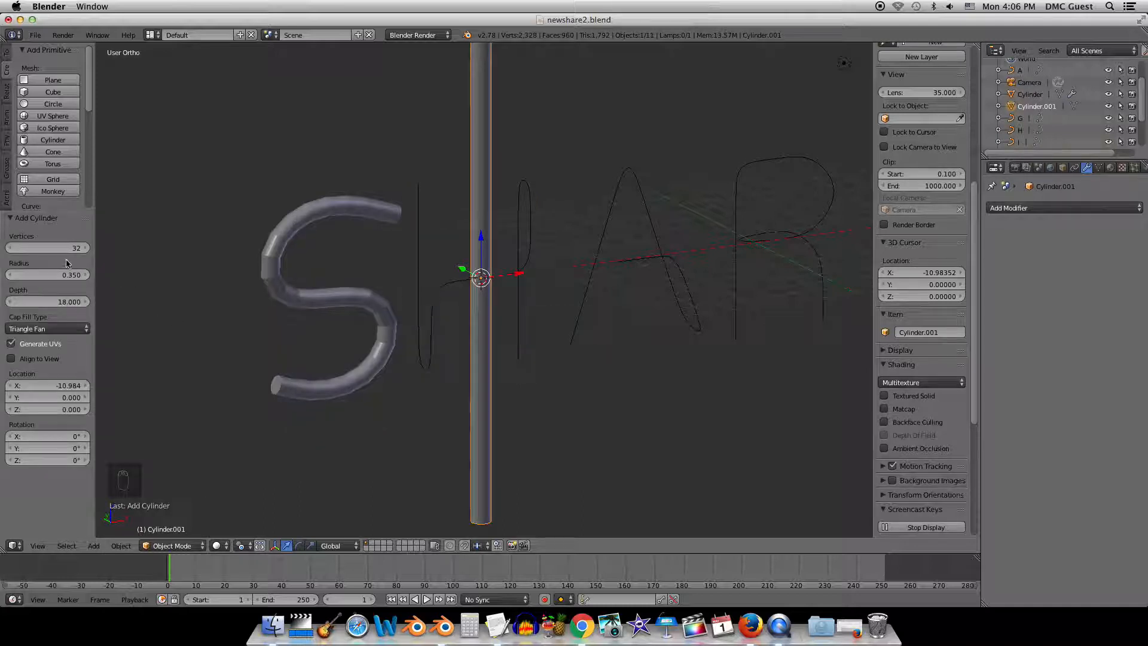
{"action": "left_click", "coordinate": [52, 302]}
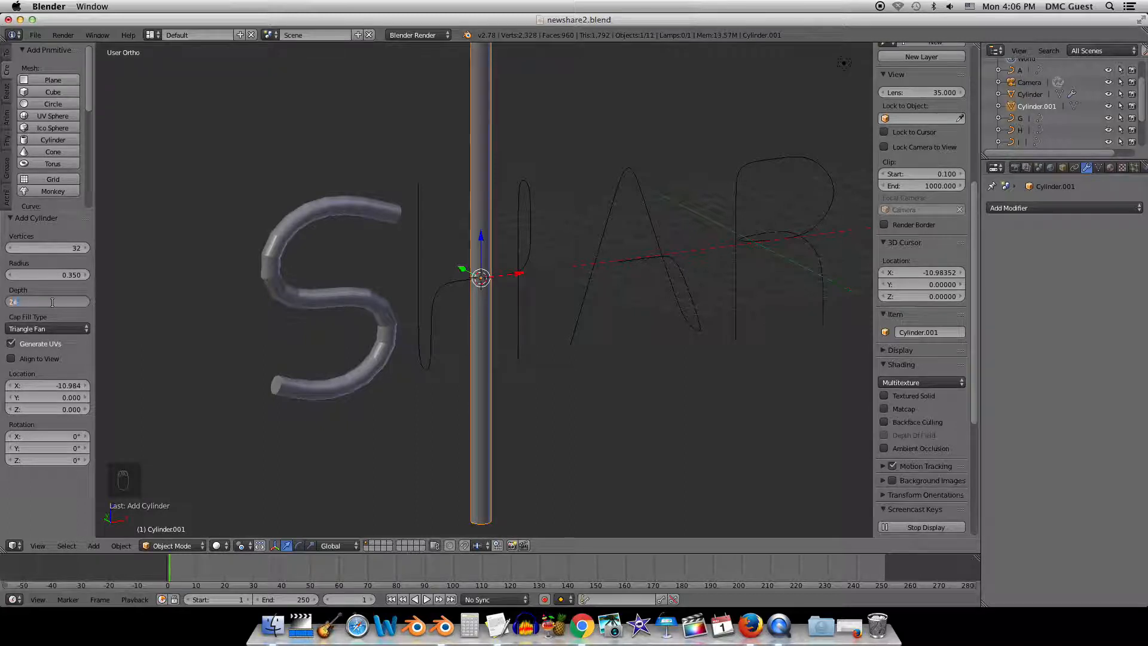
{"action": "key", "text": "Return"}
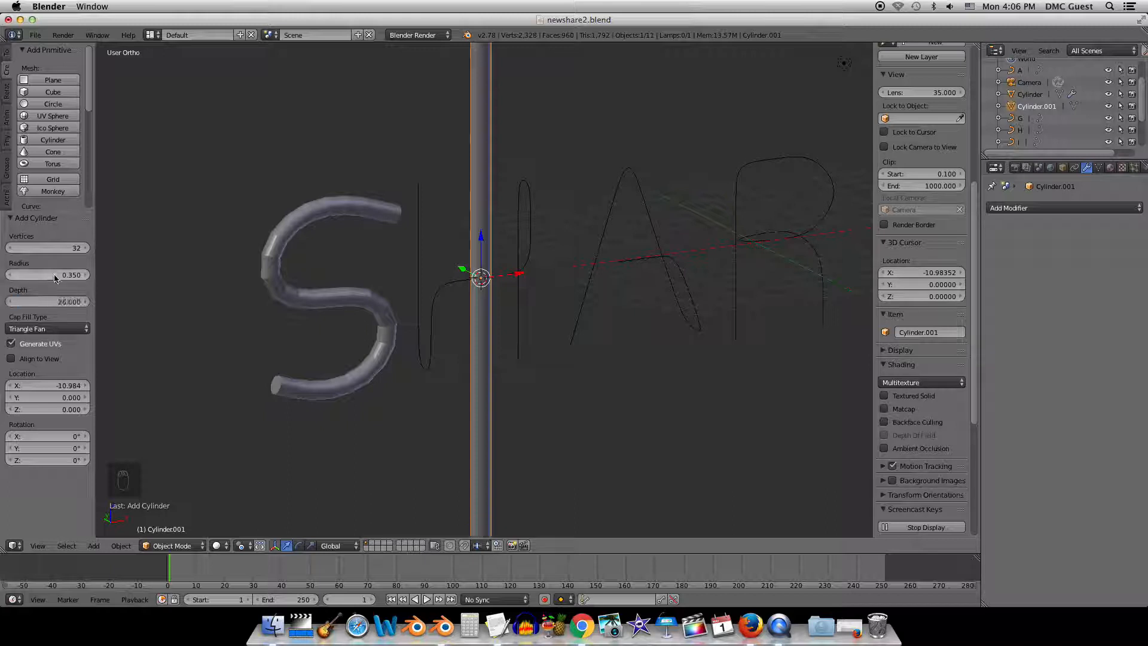
Increase the new cylinder's depth to 30.
{"action": "scroll", "coordinate": [289, 323], "scroll_direction": "down", "scroll_amount": 4}
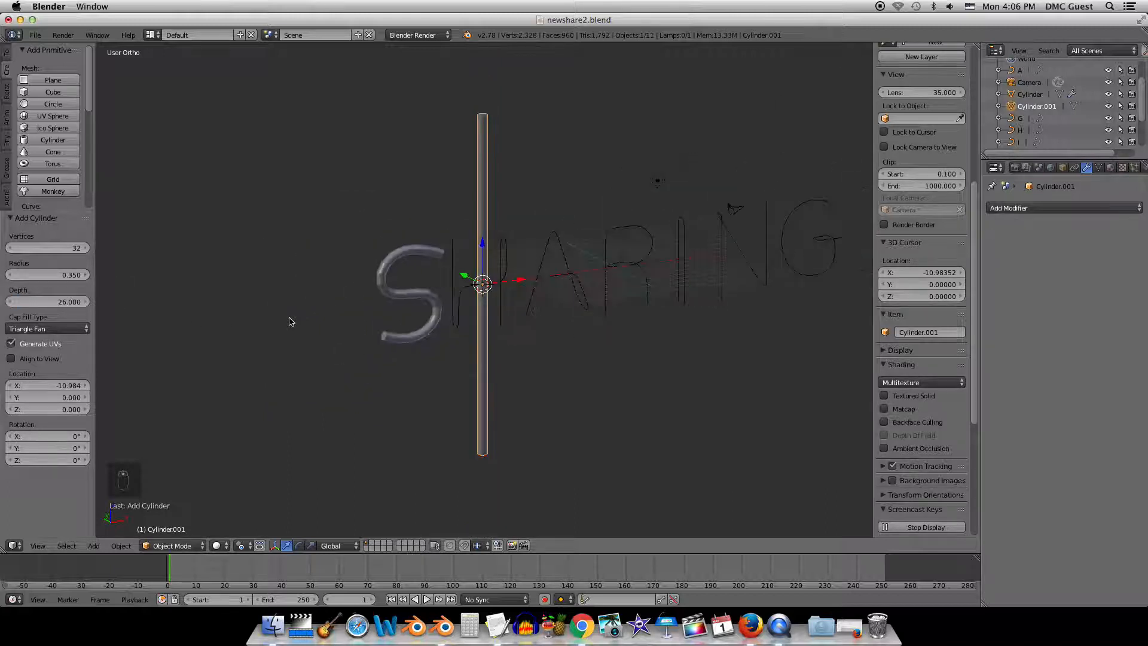
{"action": "scroll", "coordinate": [289, 322], "scroll_direction": "up", "scroll_amount": 2}
{"action": "left_click", "coordinate": [55, 302]}
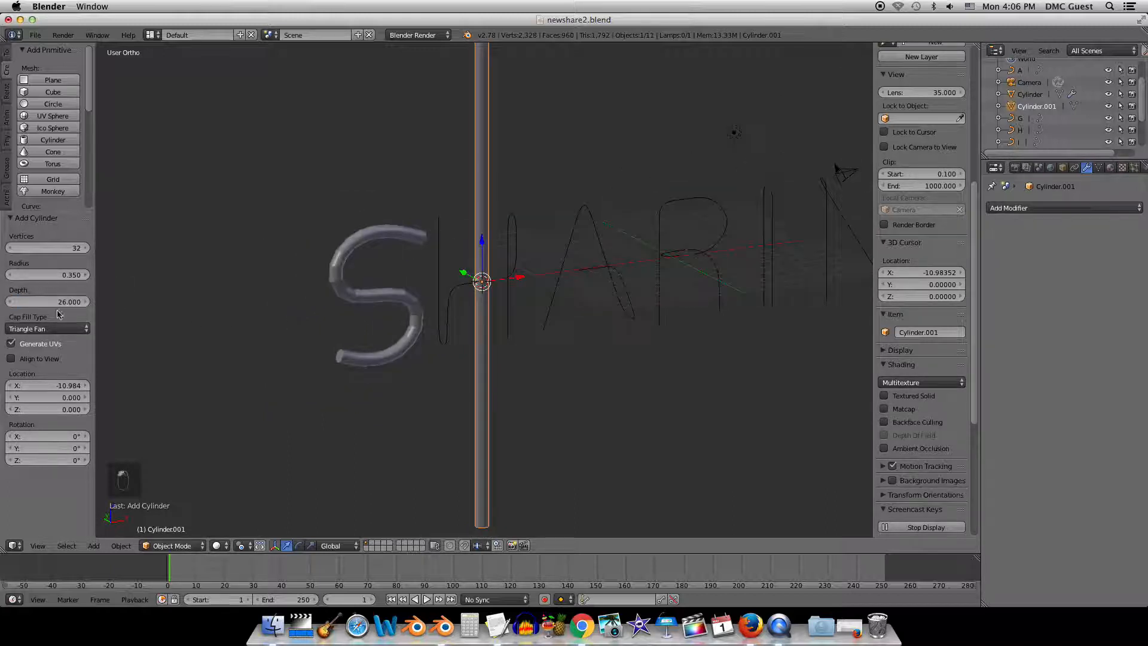
{"action": "key", "text": "Return"}
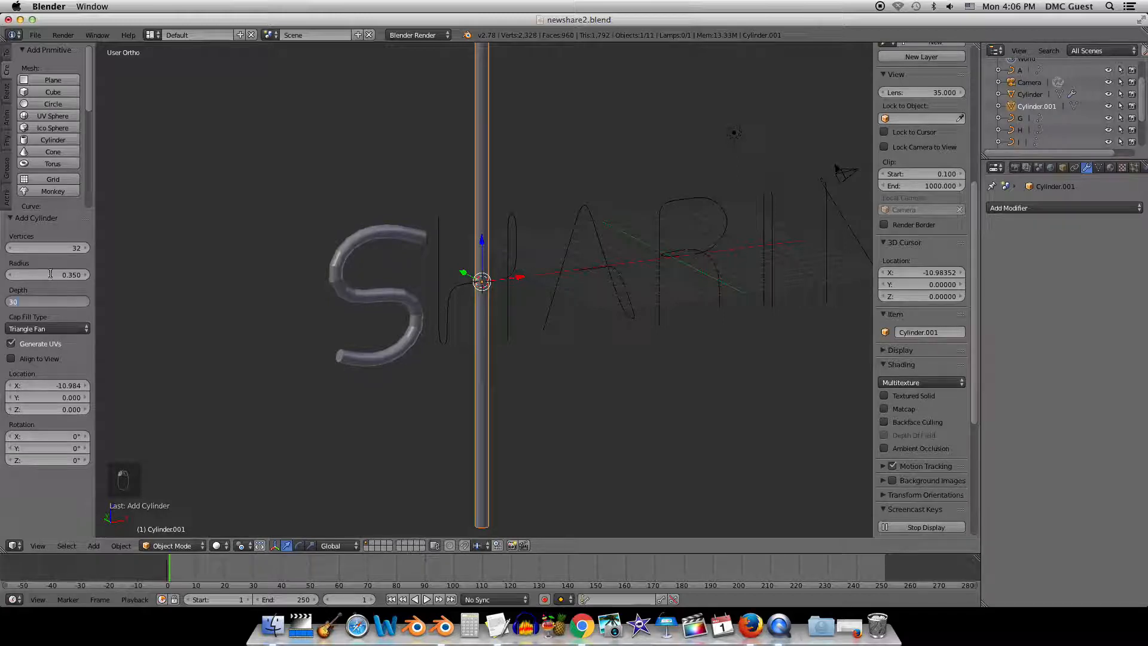
{"action": "scroll", "coordinate": [489, 290], "scroll_direction": "down", "scroll_amount": 2}
{"action": "middle_click_drag", "start_coordinate": [491, 289], "coordinate": [492, 288]}
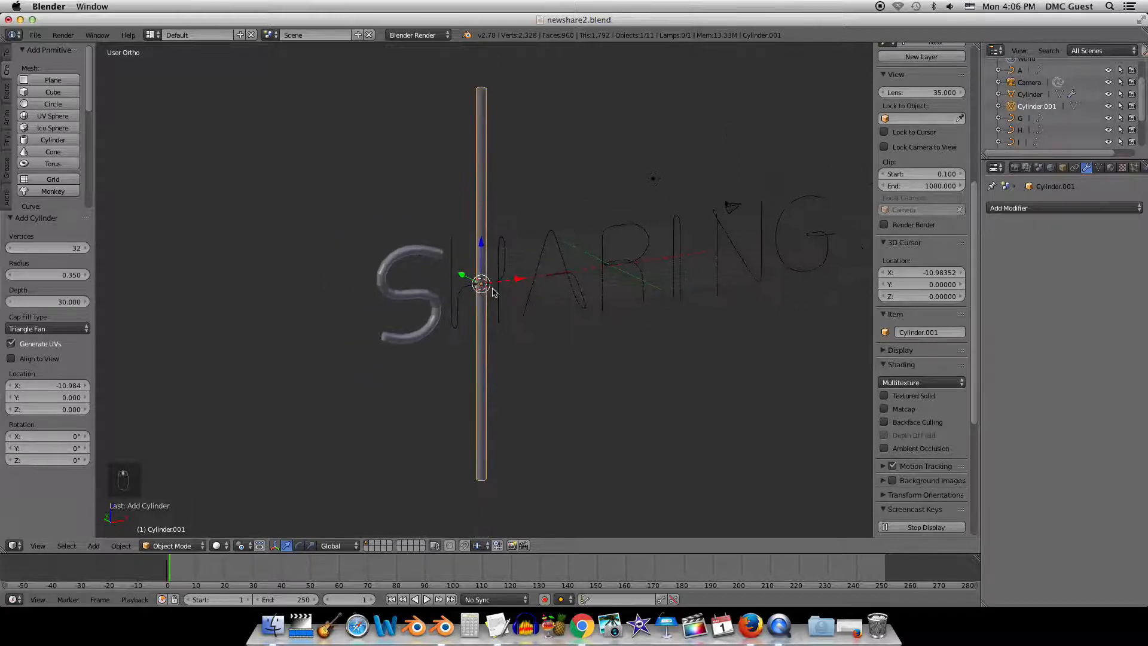
Divide the H cylinder along its length with 40 loop cuts and return to Object Mode.
{"action": "key", "text": "Tab"}
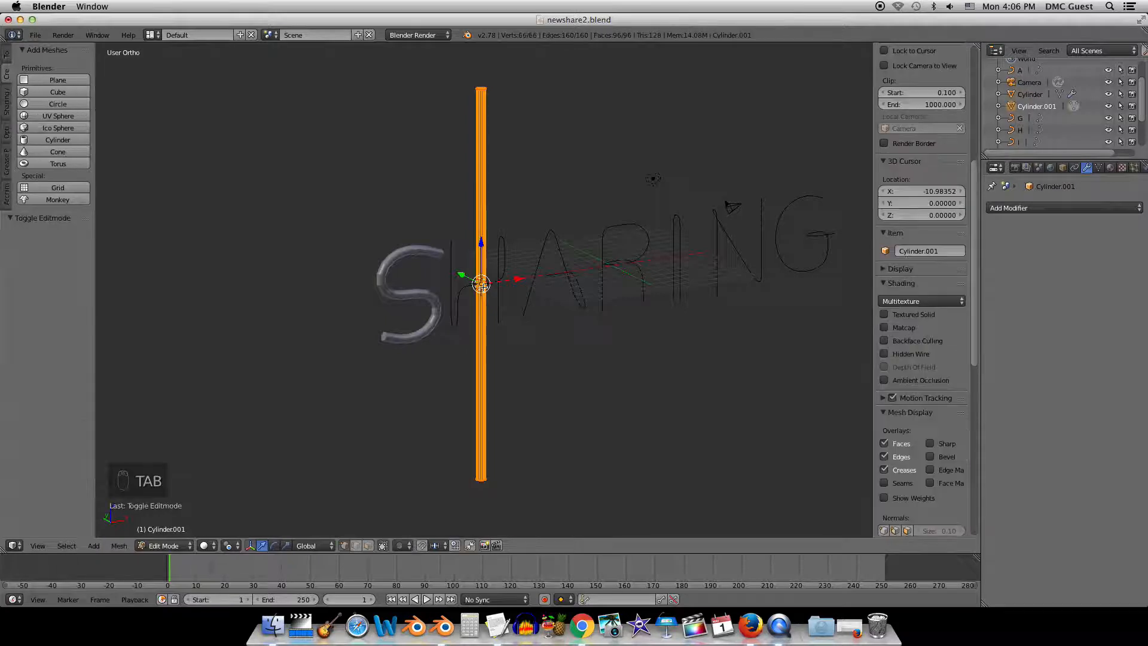
{"action": "key", "text": "ctrl+r"}
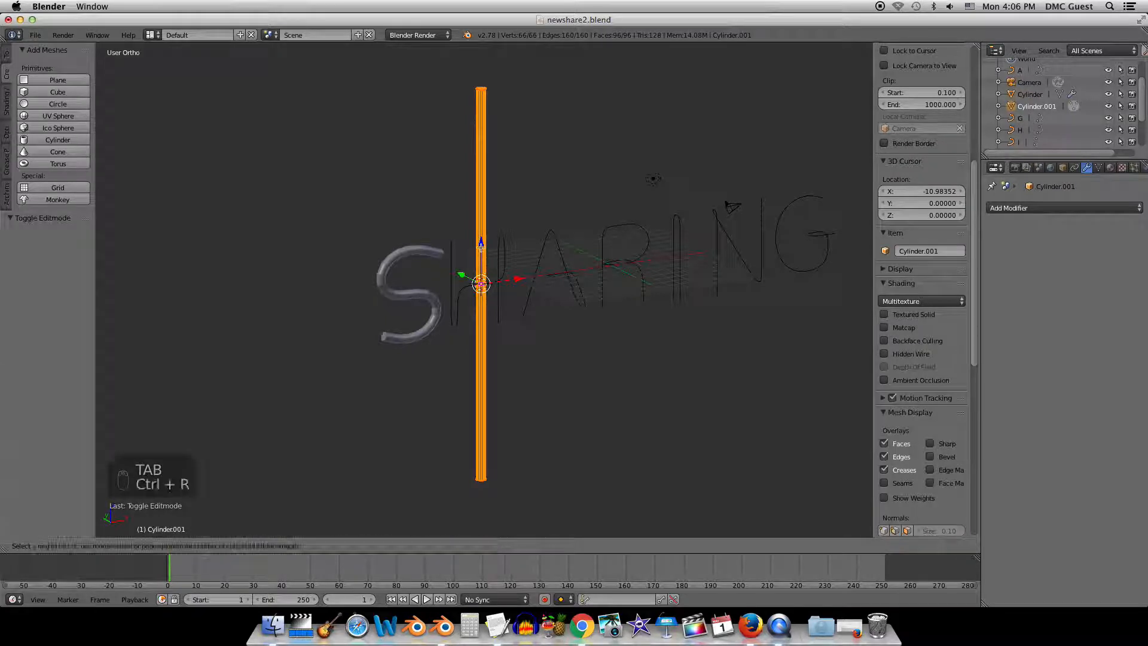
{"action": "scroll", "coordinate": [481, 246], "scroll_direction": "up", "scroll_amount": 15}
{"action": "scroll", "coordinate": [481, 246], "scroll_direction": "up", "scroll_amount": 16}
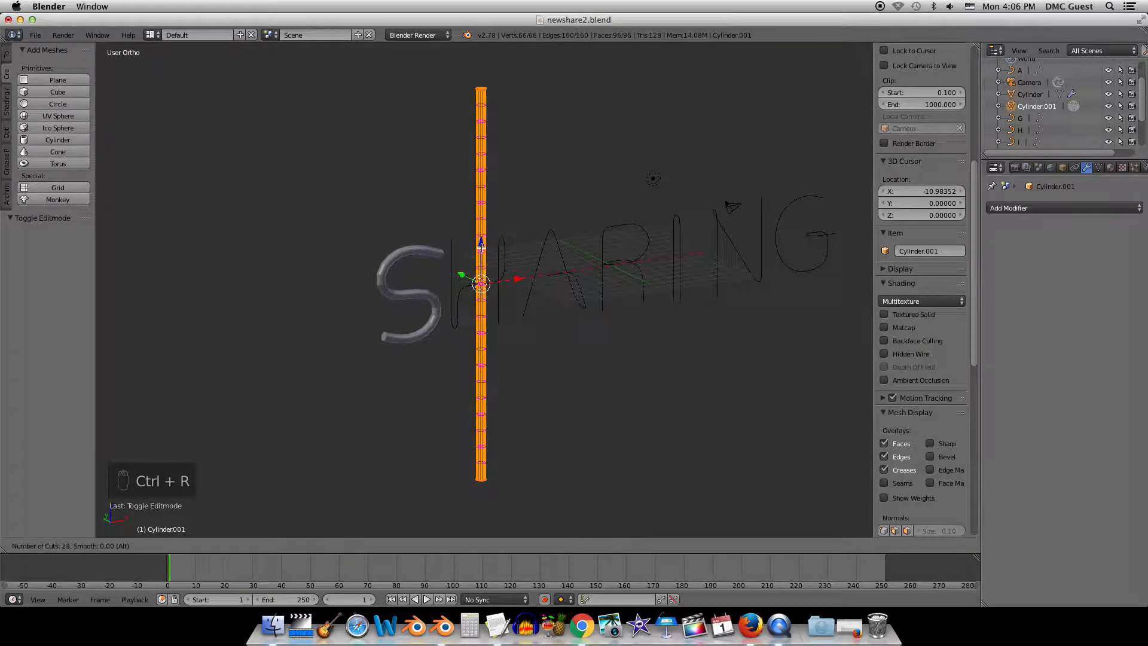
{"action": "scroll", "coordinate": [481, 246], "scroll_direction": "up", "scroll_amount": 4}
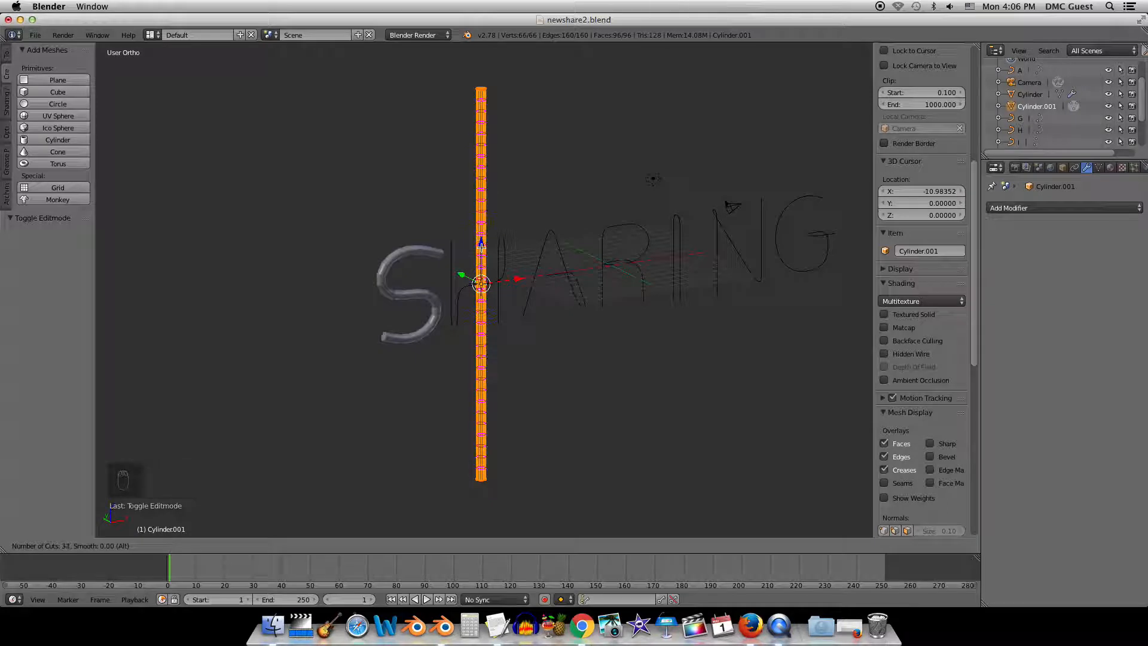
{"action": "scroll", "coordinate": [481, 245], "scroll_direction": "up", "scroll_amount": 3}
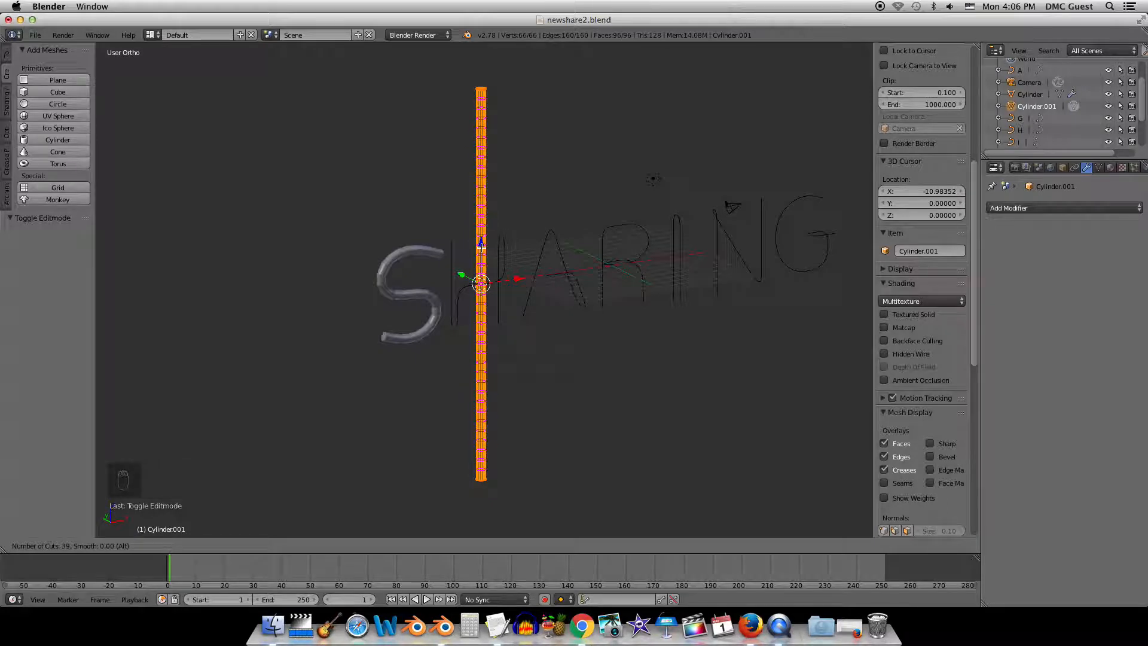
{"action": "scroll", "coordinate": [481, 245], "scroll_direction": "up", "scroll_amount": 1}
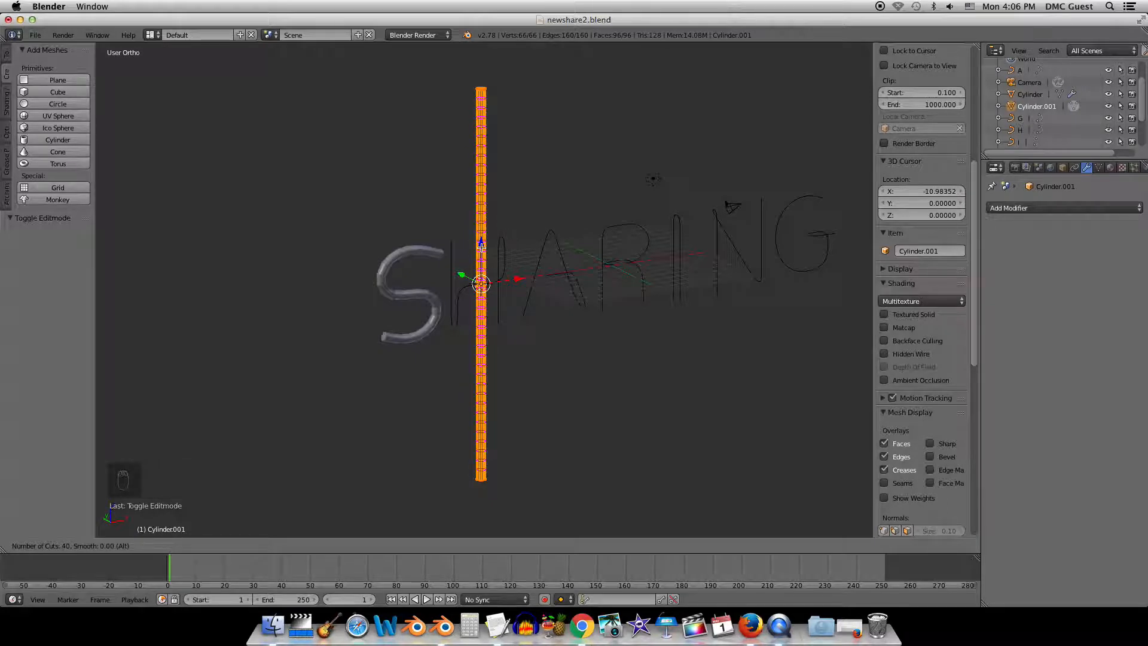
{"action": "left_click", "coordinate": [481, 245]}
{"action": "key", "text": "Tab"}
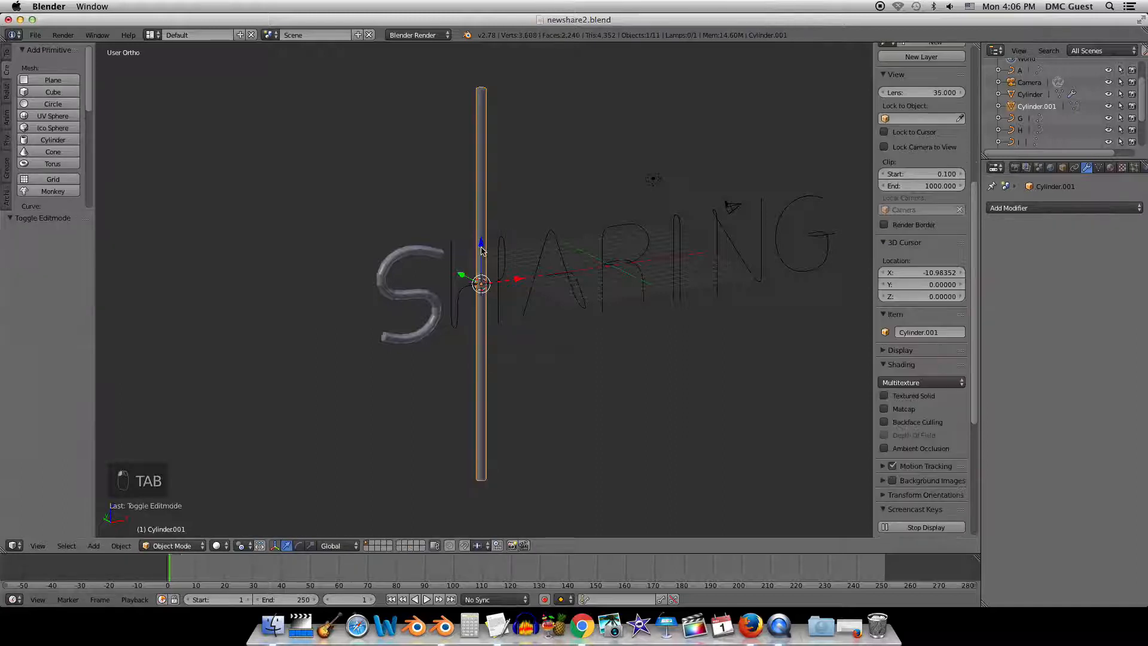
Give the new cylinder a Curve modifier that uses the H curve as its object and Z as the deformation axis.
{"action": "scroll", "coordinate": [481, 248], "scroll_direction": "up", "scroll_amount": 1}
{"action": "left_click", "coordinate": [1041, 208]}
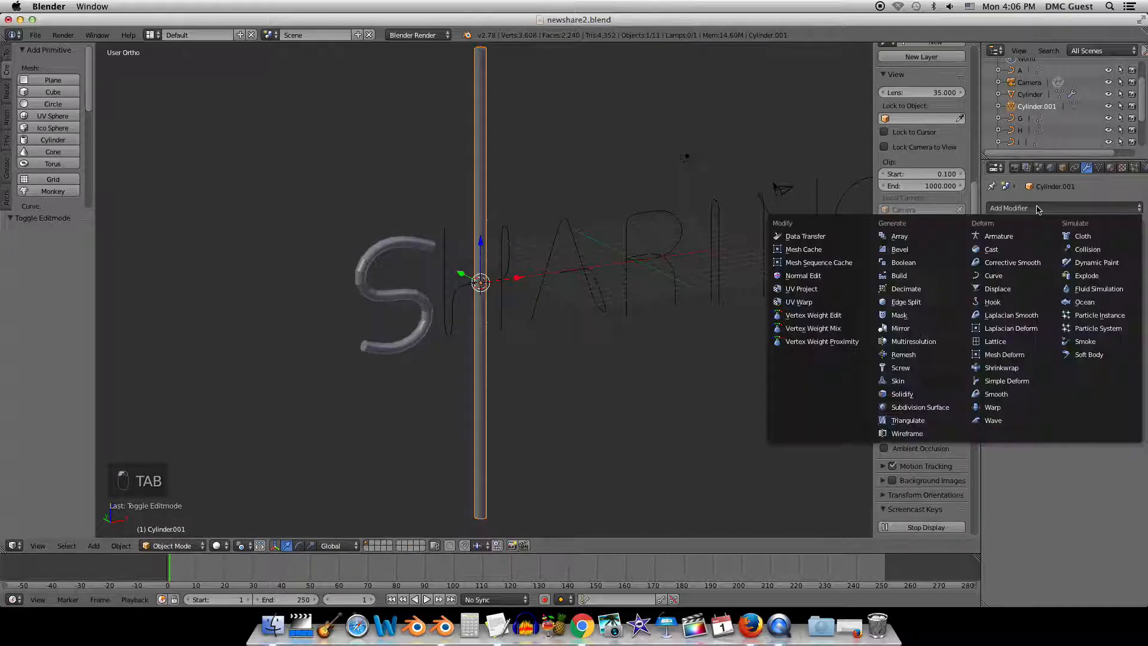
{"action": "left_click", "coordinate": [989, 276]}
{"action": "left_click", "coordinate": [1023, 277]}
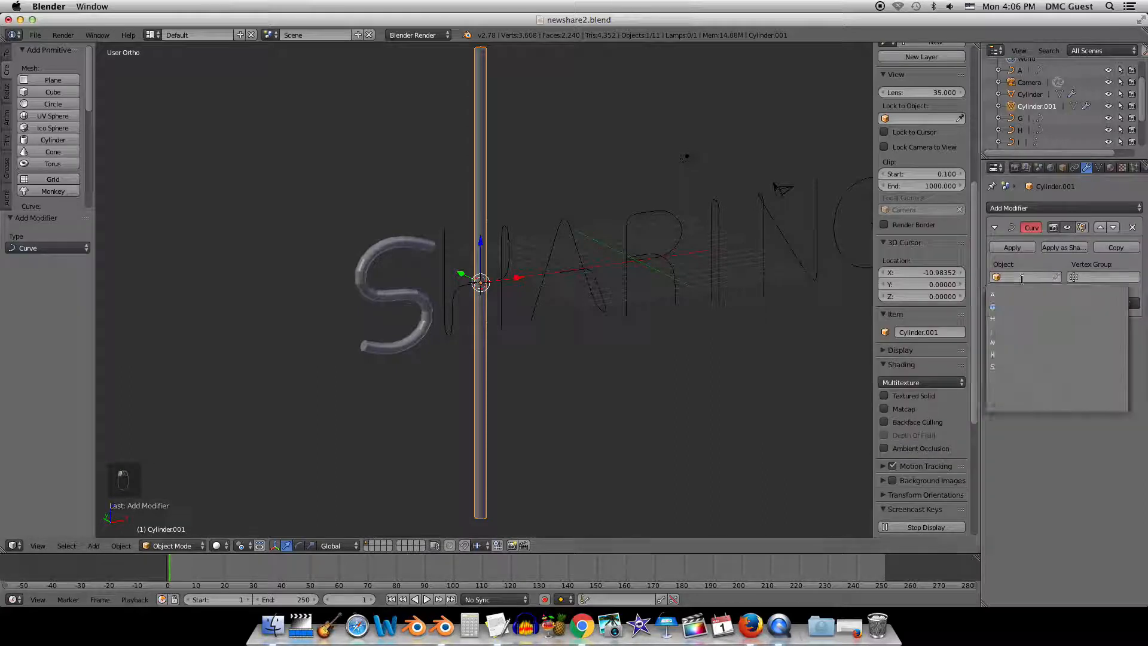
{"action": "left_click", "coordinate": [1010, 318]}
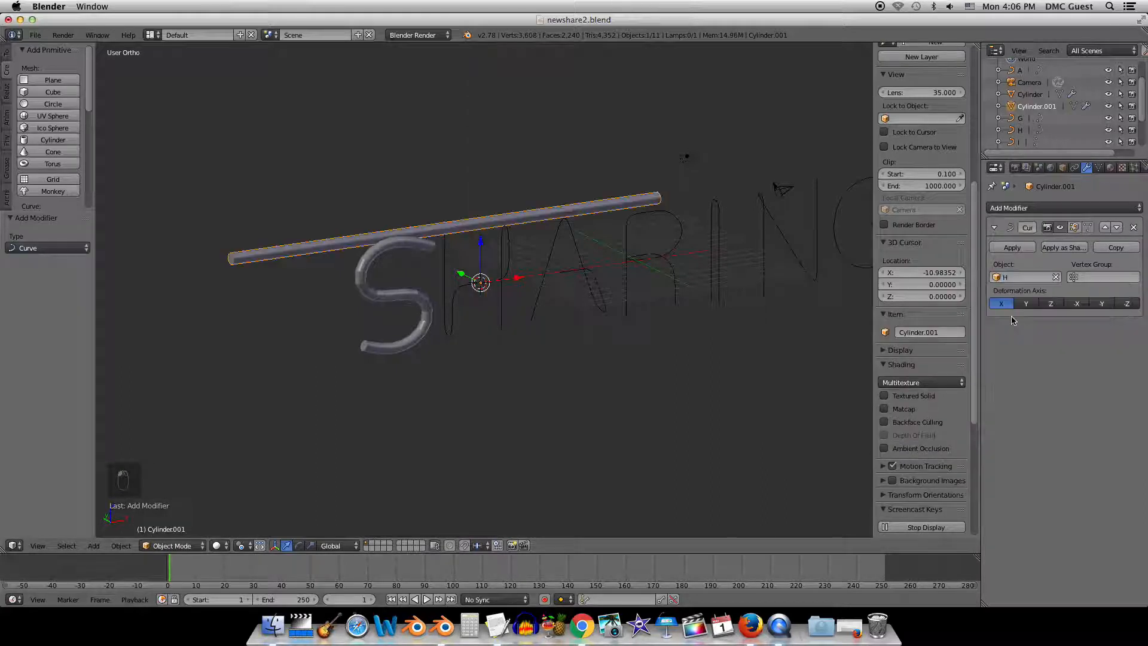
{"action": "left_click", "coordinate": [1051, 303]}
Try moving the cylinder -0.648 along Z and deforming it along the X axis, and undo the last change.
{"action": "mouse_move", "coordinate": [512, 265]}
{"action": "middle_mouse_down"}
{"action": "mouse_move", "coordinate": [539, 279]}
{"action": "mouse_move", "coordinate": [508, 280]}
{"action": "middle_mouse_up"}
{"action": "scroll", "coordinate": [508, 279], "scroll_direction": "up", "scroll_amount": 2}
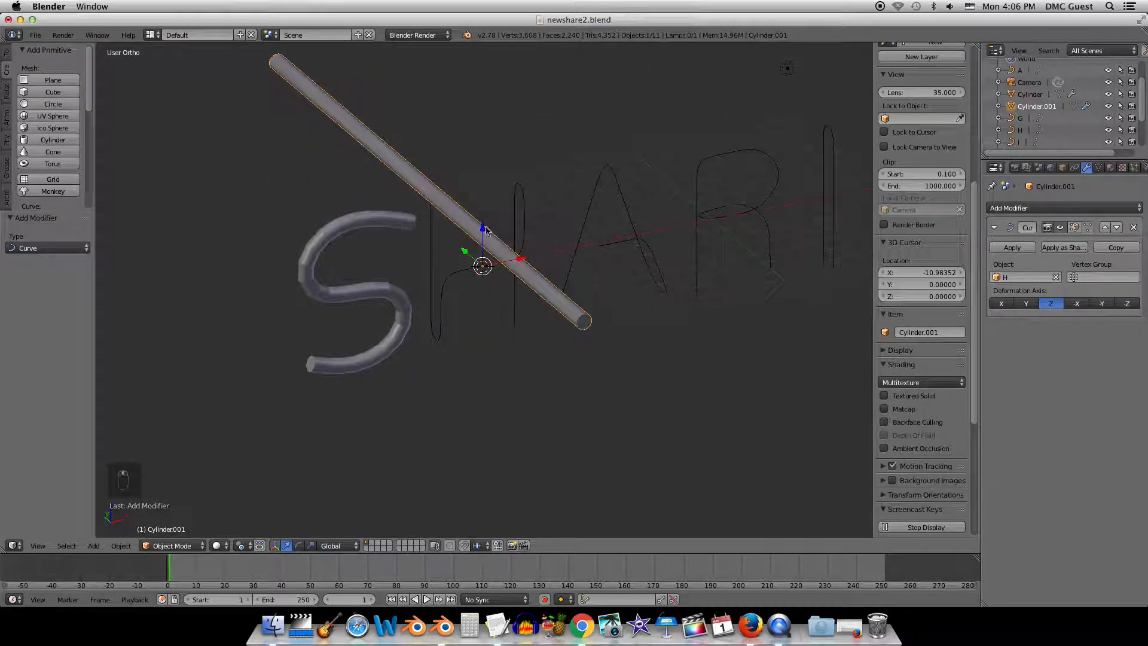
{"action": "left_click_drag", "start_coordinate": [479, 230], "coordinate": [484, 248]}
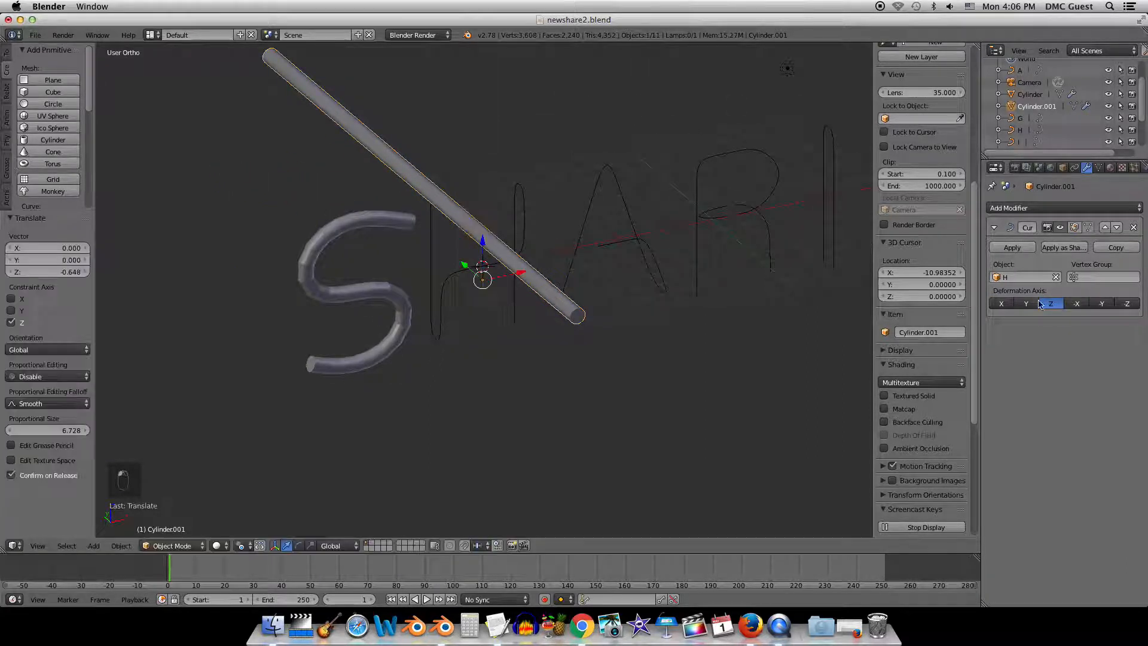
{"action": "left_click", "coordinate": [1001, 303]}
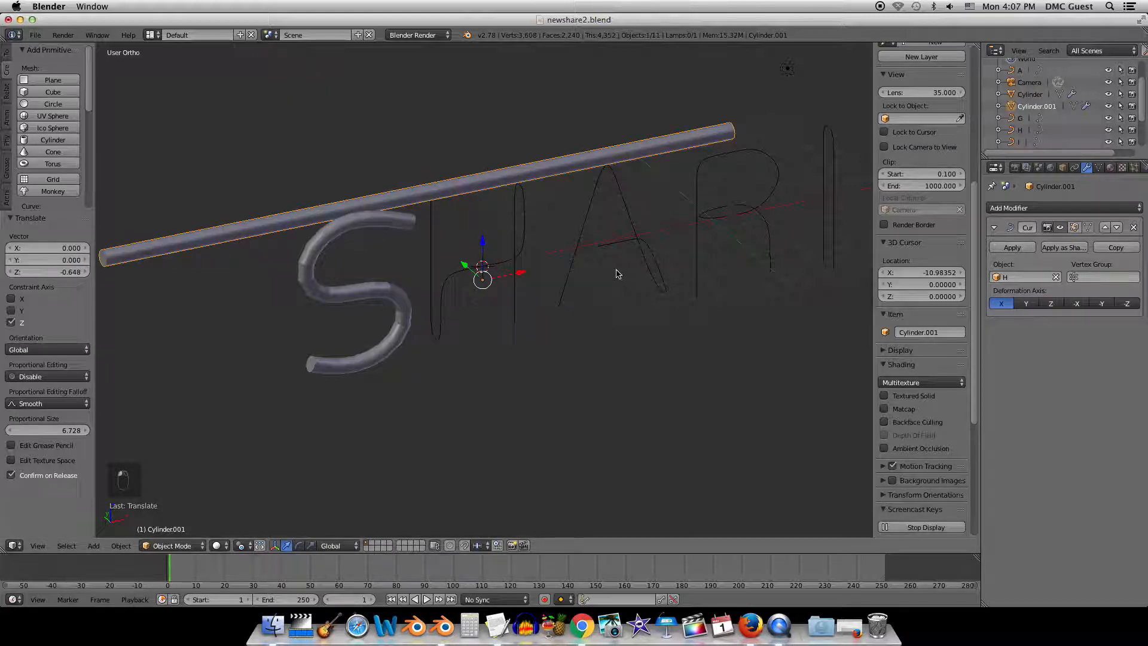
{"action": "key", "text": "super+z"}
Set the Curve modifier's deformation axis to Y and move the cylinder 12.967 along Z so it follows the whole H curve.
{"action": "left_click", "coordinate": [1025, 303]}
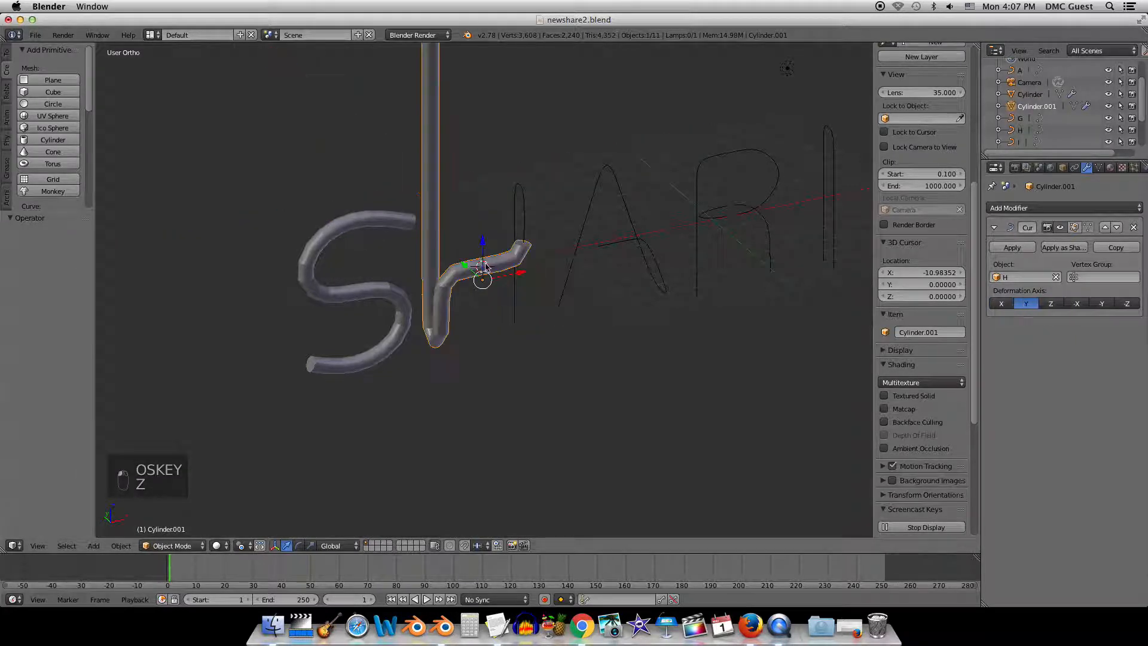
{"action": "left_click_drag", "start_coordinate": [483, 242], "coordinate": [476, 462]}
{"action": "middle_click_drag", "start_coordinate": [486, 451], "coordinate": [475, 445]}
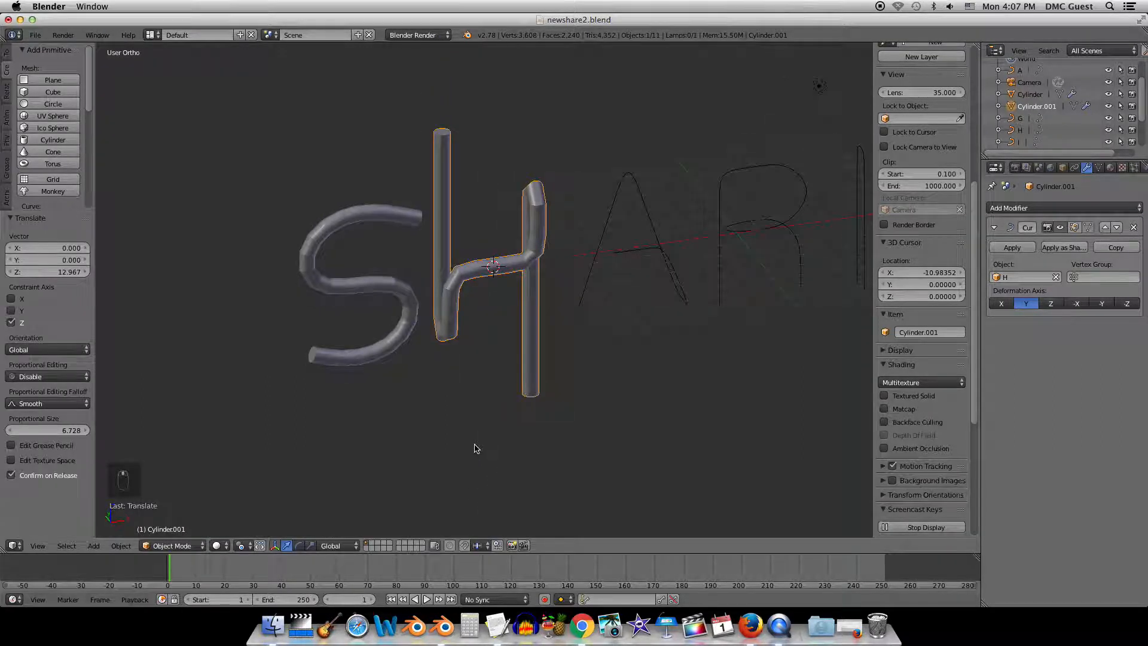
Scale the H cylinder's entire mesh to 0.7 along Z in Edit Mode and return to Object Mode.
{"action": "key", "text": "Tab"}
{"action": "key", "text": "a"}
{"action": "key", "text": "a"}
{"action": "key", "text": "a"}
{"action": "key", "text": "a"}
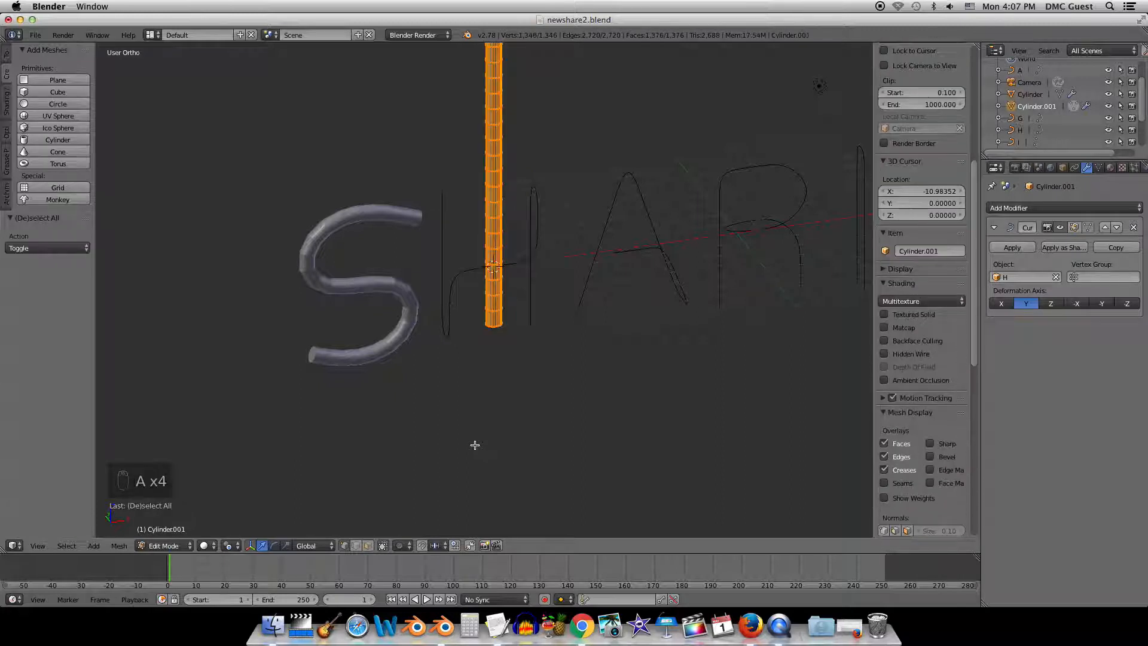
{"action": "scroll", "coordinate": [474, 441], "scroll_direction": "down", "scroll_amount": 3}
{"action": "middle_click_drag", "start_coordinate": [483, 409], "coordinate": [469, 495], "text": "shift"}
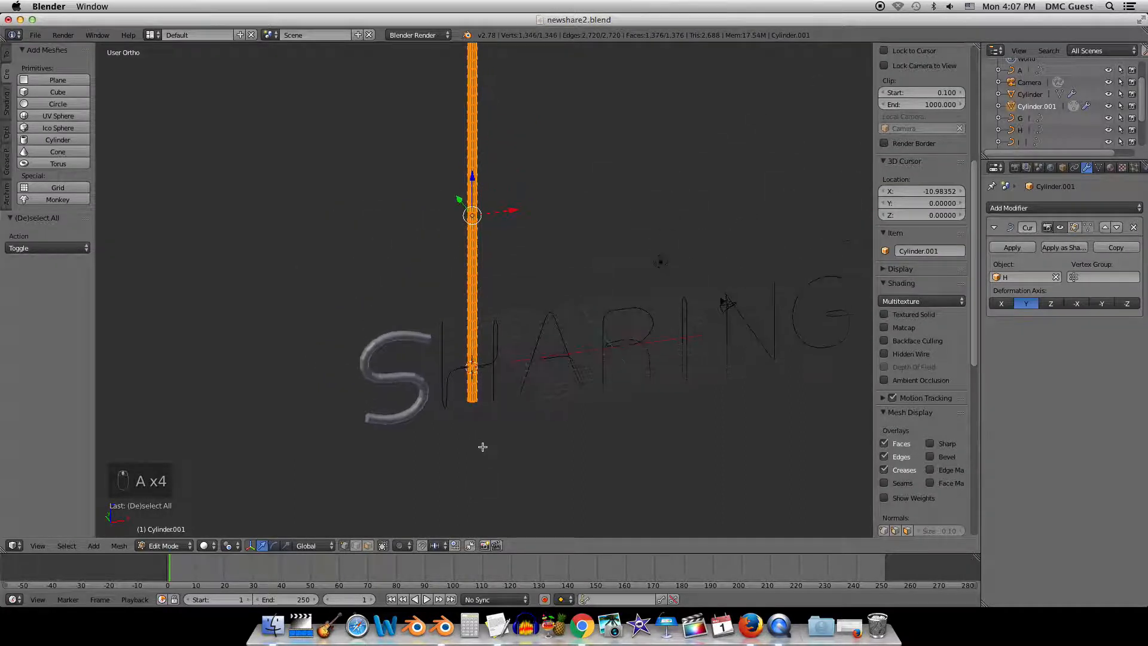
{"action": "scroll", "coordinate": [481, 446], "scroll_direction": "down", "scroll_amount": 1}
{"action": "middle_click_drag", "start_coordinate": [482, 431], "coordinate": [490, 448], "text": "shift"}
{"action": "key", "text": "s"}
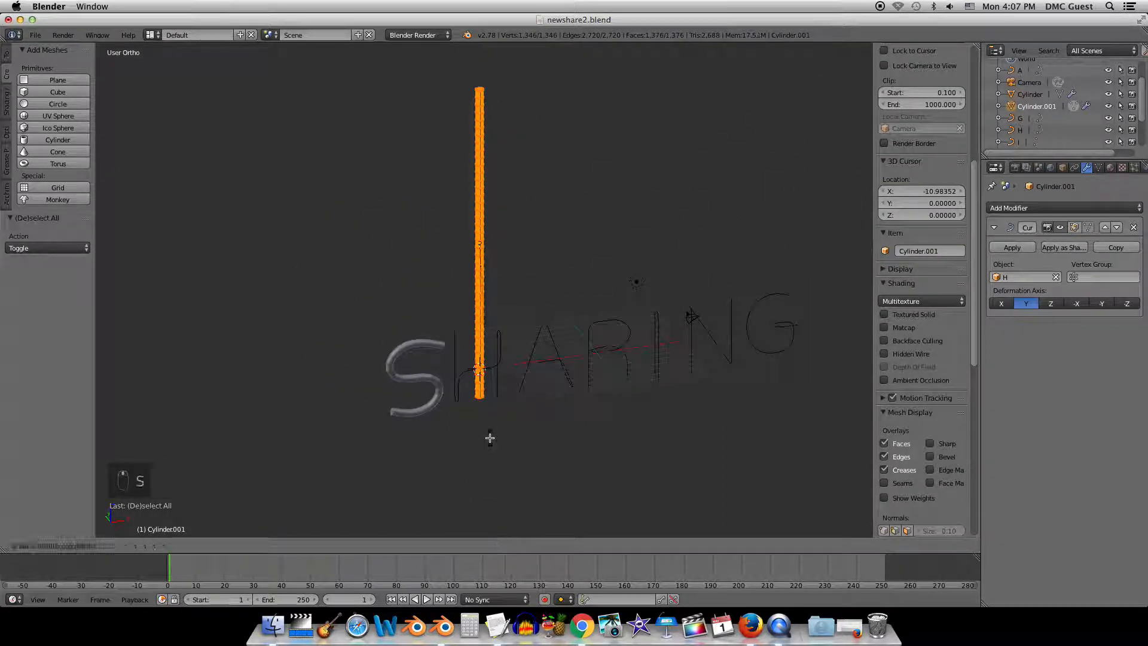
{"action": "key", "text": "z"}
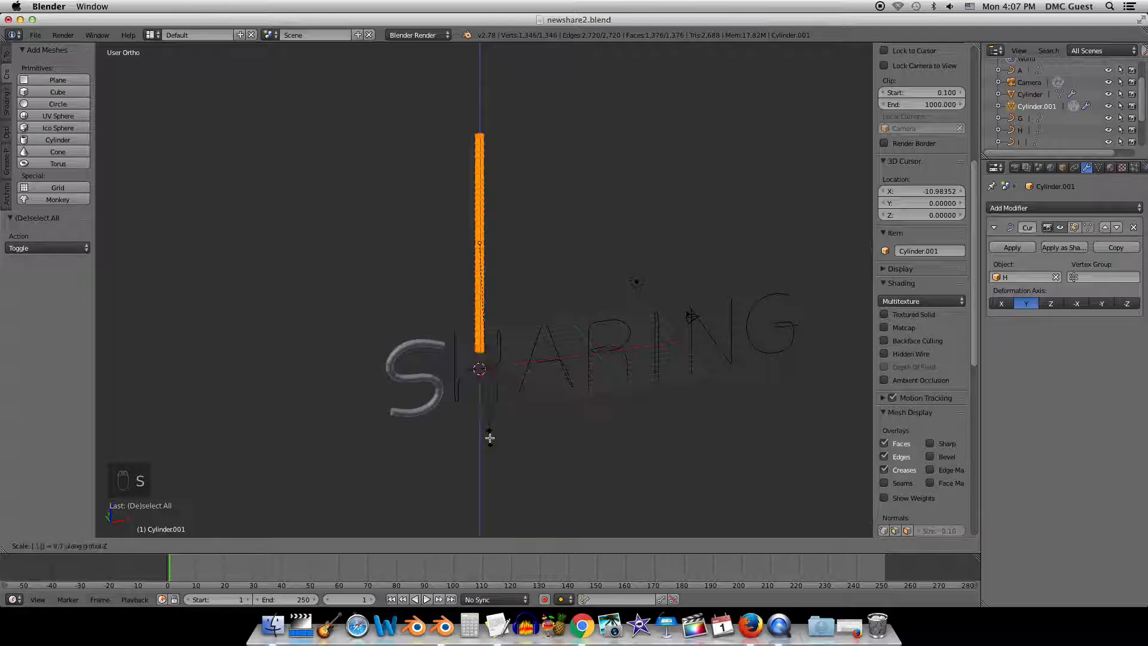
{"action": "left_click", "coordinate": [489, 437]}
{"action": "key", "text": "Tab"}
Re-enter Edit Mode on the H cylinder and scale its entire mesh by 1.1 along Z only.
{"action": "scroll", "coordinate": [491, 441], "scroll_direction": "up", "scroll_amount": 3}
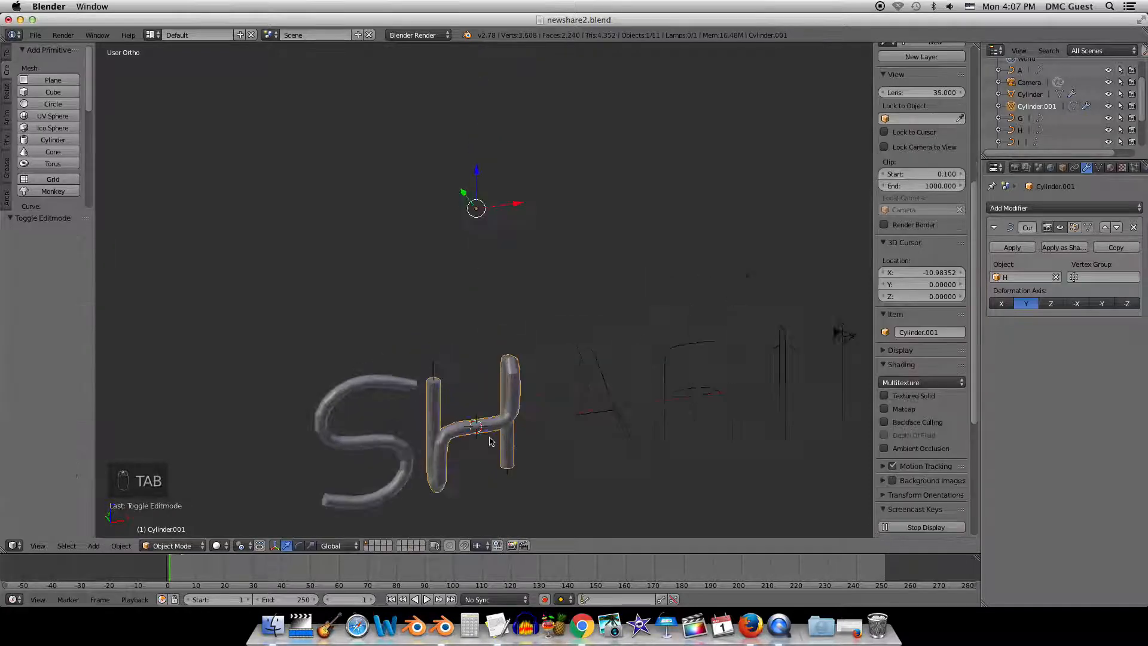
{"action": "middle_click_drag", "start_coordinate": [491, 441], "coordinate": [483, 413]}
{"action": "middle_click_drag", "start_coordinate": [481, 441], "coordinate": [480, 404], "text": "shift"}
{"action": "key", "text": "Tab"}
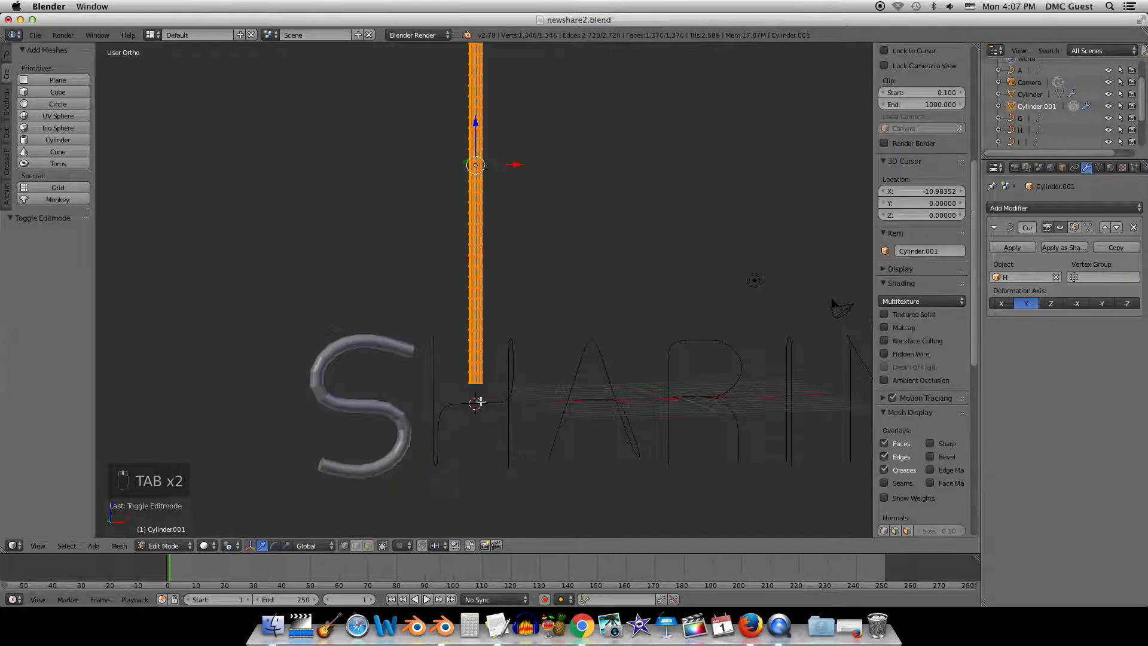
{"action": "type", "text": "s"}
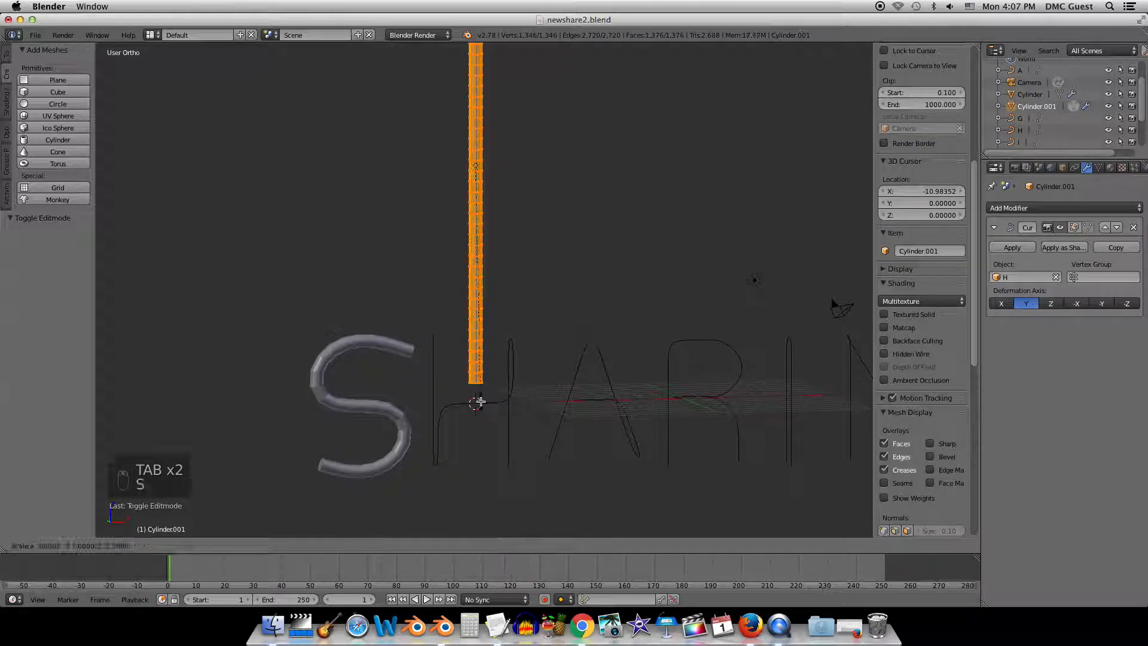
{"action": "type", "text": "1"}
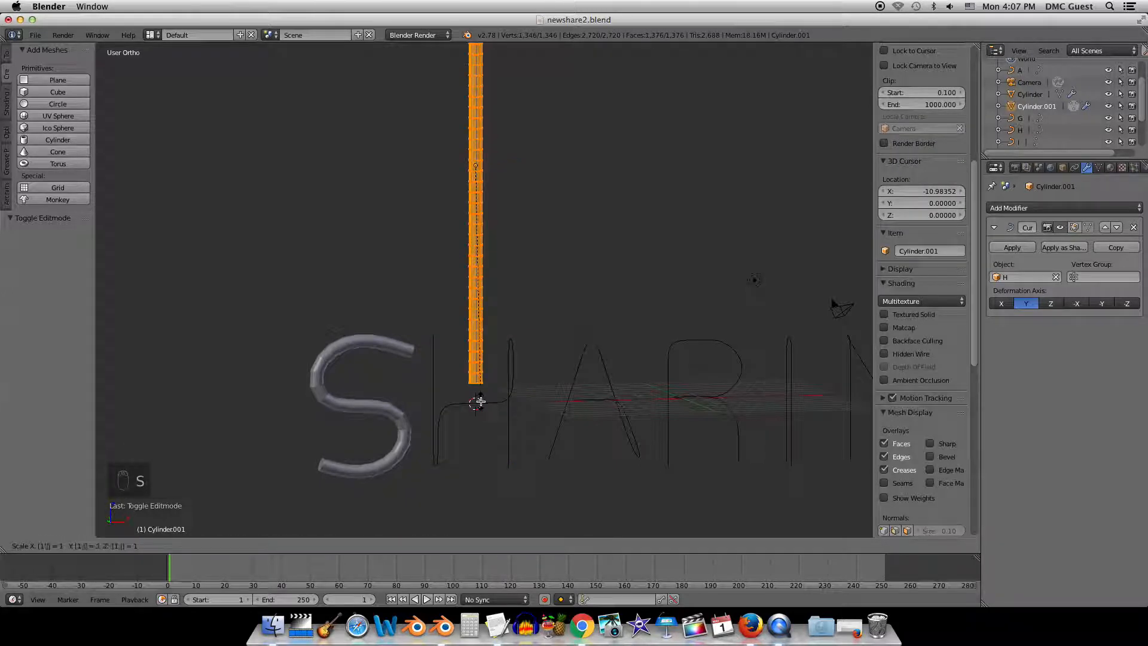
{"action": "type", "text": ".1"}
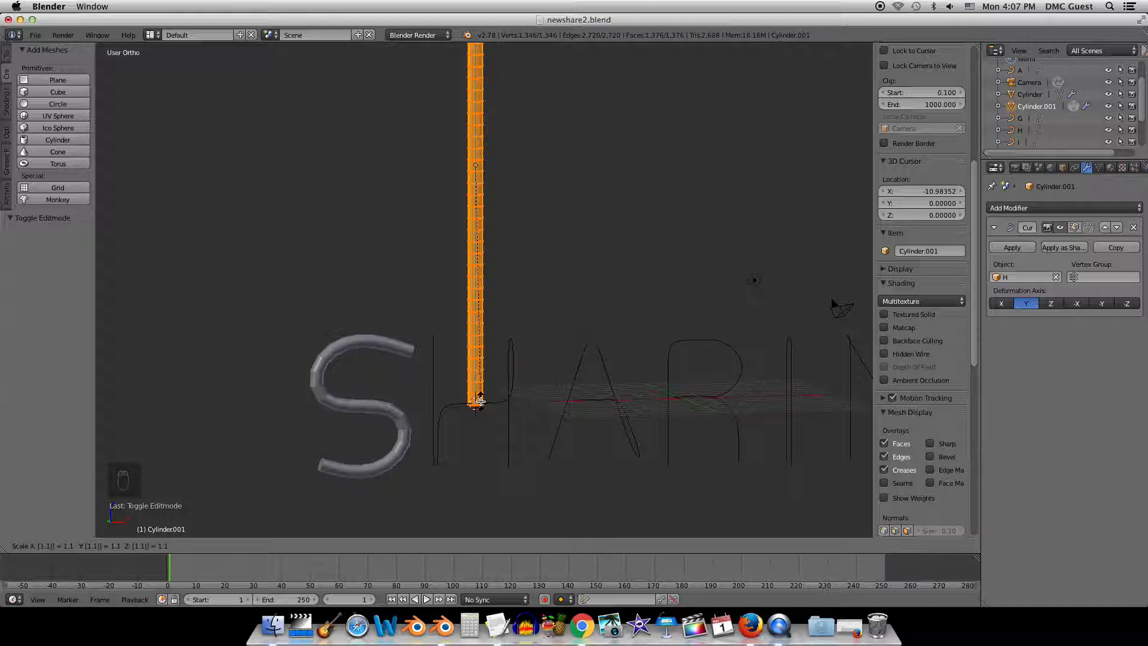
{"action": "key", "text": "Escape"}
{"action": "key", "text": "s"}
{"action": "key", "text": "z"}
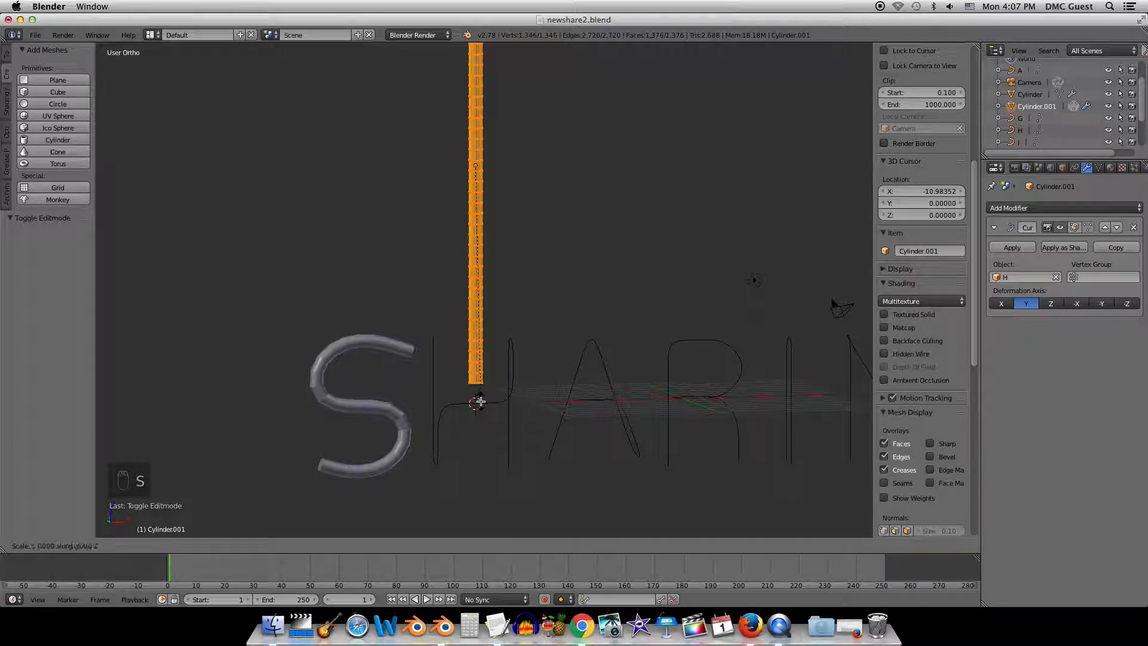
{"action": "left_click", "coordinate": [479, 402]}
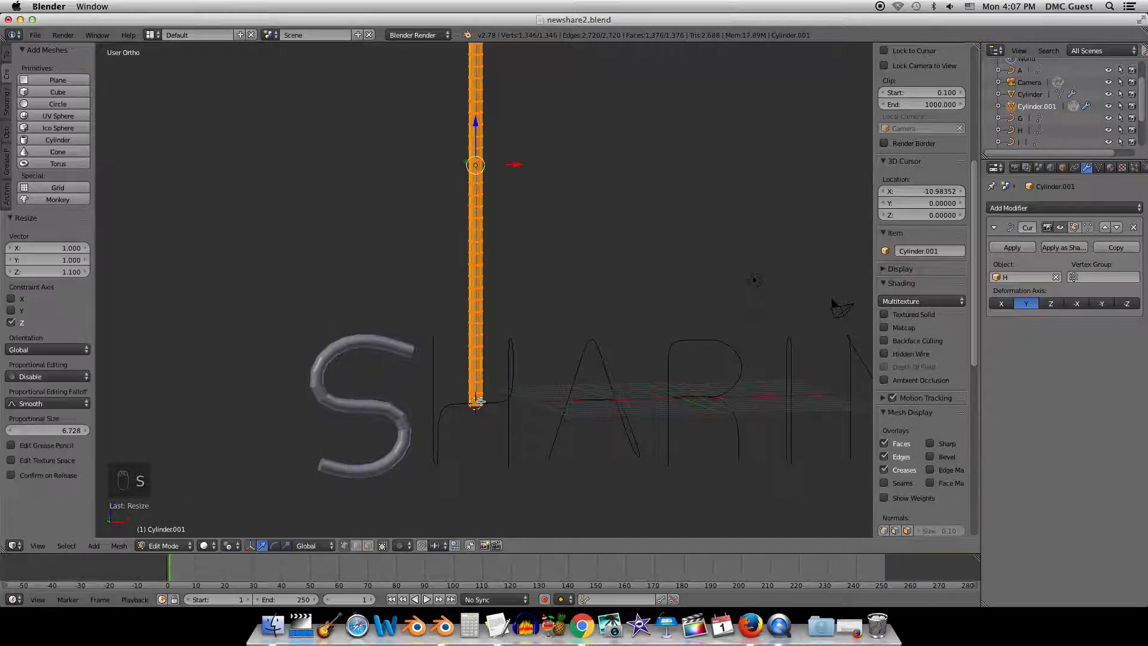
Return to Object Mode and nudge the H cylinder down along Z, finishing with a move of about -0.092, to fit its curve.
{"action": "key", "text": "Tab"}
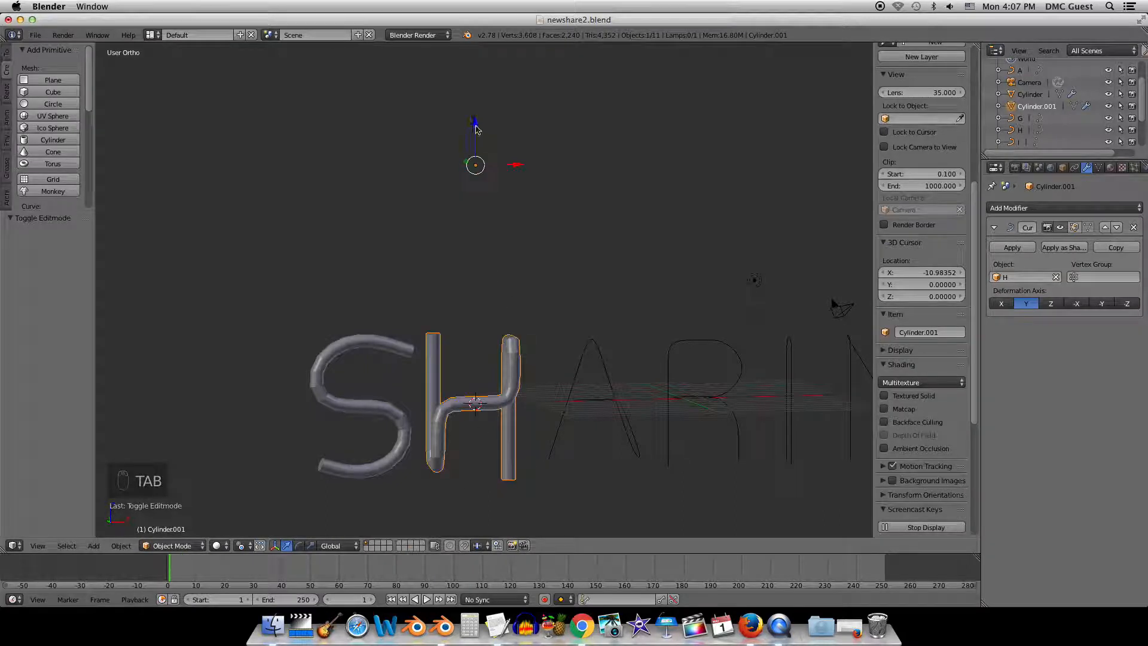
{"action": "left_click_drag", "start_coordinate": [476, 124], "coordinate": [475, 131]}
{"action": "middle_click_drag", "start_coordinate": [520, 245], "coordinate": [477, 154]}
{"action": "left_click_drag", "start_coordinate": [478, 129], "coordinate": [478, 135]}
{"action": "mouse_move", "coordinate": [507, 241]}
{"action": "middle_mouse_down"}
{"action": "mouse_move", "coordinate": [538, 259]}
{"action": "mouse_move", "coordinate": [630, 253]}
{"action": "mouse_move", "coordinate": [508, 255]}
{"action": "middle_mouse_up"}
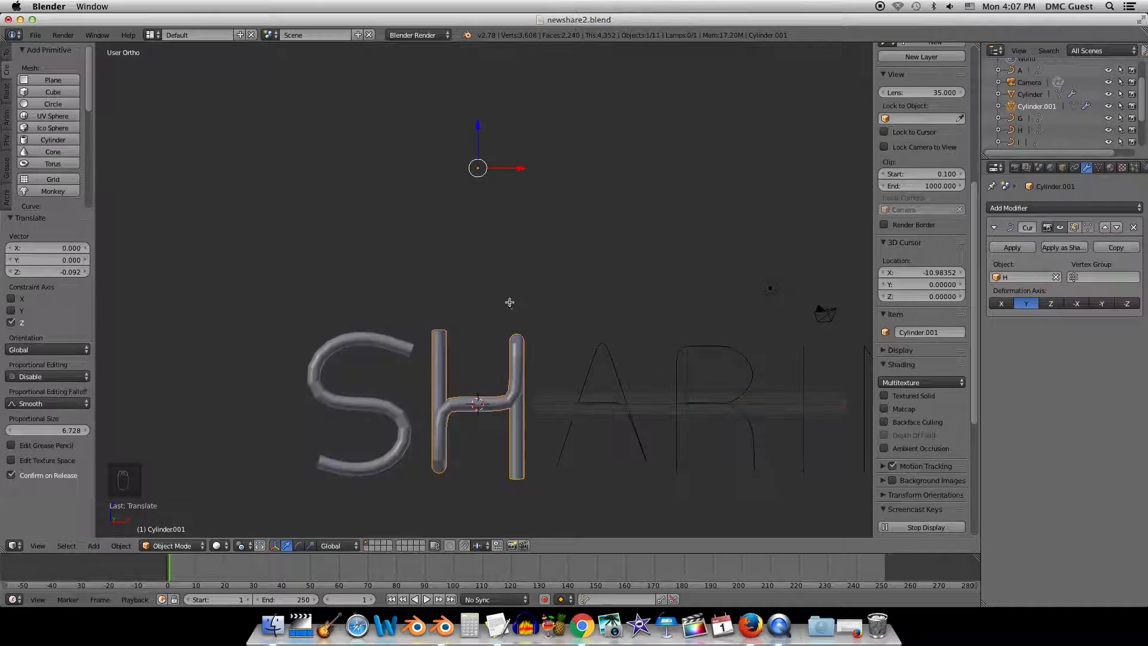
{"action": "key", "text": "Tab"}
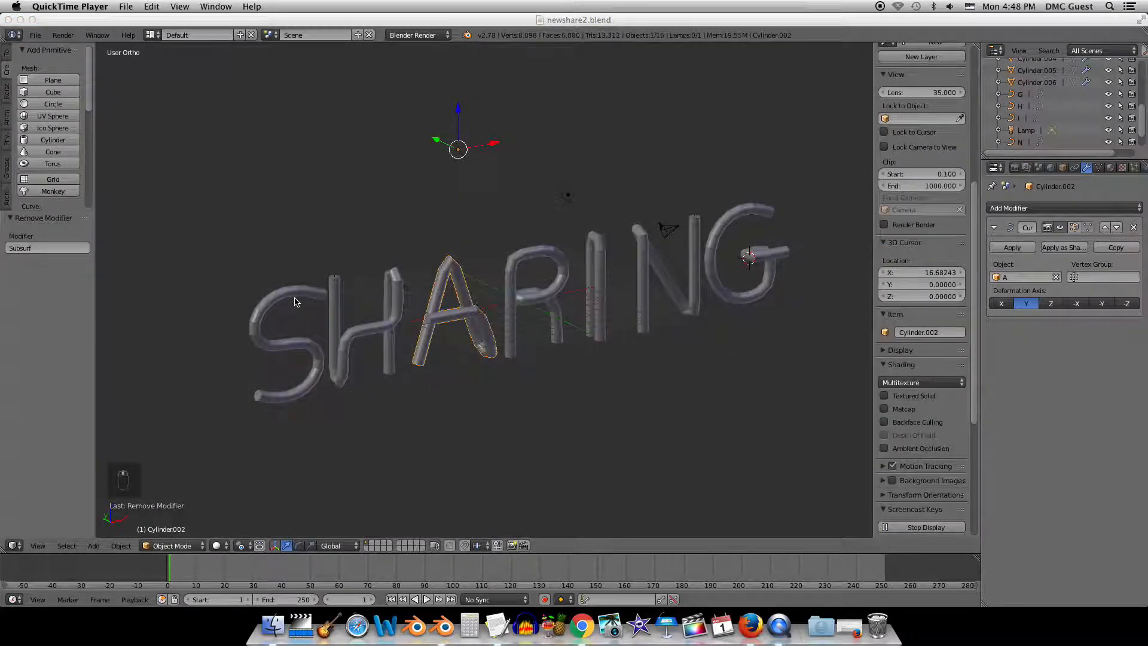
Add a Subdivision Surface modifier to the S cylinder and another to the H cylinder.
{"action": "left_click", "coordinate": [295, 301]}
{"action": "middle_click_drag", "start_coordinate": [353, 187], "coordinate": [353, 246]}
{"action": "right_click", "coordinate": [299, 267]}
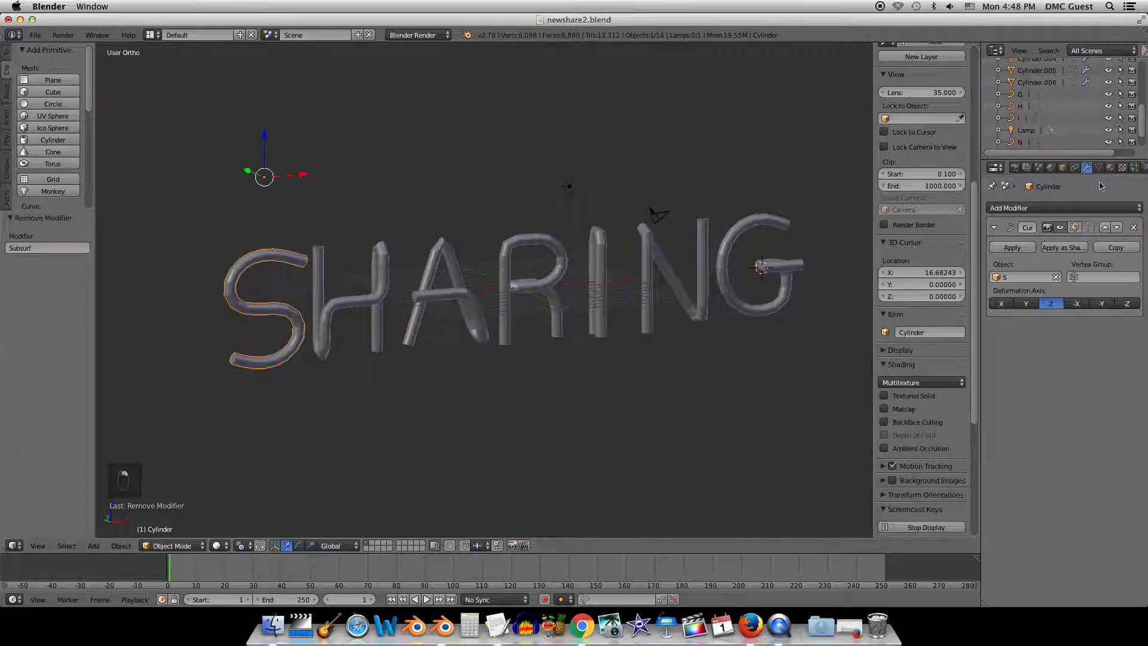
{"action": "left_click", "coordinate": [1067, 208]}
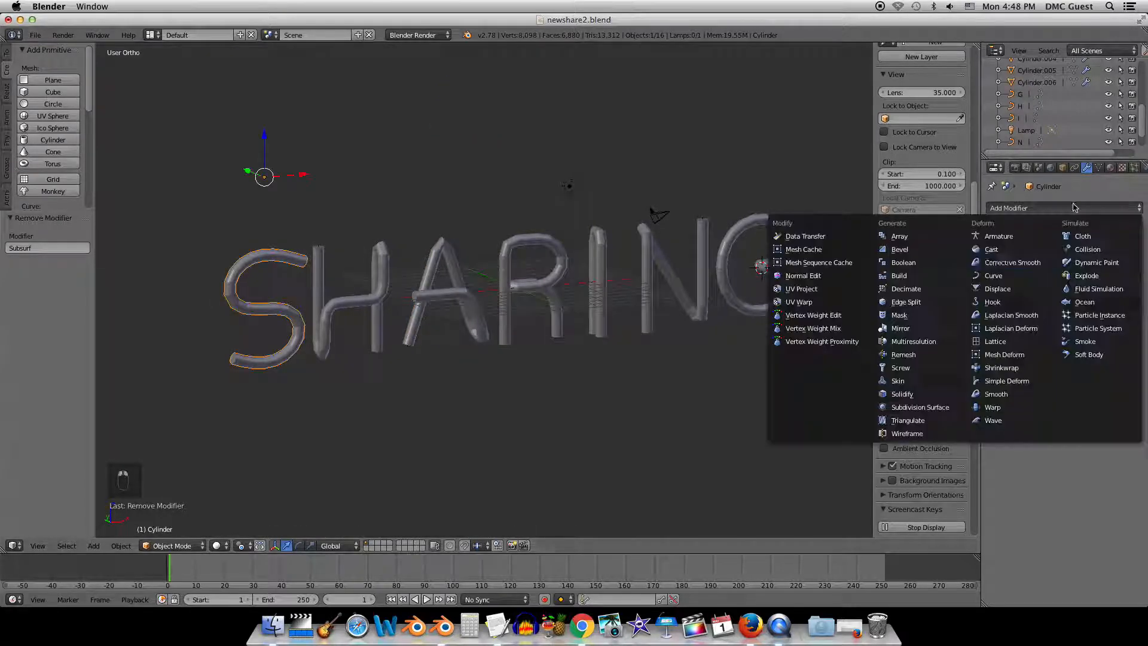
{"action": "left_click", "coordinate": [943, 407]}
{"action": "right_click", "coordinate": [392, 296]}
{"action": "left_click", "coordinate": [1063, 208]}
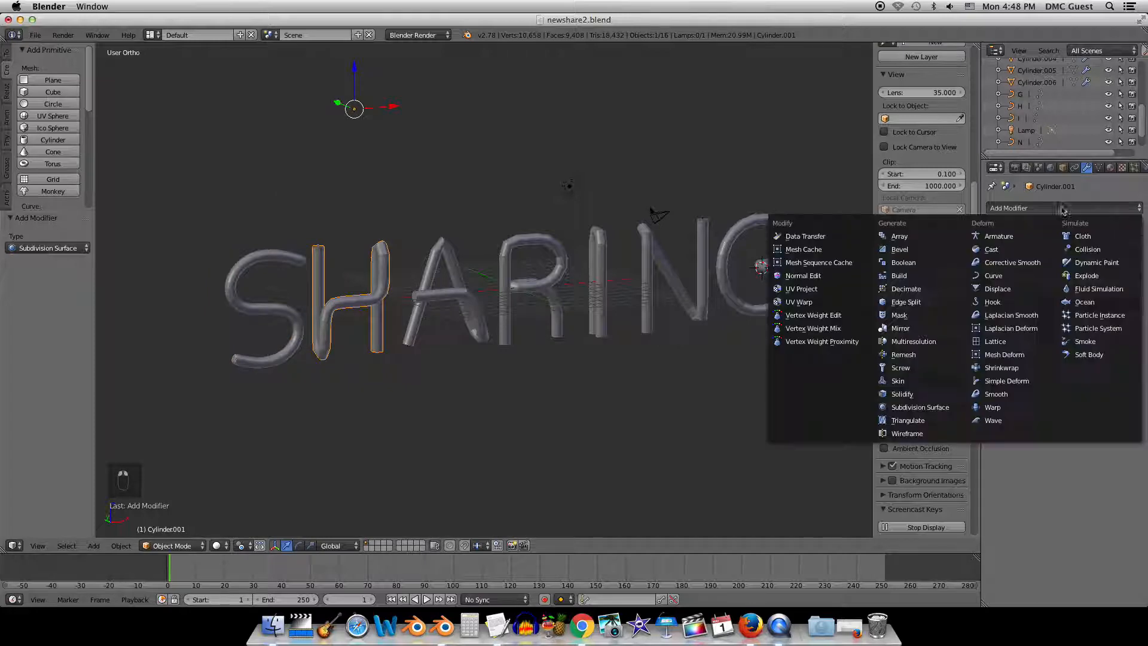
{"action": "left_click", "coordinate": [920, 407]}
Add a Subdivision Surface modifier to both the A cylinder and the R cylinder.
{"action": "right_click", "coordinate": [424, 263]}
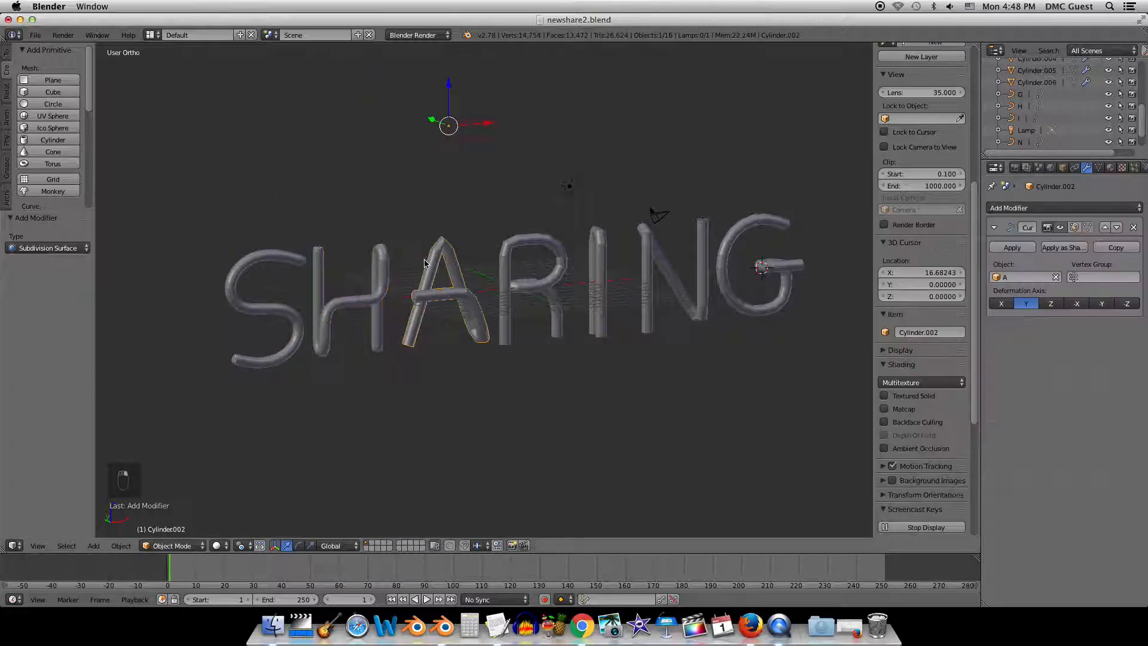
{"action": "left_click", "coordinate": [1062, 208]}
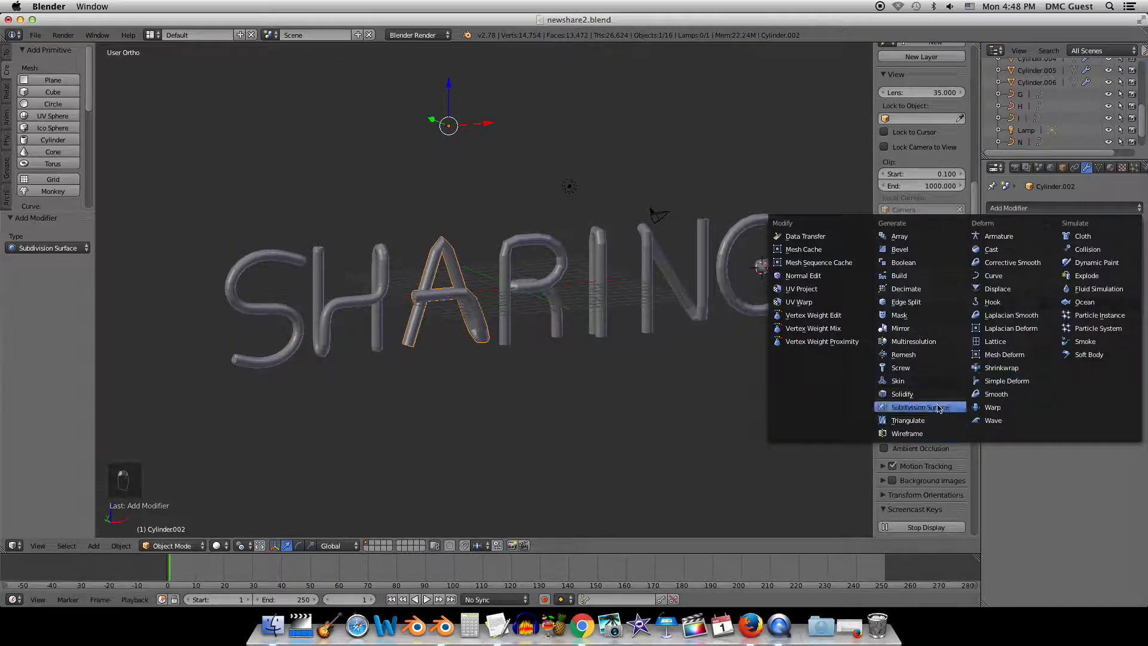
{"action": "left_click", "coordinate": [937, 408]}
{"action": "right_click", "coordinate": [506, 299]}
{"action": "left_click", "coordinate": [1063, 208]}
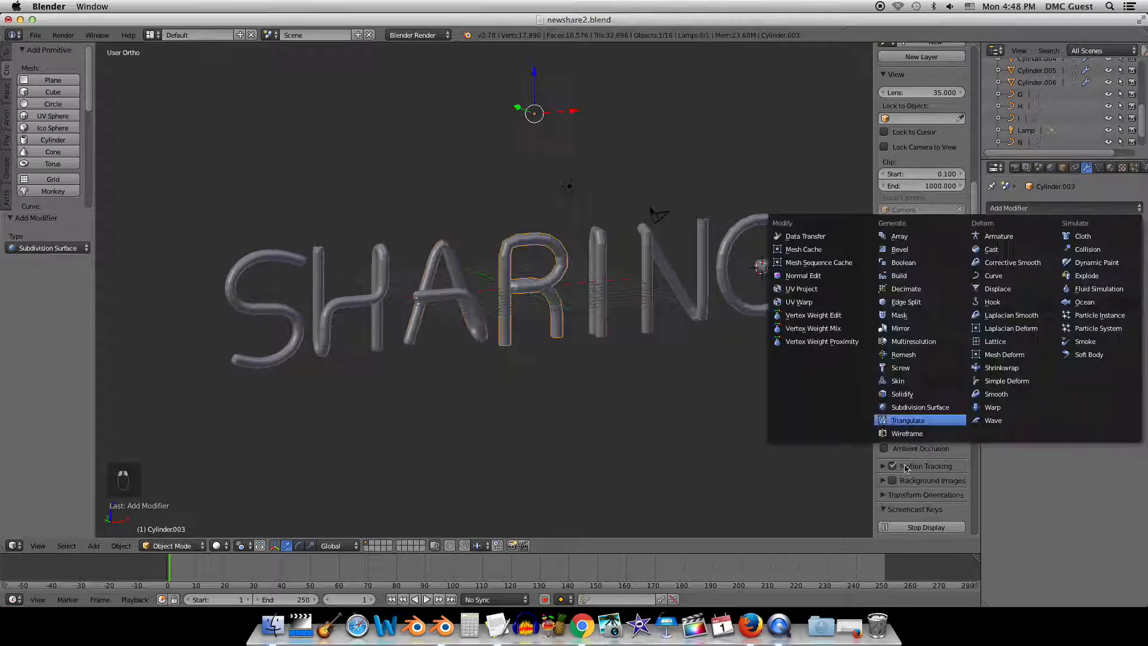
{"action": "left_click", "coordinate": [920, 407]}
Add a Subdivision Surface modifier to each of the I, N and G cylinders.
{"action": "right_click", "coordinate": [568, 185]}
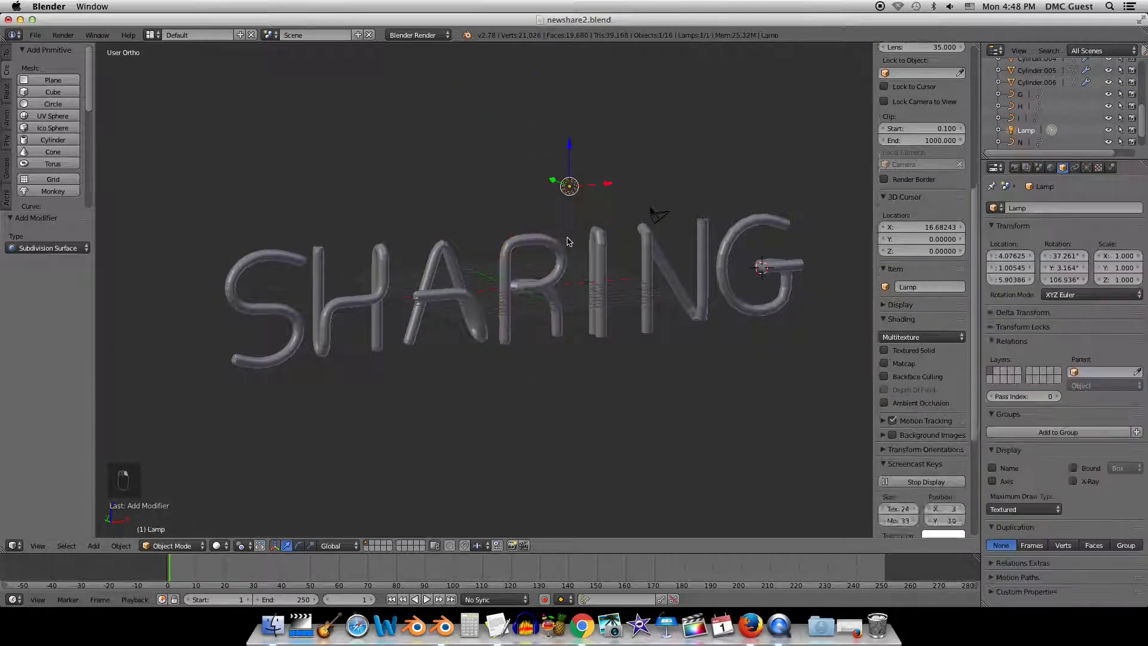
{"action": "right_click", "coordinate": [596, 263]}
{"action": "left_click", "coordinate": [1063, 208]}
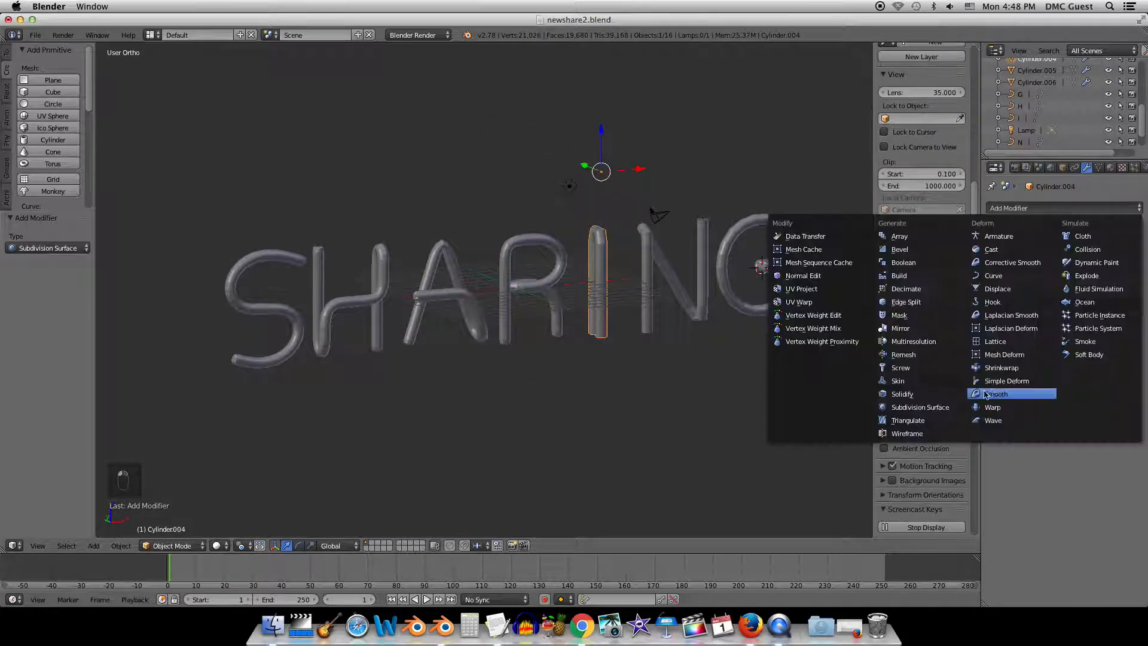
{"action": "left_click", "coordinate": [920, 407]}
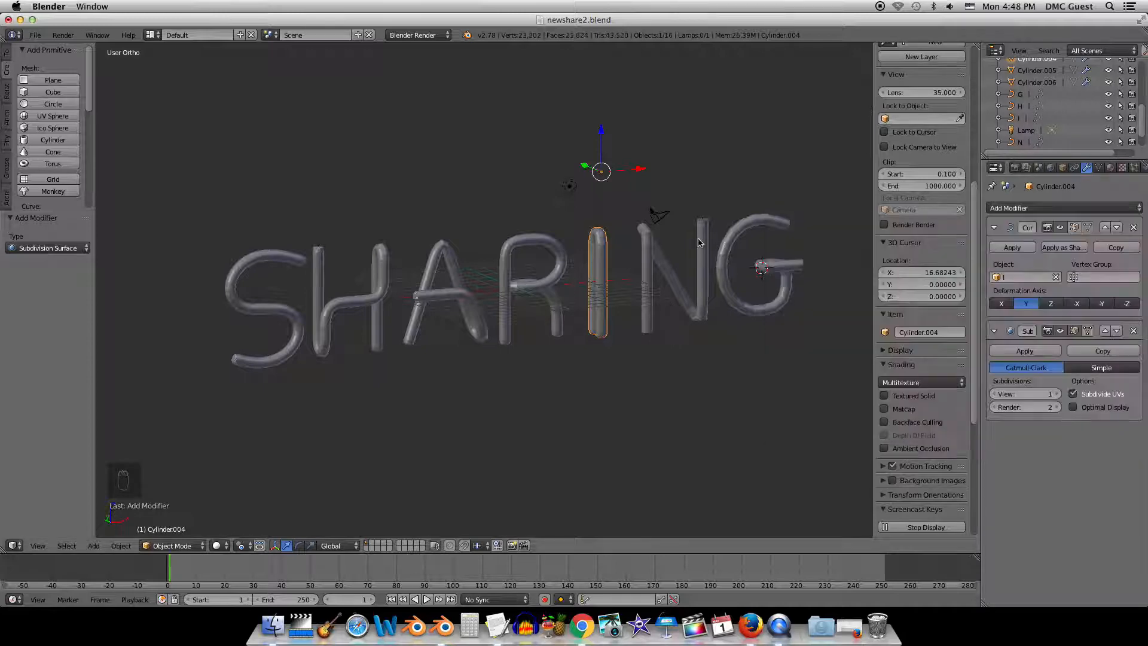
{"action": "right_click", "coordinate": [684, 272]}
{"action": "left_click", "coordinate": [1062, 208]}
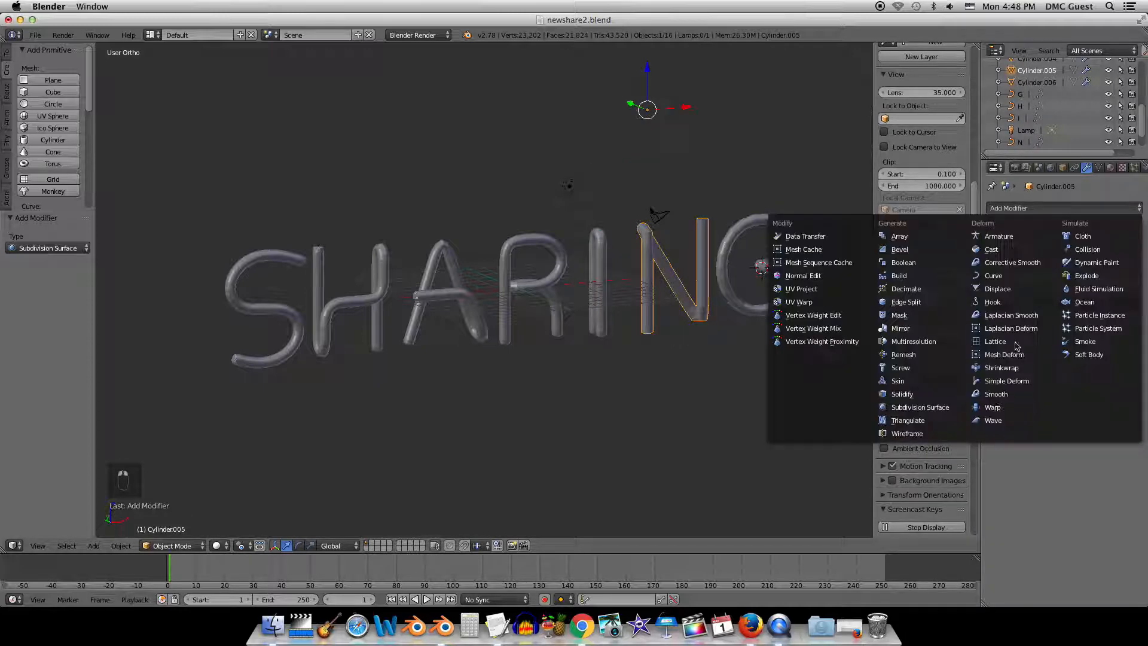
{"action": "left_click", "coordinate": [948, 406]}
{"action": "right_click", "coordinate": [757, 223]}
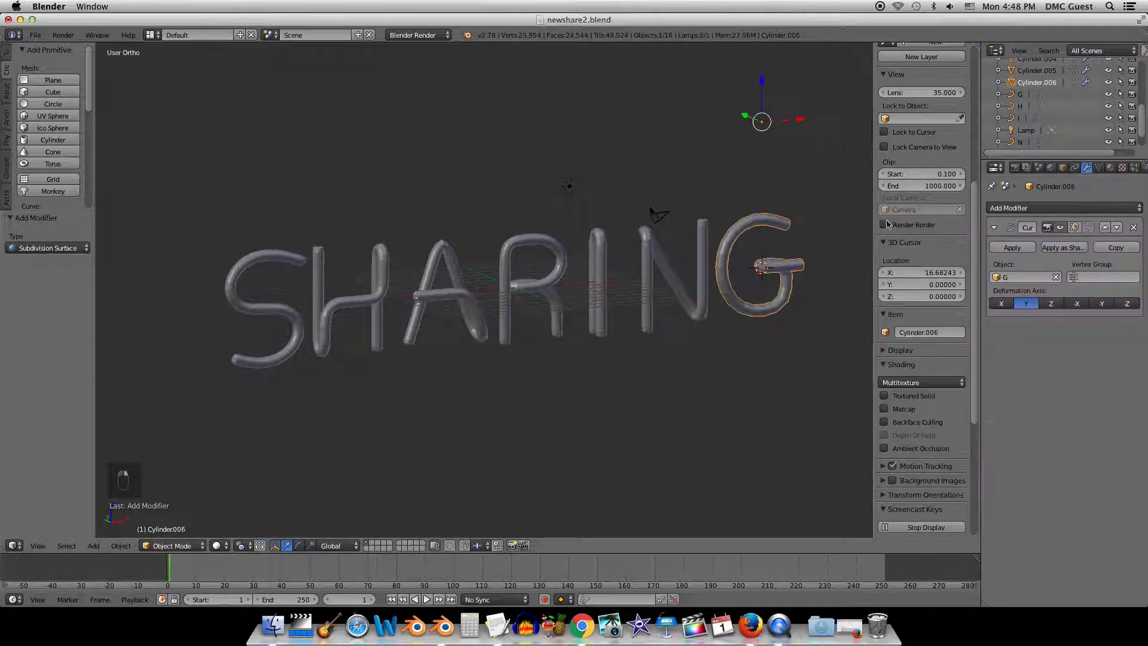
{"action": "left_click", "coordinate": [1036, 209]}
{"action": "left_click", "coordinate": [920, 408]}
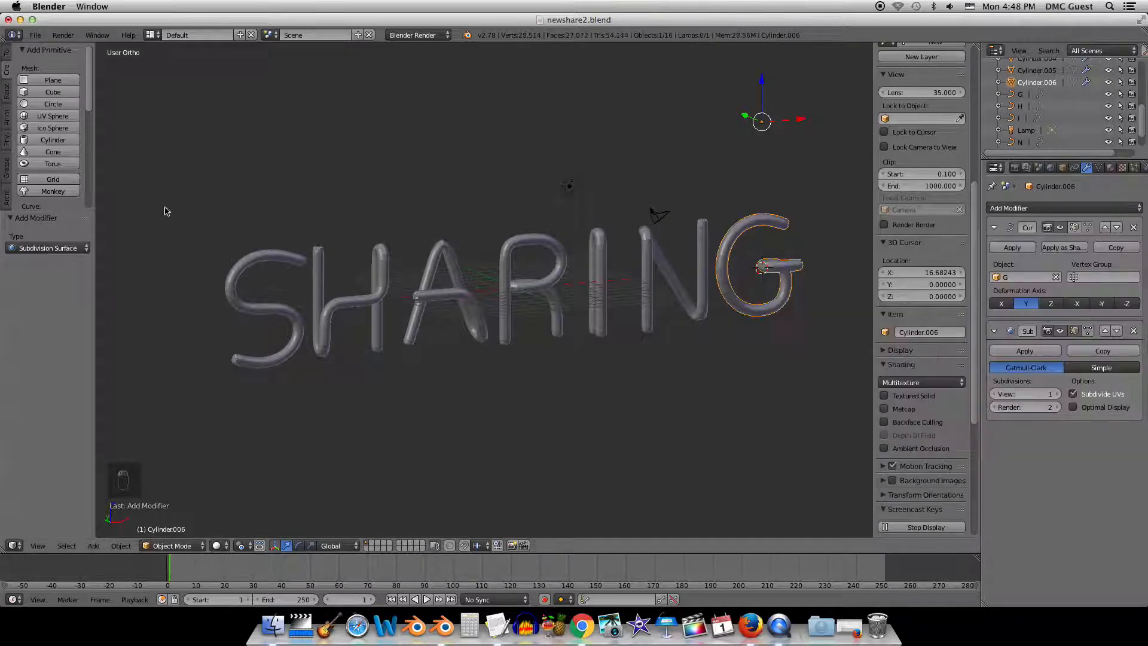
Apply smooth shading to the G cylinder and select the N cylinder.
{"action": "left_click", "coordinate": [7, 54]}
{"action": "scroll", "coordinate": [45, 157], "scroll_direction": "down", "scroll_amount": 3}
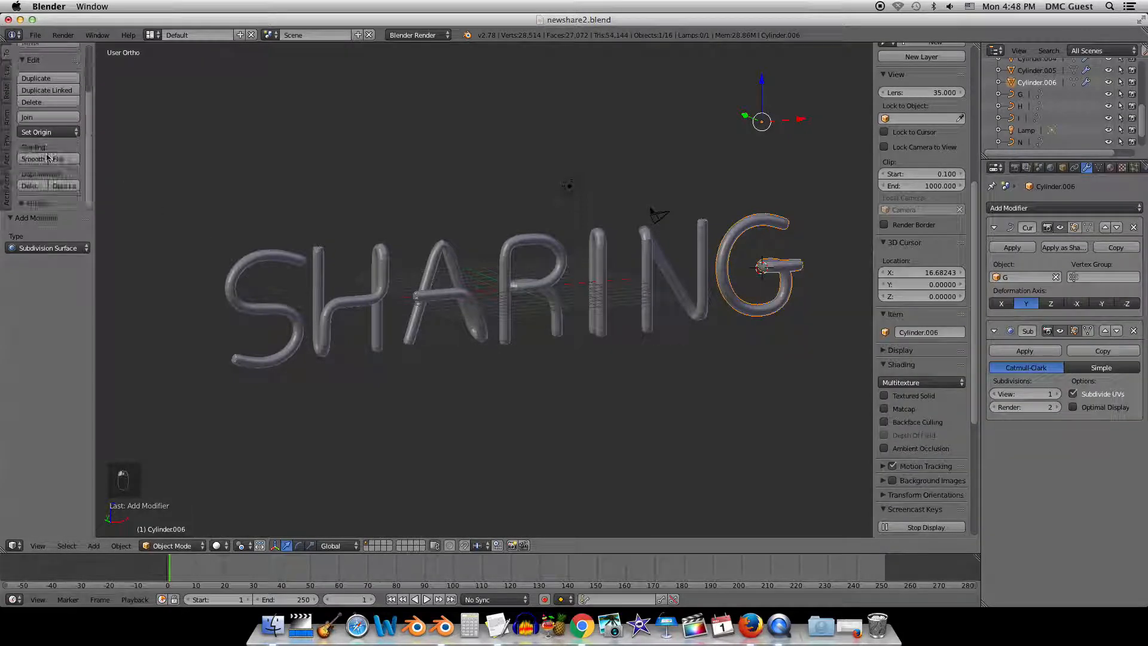
{"action": "left_click_drag", "start_coordinate": [43, 211], "coordinate": [46, 436]}
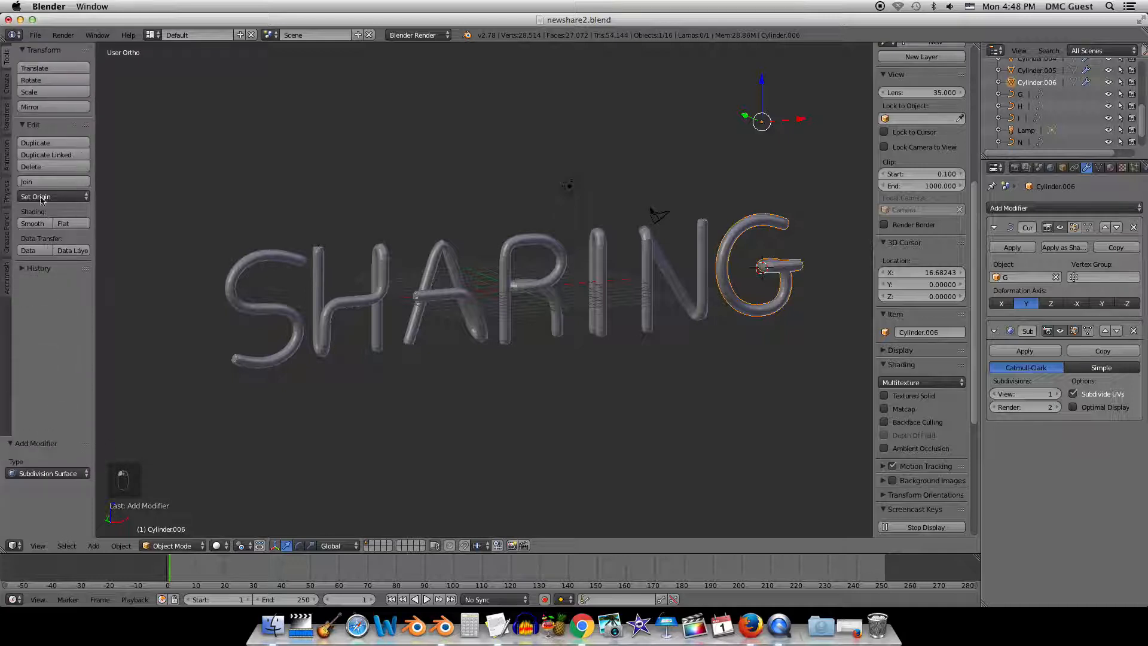
{"action": "left_click", "coordinate": [33, 223]}
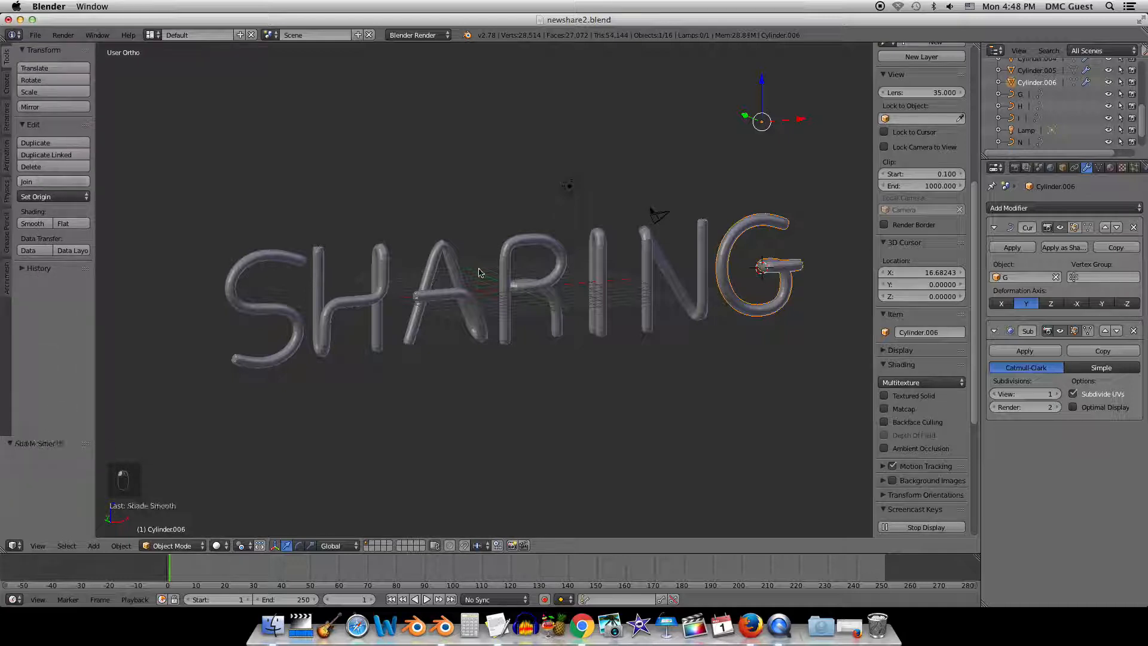
{"action": "right_click", "coordinate": [650, 263]}
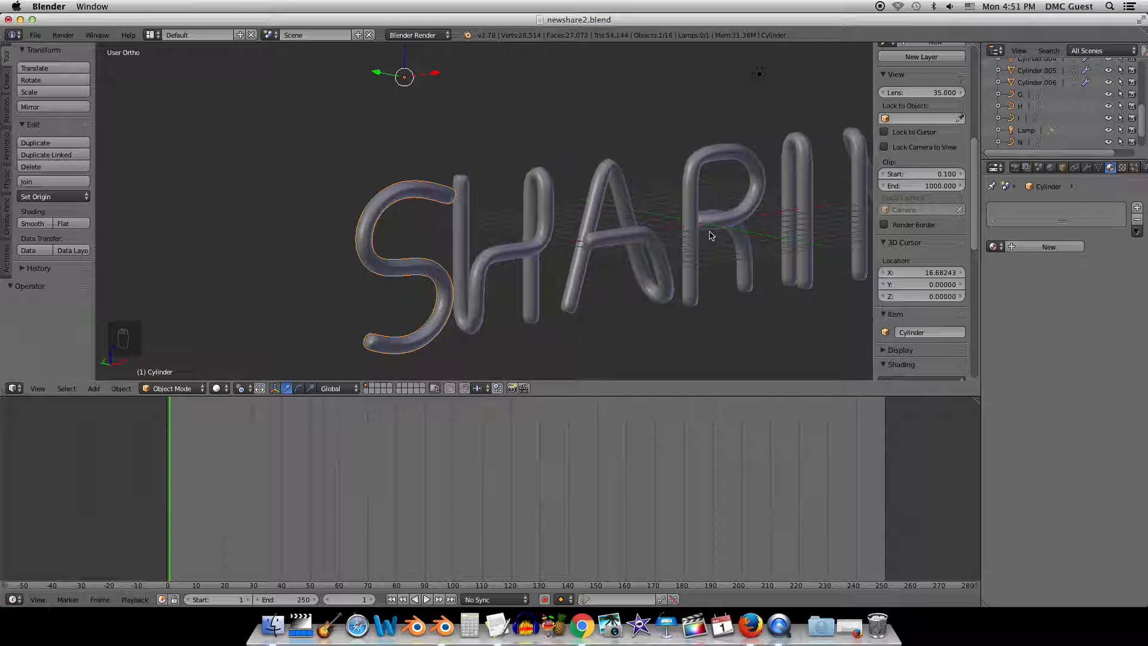
Switch the render engine to Cycles Render and create a new material on the S cylinder.
{"action": "left_click", "coordinate": [436, 36]}
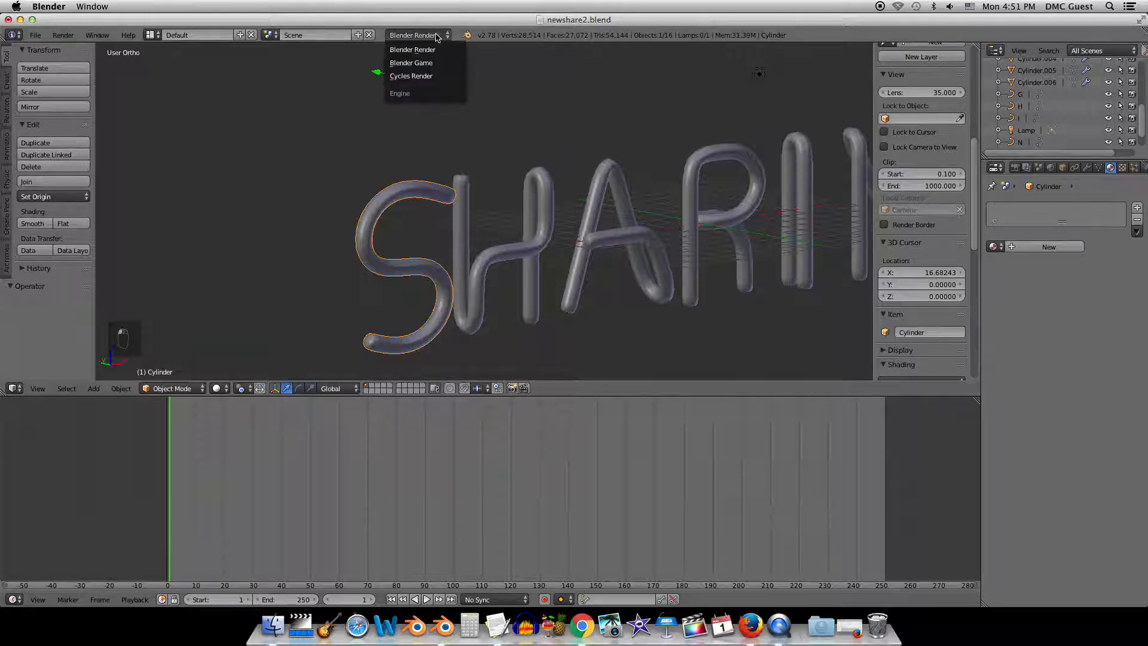
{"action": "left_click", "coordinate": [437, 83]}
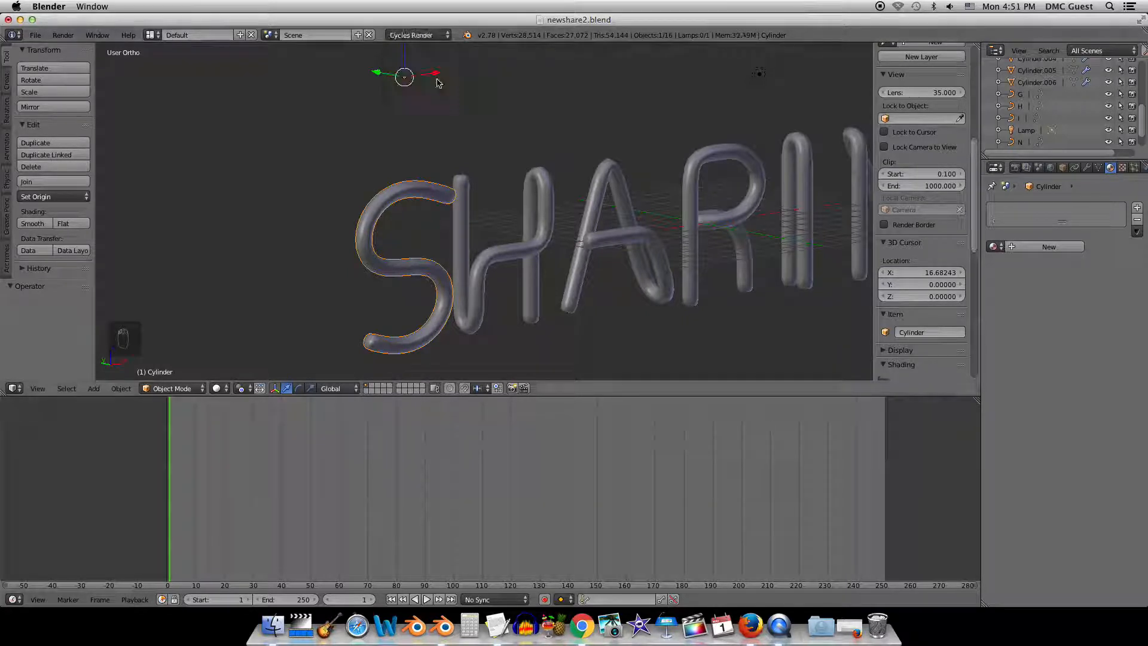
{"action": "left_click", "coordinate": [1037, 247]}
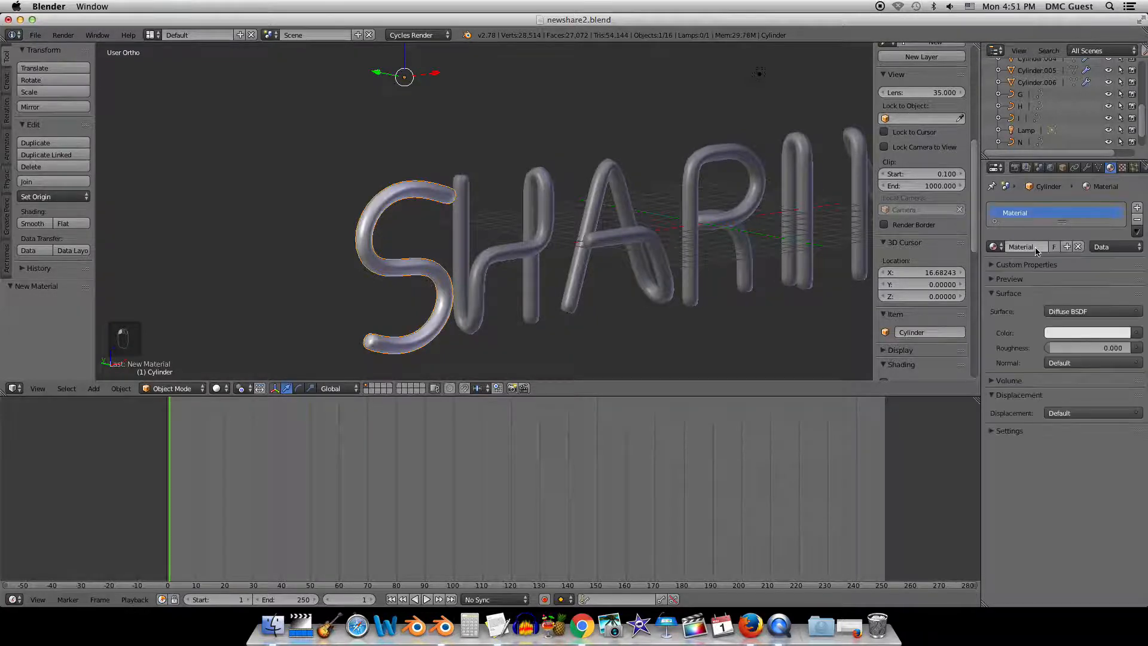
Change the timeline area into a Node Editor and frame the S material's nodes.
{"action": "left_click", "coordinate": [13, 599]}
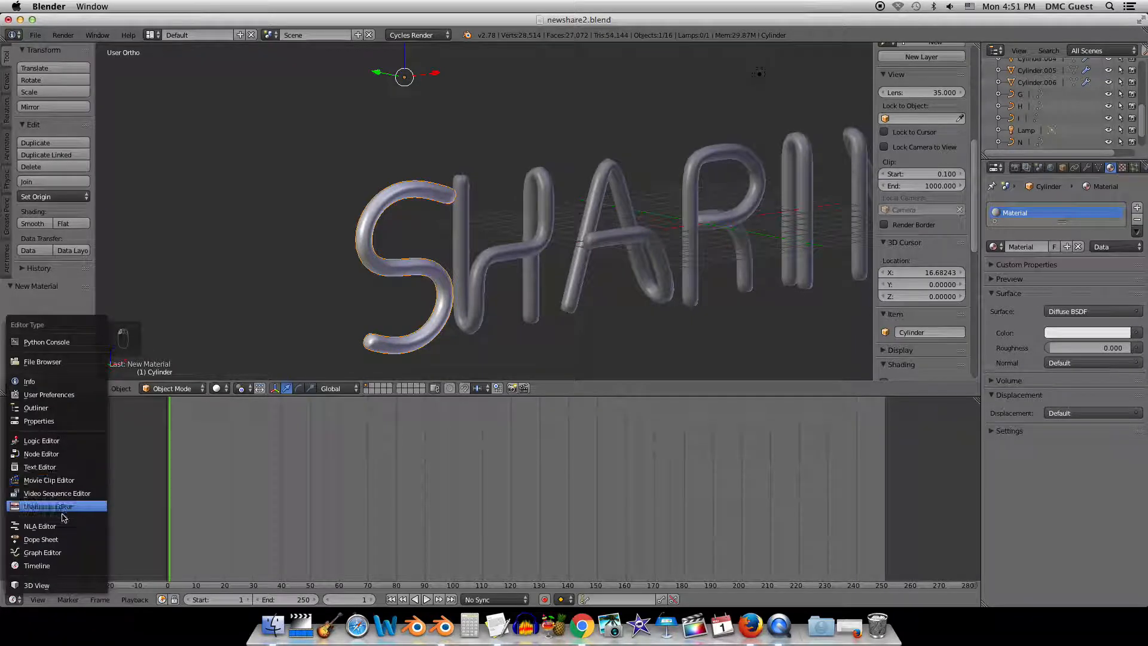
{"action": "left_click", "coordinate": [60, 454]}
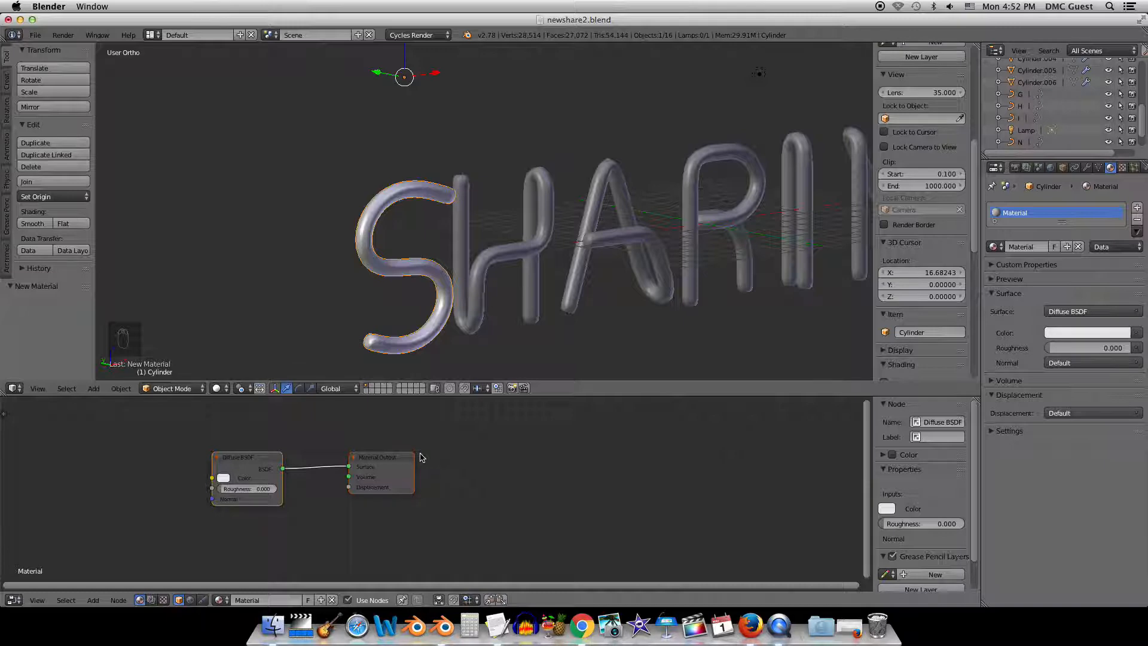
{"action": "key", "text": "KP_Decimal"}
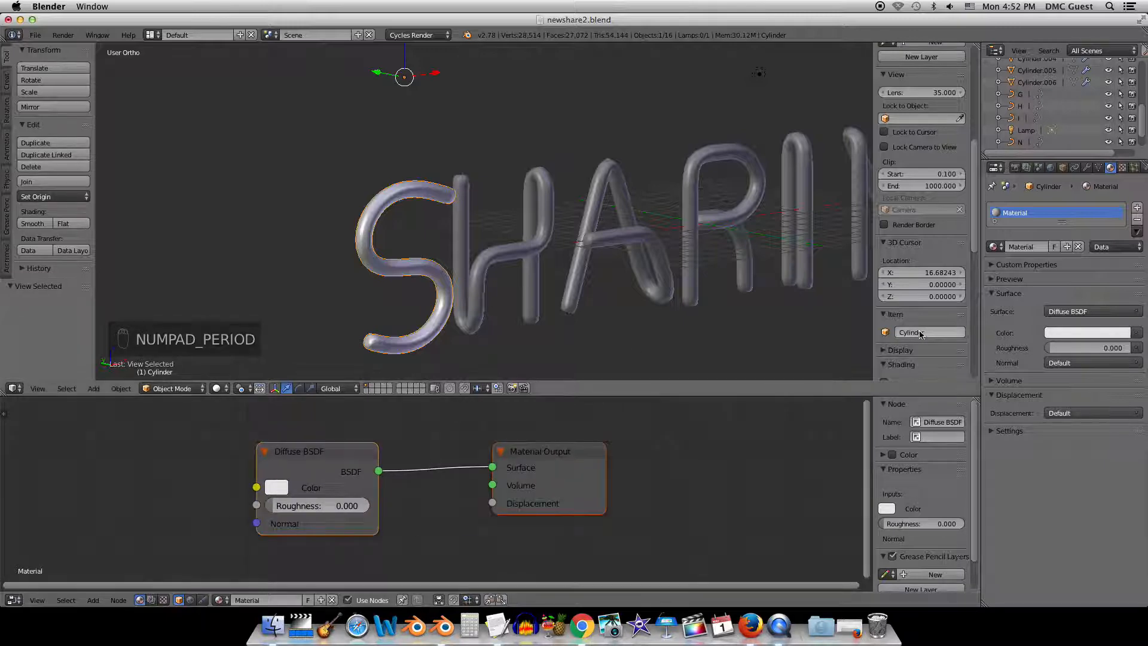
Add a Glossy BSDF shader node and place it directly below the Diffuse BSDF node.
{"action": "scroll", "coordinate": [522, 517], "scroll_direction": "down", "scroll_amount": 3}
{"action": "middle_click_drag", "start_coordinate": [508, 529], "coordinate": [500, 466]}
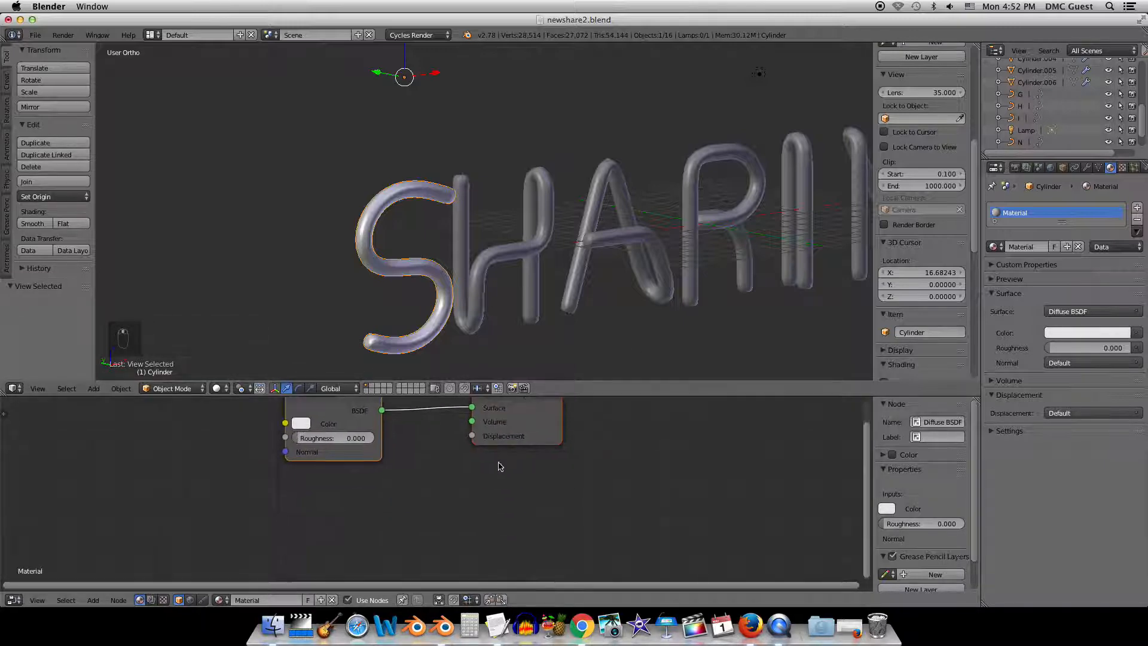
{"action": "key", "text": "shift+a"}
{"action": "mouse_move", "coordinate": [479, 497]}
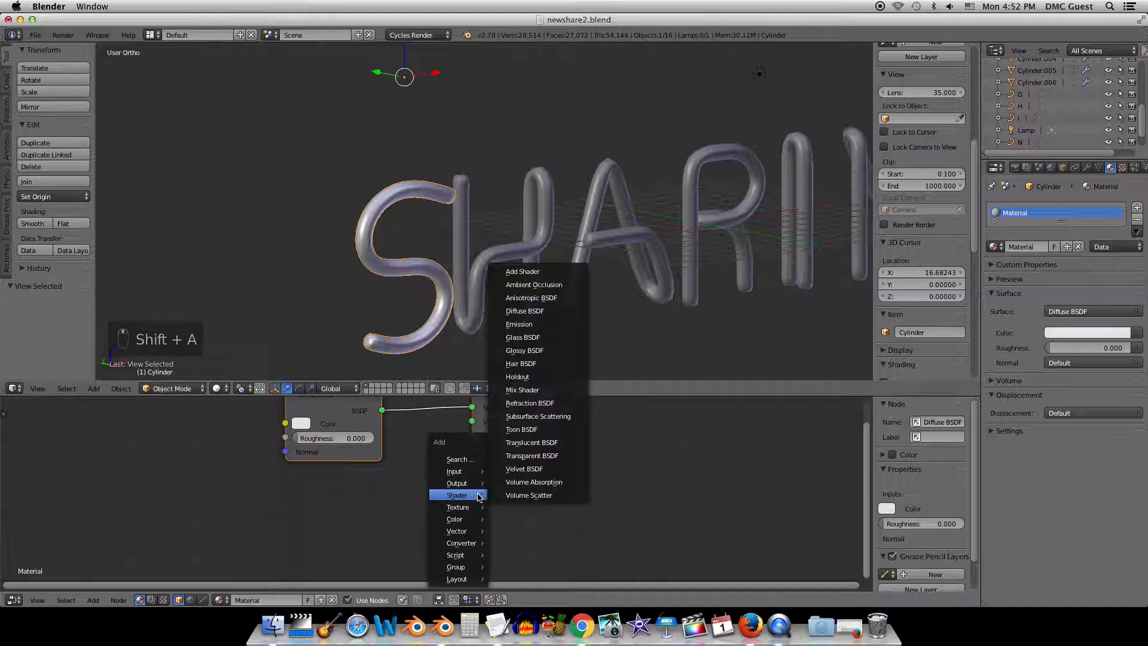
{"action": "left_click", "coordinate": [550, 357]}
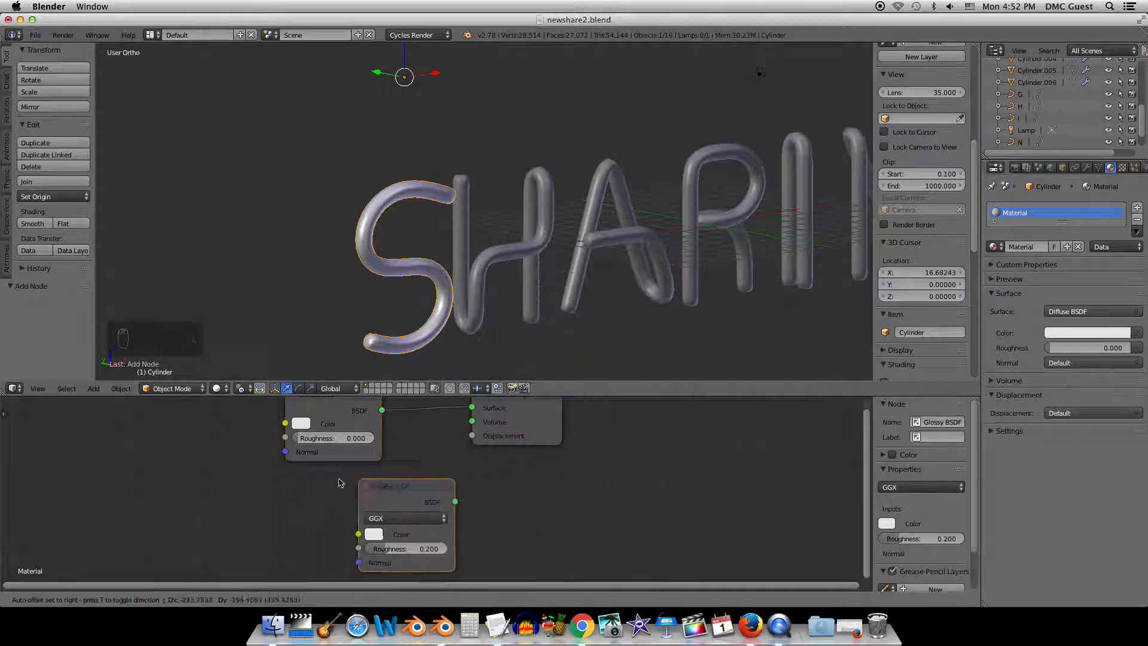
{"action": "left_click", "coordinate": [284, 478]}
{"action": "scroll", "coordinate": [456, 481], "scroll_direction": "down", "scroll_amount": 2}
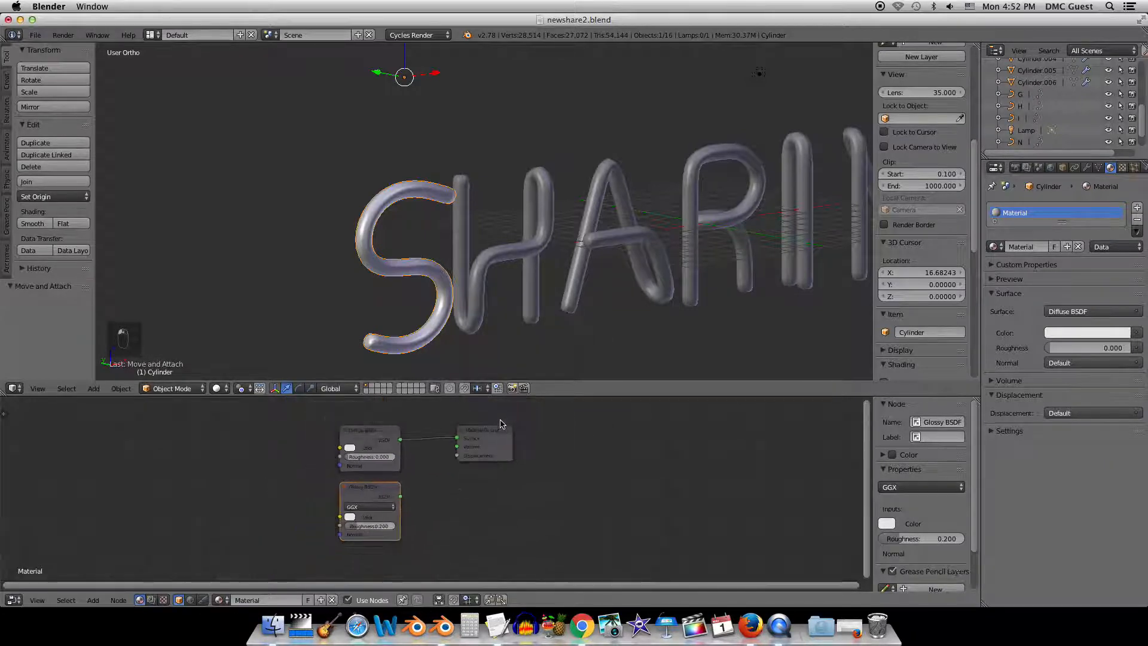
Make room before the Material Output node and insert a Mix Shader into the link from the Diffuse BSDF.
{"action": "left_click_drag", "start_coordinate": [501, 422], "coordinate": [521, 459]}
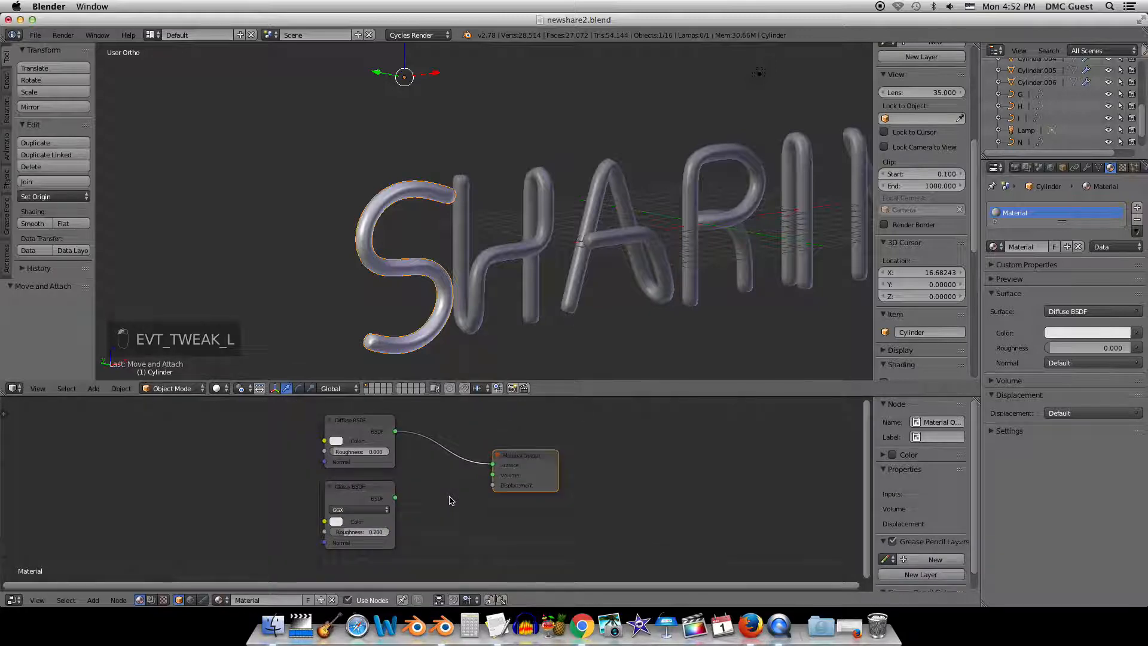
{"action": "key", "text": "shift+a"}
{"action": "mouse_move", "coordinate": [449, 497]}
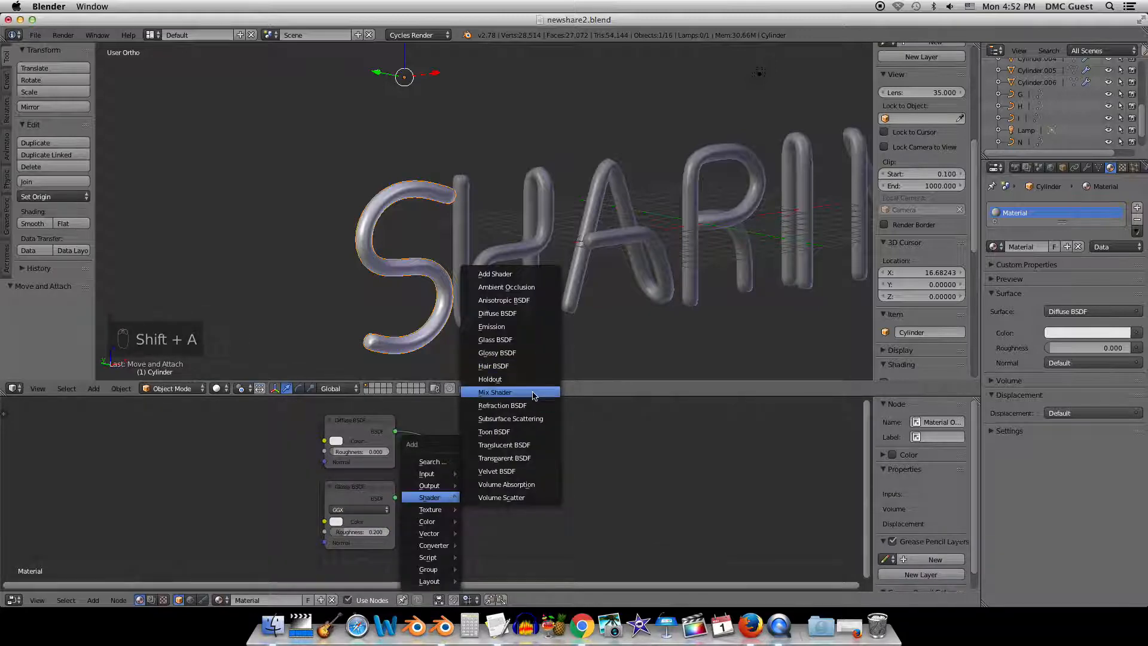
{"action": "left_click", "coordinate": [495, 392]}
{"action": "left_click", "coordinate": [487, 501]}
{"action": "left_click_drag", "start_coordinate": [524, 465], "coordinate": [598, 474]}
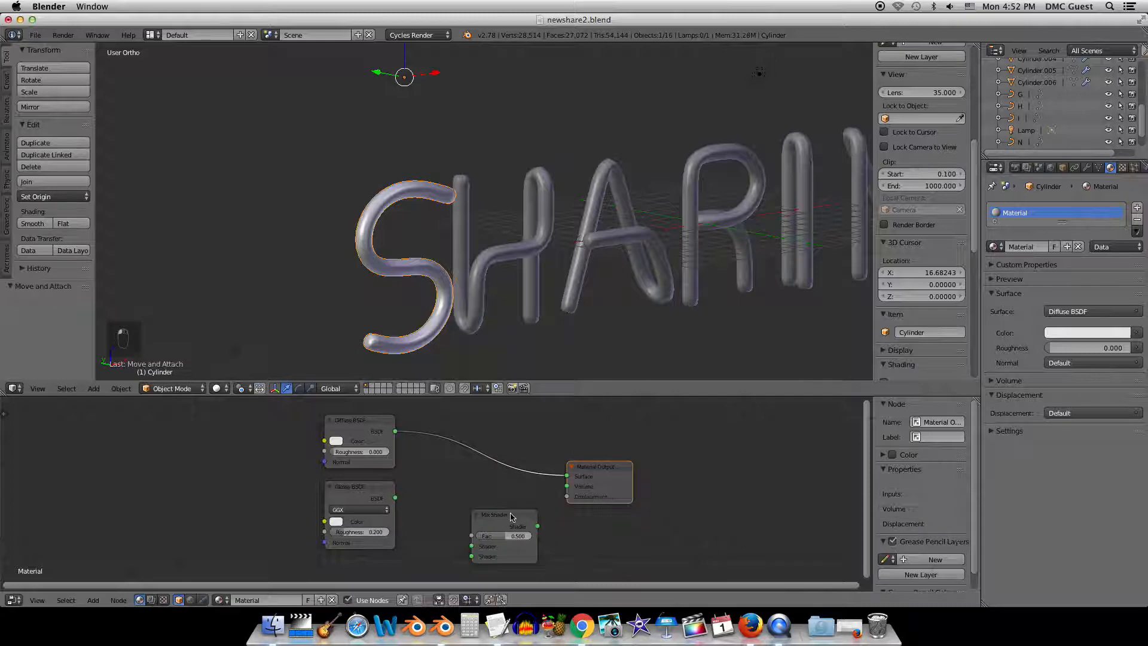
{"action": "left_click_drag", "start_coordinate": [512, 515], "coordinate": [504, 452]}
Link the Glossy BSDF output to the Mix Shader's second shader input and briefly preview the viewport in rendered shading.
{"action": "left_click_drag", "start_coordinate": [395, 497], "coordinate": [463, 491]}
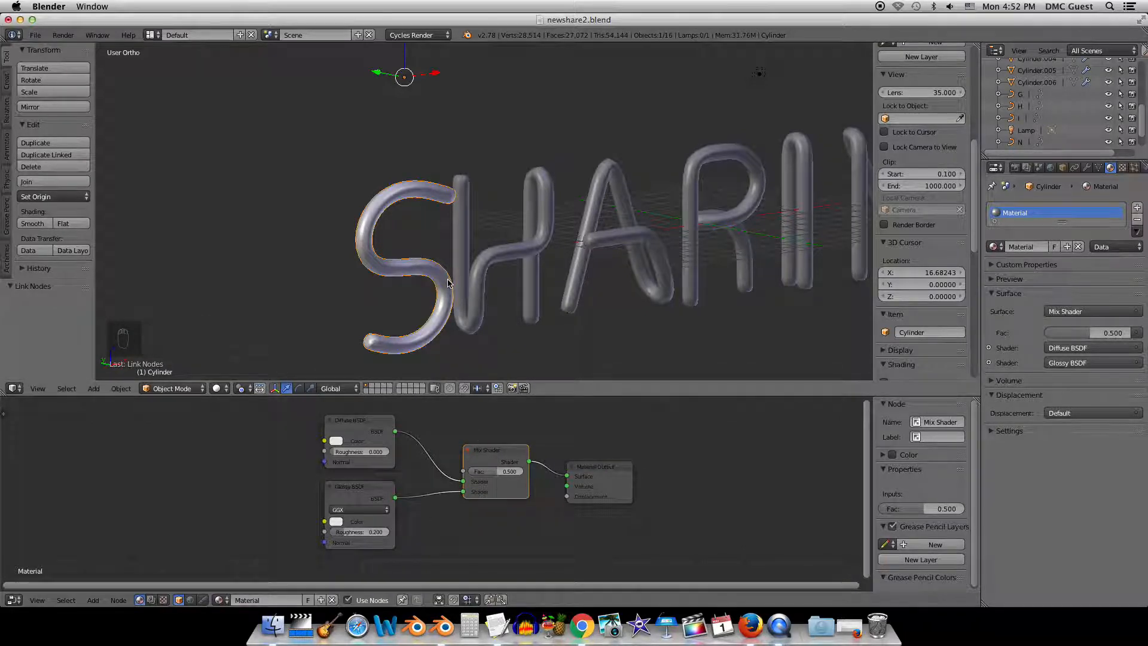
{"action": "key", "text": "shift+z"}
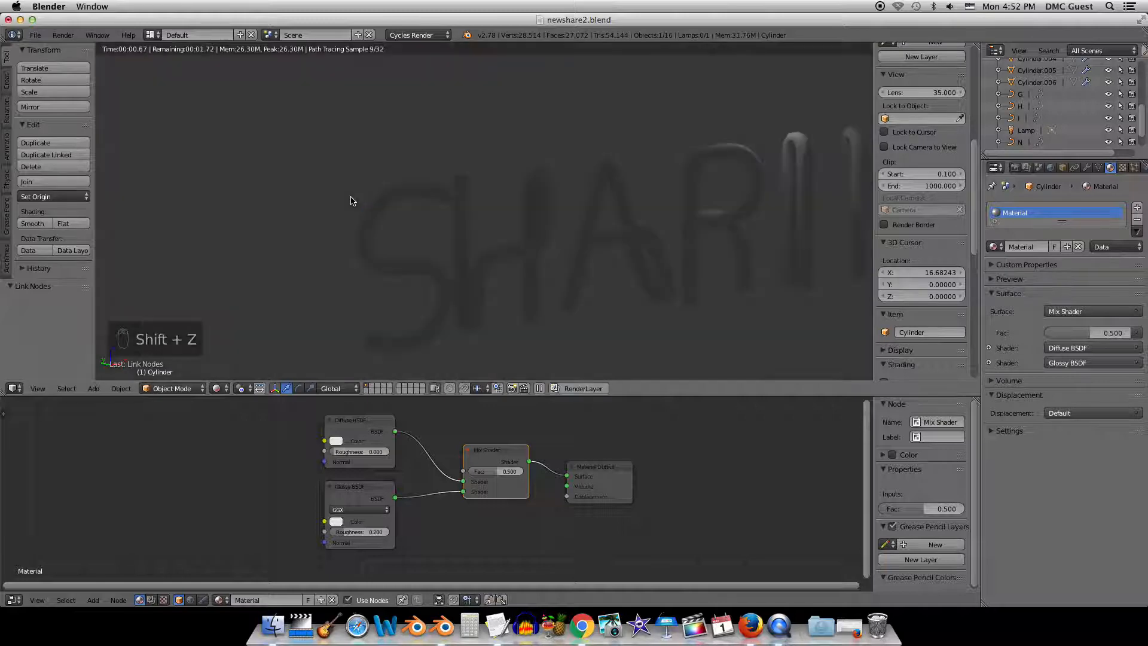
{"action": "key", "text": "shift+z"}
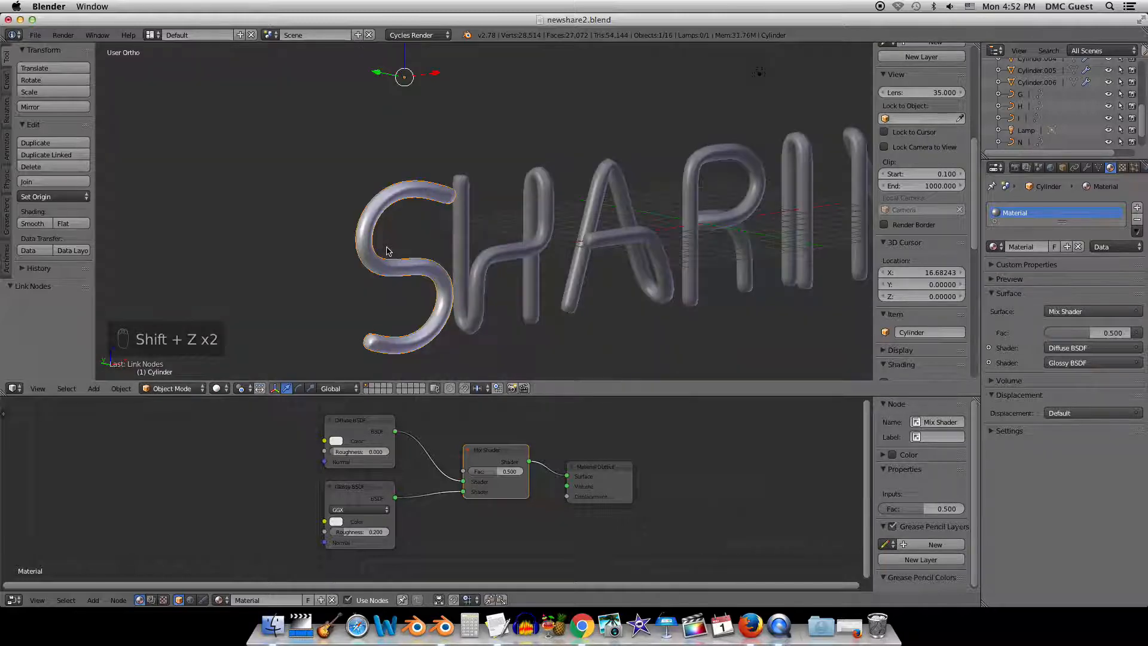
Assign the material to the S cylinder's entire mesh in Edit Mode, return to Object Mode and briefly preview it in rendered shading.
{"action": "key", "text": "Tab"}
{"action": "key", "text": "a"}
{"action": "key", "text": "a"}
{"action": "key", "text": "a"}
{"action": "key", "text": "a"}
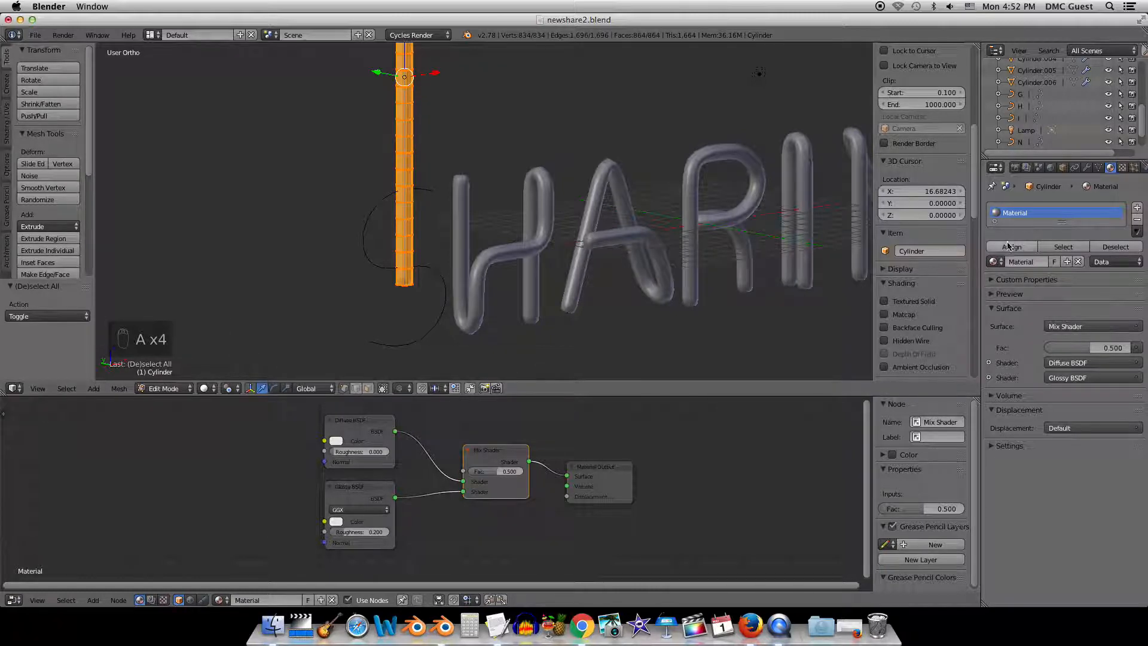
{"action": "left_click", "coordinate": [1010, 247]}
{"action": "key", "text": "Tab"}
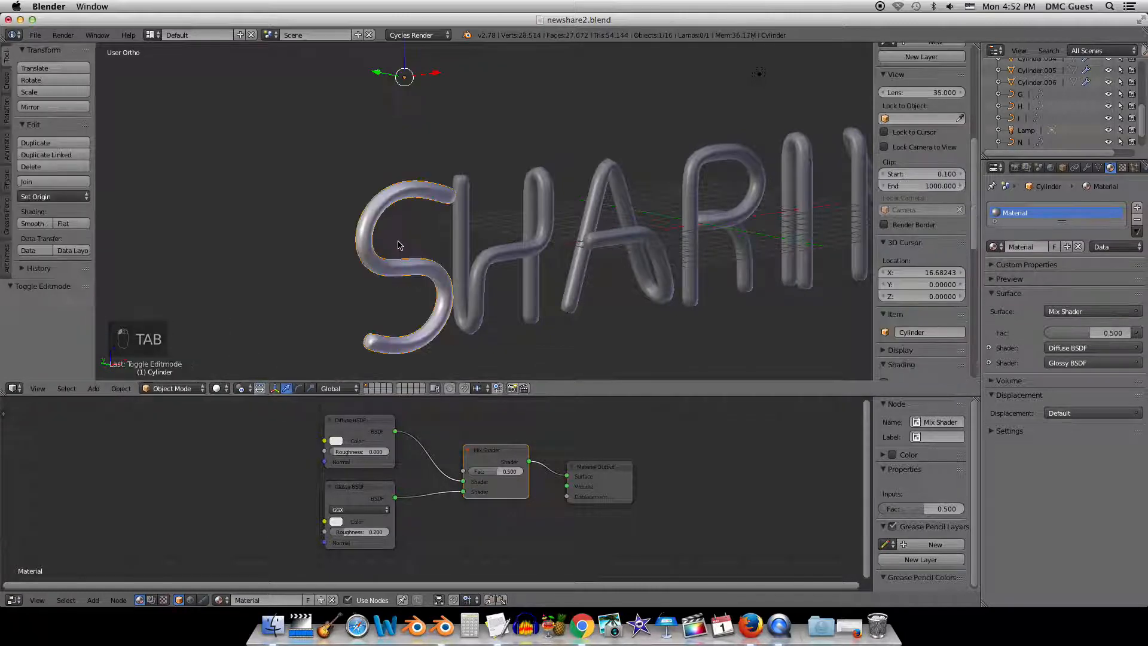
{"action": "key", "text": "shift+z"}
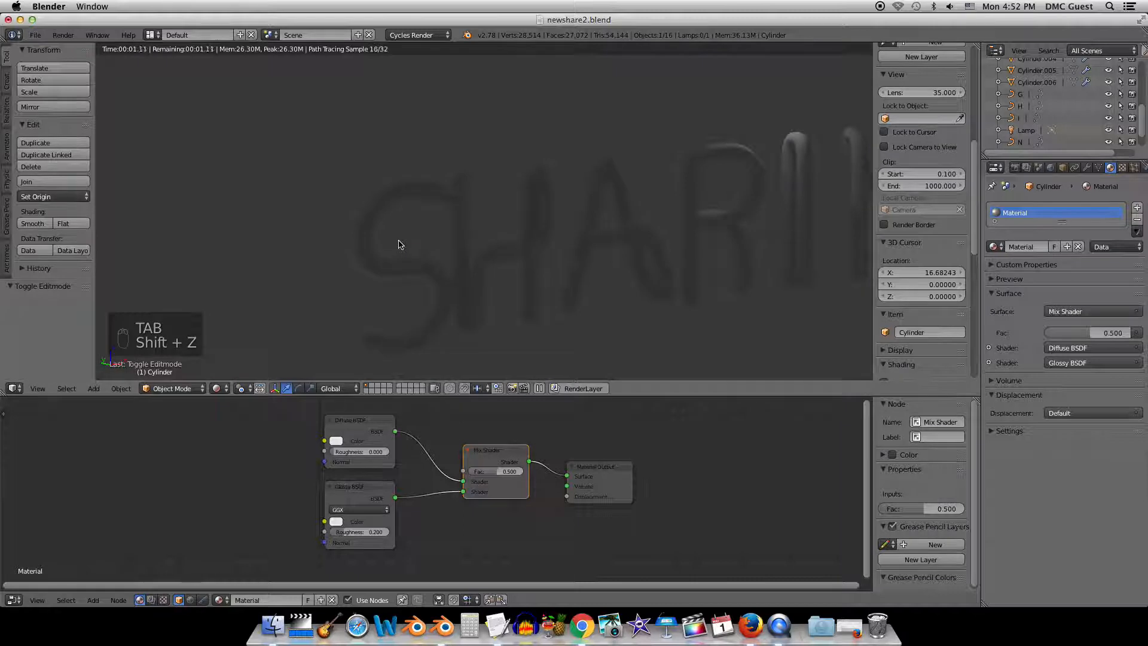
{"action": "key", "text": "shift+z"}
{"action": "scroll", "coordinate": [402, 243], "scroll_direction": "down", "scroll_amount": 2}
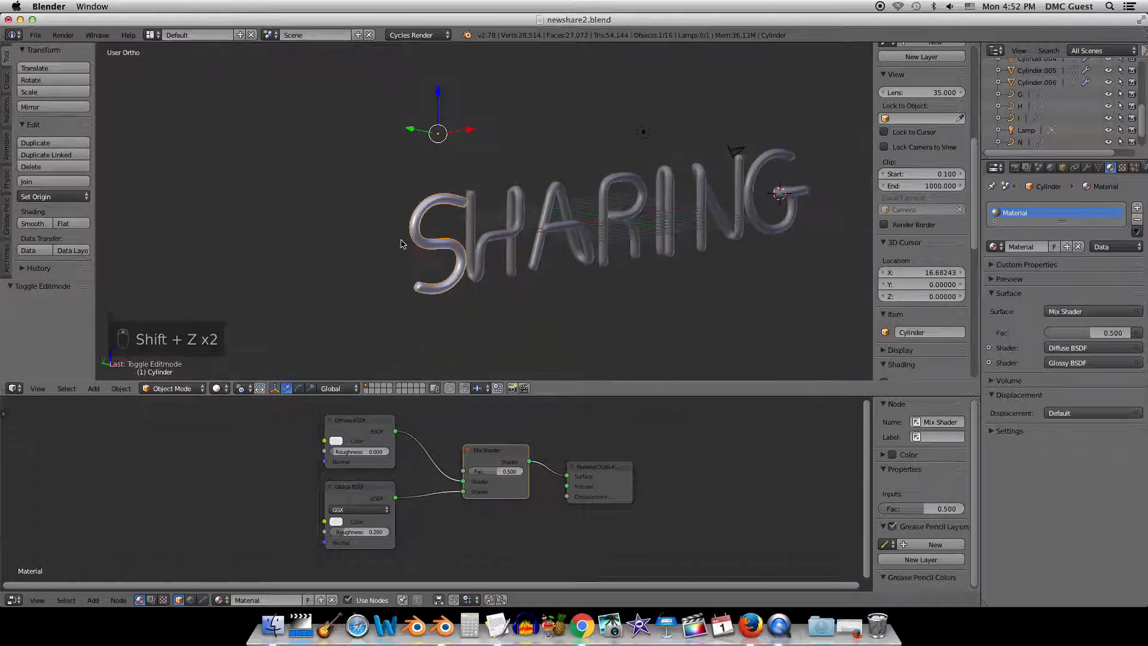
Move the lamp along the Y axis and about -12.8 along X, checking the lighting on the letters in rendered shading.
{"action": "right_click", "coordinate": [643, 132]}
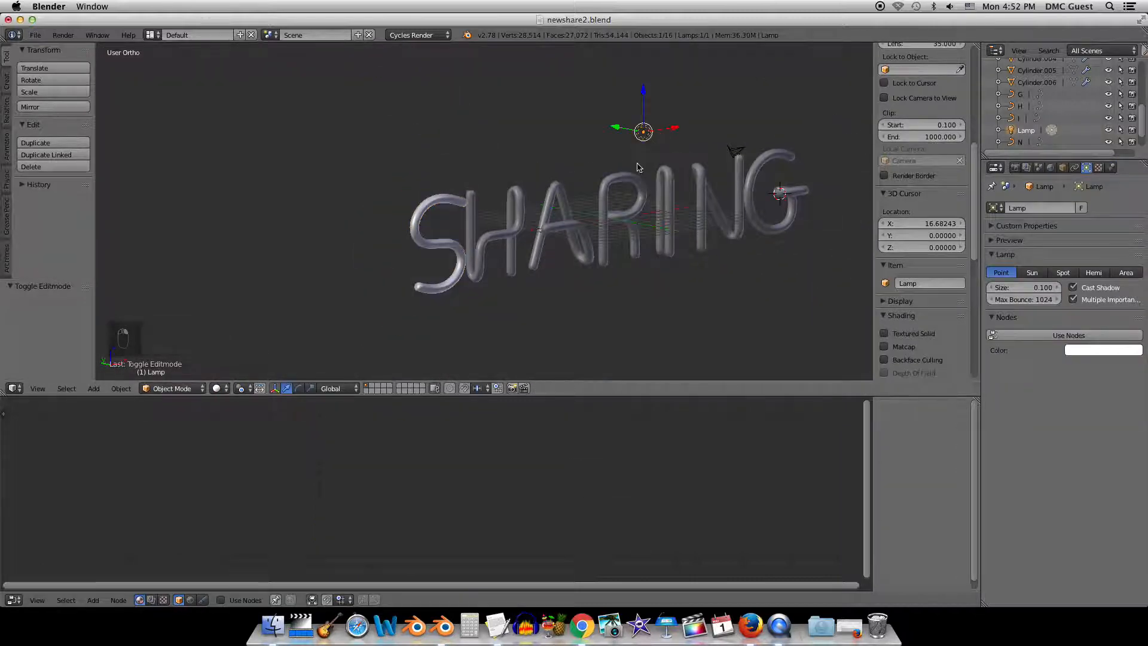
{"action": "middle_click_drag", "start_coordinate": [658, 131], "coordinate": [638, 127]}
{"action": "key", "text": "g"}
{"action": "key", "text": "y"}
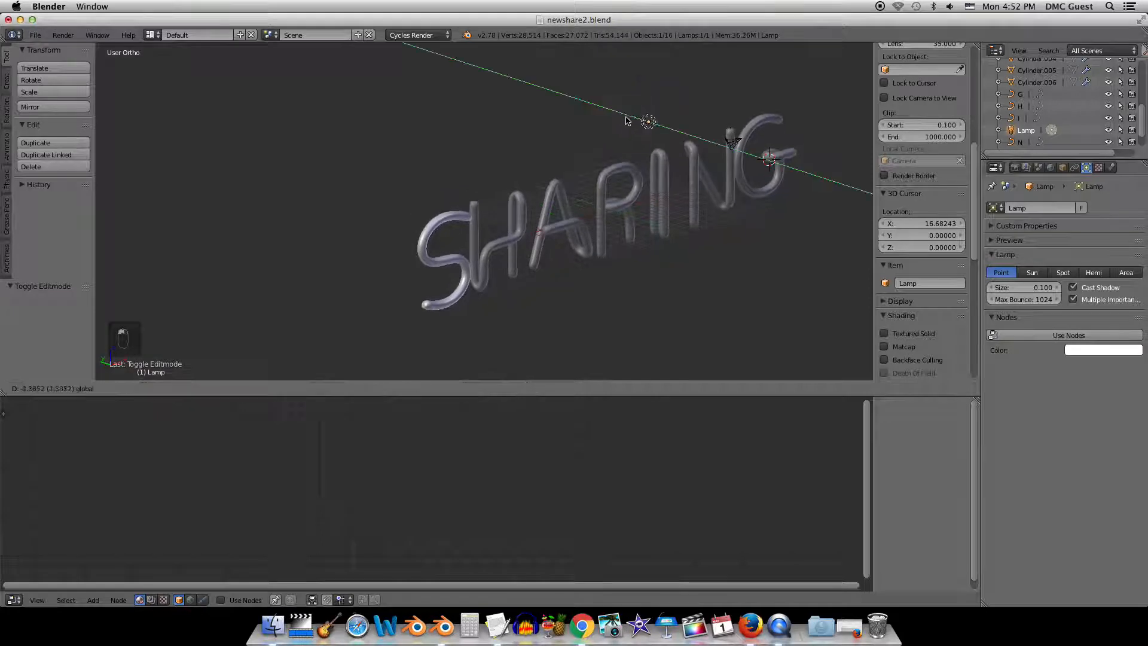
{"action": "left_click", "coordinate": [681, 148]}
{"action": "left_click_drag", "start_coordinate": [728, 130], "coordinate": [605, 169]}
{"action": "scroll", "coordinate": [536, 272], "scroll_direction": "up", "scroll_amount": 4}
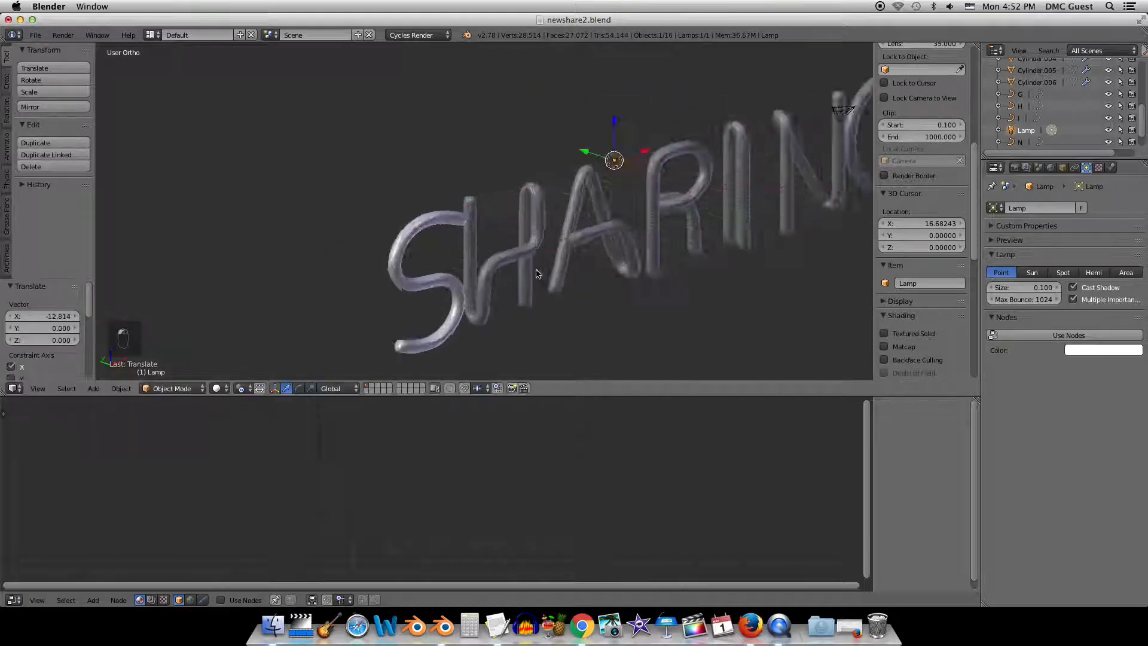
{"action": "mouse_move", "coordinate": [536, 272]}
{"action": "middle_mouse_down"}
{"action": "mouse_move", "coordinate": [525, 261]}
{"action": "mouse_move", "coordinate": [547, 251]}
{"action": "middle_mouse_up"}
{"action": "key", "text": "shift+z"}
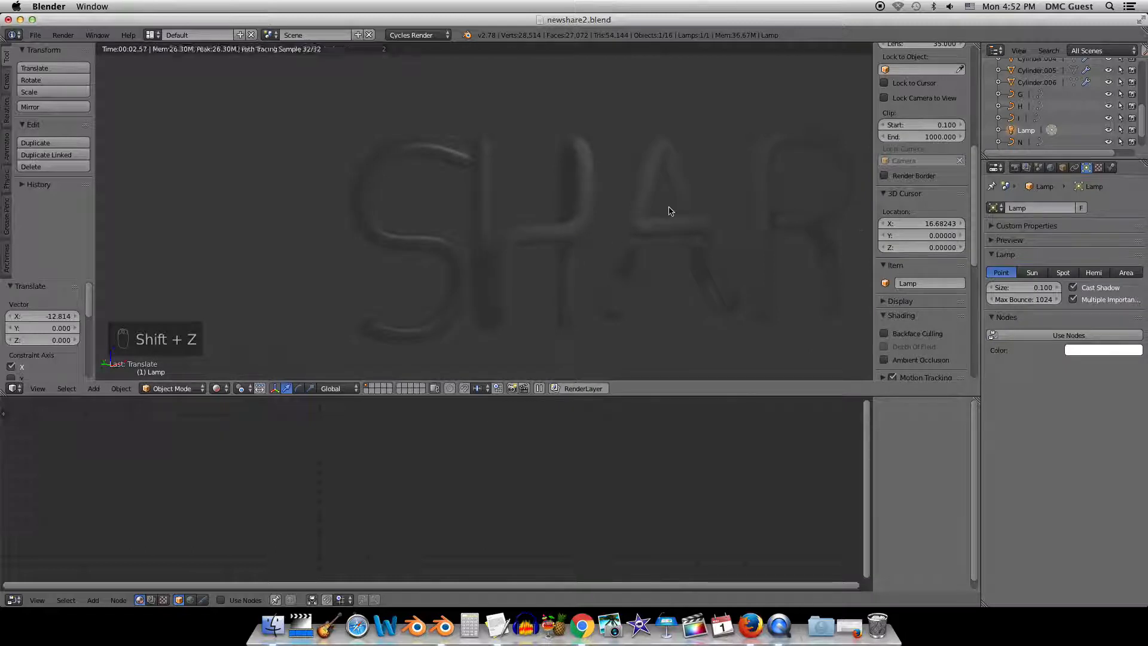
{"action": "key", "text": "shift+z"}
Brighten the world surface color to light grey and briefly preview the scene in rendered shading.
{"action": "left_click", "coordinate": [1047, 169]}
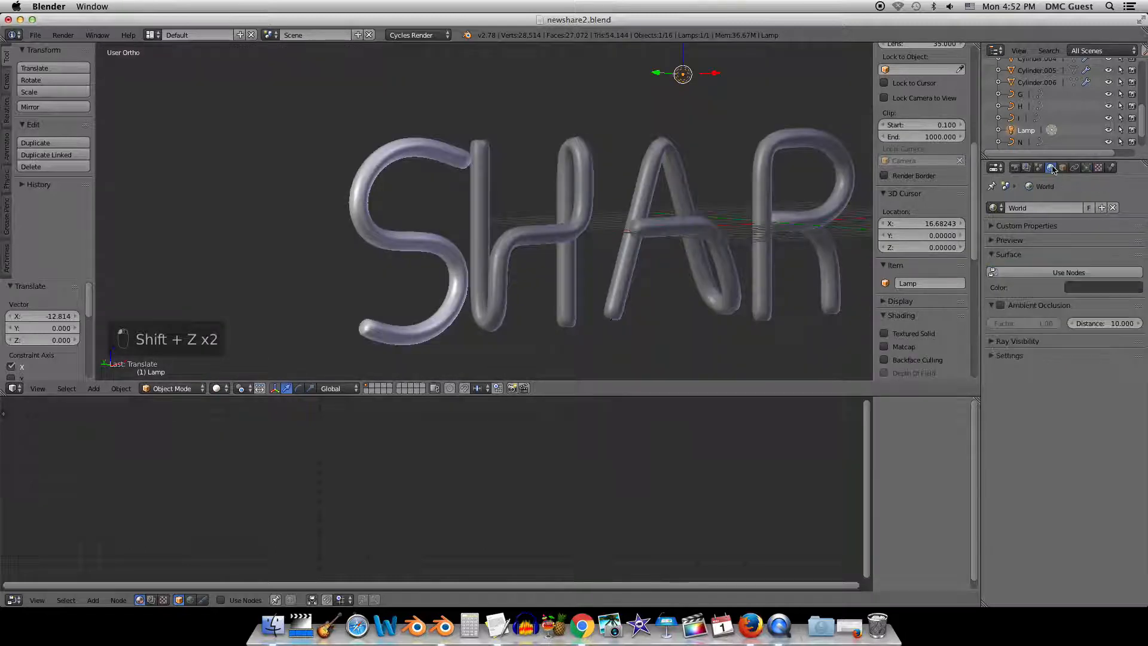
{"action": "left_click", "coordinate": [1079, 288]}
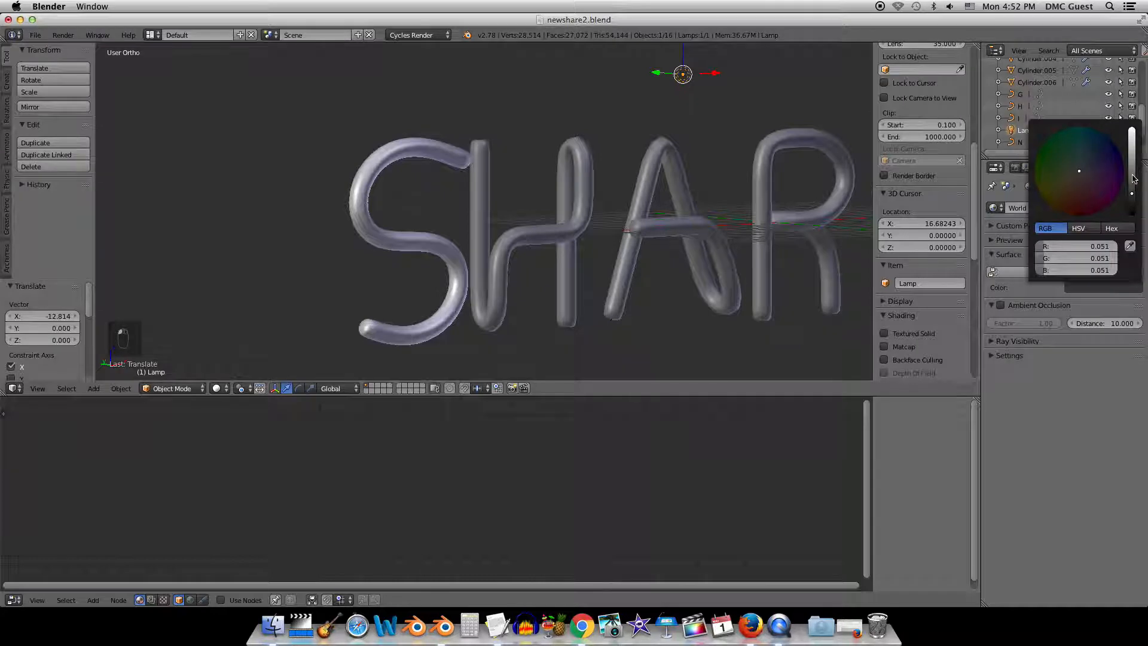
{"action": "left_click_drag", "start_coordinate": [1131, 192], "coordinate": [1132, 131]}
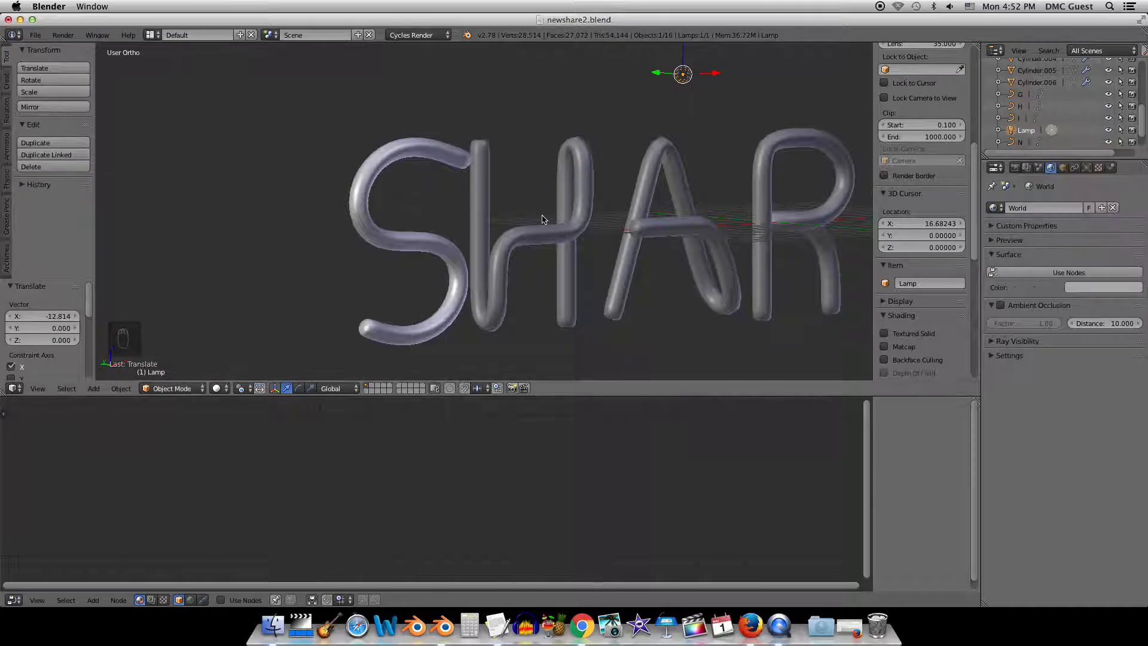
{"action": "key", "text": "shift+z"}
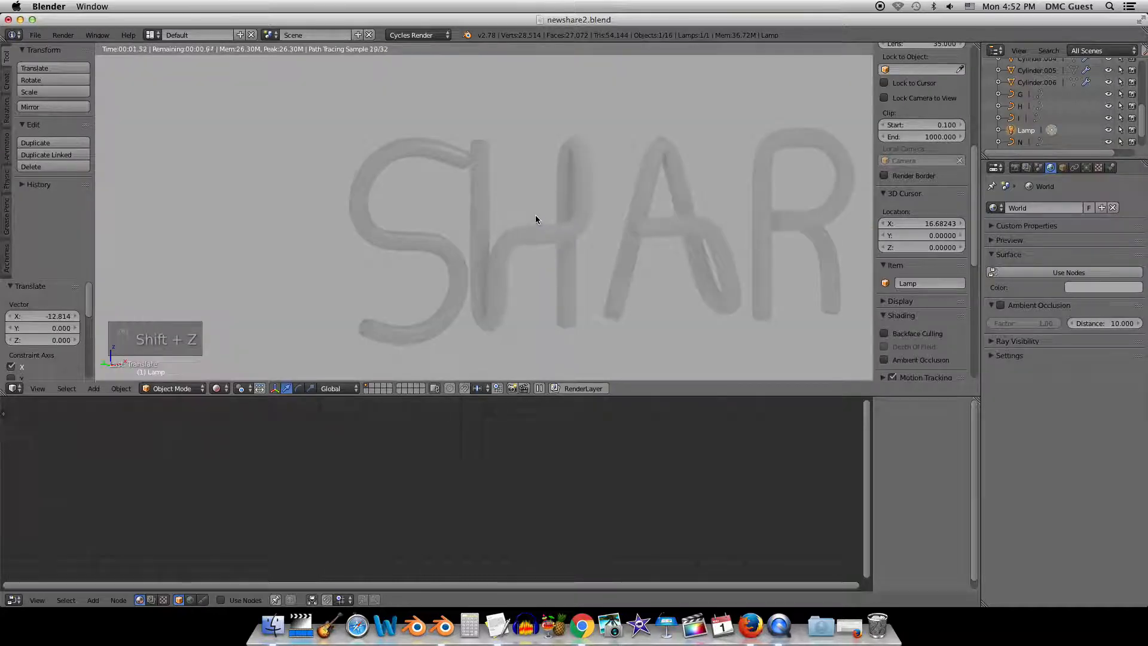
{"action": "key", "text": "shift+z"}
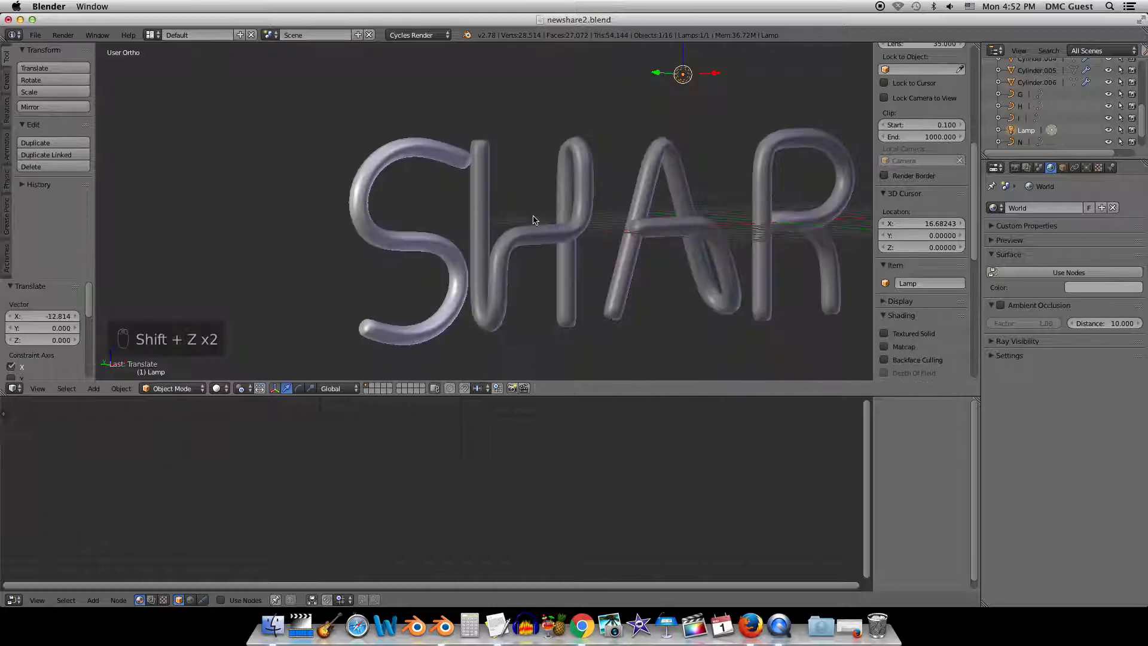
Select the S, enlarge the Node Editor area and move the Diffuse and Glossy BSDF nodes farther from the Mix Shader.
{"action": "right_click", "coordinate": [389, 161]}
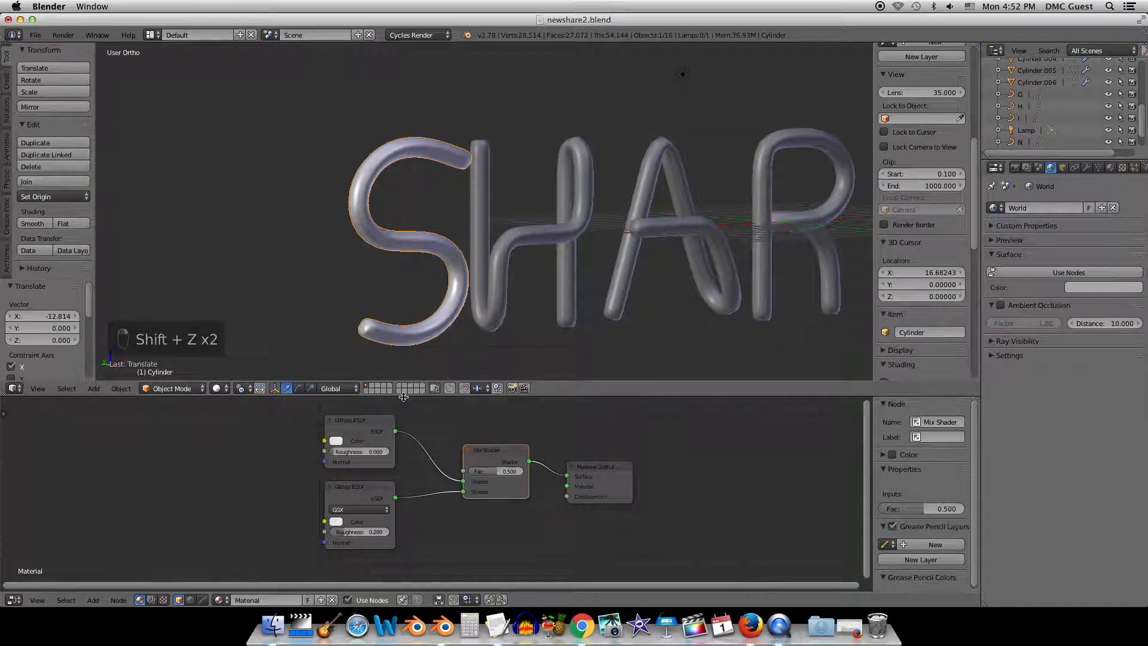
{"action": "left_click_drag", "start_coordinate": [404, 396], "coordinate": [404, 352]}
{"action": "left_click_drag", "start_coordinate": [346, 400], "coordinate": [266, 395]}
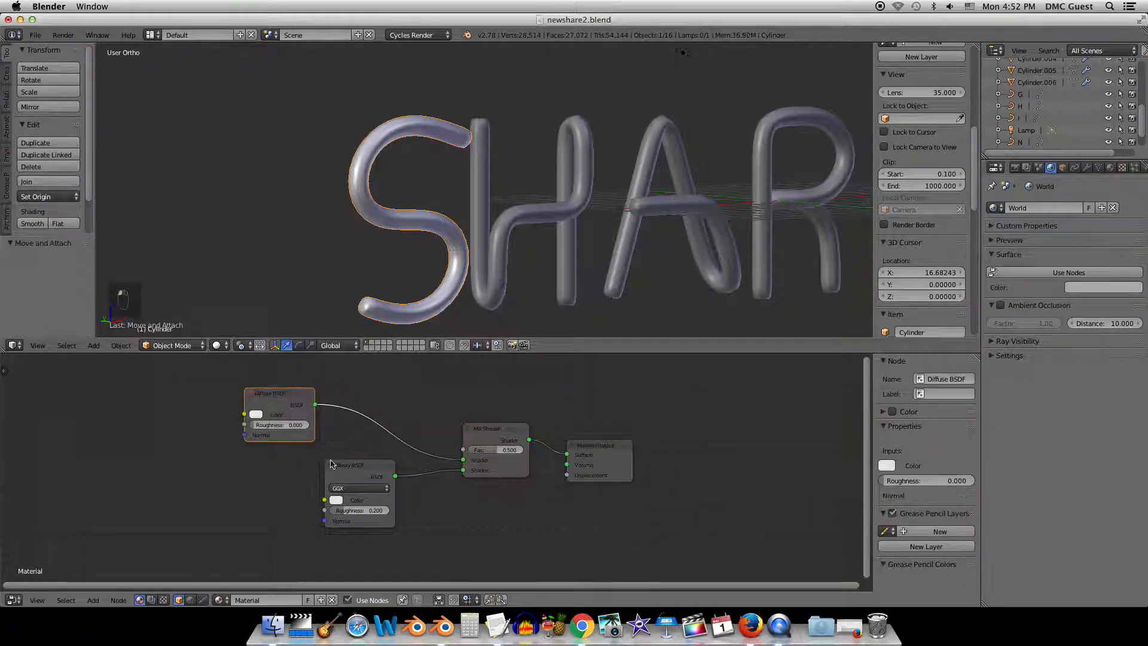
{"action": "left_click_drag", "start_coordinate": [345, 466], "coordinate": [249, 489]}
{"action": "left_click_drag", "start_coordinate": [279, 402], "coordinate": [259, 414]}
{"action": "middle_click_drag", "start_coordinate": [154, 453], "coordinate": [282, 461]}
Add a Voronoi Texture node with Cells coloring and place it well before the shader nodes.
{"action": "left_click", "coordinate": [94, 600]}
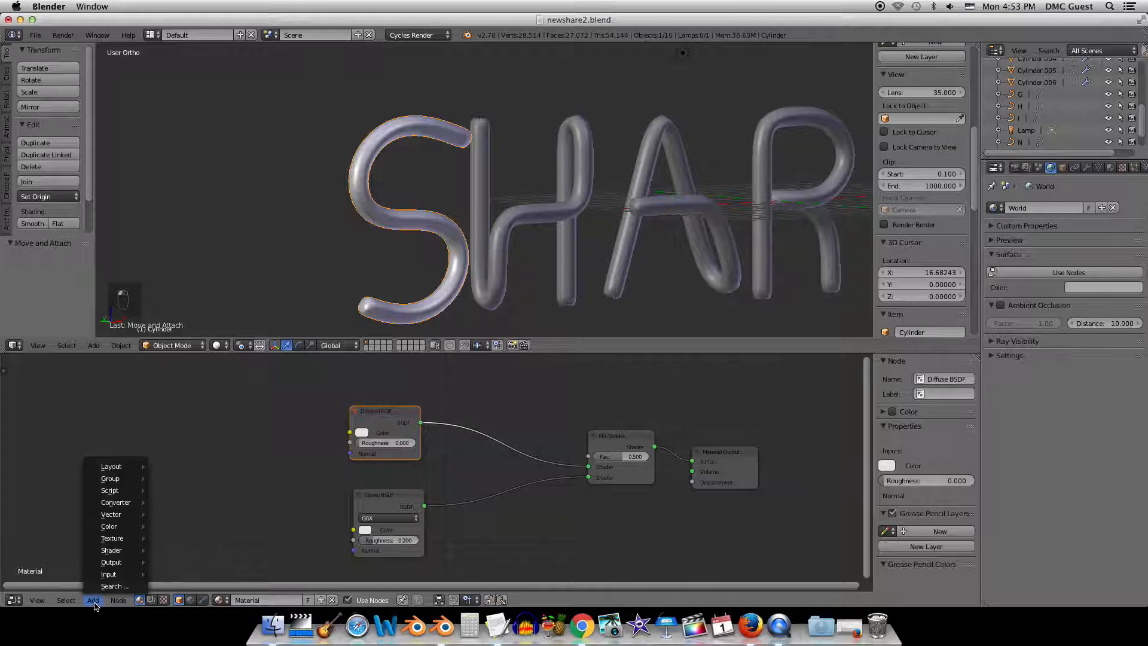
{"action": "mouse_move", "coordinate": [132, 541]}
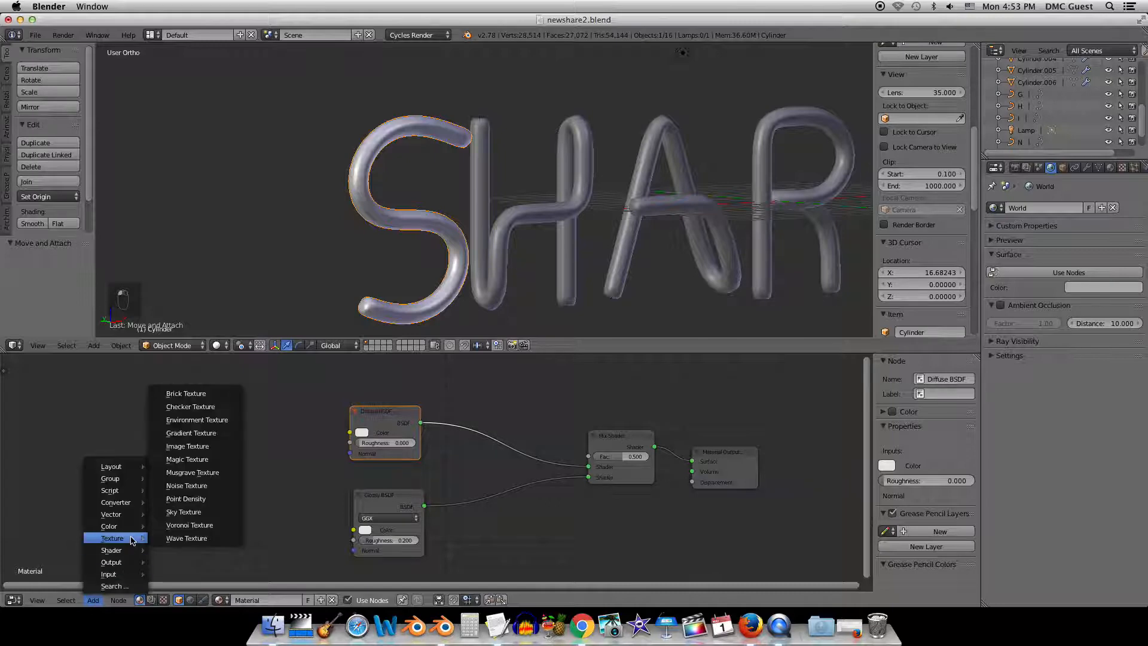
{"action": "left_click", "coordinate": [208, 525]}
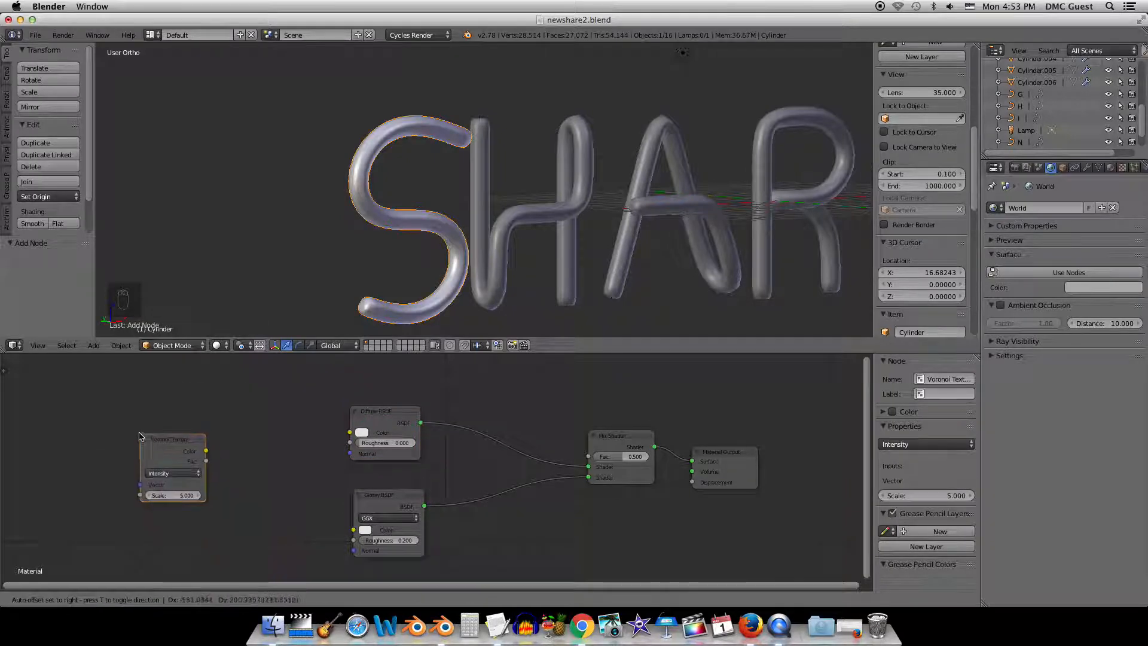
{"action": "left_click", "coordinate": [158, 491]}
{"action": "left_click", "coordinate": [159, 489]}
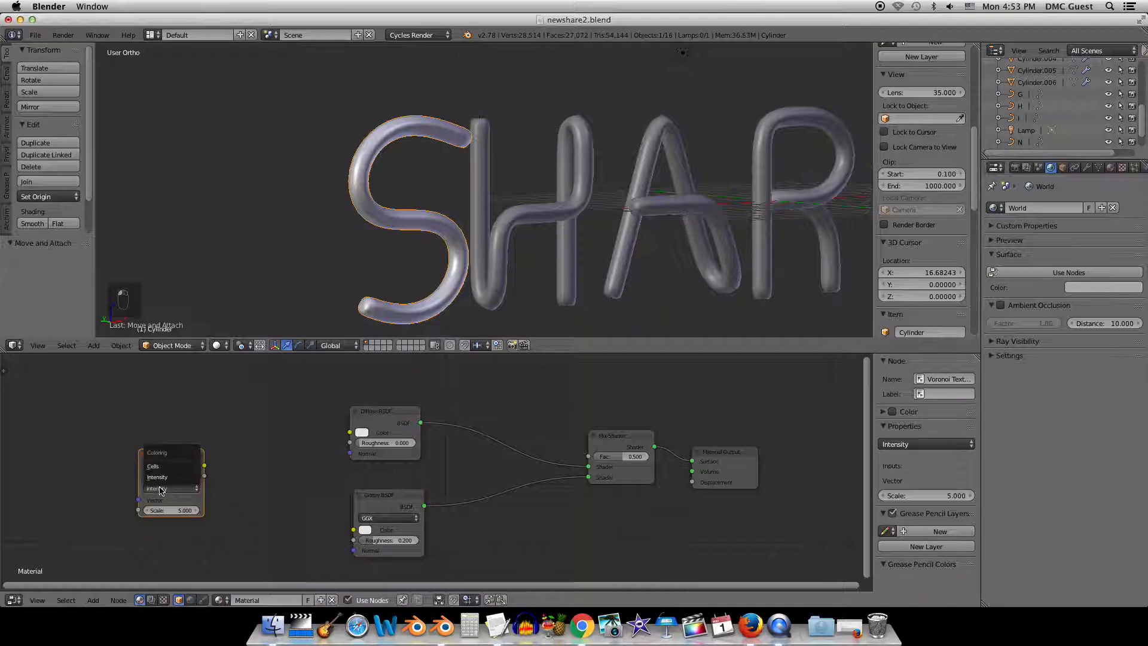
{"action": "left_click", "coordinate": [174, 473]}
{"action": "left_click_drag", "start_coordinate": [172, 455], "coordinate": [148, 459]}
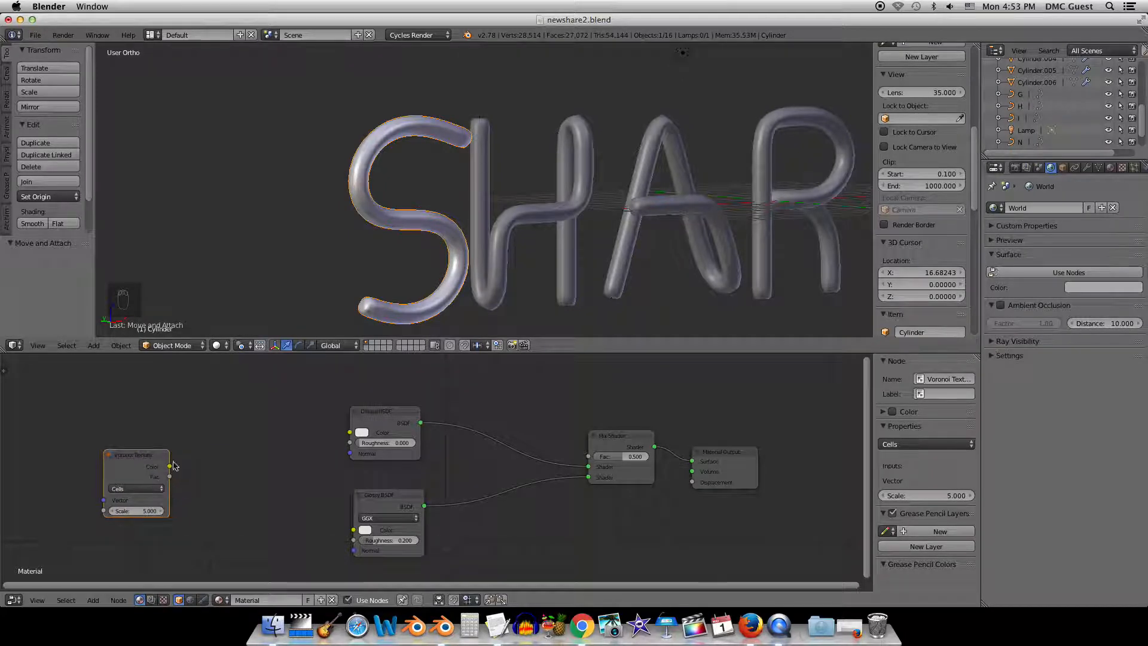
Turn on rendered shading, link the Voronoi Texture's Color output to the Diffuse BSDF color and space the texture node farther away.
{"action": "key", "text": "shift+z"}
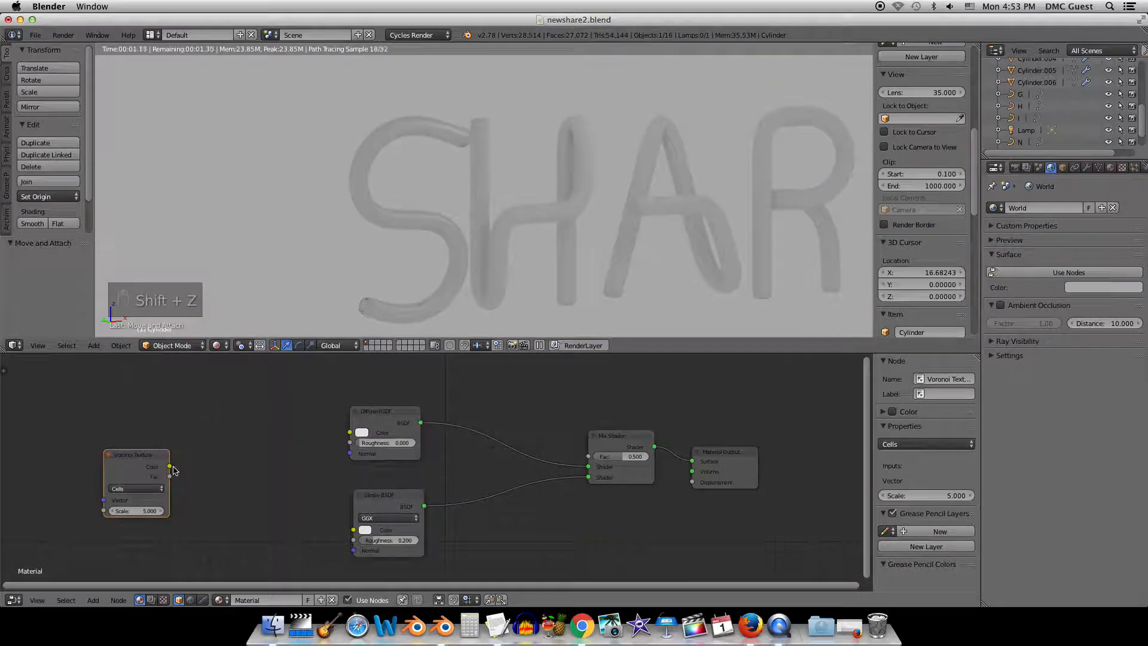
{"action": "left_click_drag", "start_coordinate": [171, 466], "coordinate": [345, 430]}
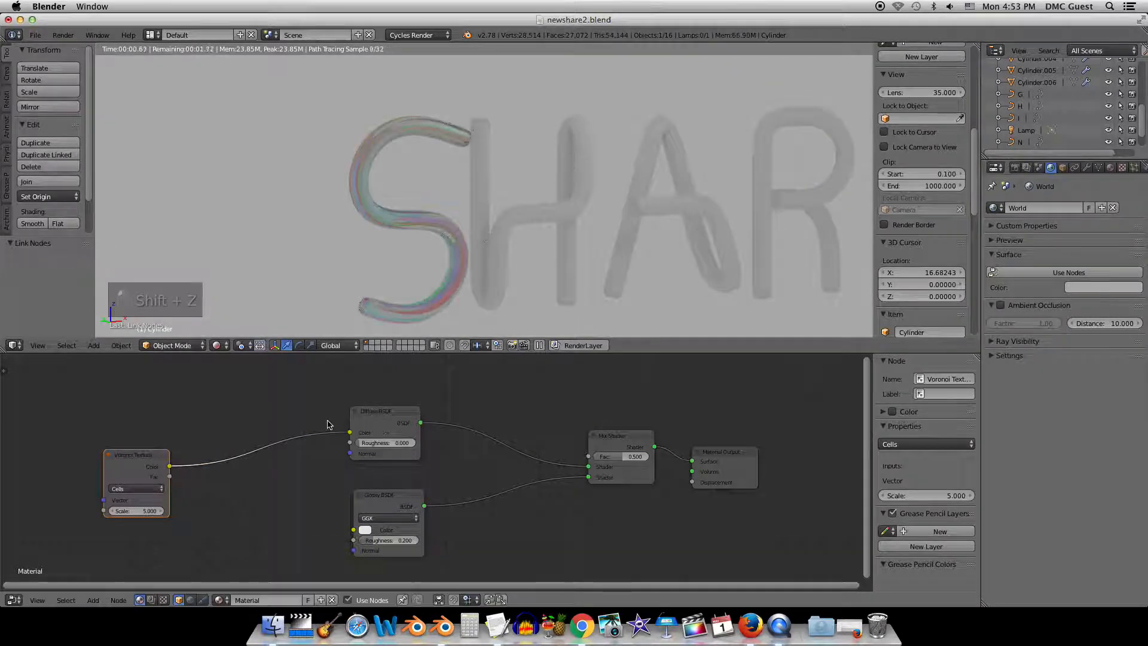
{"action": "scroll", "coordinate": [245, 470], "scroll_direction": "up", "scroll_amount": 2}
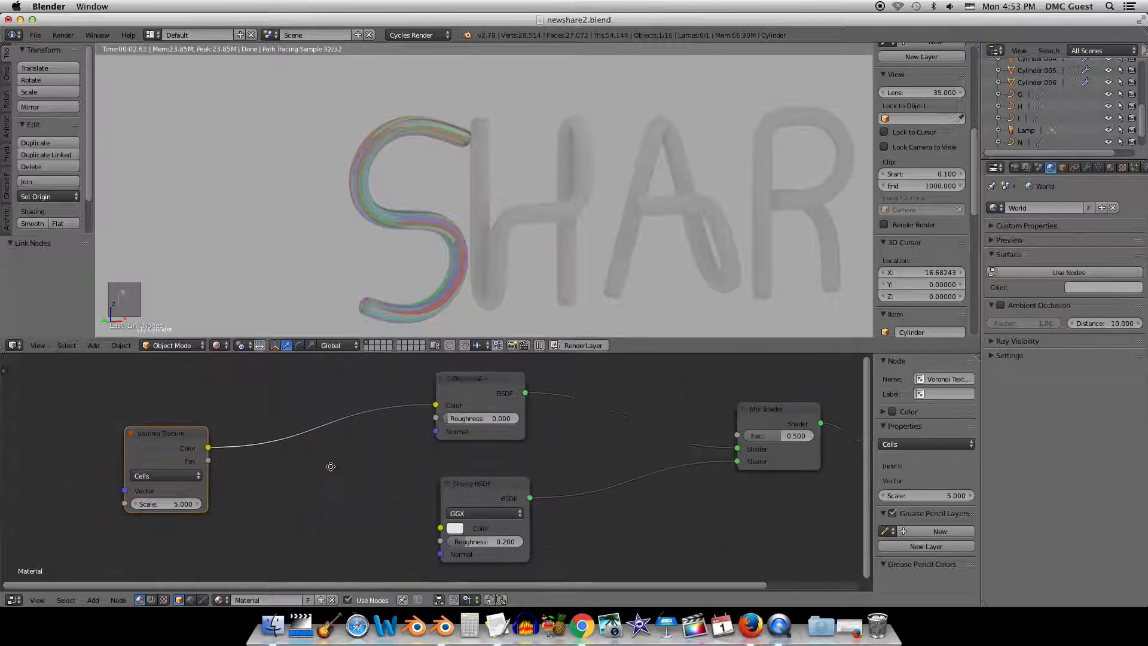
{"action": "left_click", "coordinate": [166, 434]}
{"action": "left_click_drag", "start_coordinate": [166, 435], "coordinate": [138, 442]}
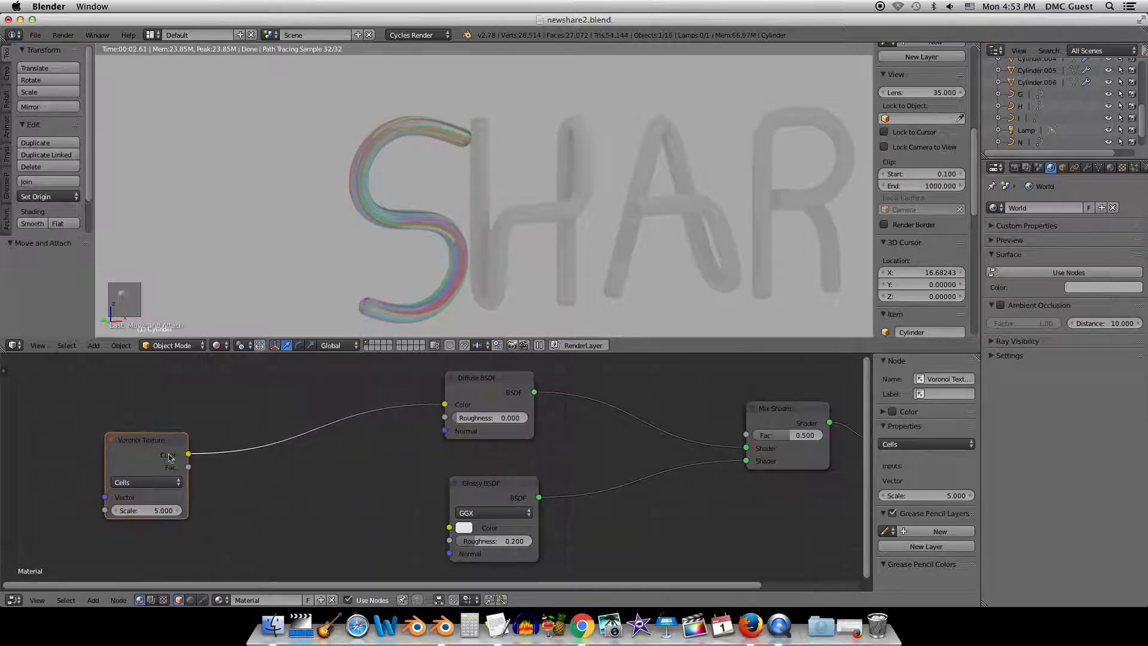
Insert a ColorRamp converter node into the link between the Voronoi Texture and the Diffuse BSDF, and spread the nodes apart.
{"action": "left_click", "coordinate": [92, 601]}
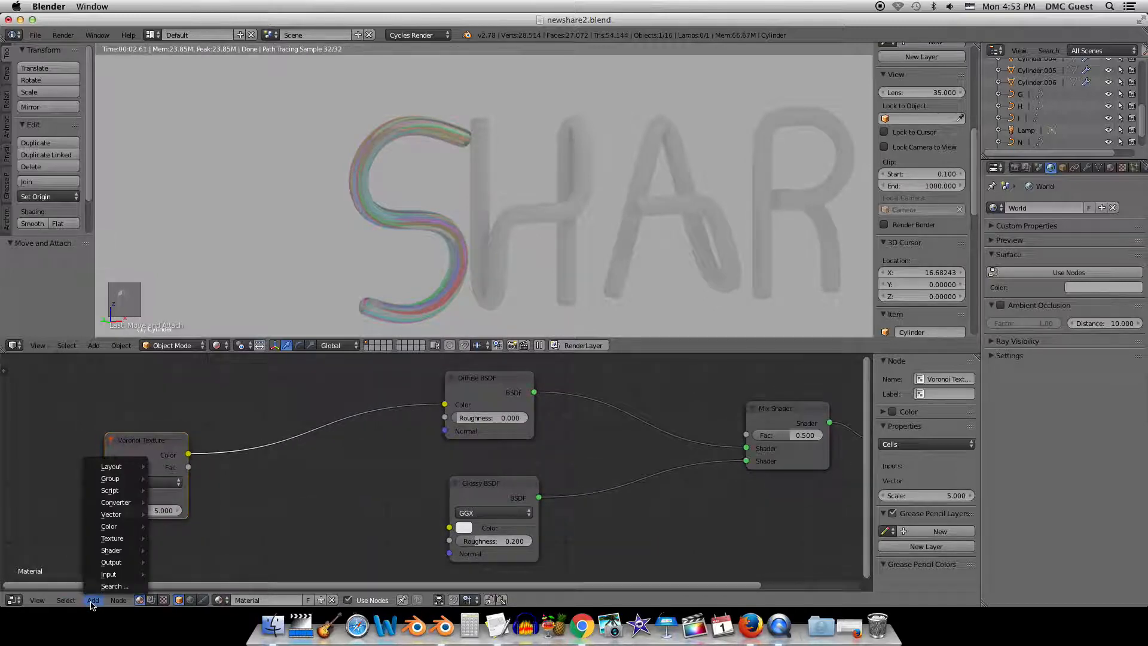
{"action": "mouse_move", "coordinate": [120, 557]}
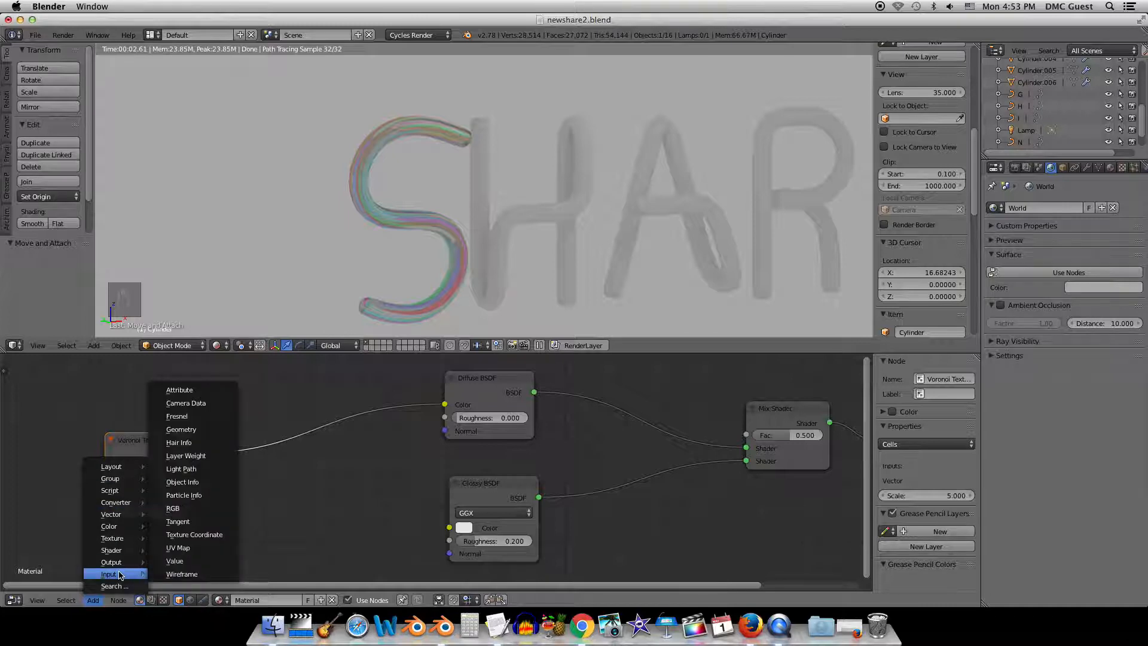
{"action": "mouse_move", "coordinate": [125, 506]}
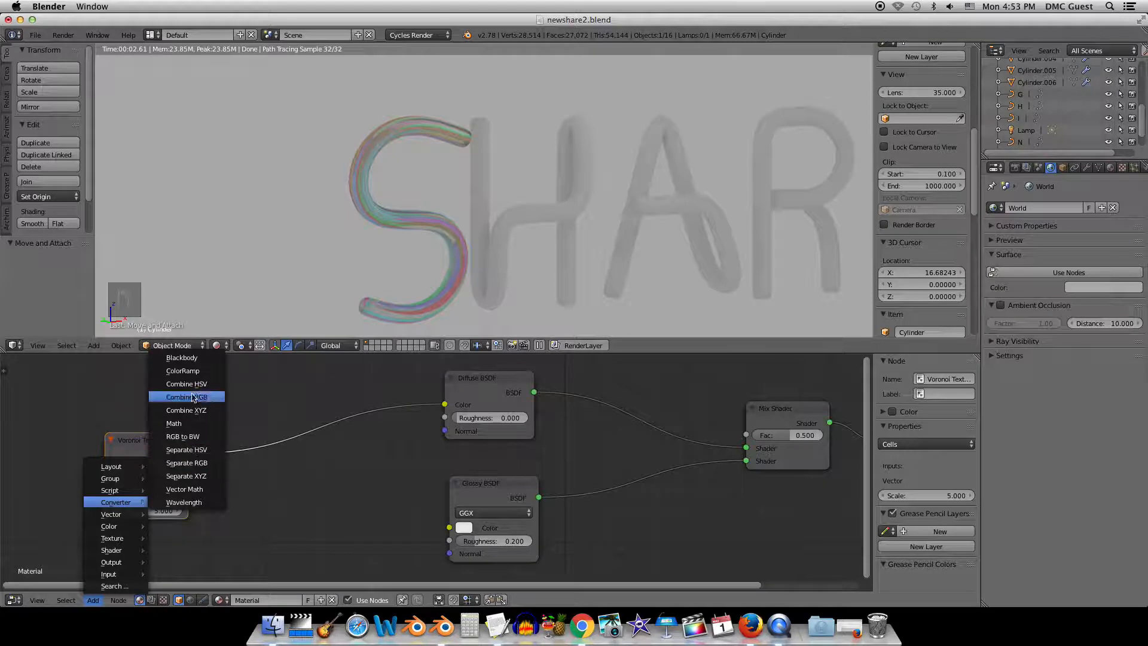
{"action": "left_click", "coordinate": [206, 372]}
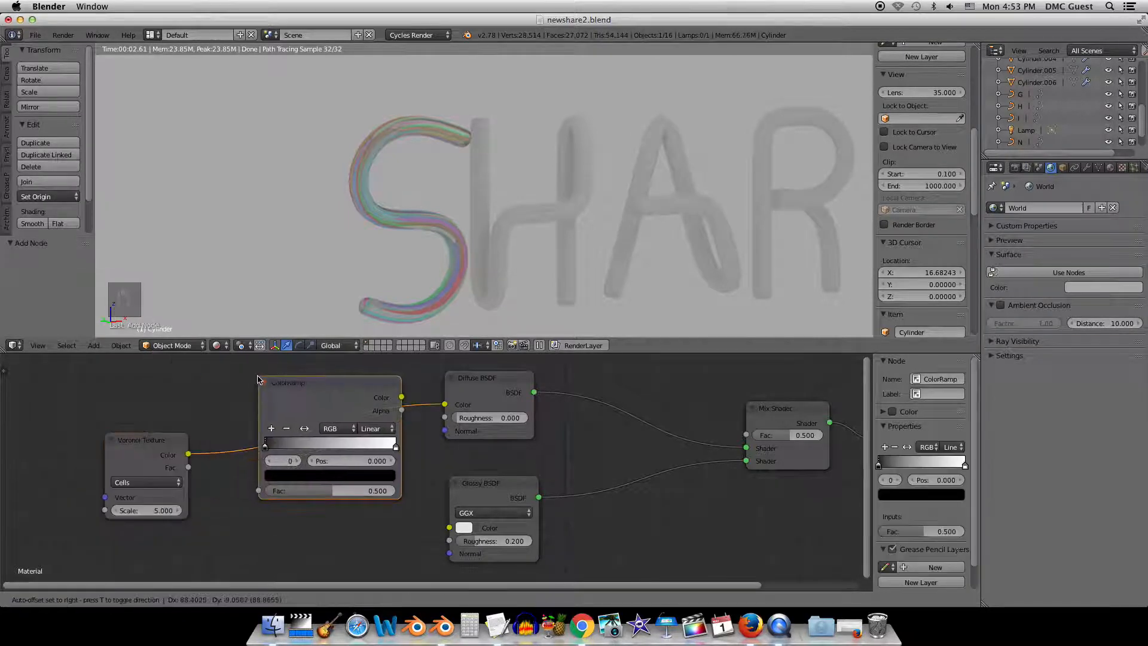
{"action": "left_click", "coordinate": [251, 380]}
{"action": "scroll", "coordinate": [213, 414], "scroll_direction": "down", "scroll_amount": 2}
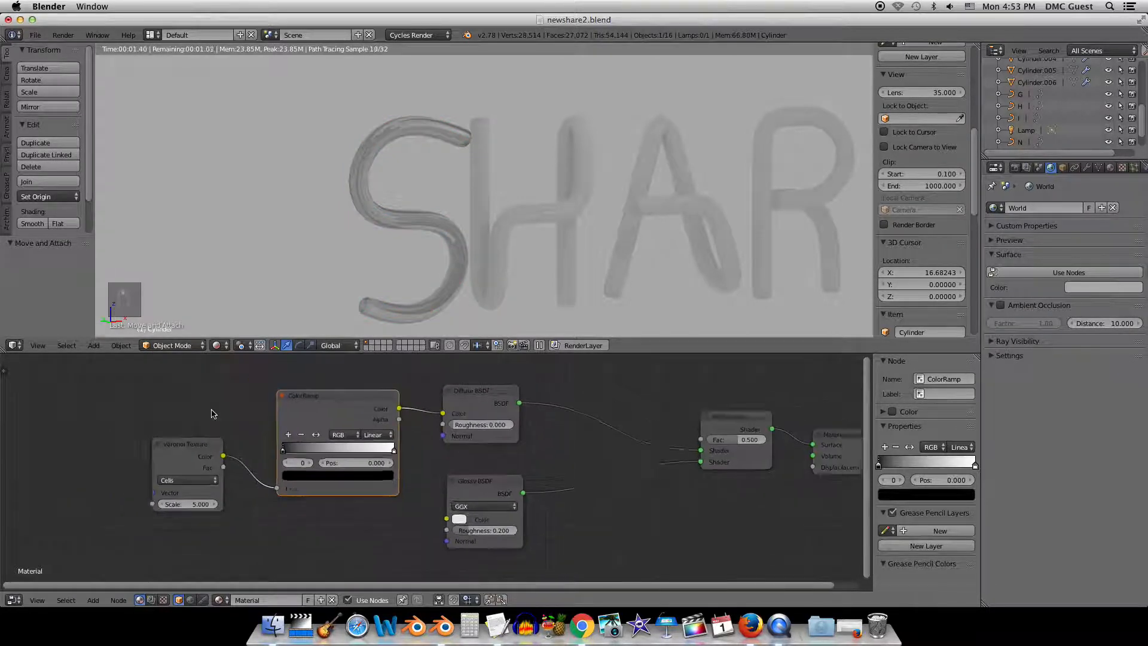
{"action": "middle_click_drag", "start_coordinate": [206, 446], "coordinate": [230, 450]}
{"action": "left_click_drag", "start_coordinate": [218, 456], "coordinate": [176, 464]}
{"action": "left_click_drag", "start_coordinate": [330, 413], "coordinate": [289, 393]}
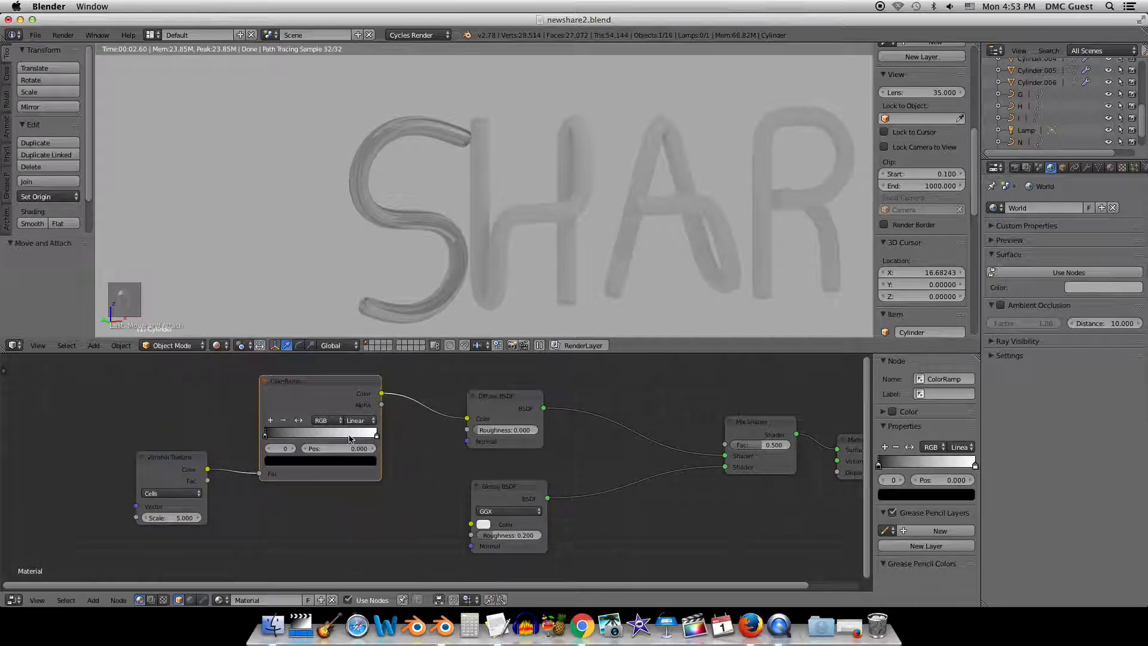
Set the ColorRamp's first stop, at position 0, to bright magenta.
{"action": "left_click", "coordinate": [275, 463]}
{"action": "left_click_drag", "start_coordinate": [354, 377], "coordinate": [353, 316]}
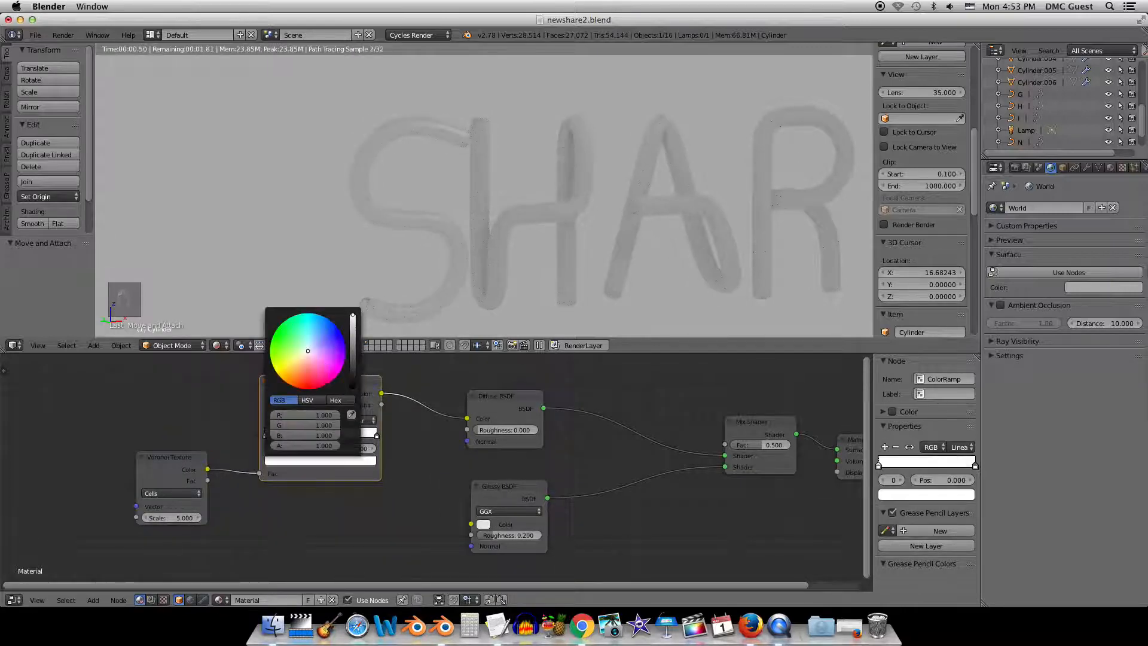
{"action": "left_click", "coordinate": [341, 368]}
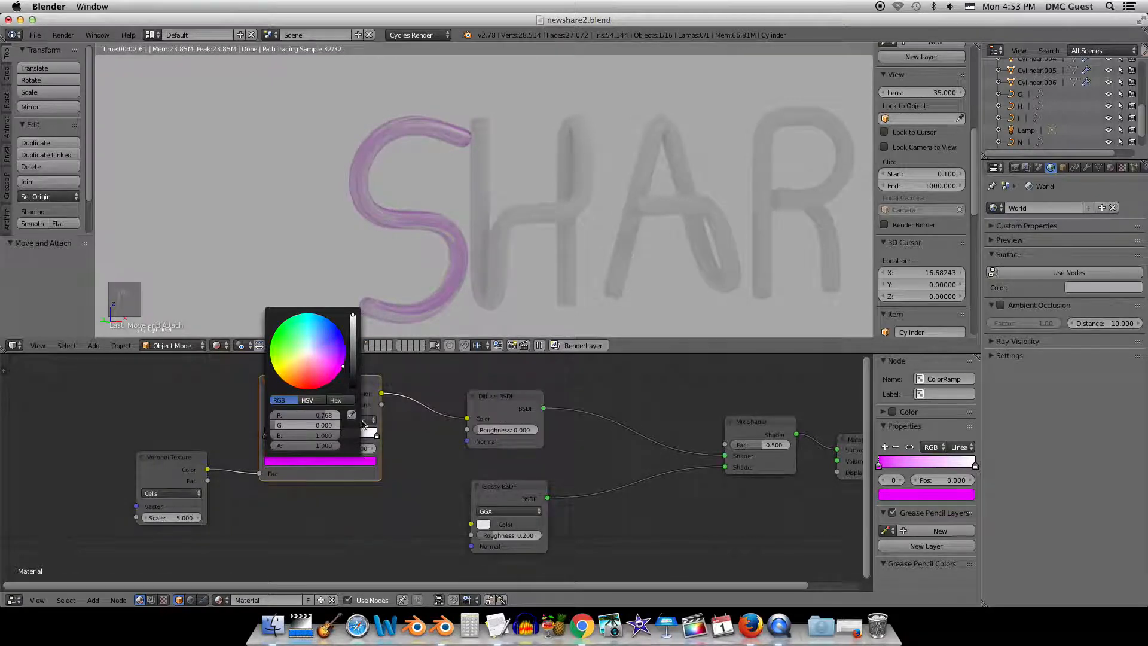
Set the ColorRamp's second stop, at position 1, to light pink and switch the interpolation to Constant.
{"action": "left_click", "coordinate": [354, 436]}
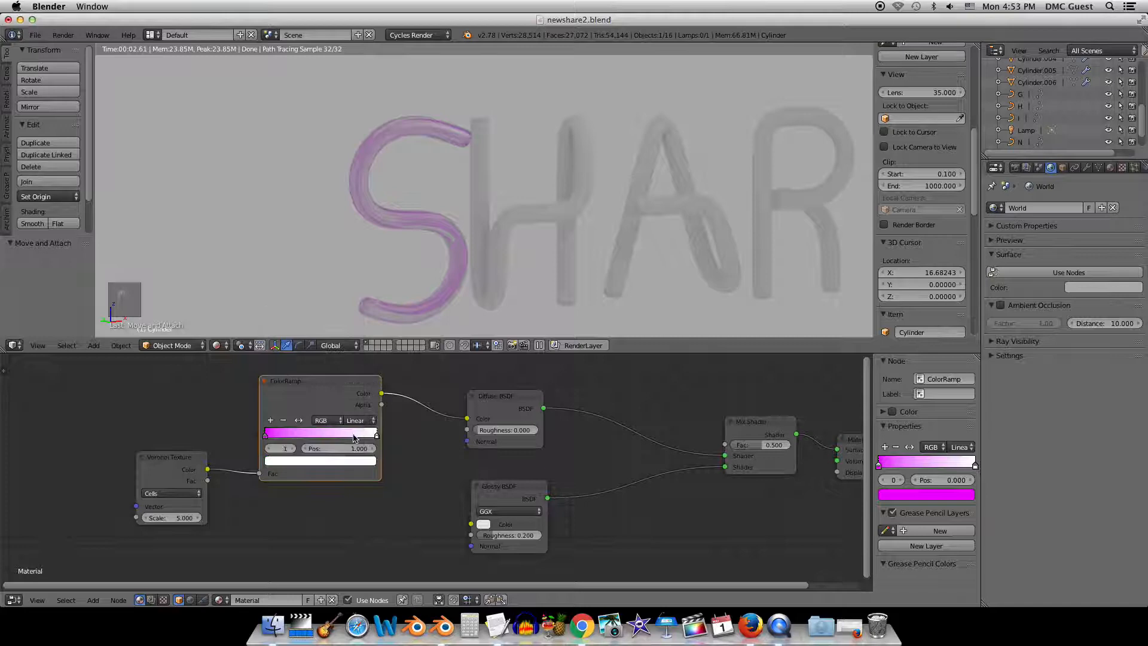
{"action": "left_click", "coordinate": [338, 465]}
{"action": "mouse_move", "coordinate": [317, 357]}
{"action": "left_mouse_down"}
{"action": "mouse_move", "coordinate": [333, 364]}
{"action": "mouse_move", "coordinate": [315, 359]}
{"action": "left_mouse_up"}
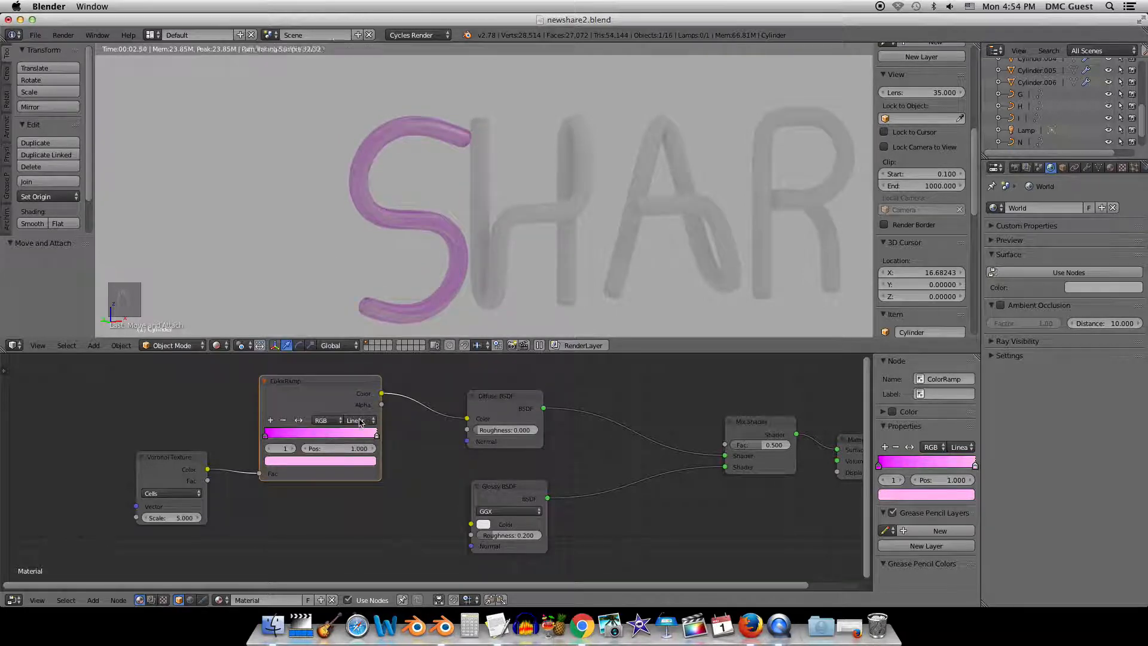
{"action": "left_click", "coordinate": [361, 420]}
{"action": "left_click", "coordinate": [359, 362]}
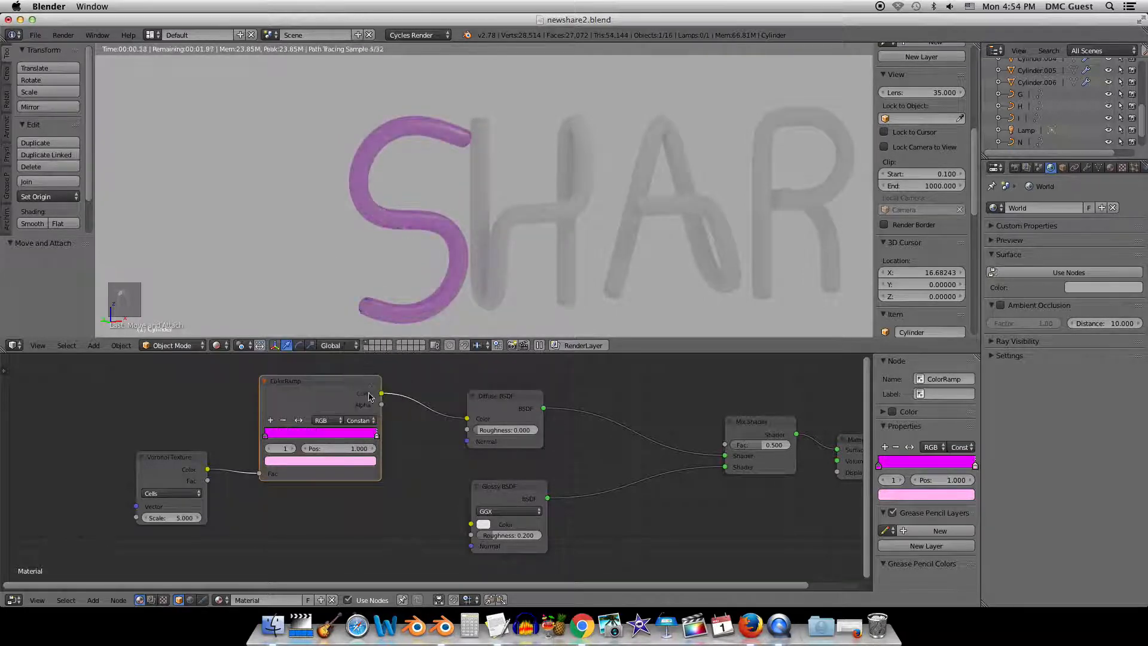
Move the ColorRamp's light pink stop to position 0.282 and add a magenta stop at position 0.582.
{"action": "left_click_drag", "start_coordinate": [376, 434], "coordinate": [292, 434]}
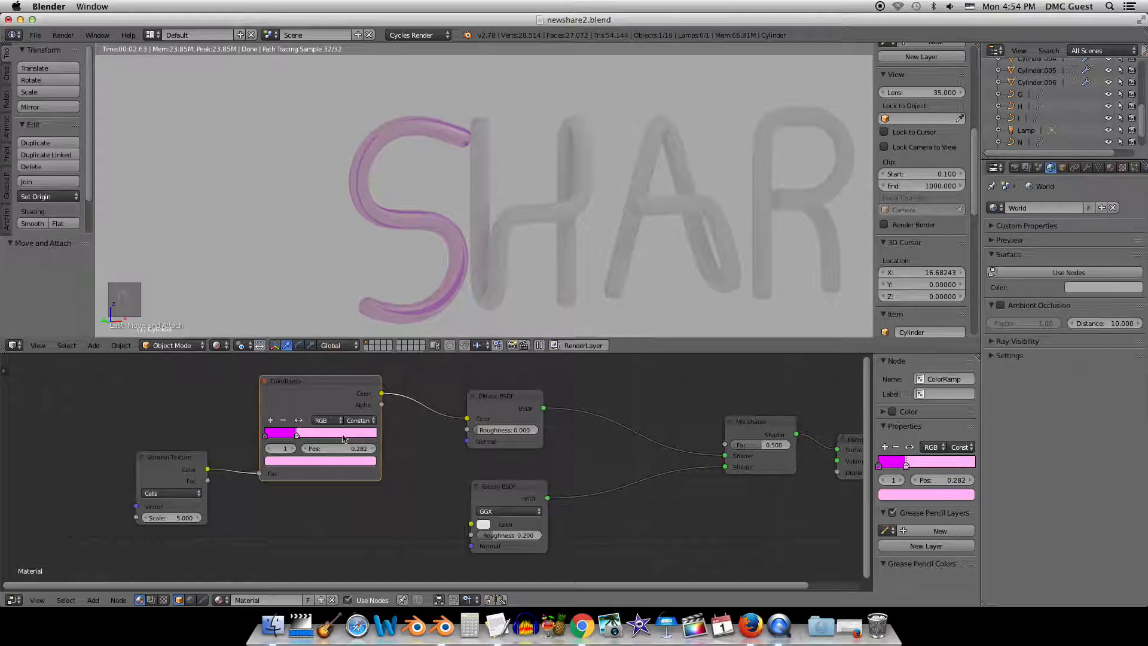
{"action": "left_click", "coordinate": [337, 437]}
{"action": "left_click", "coordinate": [271, 421]}
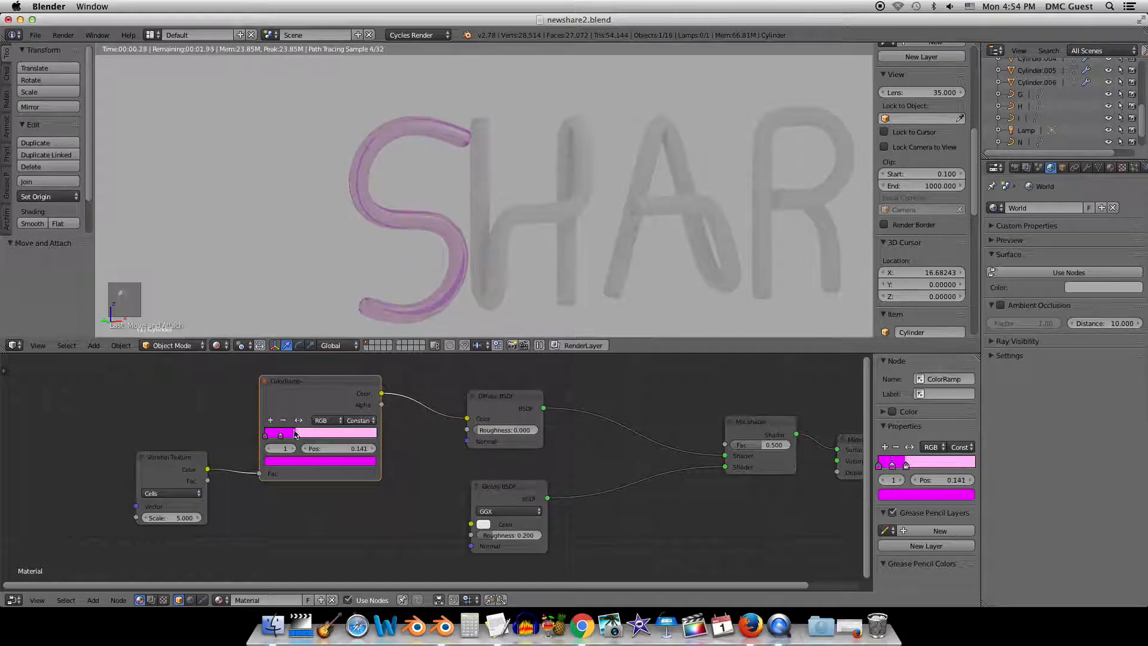
{"action": "left_click_drag", "start_coordinate": [281, 436], "coordinate": [331, 437]}
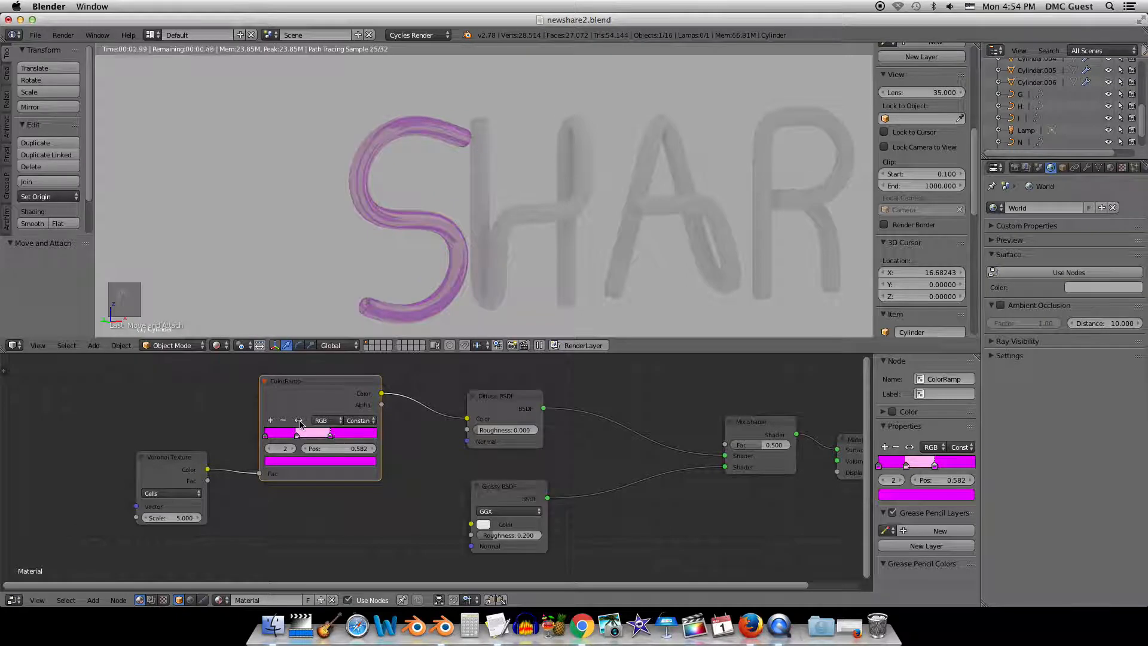
Add a fourth ColorRamp stop in white at position 0.705 and shift the second magenta stop slightly toward the start.
{"action": "left_click", "coordinate": [270, 420]}
{"action": "left_click_drag", "start_coordinate": [313, 436], "coordinate": [362, 435]}
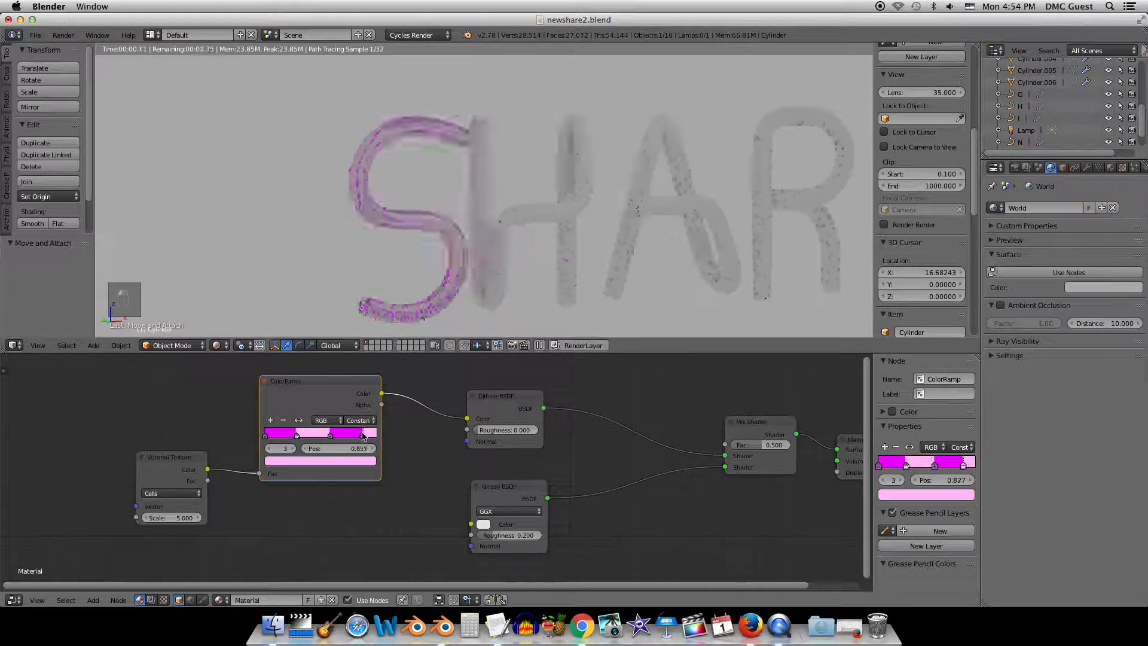
{"action": "left_click", "coordinate": [345, 462]}
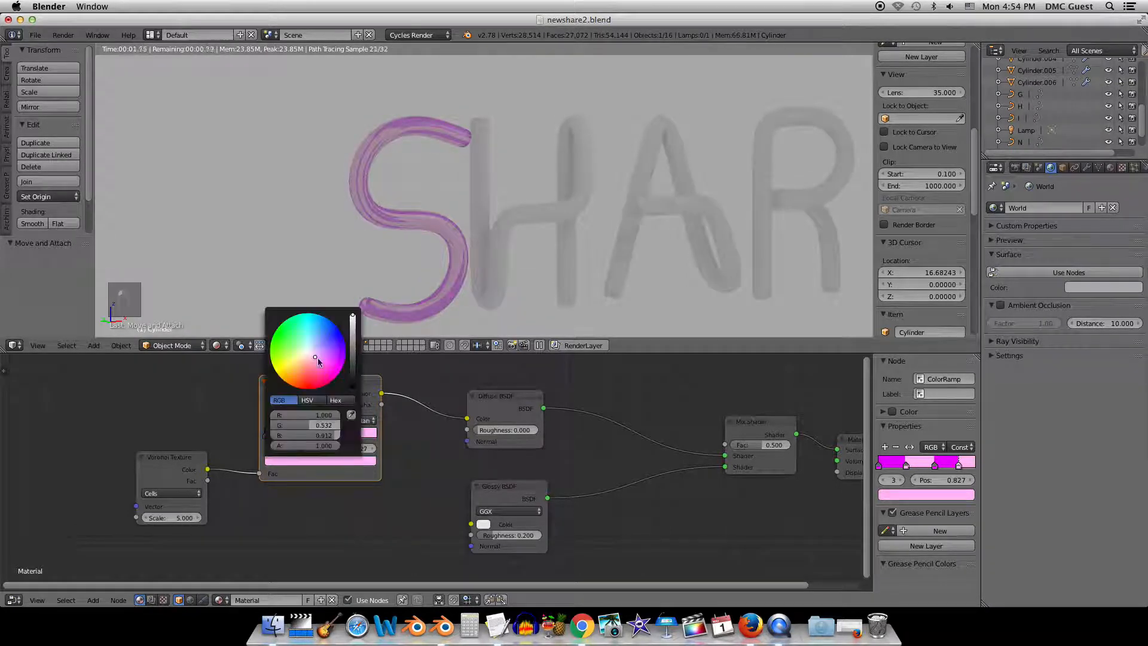
{"action": "left_click_drag", "start_coordinate": [316, 358], "coordinate": [308, 351]}
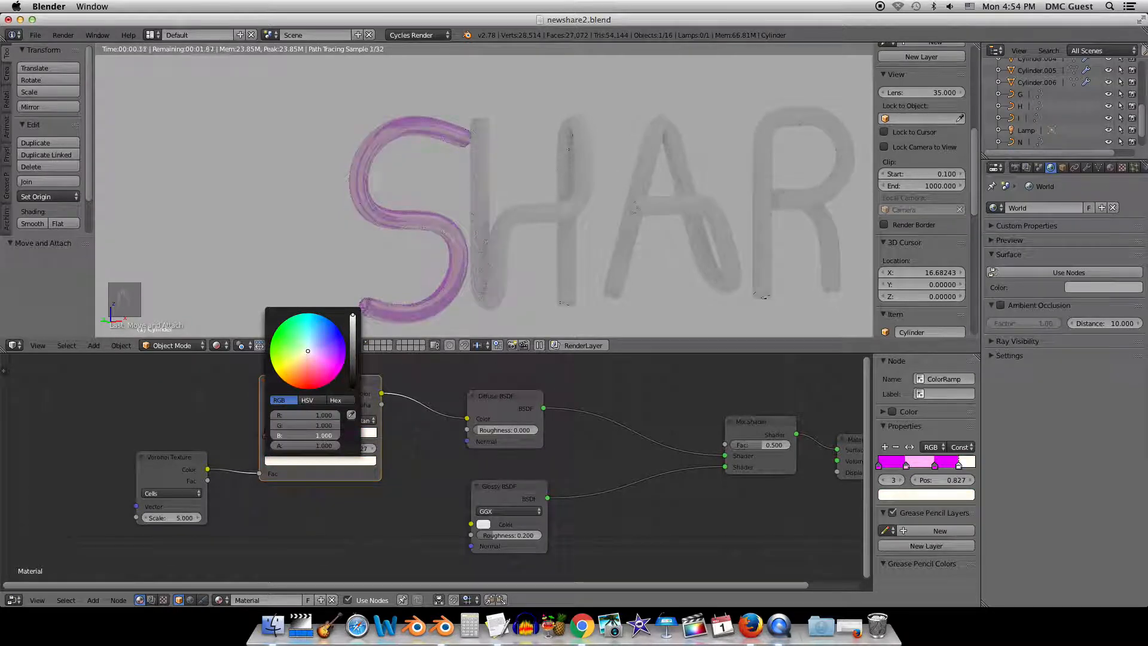
{"action": "left_click_drag", "start_coordinate": [330, 435], "coordinate": [344, 435]}
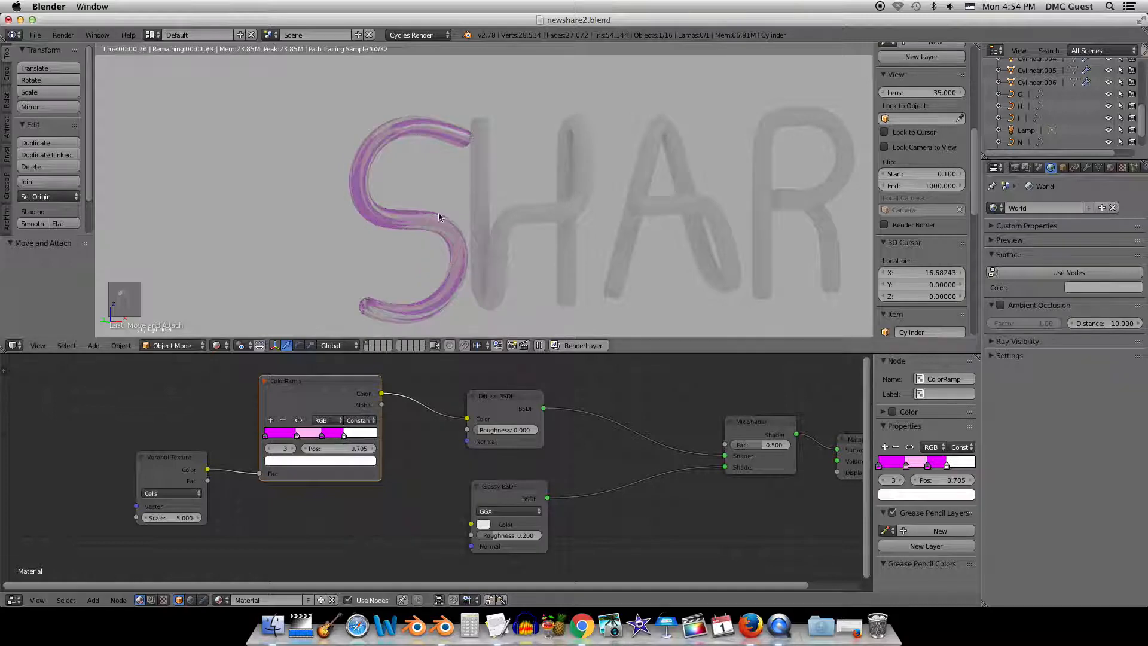
Try a Voronoi Texture scale of about 12, and set it back to 5.
{"action": "left_click", "coordinate": [184, 517]}
{"action": "key", "text": "Return"}
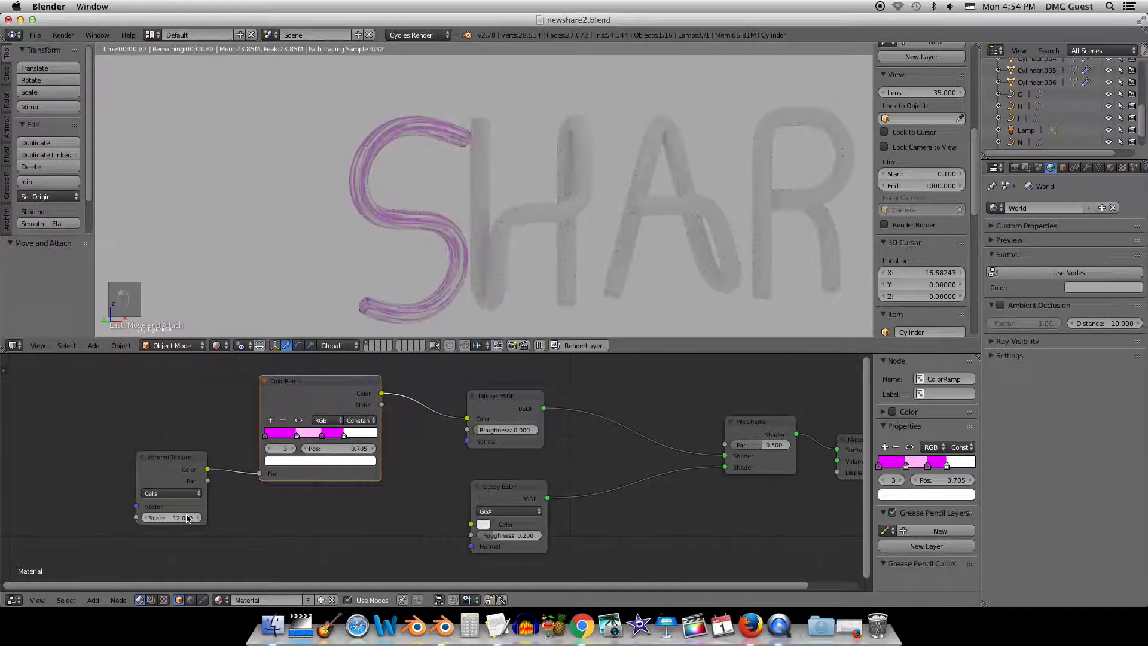
{"action": "left_click", "coordinate": [187, 518]}
{"action": "type", "text": "5"}
{"action": "key", "text": "Return"}
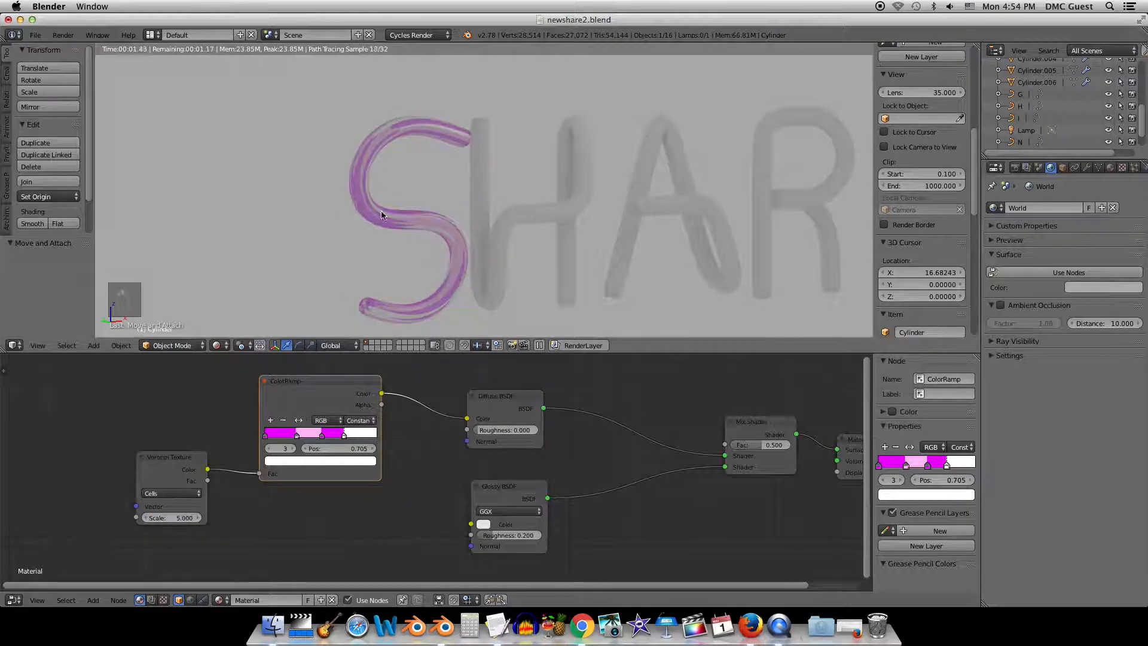
Add a Texture Coordinate node, try its Generated output on the Voronoi Texture's Vector input, and link the UV output instead.
{"action": "mouse_move", "coordinate": [364, 209]}
{"action": "middle_mouse_down"}
{"action": "mouse_move", "coordinate": [316, 211]}
{"action": "mouse_move", "coordinate": [354, 207]}
{"action": "middle_mouse_up"}
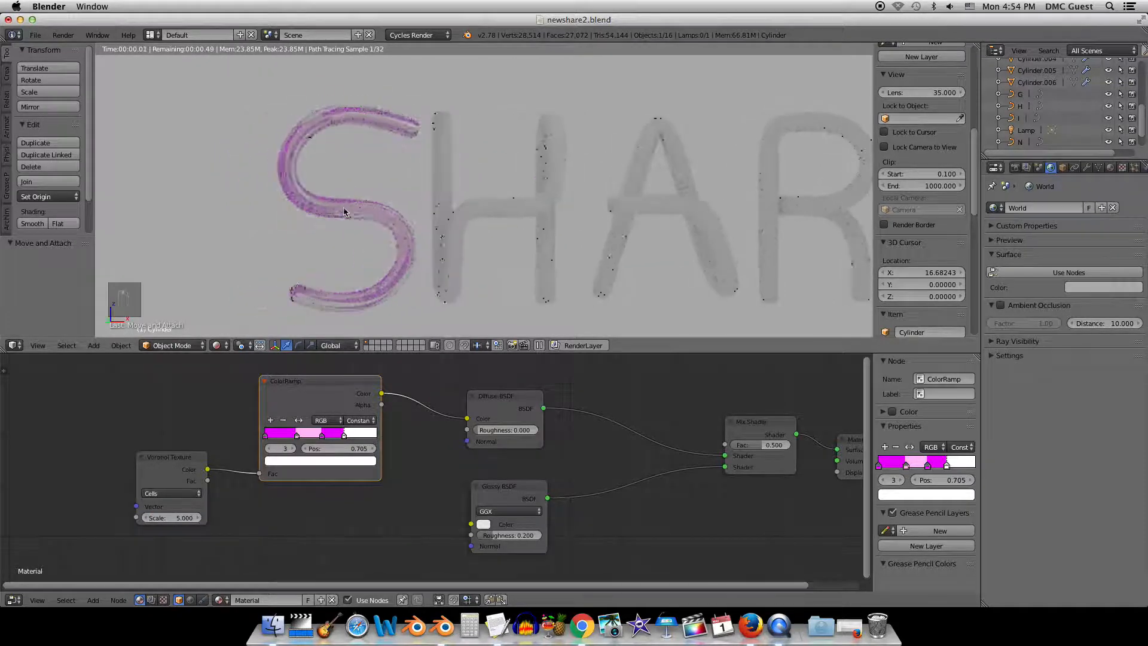
{"action": "scroll", "coordinate": [102, 430], "scroll_direction": "down", "scroll_amount": 1}
{"action": "middle_click_drag", "start_coordinate": [101, 430], "coordinate": [177, 455]}
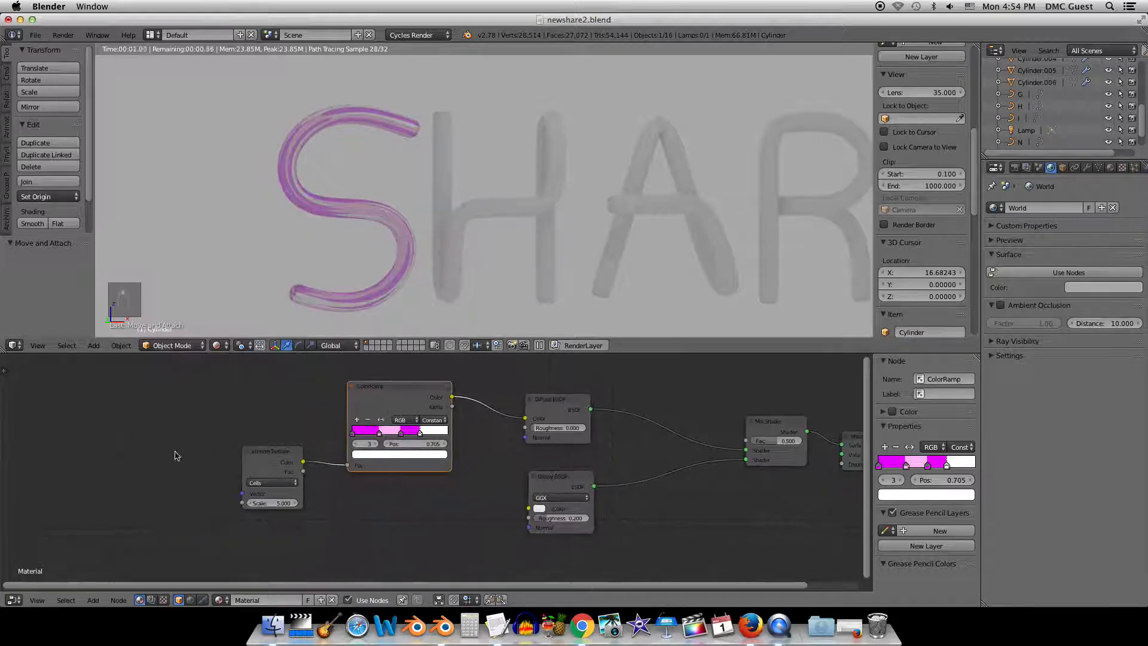
{"action": "left_click", "coordinate": [93, 600]}
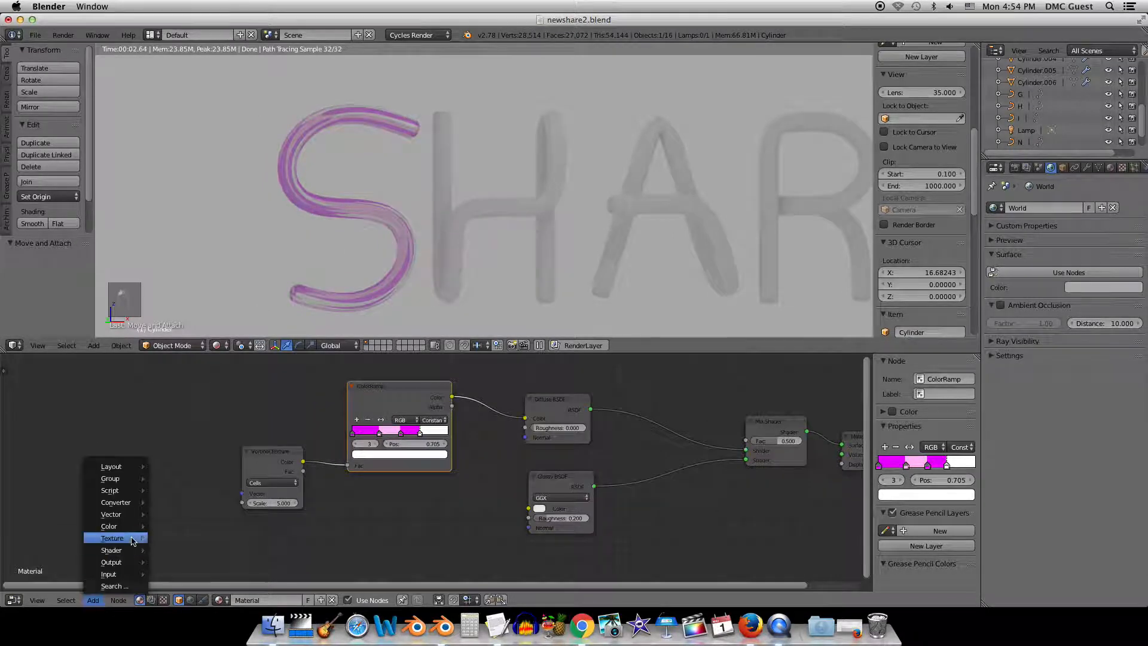
{"action": "mouse_move", "coordinate": [132, 541]}
{"action": "mouse_move", "coordinate": [125, 571]}
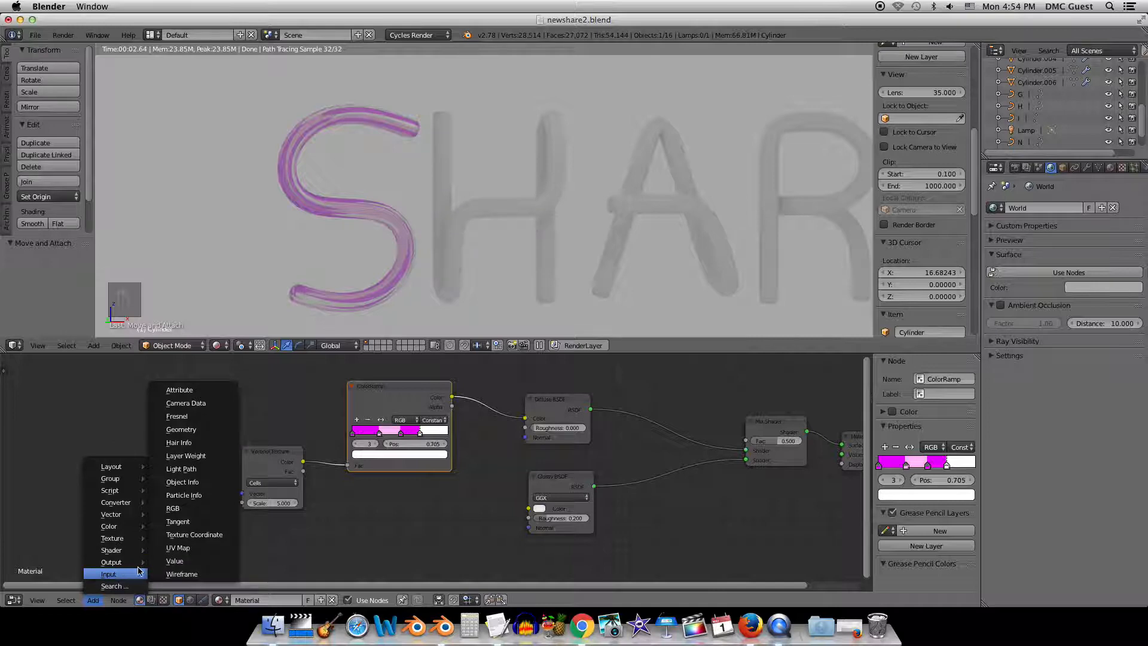
{"action": "left_click", "coordinate": [194, 534]}
{"action": "left_click", "coordinate": [156, 459]}
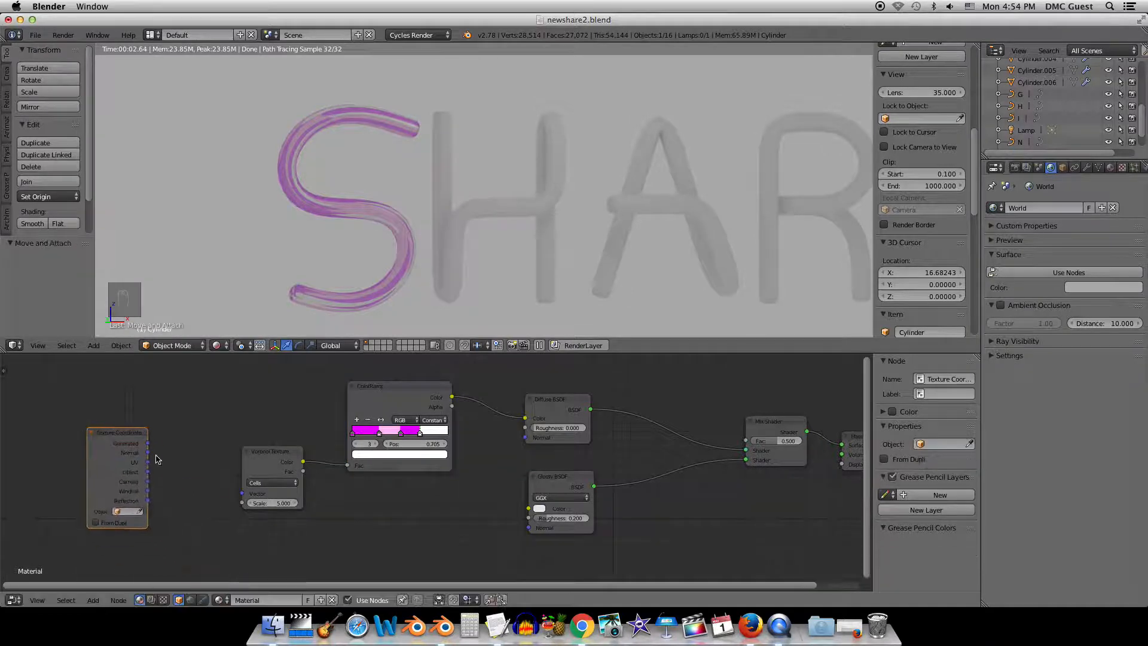
{"action": "left_click_drag", "start_coordinate": [148, 443], "coordinate": [241, 495]}
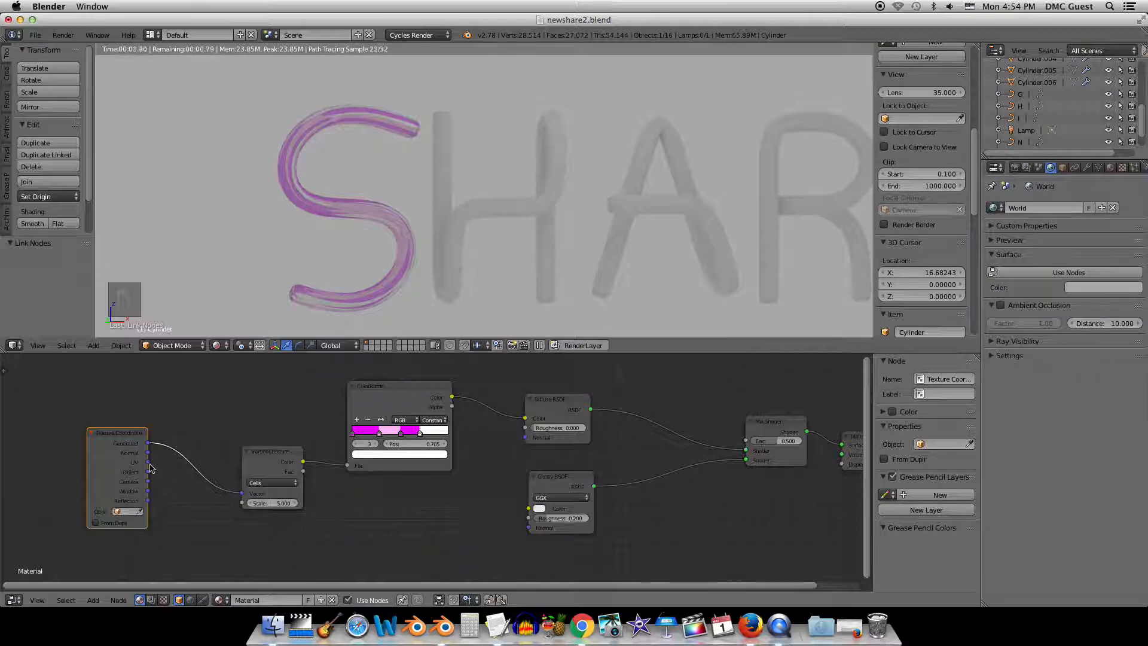
{"action": "left_click_drag", "start_coordinate": [147, 462], "coordinate": [241, 495]}
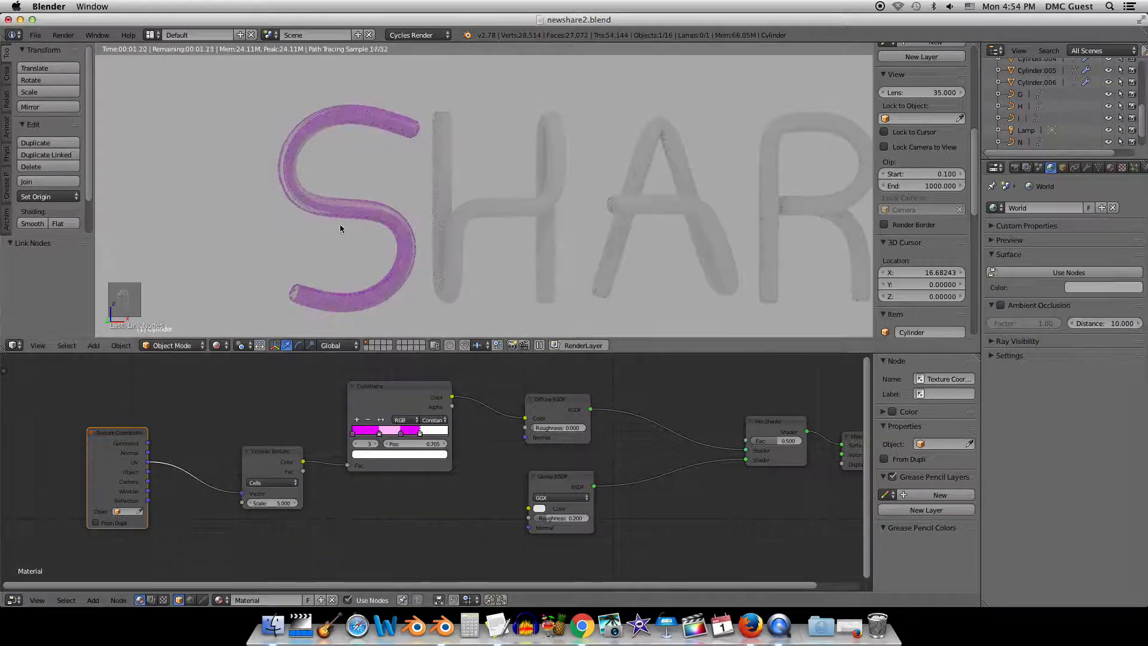
{"action": "middle_click_drag", "start_coordinate": [340, 223], "coordinate": [358, 225]}
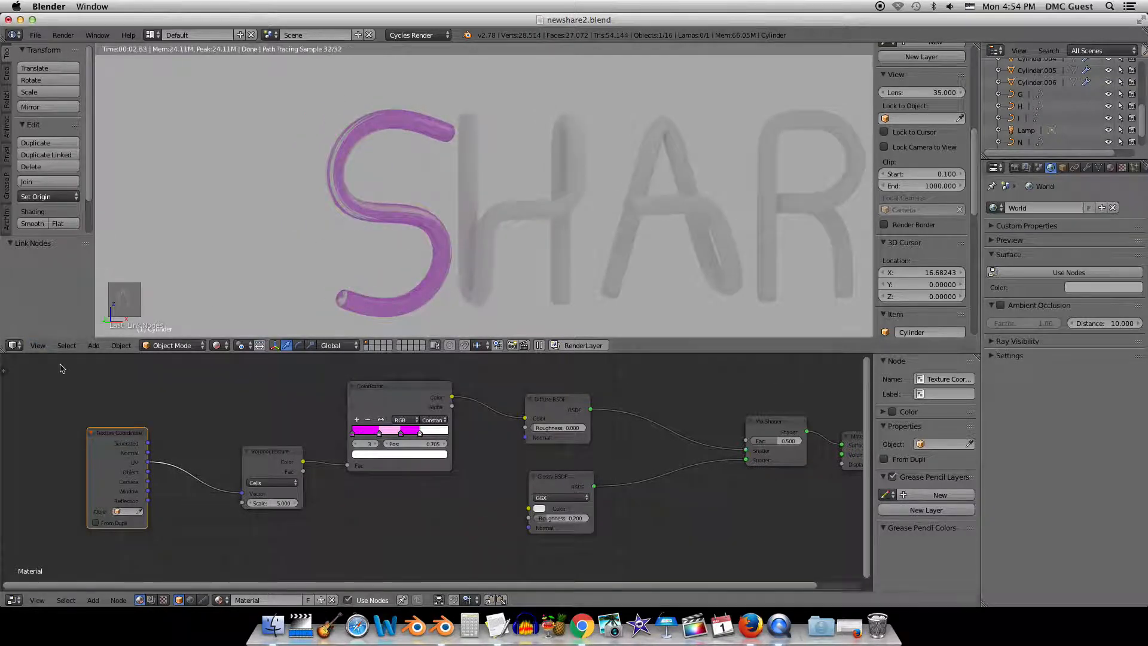
Examine the S cylinder's UV layout in the UV/Image Editor, and return to the rendered 3D view in Object Mode.
{"action": "key", "text": "shift+z"}
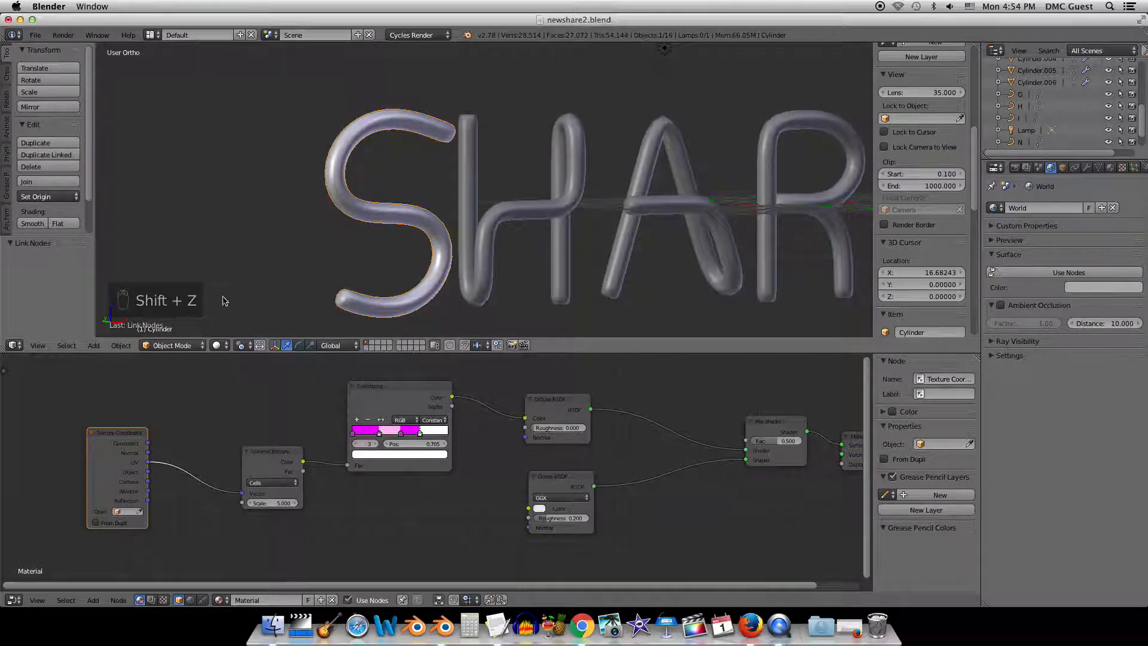
{"action": "key", "text": "Tab"}
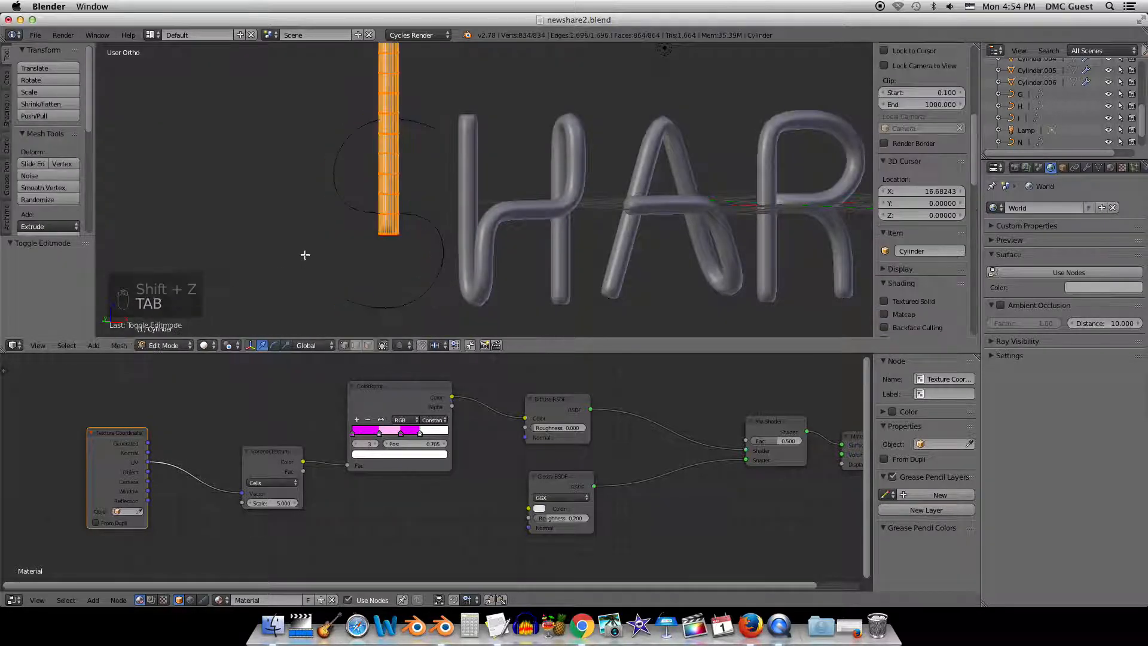
{"action": "left_click", "coordinate": [21, 345]}
{"action": "left_click", "coordinate": [57, 253]}
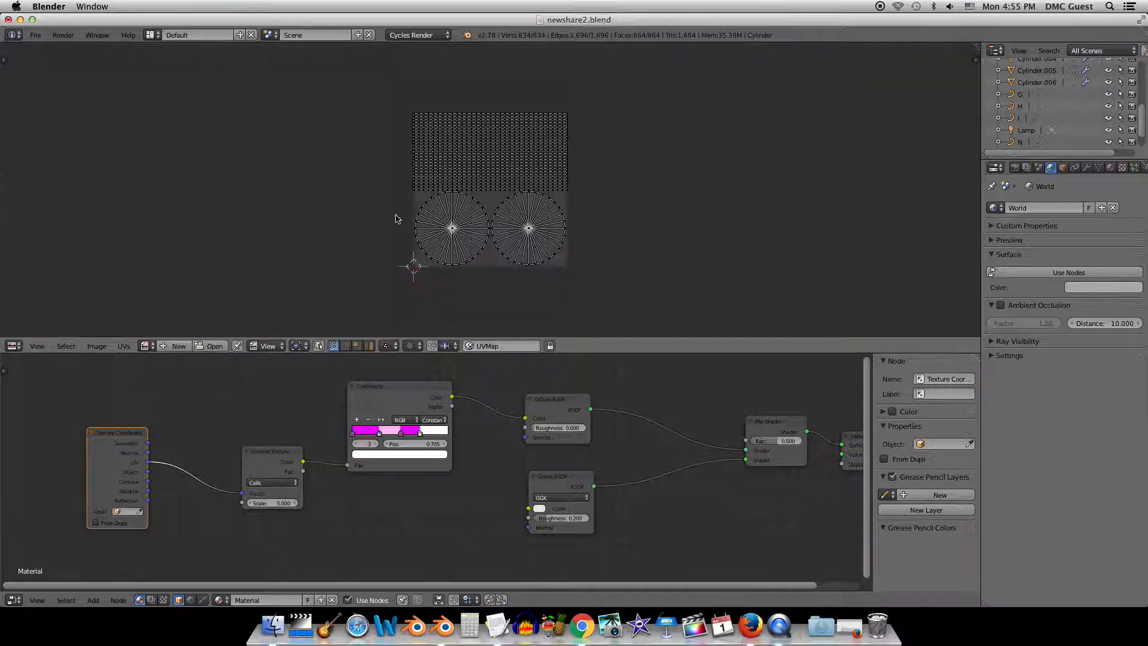
{"action": "scroll", "coordinate": [492, 223], "scroll_direction": "up", "scroll_amount": 3}
{"action": "scroll", "coordinate": [492, 223], "scroll_direction": "down", "scroll_amount": 3}
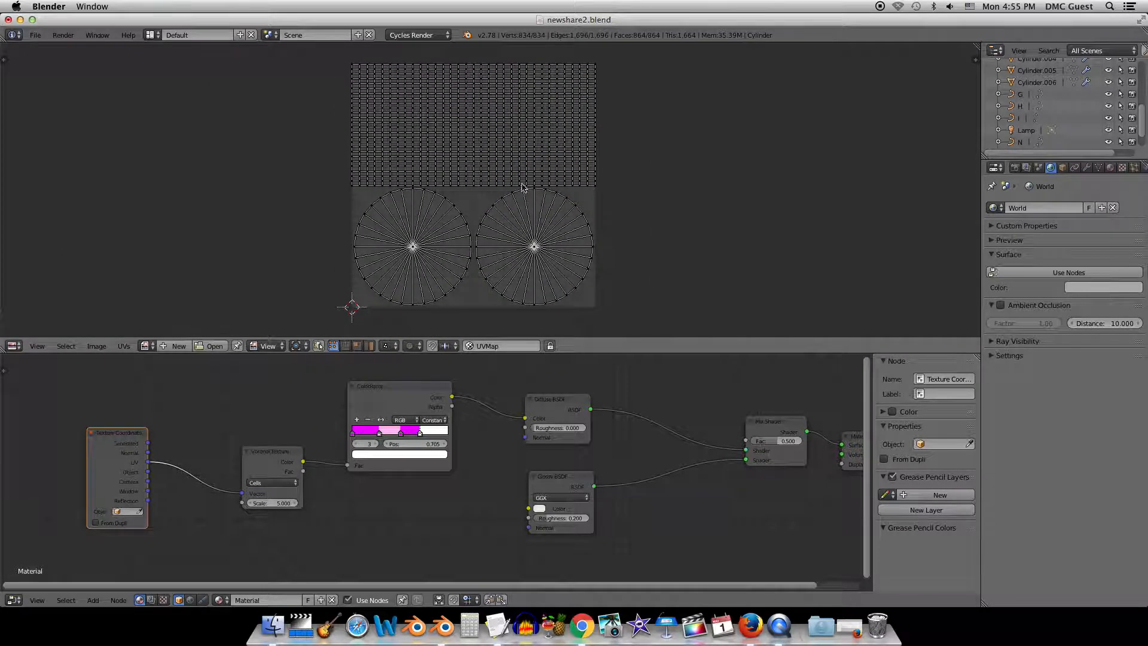
{"action": "left_click", "coordinate": [11, 347]}
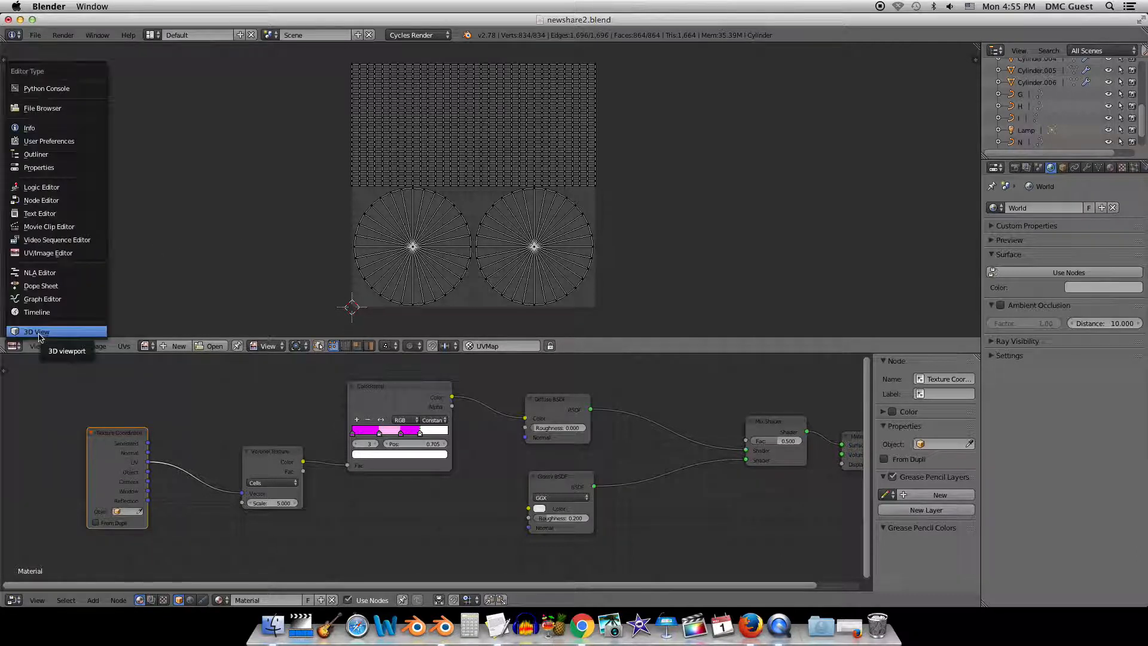
{"action": "left_click", "coordinate": [37, 332]}
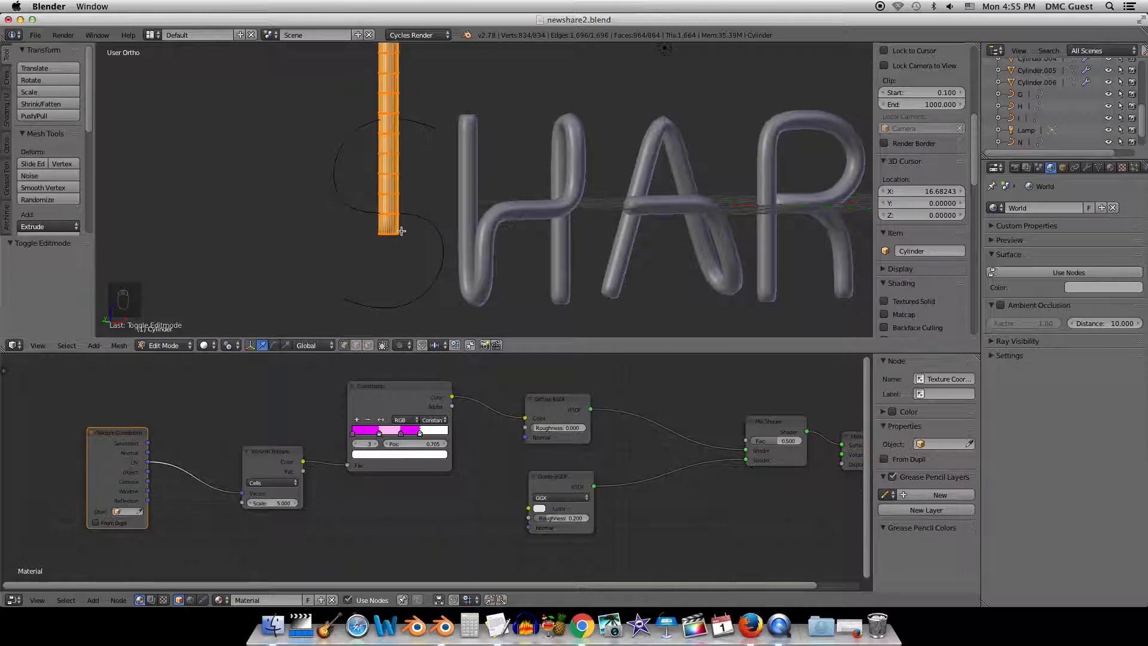
{"action": "key", "text": "Tab"}
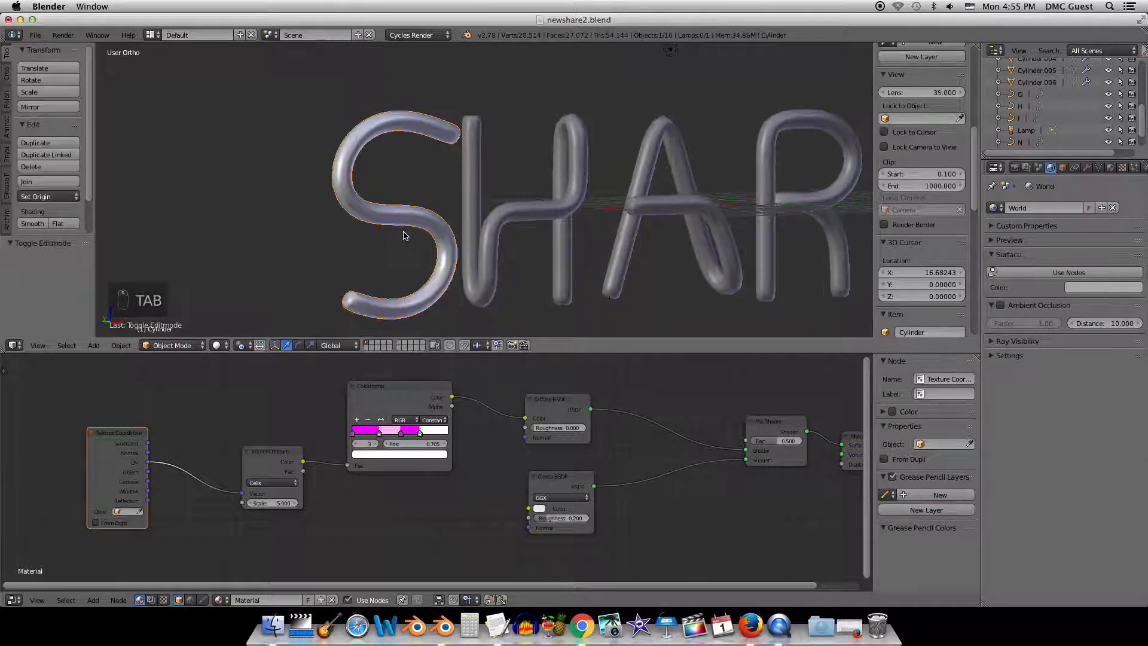
{"action": "key", "text": "shift+z"}
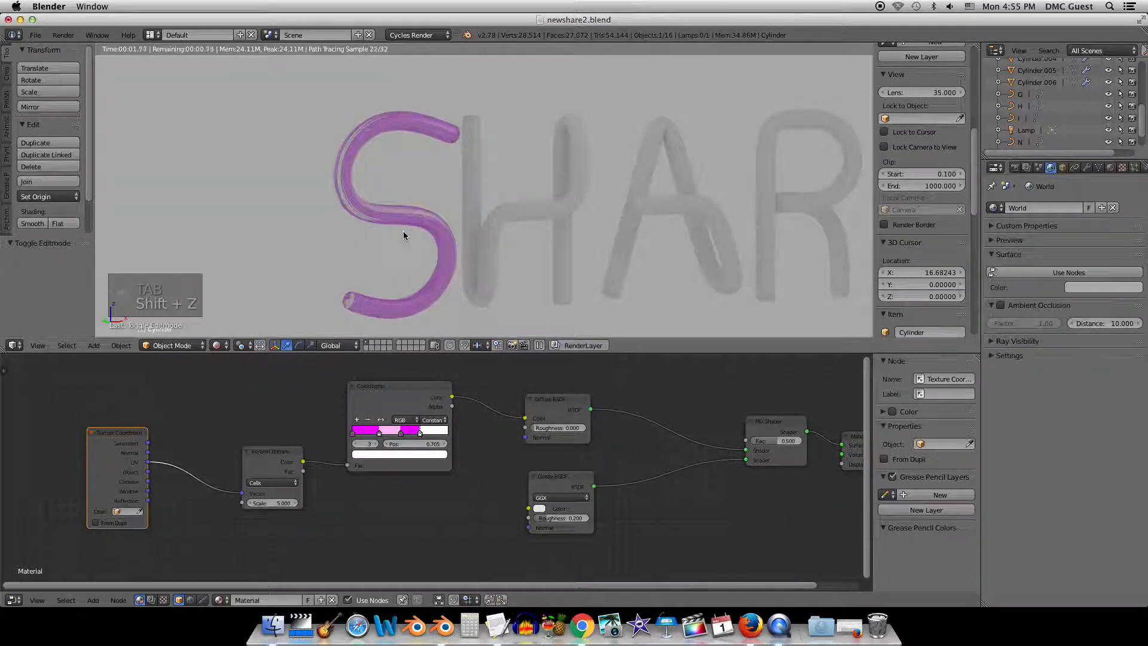
Spread the Texture Coordinate and Voronoi Texture nodes apart and insert a Mapping node into the link between them.
{"action": "left_click_drag", "start_coordinate": [138, 432], "coordinate": [98, 436]}
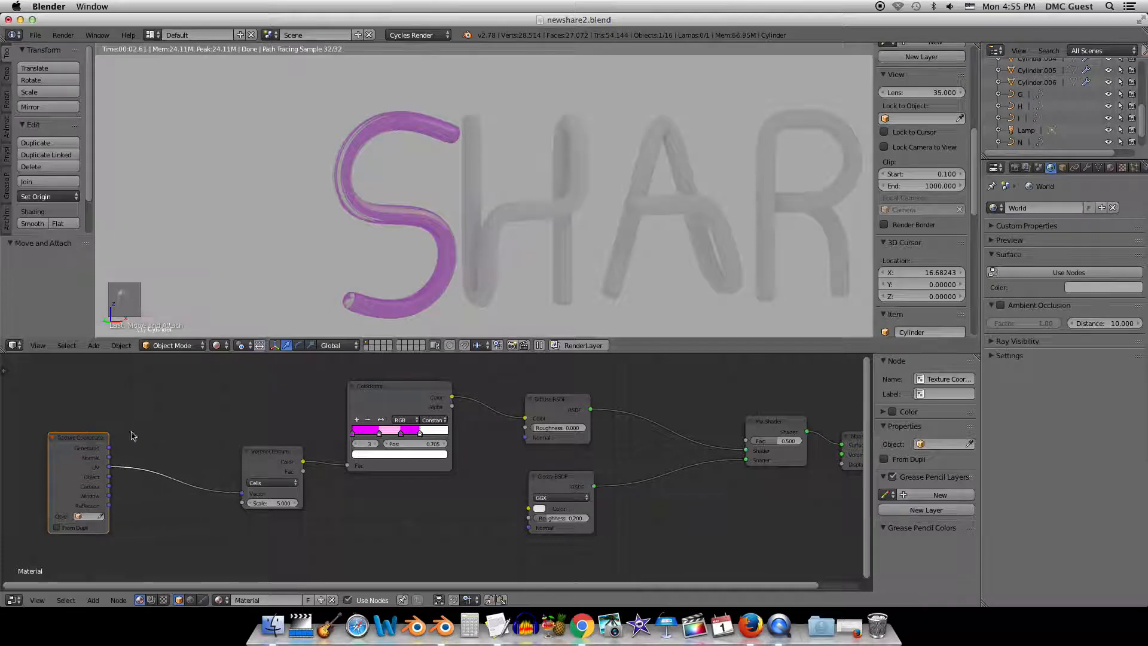
{"action": "left_click_drag", "start_coordinate": [277, 454], "coordinate": [202, 450]}
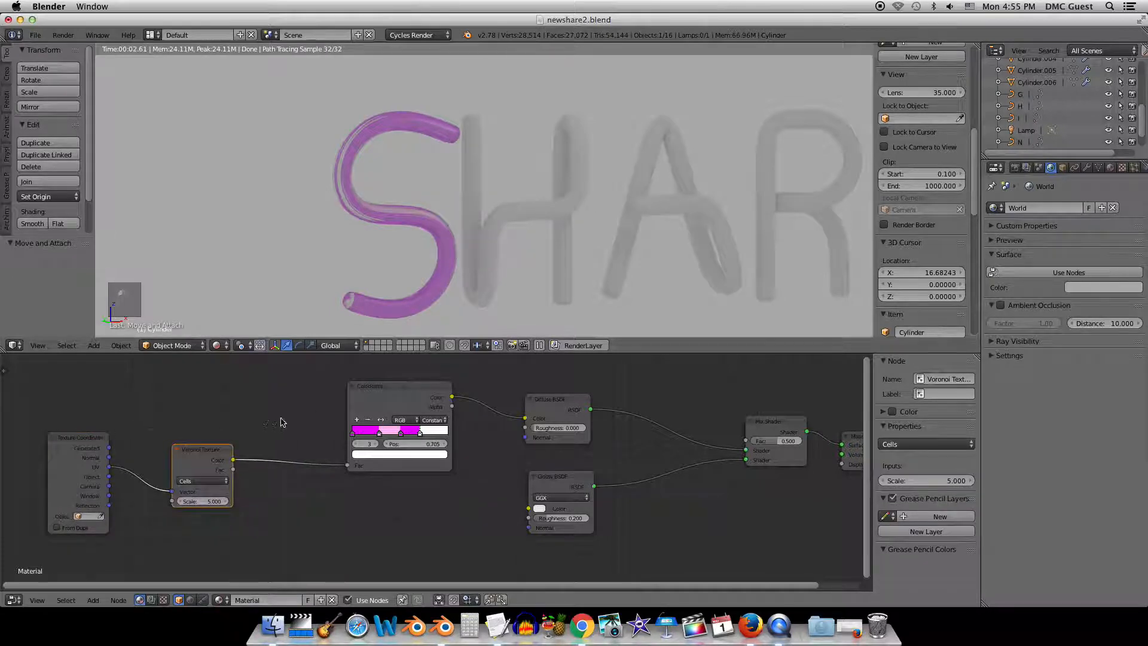
{"action": "scroll", "coordinate": [323, 420], "scroll_direction": "left", "scroll_amount": 5}
{"action": "left_click_drag", "start_coordinate": [206, 436], "coordinate": [138, 439]}
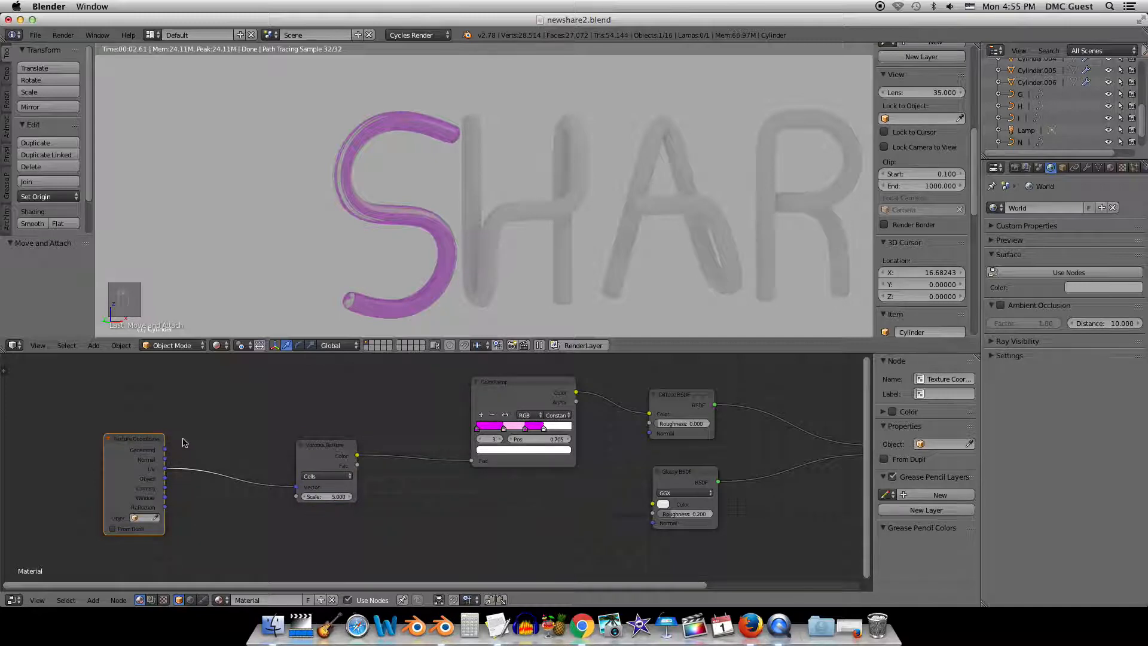
{"action": "scroll", "coordinate": [183, 443], "scroll_direction": "down", "scroll_amount": 1}
{"action": "left_click_drag", "start_coordinate": [144, 442], "coordinate": [92, 444]}
{"action": "left_click", "coordinate": [93, 600]}
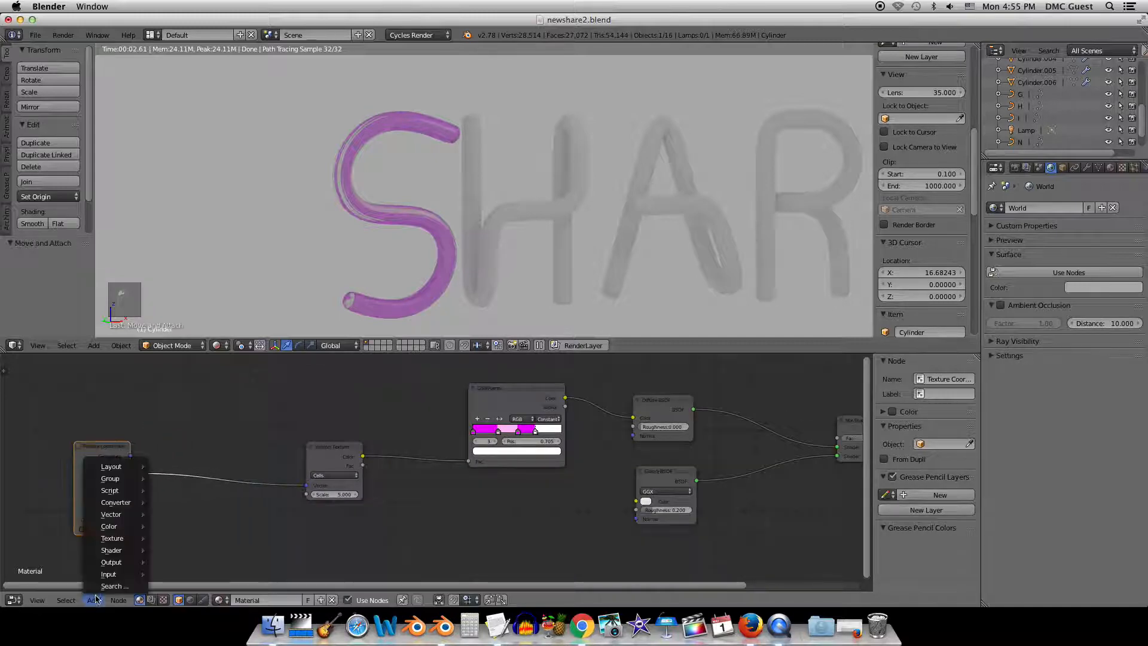
{"action": "mouse_move", "coordinate": [129, 518]}
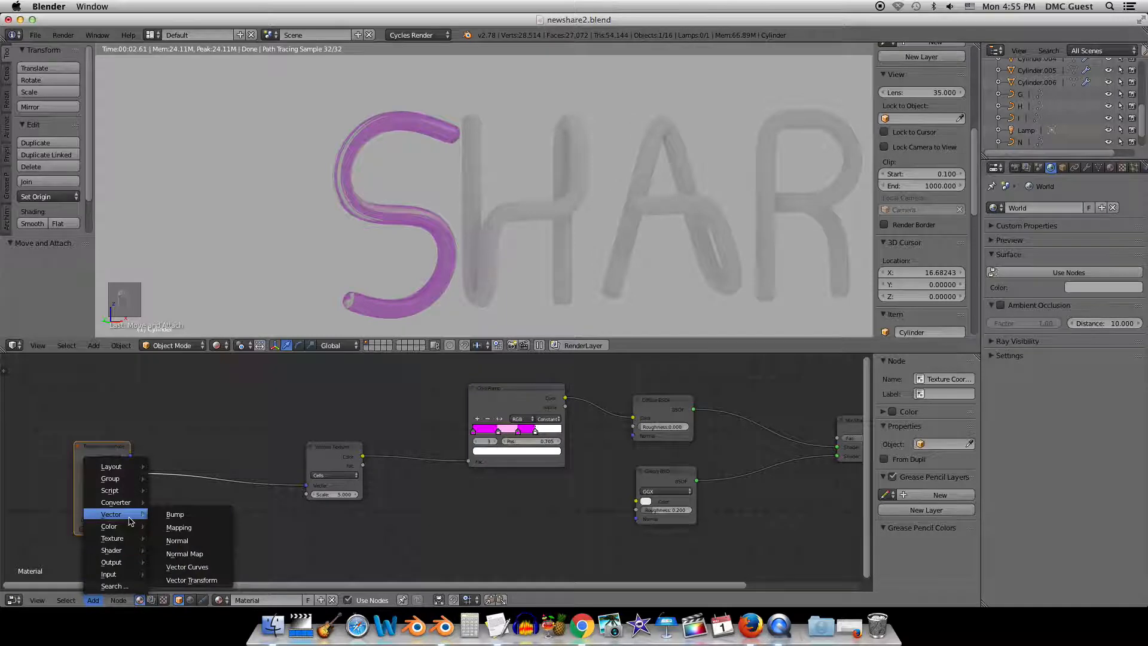
{"action": "left_click", "coordinate": [178, 527]}
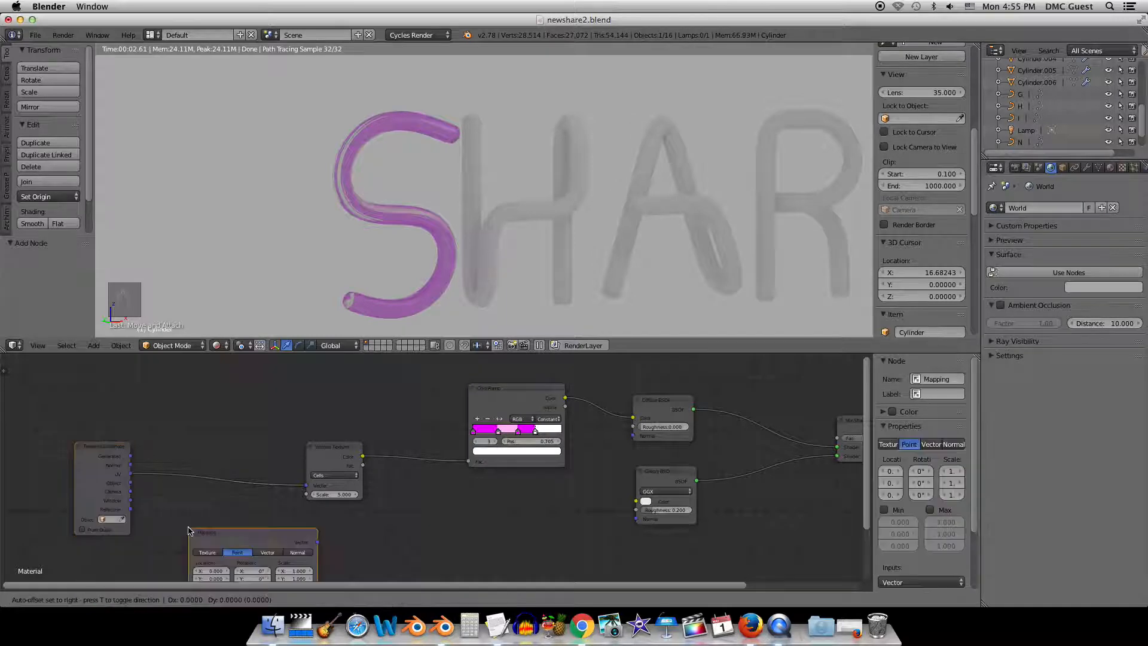
{"action": "left_click", "coordinate": [161, 441]}
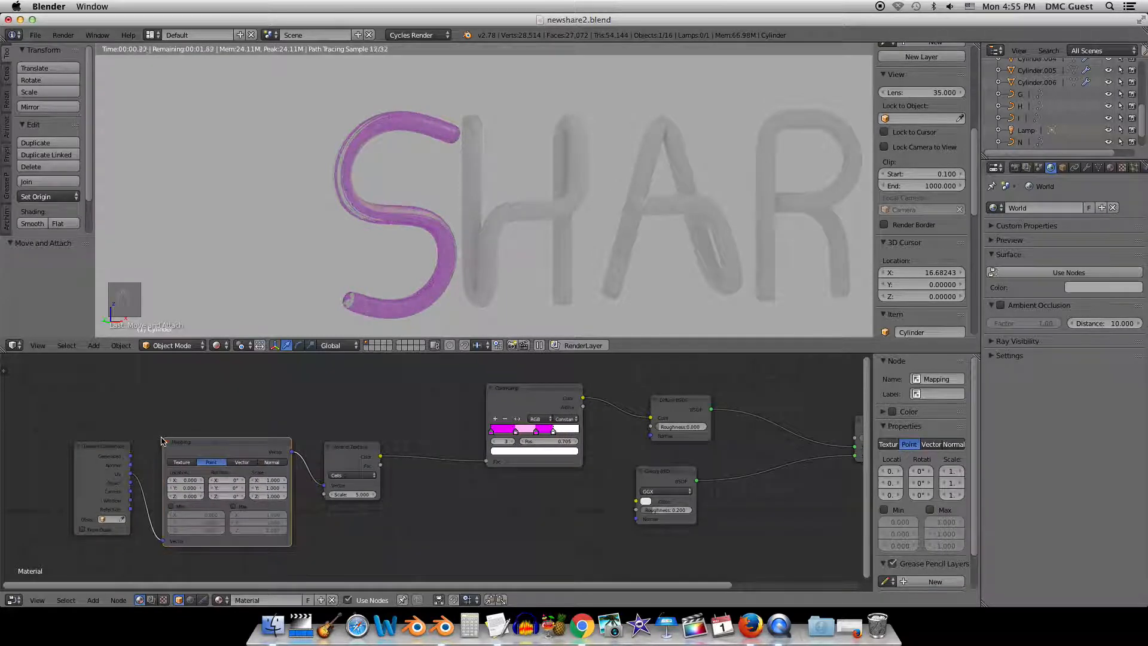
Set the Mapping node's X rotation to about 13° and check the pattern on the rendered S.
{"action": "left_click_drag", "start_coordinate": [225, 480], "coordinate": [233, 480]}
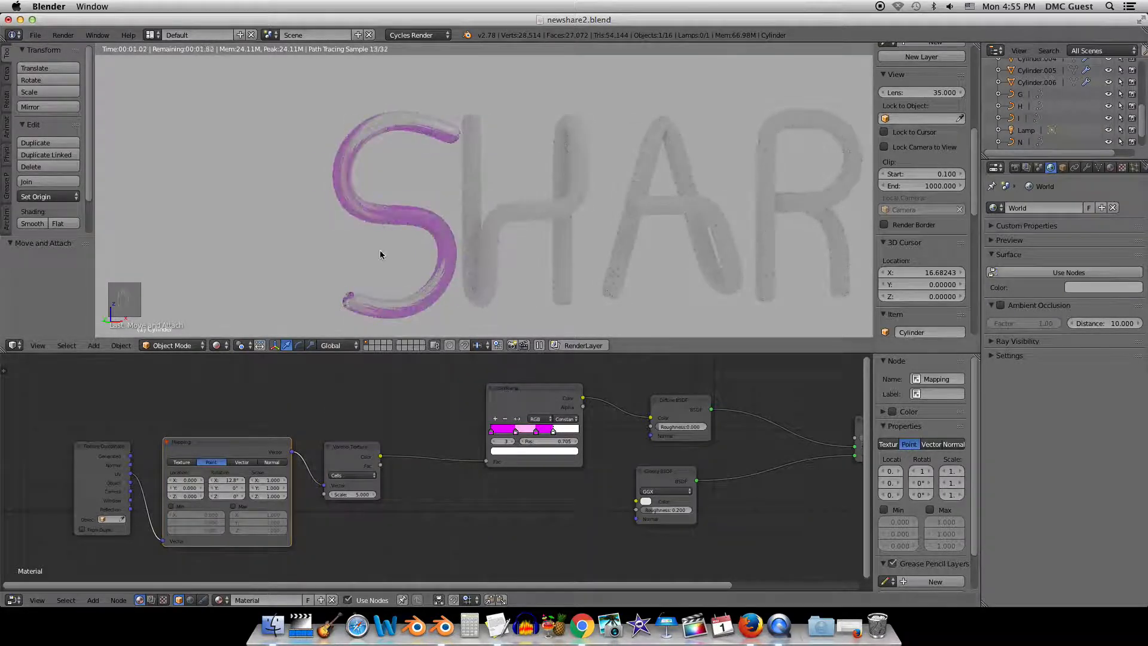
{"action": "scroll", "coordinate": [387, 260], "scroll_direction": "up", "scroll_amount": 3}
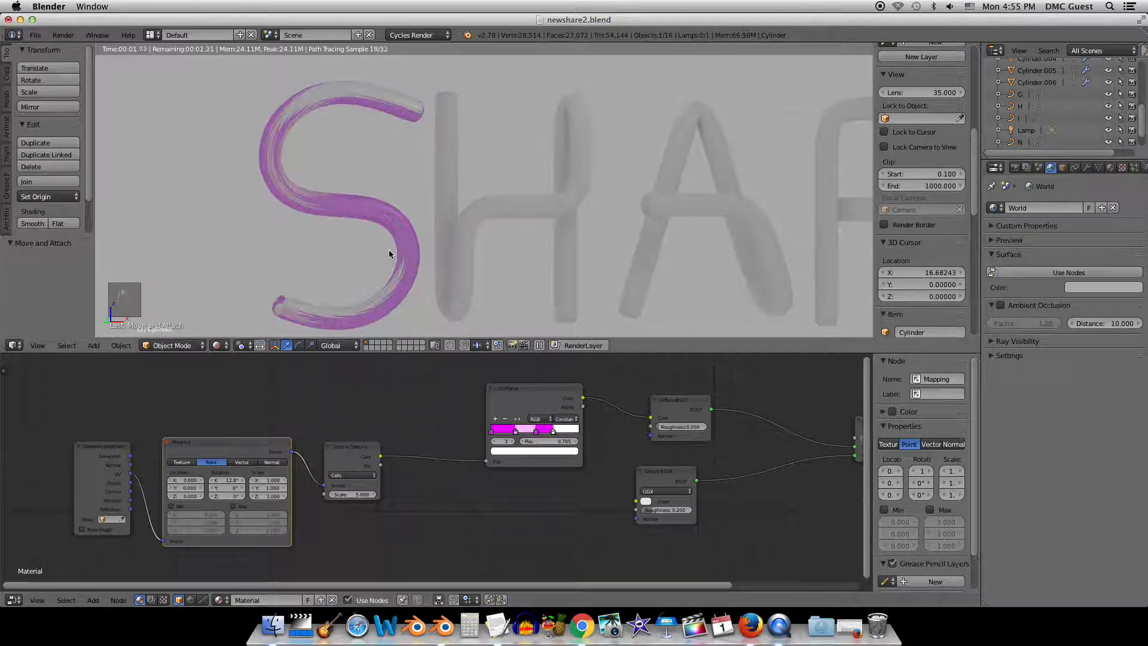
{"action": "scroll", "coordinate": [389, 249], "scroll_direction": "down", "scroll_amount": 2}
{"action": "middle_click_drag", "start_coordinate": [377, 252], "coordinate": [366, 253]}
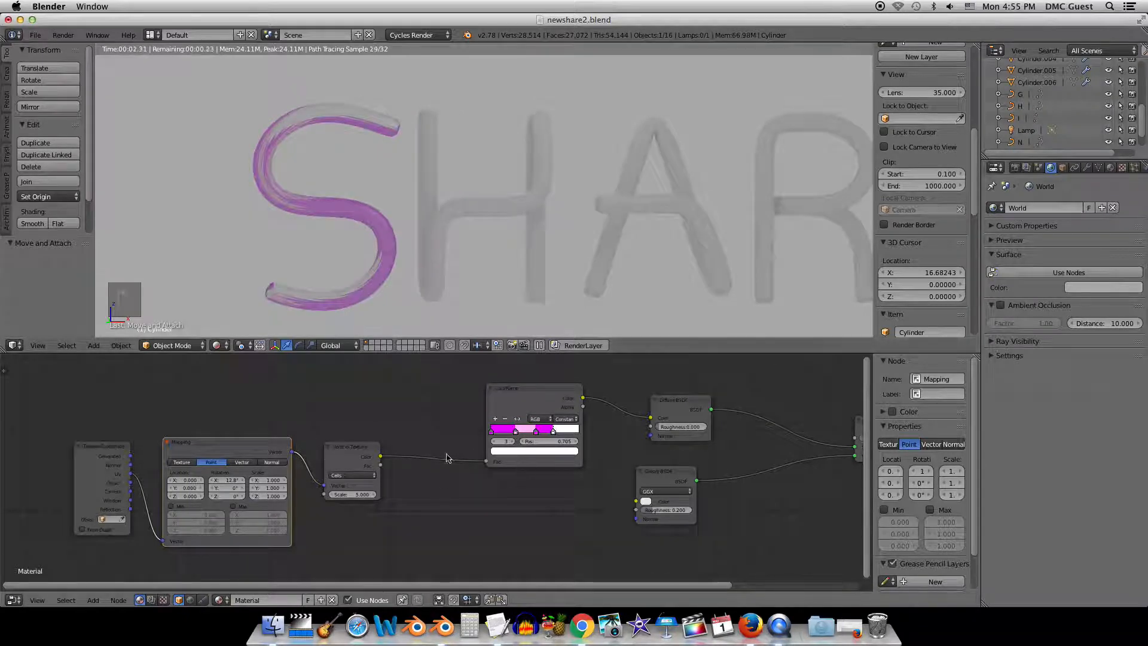
Set the Voronoi Texture's Scale to 8 and check the pattern on the rendered S.
{"action": "left_click", "coordinate": [356, 495]}
{"action": "type", "text": "8"}
{"action": "key", "text": "Return"}
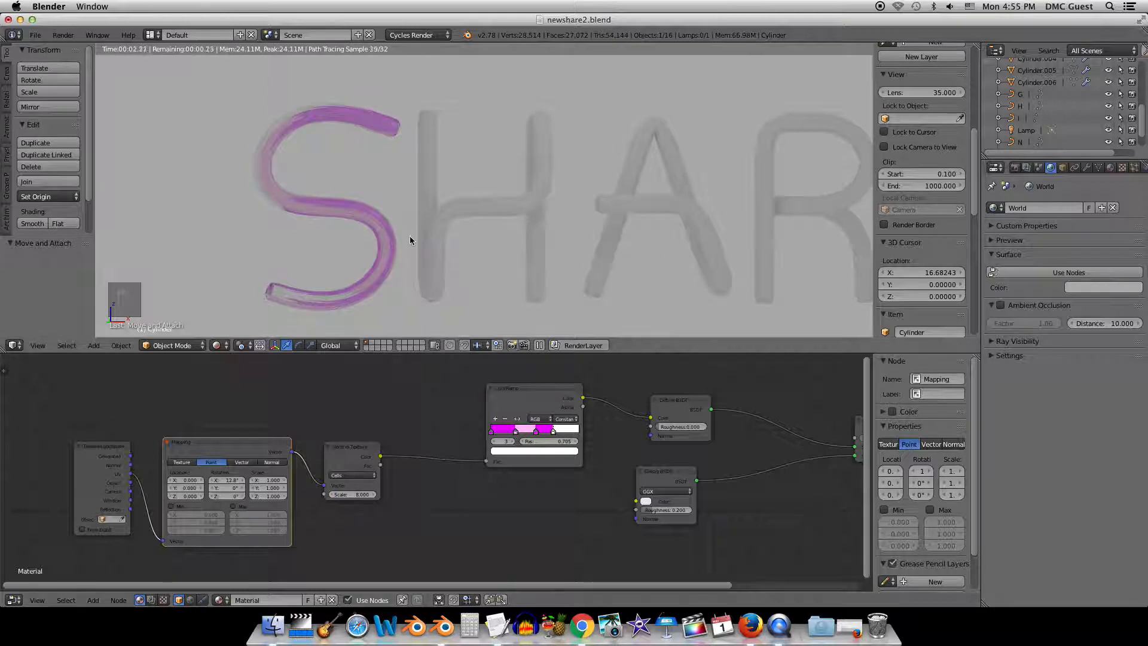
{"action": "middle_click_drag", "start_coordinate": [410, 231], "coordinate": [426, 242]}
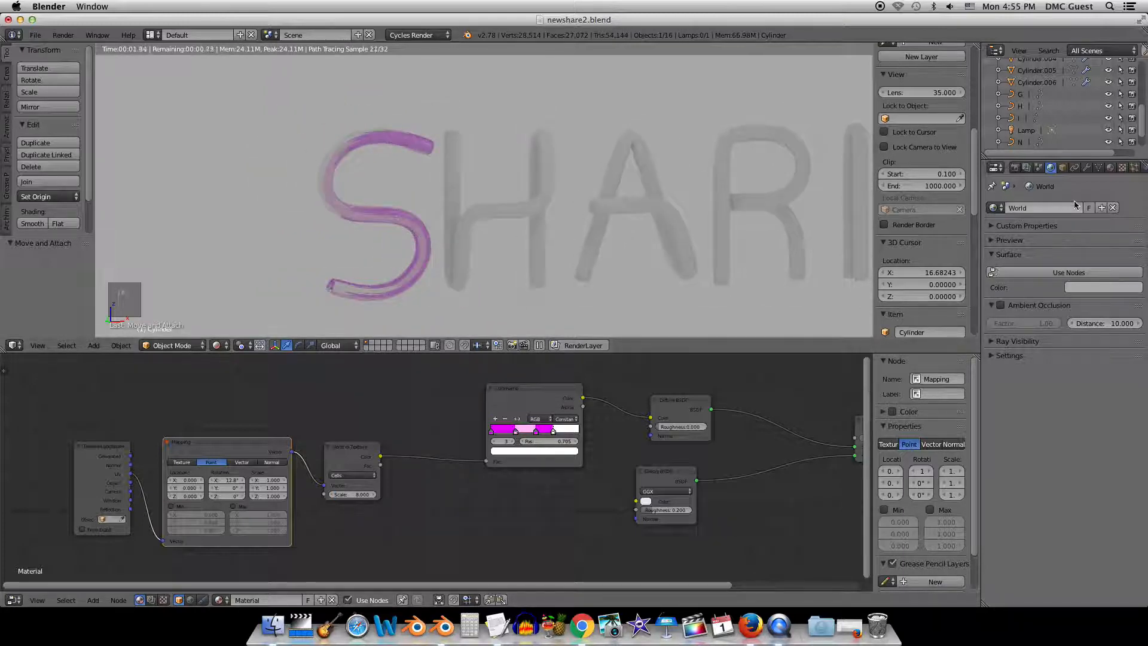
Rename the S cylinder's material as PinkCells.
{"action": "left_click", "coordinate": [1110, 168]}
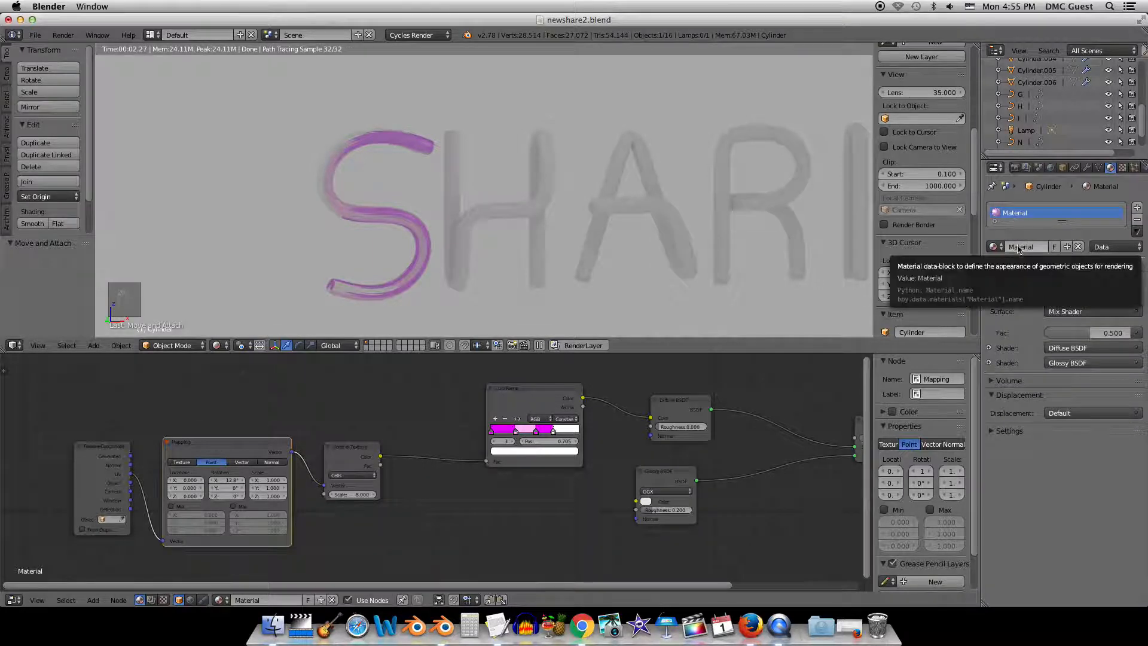
{"action": "left_click", "coordinate": [1023, 248]}
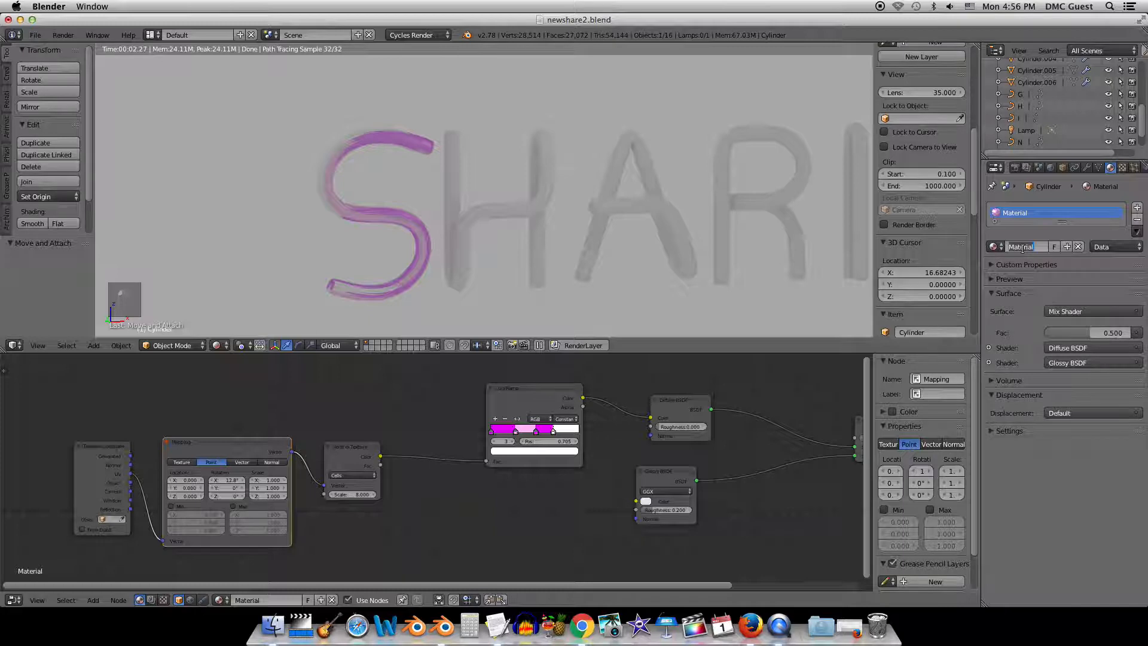
{"action": "type", "text": "PinkCells"}
{"action": "key", "text": "Return"}
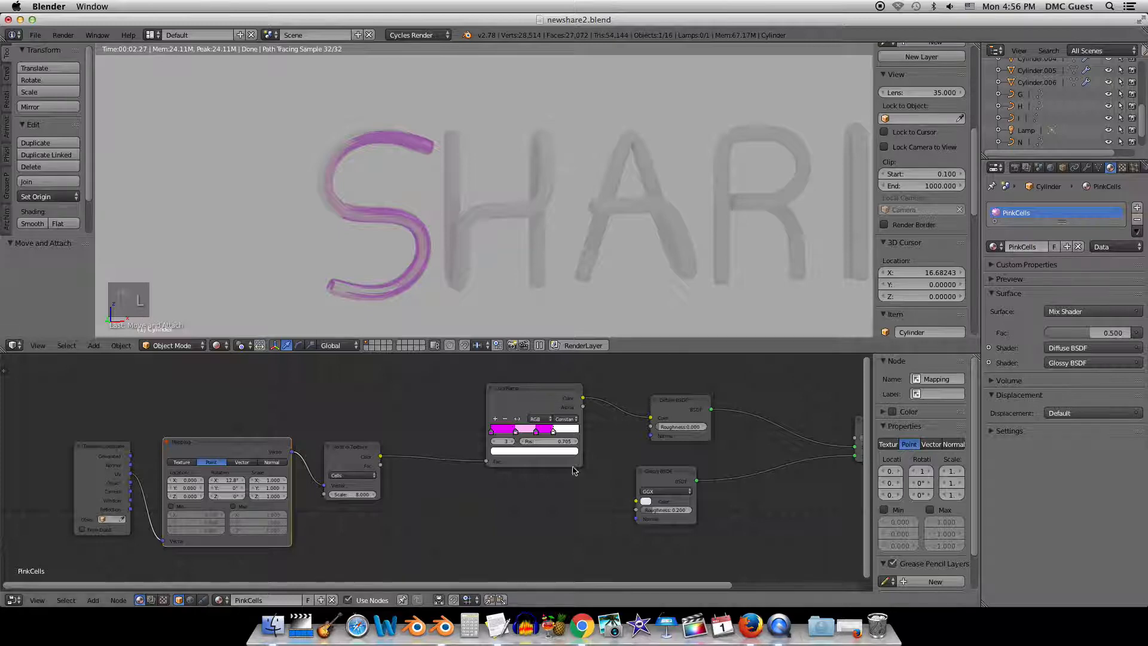
Make room between the ColorRamp and Glossy BSDF nodes and link the ColorRamp's Color output to the Glossy BSDF's Color input.
{"action": "middle_click_drag", "start_coordinate": [572, 469], "coordinate": [453, 459]}
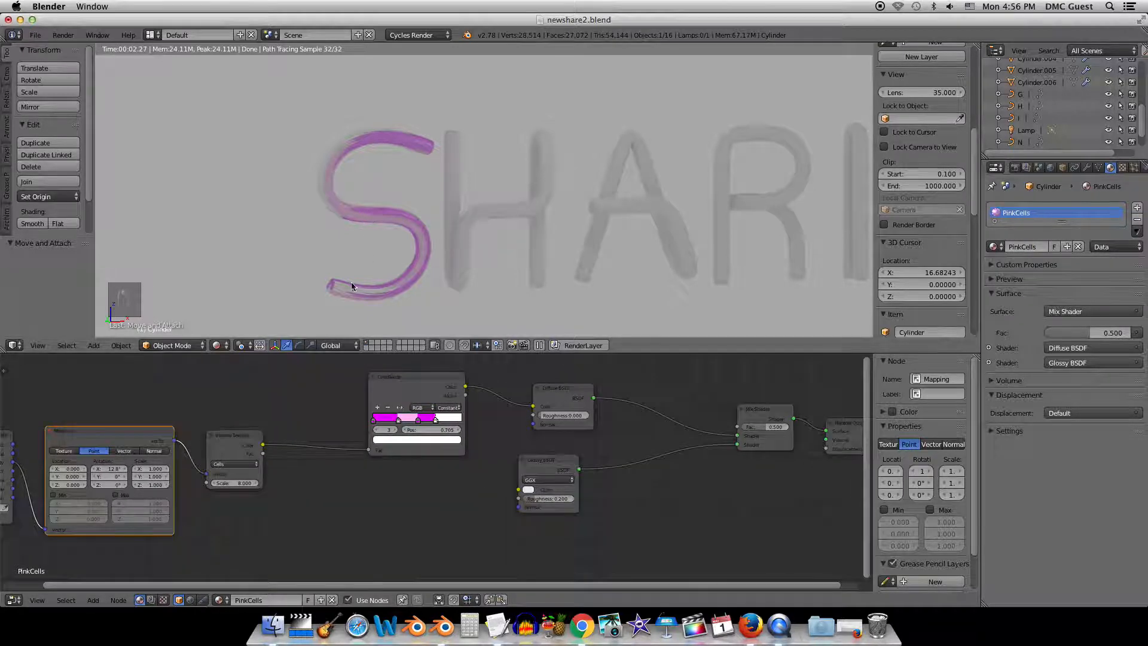
{"action": "left_click", "coordinate": [426, 377]}
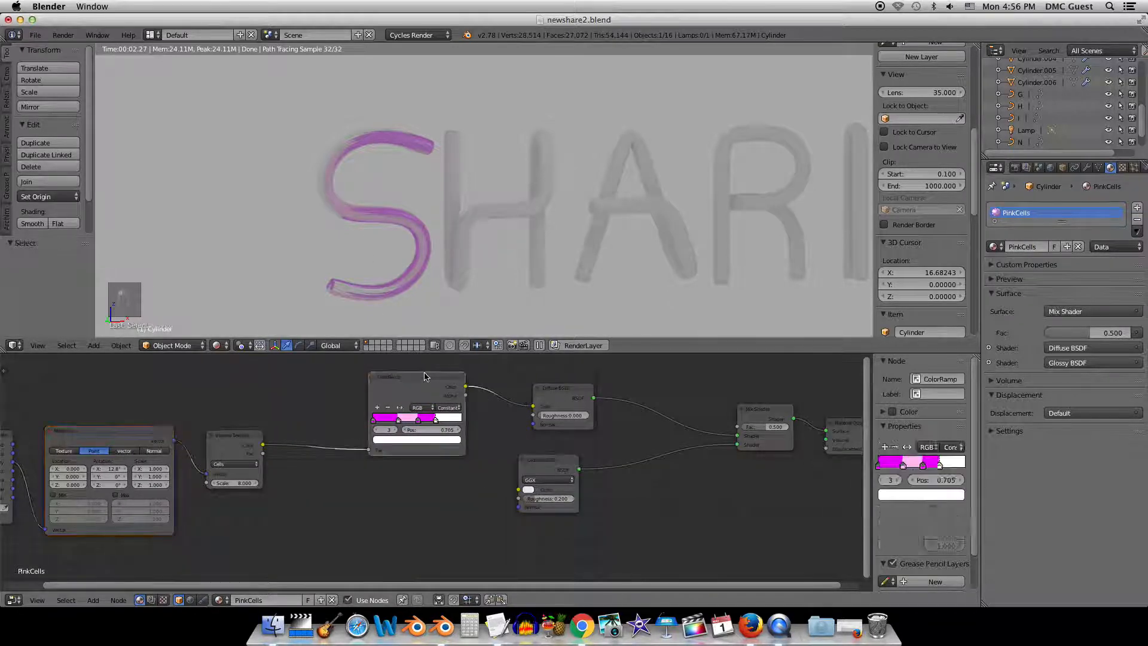
{"action": "left_click_drag", "start_coordinate": [426, 376], "coordinate": [405, 379]}
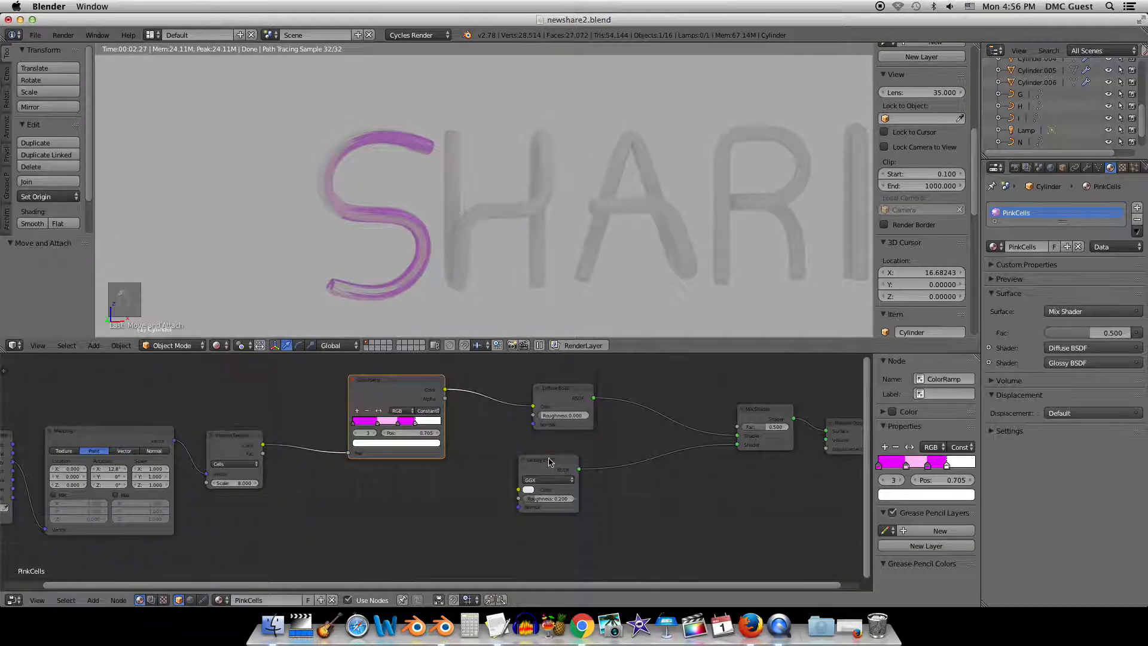
{"action": "left_click_drag", "start_coordinate": [521, 459], "coordinate": [530, 466]}
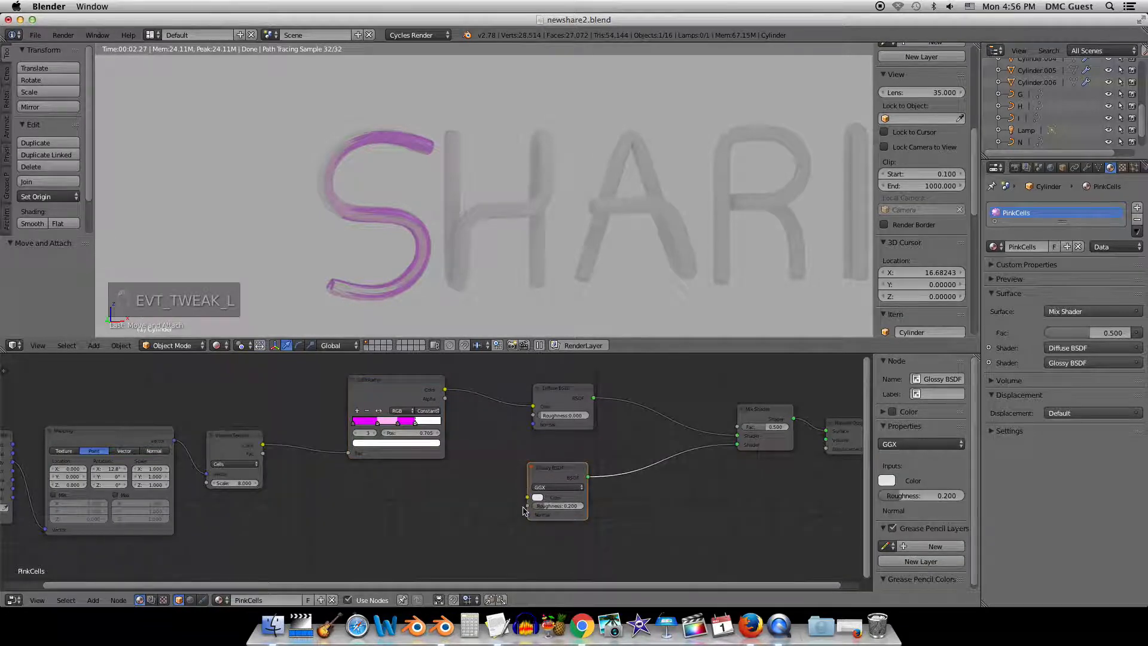
{"action": "left_click_drag", "start_coordinate": [446, 391], "coordinate": [526, 501]}
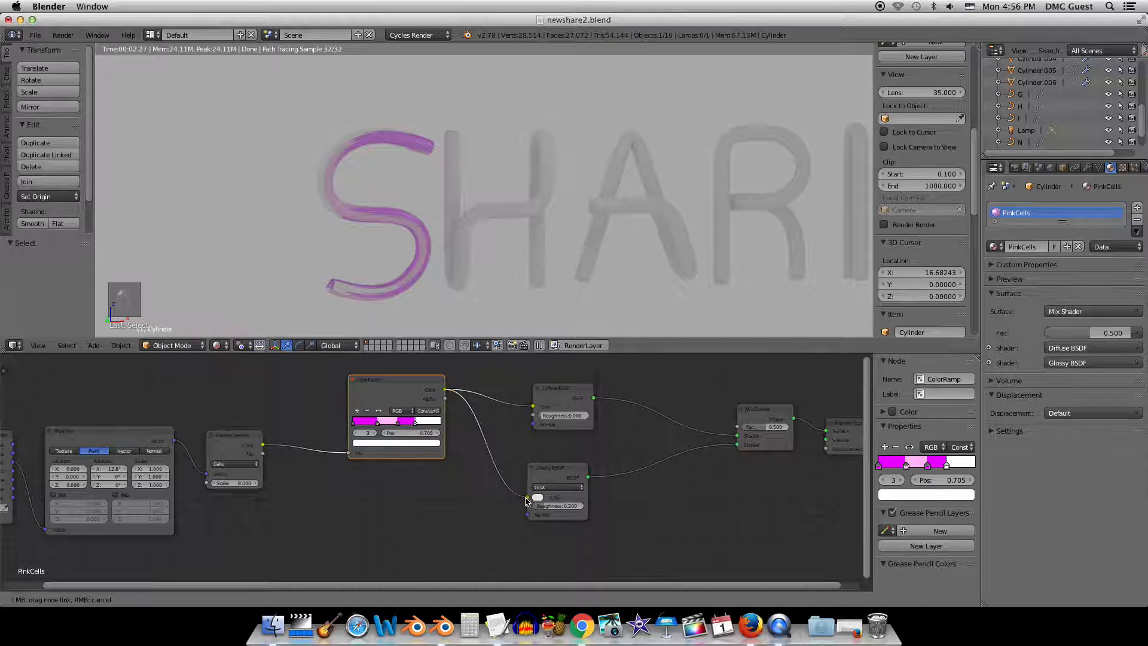
Move the Glossy BSDF node away from the ColorRamp and insert a Bright/Contrast node into the link between them.
{"action": "scroll", "coordinate": [526, 501], "scroll_direction": "up", "scroll_amount": 1}
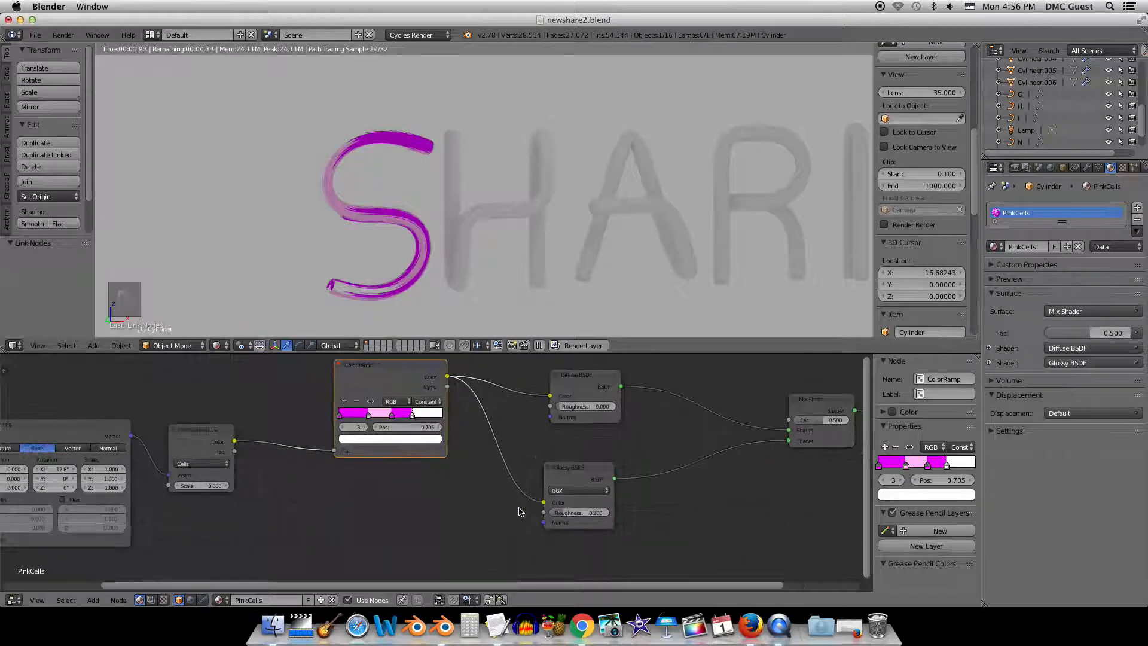
{"action": "middle_click_drag", "start_coordinate": [520, 509], "coordinate": [435, 534]}
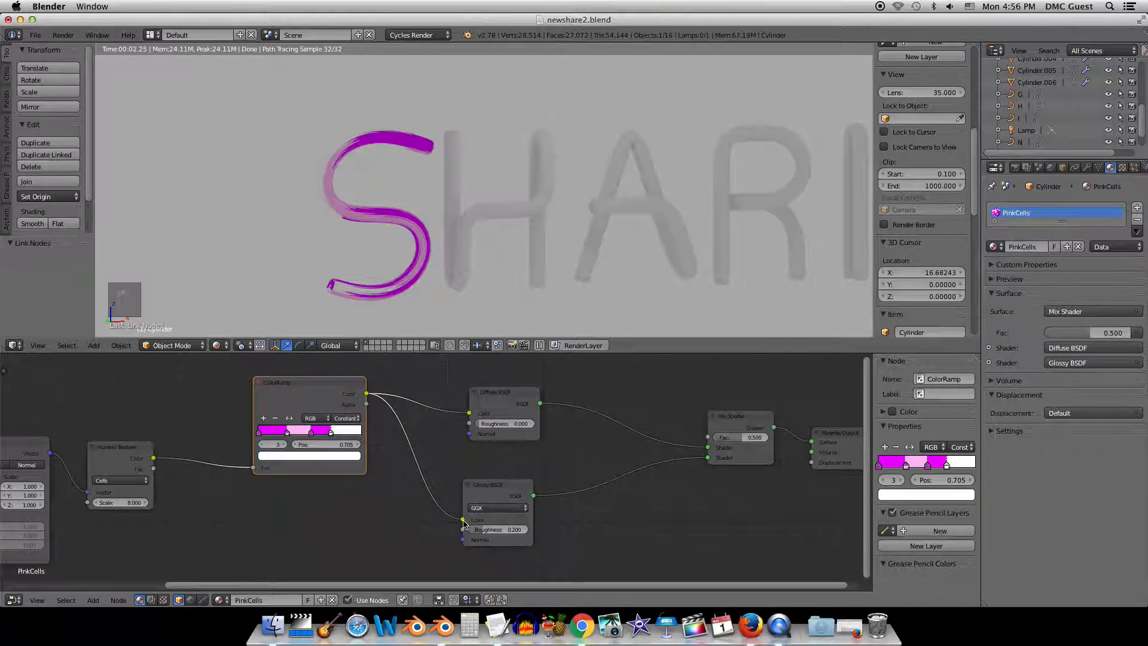
{"action": "left_click_drag", "start_coordinate": [487, 484], "coordinate": [556, 498]}
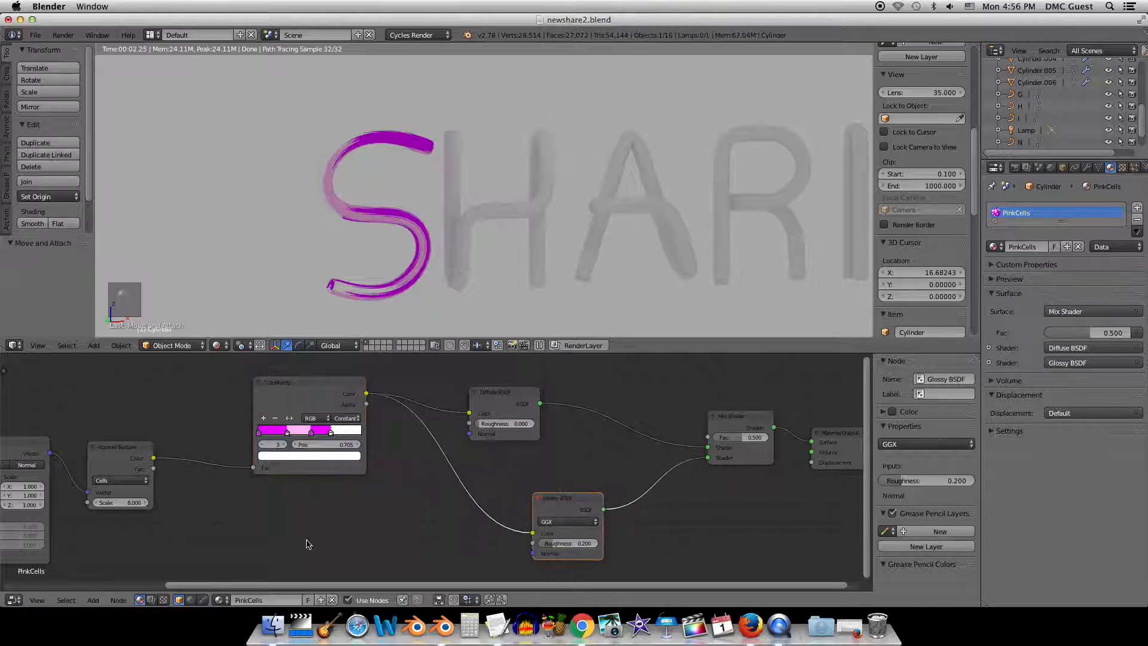
{"action": "left_click", "coordinate": [93, 599]}
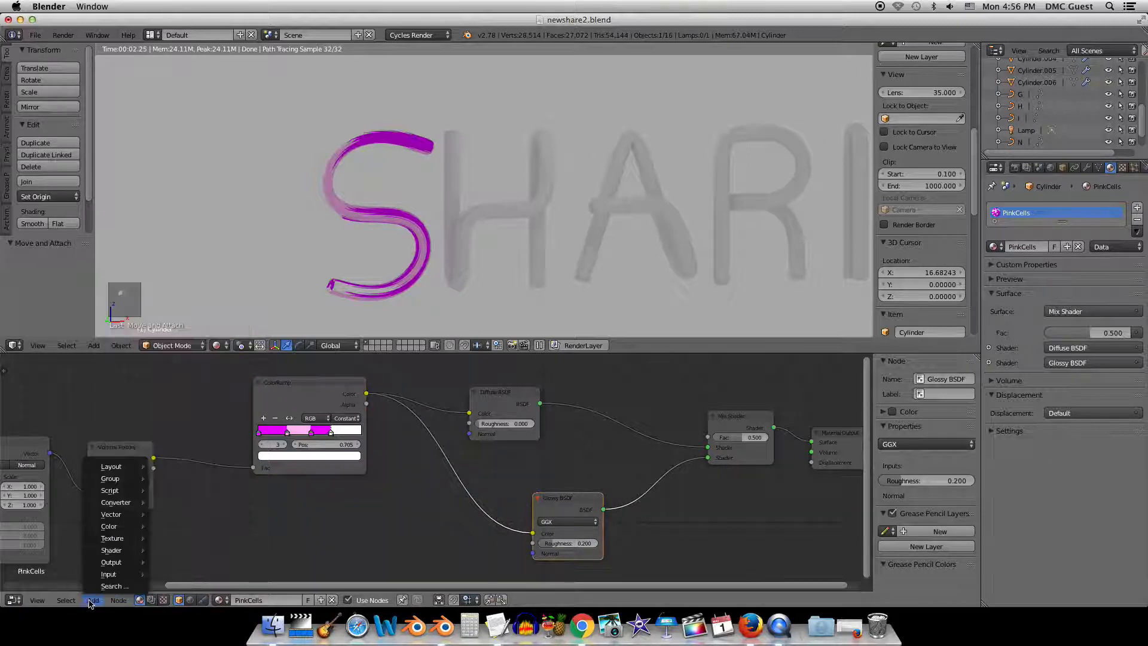
{"action": "mouse_move", "coordinate": [110, 526]}
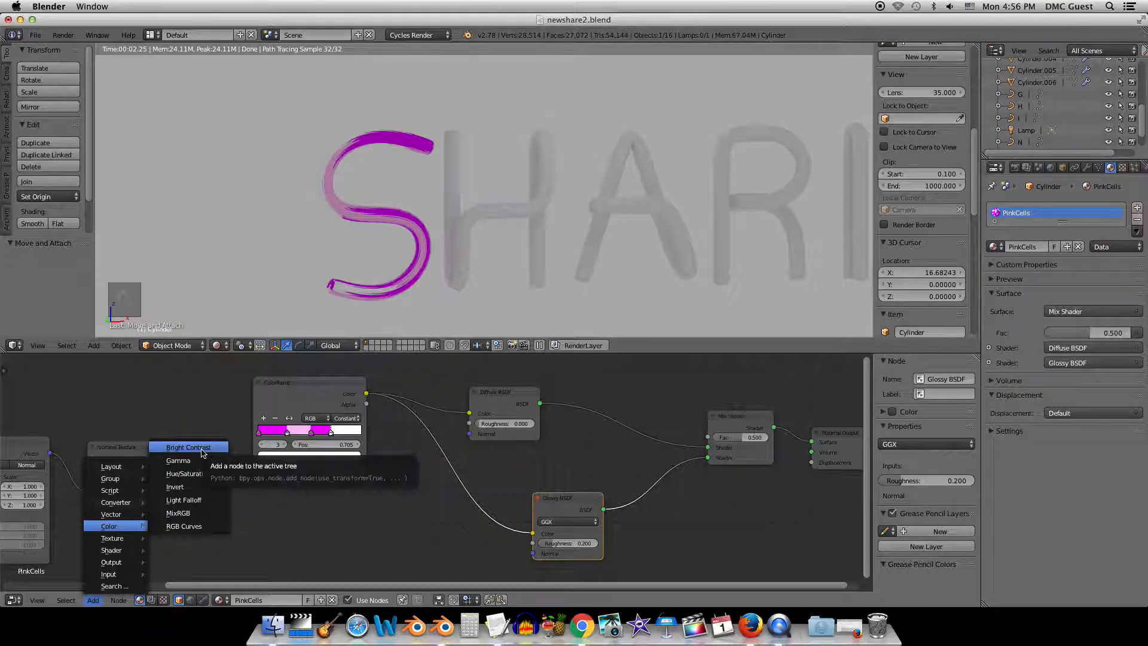
{"action": "left_click", "coordinate": [202, 453]}
{"action": "left_click", "coordinate": [438, 471]}
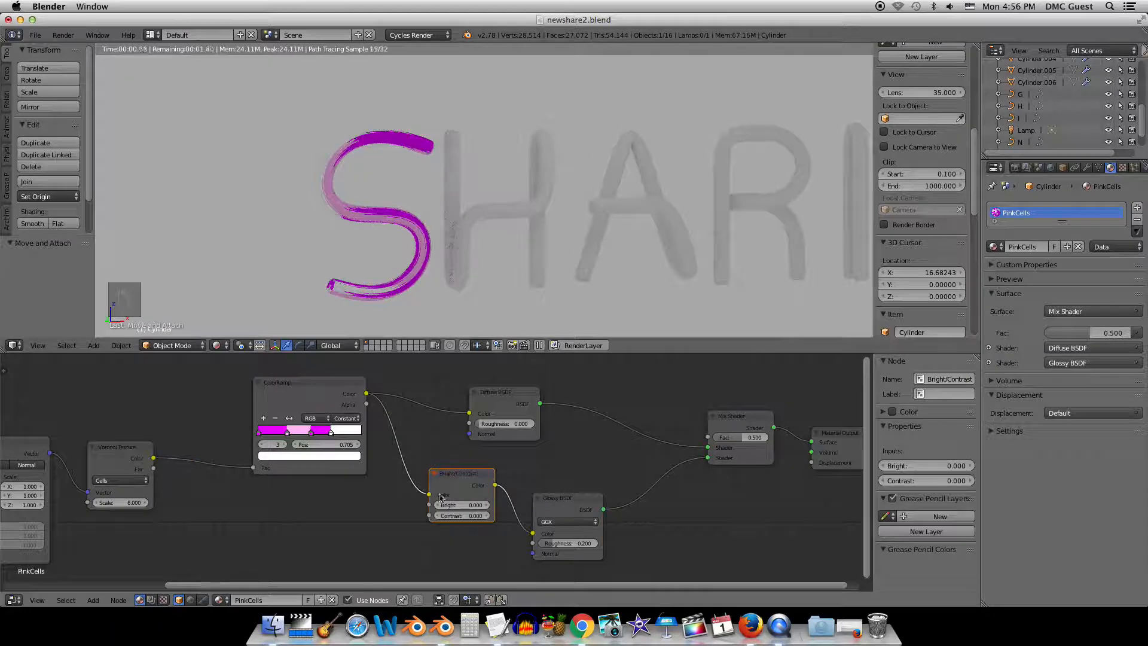
Set the Bright/Contrast node's Bright value to 0.75.
{"action": "left_click_drag", "start_coordinate": [456, 505], "coordinate": [465, 505]}
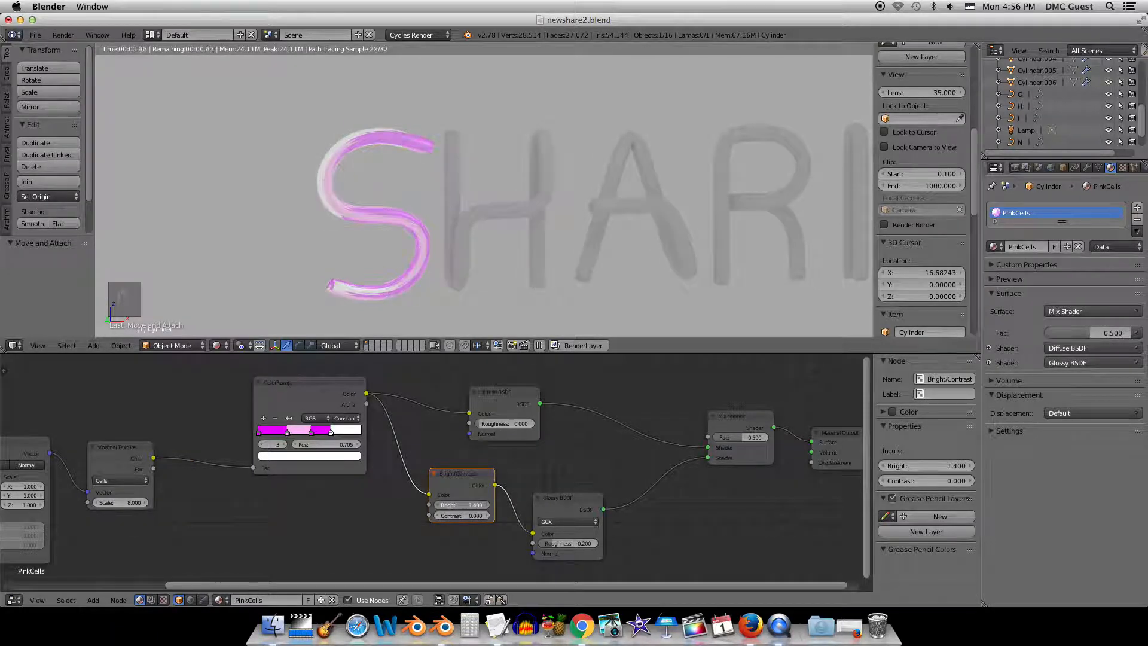
{"action": "left_click", "coordinate": [458, 504]}
{"action": "type", "text": ".75"}
{"action": "key", "text": "Return"}
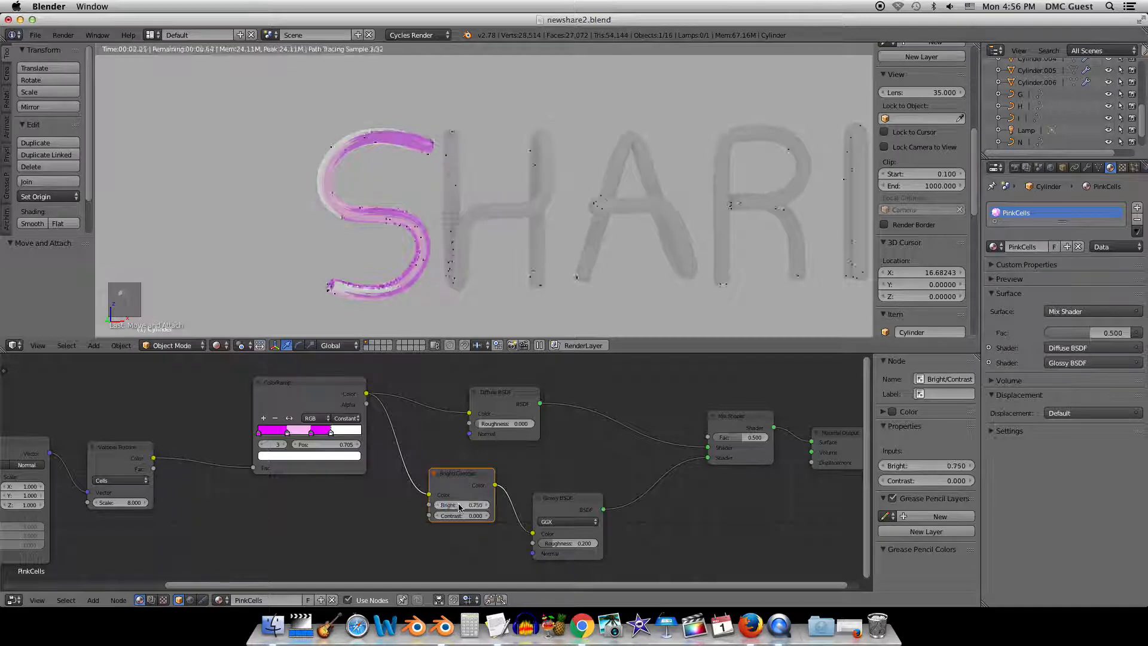
{"action": "scroll", "coordinate": [627, 445], "scroll_direction": "down", "scroll_amount": 2}
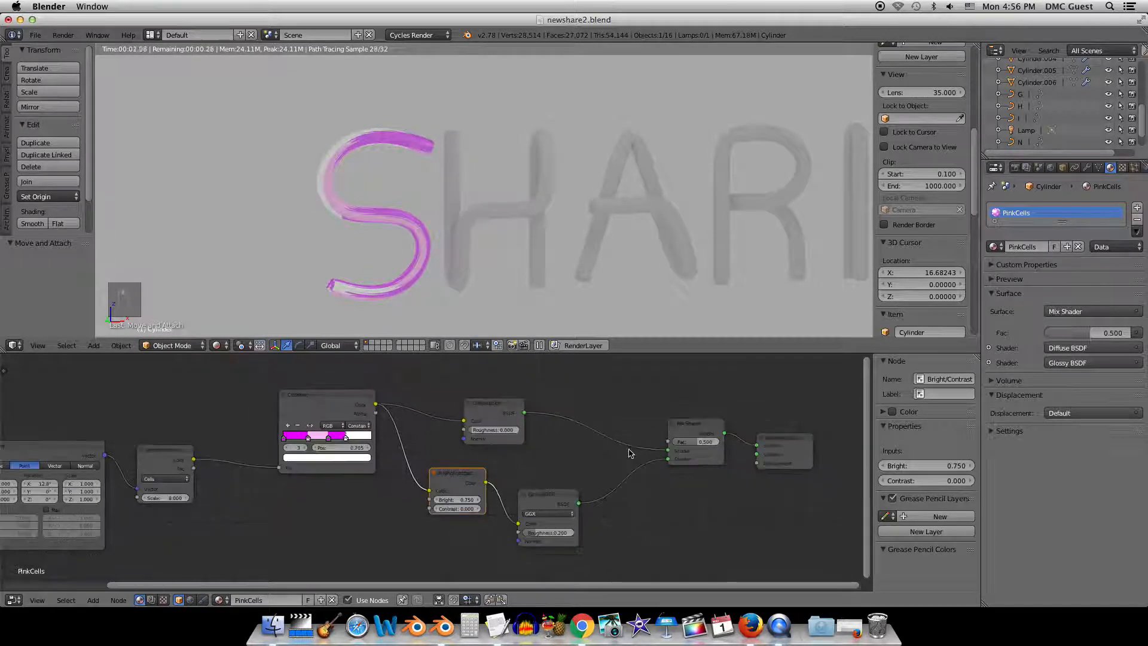
{"action": "middle_click_drag", "start_coordinate": [625, 445], "coordinate": [532, 430]}
{"action": "scroll", "coordinate": [539, 451], "scroll_direction": "up", "scroll_amount": 1}
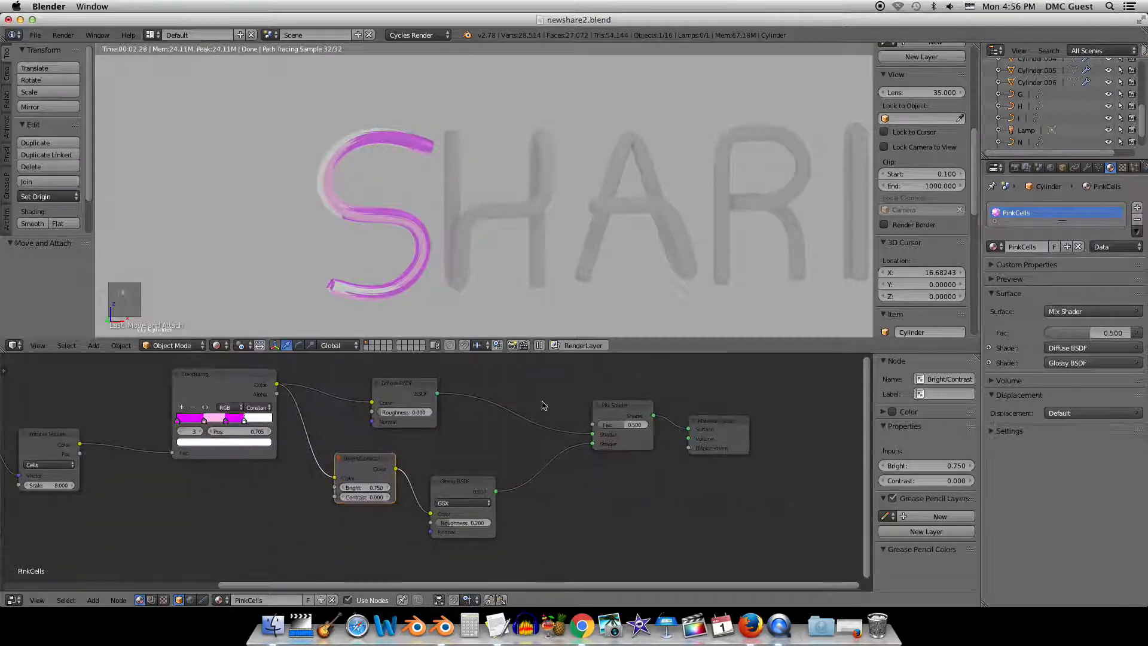
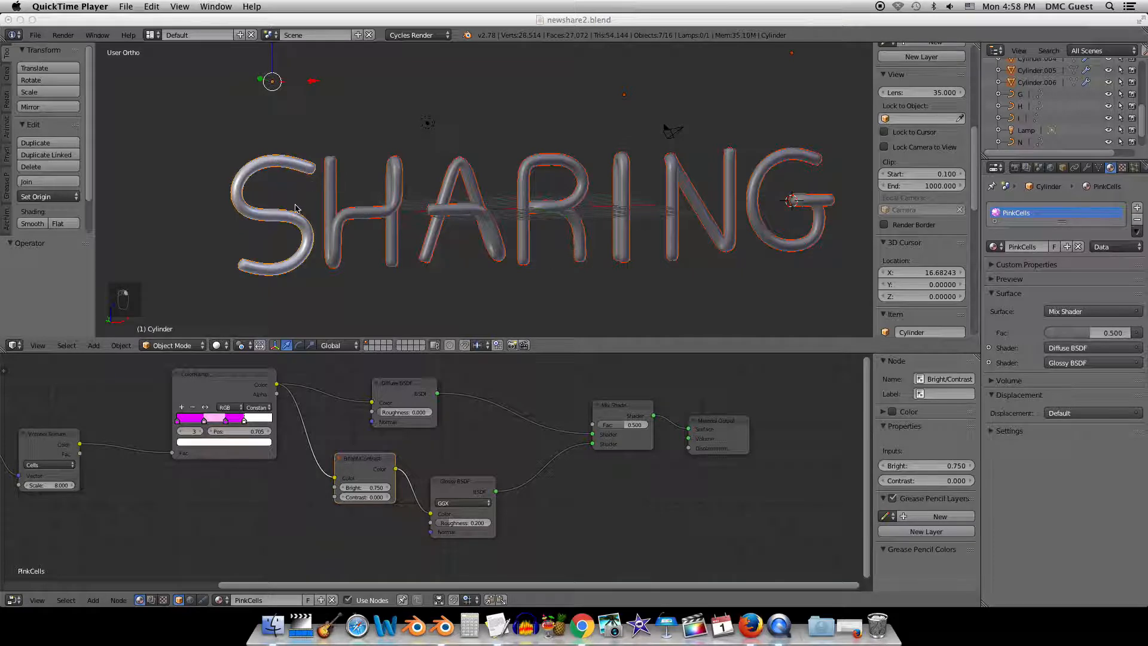
Select the H, A, R, I, N and G cylinders, adding the S cylinder last as the active object.
{"action": "left_click", "coordinate": [396, 28]}
{"action": "left_click", "coordinate": [251, 186]}
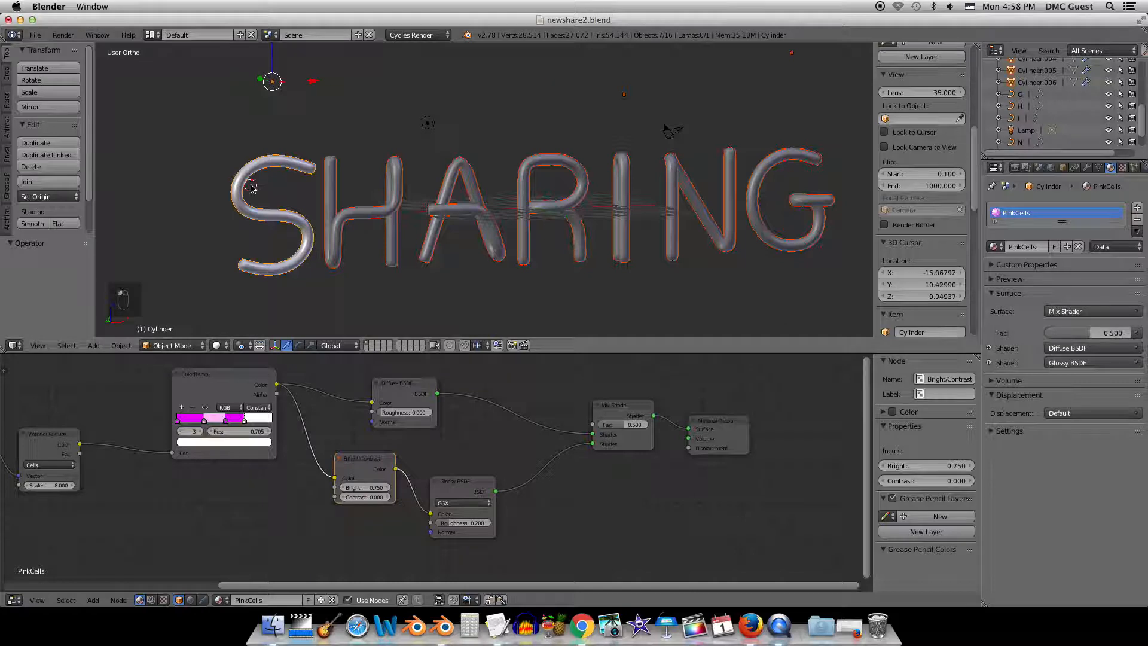
{"action": "right_click", "coordinate": [277, 191]}
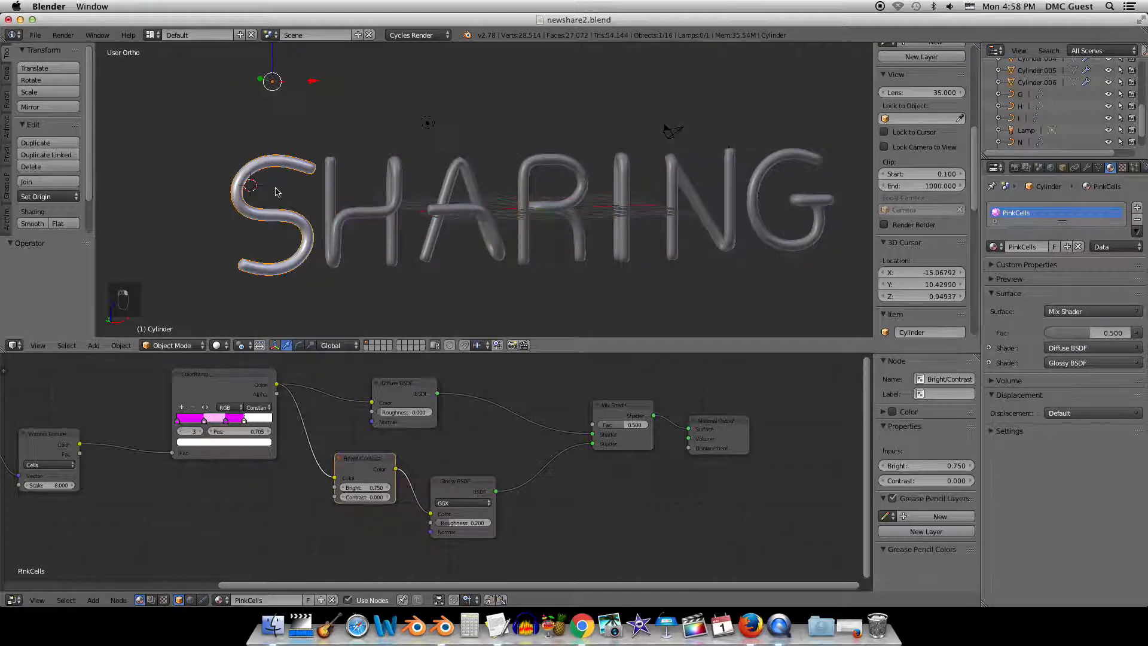
{"action": "right_click", "coordinate": [342, 217]}
{"action": "right_click", "coordinate": [468, 188], "text": "shift"}
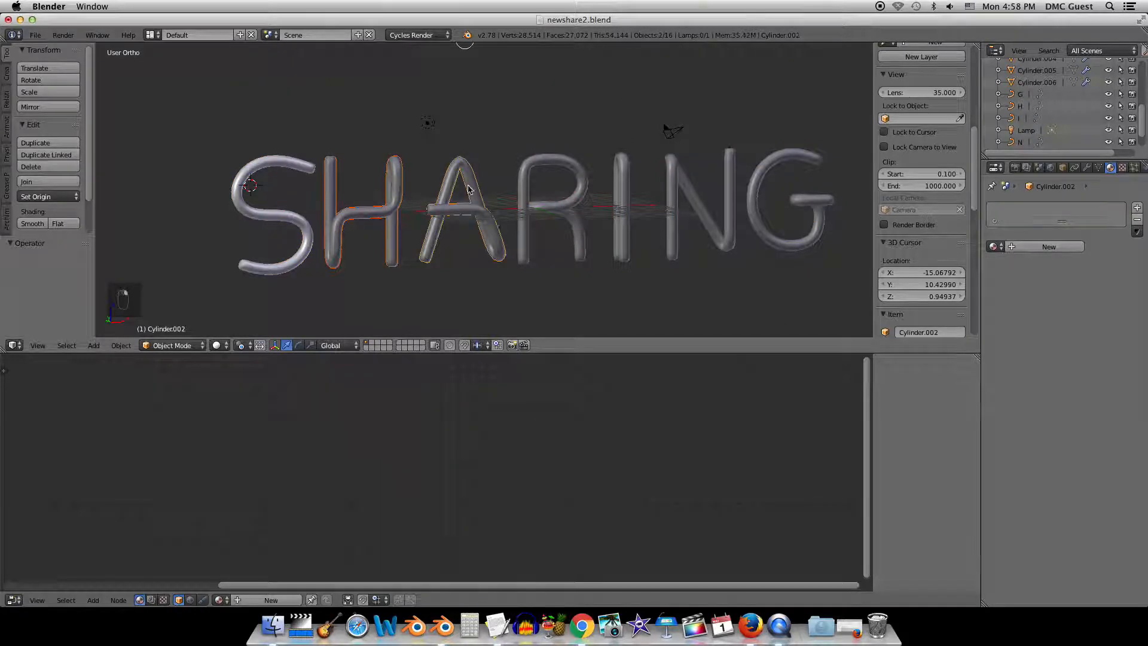
{"action": "right_click", "coordinate": [531, 173], "text": "shift"}
{"action": "right_click", "coordinate": [623, 179], "text": "shift"}
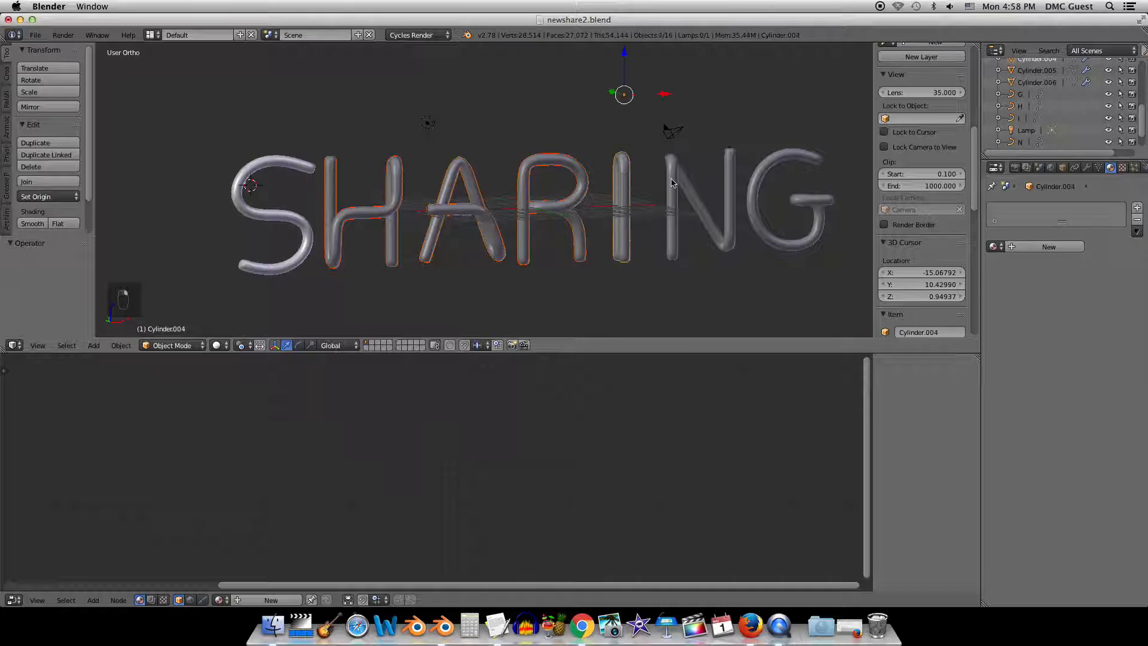
{"action": "right_click", "coordinate": [673, 183], "text": "shift"}
{"action": "right_click", "coordinate": [757, 177], "text": "shift"}
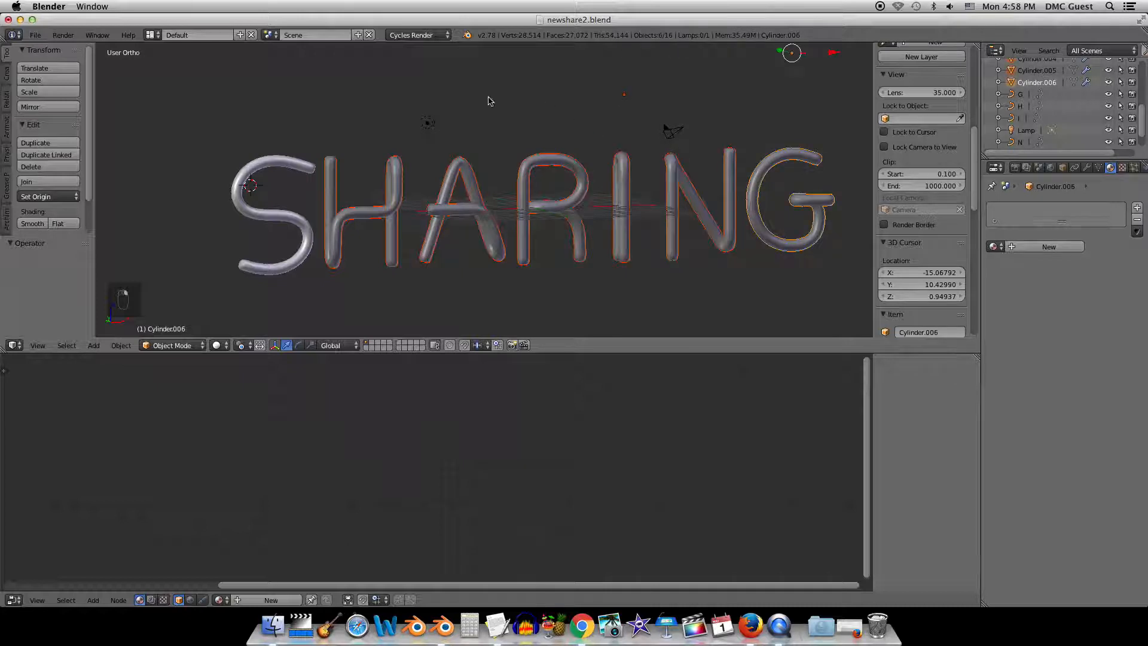
{"action": "right_click", "coordinate": [253, 166], "text": "shift"}
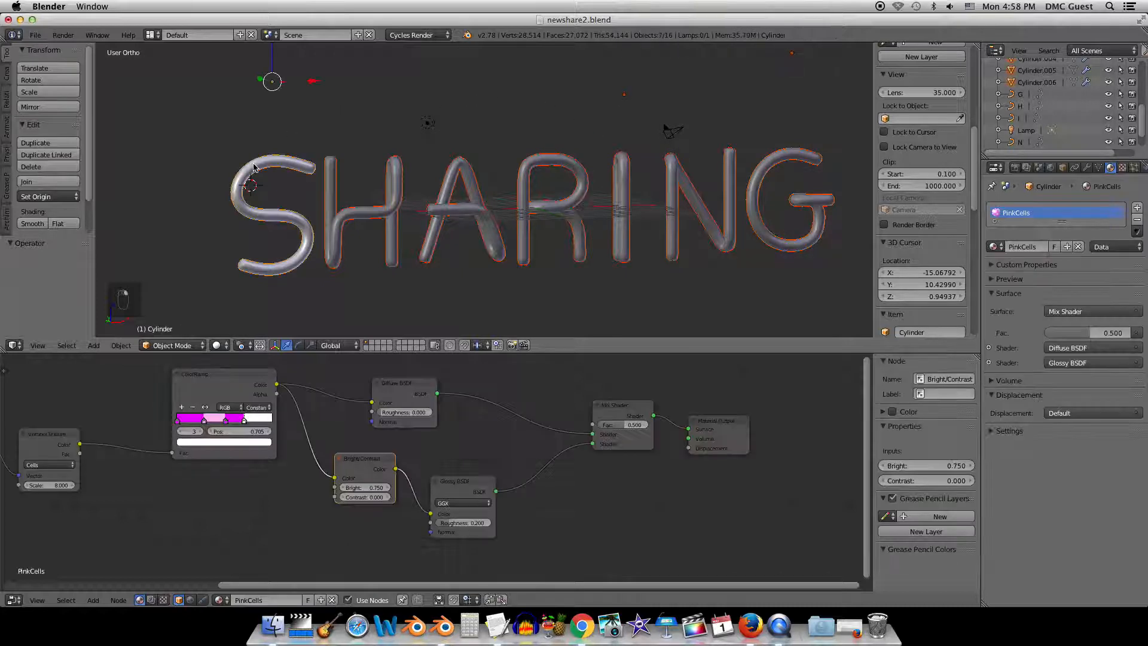
Copy the PinkCells material from the S to the other selected letters, and undo the copy.
{"action": "left_click", "coordinate": [1138, 233]}
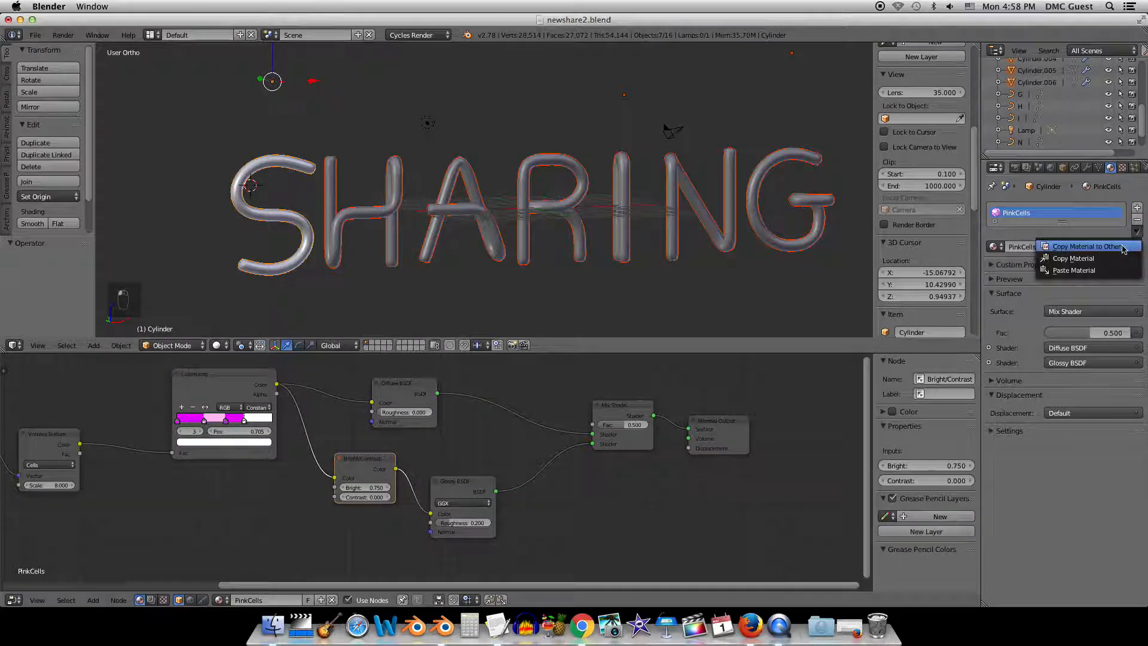
{"action": "left_click", "coordinate": [1123, 246]}
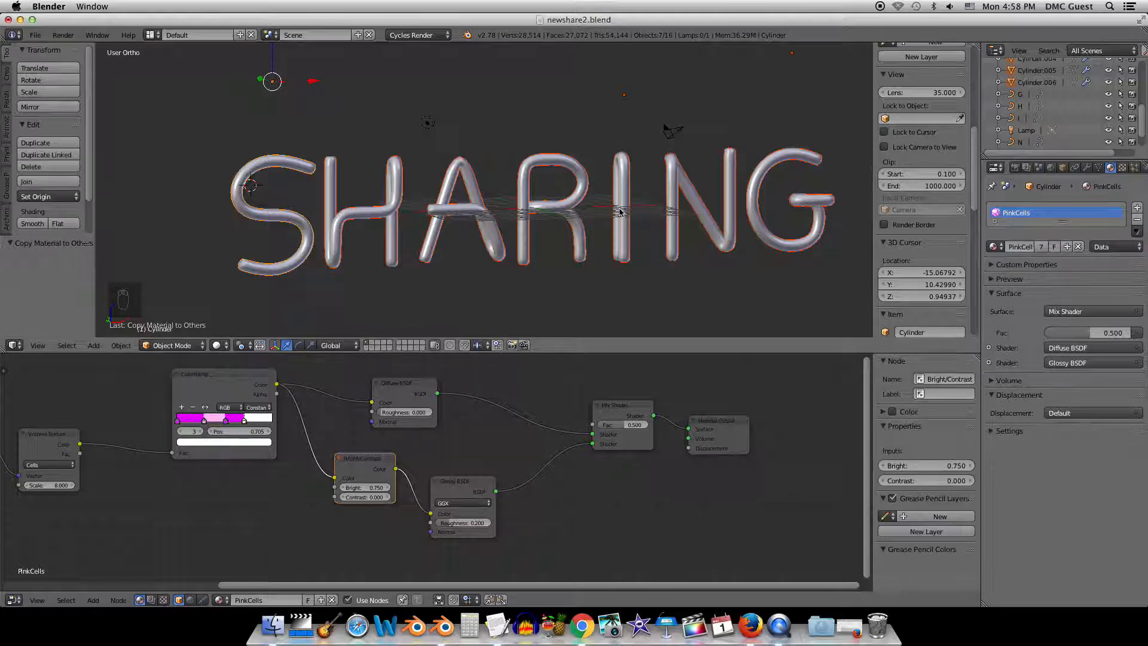
{"action": "middle_click_drag", "start_coordinate": [594, 215], "coordinate": [569, 219], "text": "shift"}
{"action": "key", "text": "super+z"}
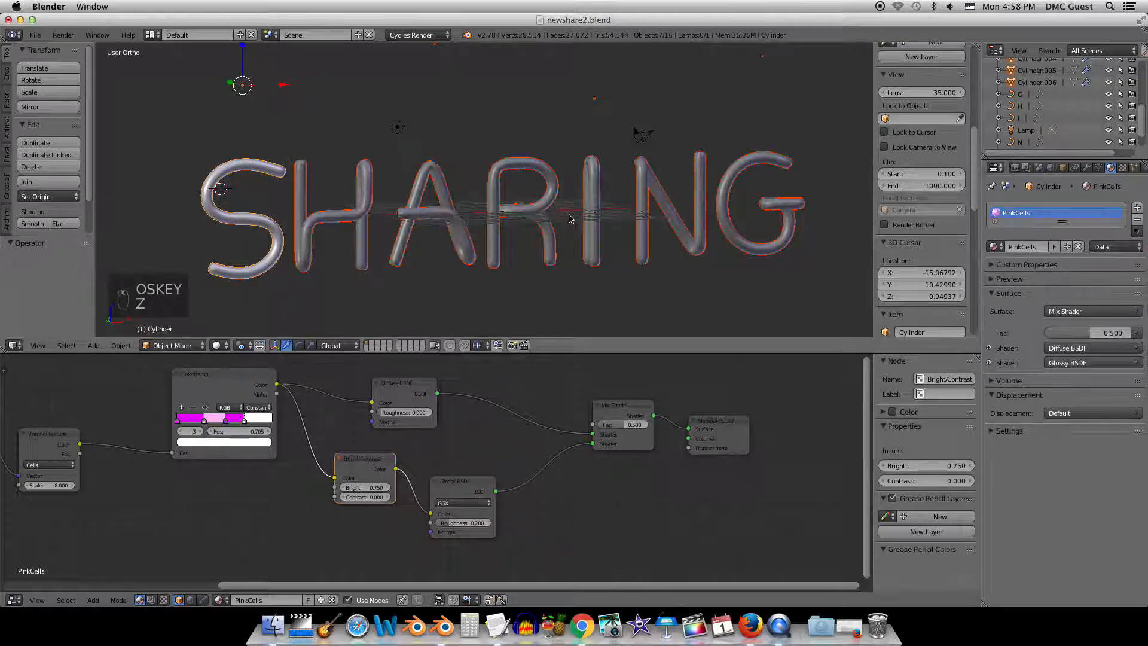
Copy the active S cylinder's PinkCells material to all other selected letters and preview the word in rendered shading.
{"action": "left_click", "coordinate": [1139, 234]}
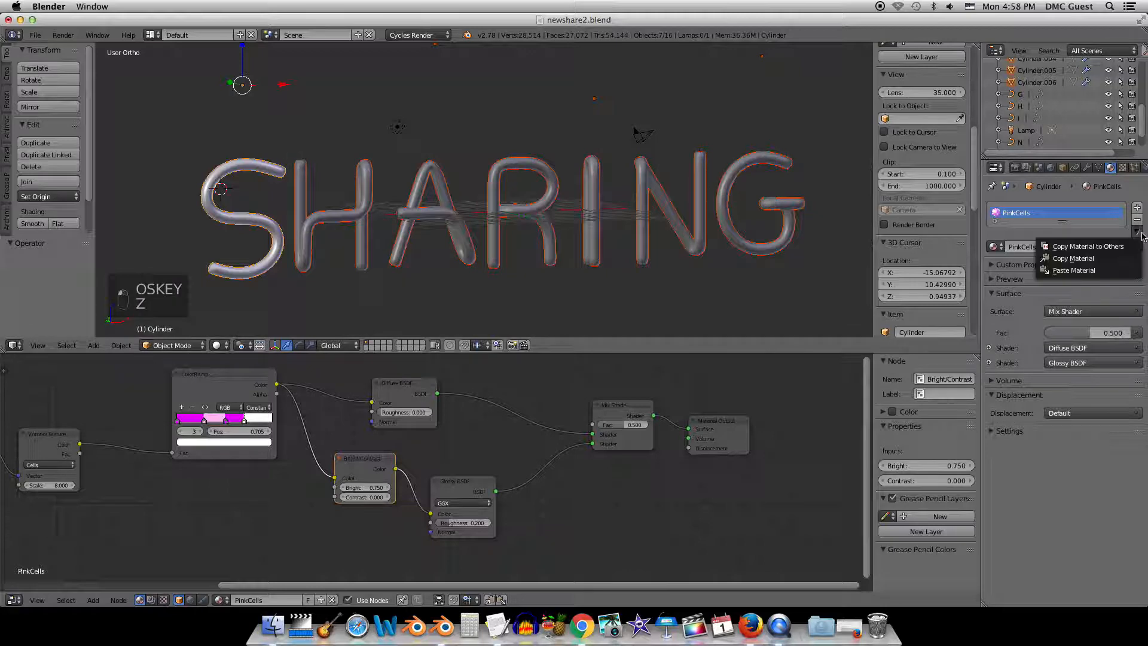
{"action": "left_click", "coordinate": [1106, 249]}
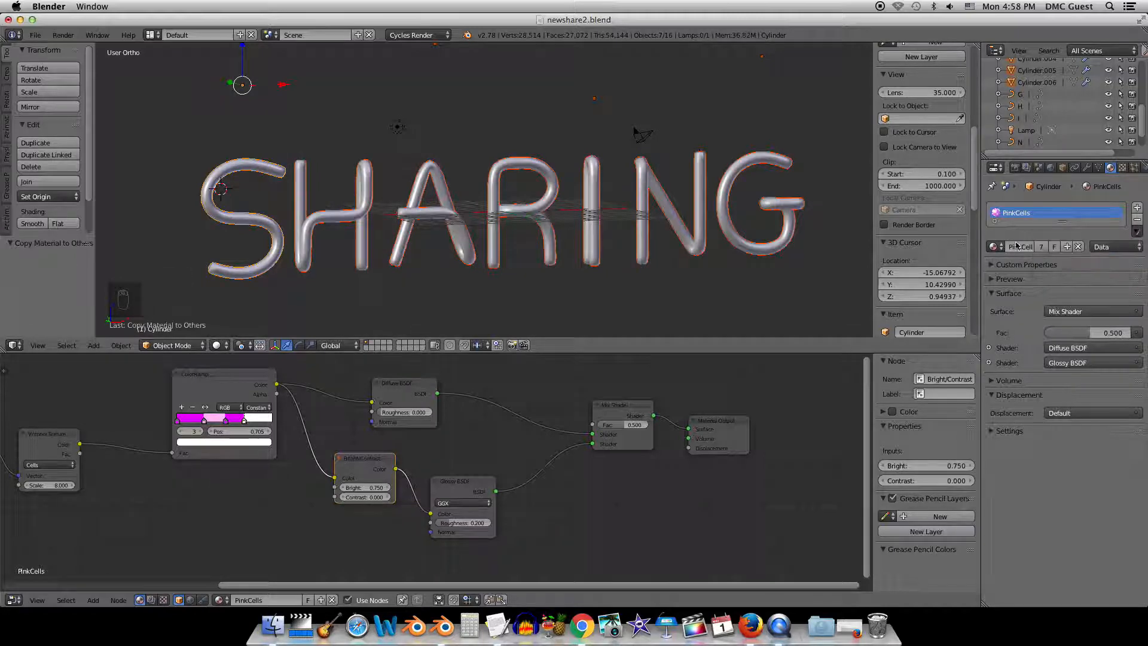
{"action": "key", "text": "shift+z"}
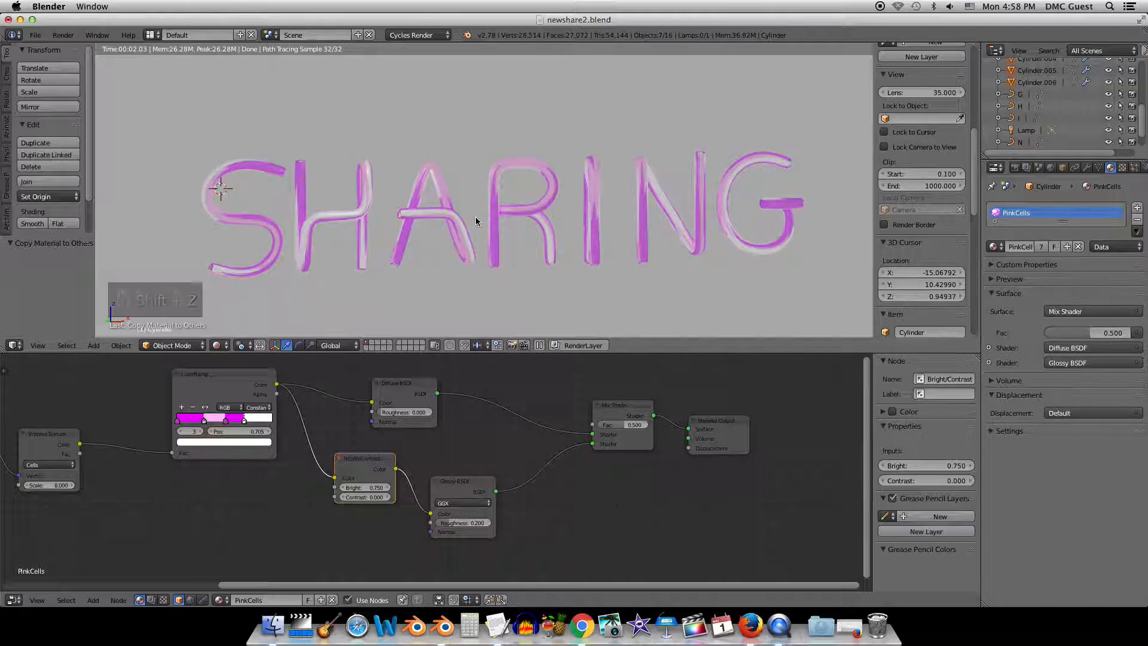
Enlarge the 3D view over the node editor and view the whole word in rendered shading from an angle.
{"action": "key", "text": "shift+z"}
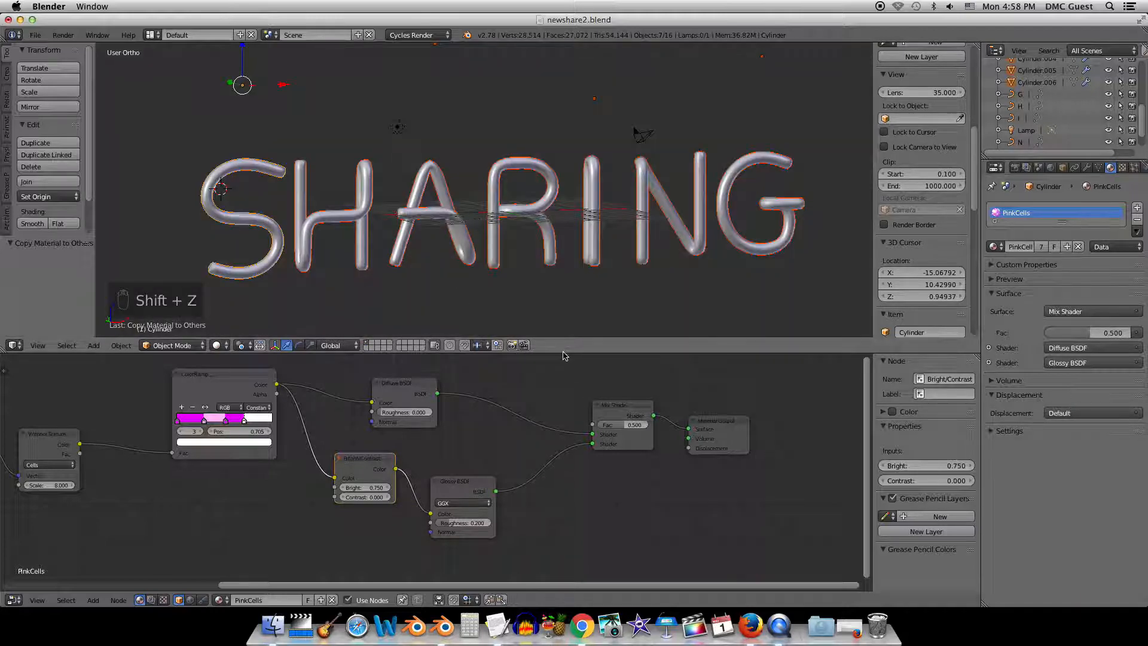
{"action": "left_click_drag", "start_coordinate": [561, 352], "coordinate": [575, 476]}
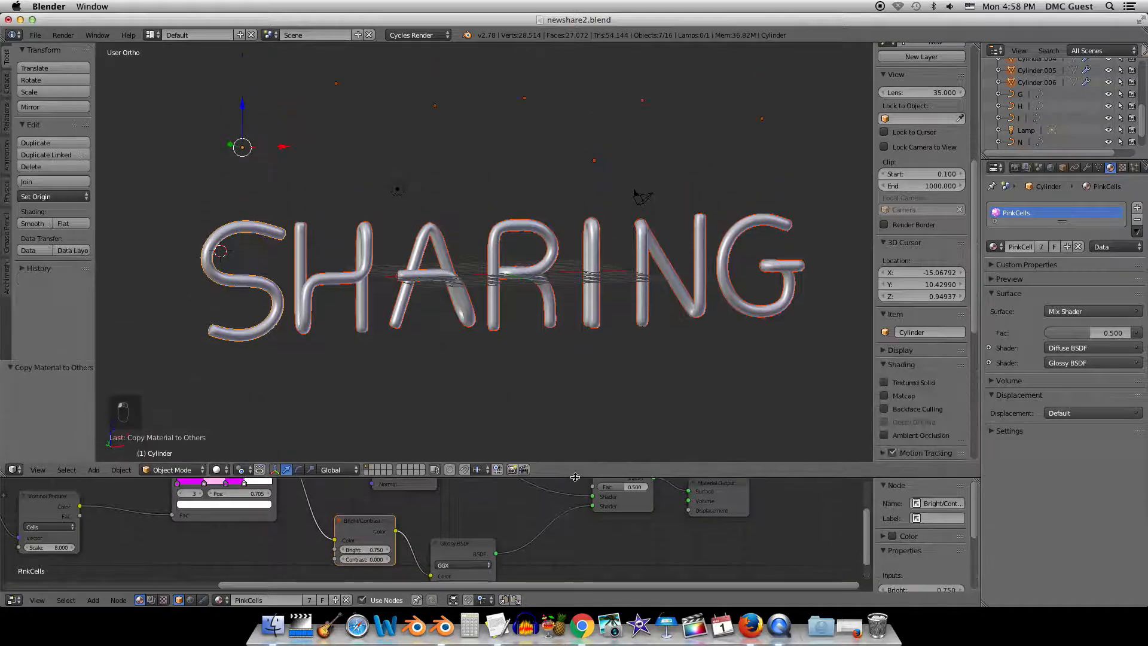
{"action": "middle_click_drag", "start_coordinate": [421, 317], "coordinate": [453, 325]}
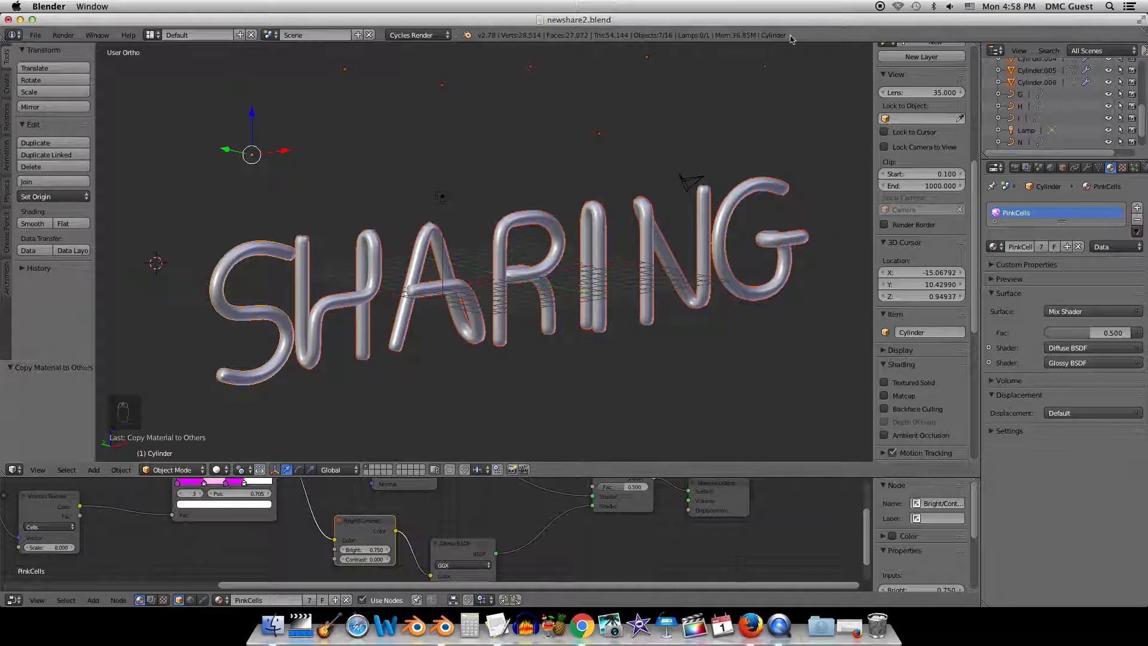
{"action": "middle_click_drag", "start_coordinate": [443, 187], "coordinate": [415, 216]}
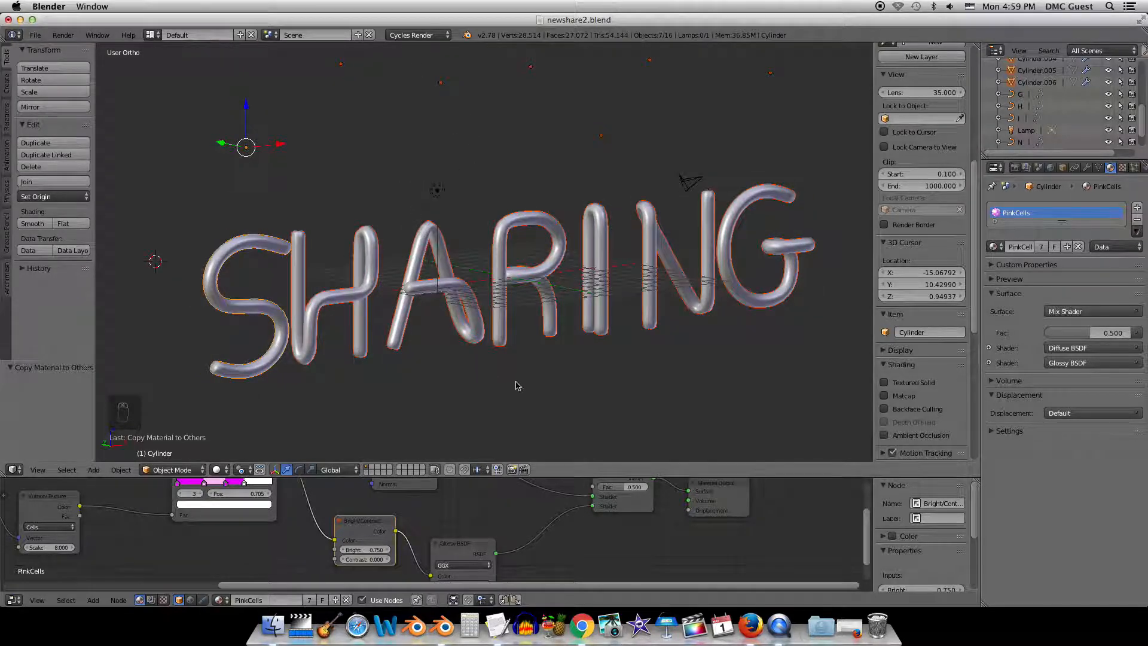
{"action": "key", "text": "shift+z"}
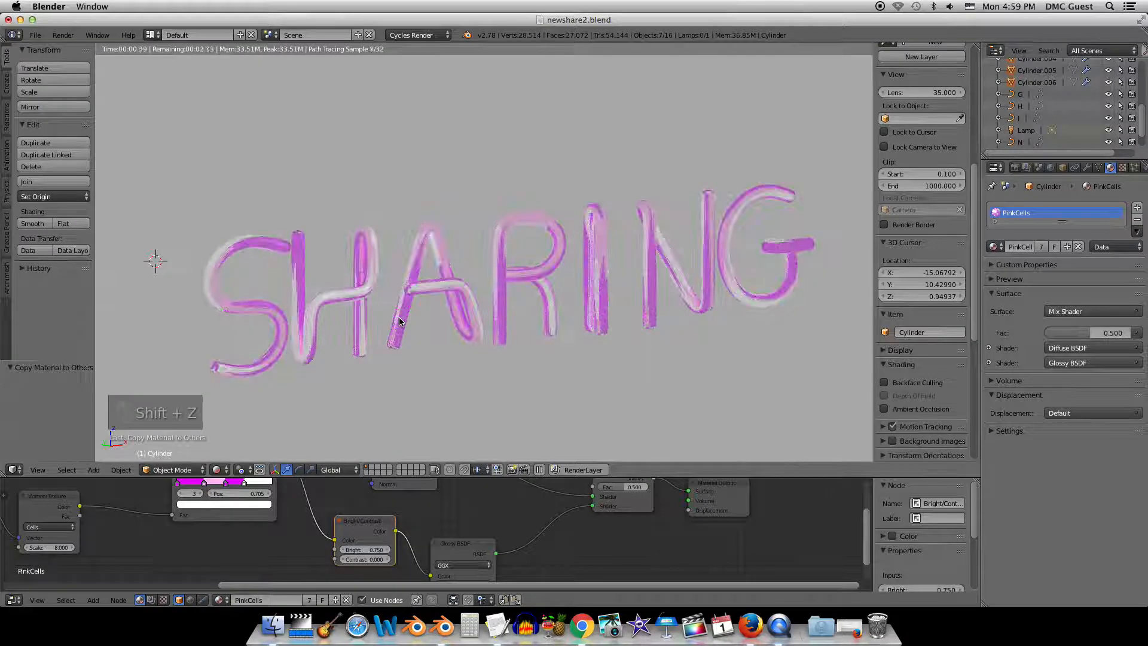
Leave the rendered preview and select only the tube forming the letter S.
{"action": "key", "text": "shift+z"}
{"action": "mouse_move", "coordinate": [380, 316]}
{"action": "middle_mouse_down", "text": "shift"}
{"action": "mouse_move", "coordinate": [505, 294]}
{"action": "mouse_move", "coordinate": [445, 300]}
{"action": "middle_mouse_up", "text": "shift"}
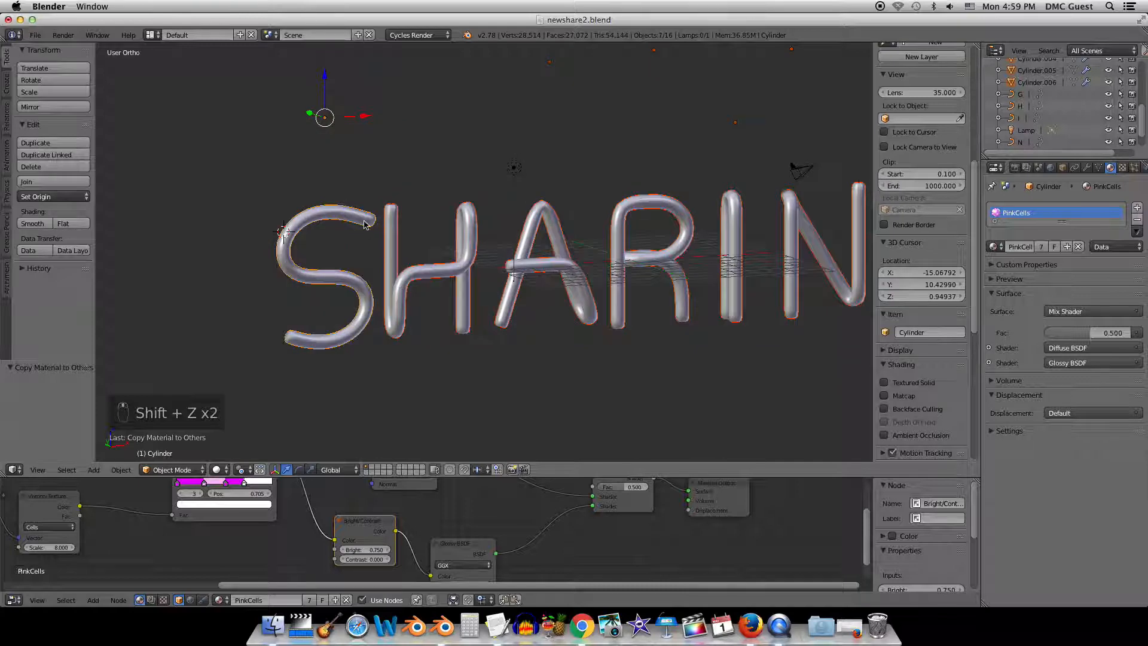
{"action": "right_click", "coordinate": [359, 277]}
{"action": "middle_click_drag", "start_coordinate": [373, 277], "coordinate": [454, 251], "text": "shift"}
{"action": "scroll", "coordinate": [454, 254], "scroll_direction": "up", "scroll_amount": 3}
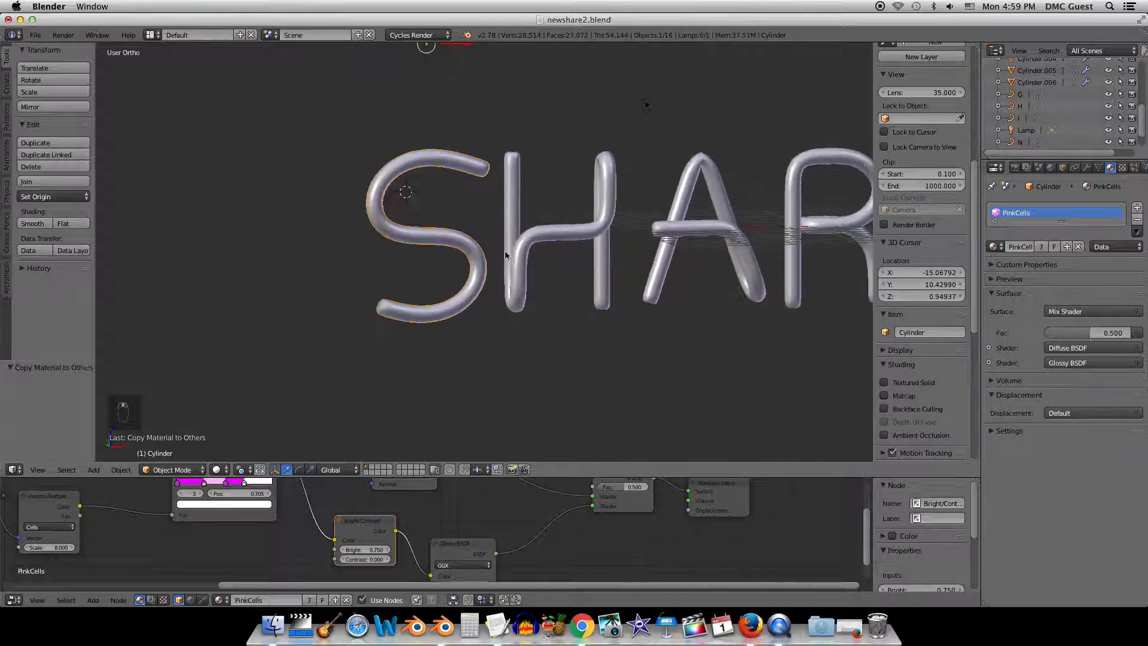
Add a new particle system to the letter S and set its type to Hair.
{"action": "left_click", "coordinate": [1098, 168]}
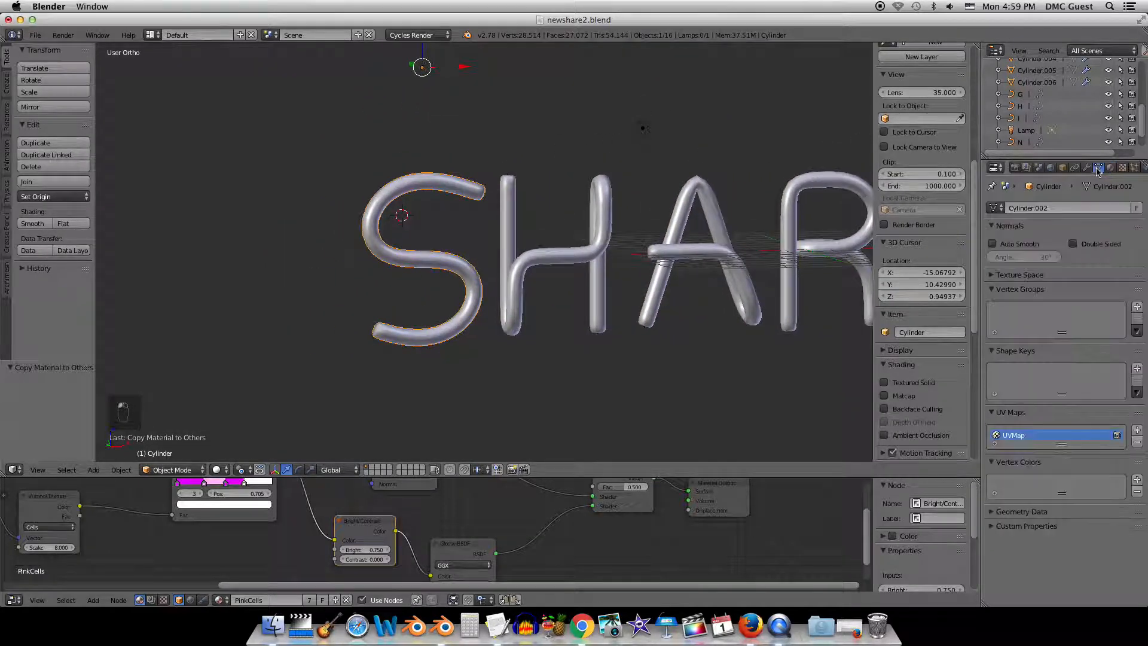
{"action": "left_click", "coordinate": [1087, 168]}
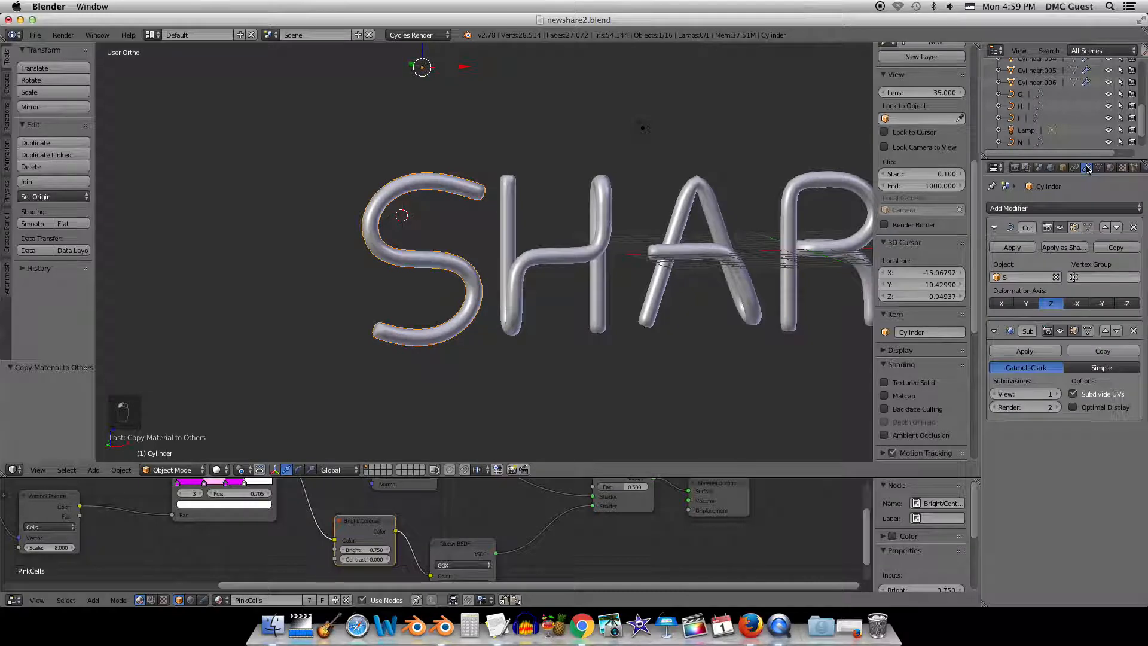
{"action": "left_click", "coordinate": [1134, 168]}
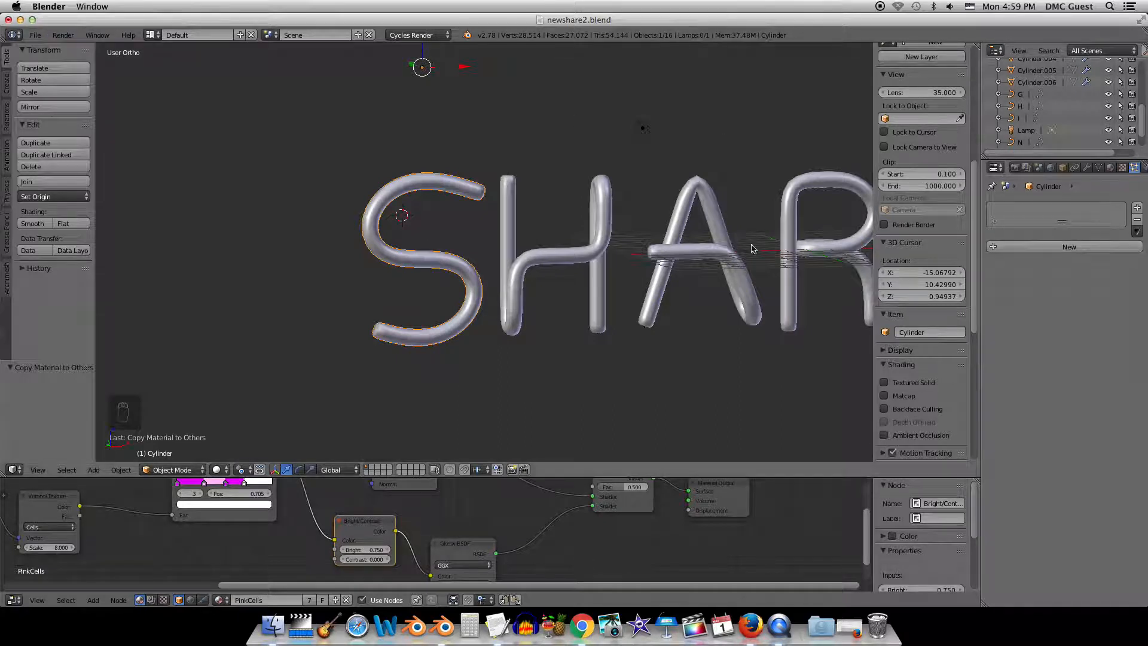
{"action": "left_click", "coordinate": [1098, 247]}
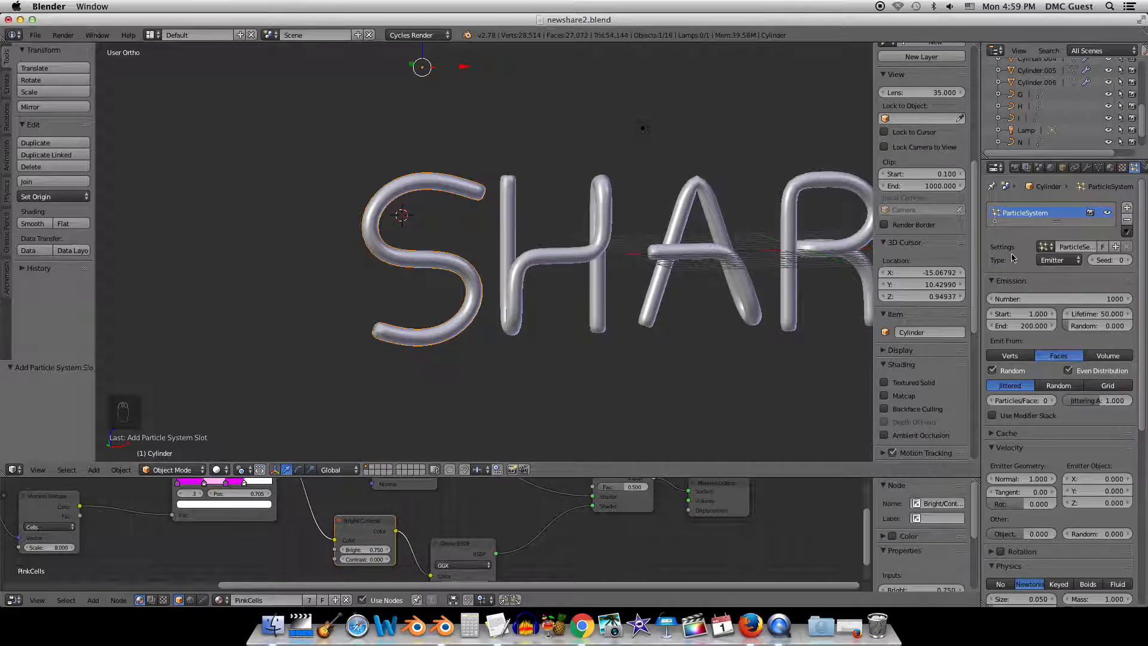
{"action": "left_click", "coordinate": [1064, 262]}
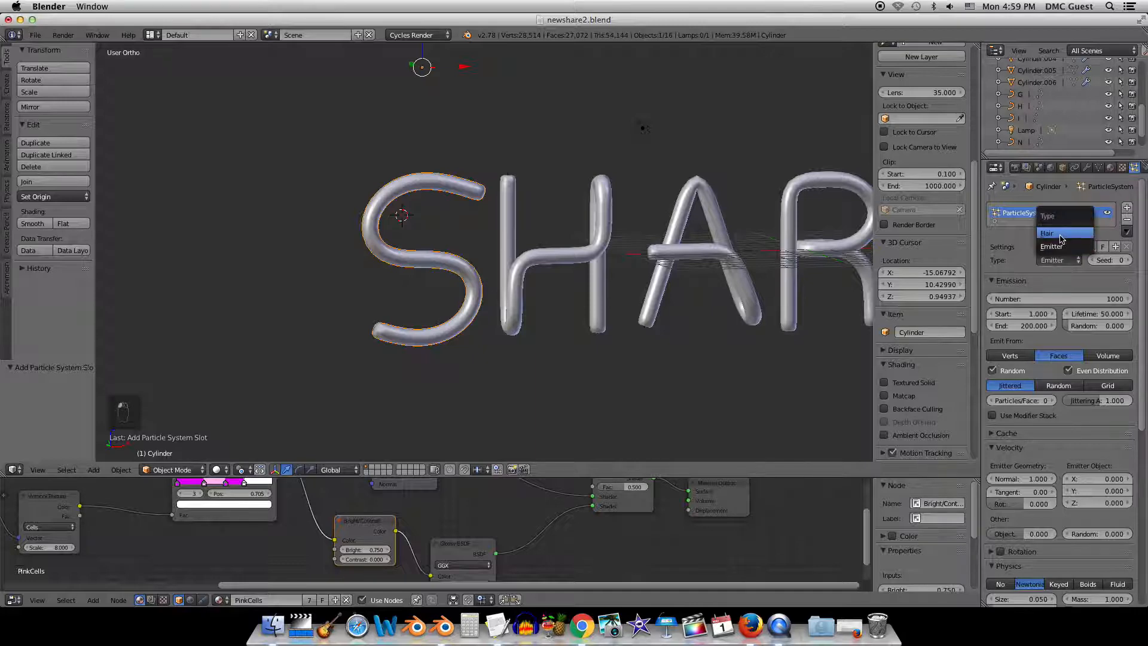
{"action": "left_click", "coordinate": [1060, 234]}
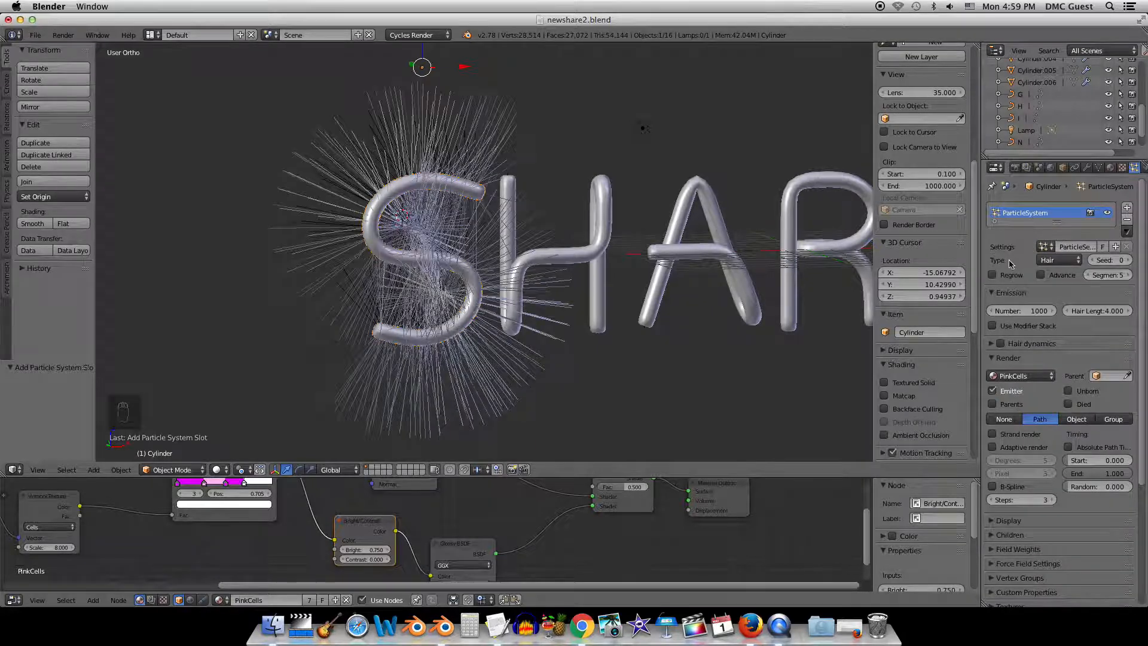
Set the hair emission number to 300 and the hair length to 1.
{"action": "left_click", "coordinate": [1028, 312]}
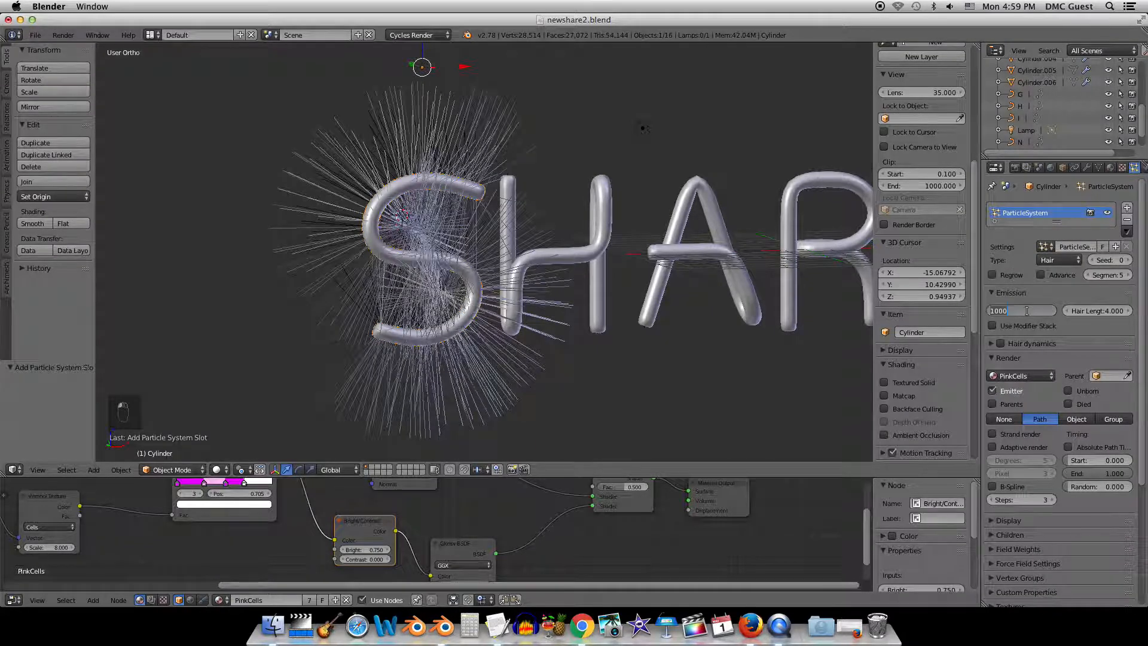
{"action": "type", "text": "300"}
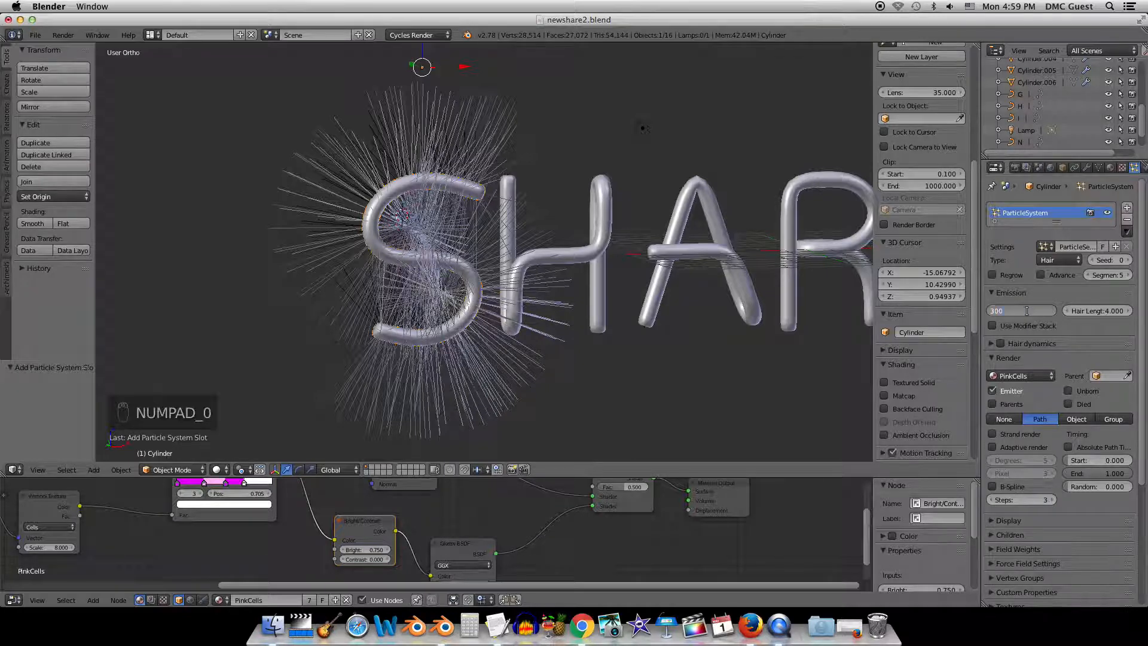
{"action": "key", "text": "Return"}
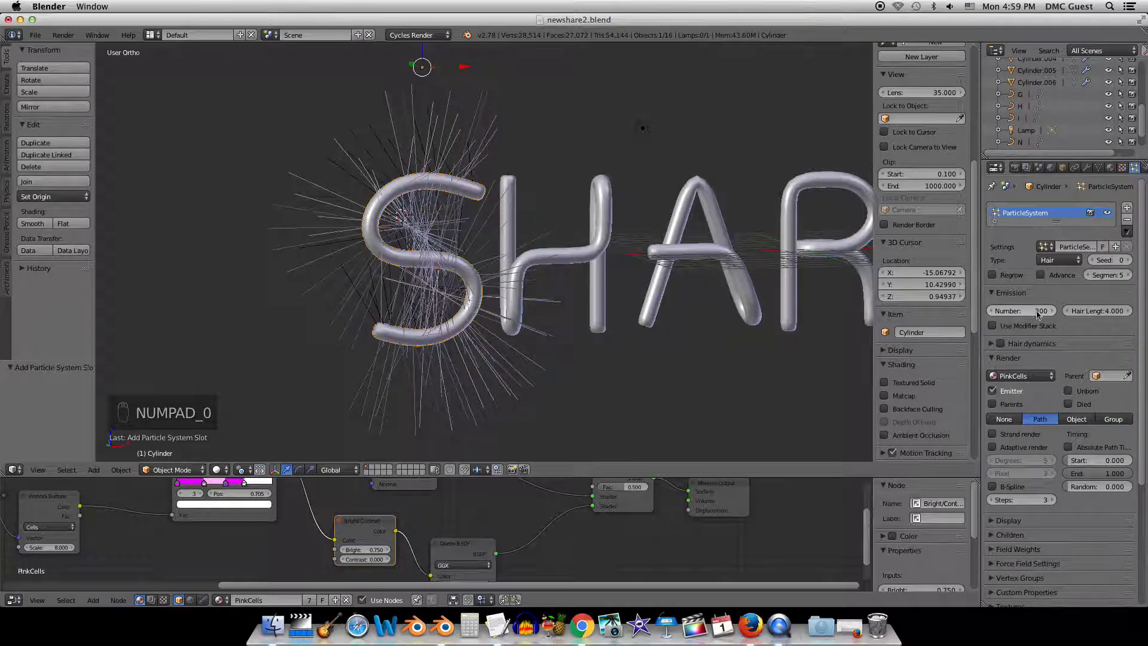
{"action": "left_click", "coordinate": [1084, 309]}
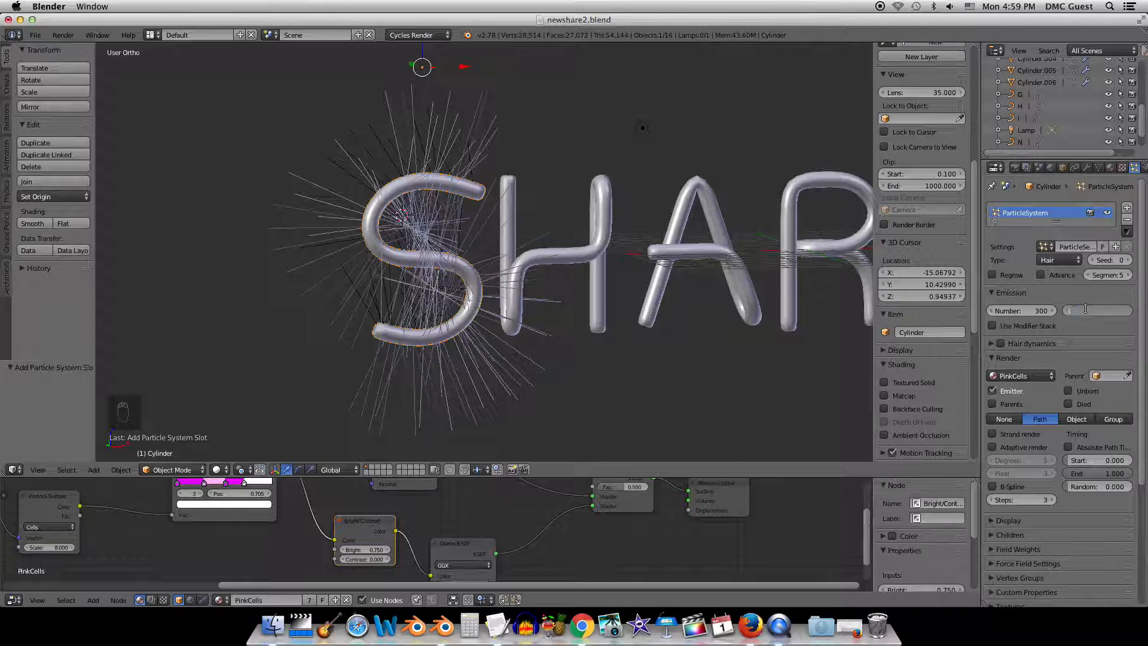
{"action": "type", "text": "1"}
{"action": "key", "text": "Return"}
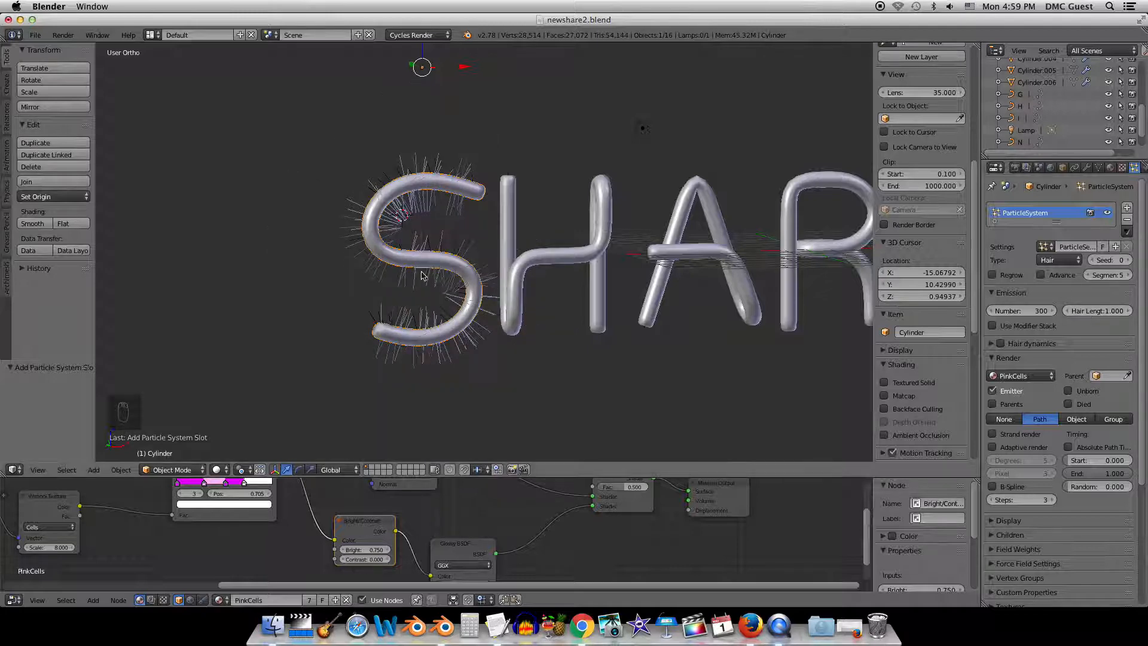
Check the shortened hair on the letter S in the rendered preview, then return to solid shading.
{"action": "scroll", "coordinate": [423, 278], "scroll_direction": "up", "scroll_amount": 1}
{"action": "middle_click_drag", "start_coordinate": [425, 281], "coordinate": [506, 289], "text": "shift"}
{"action": "key", "text": "shift+z"}
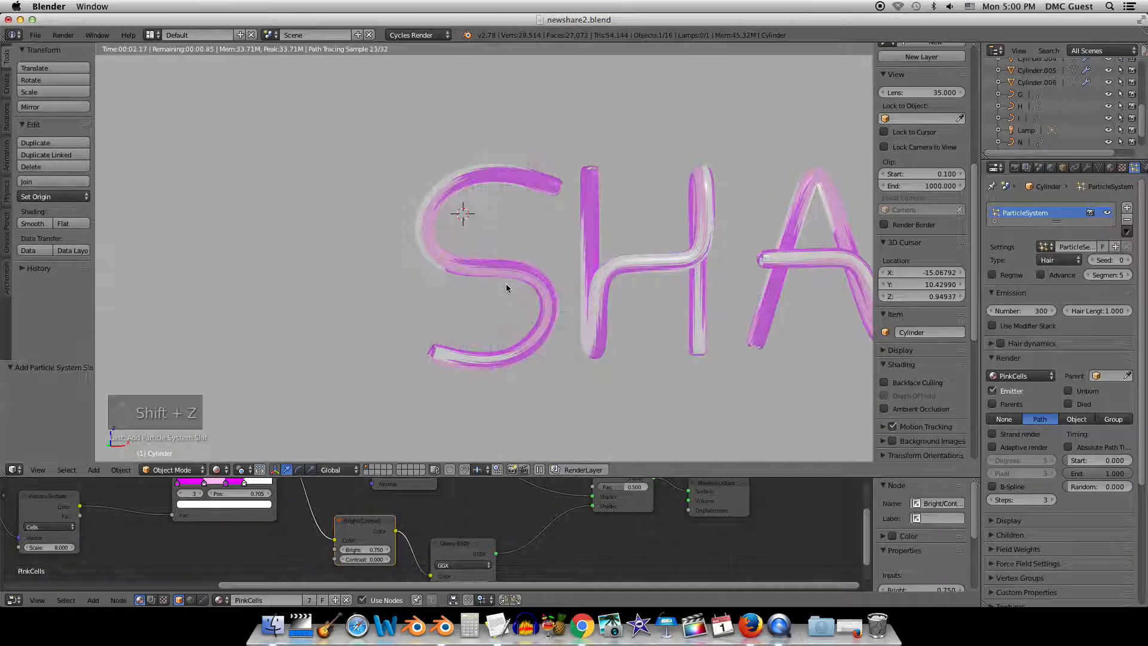
{"action": "scroll", "coordinate": [507, 288], "scroll_direction": "up", "scroll_amount": 1}
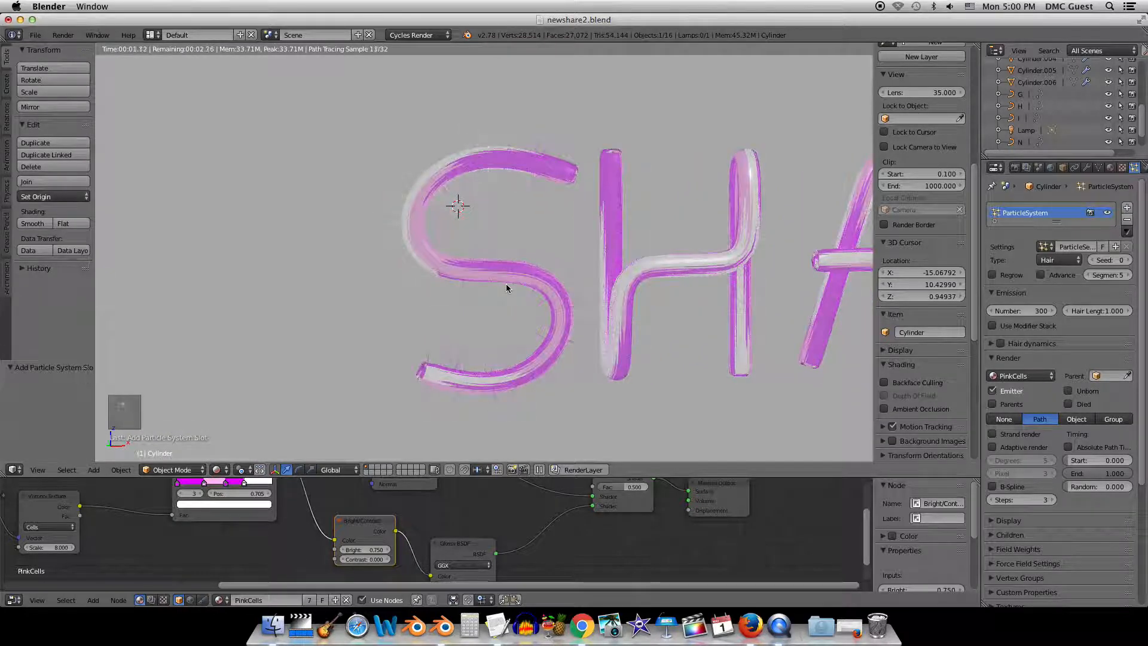
{"action": "key", "text": "shift+z"}
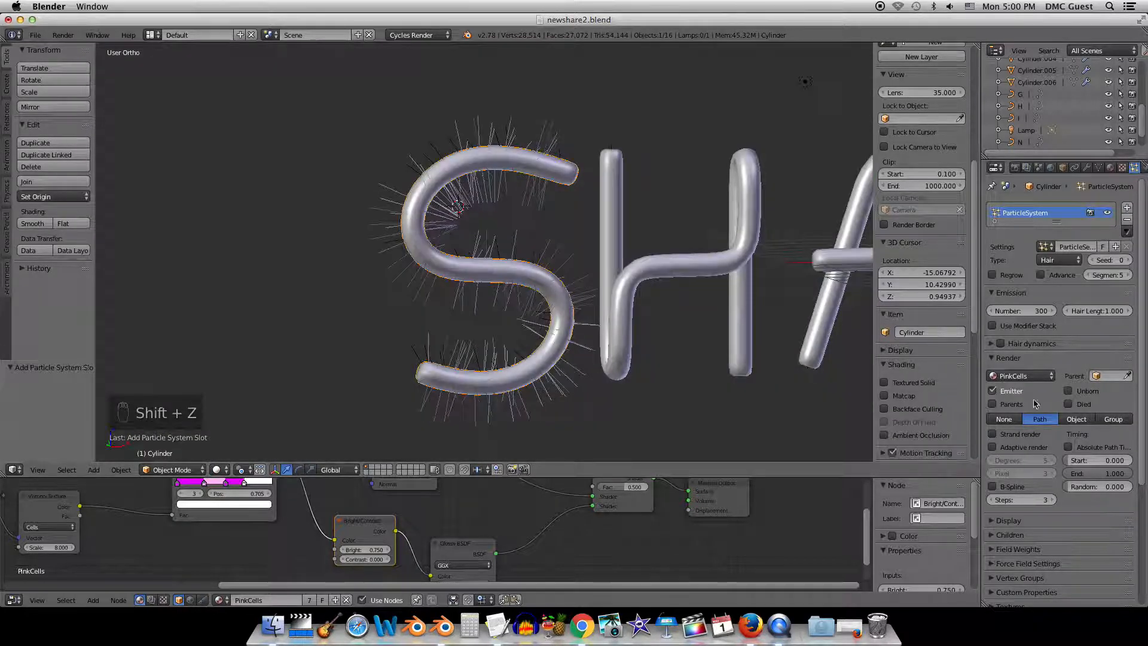
Set the Cycles hair thickness to 8 at the root and 2 at the tip, and turn on the rendered preview.
{"action": "scroll", "coordinate": [1047, 430], "scroll_direction": "down", "scroll_amount": 5}
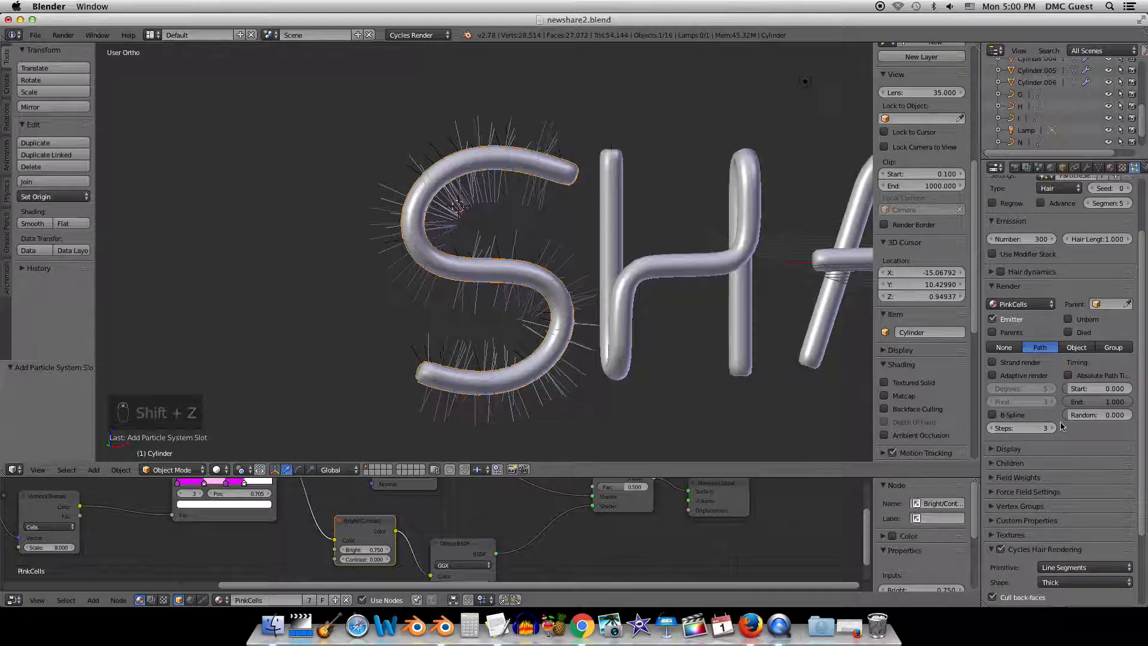
{"action": "scroll", "coordinate": [1061, 426], "scroll_direction": "down", "scroll_amount": 1}
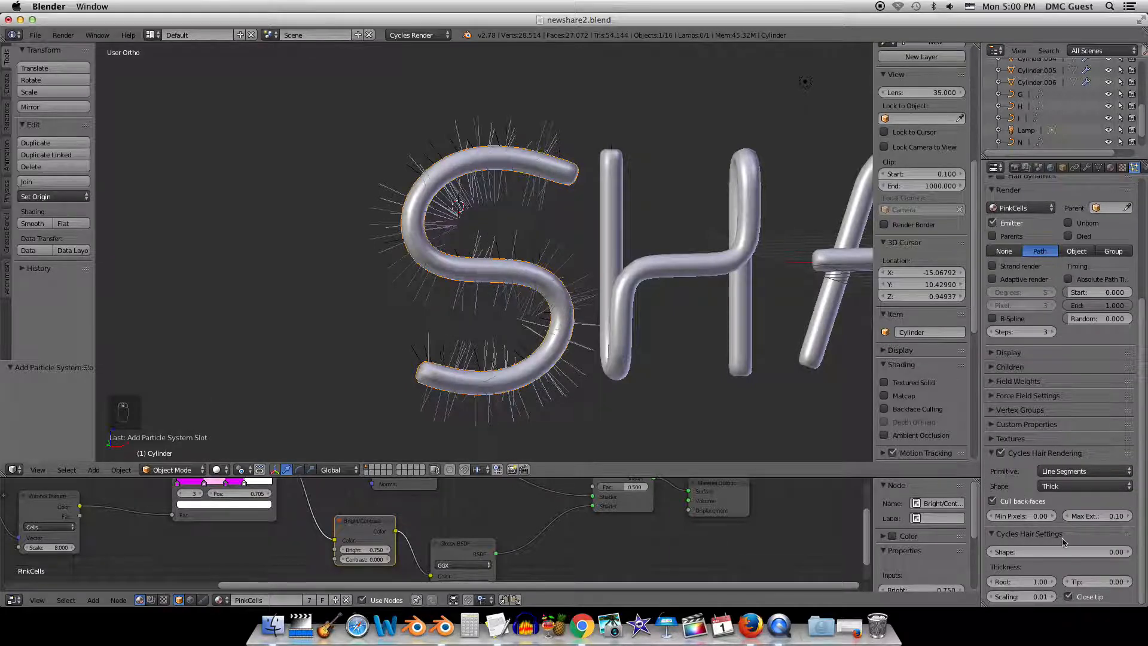
{"action": "left_click", "coordinate": [1027, 583]}
{"action": "key", "text": "Return"}
{"action": "left_click", "coordinate": [1012, 582]}
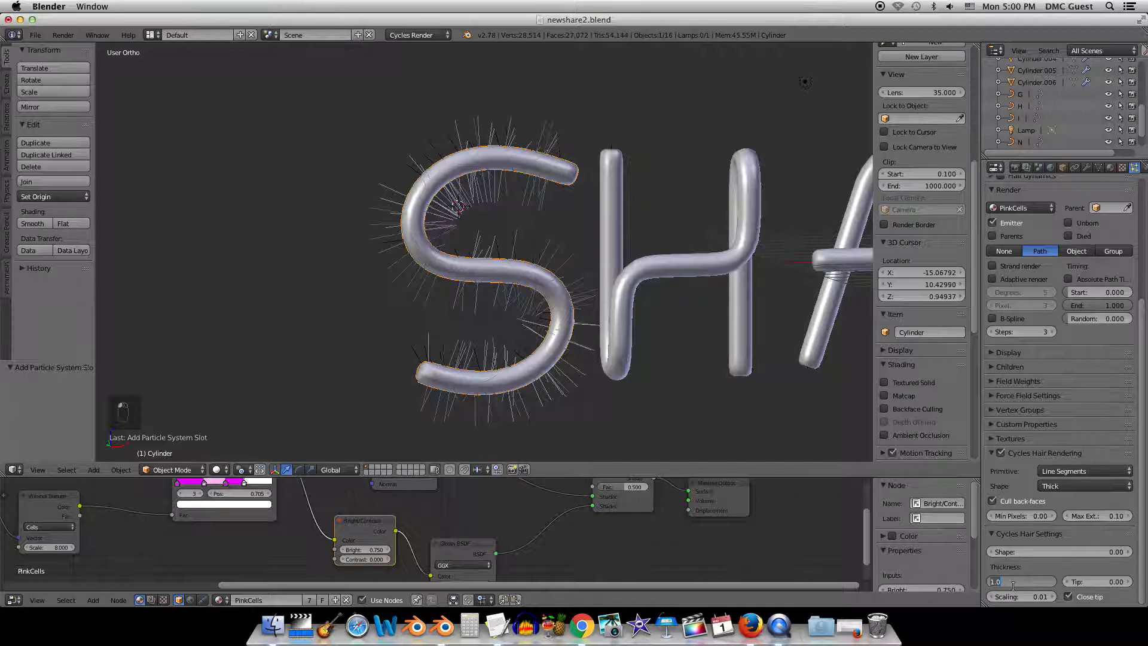
{"action": "type", "text": "8"}
{"action": "key", "text": "Return"}
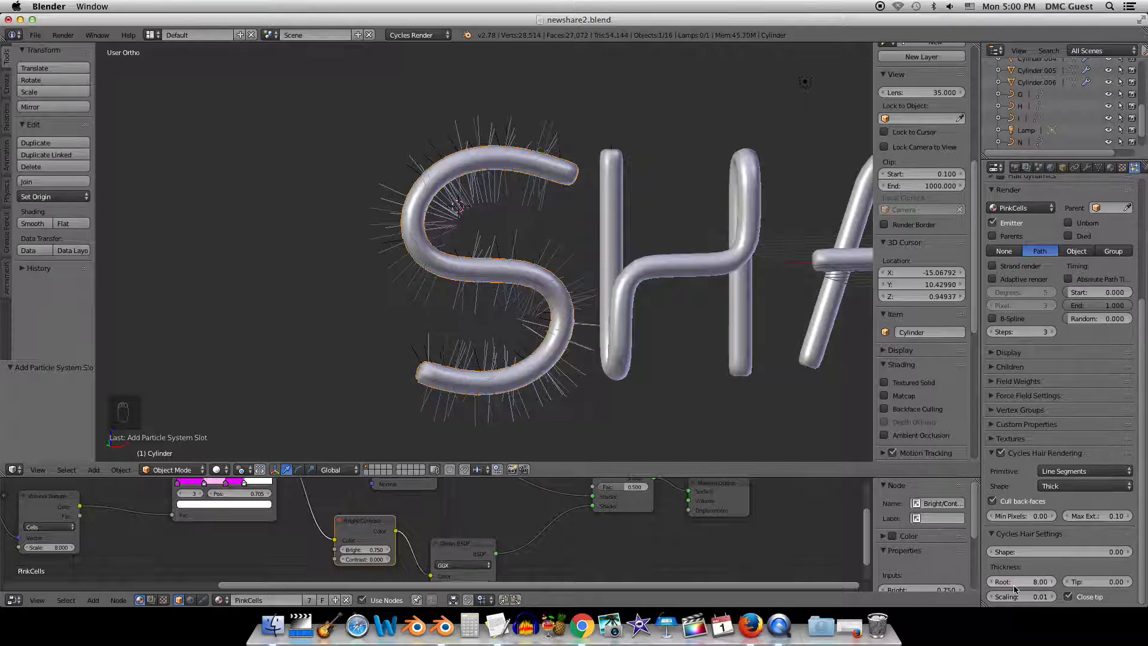
{"action": "left_click", "coordinate": [1111, 579]}
{"action": "type", "text": "2"}
{"action": "key", "text": "Return"}
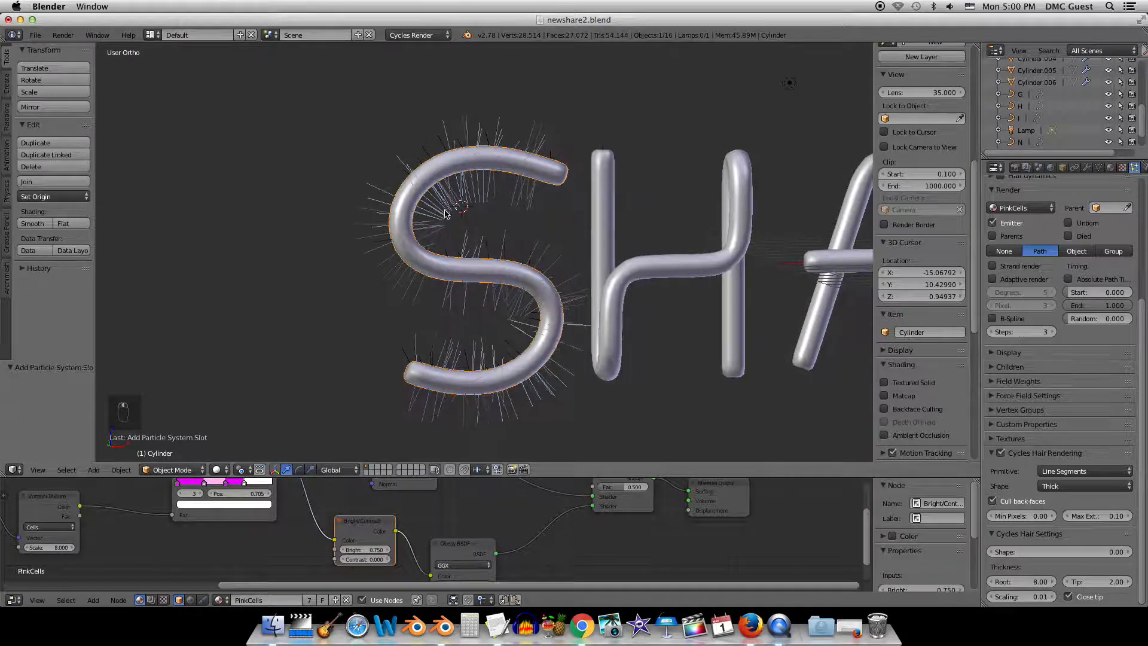
{"action": "key", "text": "shift+z"}
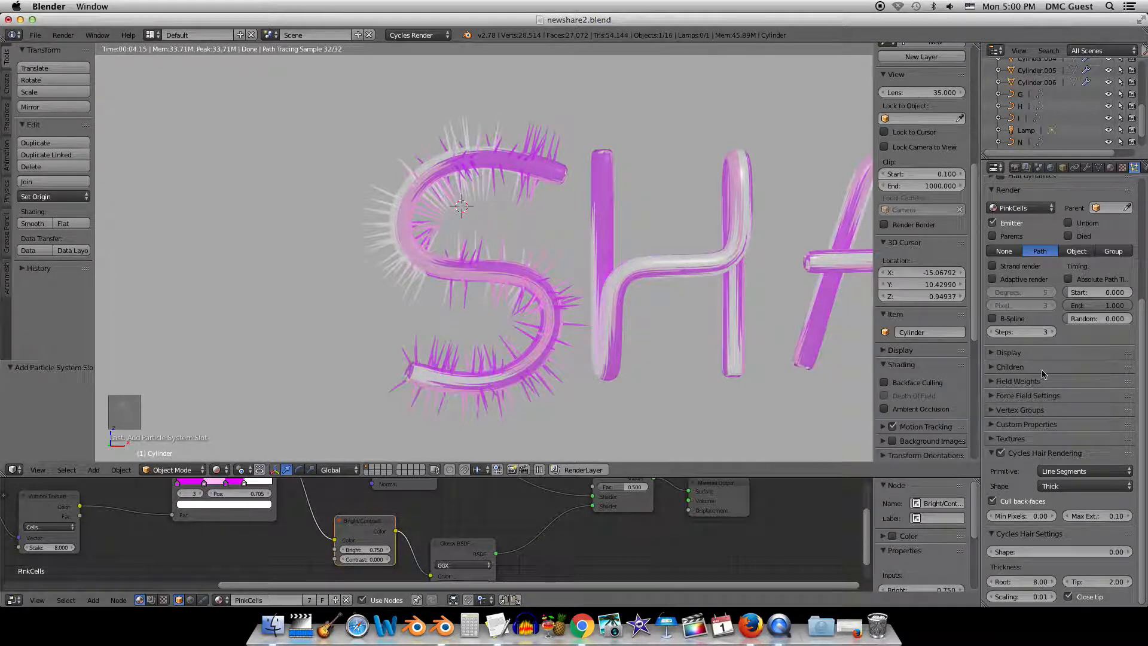
Try Simple children on the hair of the letter S and inspect the rendered result.
{"action": "scroll", "coordinate": [1041, 373], "scroll_direction": "up", "scroll_amount": 1}
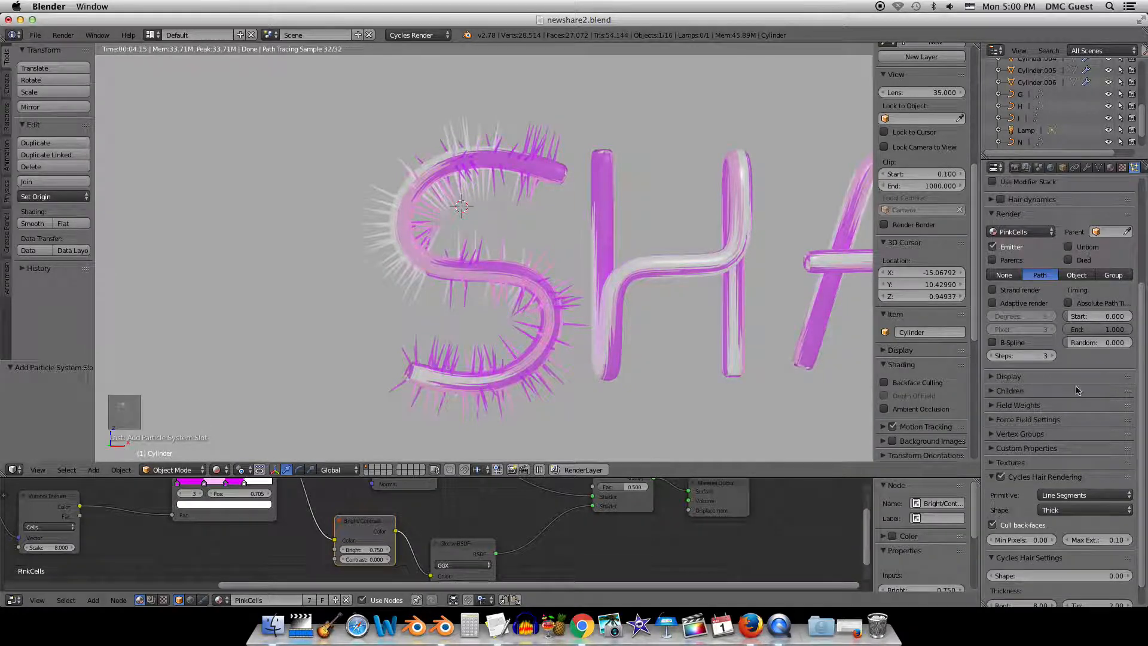
{"action": "scroll", "coordinate": [1076, 390], "scroll_direction": "up", "scroll_amount": 2}
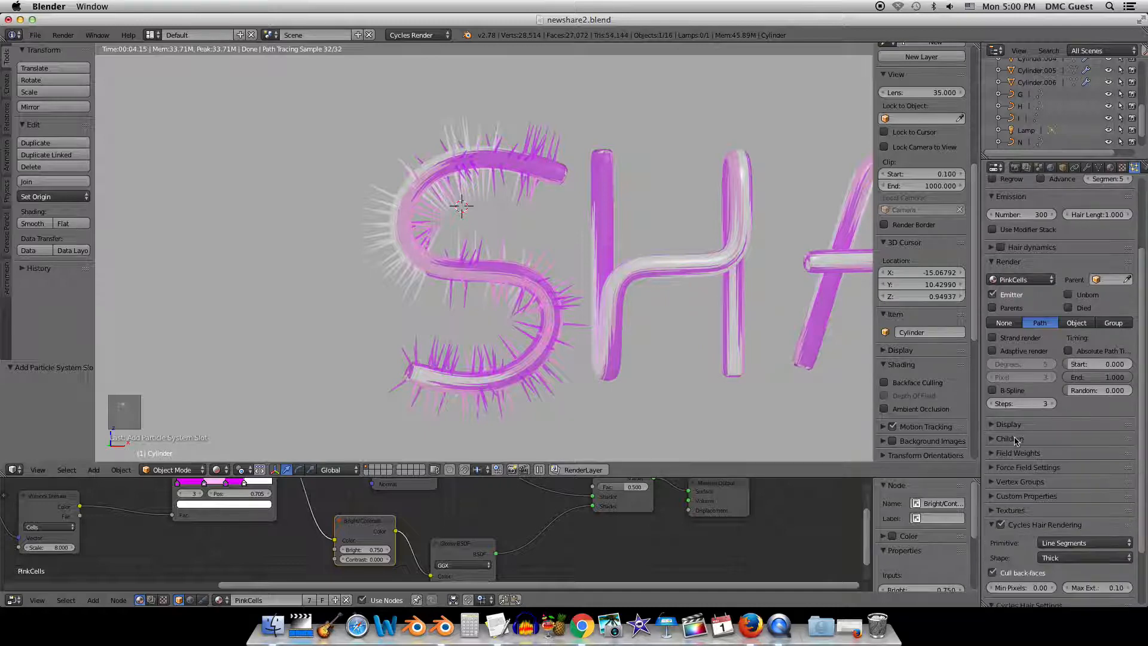
{"action": "left_click", "coordinate": [1015, 440]}
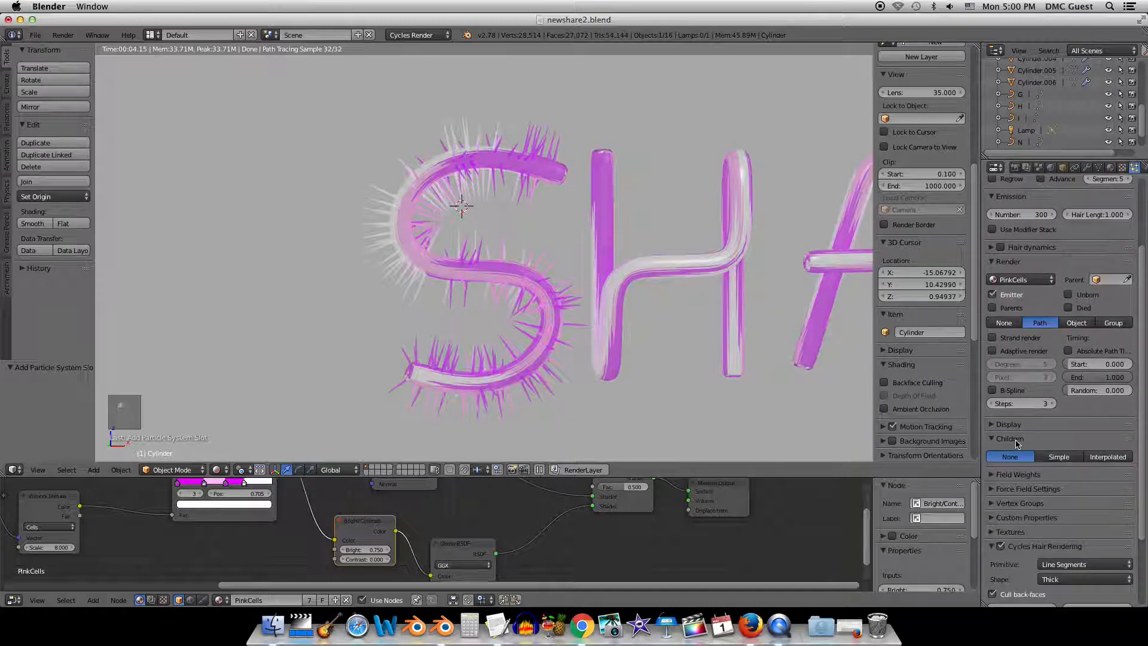
{"action": "left_click", "coordinate": [1056, 457]}
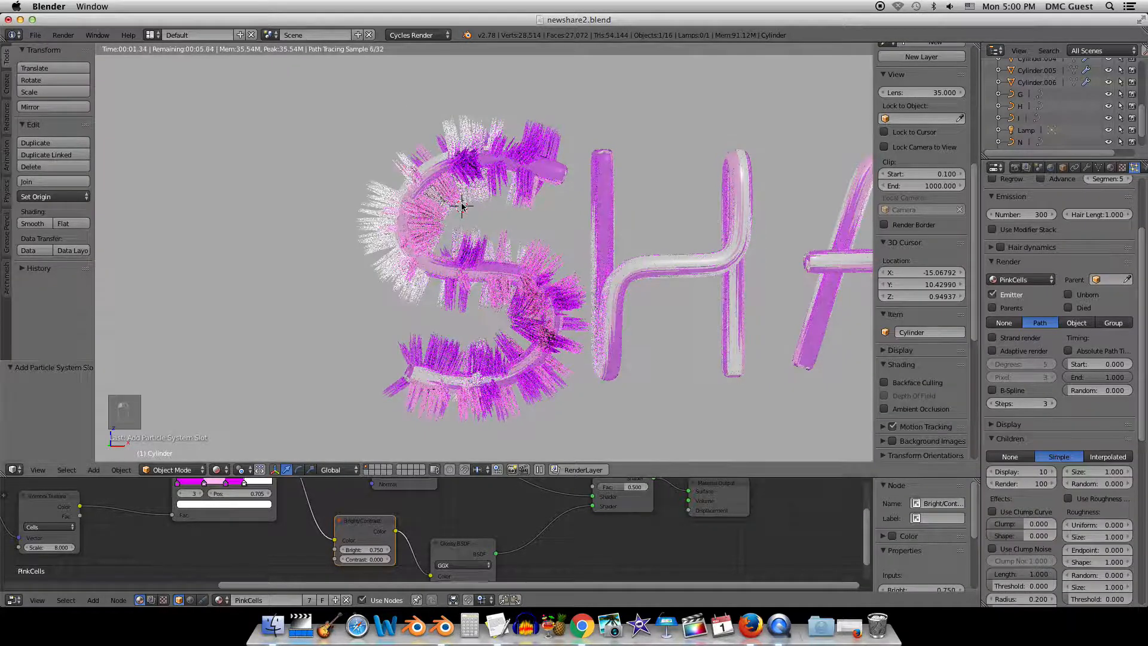
{"action": "middle_click_drag", "start_coordinate": [483, 211], "coordinate": [514, 245]}
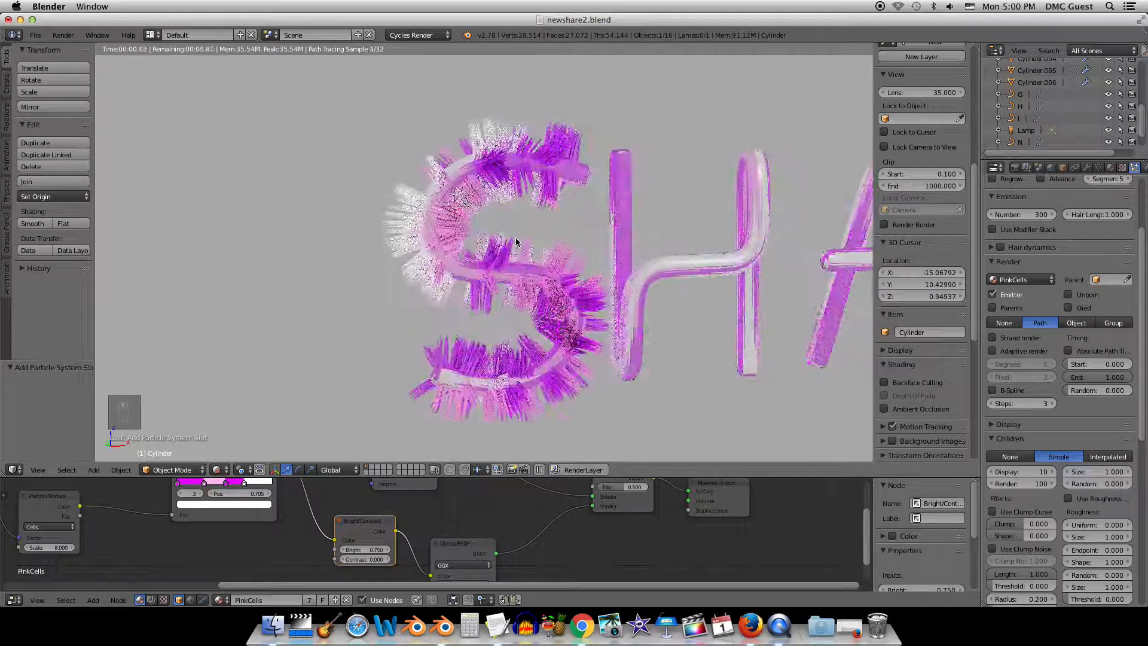
Set the hair's children mode to Interpolated and inspect the rendered letter S from another angle.
{"action": "scroll", "coordinate": [1074, 455], "scroll_direction": "down", "scroll_amount": 5}
{"action": "scroll", "coordinate": [1074, 454], "scroll_direction": "down", "scroll_amount": 2}
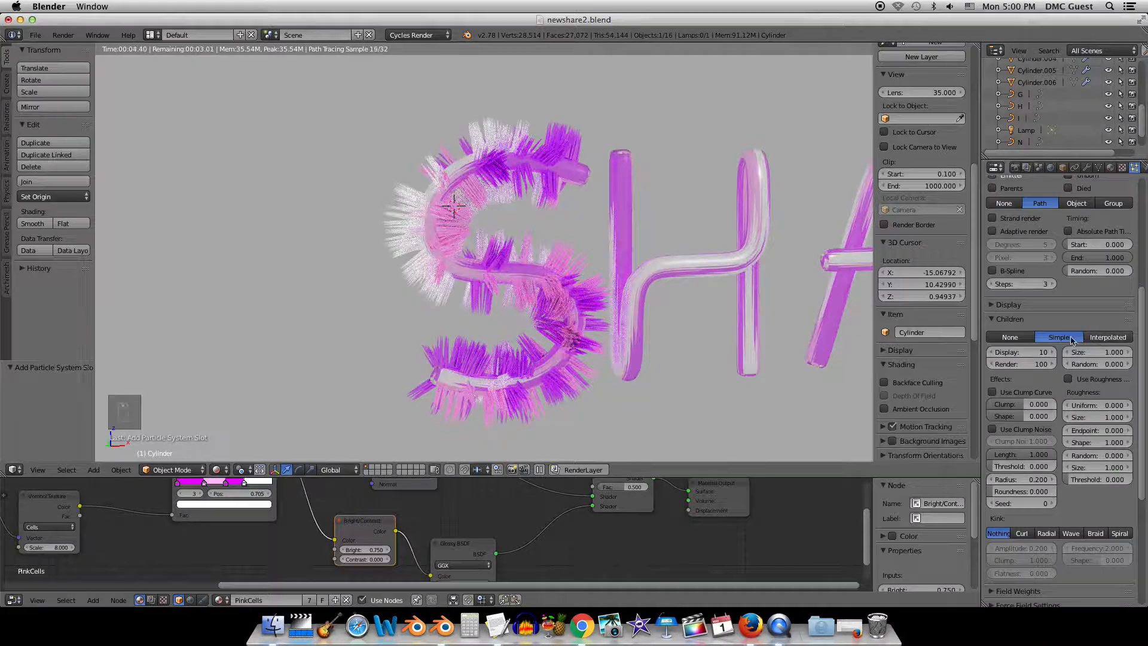
{"action": "left_click", "coordinate": [1101, 338]}
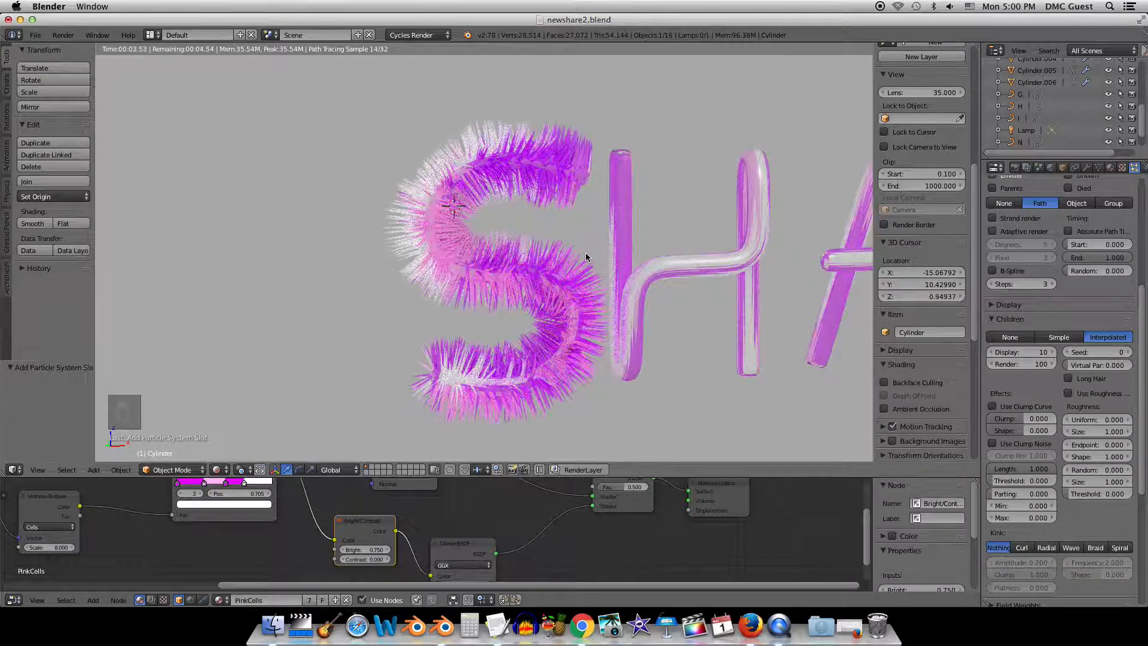
{"action": "middle_click_drag", "start_coordinate": [581, 252], "coordinate": [569, 268]}
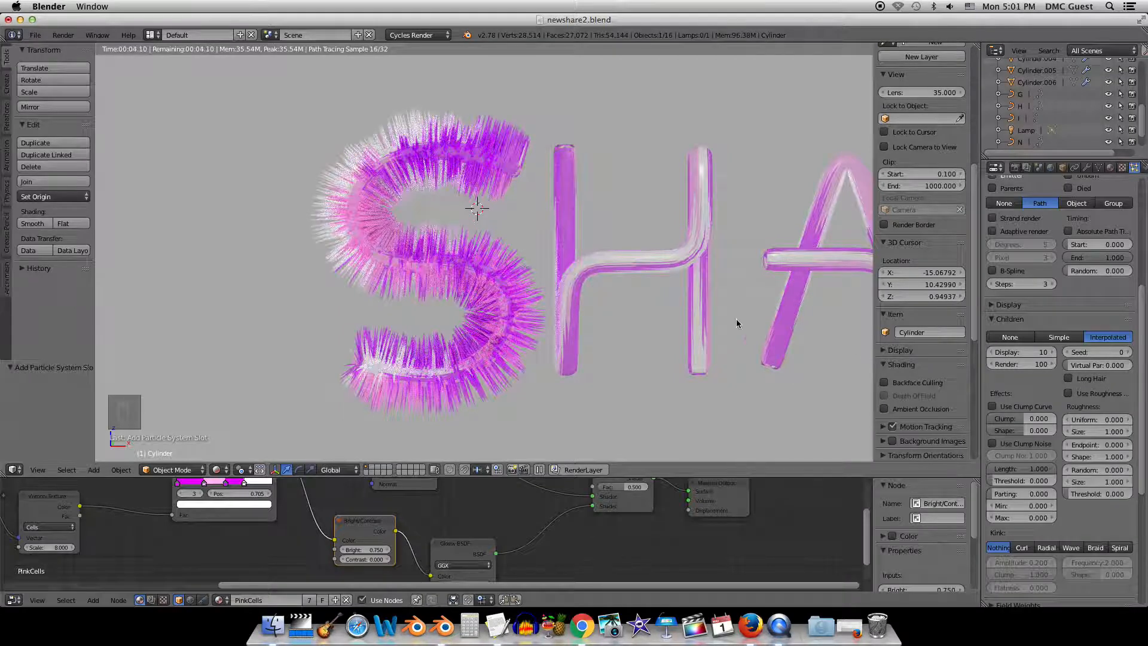
Try 5 and 20 as the number of displayed children per parent hair.
{"action": "scroll", "coordinate": [1058, 423], "scroll_direction": "down", "scroll_amount": 5}
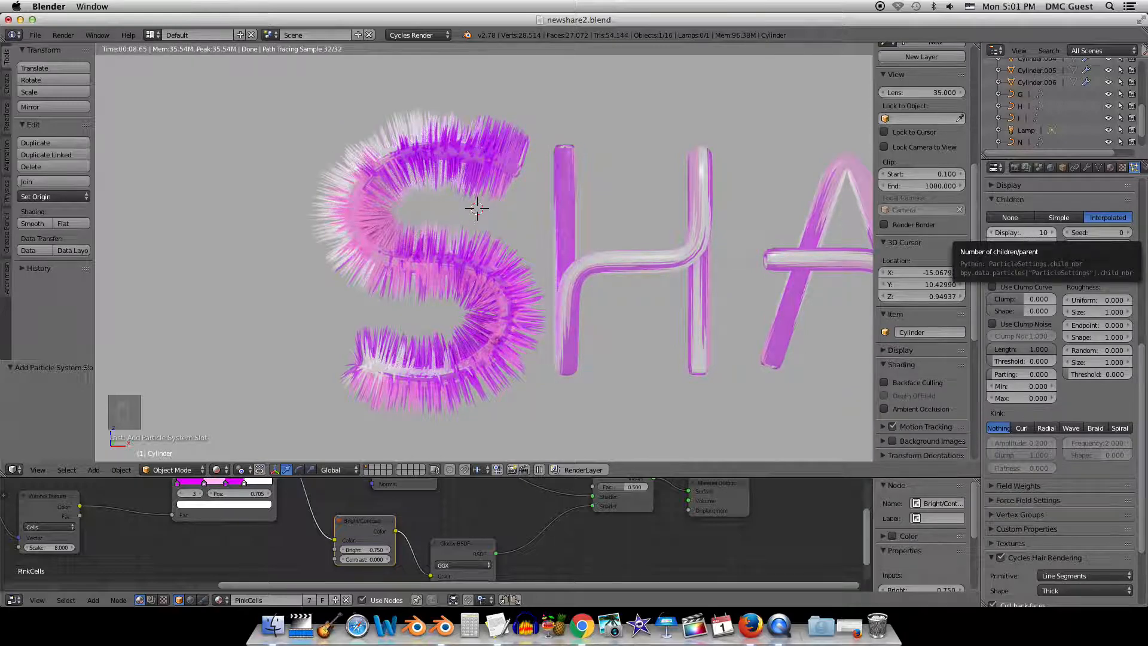
{"action": "left_click", "coordinate": [1023, 232]}
{"action": "type", "text": "5"}
{"action": "key", "text": "Return"}
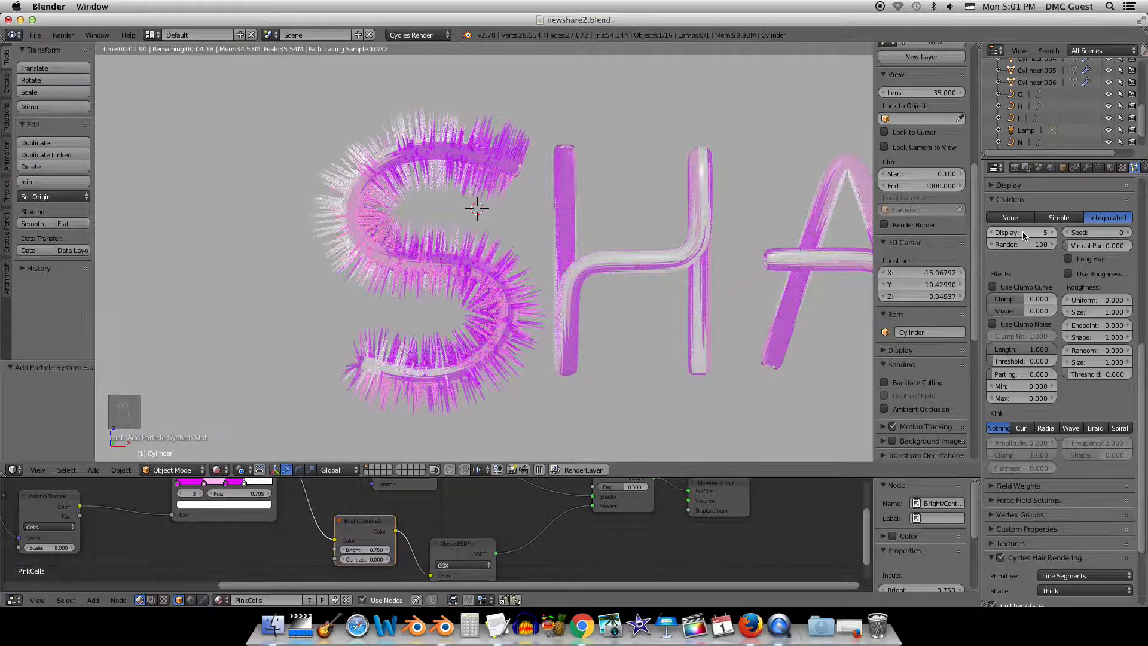
{"action": "left_click", "coordinate": [1022, 234]}
{"action": "type", "text": "20"}
{"action": "key", "text": "Return"}
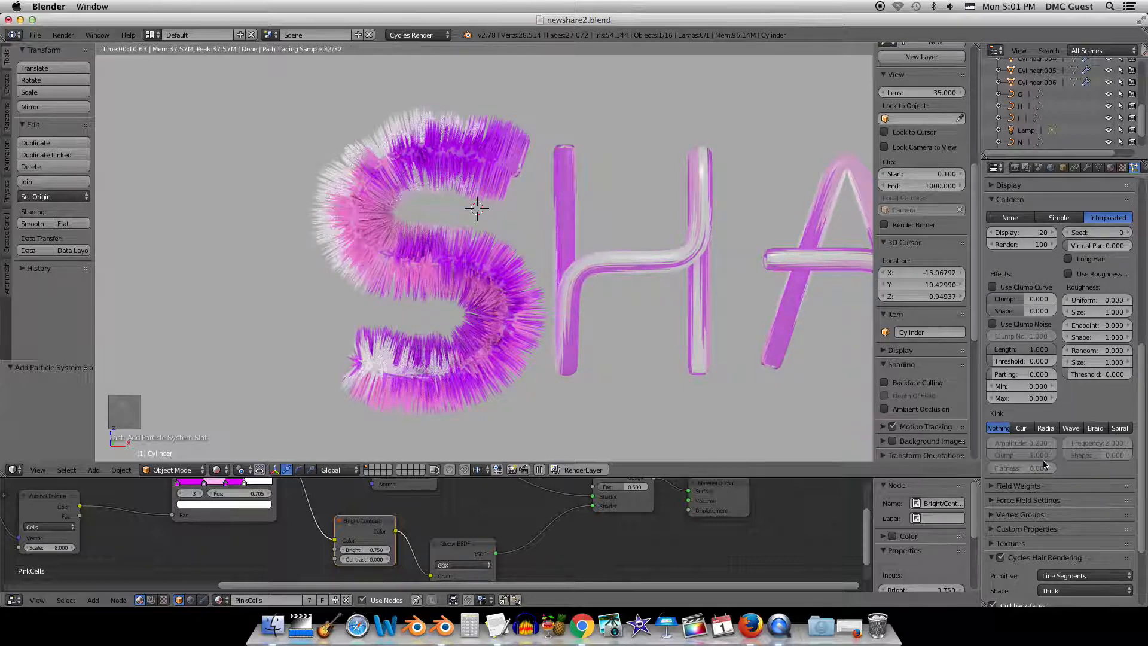
Set the children's kink type to Curl and the displayed children per parent to 8.
{"action": "left_click", "coordinate": [1022, 428]}
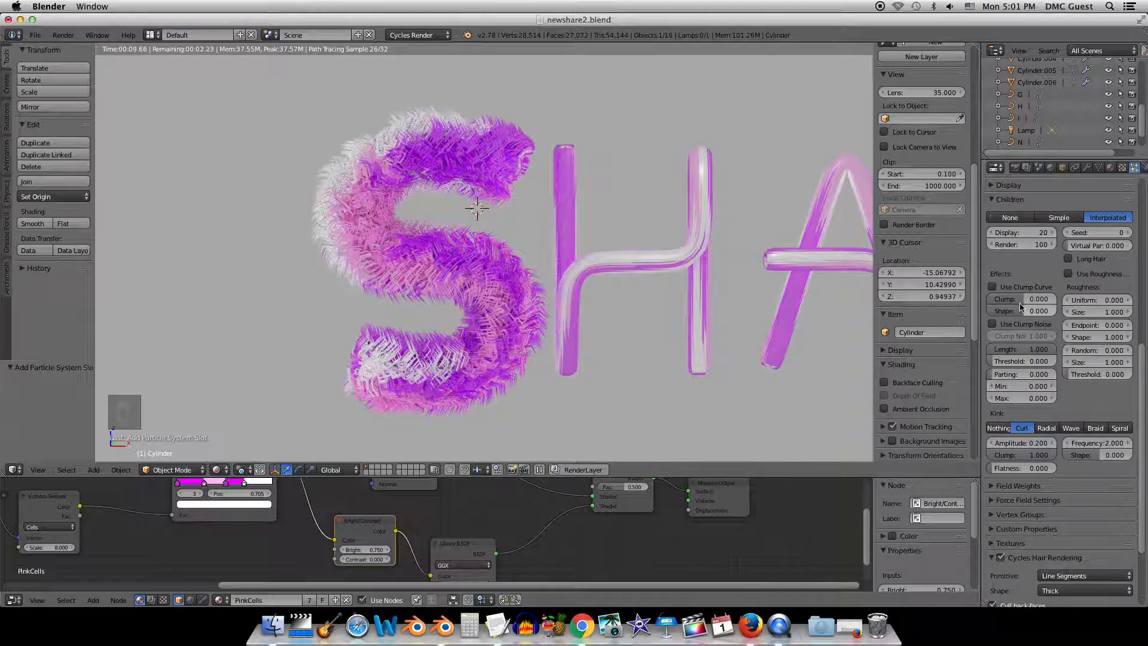
{"action": "left_click", "coordinate": [1014, 235]}
{"action": "type", "text": "8"}
{"action": "key", "text": "Return"}
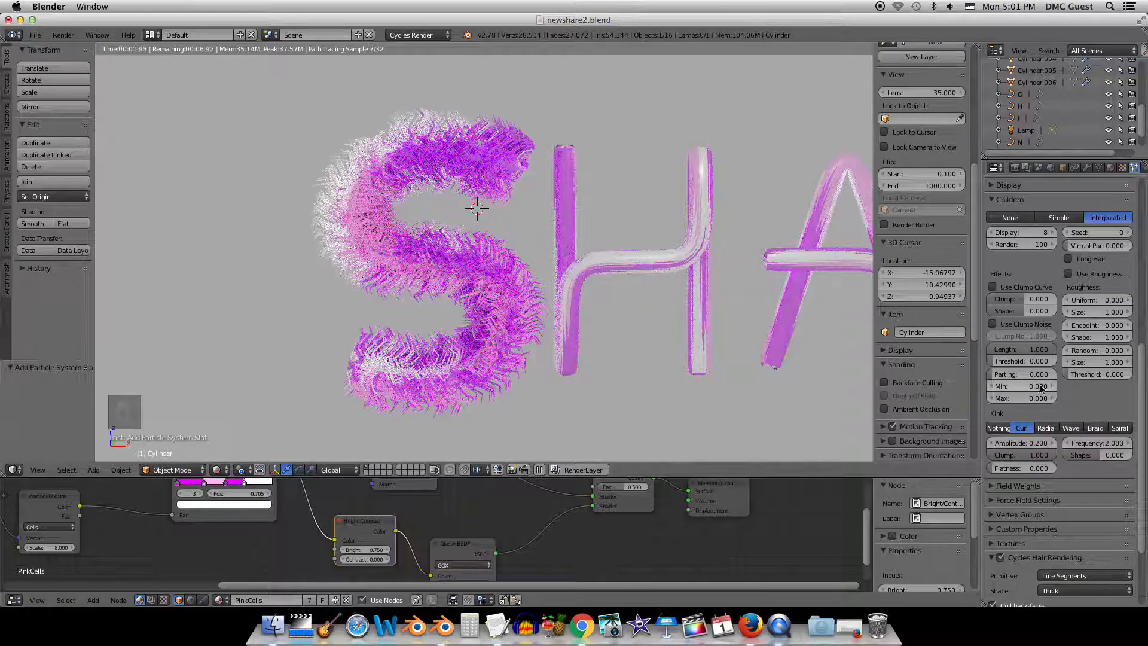
Try the Radial, Wave, Braid and Spiral kink types on the letter S hair, ending back on Curl.
{"action": "scroll", "coordinate": [1087, 417], "scroll_direction": "down", "scroll_amount": 3}
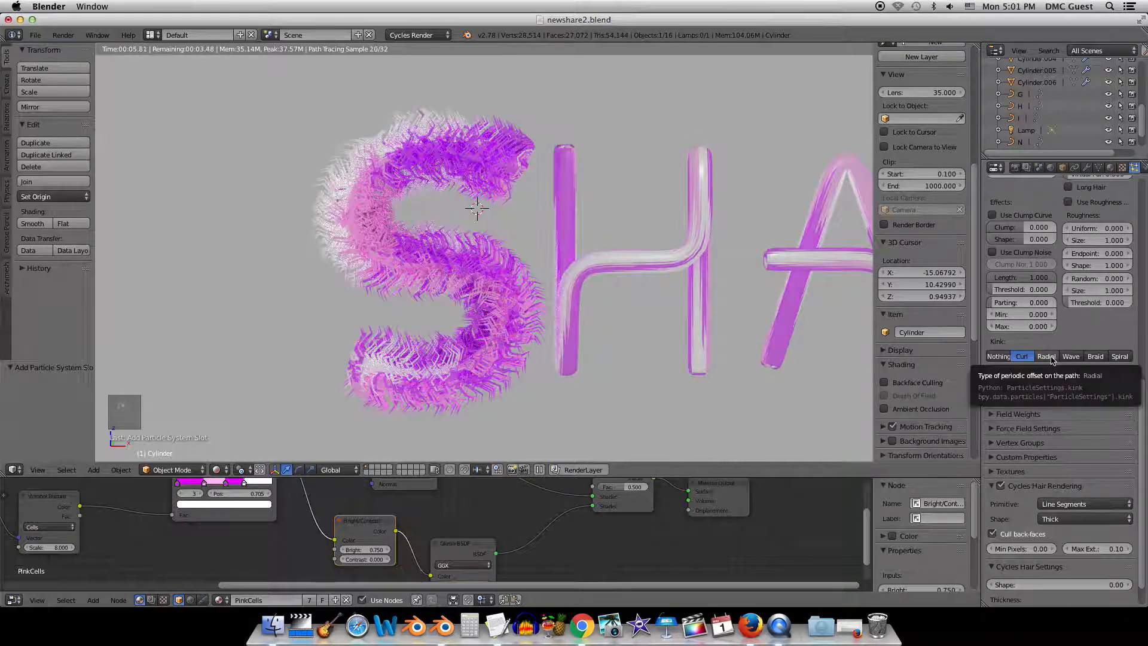
{"action": "left_click", "coordinate": [1046, 356]}
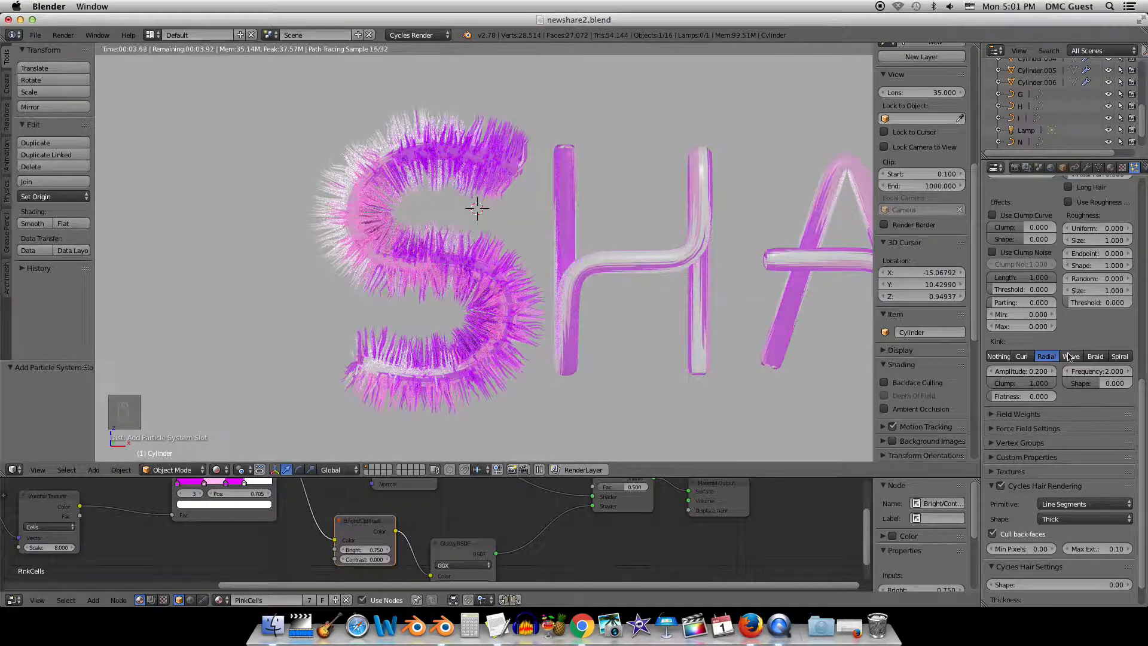
{"action": "left_click", "coordinate": [1069, 356]}
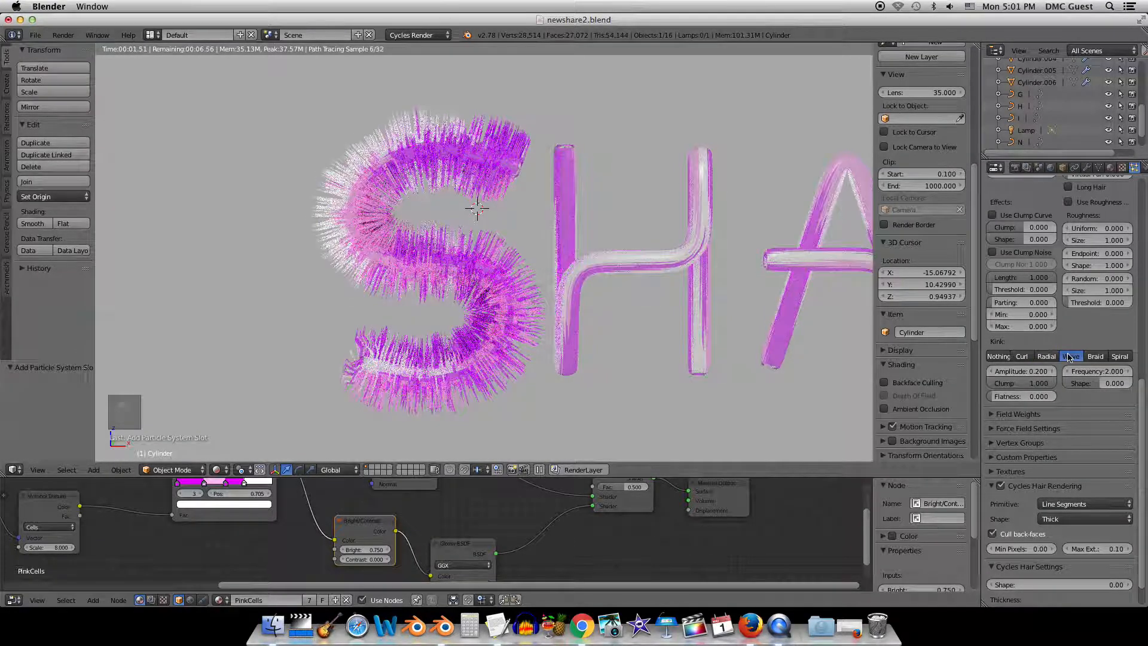
{"action": "left_click", "coordinate": [1093, 356]}
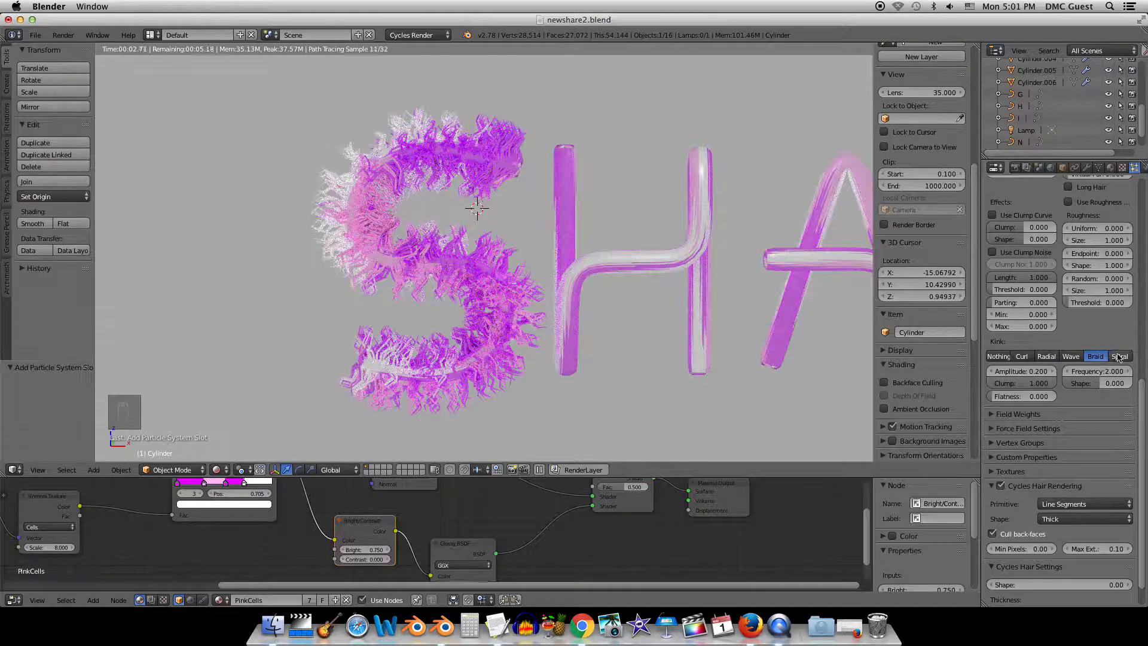
{"action": "left_click", "coordinate": [1117, 357]}
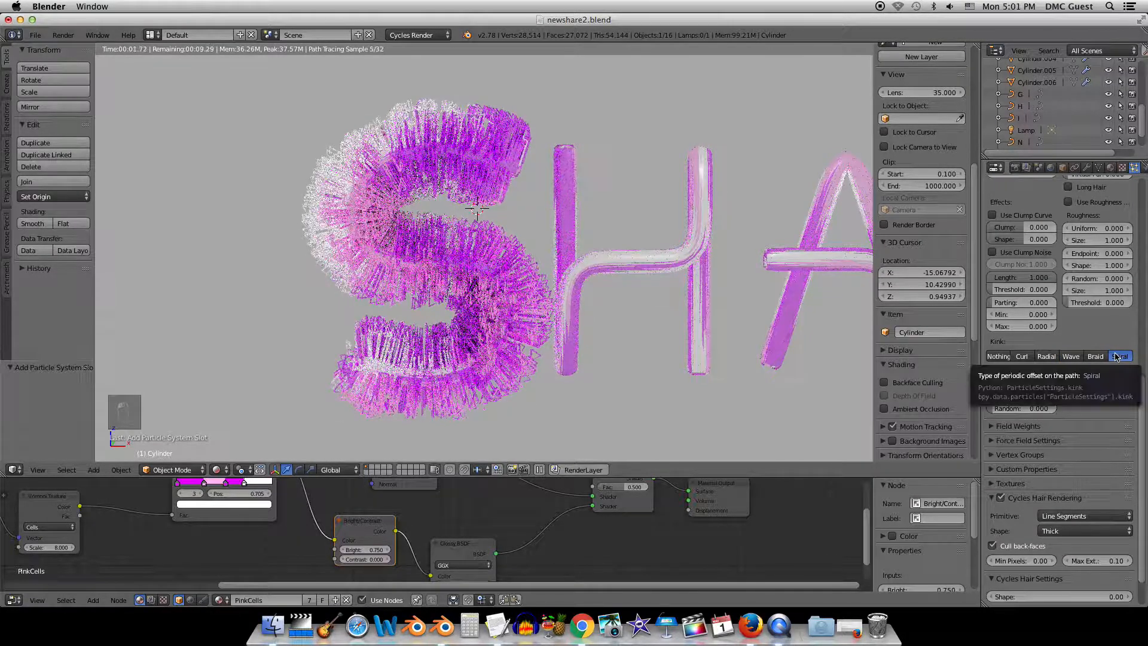
{"action": "left_click", "coordinate": [1040, 356]}
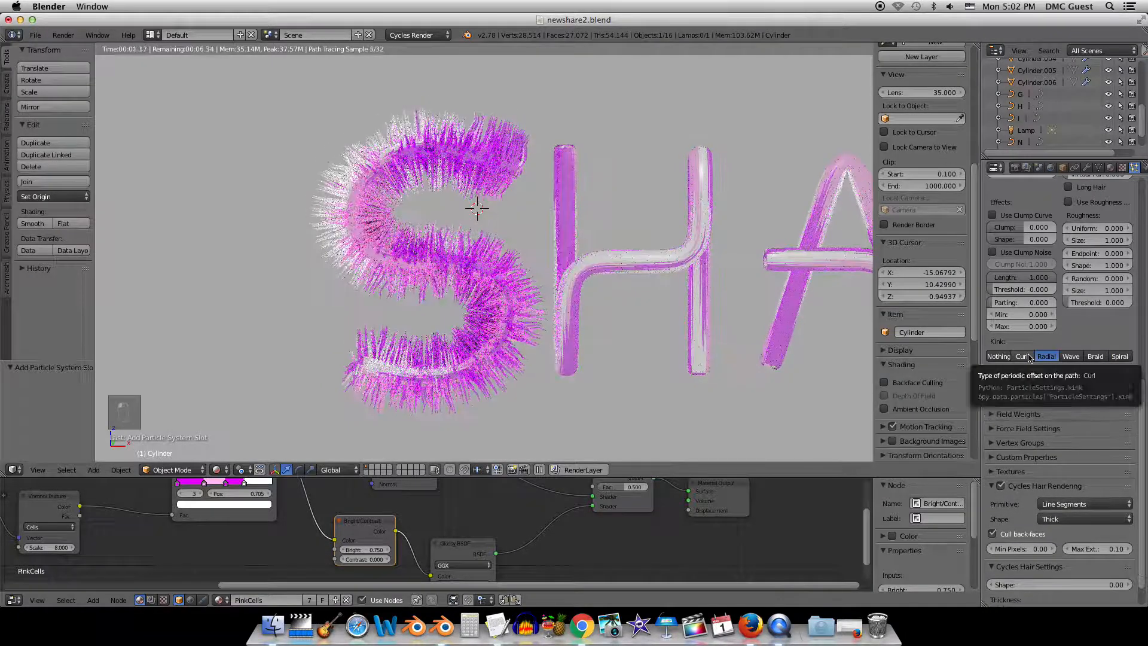
{"action": "left_click", "coordinate": [1028, 356]}
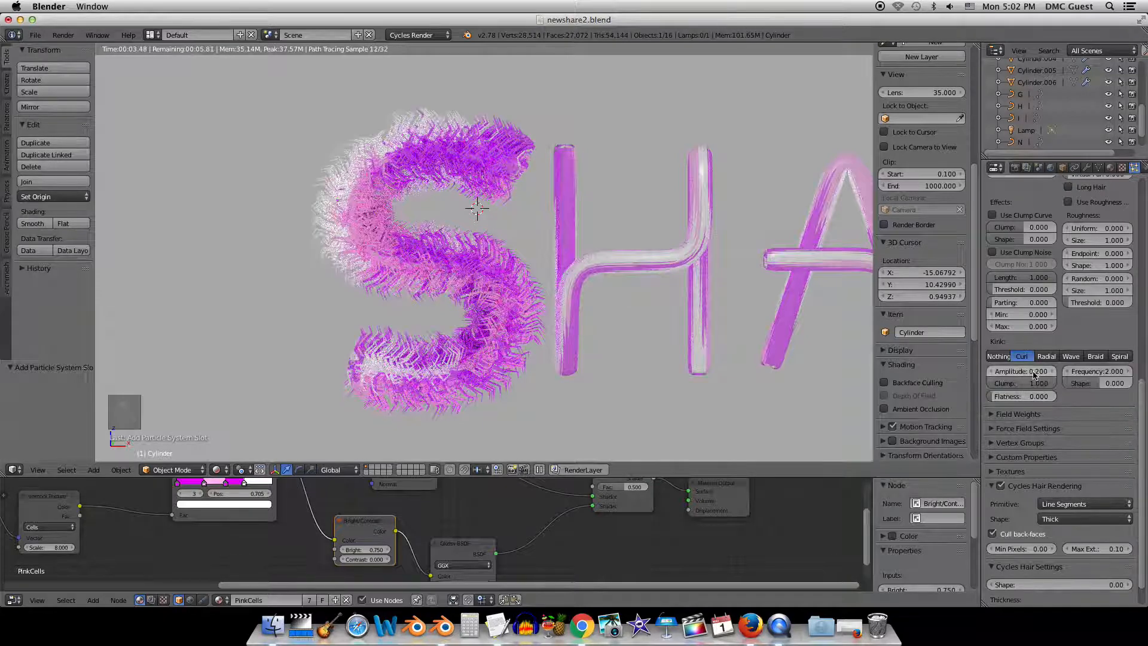
Set the amplitude of the children's curl kink to 0.15.
{"action": "left_click", "coordinate": [1032, 372]}
{"action": "type", "text": ".15"}
{"action": "key", "text": "Return"}
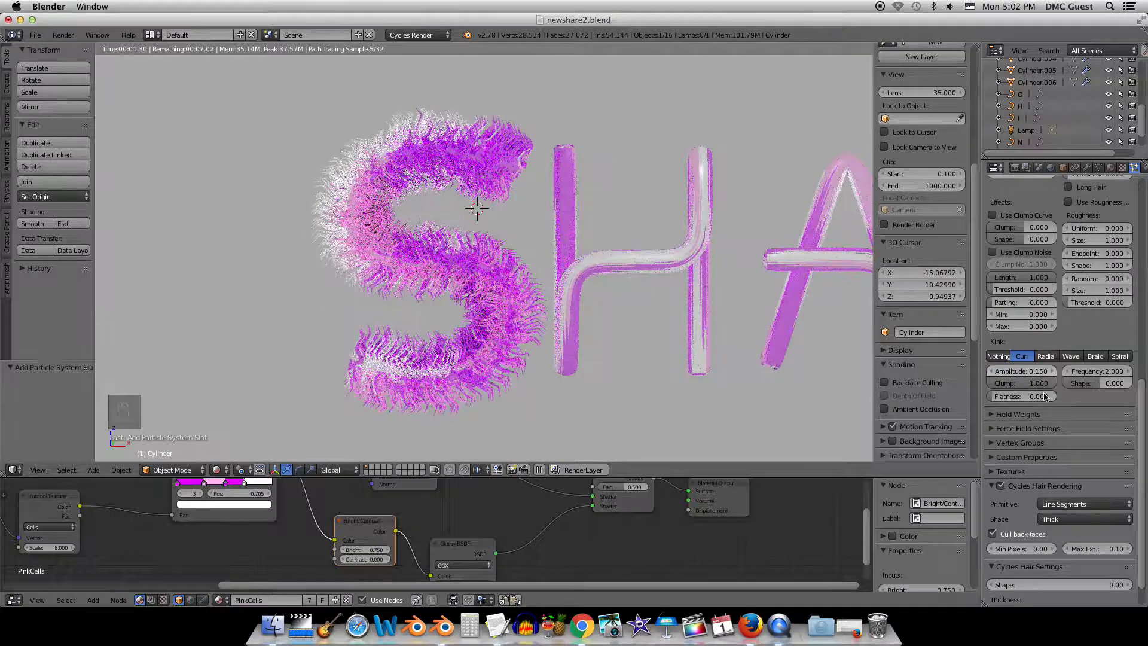
Set the Cycles hair rendering primitive to Curve Segments and inspect the strands of the letter S up close.
{"action": "scroll", "coordinate": [1074, 438], "scroll_direction": "down", "scroll_amount": 2}
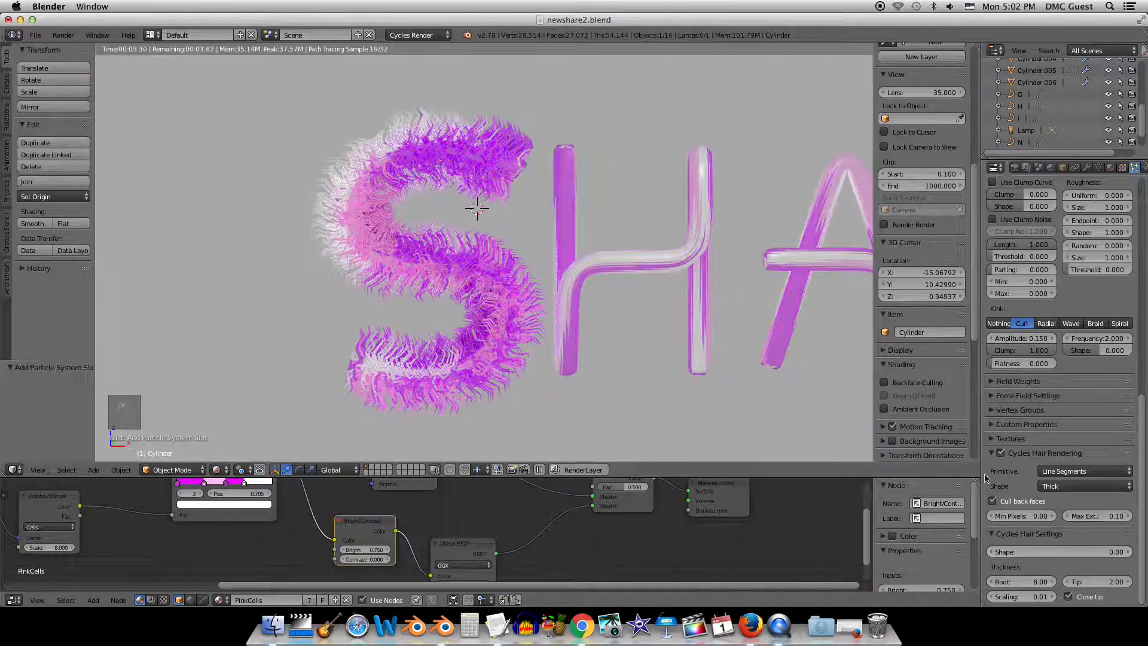
{"action": "left_click", "coordinate": [1063, 476]}
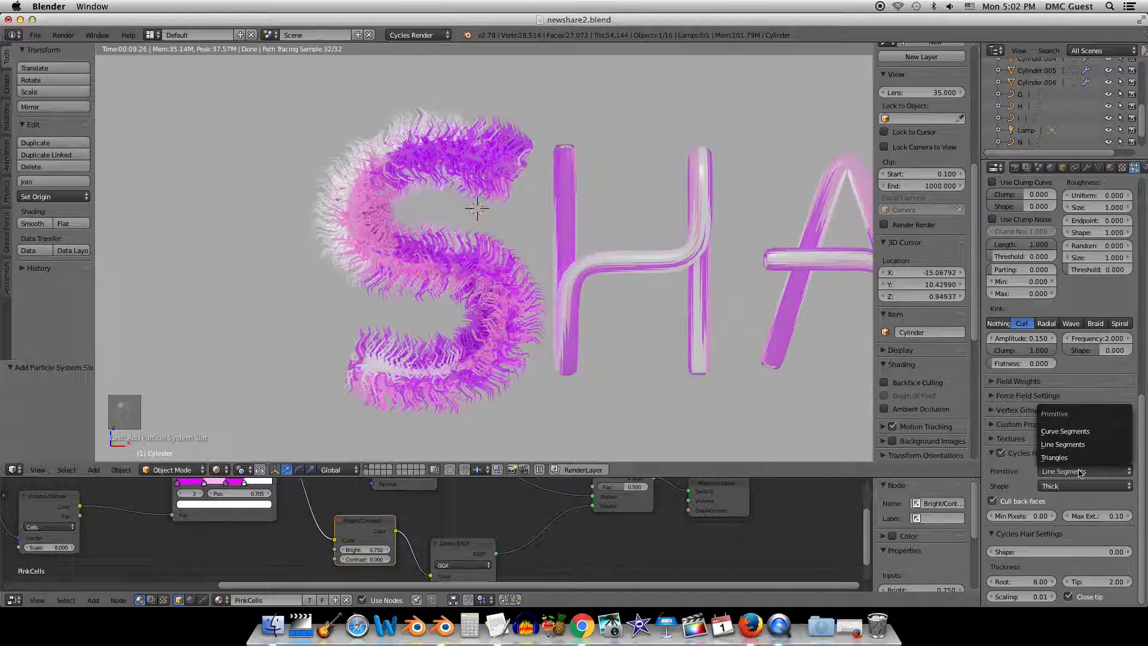
{"action": "left_click", "coordinate": [1066, 431]}
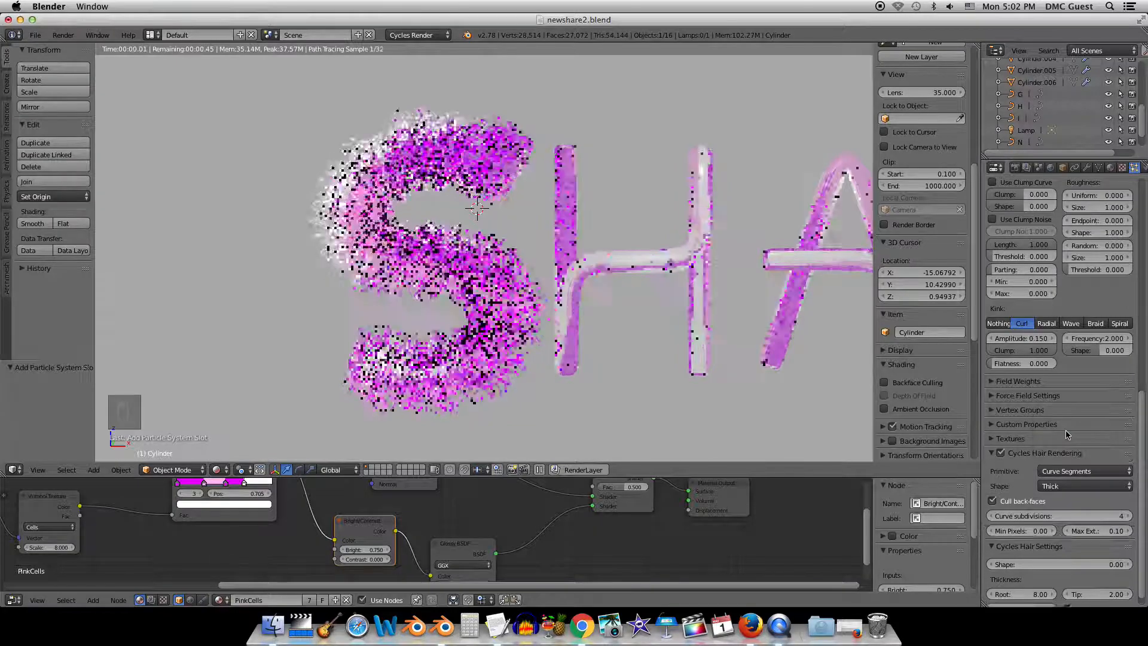
{"action": "scroll", "coordinate": [526, 261], "scroll_direction": "up", "scroll_amount": 8}
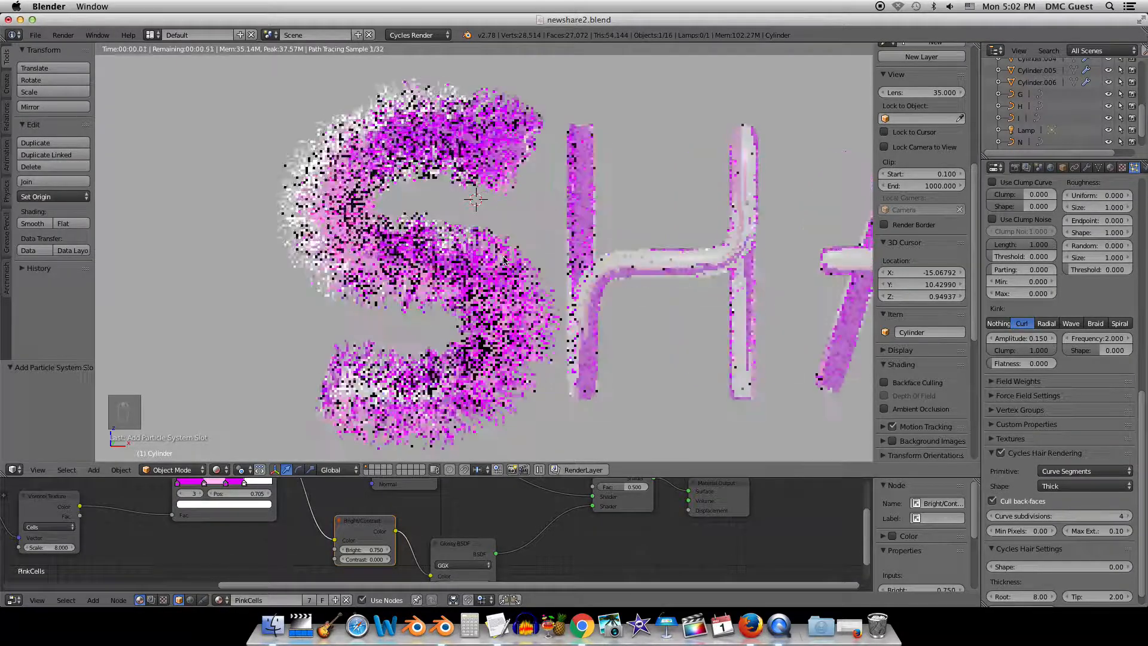
{"action": "scroll", "coordinate": [514, 261], "scroll_direction": "up", "scroll_amount": 2}
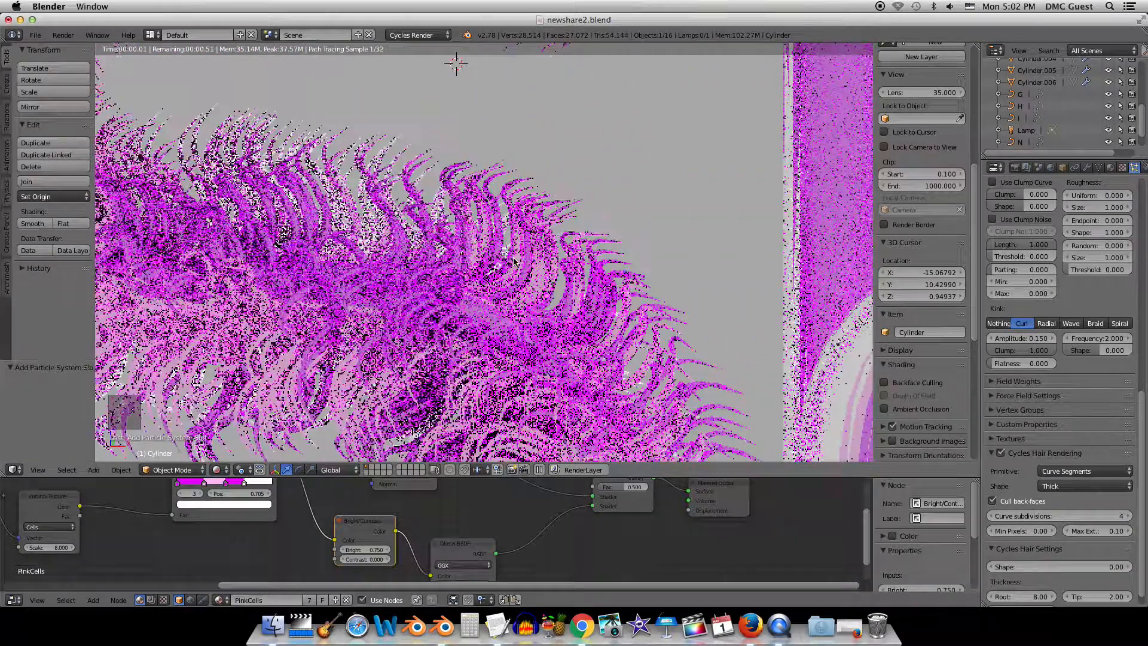
Compare the Line Segments primitive on the strands up close, ending back on Curve Segments.
{"action": "left_click", "coordinate": [1070, 472]}
{"action": "left_click", "coordinate": [1067, 444]}
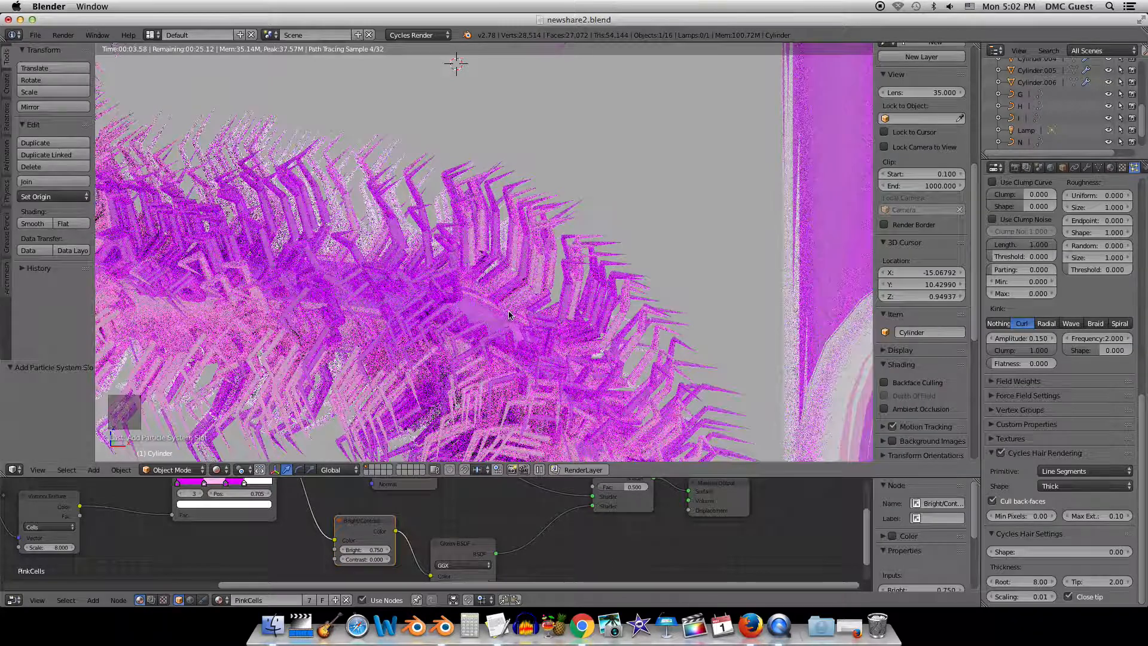
{"action": "left_click", "coordinate": [1073, 471]}
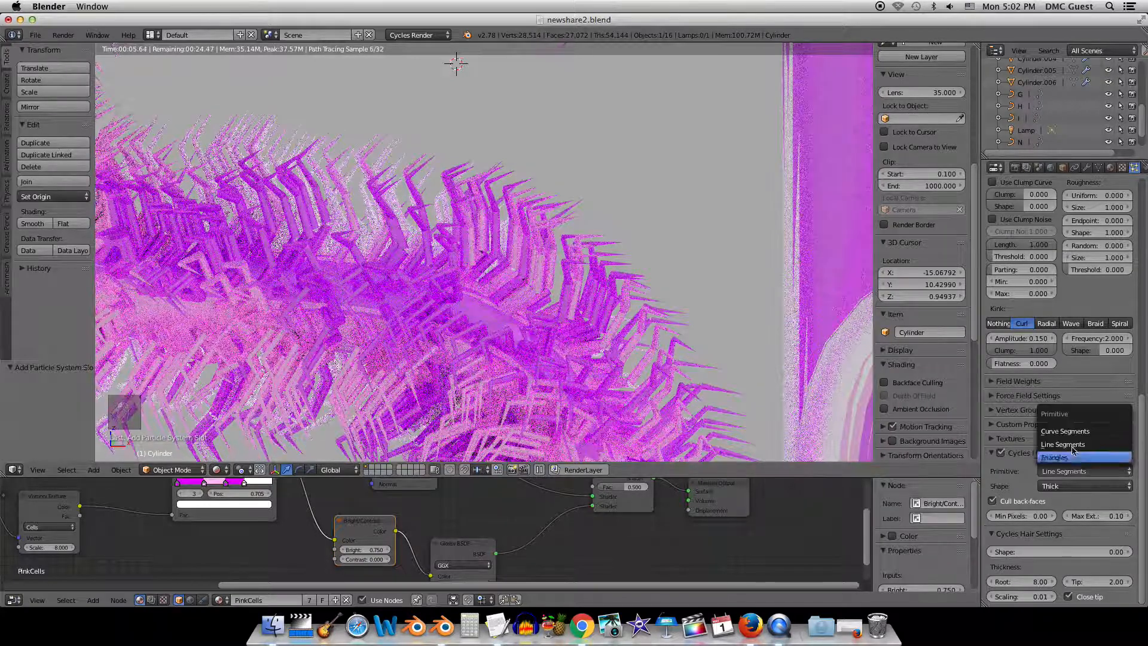
{"action": "left_click", "coordinate": [1074, 431]}
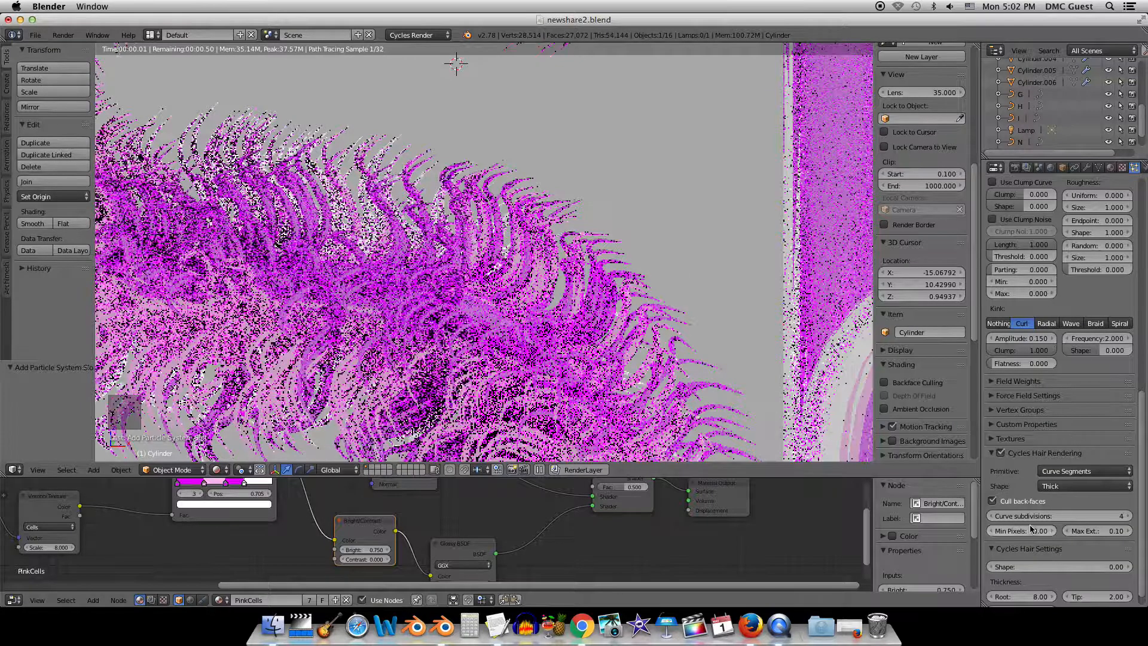
Set the hair's curve subdivisions to 5 and check the rendered letter S.
{"action": "left_click", "coordinate": [1128, 516]}
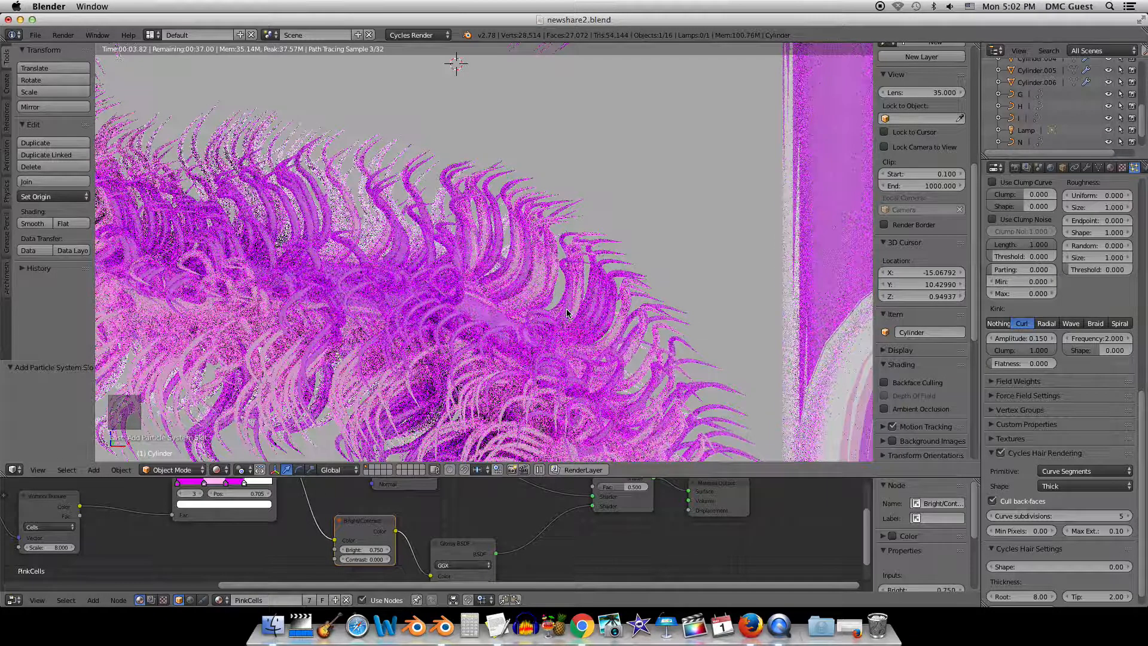
{"action": "scroll", "coordinate": [567, 312], "scroll_direction": "up", "scroll_amount": 5}
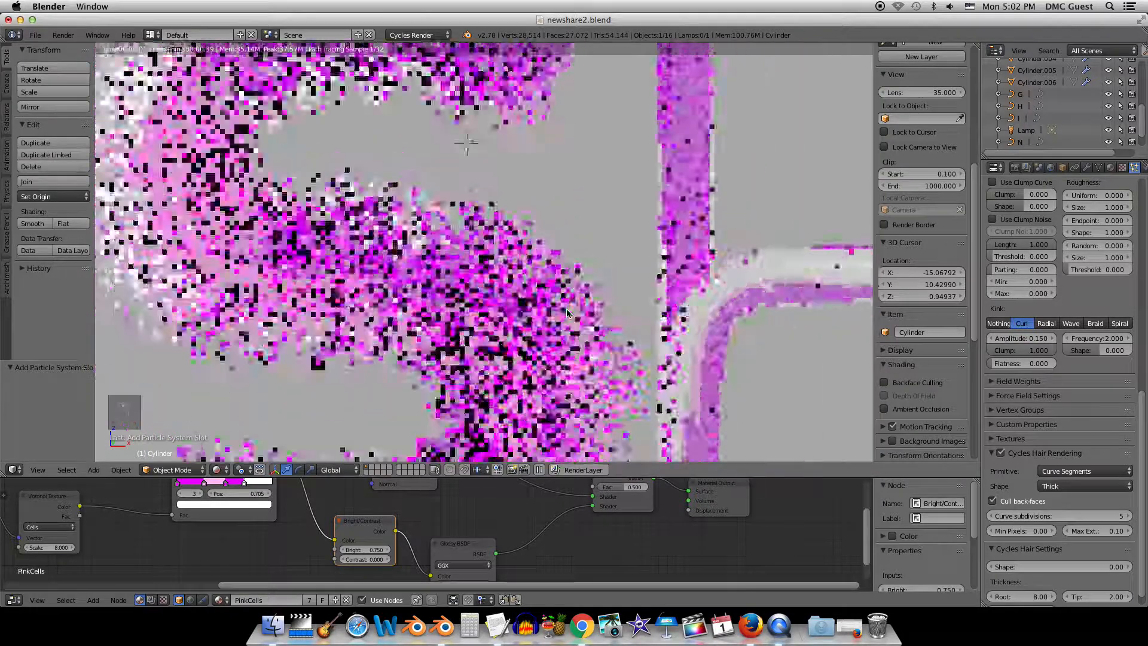
{"action": "scroll", "coordinate": [567, 313], "scroll_direction": "down", "scroll_amount": 1}
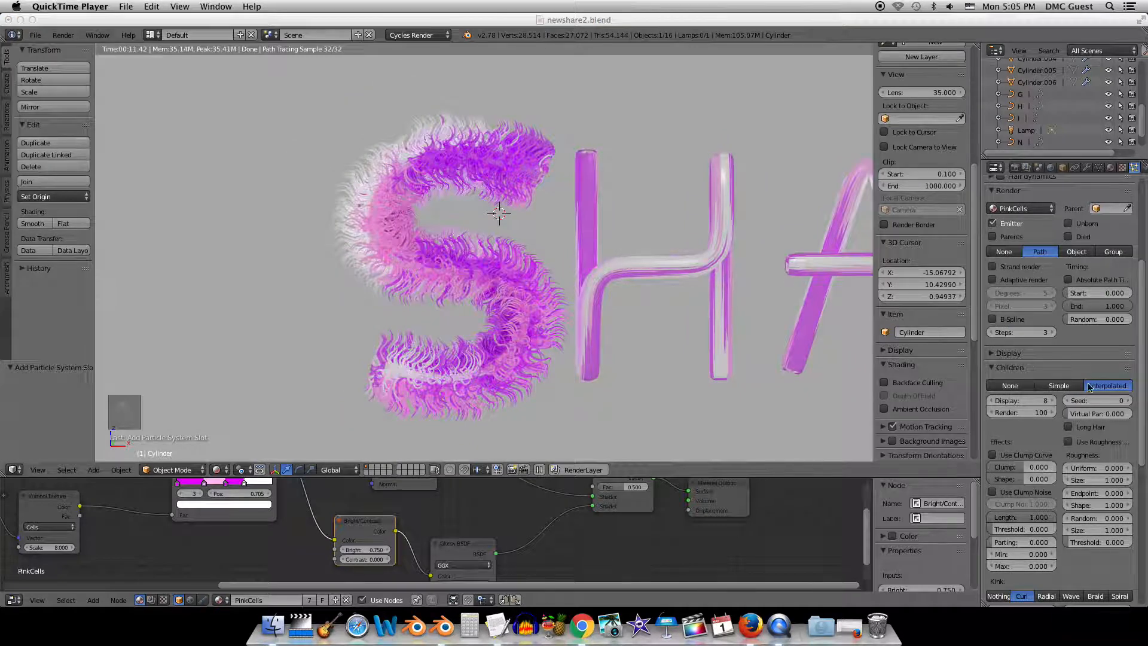
Set the number of emitted hairs on the letter S to 350.
{"action": "left_click", "coordinate": [1079, 345]}
{"action": "scroll", "coordinate": [1085, 345], "scroll_direction": "up", "scroll_amount": 6}
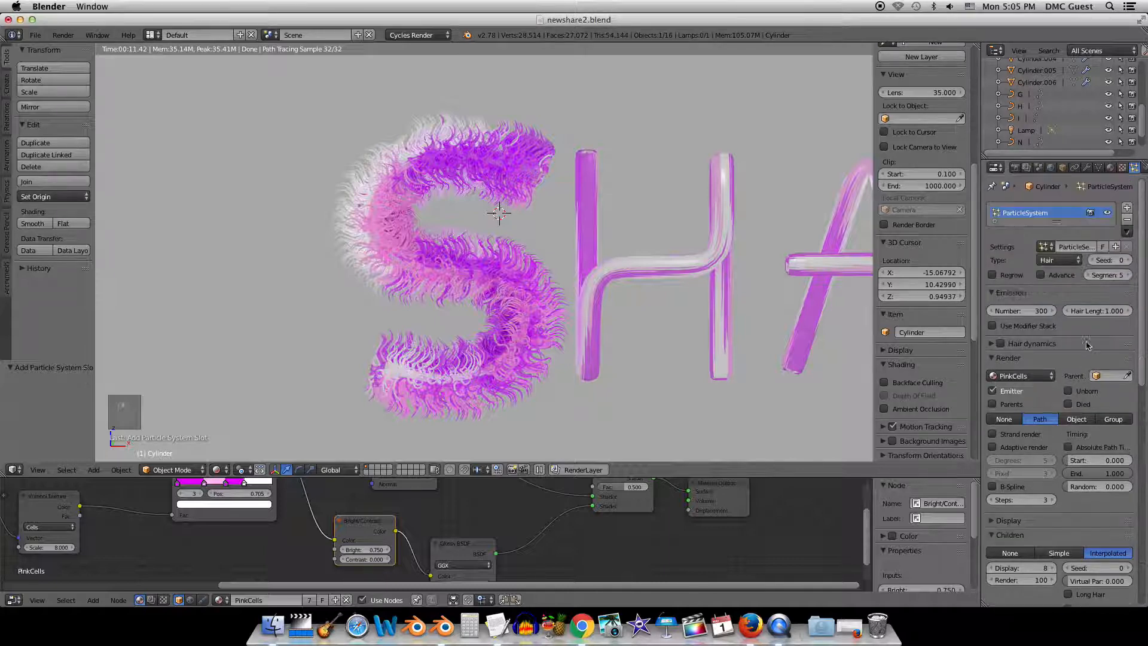
{"action": "left_click", "coordinate": [1028, 311]}
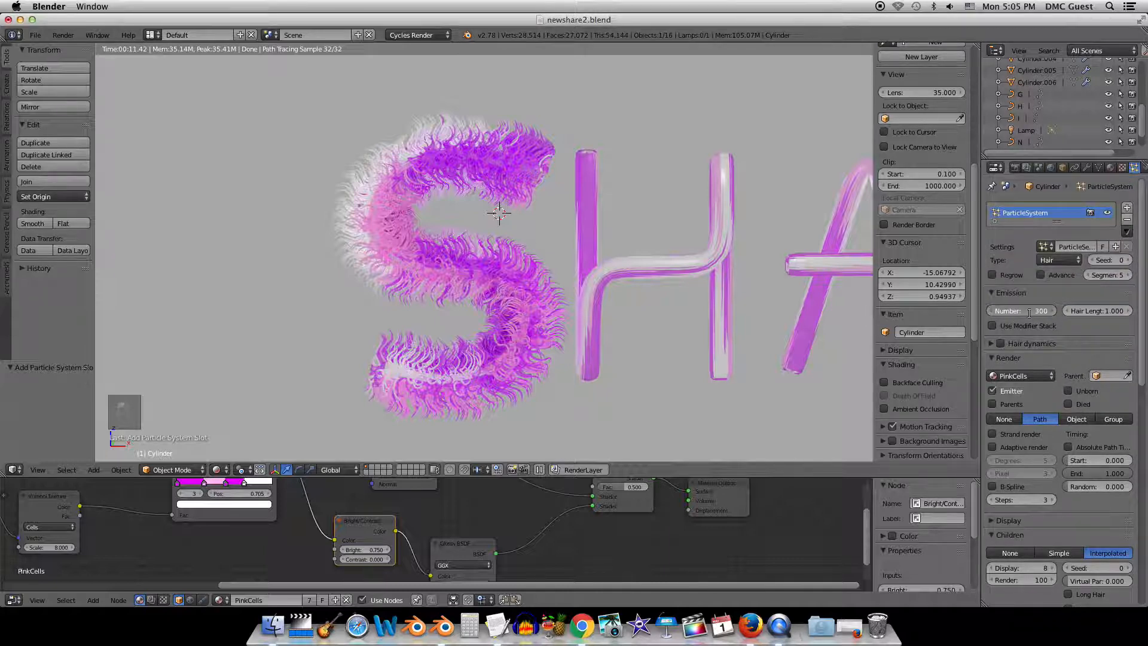
{"action": "type", "text": "350"}
{"action": "key", "text": "Return"}
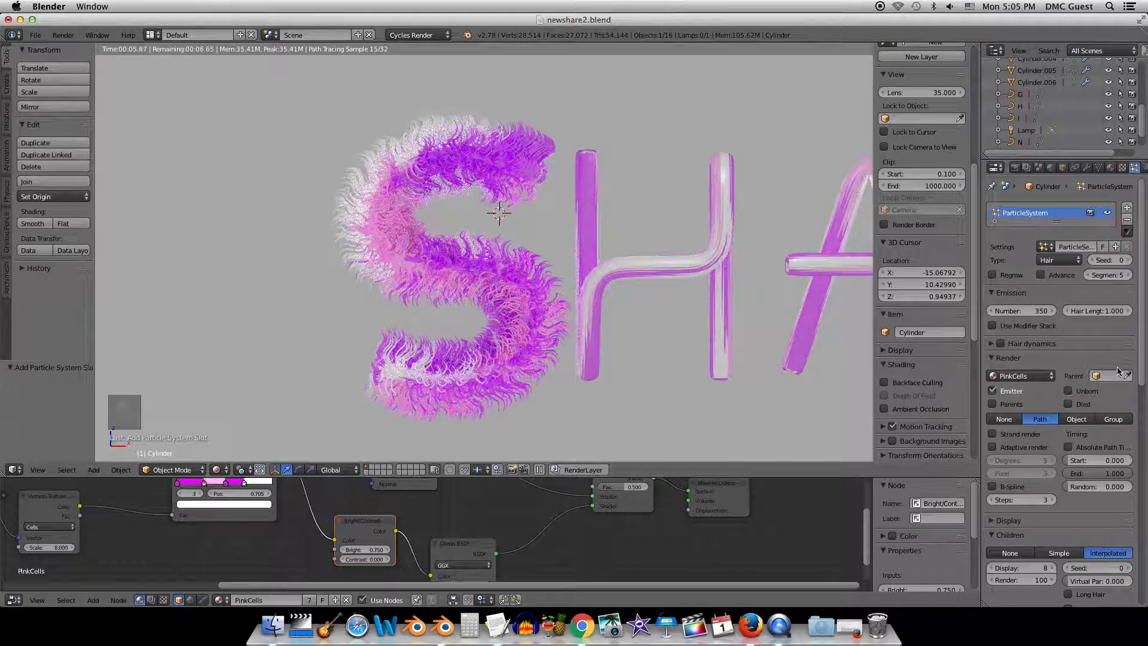
Set the rendered children per parent hair to 8.
{"action": "scroll", "coordinate": [1003, 414], "scroll_direction": "down", "scroll_amount": 7}
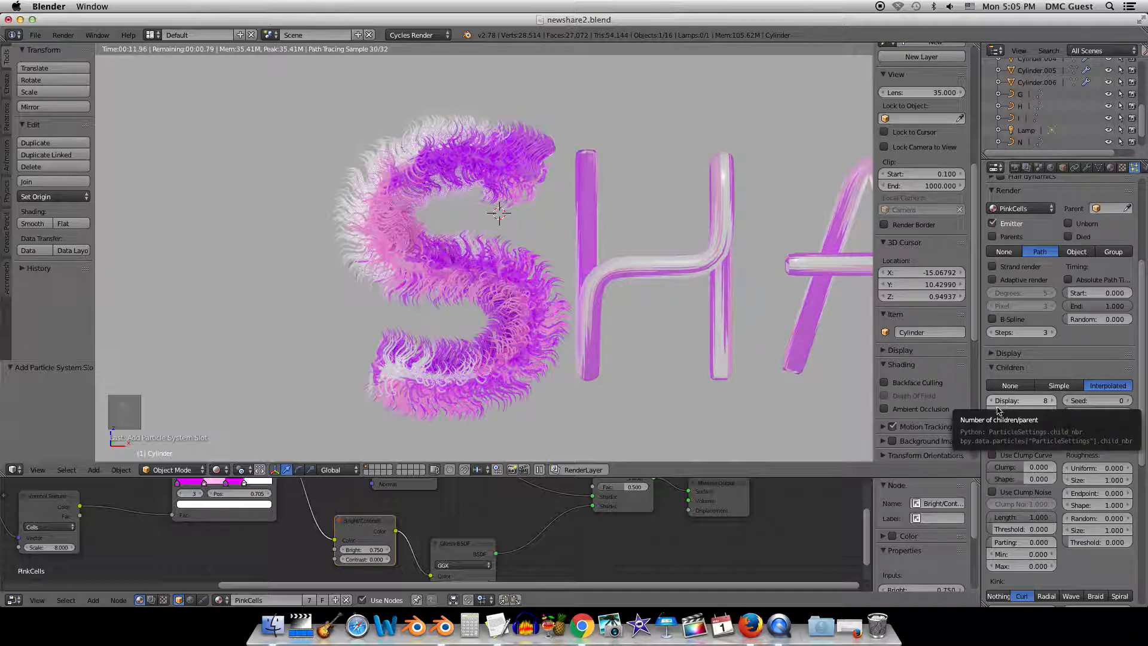
{"action": "left_click", "coordinate": [1028, 412]}
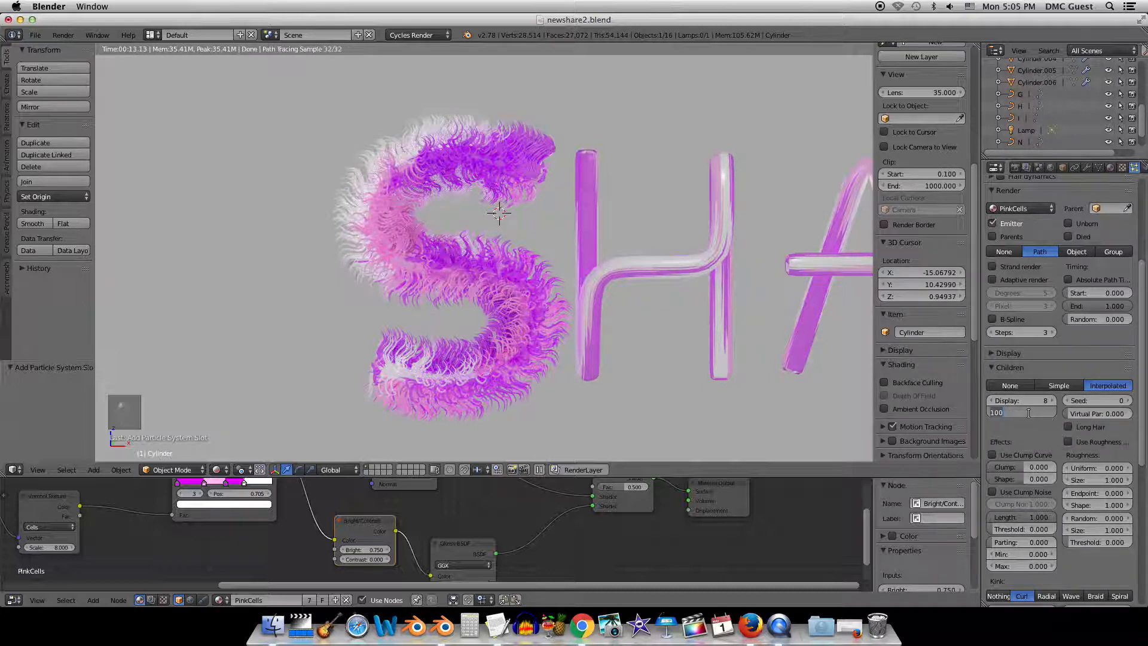
{"action": "type", "text": "8"}
{"action": "key", "text": "Return"}
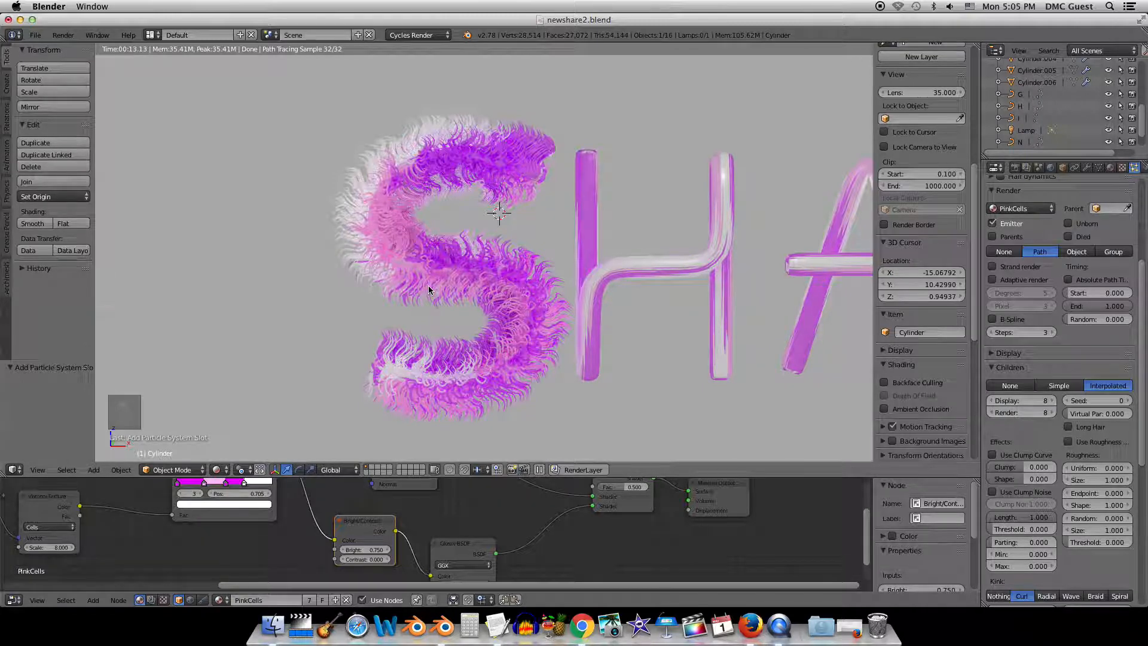
Switch the viewport to solid shading and rename the particle settings of the letter S as ShaggyHair.
{"action": "key", "text": "shift+z"}
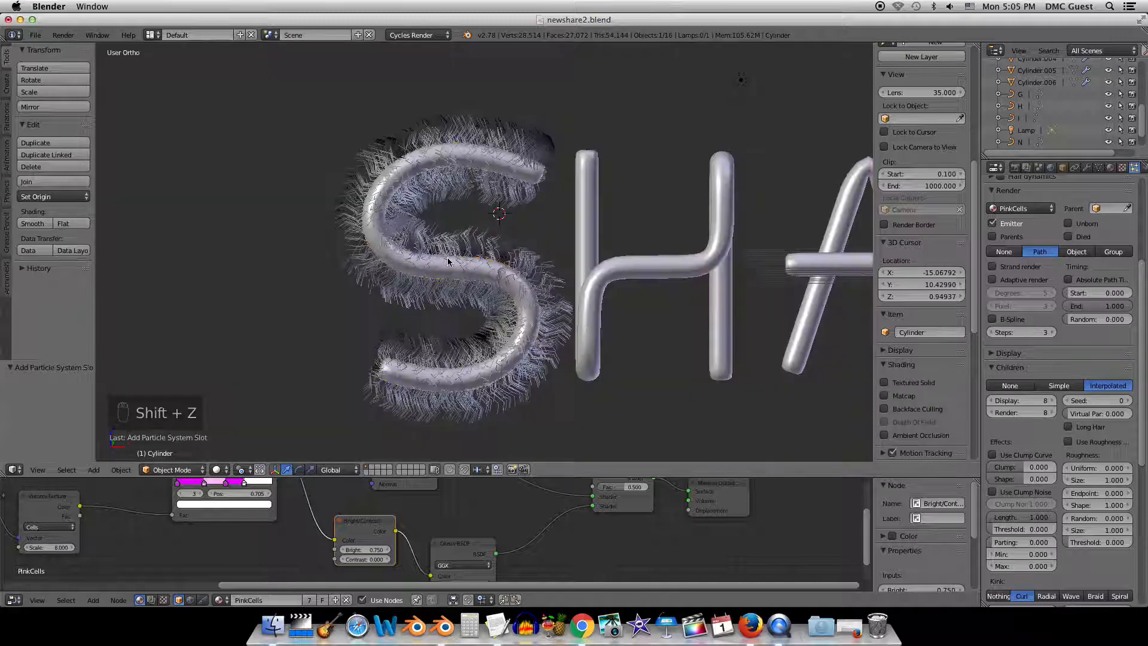
{"action": "middle_click_drag", "start_coordinate": [553, 268], "coordinate": [340, 312], "text": "shift"}
{"action": "scroll", "coordinate": [364, 283], "scroll_direction": "down", "scroll_amount": 2}
{"action": "scroll", "coordinate": [339, 311], "scroll_direction": "down", "scroll_amount": 1}
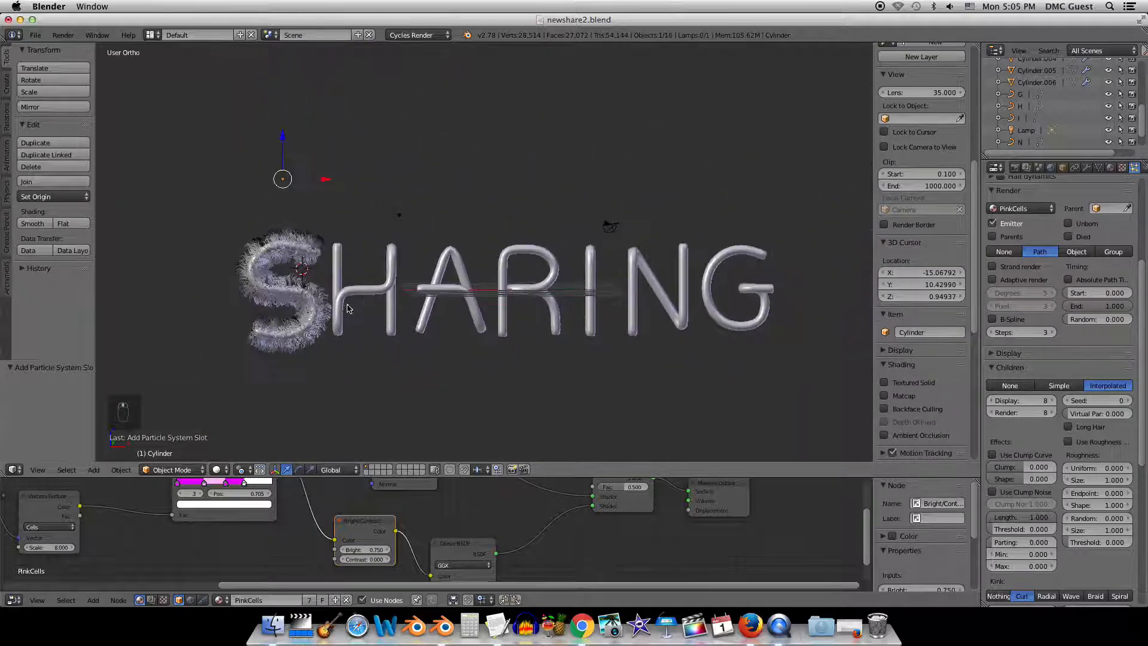
{"action": "scroll", "coordinate": [1043, 307], "scroll_direction": "up", "scroll_amount": 7}
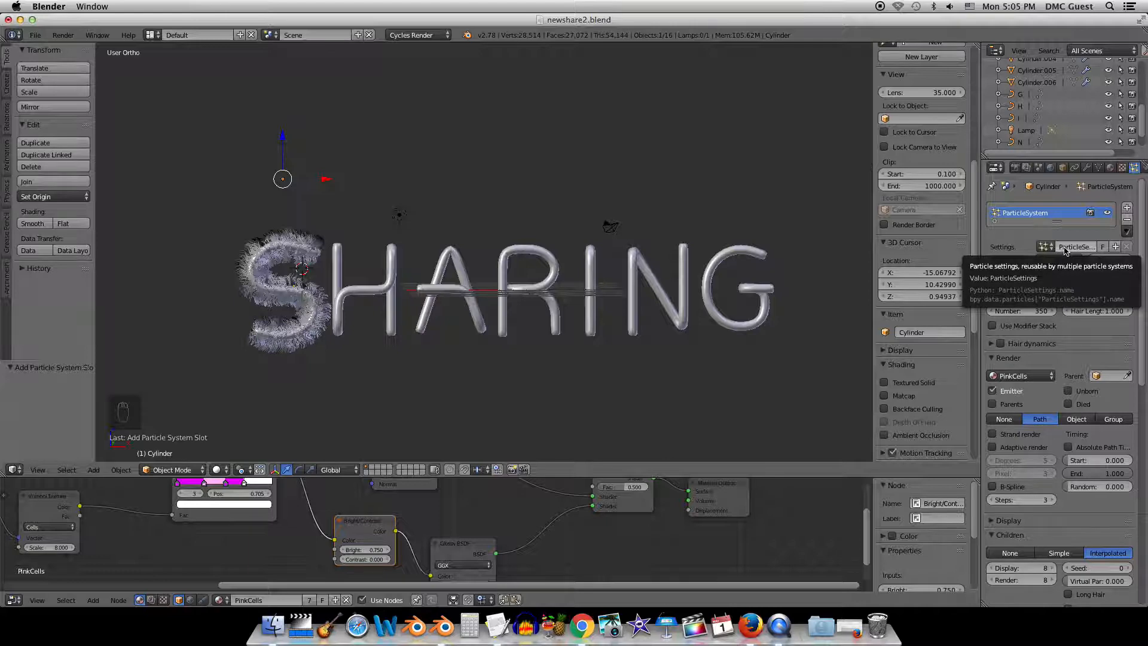
{"action": "left_click", "coordinate": [1064, 249]}
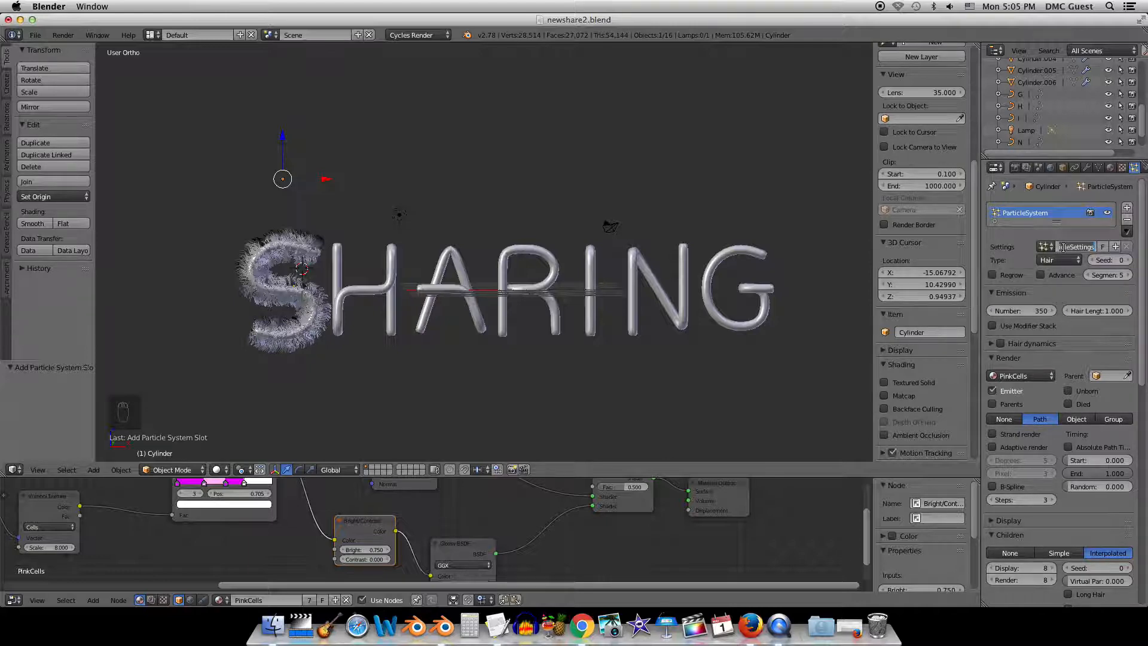
{"action": "type", "text": "ShaggyHair"}
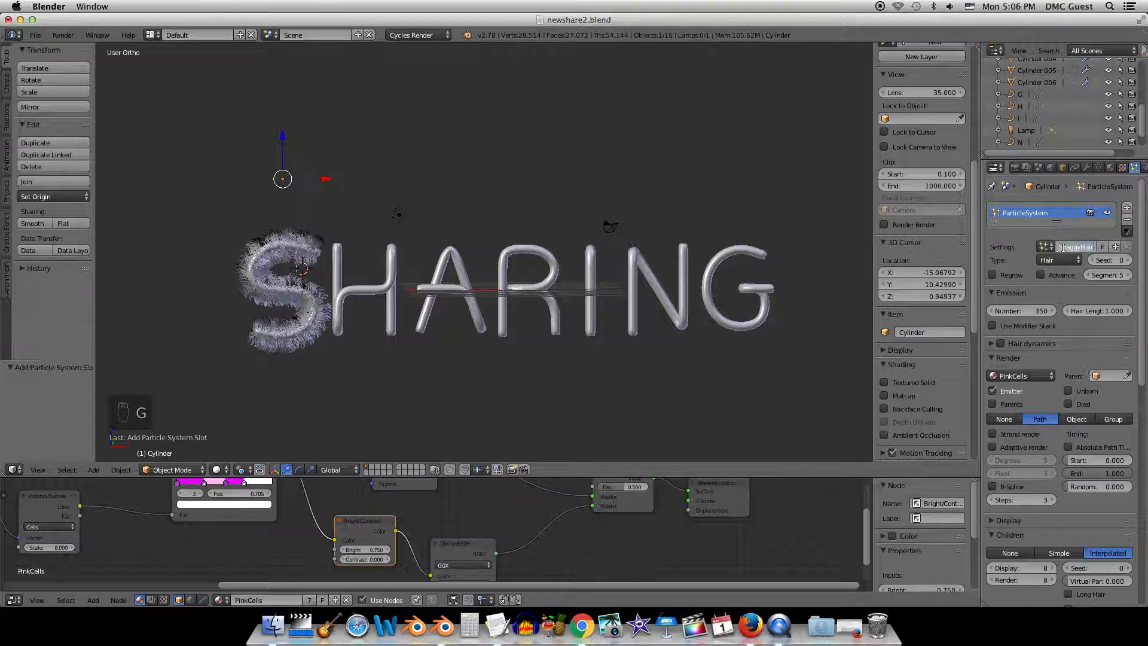
{"action": "key", "text": "Return"}
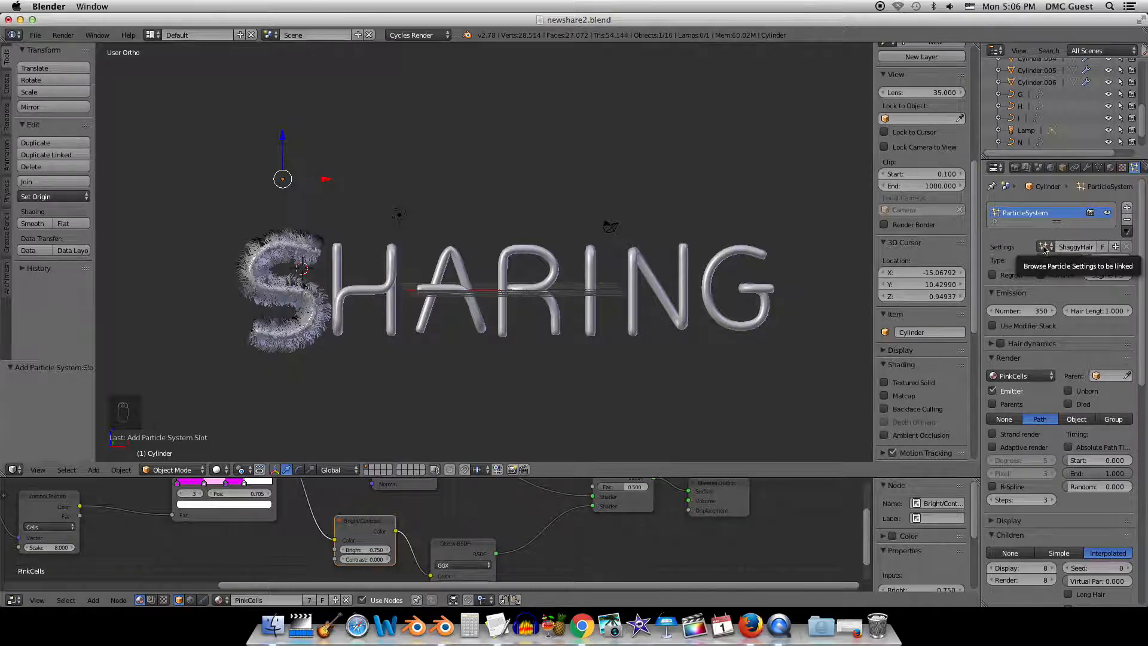
Add a particle system to the letter H and link the ShaggyHair settings to it.
{"action": "right_click", "coordinate": [380, 293]}
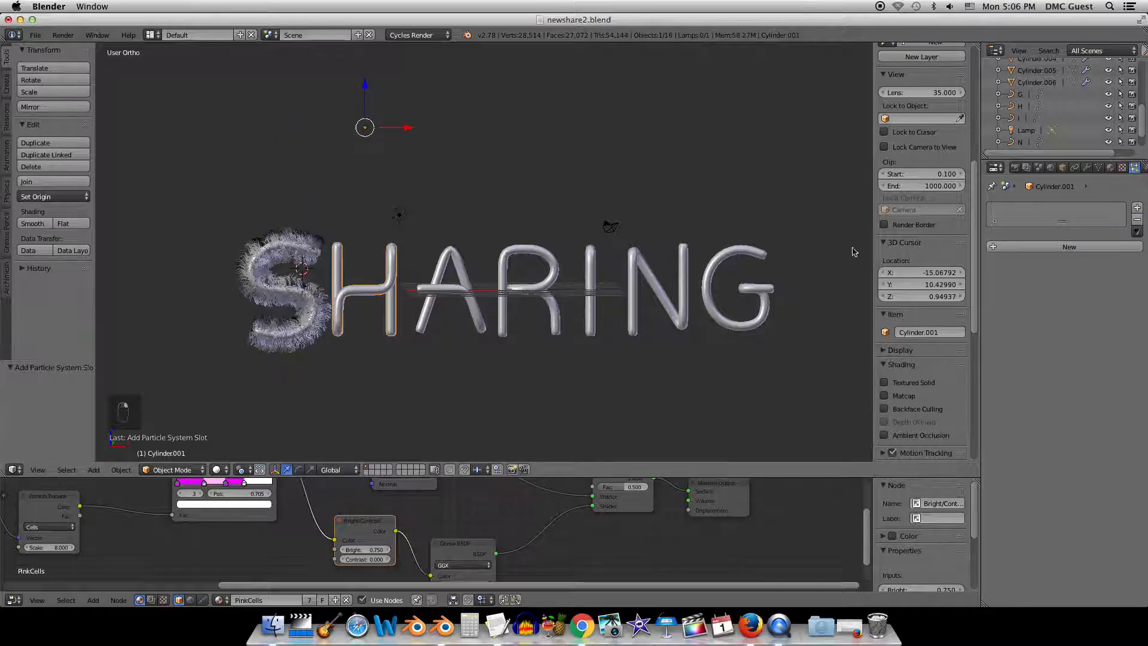
{"action": "left_click", "coordinate": [1043, 247]}
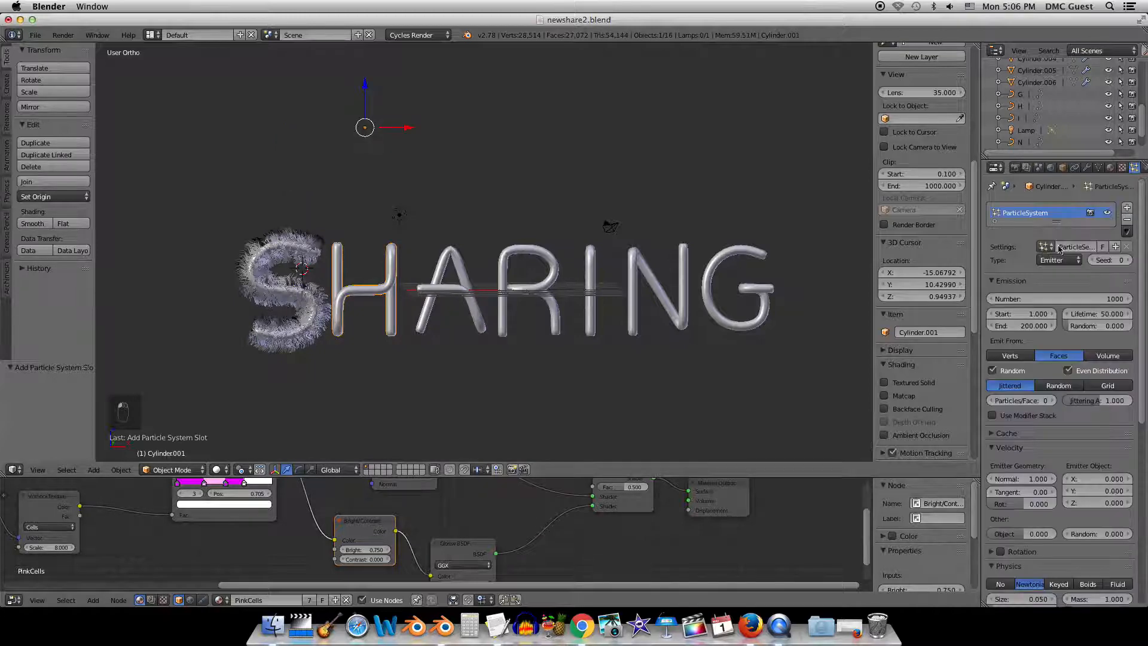
{"action": "left_click", "coordinate": [1043, 246]}
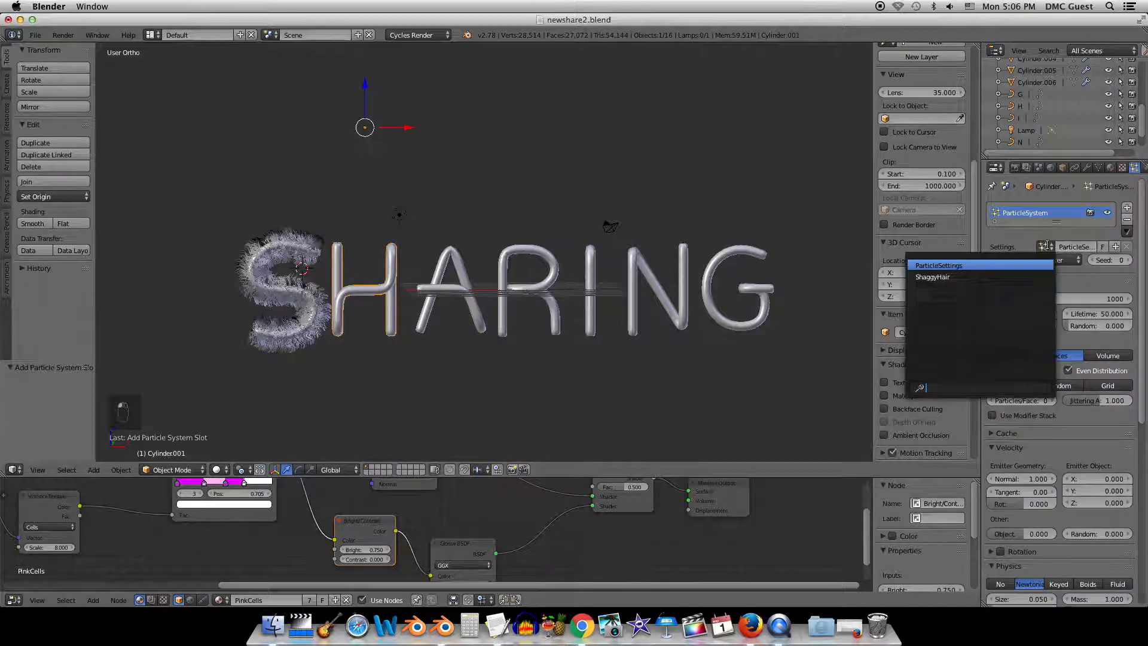
{"action": "left_click", "coordinate": [943, 277]}
Add a particle system to the letter A and link the ShaggyHair settings to it.
{"action": "right_click", "coordinate": [454, 260]}
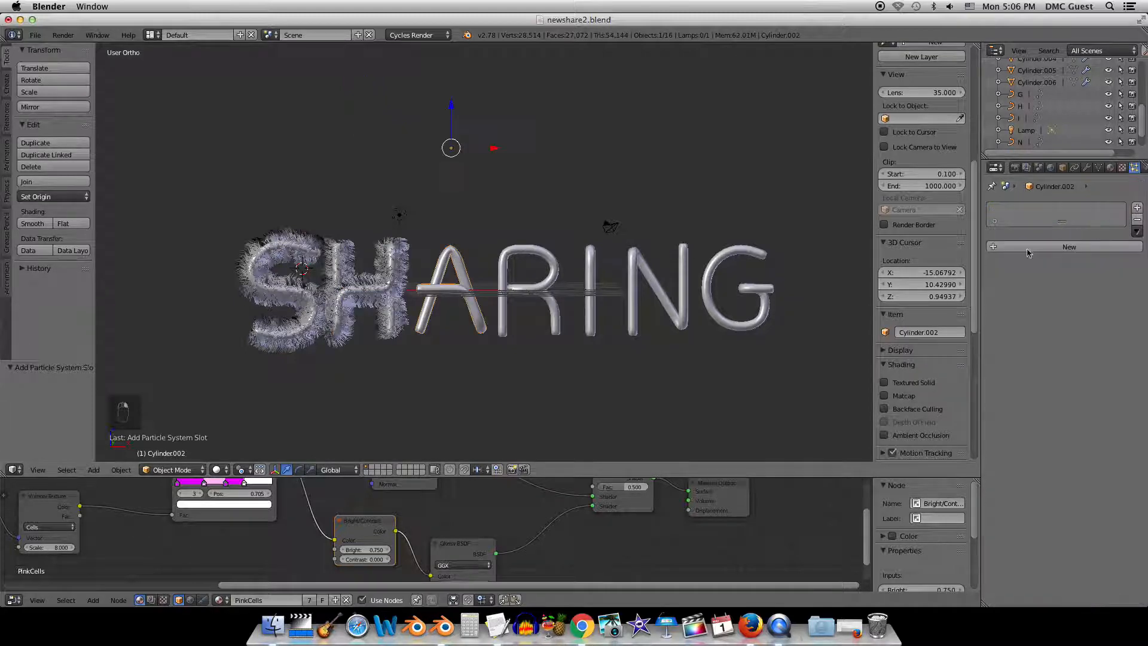
{"action": "left_click", "coordinate": [1069, 247]}
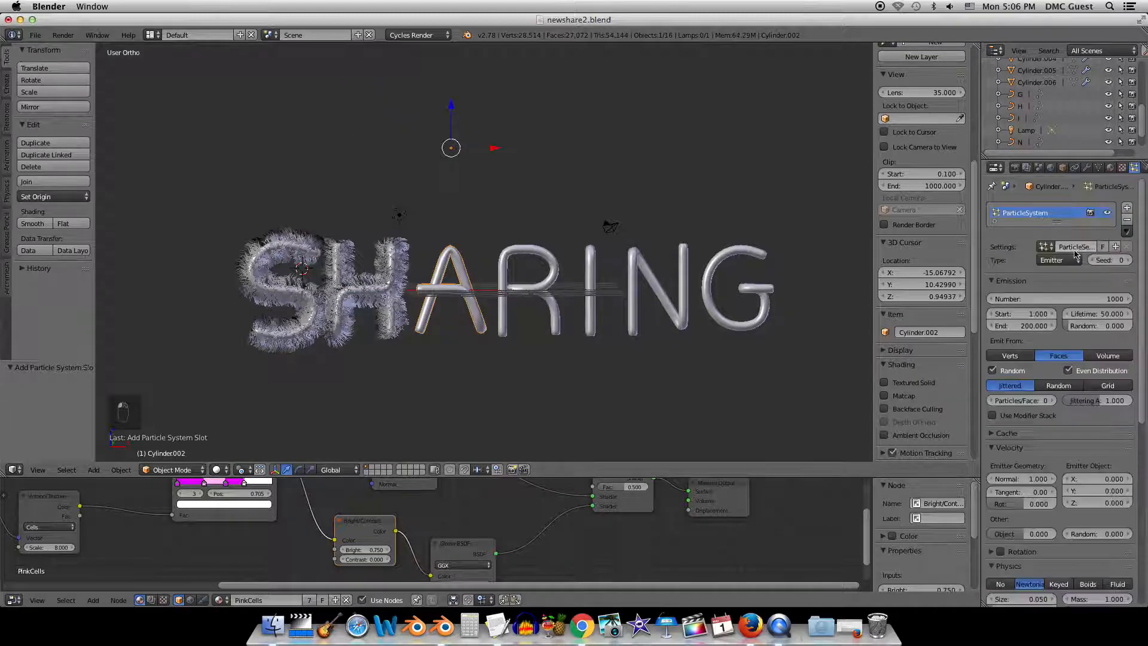
{"action": "left_click", "coordinate": [1043, 246]}
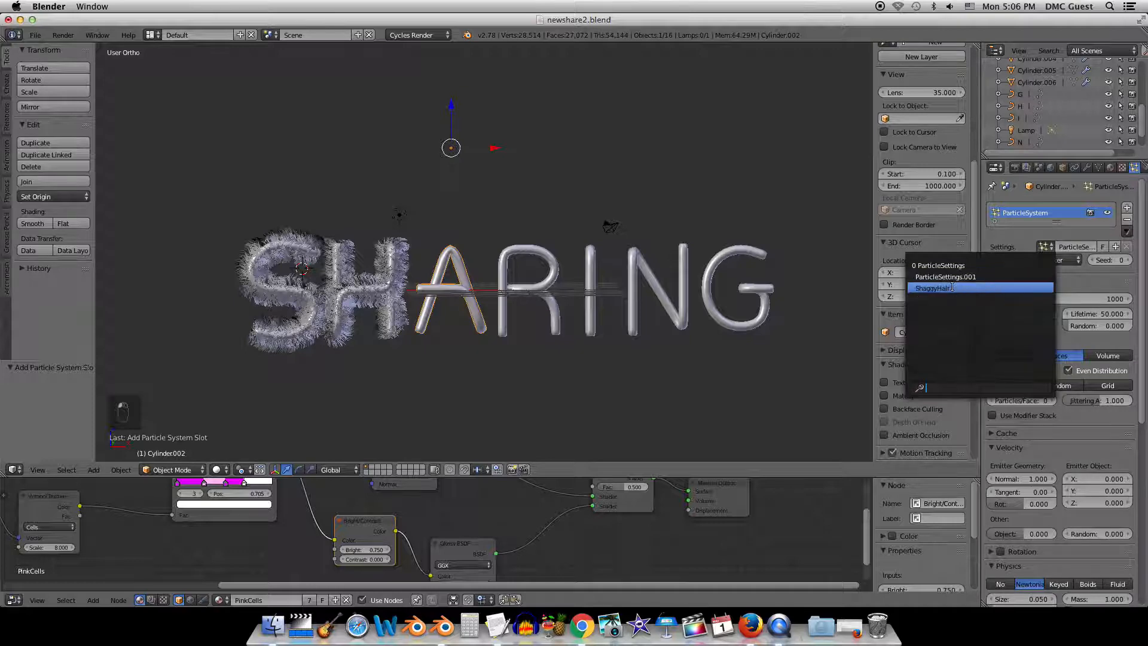
{"action": "left_click", "coordinate": [952, 287]}
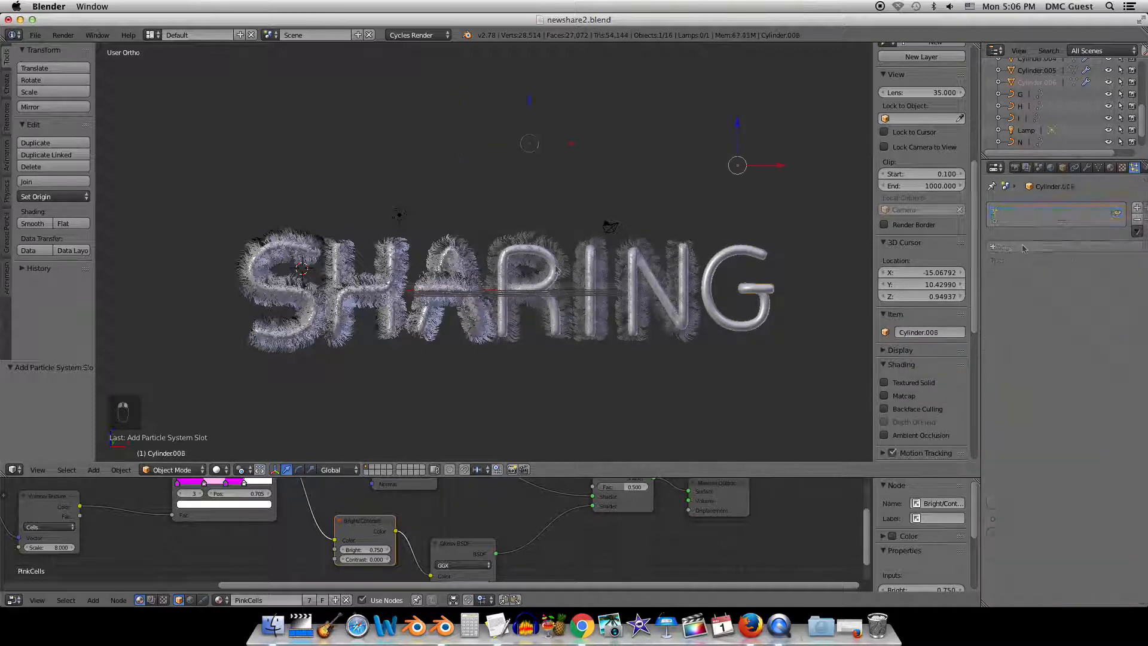
Add a particle system with the ShaggyHair settings to the letter G and preview the whole word in rendered shading.
{"action": "left_click", "coordinate": [1023, 248]}
{"action": "left_click", "coordinate": [1043, 246]}
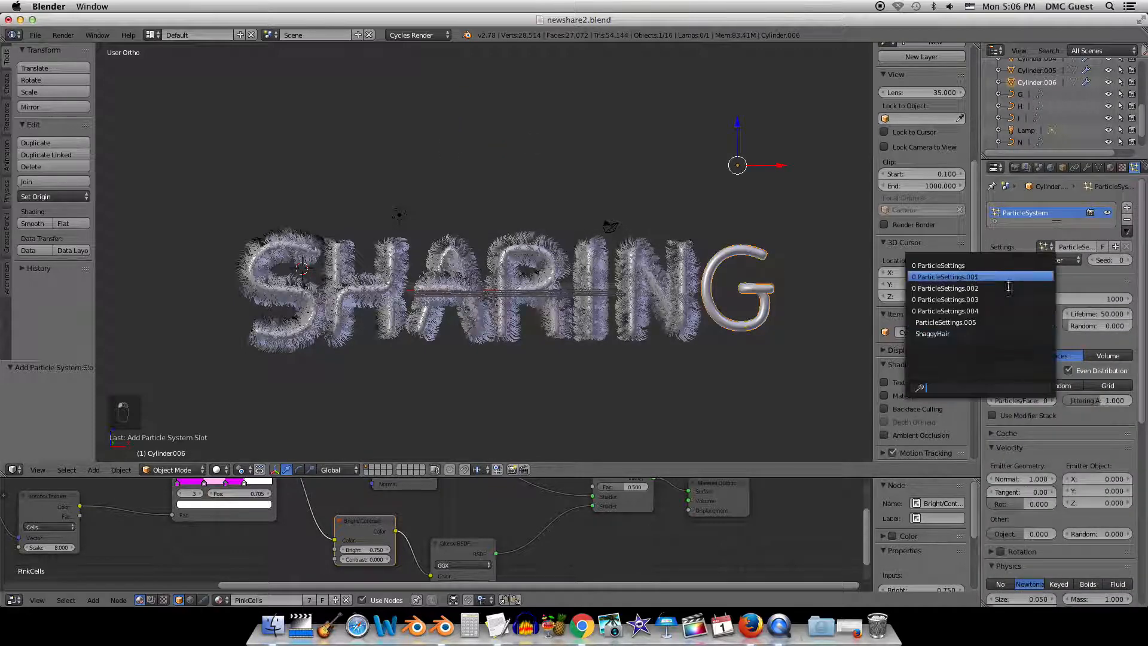
{"action": "left_click", "coordinate": [1004, 333]}
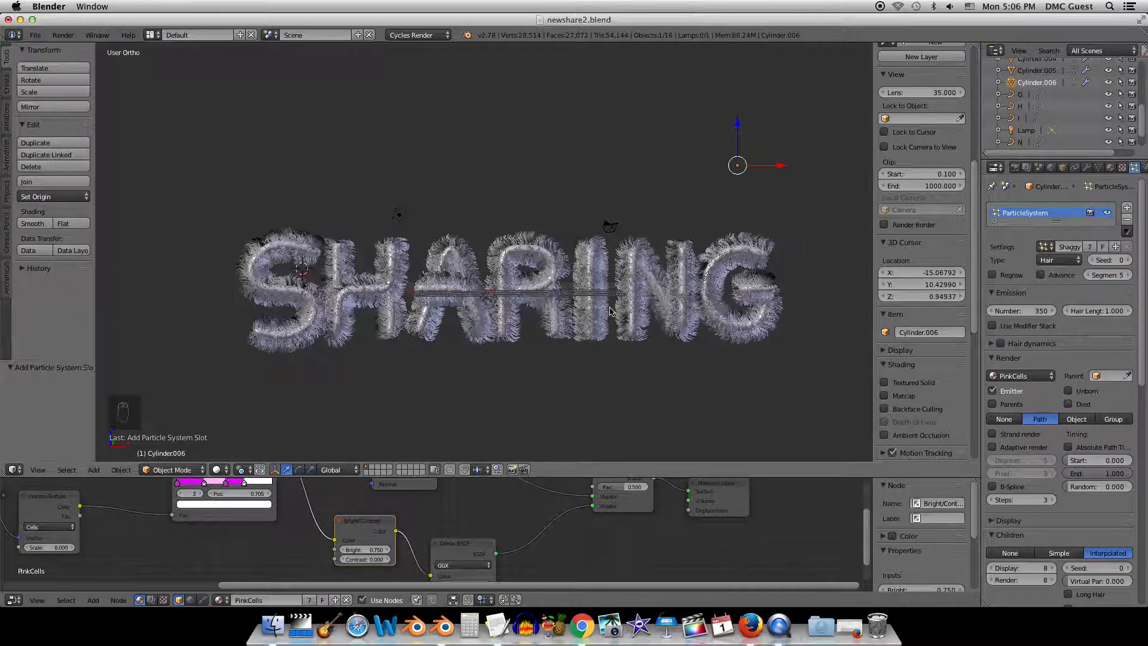
{"action": "scroll", "coordinate": [611, 311], "scroll_direction": "up", "scroll_amount": 2}
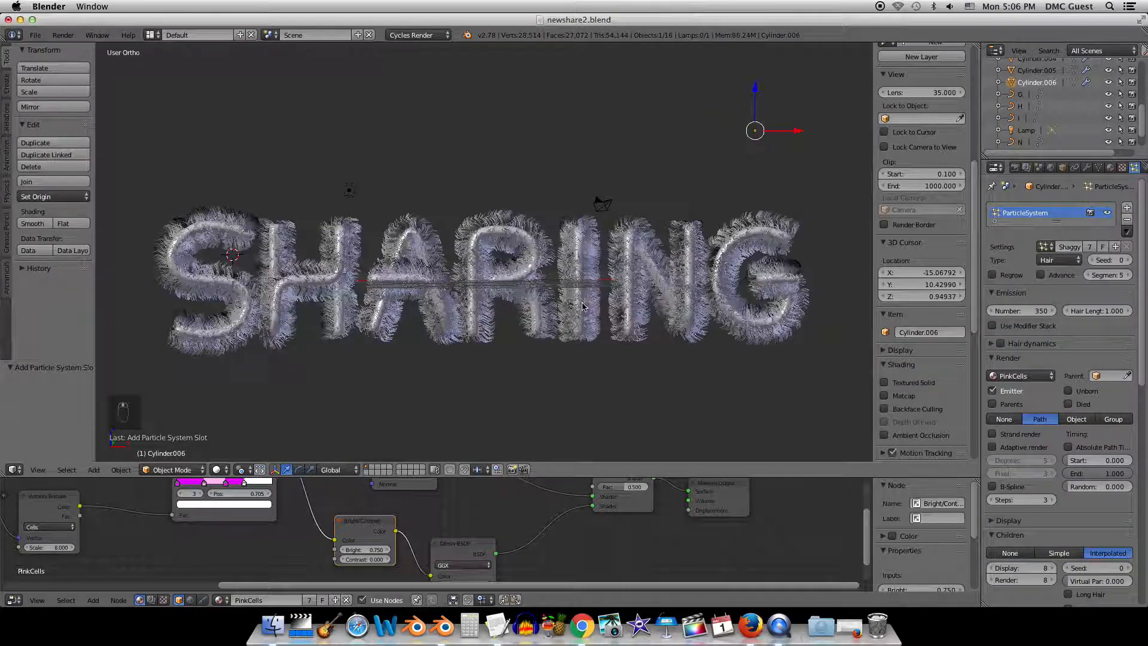
{"action": "key", "text": "shift+z"}
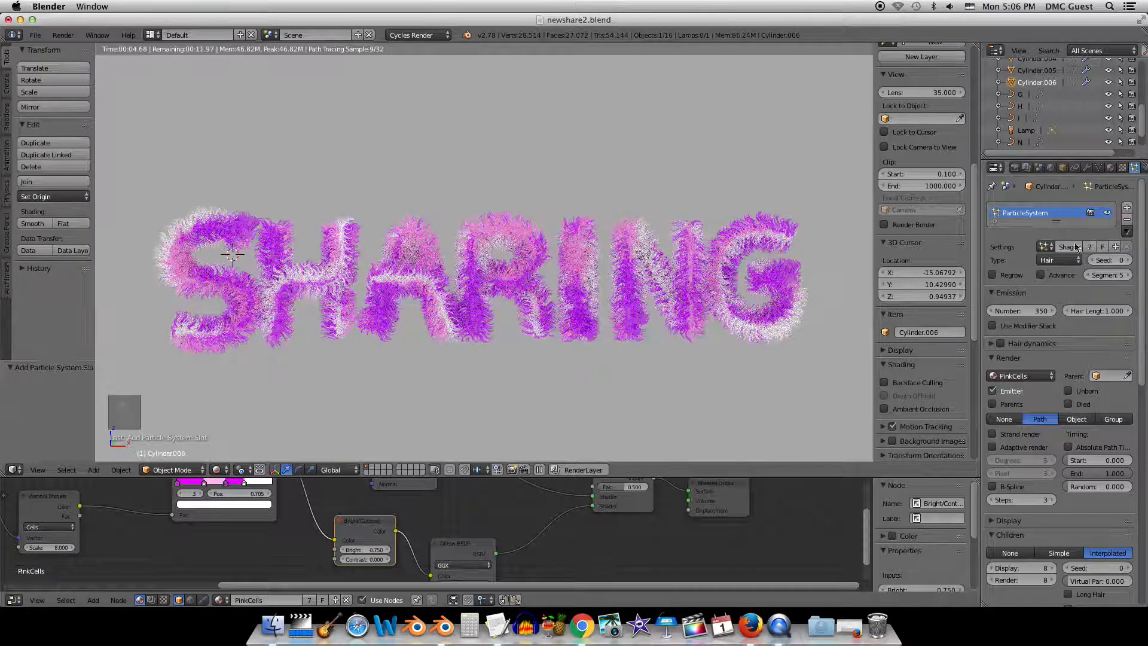
Set the number of emitted hairs in the shared ShaggyHair settings to 100.
{"action": "left_click", "coordinate": [1019, 312]}
{"action": "type", "text": "10"}
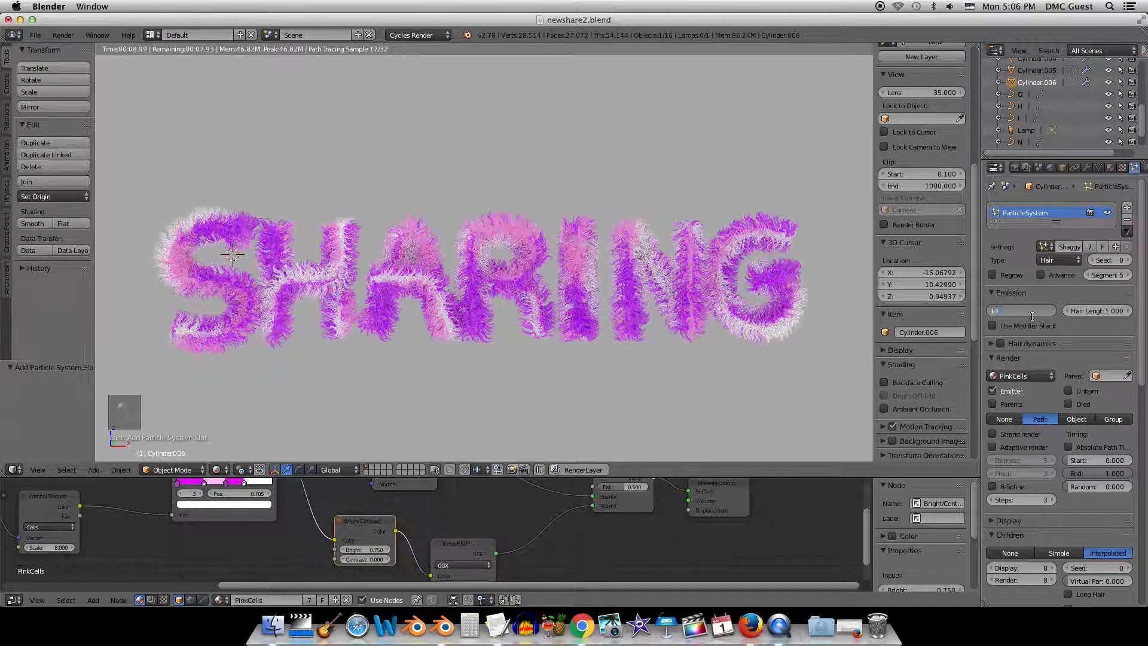
{"action": "type", "text": "0"}
{"action": "key", "text": "Return"}
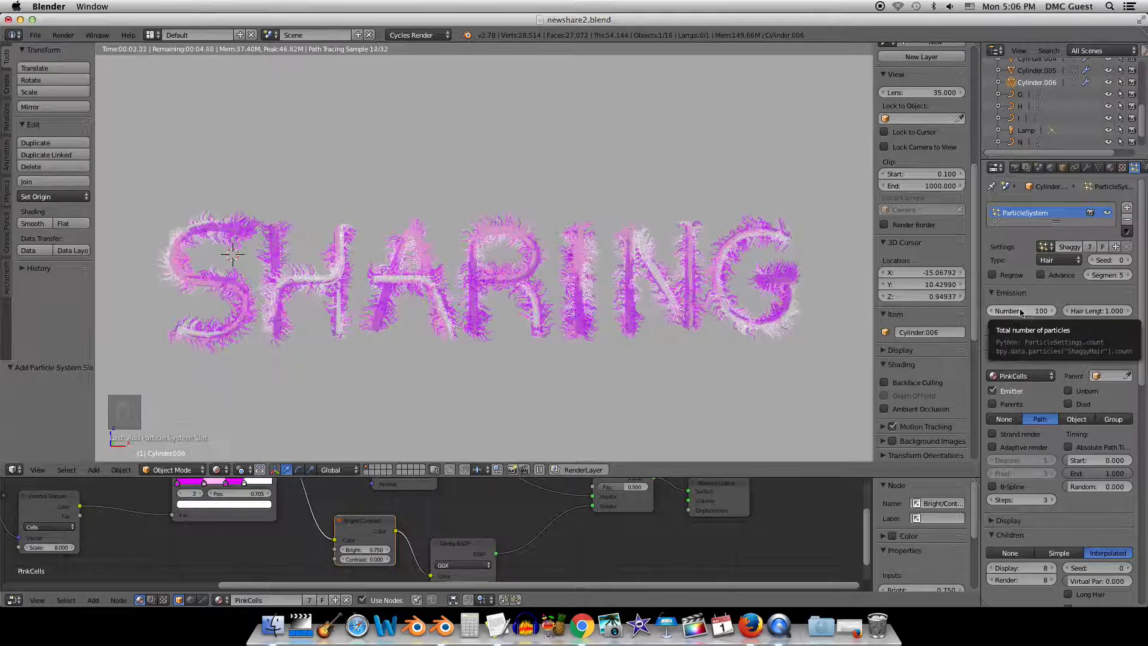
Set the number of emitted hairs in the shared ShaggyHair settings to 300.
{"action": "left_click", "coordinate": [1017, 313]}
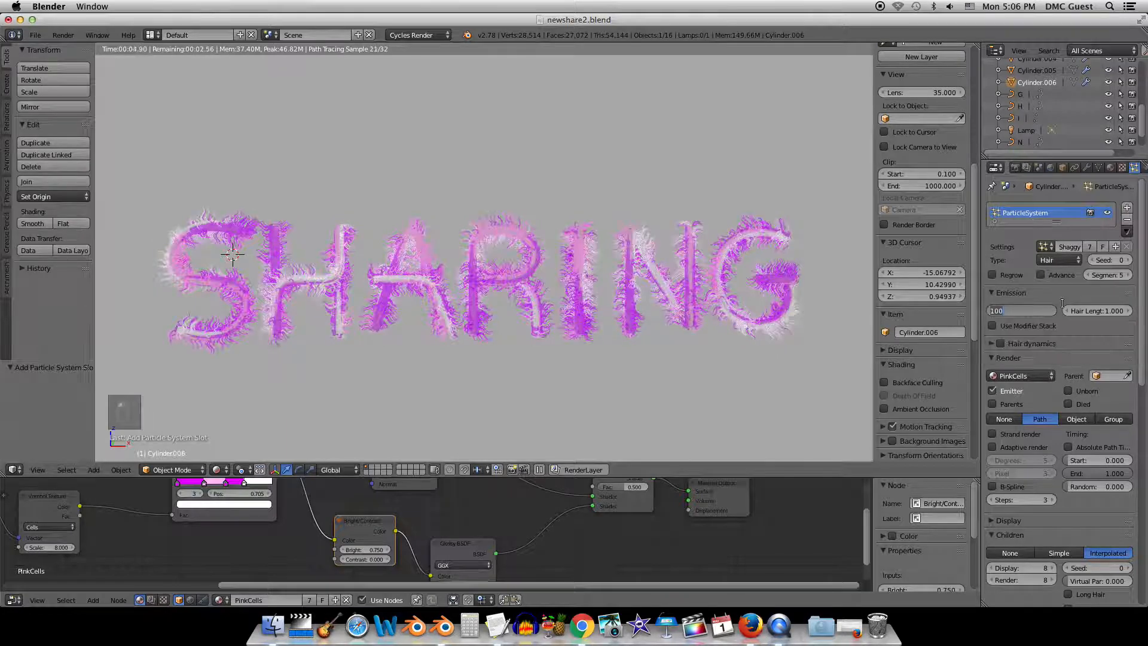
{"action": "type", "text": "300"}
{"action": "key", "text": "Return"}
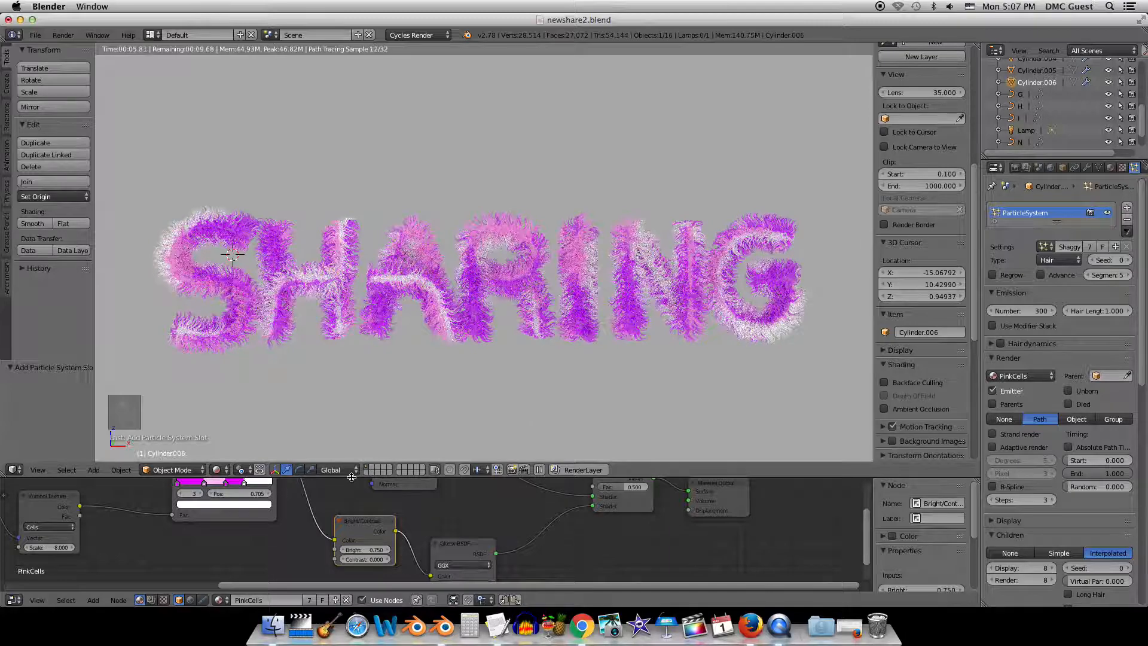
Move the white stop of the PinkCells color ramp to position 0.782 and change its color to a very pale pink.
{"action": "left_click_drag", "start_coordinate": [351, 476], "coordinate": [351, 443]}
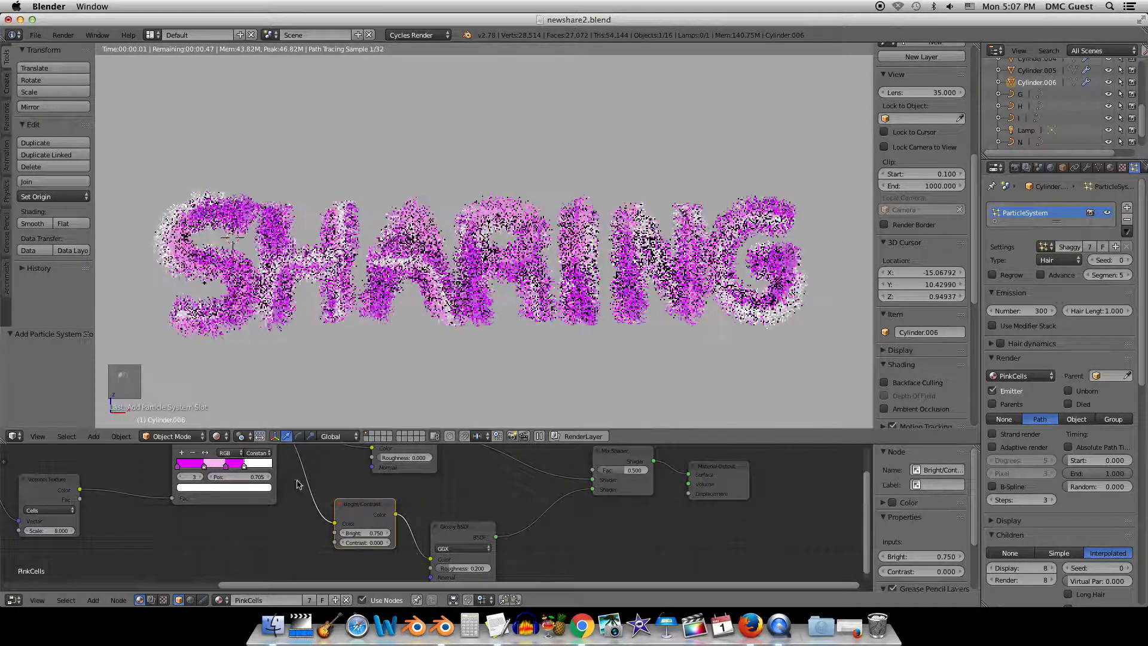
{"action": "middle_click_drag", "start_coordinate": [294, 490], "coordinate": [298, 535]}
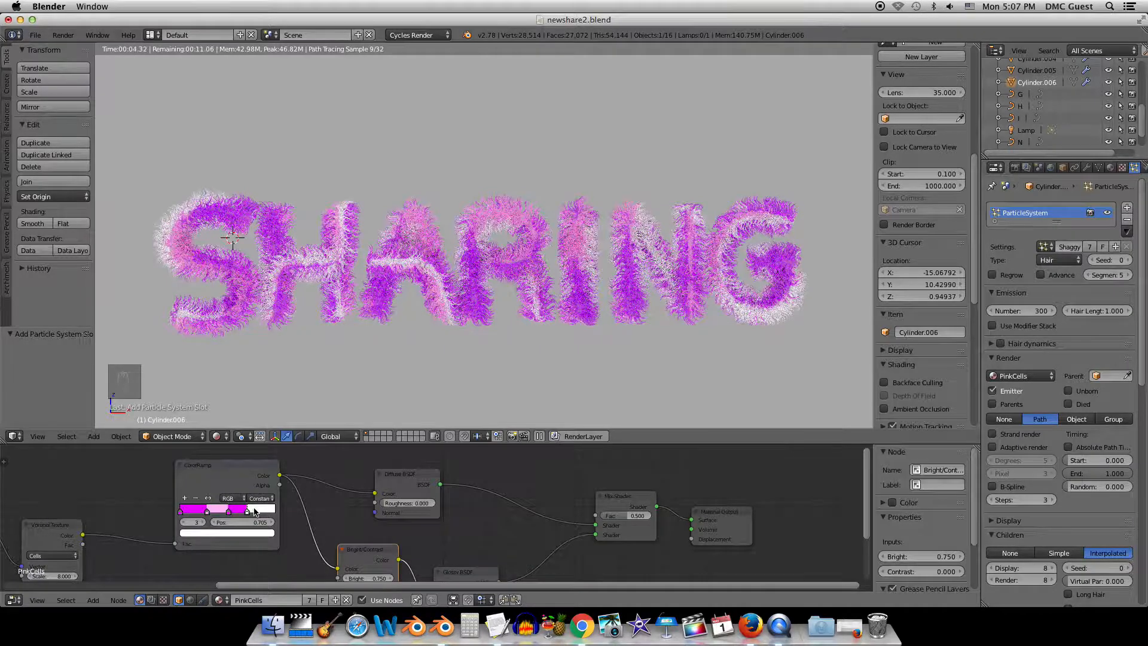
{"action": "left_click_drag", "start_coordinate": [254, 511], "coordinate": [263, 511]}
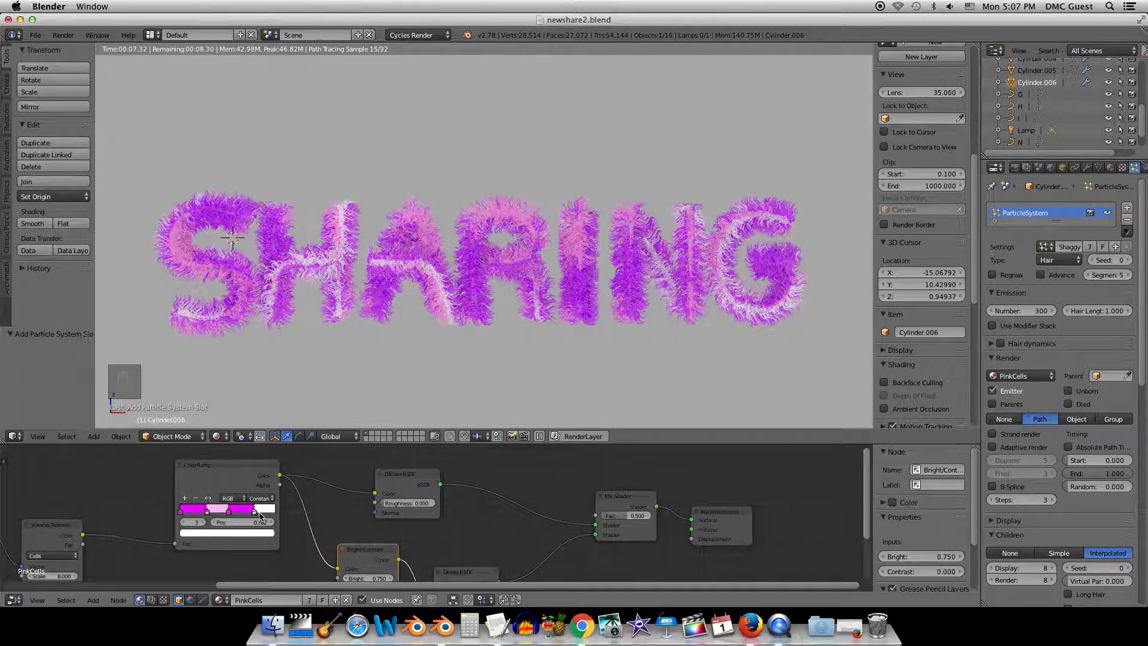
{"action": "left_click", "coordinate": [254, 534]}
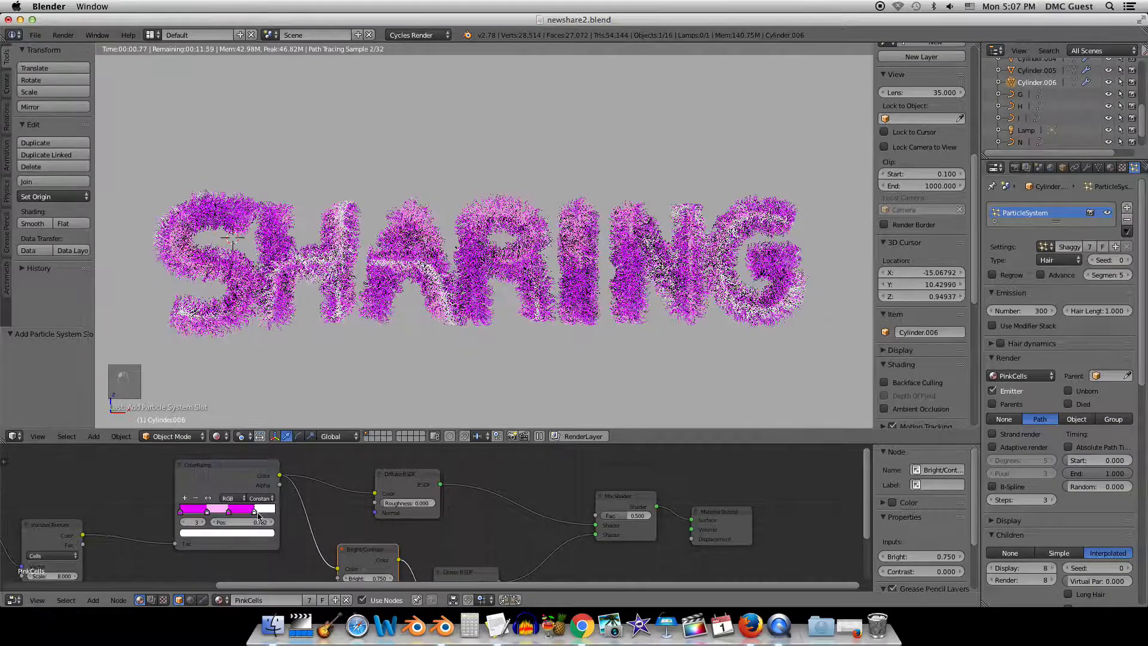
{"action": "left_click", "coordinate": [263, 534]}
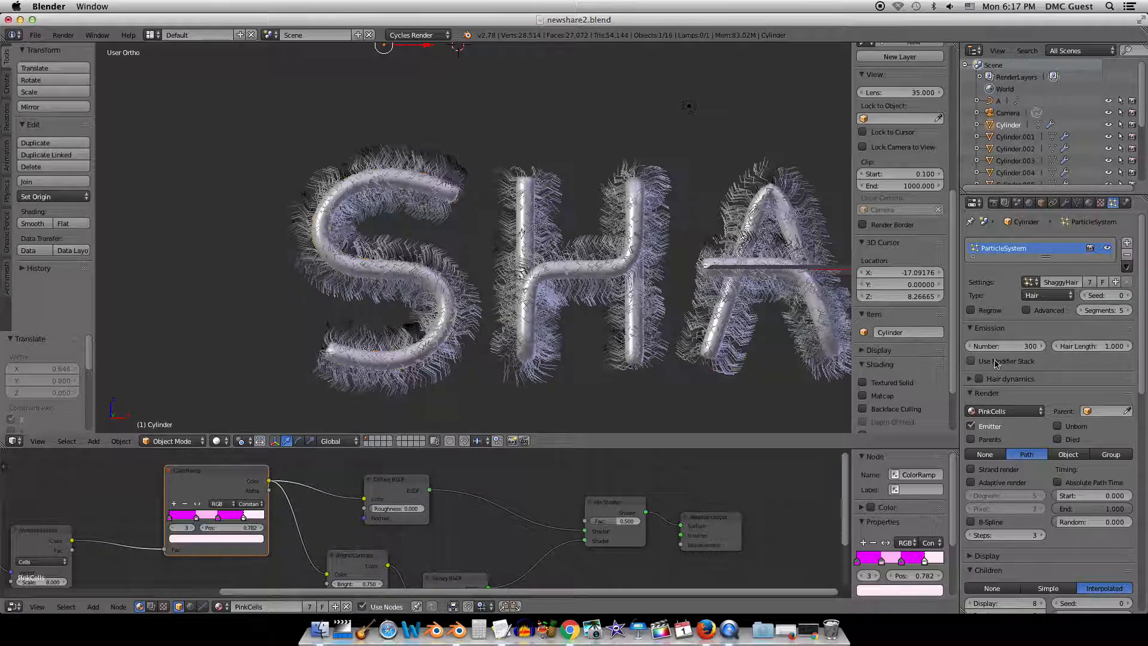
Enable Use Modifier Stack for the ShaggyHair particles and set the viewport subdivisions of the letter S to 2.
{"action": "left_click", "coordinate": [971, 361]}
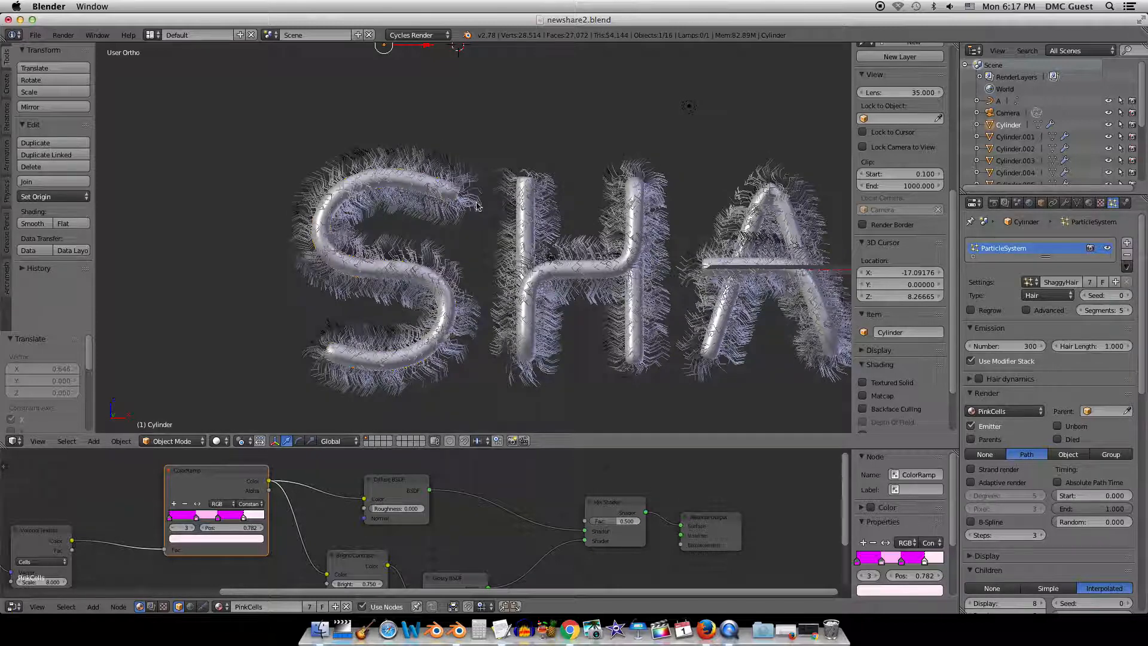
{"action": "left_click", "coordinate": [971, 361]}
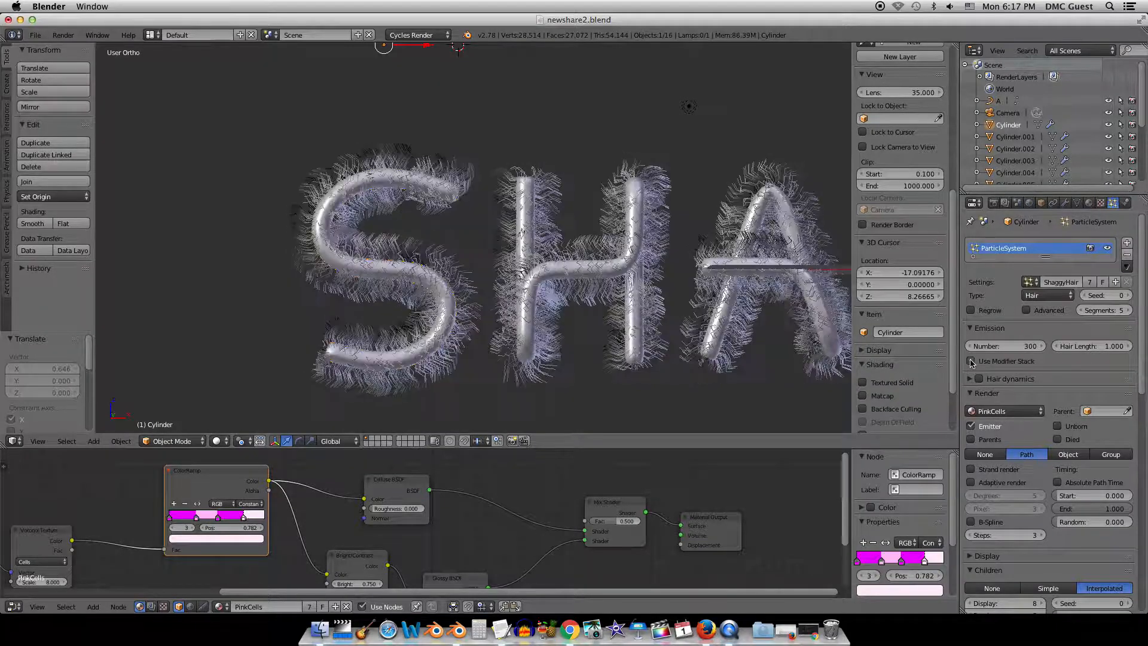
{"action": "left_click", "coordinate": [971, 362]}
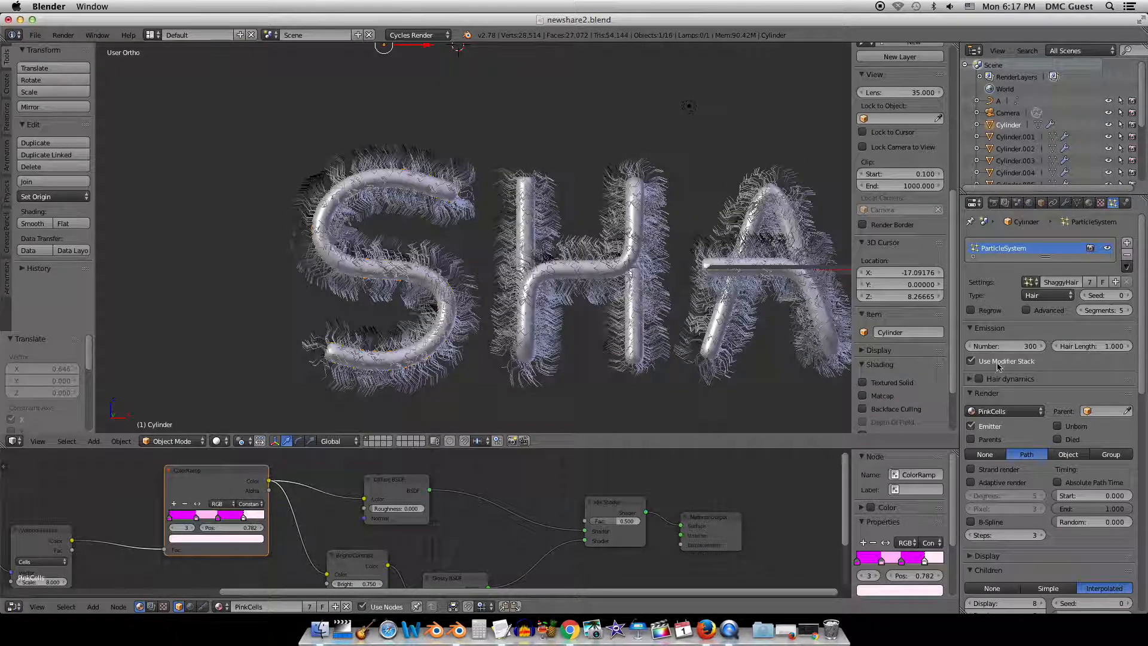
{"action": "left_click", "coordinate": [1064, 204]}
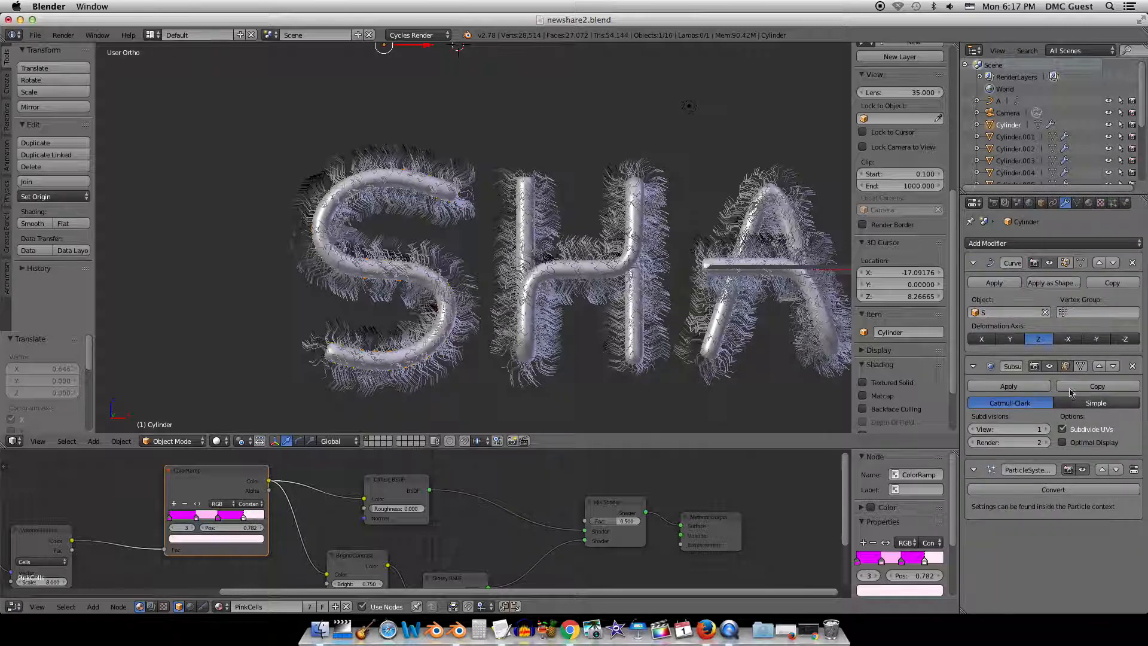
{"action": "left_click", "coordinate": [1045, 430]}
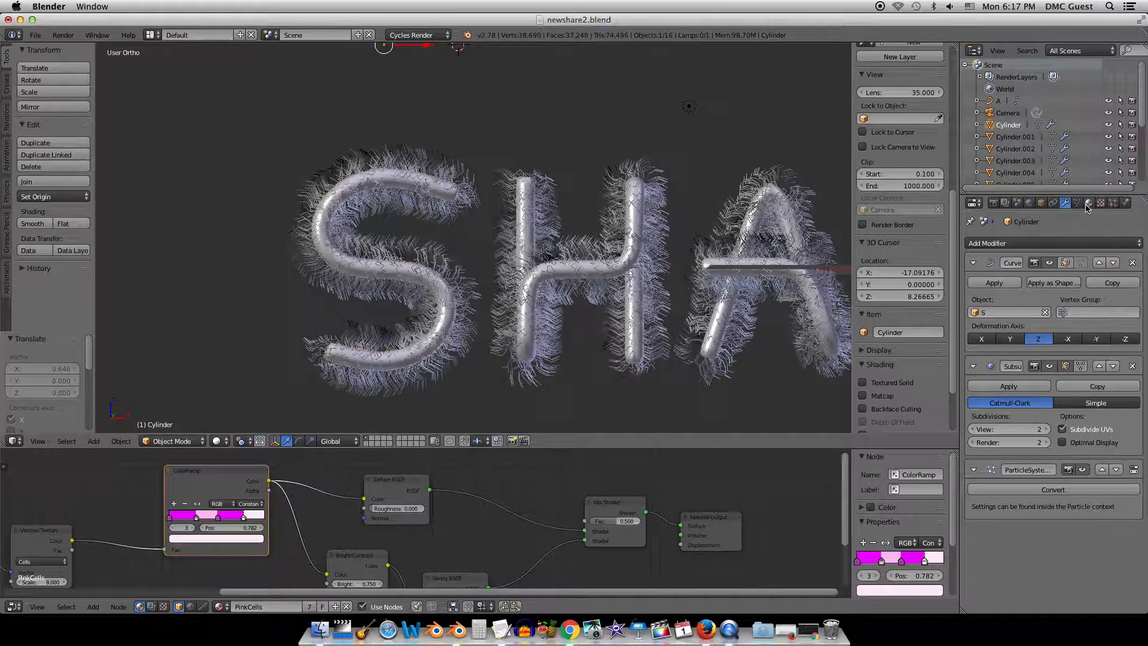
Disable Use Modifier Stack for the ShaggyHair particles and return the viewport subdivisions of the letter S to 1.
{"action": "left_click", "coordinate": [1112, 203]}
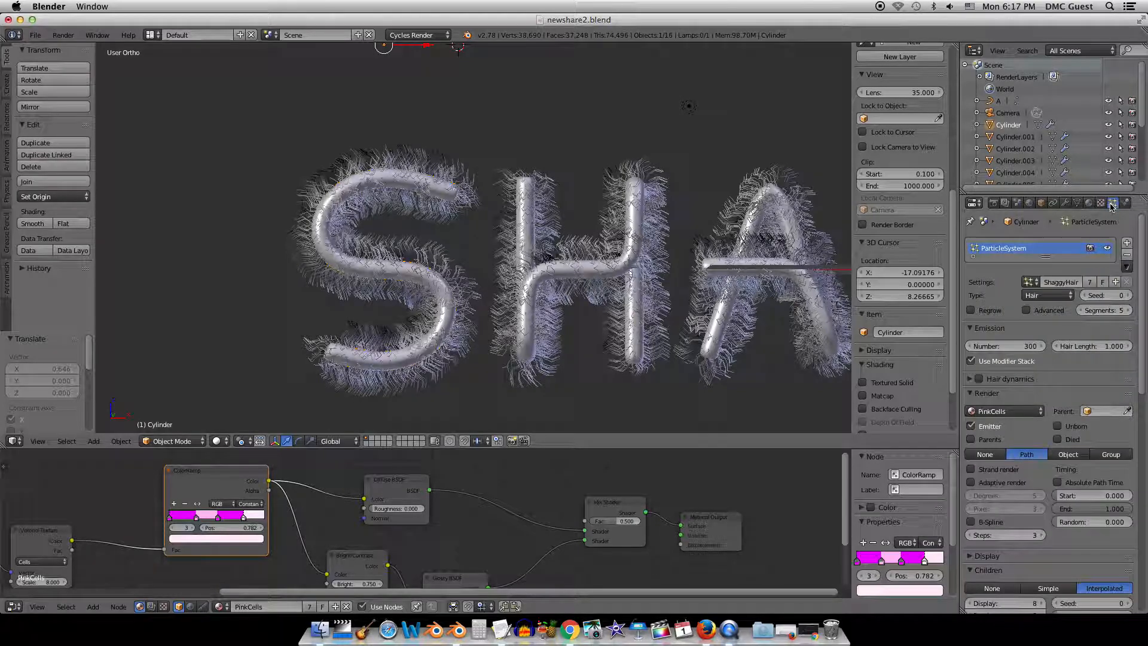
{"action": "left_click", "coordinate": [971, 361]}
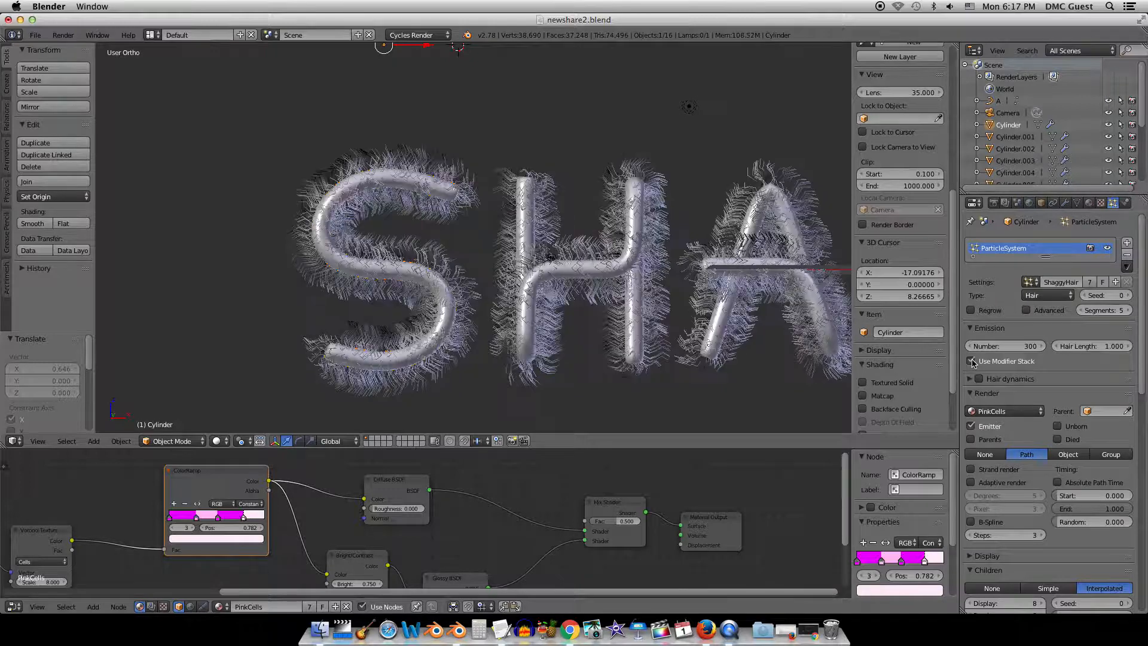
{"action": "left_click", "coordinate": [971, 361]}
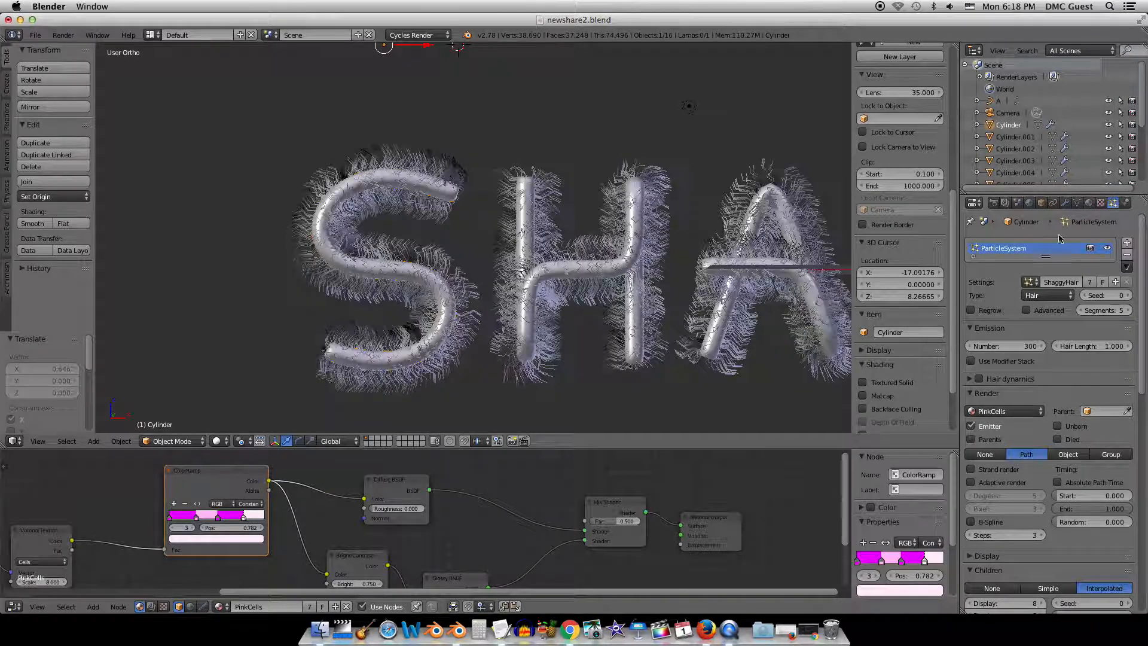
{"action": "left_click", "coordinate": [1065, 203]}
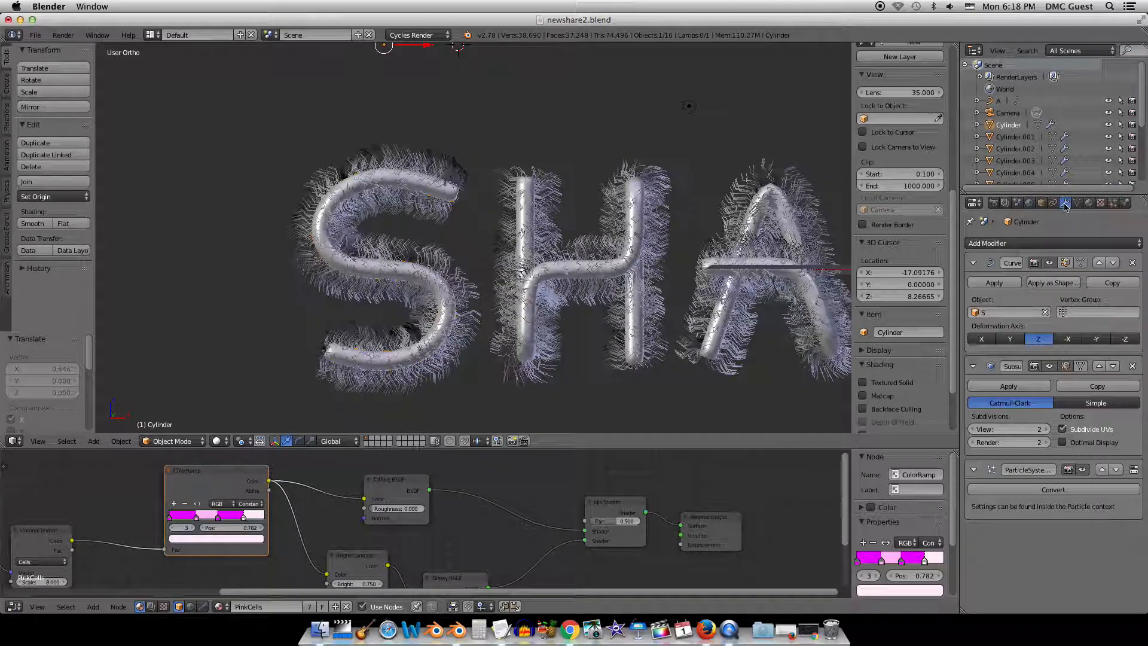
{"action": "left_click", "coordinate": [972, 429]}
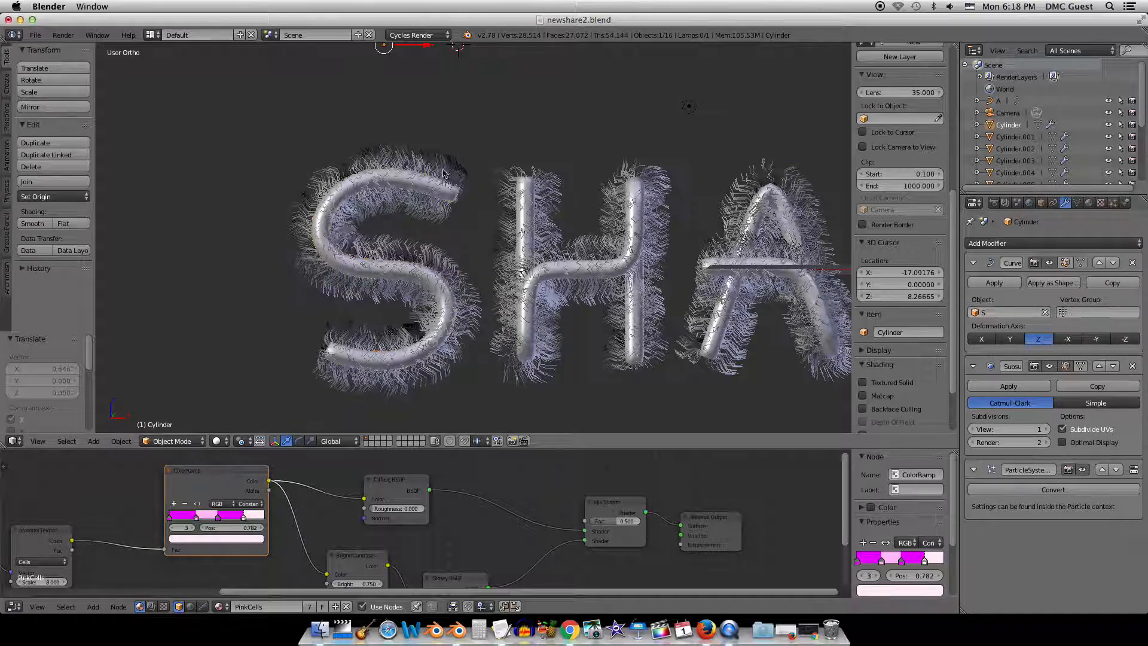
Preview the hair on the first letters in rendered shading, then return to solid shading.
{"action": "scroll", "coordinate": [417, 203], "scroll_direction": "down", "scroll_amount": 1}
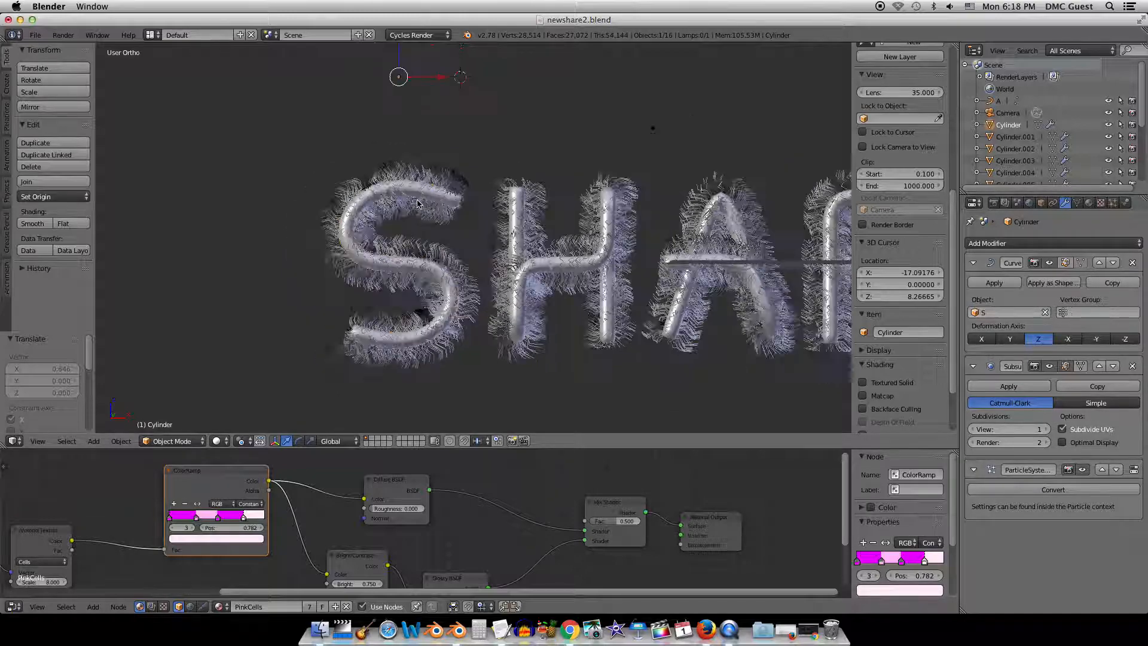
{"action": "key", "text": "shift+z"}
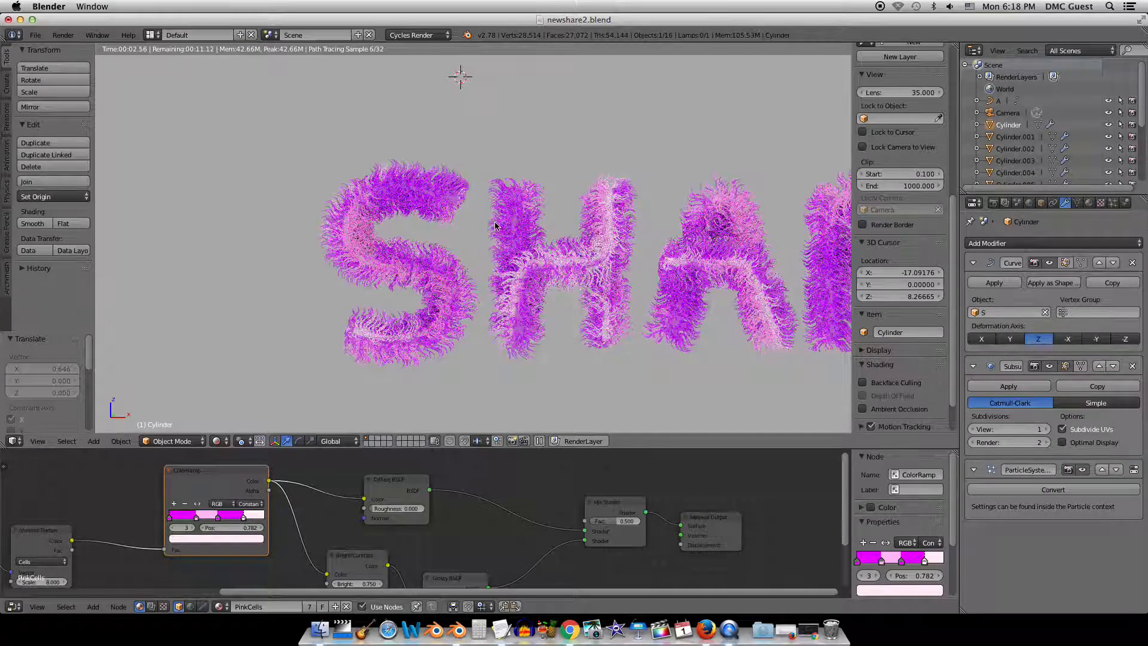
{"action": "key", "text": "shift+z"}
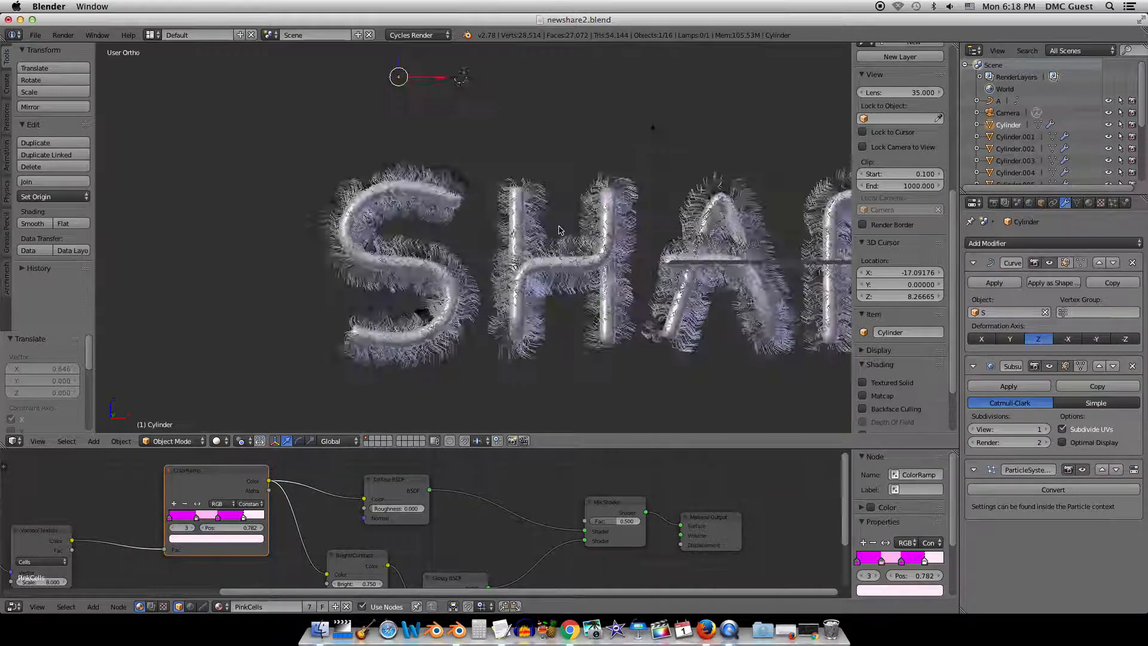
Bring the whole word into view and replace the node editor with a Timeline.
{"action": "scroll", "coordinate": [562, 230], "scroll_direction": "down", "scroll_amount": 2}
{"action": "mouse_move", "coordinate": [546, 235]}
{"action": "middle_mouse_down", "text": "shift"}
{"action": "mouse_move", "coordinate": [285, 261]}
{"action": "mouse_move", "coordinate": [312, 261]}
{"action": "middle_mouse_up", "text": "shift"}
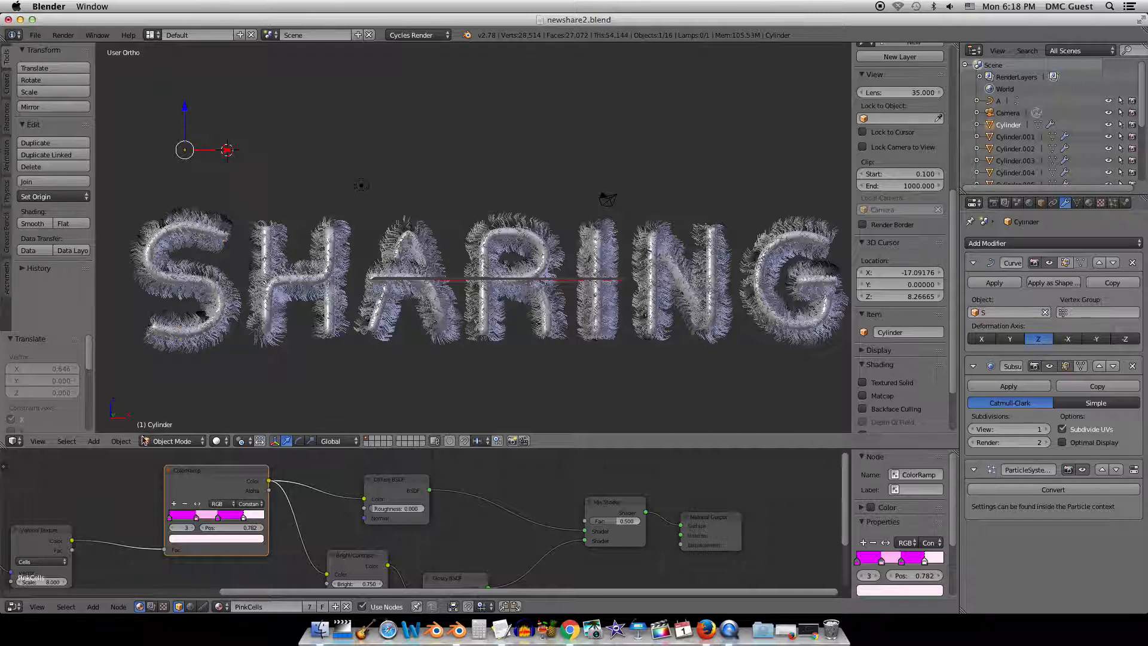
{"action": "left_click", "coordinate": [13, 606]}
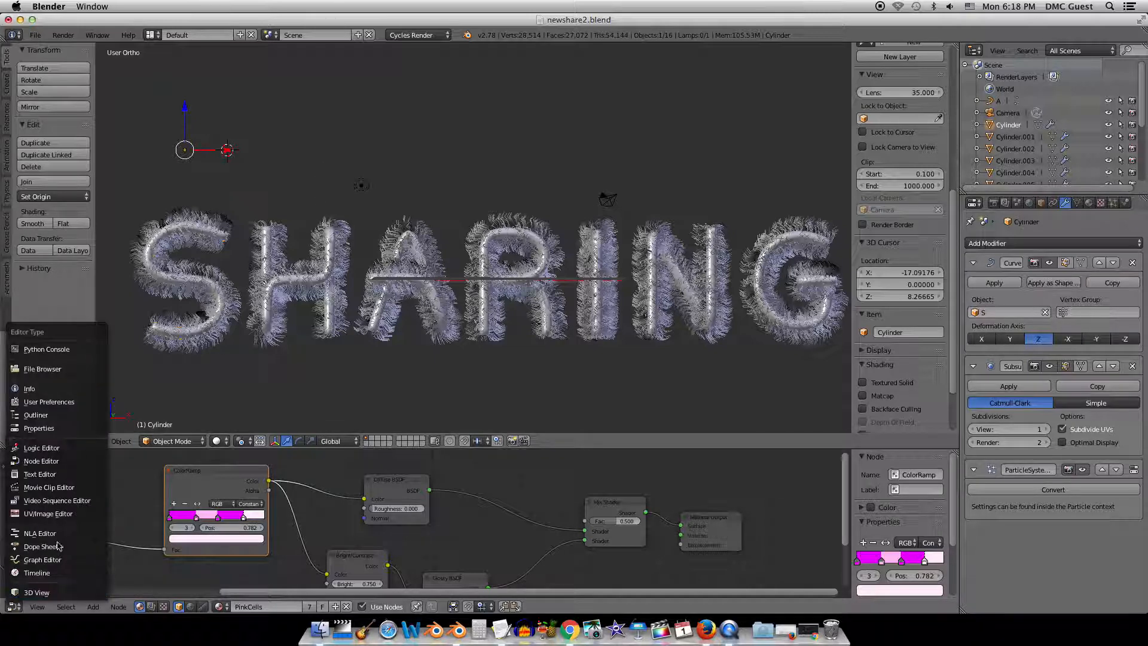
{"action": "left_click", "coordinate": [63, 572]}
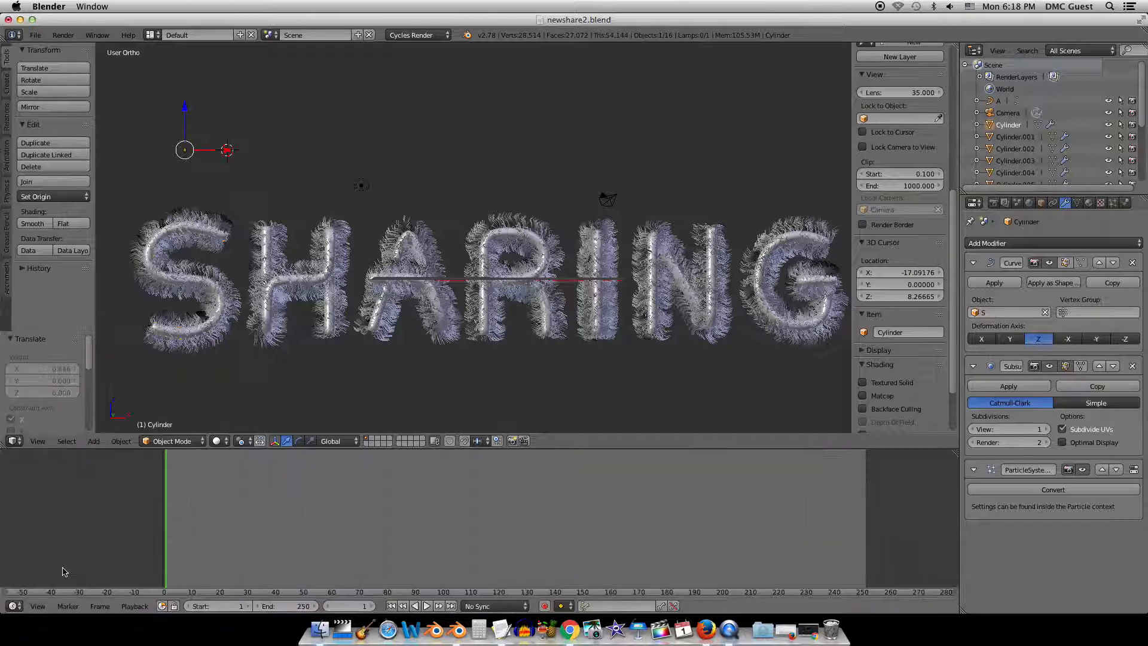
{"action": "middle_click_drag", "start_coordinate": [288, 265], "coordinate": [550, 243], "text": "shift"}
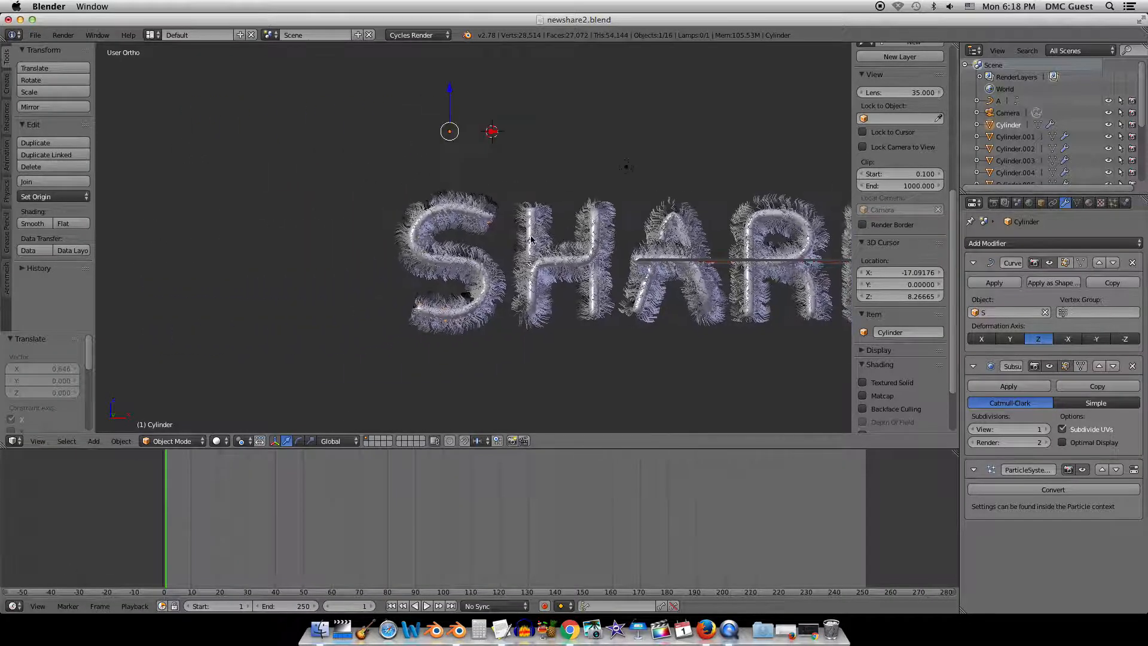
{"action": "scroll", "coordinate": [550, 213], "scroll_direction": "up", "scroll_amount": 2}
{"action": "scroll", "coordinate": [479, 207], "scroll_direction": "down", "scroll_amount": 3}
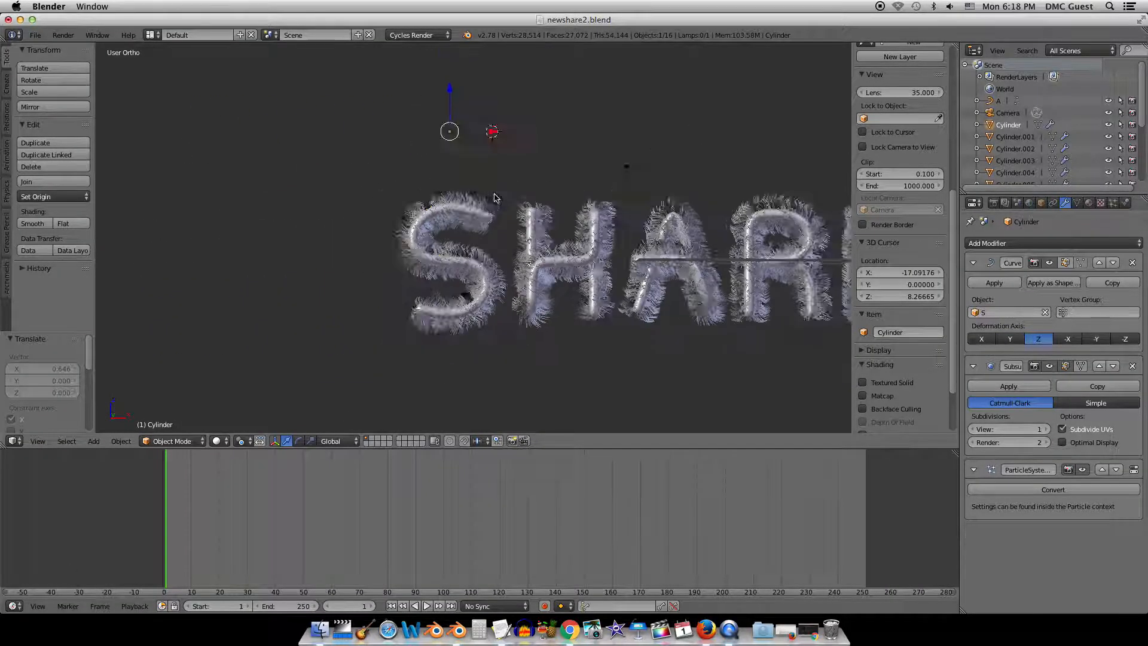
Try to slide the letter S's cylinder about 18.4 units along Z, off its curve.
{"action": "left_click_drag", "start_coordinate": [453, 128], "coordinate": [485, 280]}
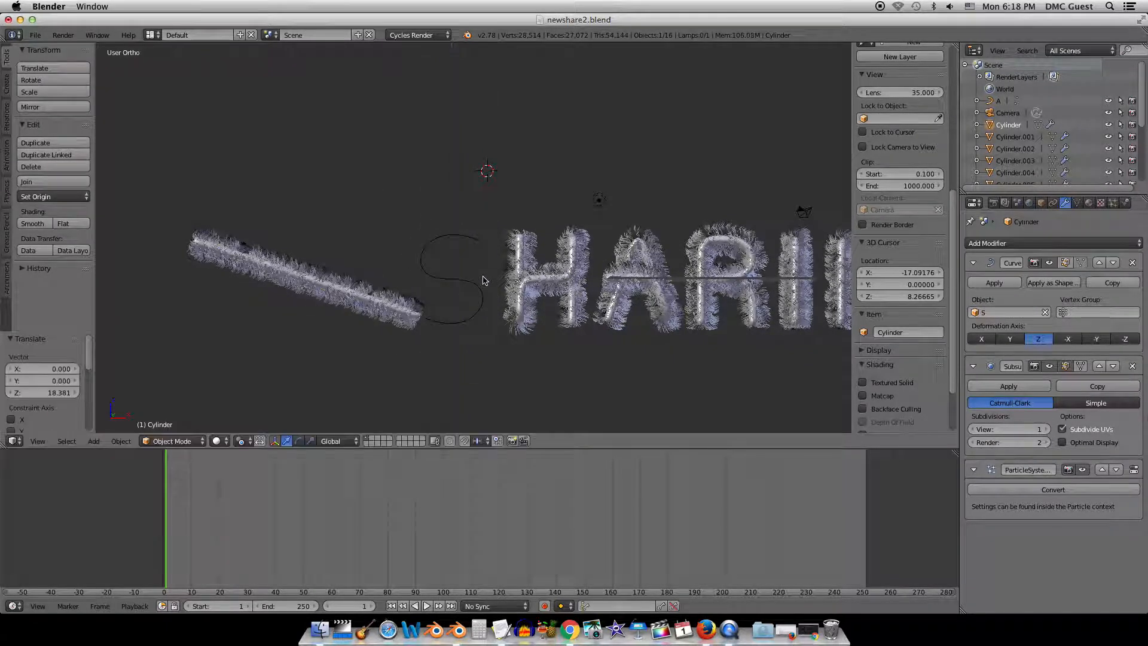
{"action": "middle_click_drag", "start_coordinate": [474, 298], "coordinate": [326, 332]}
{"action": "key", "text": "ctrl+z"}
Check the camera's framing, select the camera and set its X, Y and Z location to 0.
{"action": "key", "text": "KP_0"}
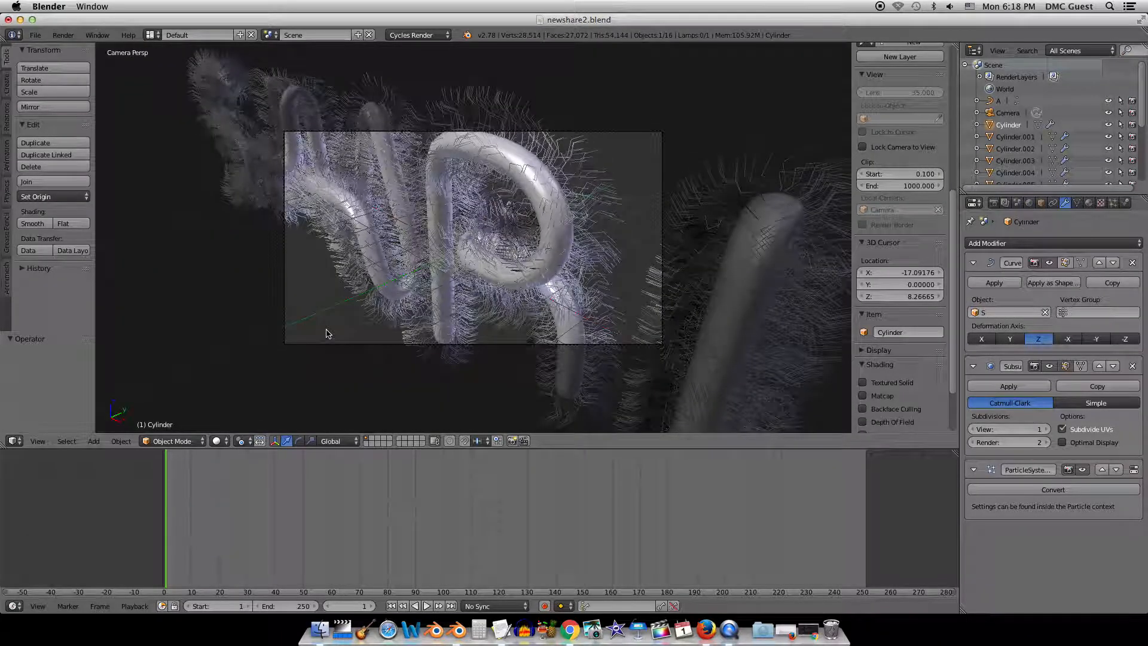
{"action": "key", "text": "KP_0"}
{"action": "middle_click_drag", "start_coordinate": [556, 212], "coordinate": [588, 221]}
{"action": "key", "text": "KP_5"}
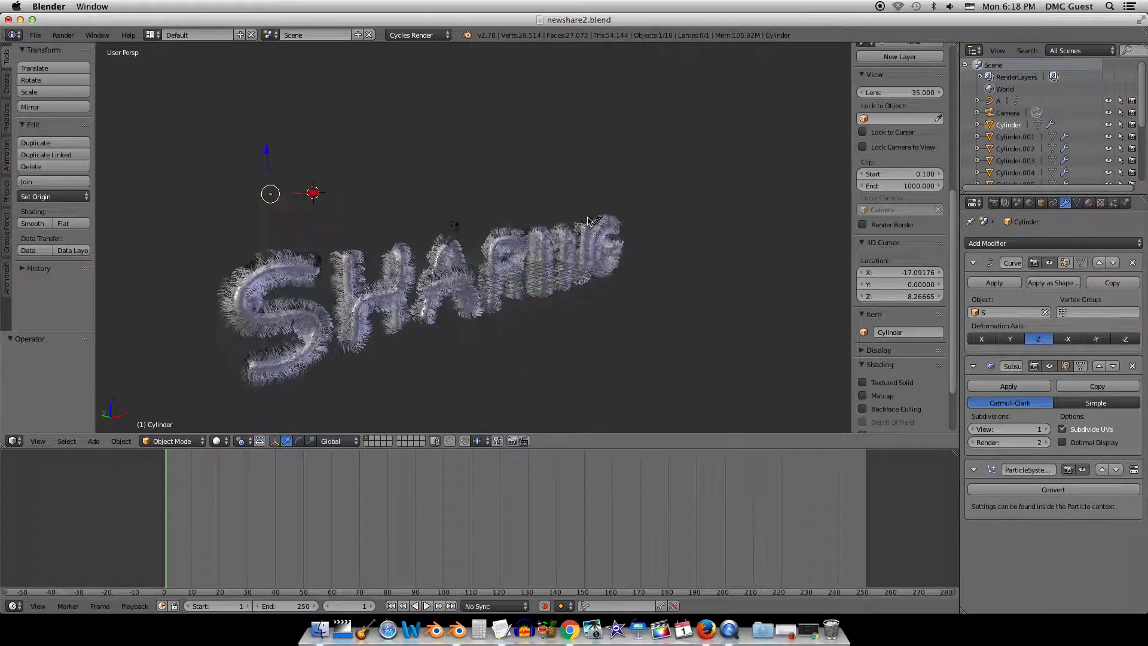
{"action": "right_click", "coordinate": [588, 221]}
{"action": "scroll", "coordinate": [863, 426], "scroll_direction": "down", "scroll_amount": 3}
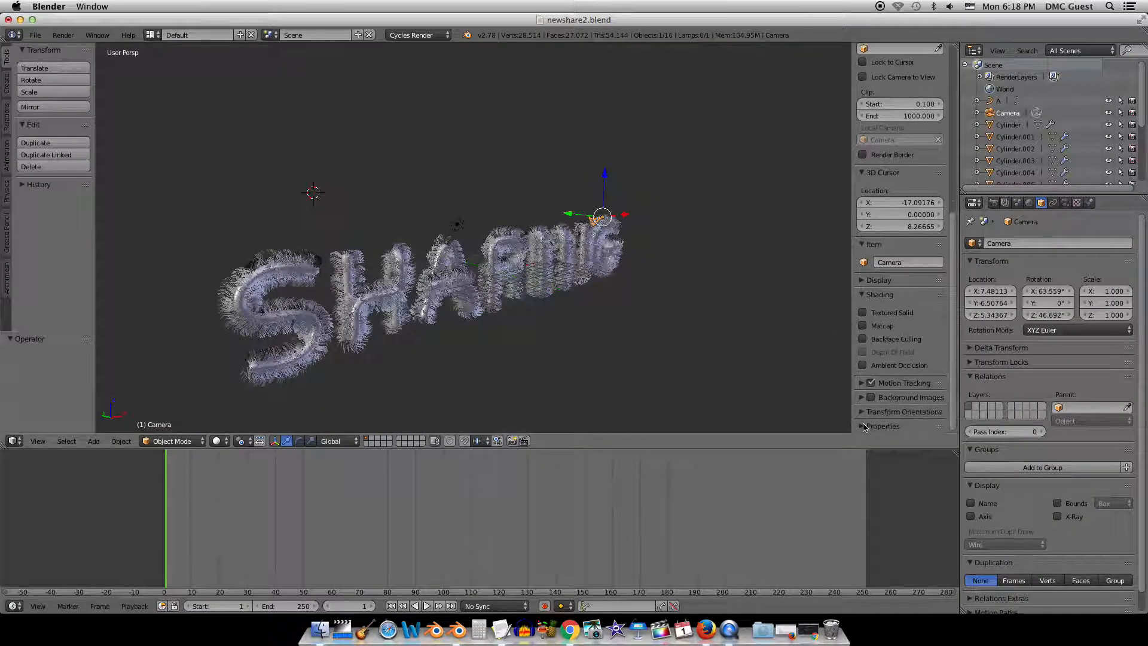
{"action": "middle_click_drag", "start_coordinate": [620, 317], "coordinate": [587, 318], "text": "shift"}
{"action": "scroll", "coordinate": [891, 182], "scroll_direction": "up", "scroll_amount": 5}
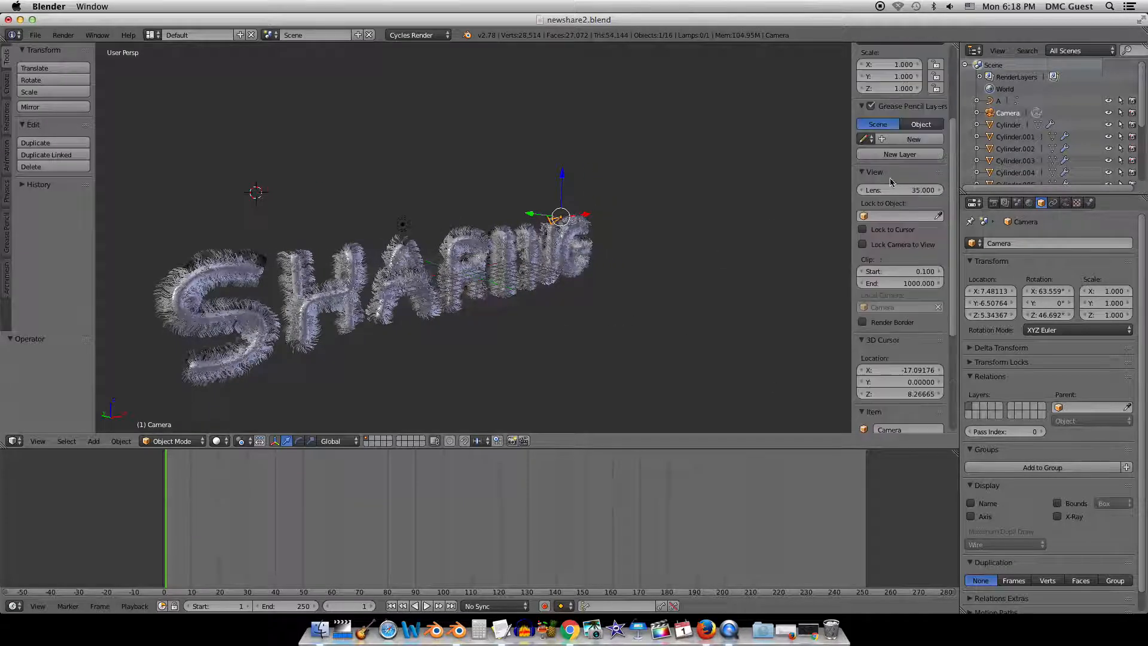
{"action": "scroll", "coordinate": [890, 182], "scroll_direction": "up", "scroll_amount": 5}
{"action": "left_click_drag", "start_coordinate": [887, 81], "coordinate": [887, 104]}
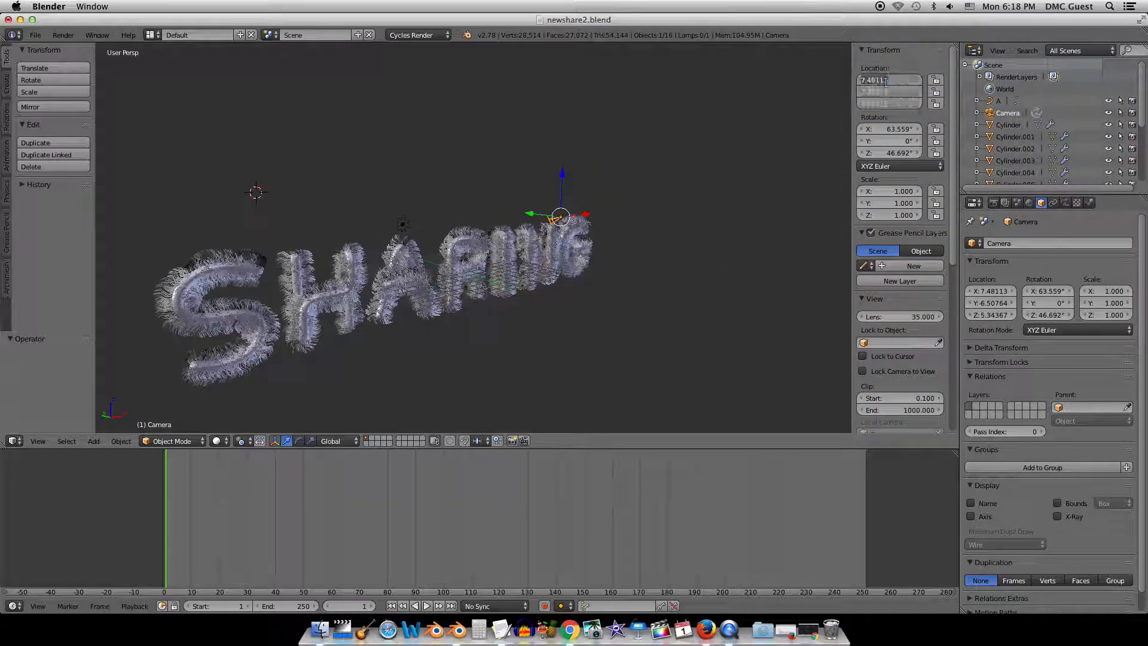
{"action": "type", "text": "0"}
{"action": "key", "text": "Return"}
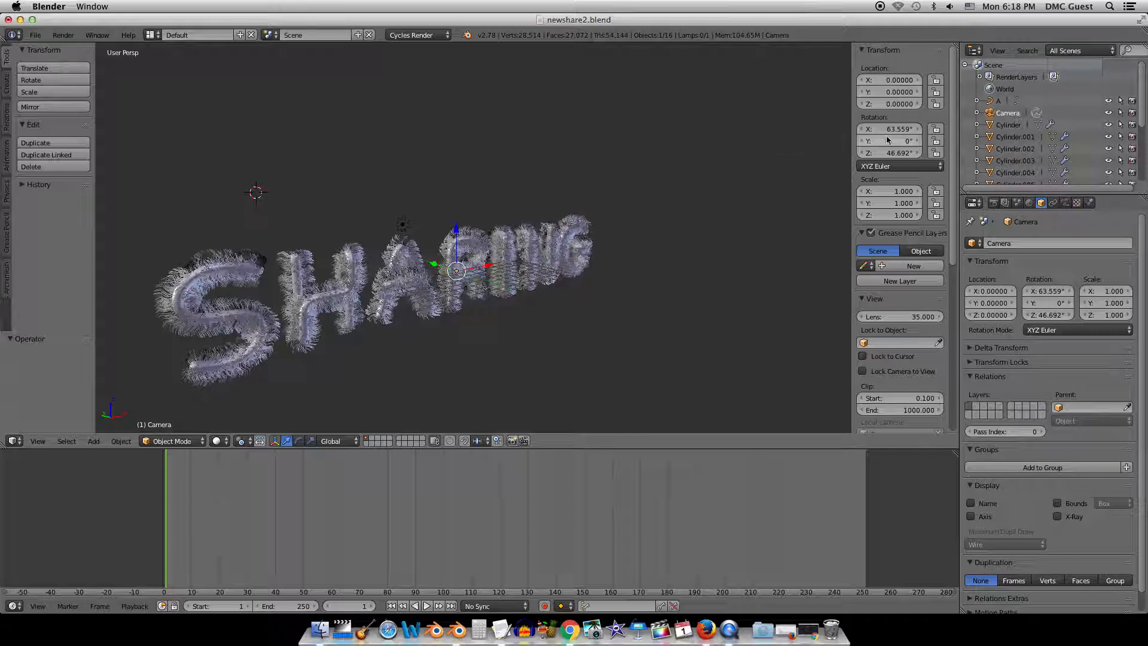
Move the camera about 11.1 units back along Y and set its rotation to 90° on X and 0° on Z.
{"action": "scroll", "coordinate": [407, 293], "scroll_direction": "up", "scroll_amount": 3}
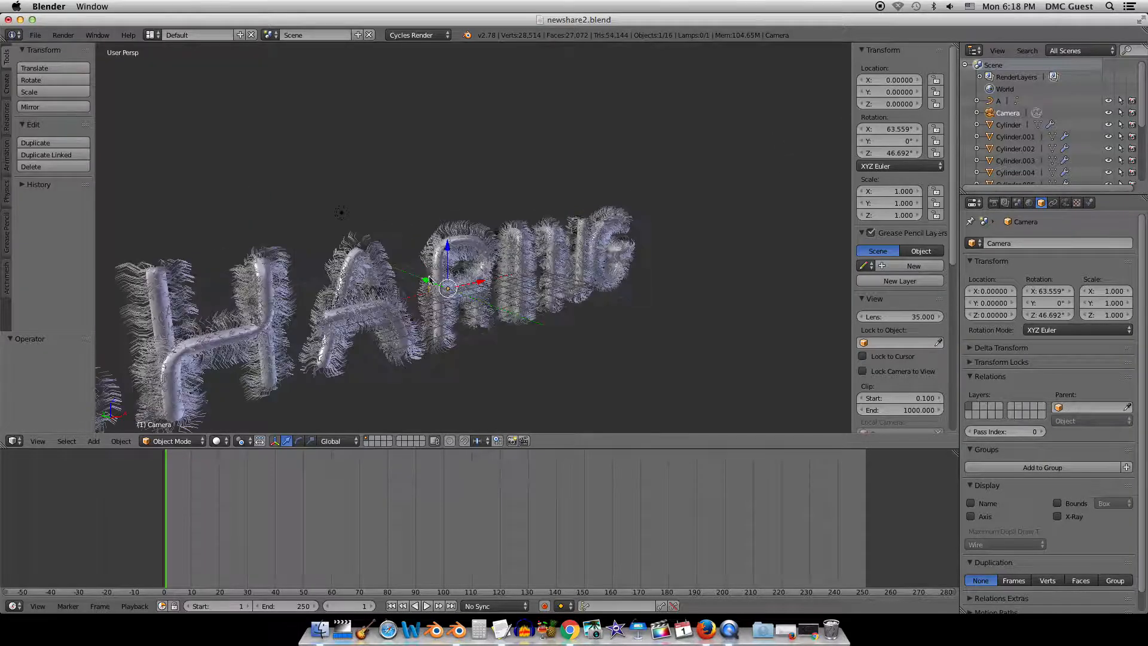
{"action": "left_click_drag", "start_coordinate": [430, 279], "coordinate": [579, 337]}
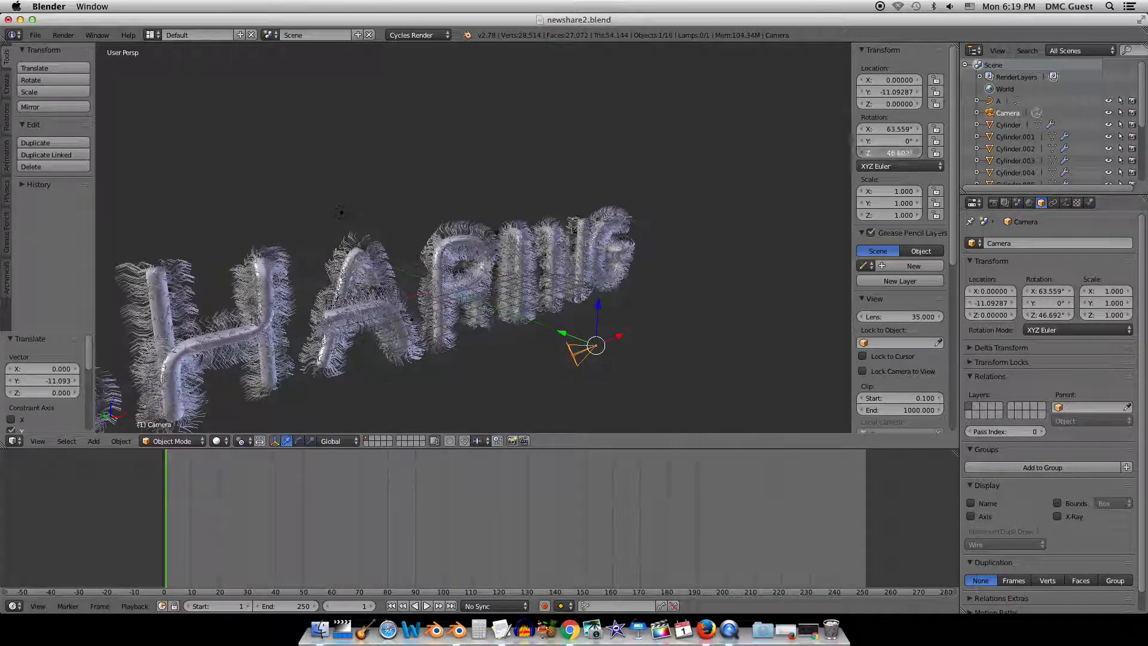
{"action": "left_click_drag", "start_coordinate": [899, 153], "coordinate": [907, 129]}
{"action": "left_click", "coordinate": [899, 153]}
{"action": "type", "text": "0"}
{"action": "key", "text": "Return"}
{"action": "left_click", "coordinate": [887, 130]}
{"action": "type", "text": "90"}
{"action": "key", "text": "Return"}
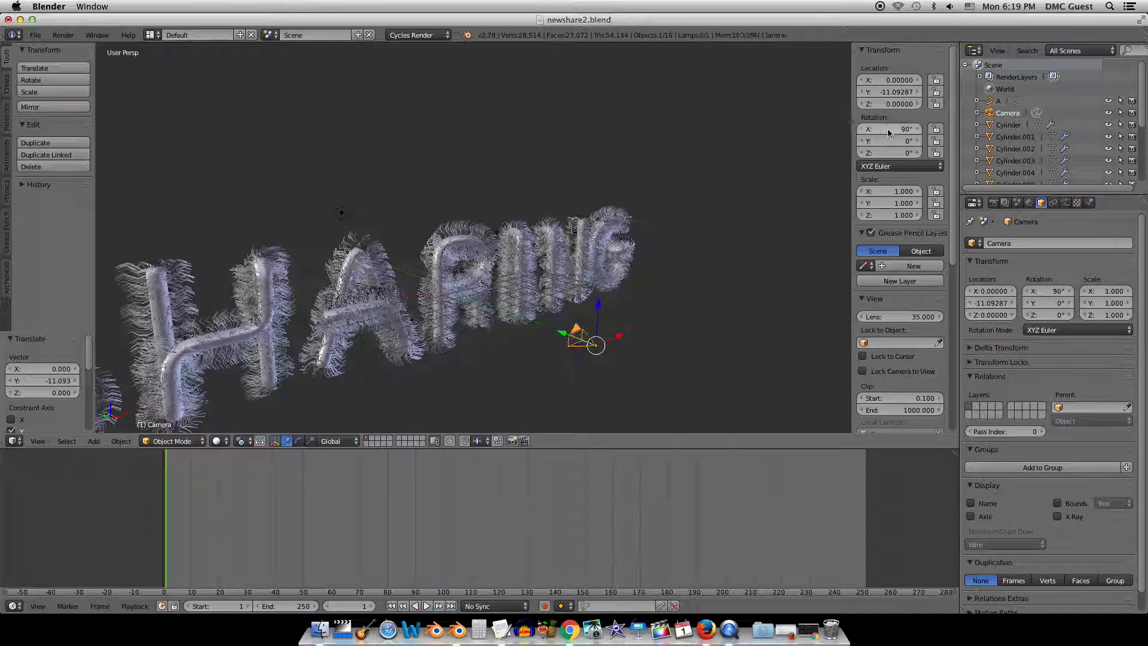
Pull the camera back along Y to about -55.69 so its frame holds the whole word SHARING.
{"action": "scroll", "coordinate": [503, 278], "scroll_direction": "down", "scroll_amount": 4}
{"action": "key", "text": "g"}
{"action": "key", "text": "y"}
{"action": "left_click", "coordinate": [567, 321]}
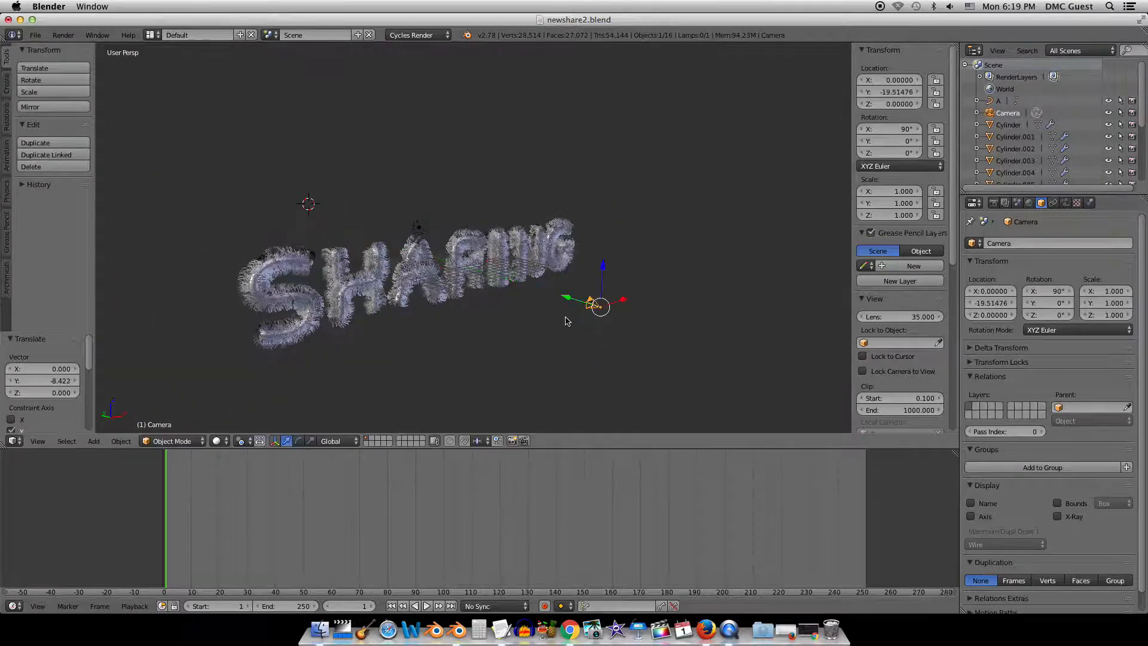
{"action": "key", "text": "KP_0"}
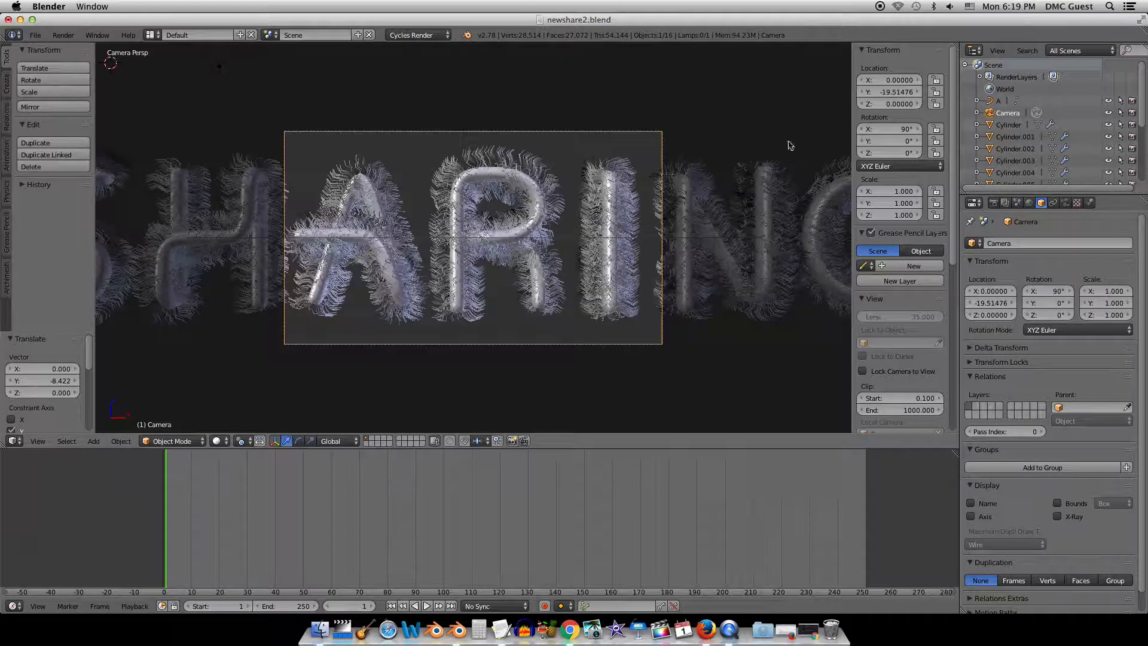
{"action": "scroll", "coordinate": [786, 145], "scroll_direction": "down", "scroll_amount": 4}
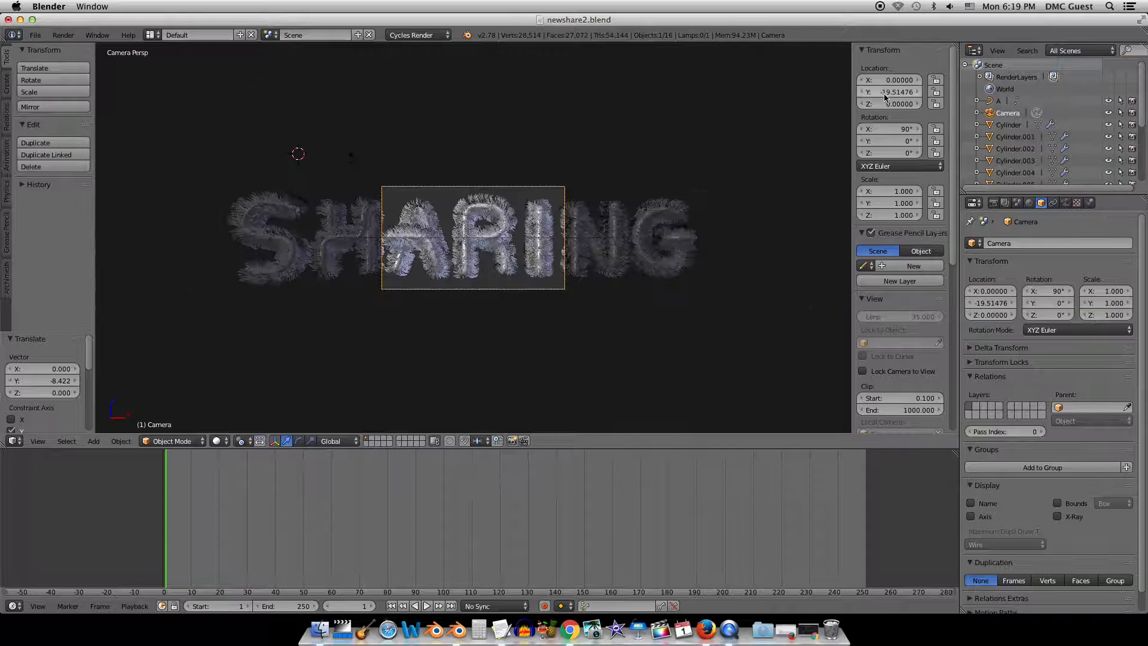
{"action": "mouse_move", "coordinate": [884, 96]}
{"action": "left_mouse_down"}
{"action": "mouse_move", "coordinate": [831, 97]}
{"action": "mouse_move", "coordinate": [894, 92]}
{"action": "left_mouse_up"}
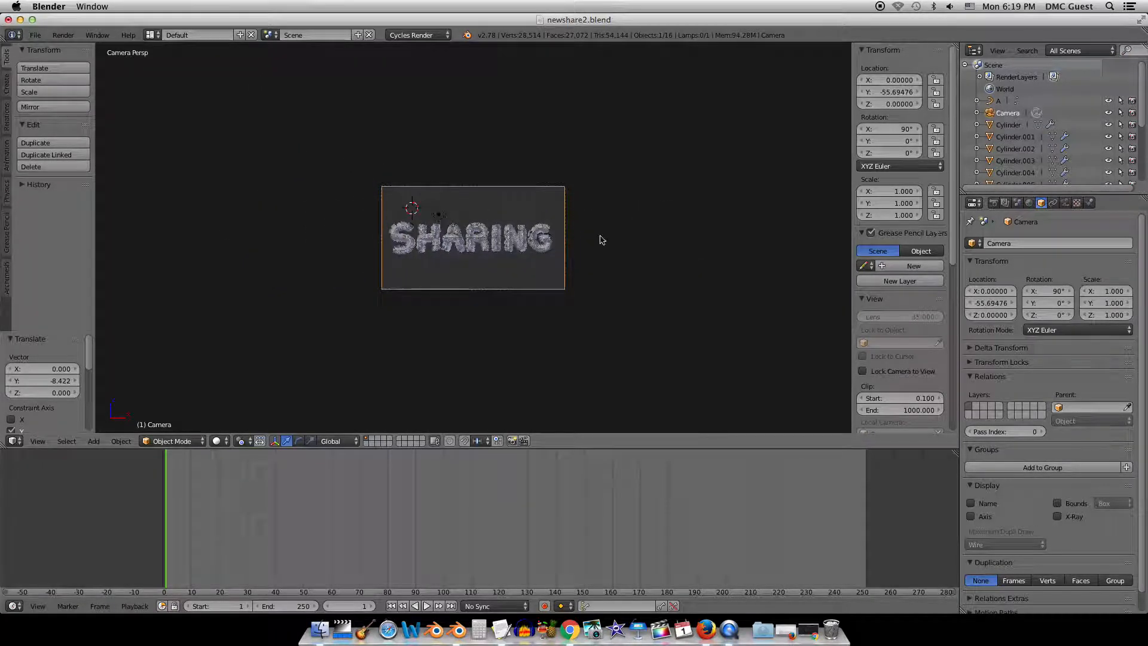
{"action": "key", "text": "Home"}
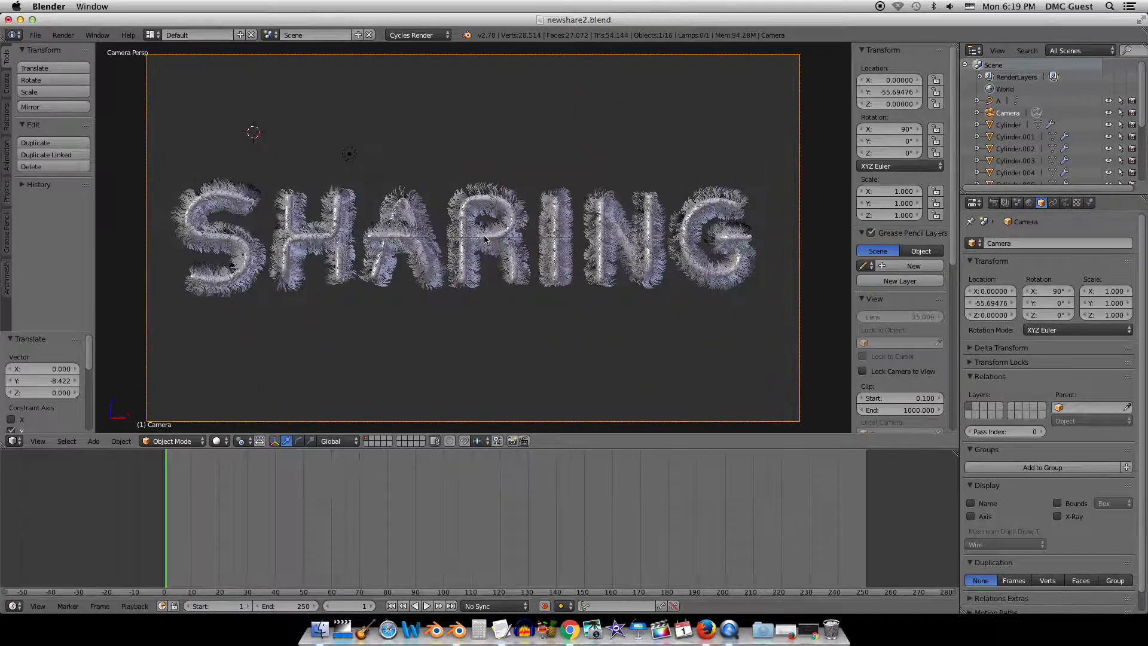
Shift the camera to X -0.37 to centre the word, previewing the framing in rendered shading.
{"action": "key", "text": "shift+z"}
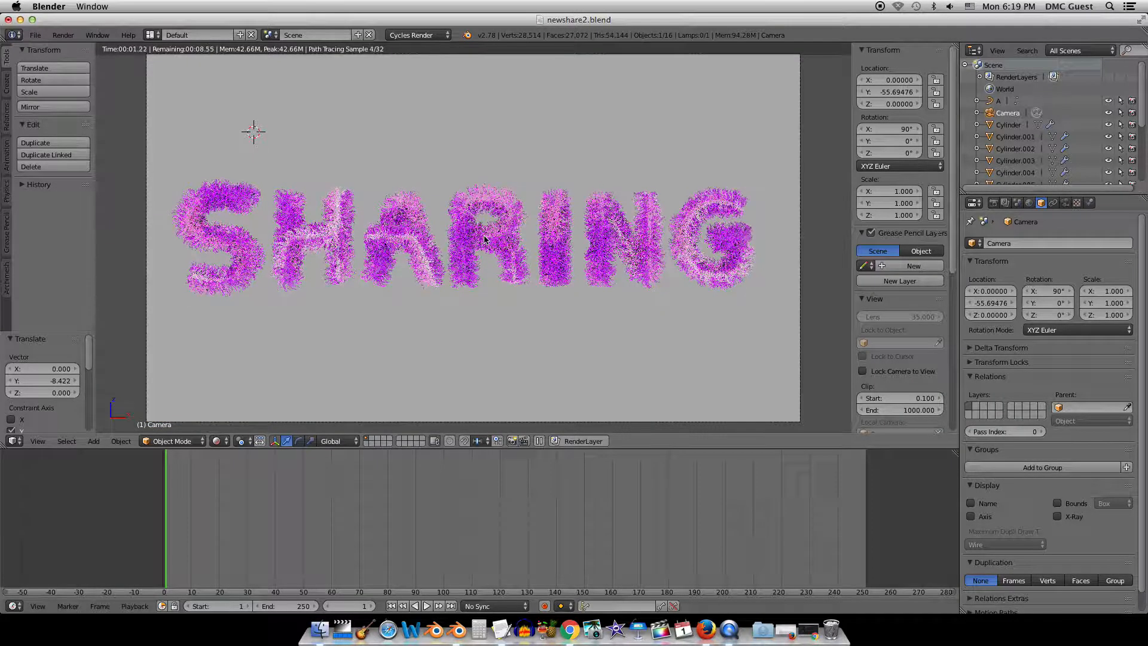
{"action": "key", "text": "shift+z"}
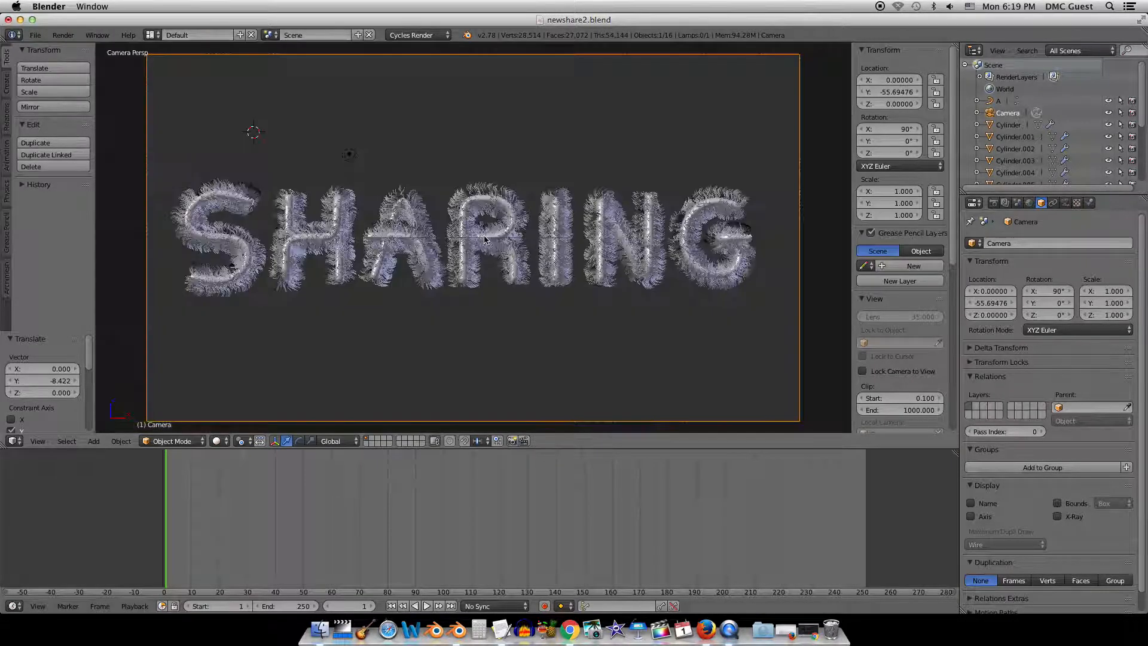
{"action": "left_click_drag", "start_coordinate": [898, 80], "coordinate": [822, 108]}
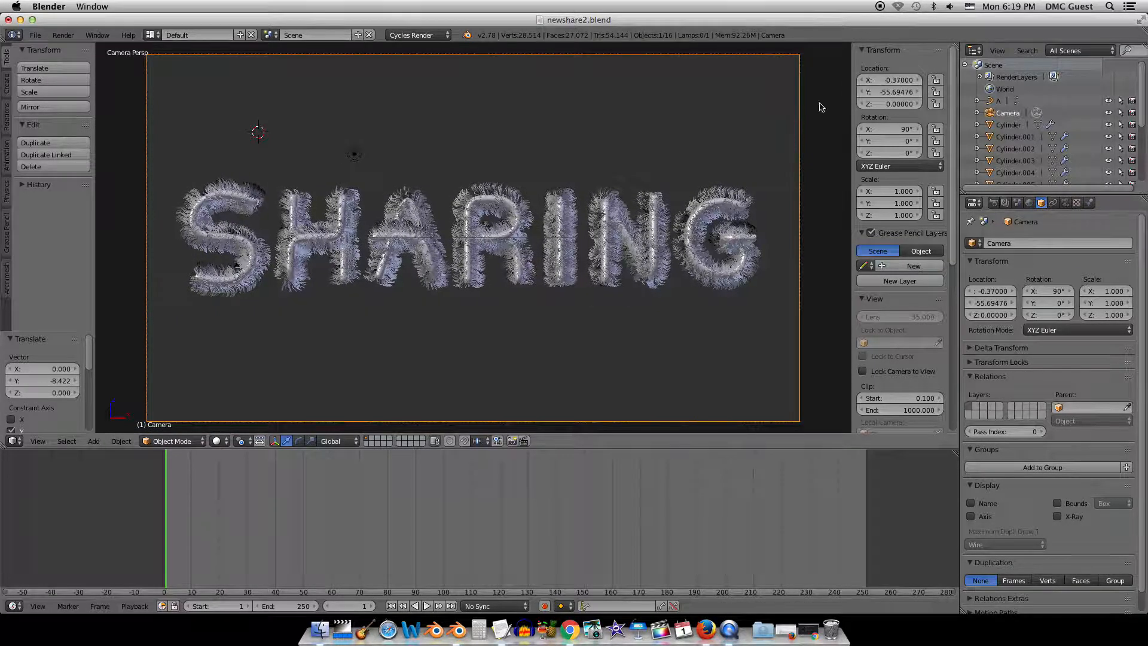
{"action": "key", "text": "shift+z"}
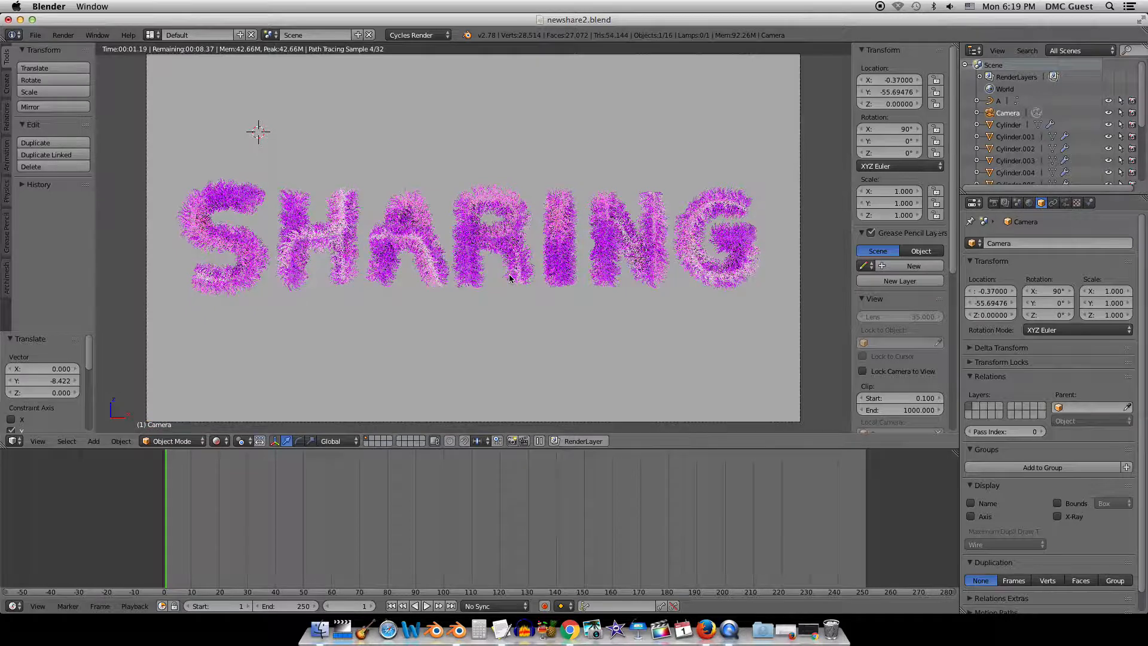
{"action": "scroll", "coordinate": [510, 278], "scroll_direction": "down", "scroll_amount": 1}
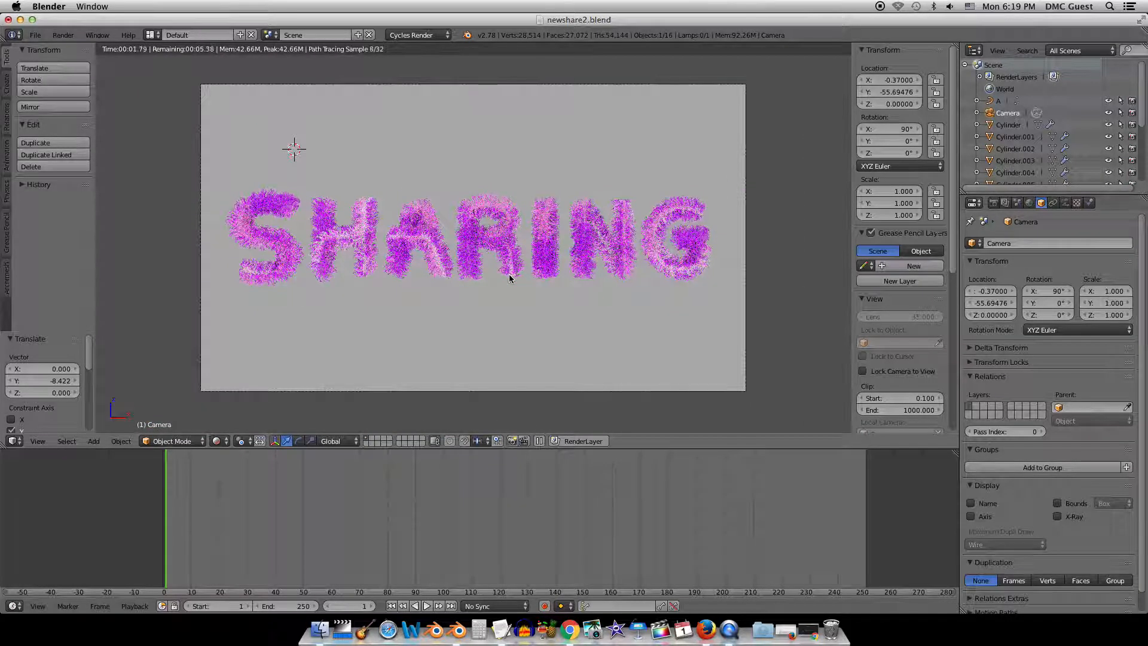
{"action": "key", "text": "shift+z"}
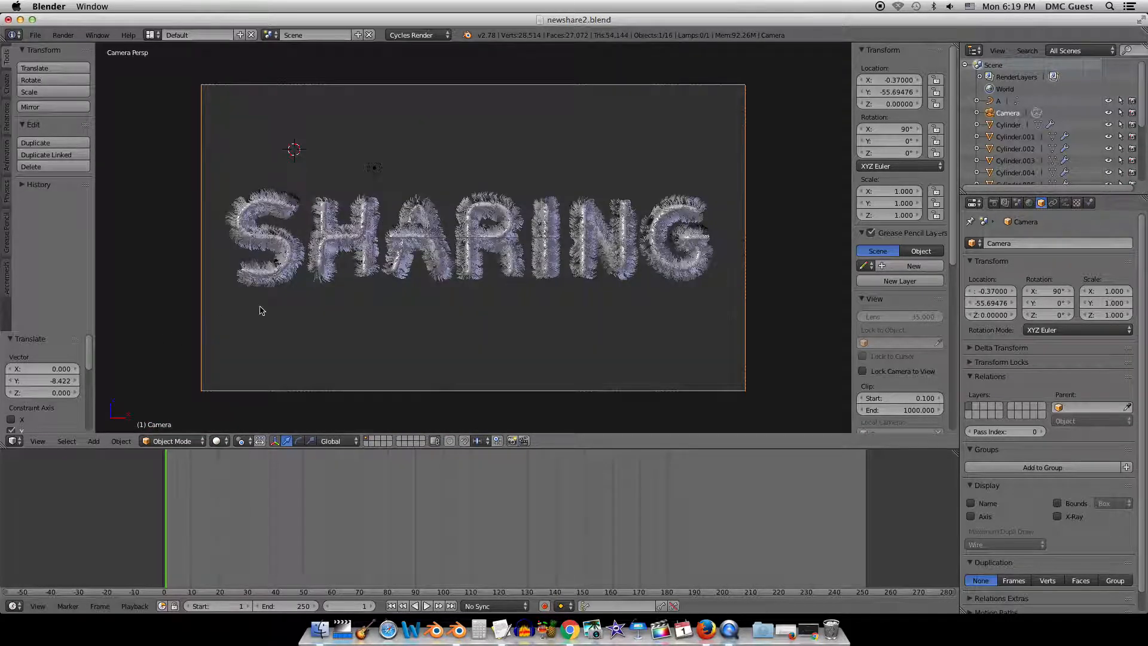
Select the letter S's cylinder, return to the camera view and test how it slides along Z.
{"action": "middle_click_drag", "start_coordinate": [261, 310], "coordinate": [379, 320]}
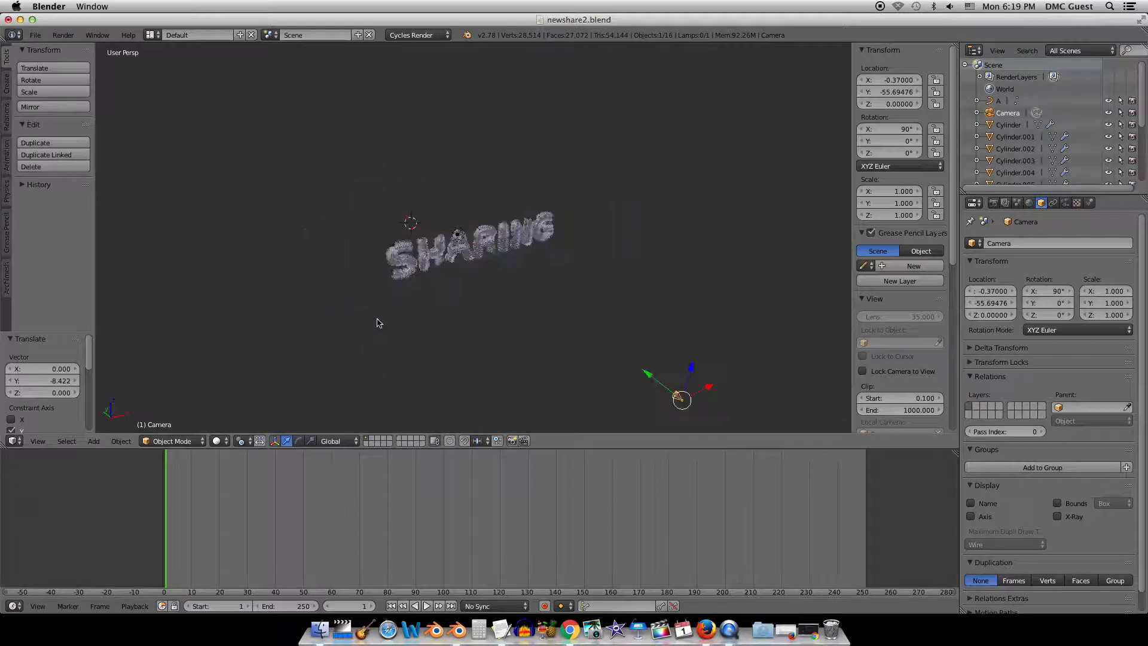
{"action": "scroll", "coordinate": [393, 321], "scroll_direction": "up", "scroll_amount": 7}
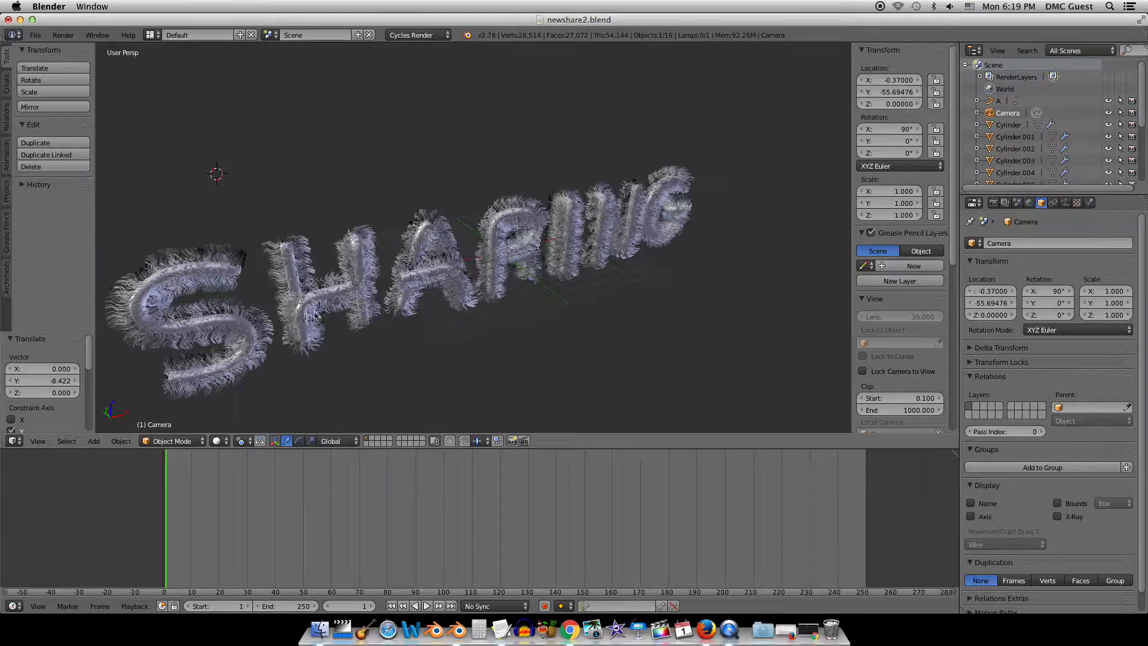
{"action": "middle_click_drag", "start_coordinate": [251, 318], "coordinate": [408, 311], "text": "shift"}
{"action": "right_click", "coordinate": [409, 310]}
{"action": "scroll", "coordinate": [438, 294], "scroll_direction": "down", "scroll_amount": 1}
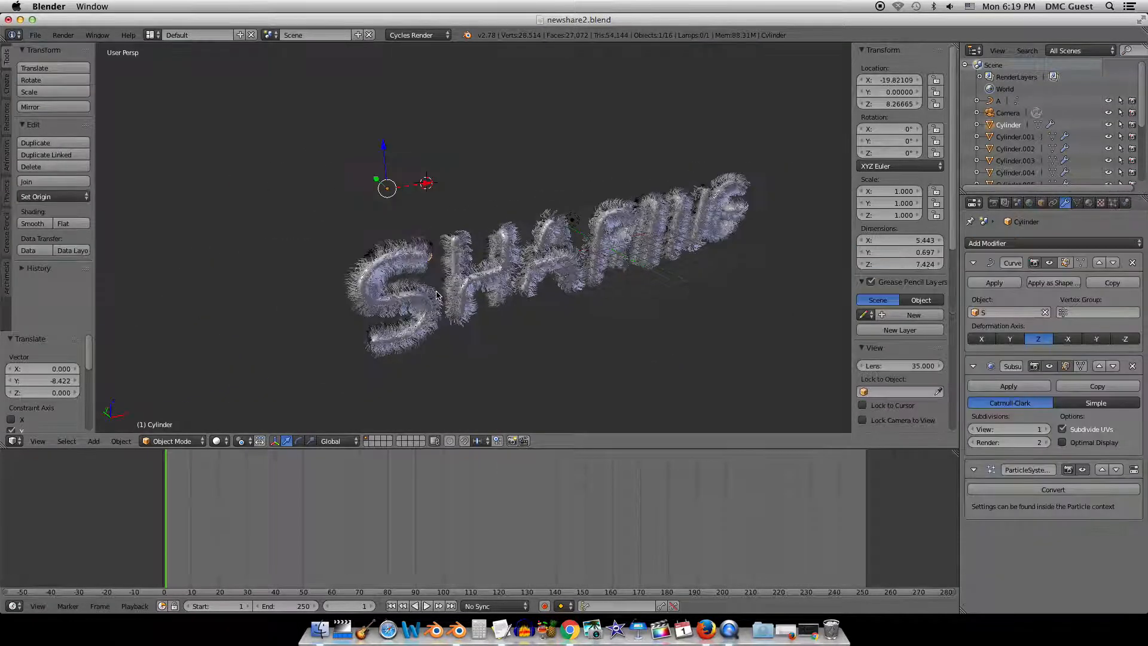
{"action": "key", "text": "KP_0"}
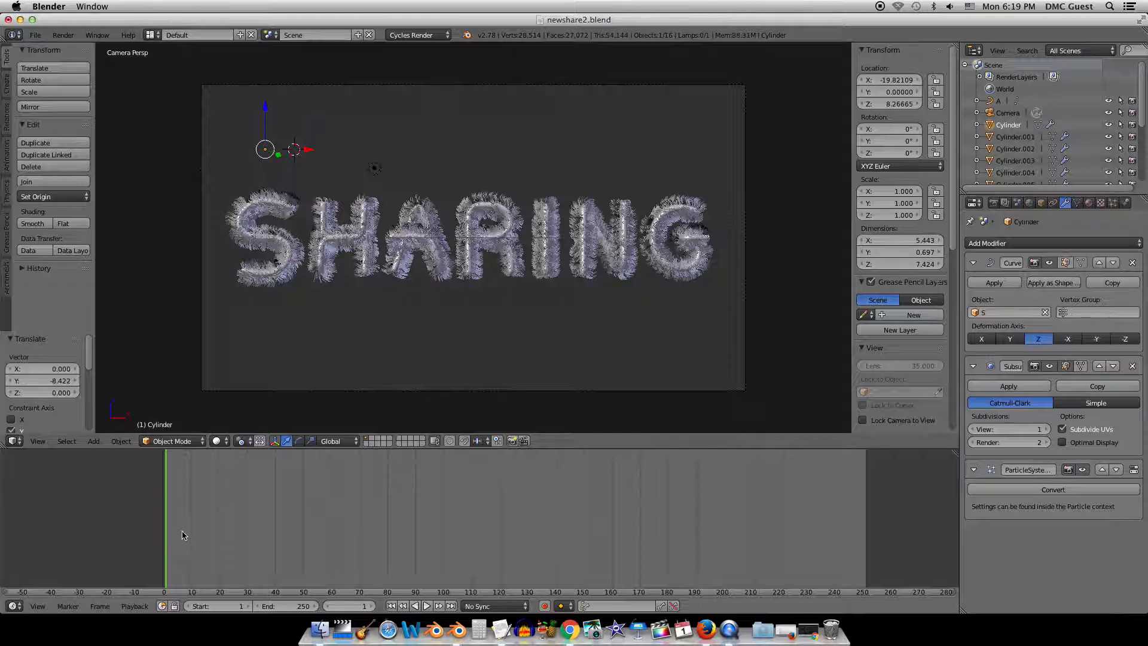
{"action": "left_click_drag", "start_coordinate": [267, 109], "coordinate": [245, 71]}
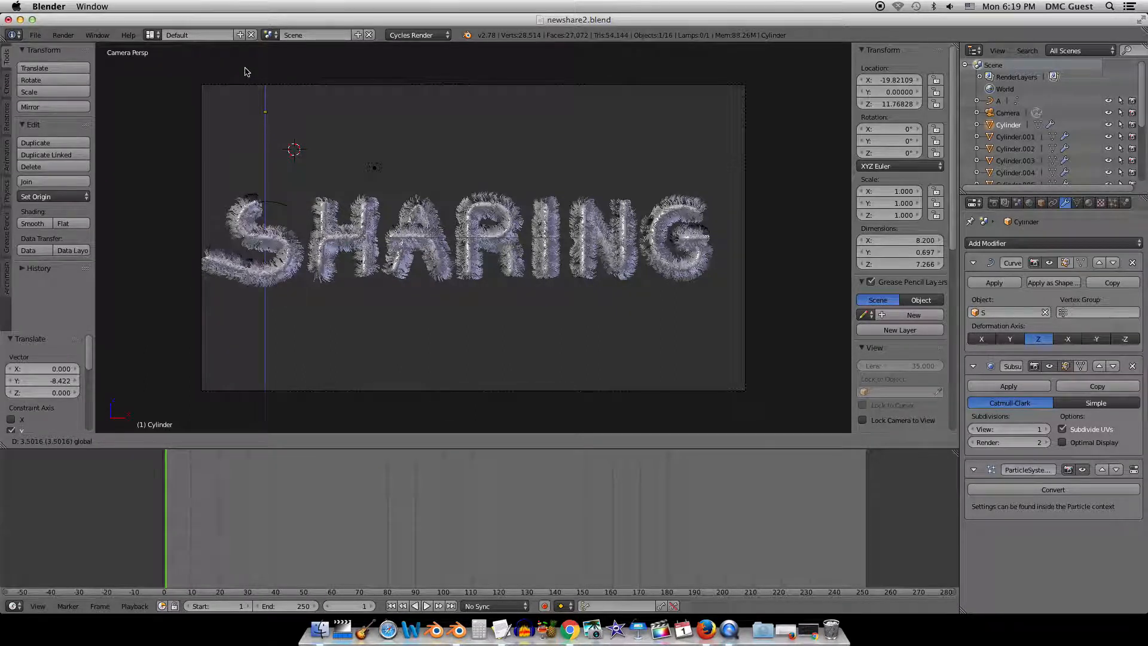
{"action": "right_click", "coordinate": [246, 72]}
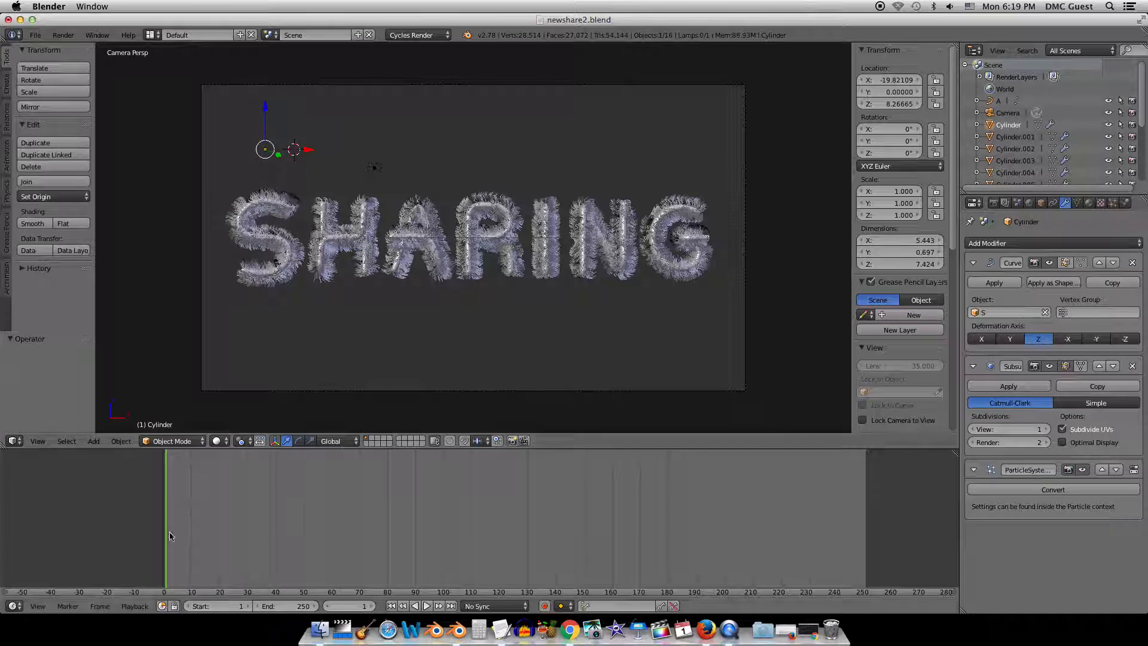
Insert a Location keyframe for the letter S at frame 45.
{"action": "key", "text": "alt+a"}
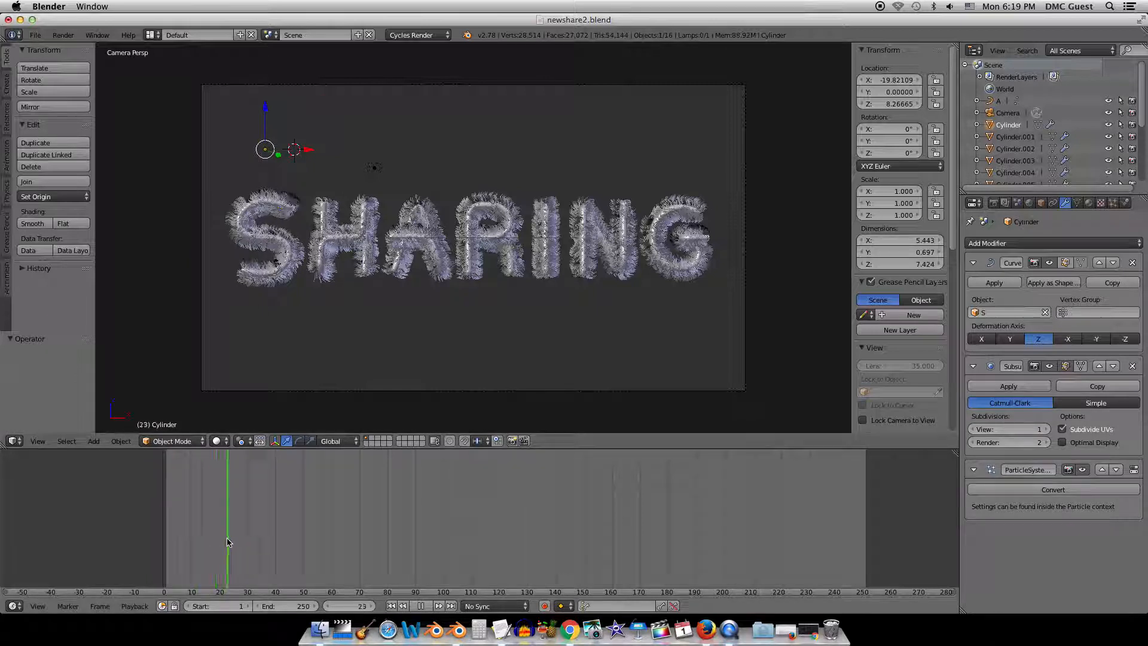
{"action": "left_click_drag", "start_coordinate": [227, 539], "coordinate": [275, 536]}
{"action": "left_click_drag", "start_coordinate": [274, 540], "coordinate": [290, 540]}
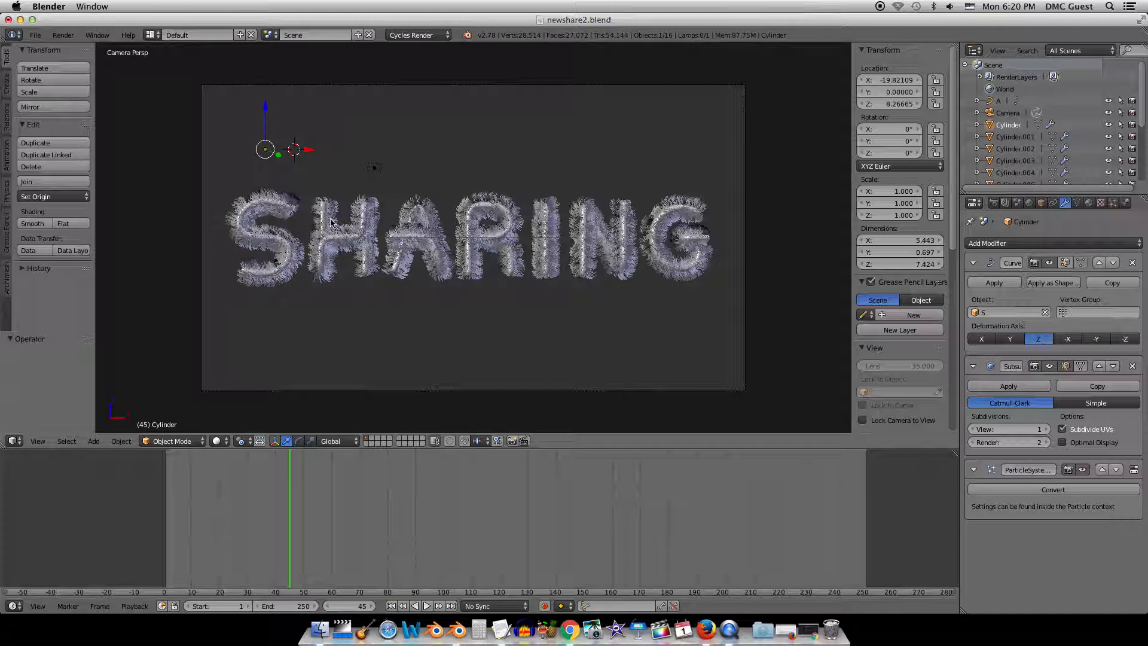
{"action": "key", "text": "i"}
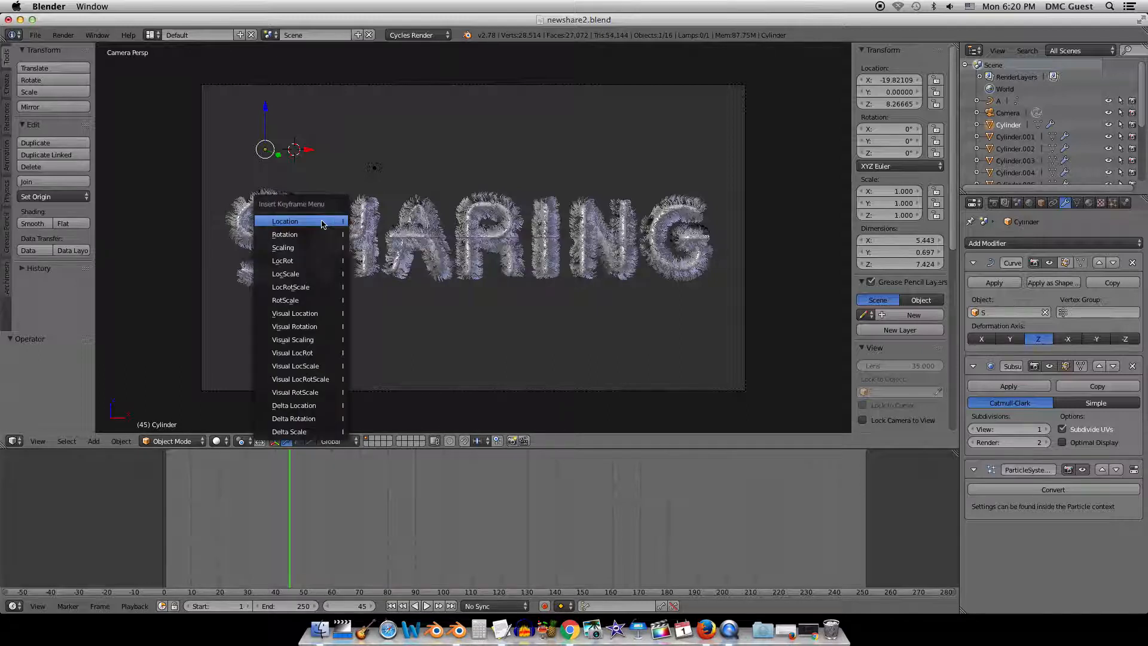
{"action": "left_click", "coordinate": [323, 224]}
At frame 0, move the letter S about 23.3 units up along Z, insert a Location keyframe and scrub through the motion.
{"action": "left_click_drag", "start_coordinate": [293, 493], "coordinate": [165, 504]}
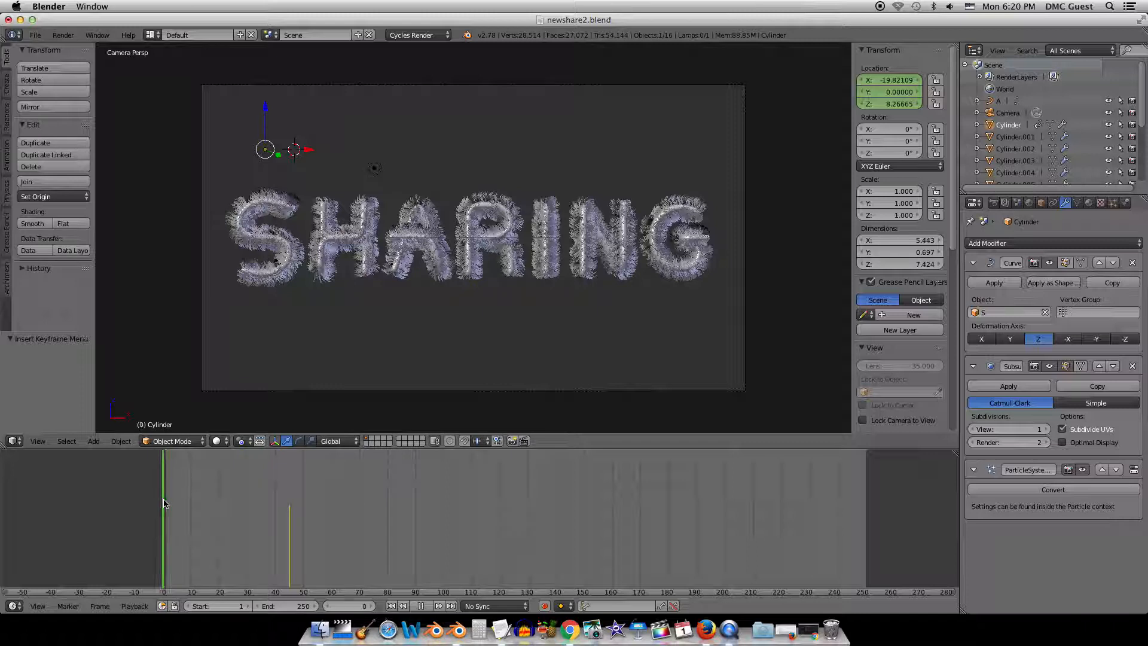
{"action": "left_click_drag", "start_coordinate": [267, 109], "coordinate": [251, 245]}
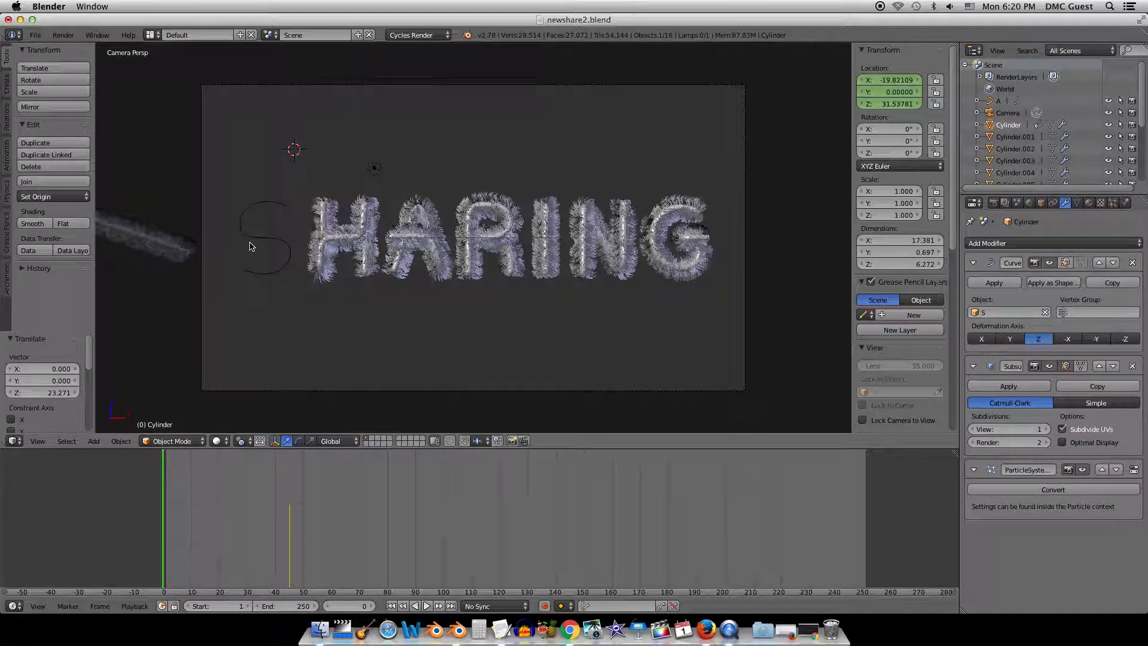
{"action": "scroll", "coordinate": [346, 236], "scroll_direction": "down", "scroll_amount": 1}
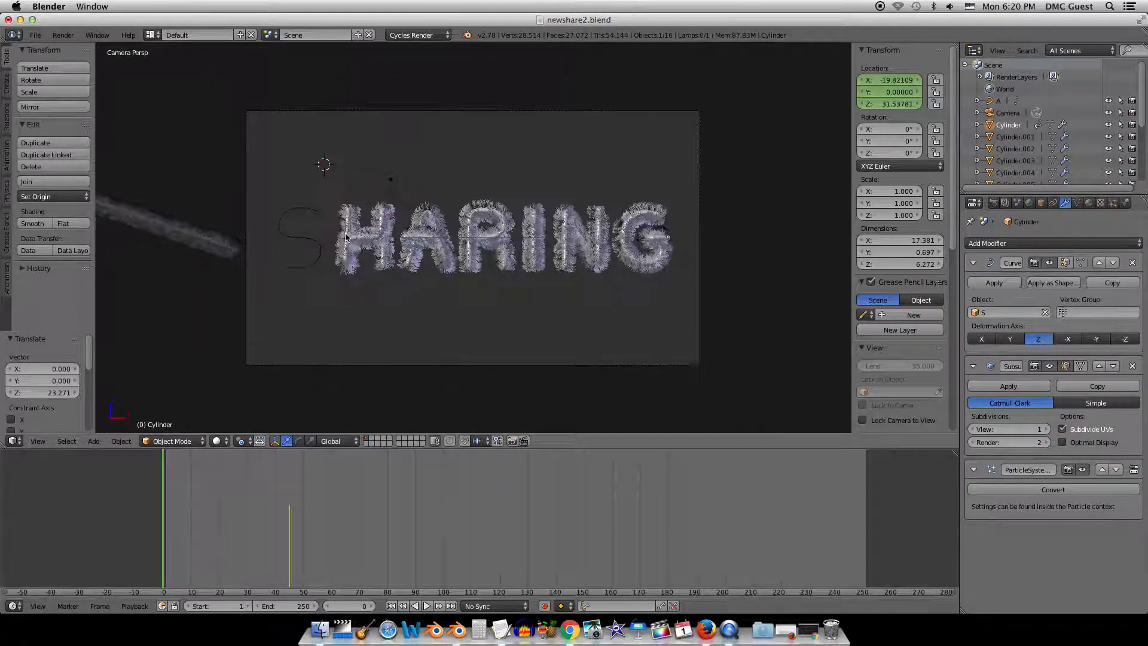
{"action": "key", "text": "i"}
{"action": "left_click", "coordinate": [345, 236]}
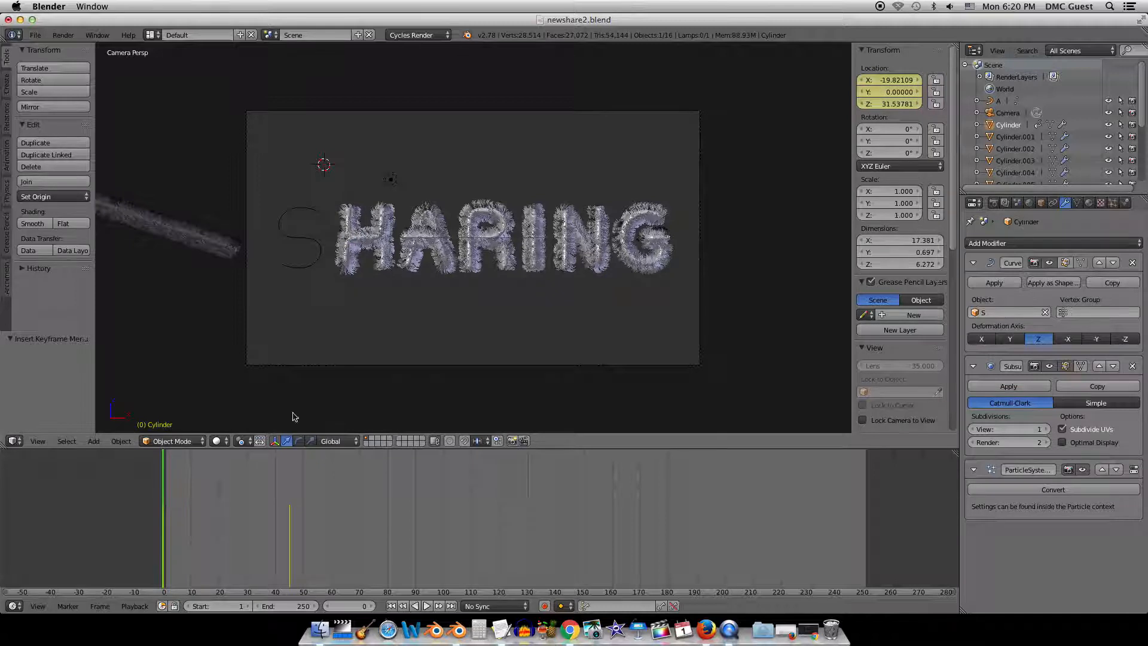
{"action": "key", "text": "alt+a"}
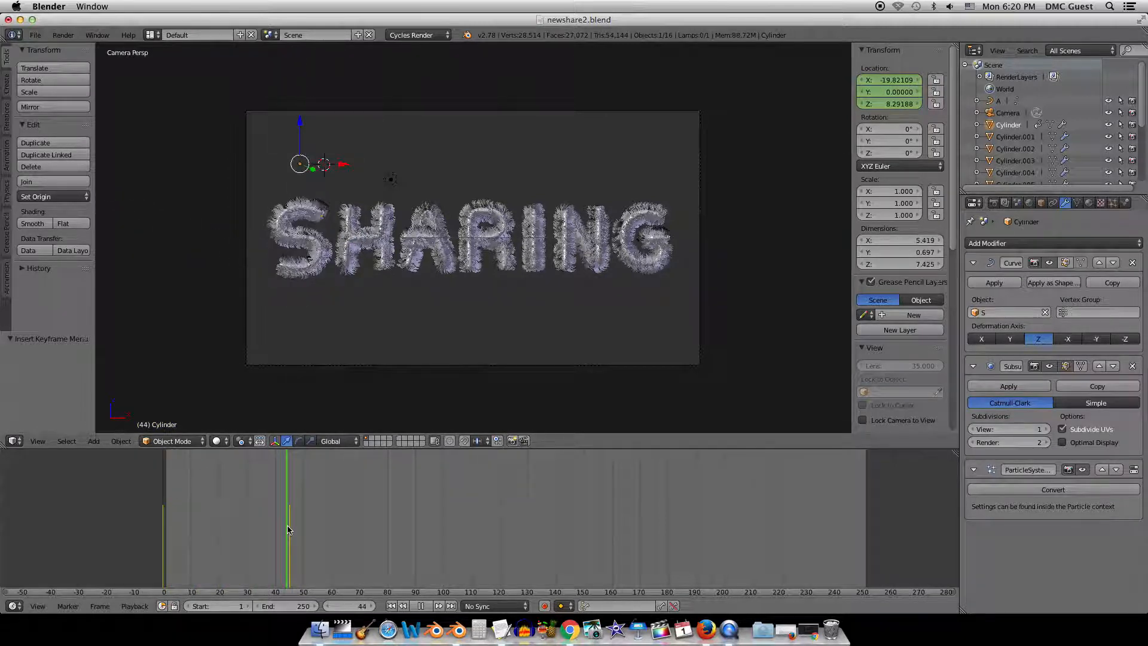
Insert a Location keyframe for the letter H's cylinder at frame 65.
{"action": "left_click_drag", "start_coordinate": [291, 527], "coordinate": [346, 530]}
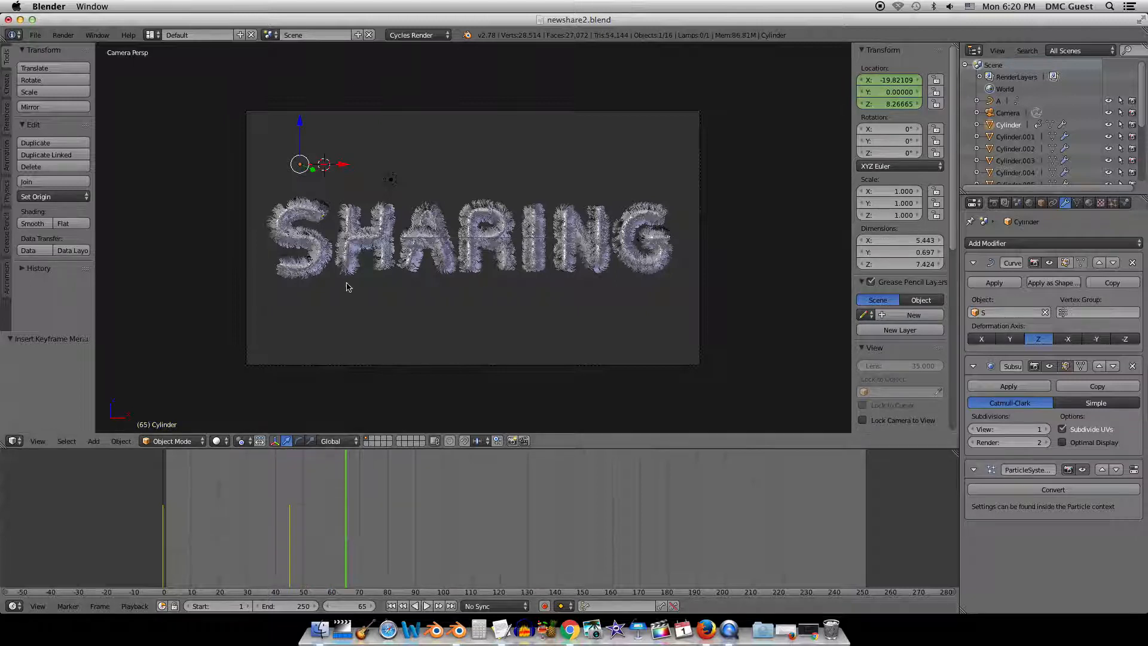
{"action": "right_click", "coordinate": [356, 244]}
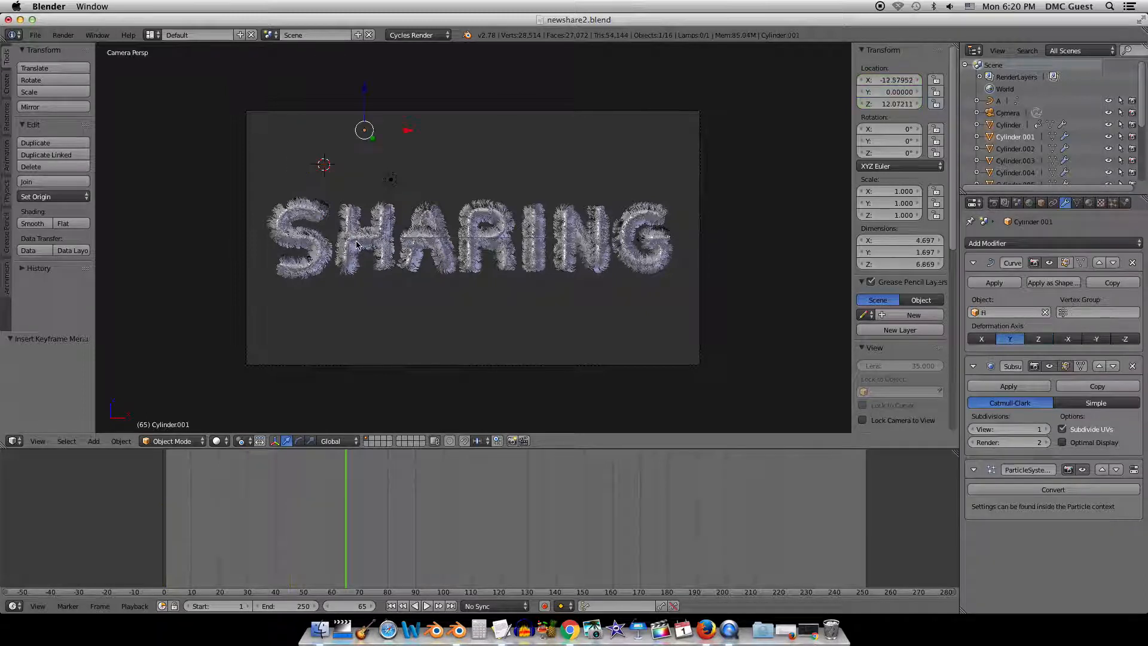
{"action": "key", "text": "i"}
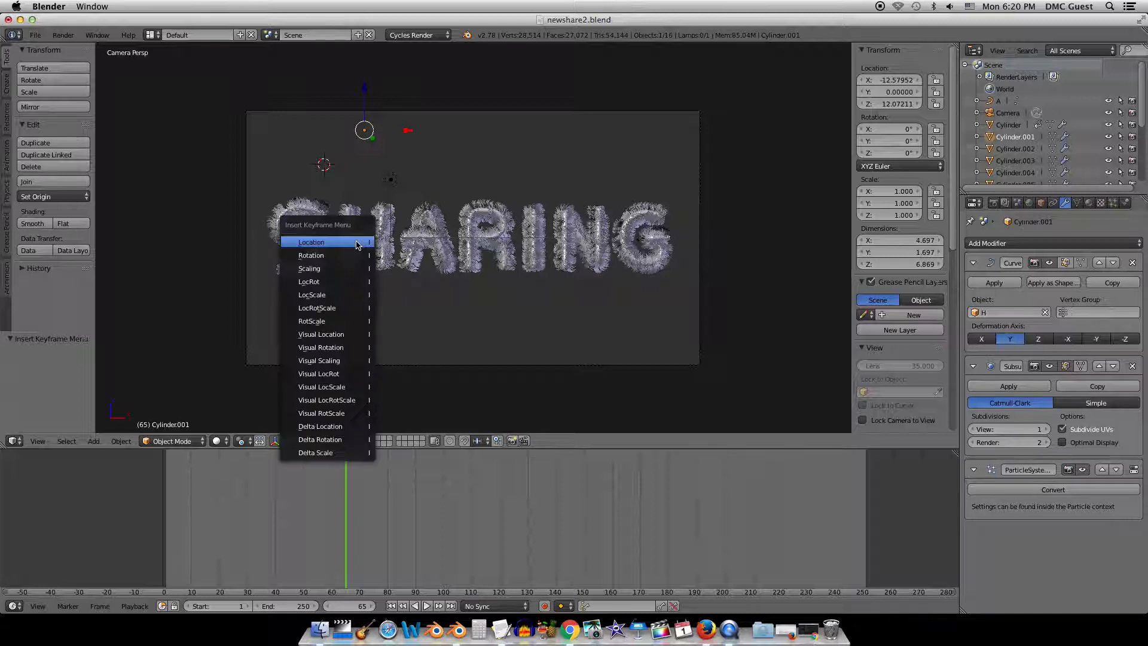
{"action": "left_click", "coordinate": [356, 243]}
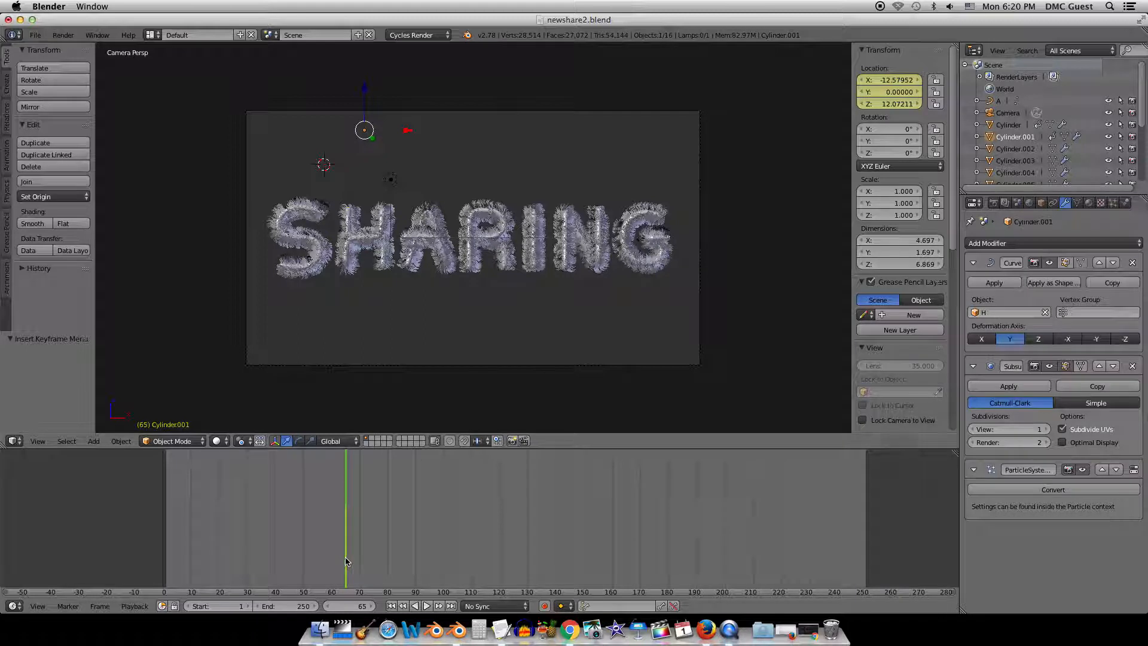
At frame 15, move the letter H 35.85 units down along Z, insert a Location keyframe and scrub through the motion.
{"action": "left_click_drag", "start_coordinate": [346, 559], "coordinate": [205, 566]}
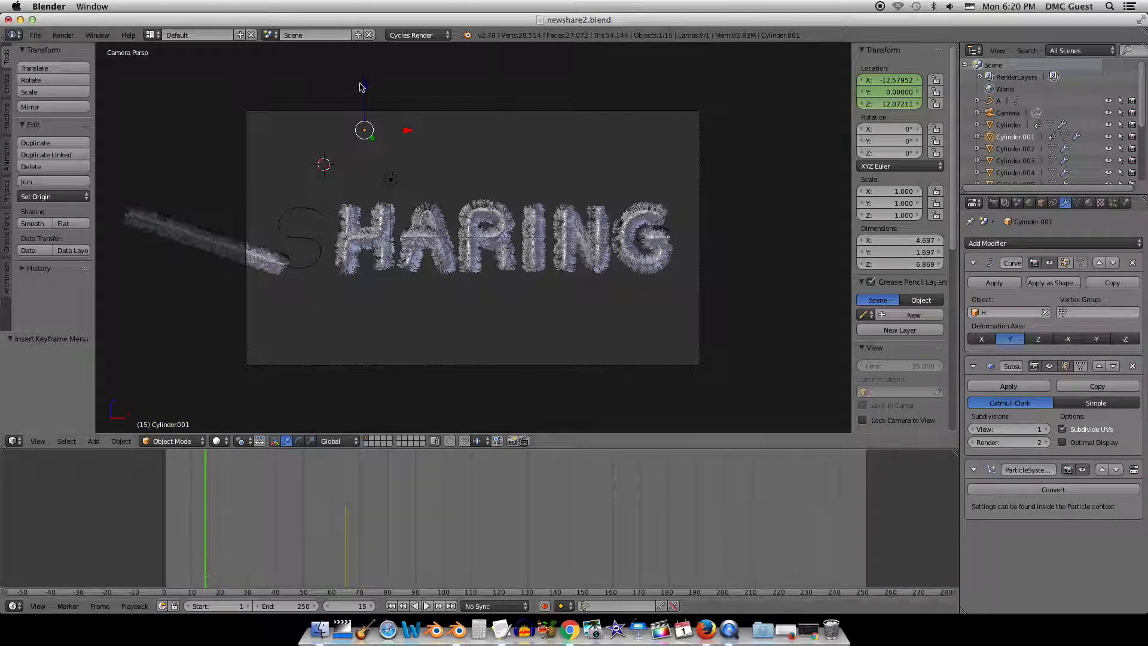
{"action": "left_click_drag", "start_coordinate": [361, 86], "coordinate": [366, 405]}
{"action": "key", "text": "i"}
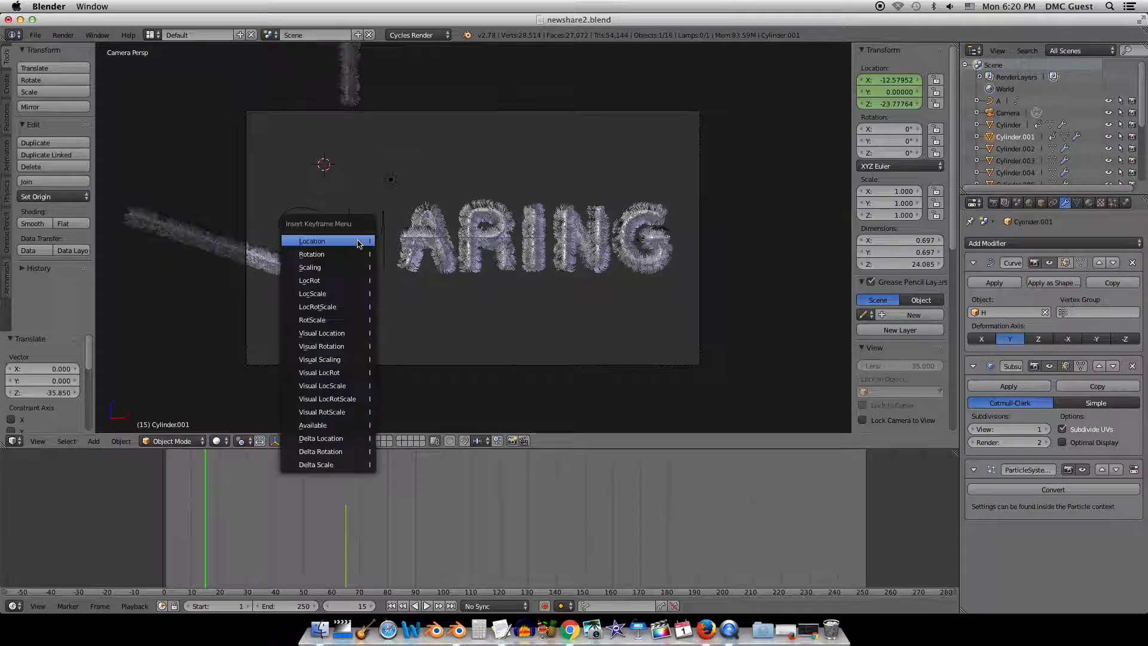
{"action": "left_click", "coordinate": [357, 242]}
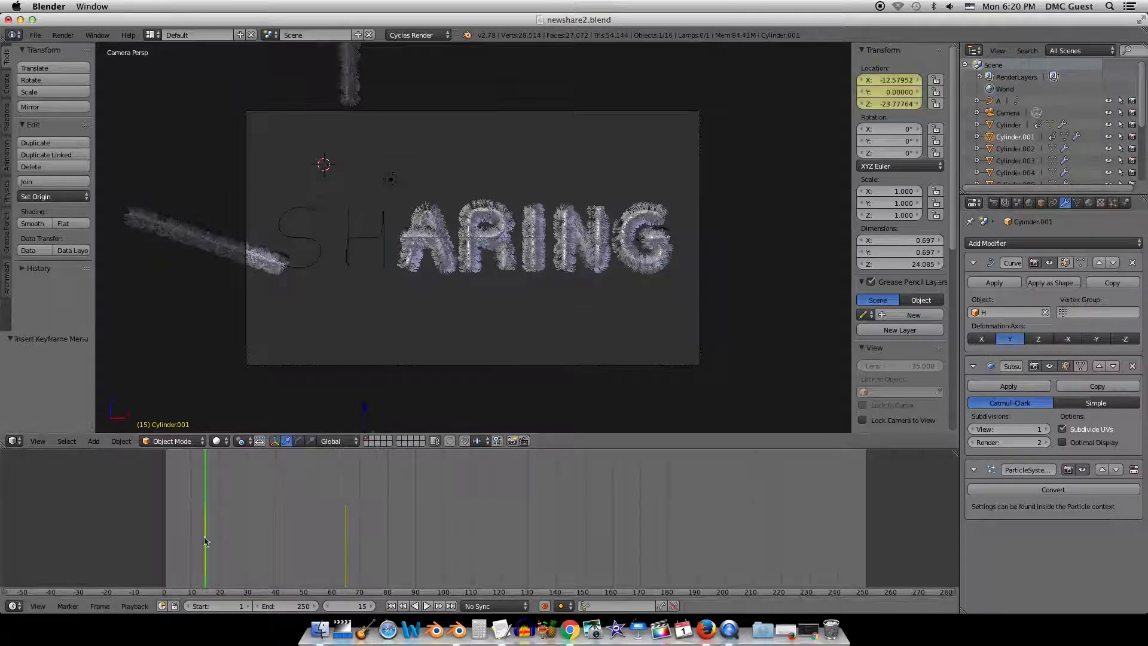
{"action": "left_click_drag", "start_coordinate": [205, 540], "coordinate": [346, 549]}
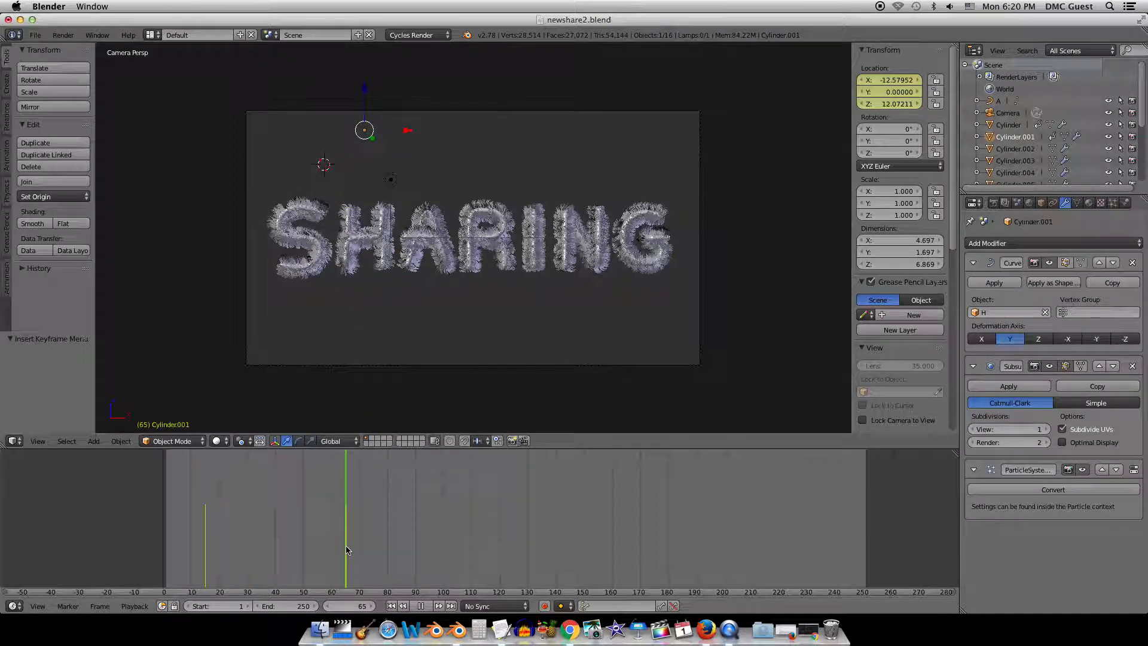
Insert a Location keyframe for the letter A's cylinder at frame 85.
{"action": "left_click_drag", "start_coordinate": [346, 550], "coordinate": [402, 556]}
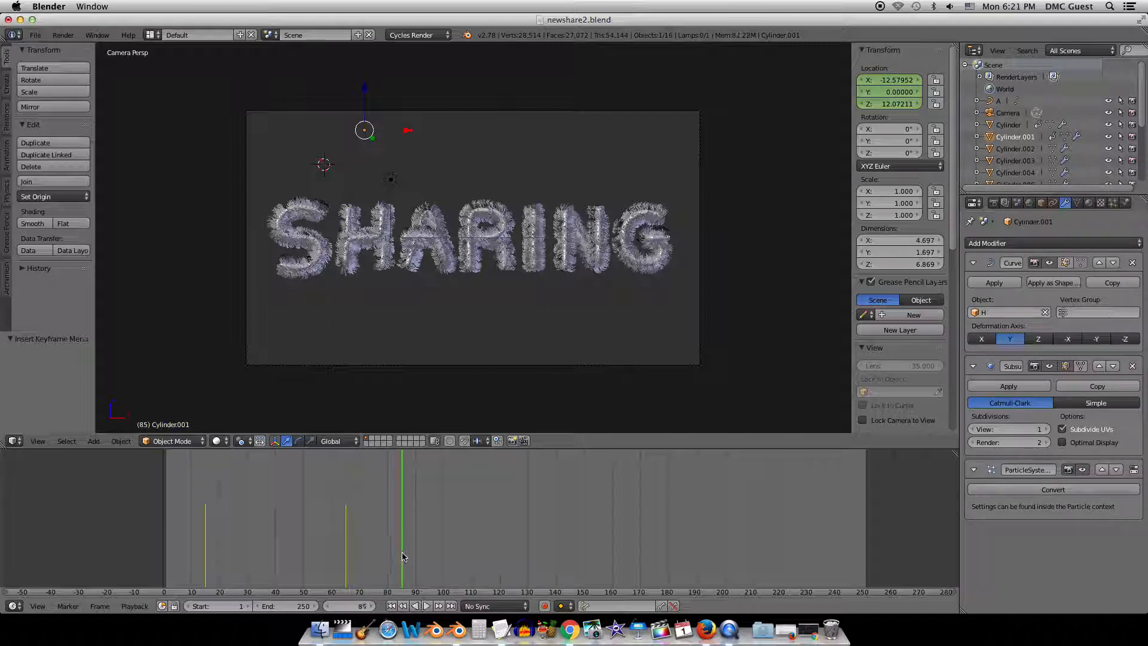
{"action": "right_click", "coordinate": [427, 242]}
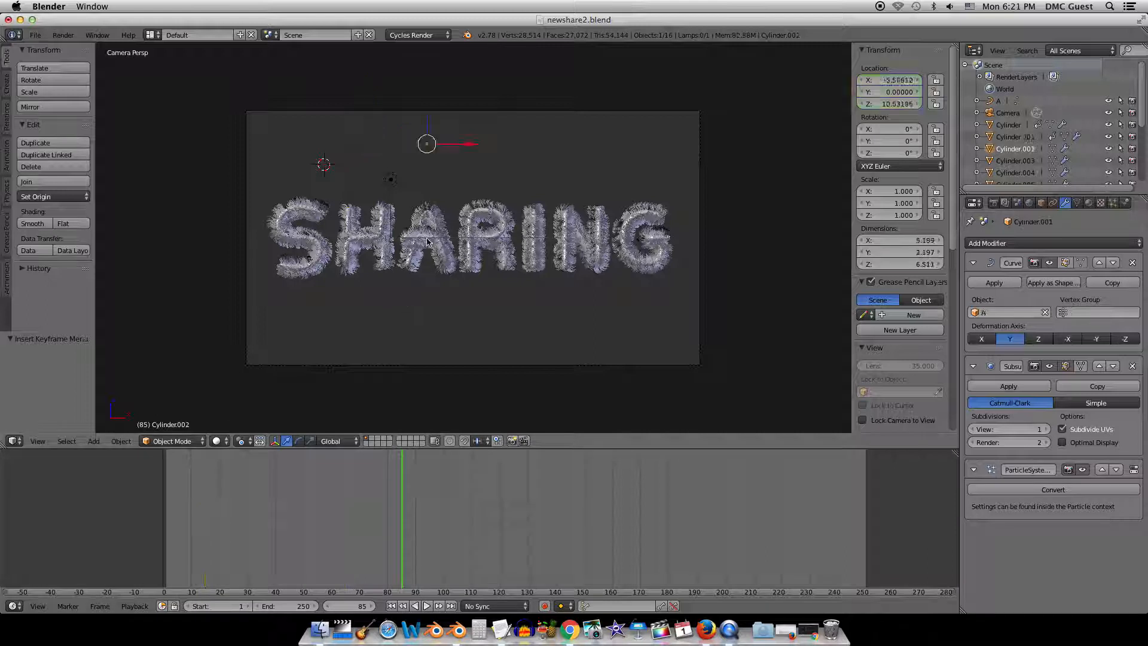
{"action": "key", "text": "i"}
{"action": "left_click", "coordinate": [449, 191]}
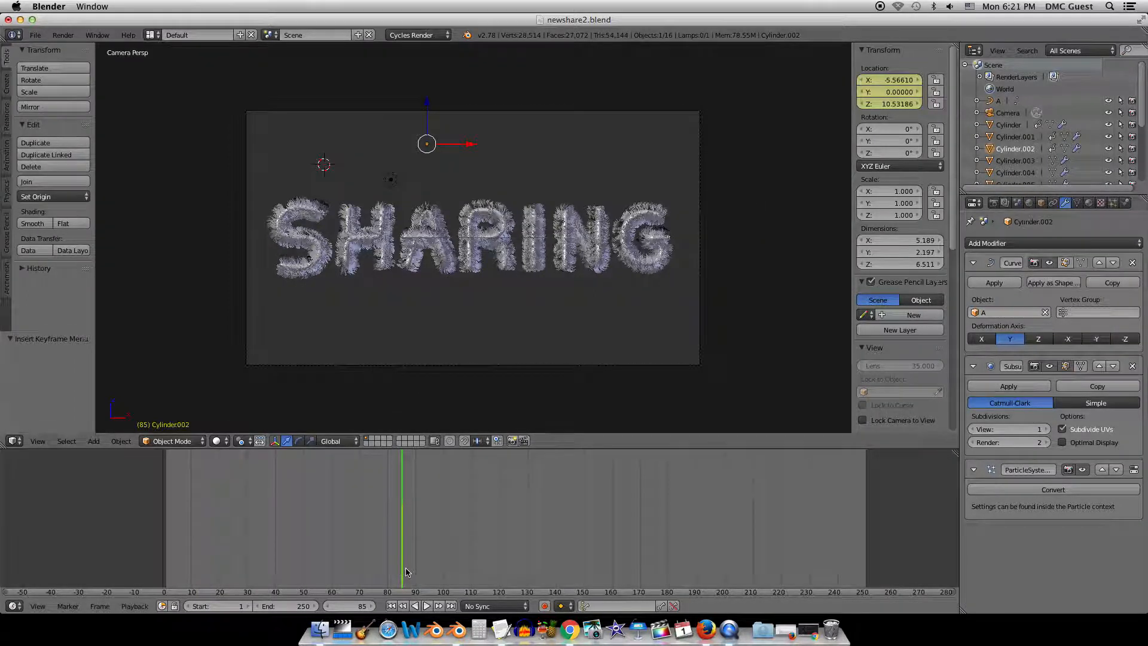
At frame 35, move the letter A 33.81 units down along Z, insert a Location keyframe and preview the motion.
{"action": "left_click_drag", "start_coordinate": [403, 573], "coordinate": [261, 576]}
{"action": "key", "text": "g"}
{"action": "key", "text": "z"}
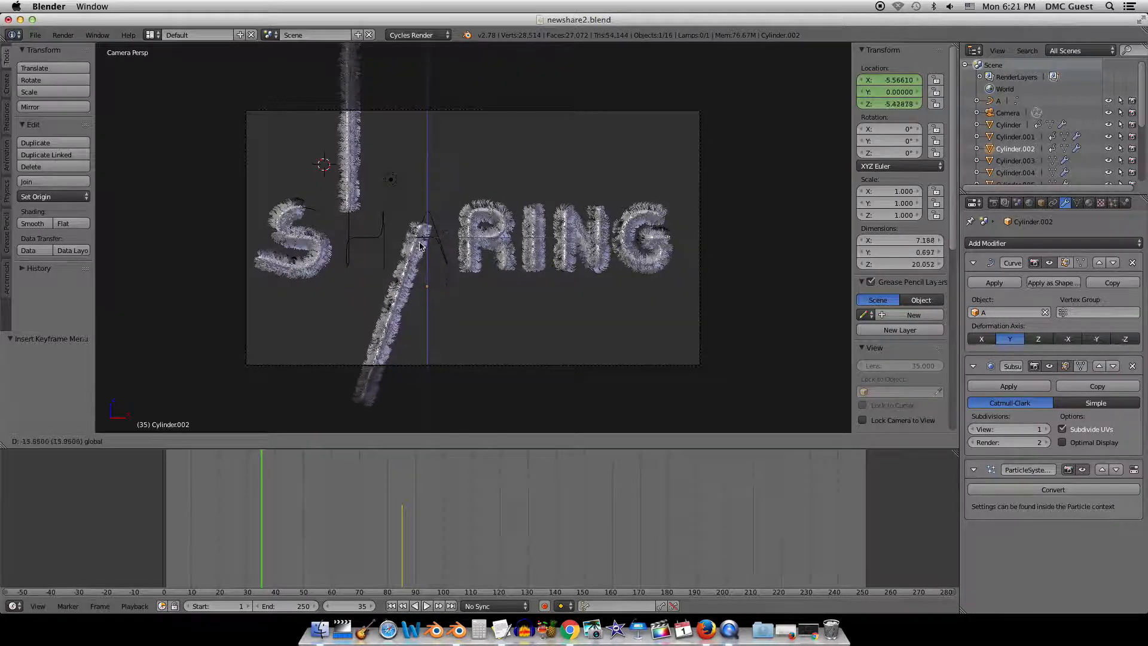
{"action": "left_click", "coordinate": [394, 406]}
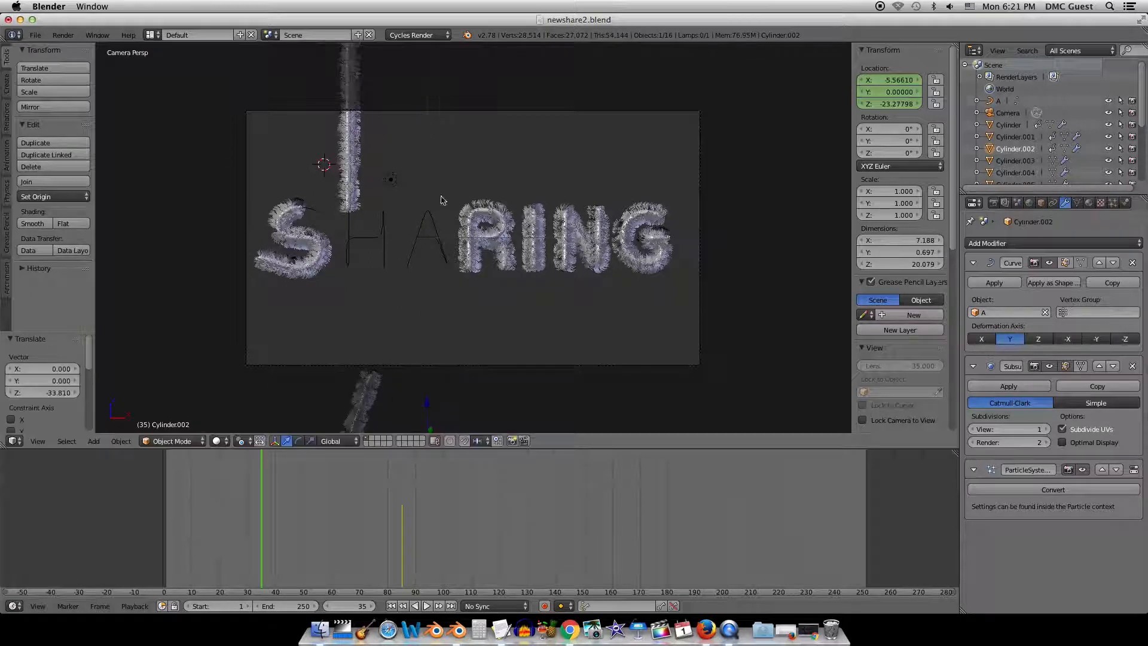
{"action": "key", "text": "i"}
{"action": "left_click", "coordinate": [409, 214]}
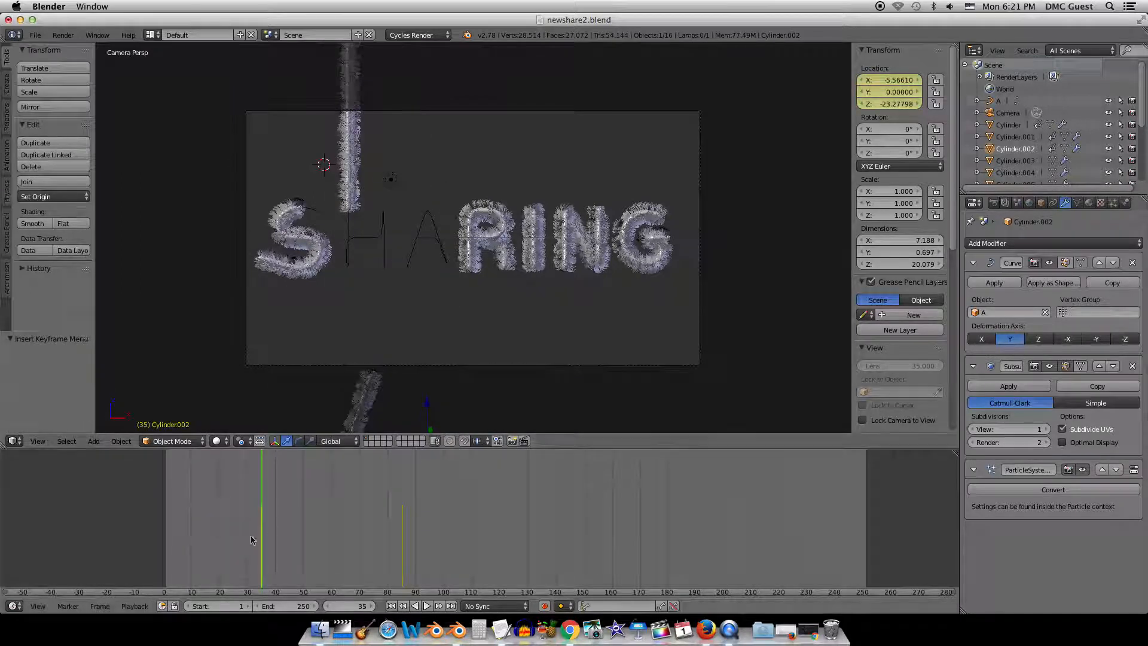
{"action": "key", "text": "alt+a"}
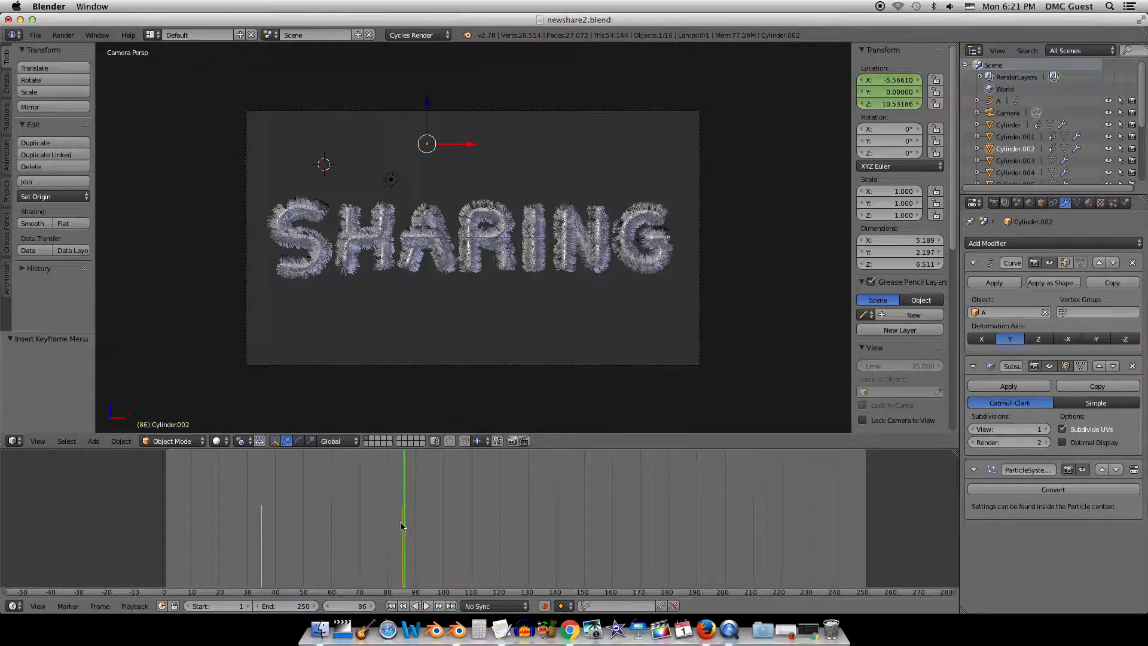
Insert a Location keyframe for the letter R's cylinder at frame 105, and go to frame 60 for its starting position.
{"action": "left_click_drag", "start_coordinate": [401, 523], "coordinate": [458, 531]}
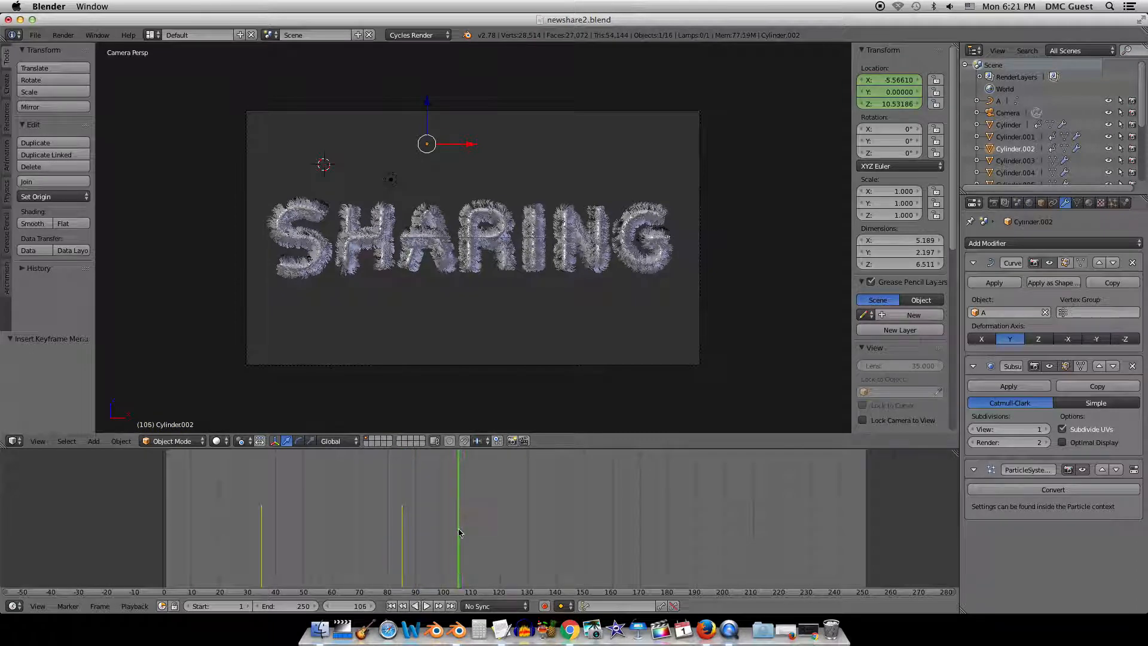
{"action": "right_click", "coordinate": [474, 266]}
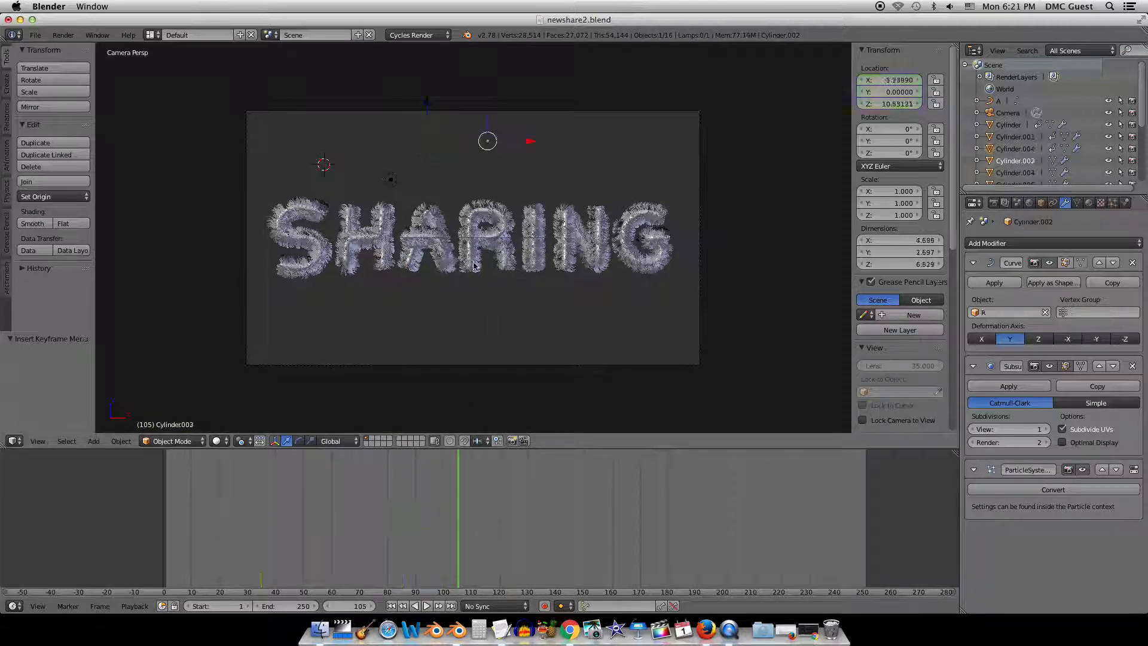
{"action": "key", "text": "i"}
{"action": "left_click", "coordinate": [478, 313]}
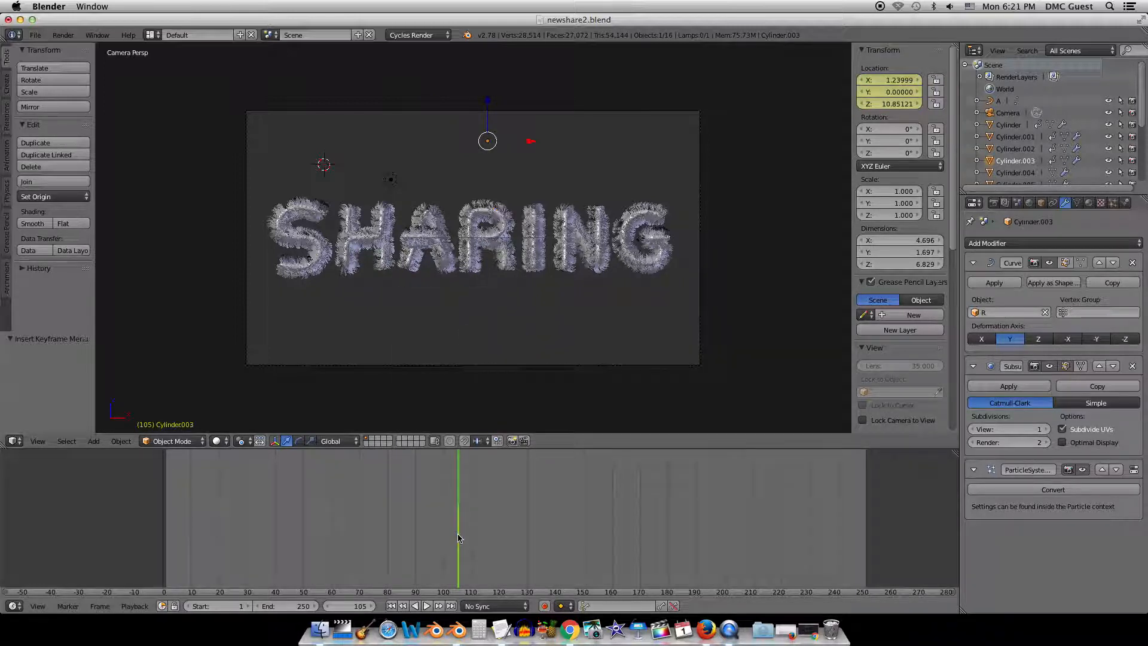
{"action": "left_click_drag", "start_coordinate": [458, 533], "coordinate": [331, 556]}
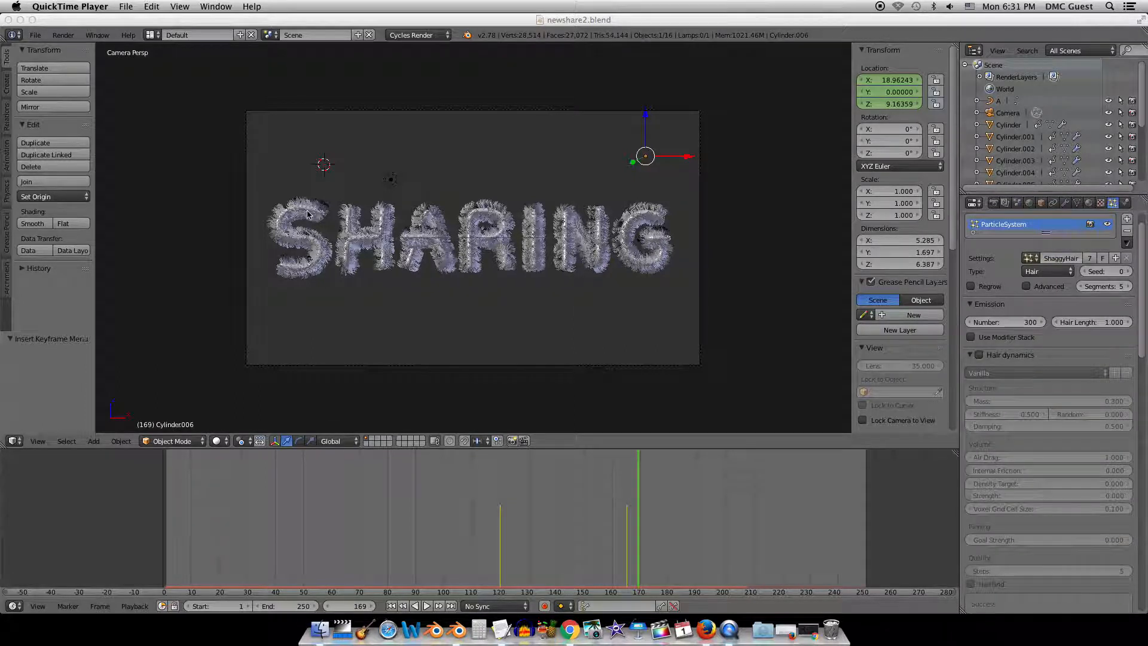
Preview the full letter animation, checking the first frame and the assembled word at frame 170.
{"action": "left_click", "coordinate": [267, 512]}
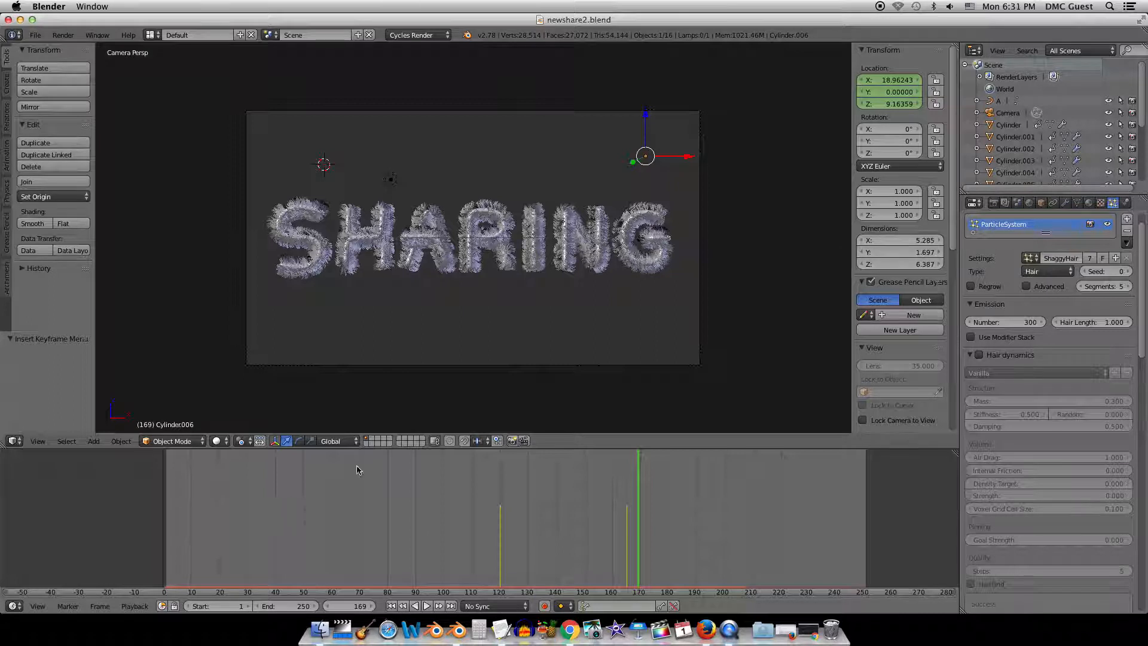
{"action": "left_click", "coordinate": [278, 542]}
{"action": "key", "text": "alt+a"}
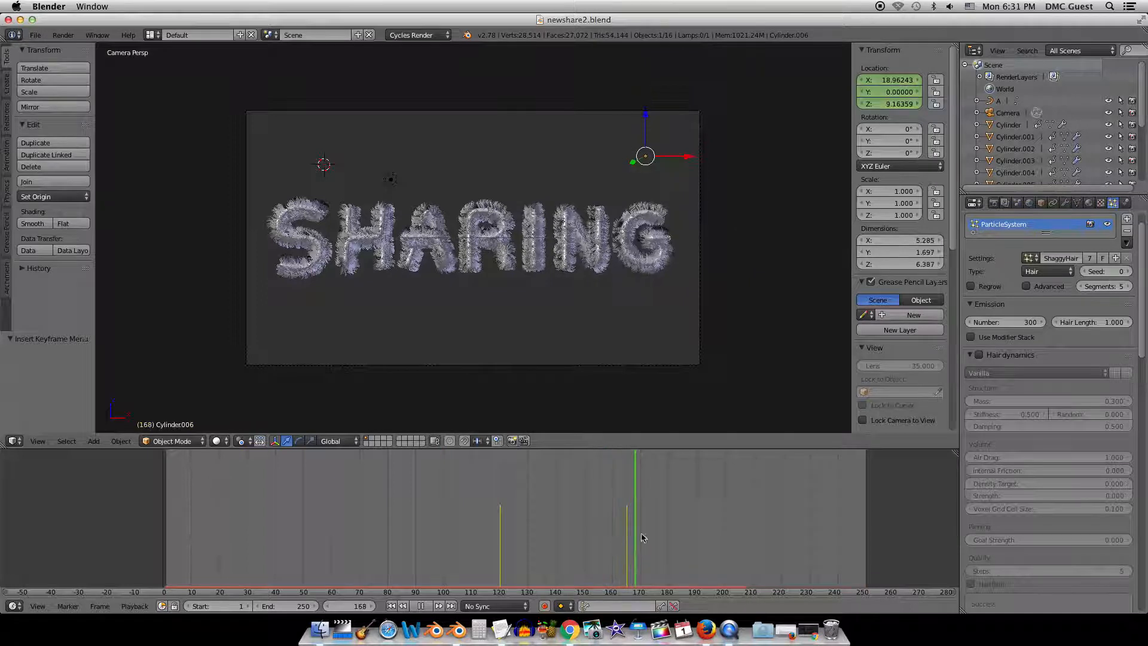
{"action": "key", "text": "alt+a"}
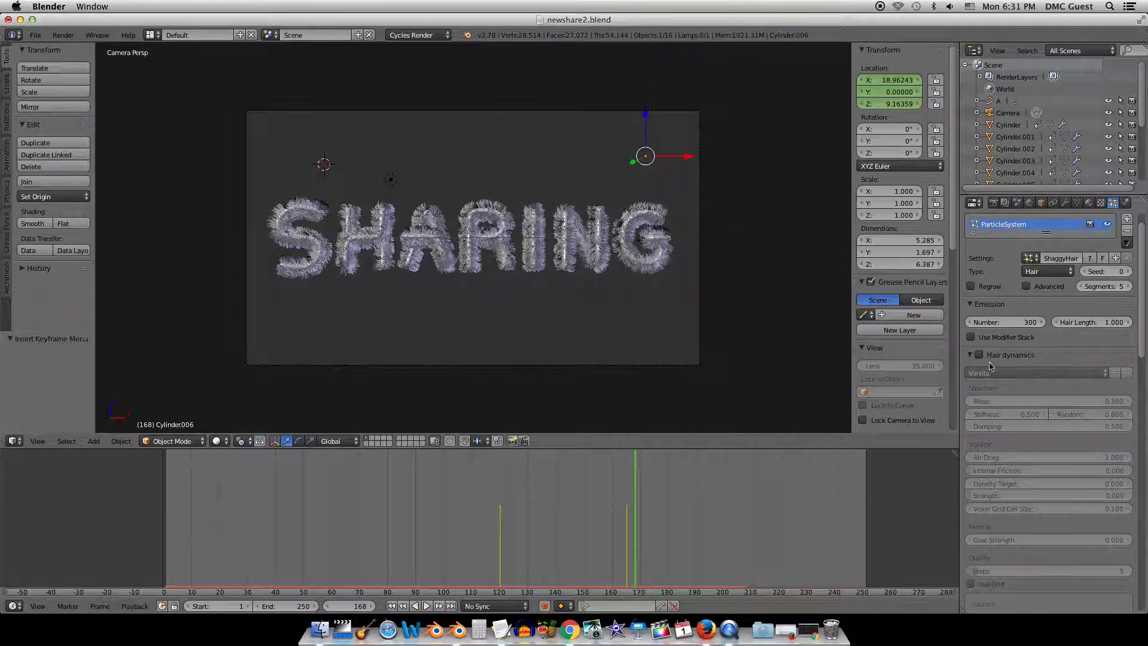
{"action": "left_click", "coordinate": [391, 606]}
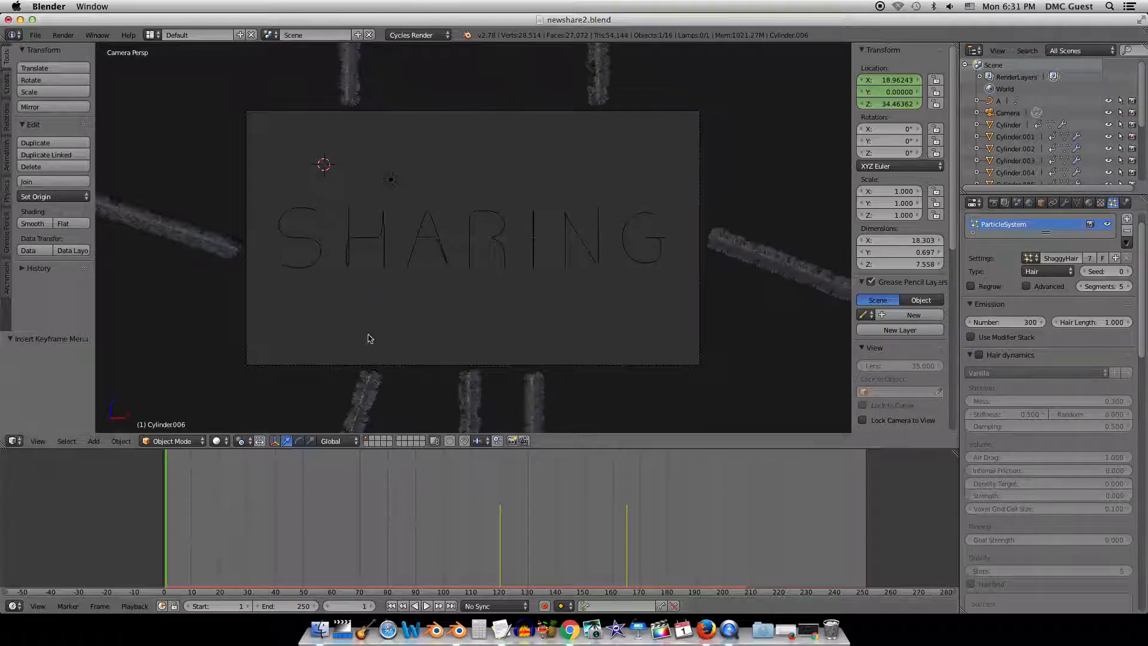
{"action": "left_click", "coordinate": [640, 537]}
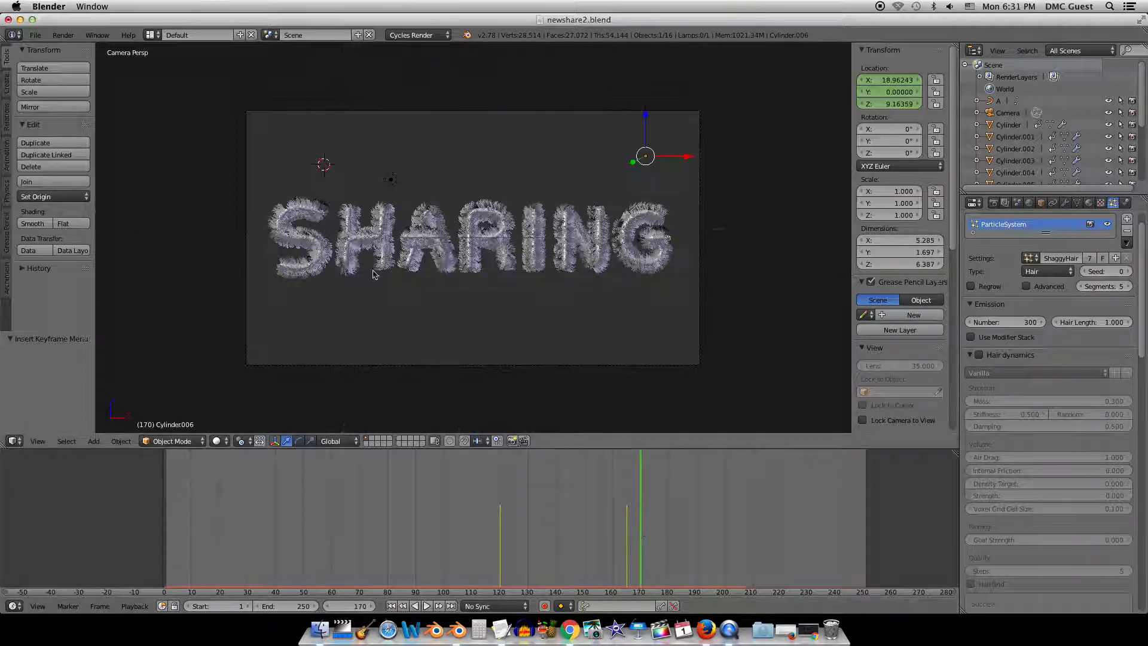
Enable hair dynamics on the particle systems of the letters S, H and A.
{"action": "right_click", "coordinate": [309, 214]}
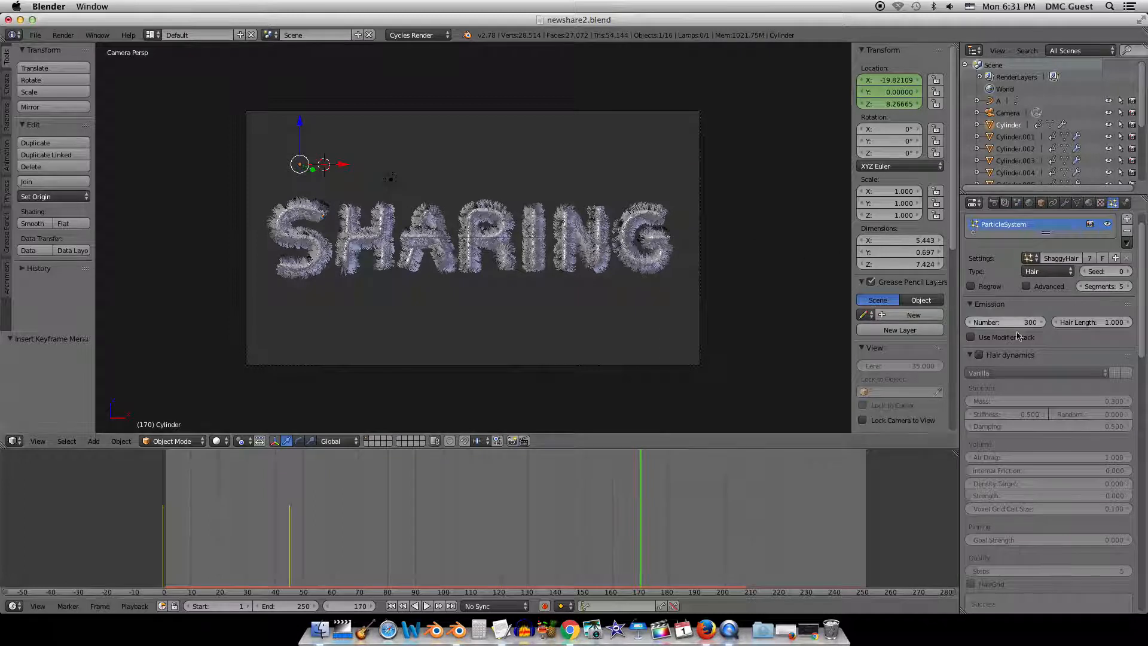
{"action": "left_click", "coordinate": [979, 355]}
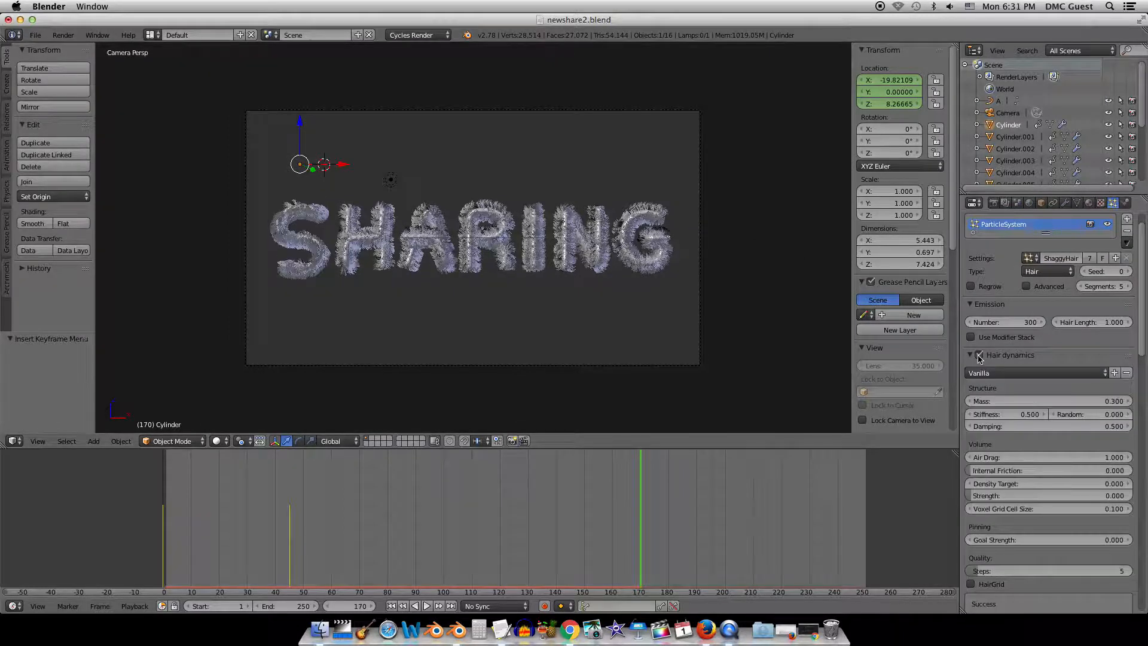
{"action": "right_click", "coordinate": [373, 243]}
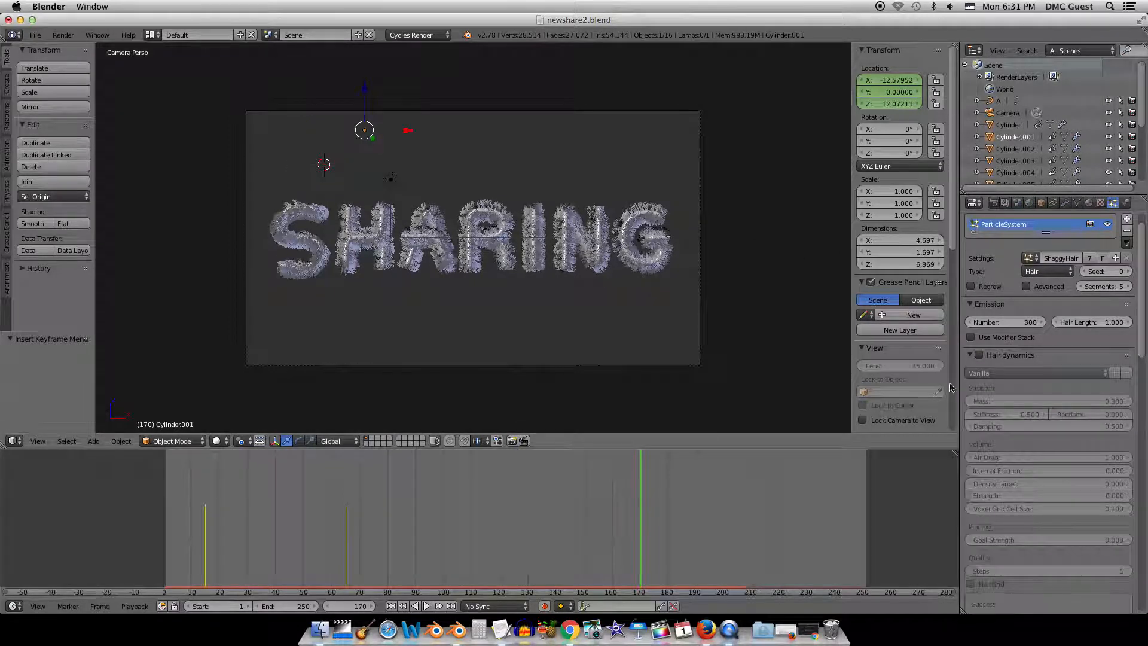
{"action": "left_click", "coordinate": [978, 355]}
{"action": "right_click", "coordinate": [443, 251]}
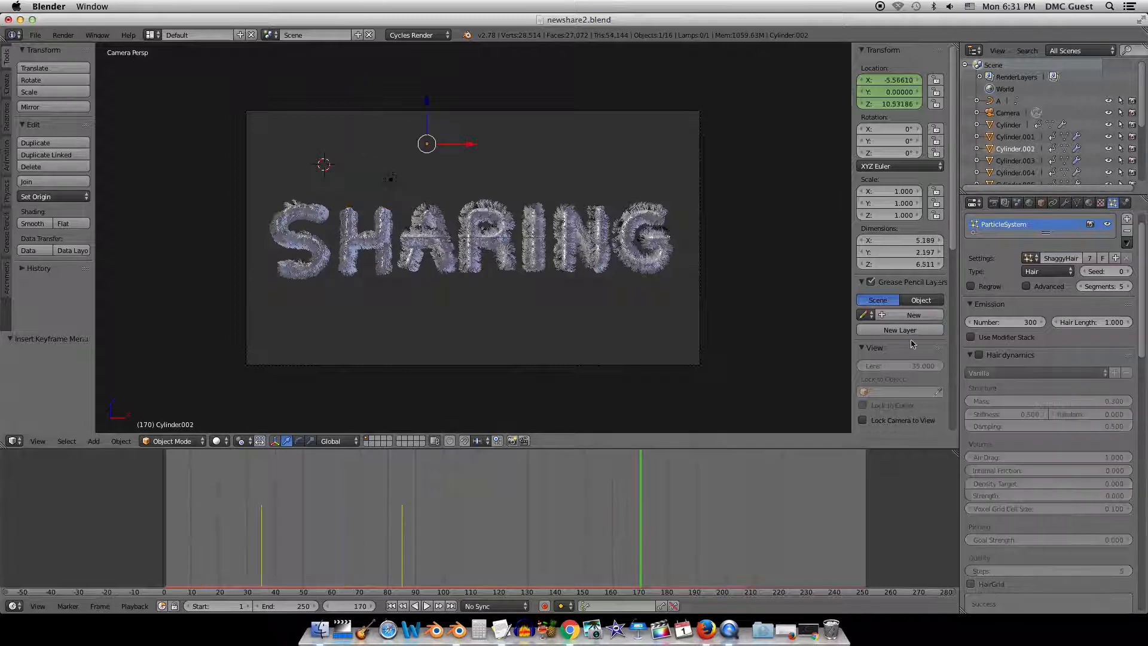
{"action": "left_click", "coordinate": [978, 355]}
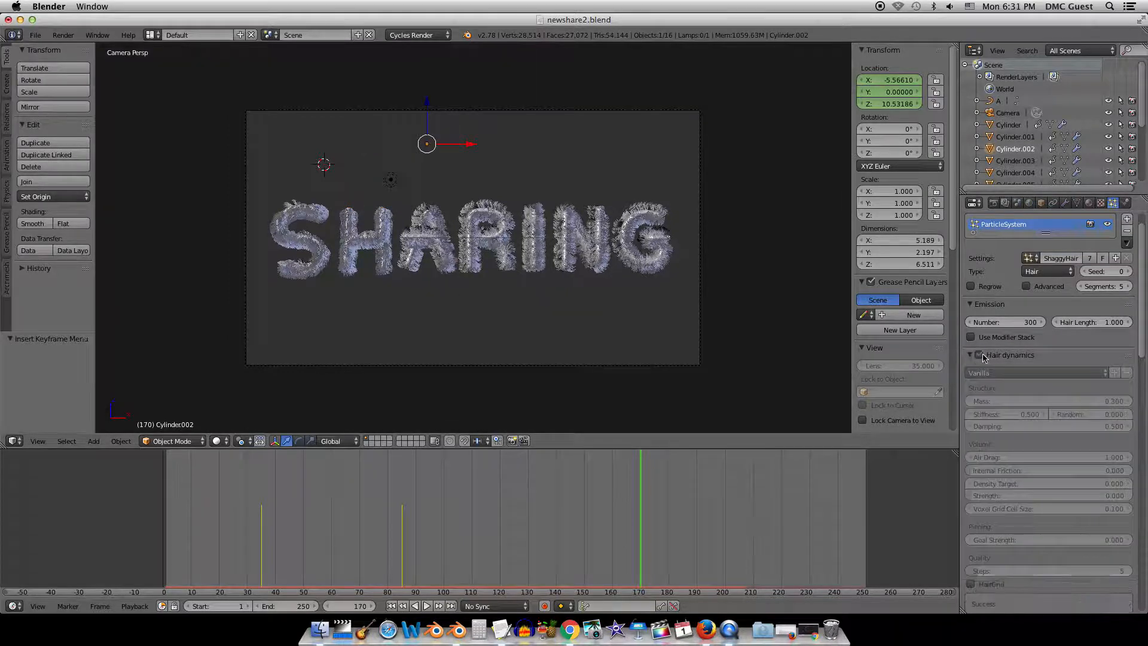
Enable hair dynamics for the letters R, I, N and G, and view the simulation's quality settings.
{"action": "right_click", "coordinate": [505, 240]}
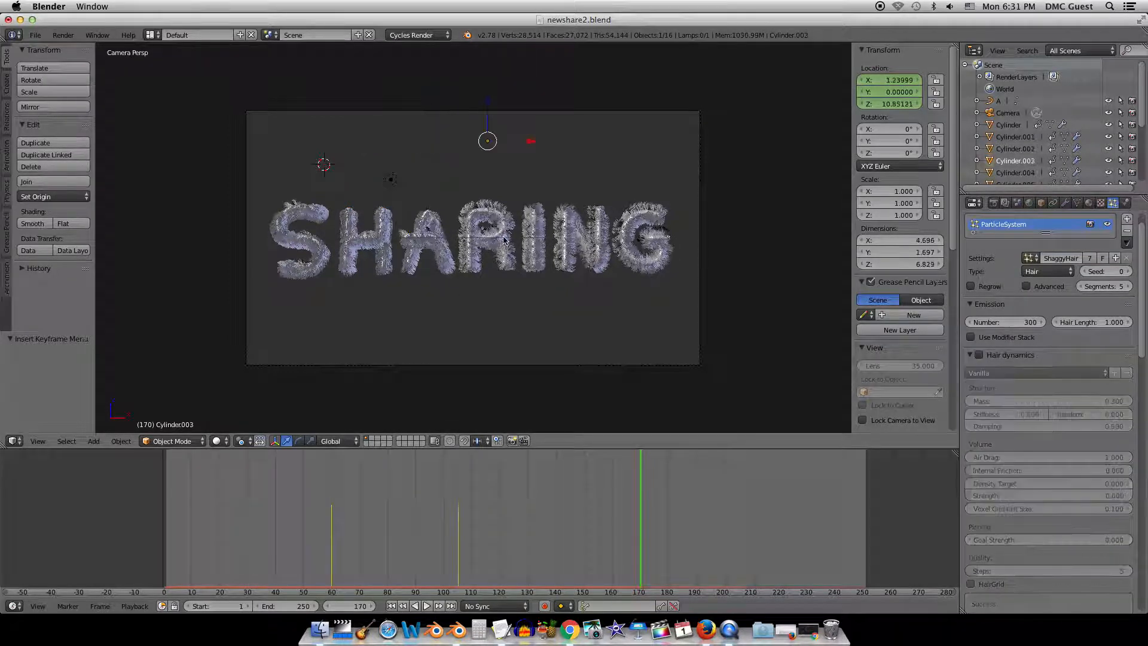
{"action": "left_click", "coordinate": [978, 355]}
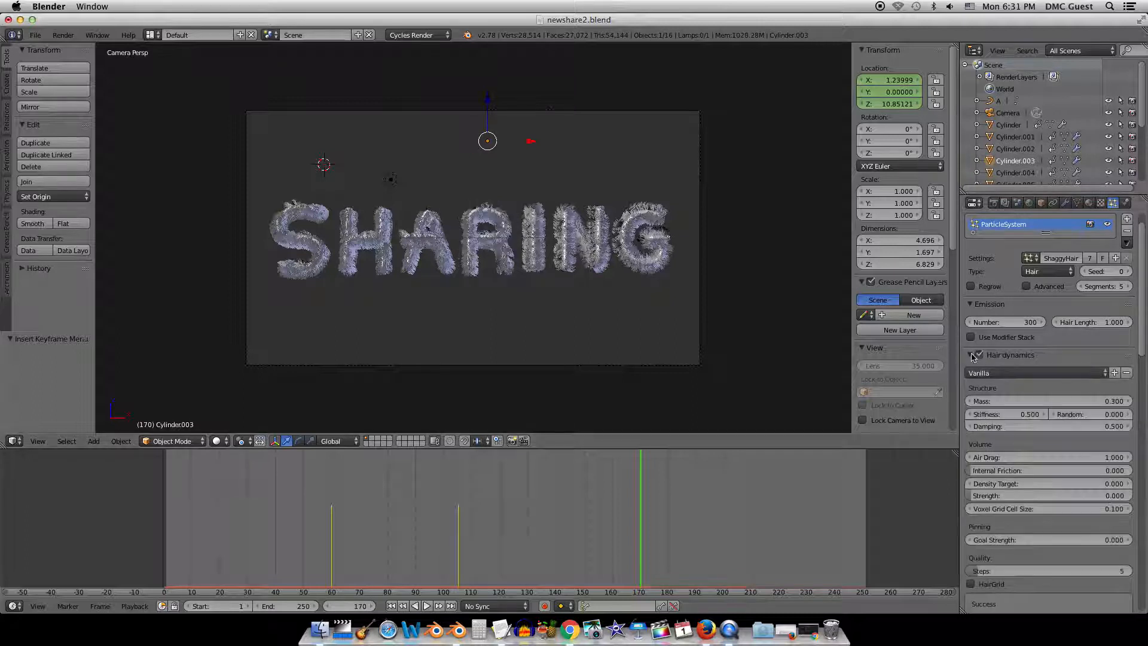
{"action": "right_click", "coordinate": [544, 236]}
{"action": "left_click", "coordinate": [980, 355]}
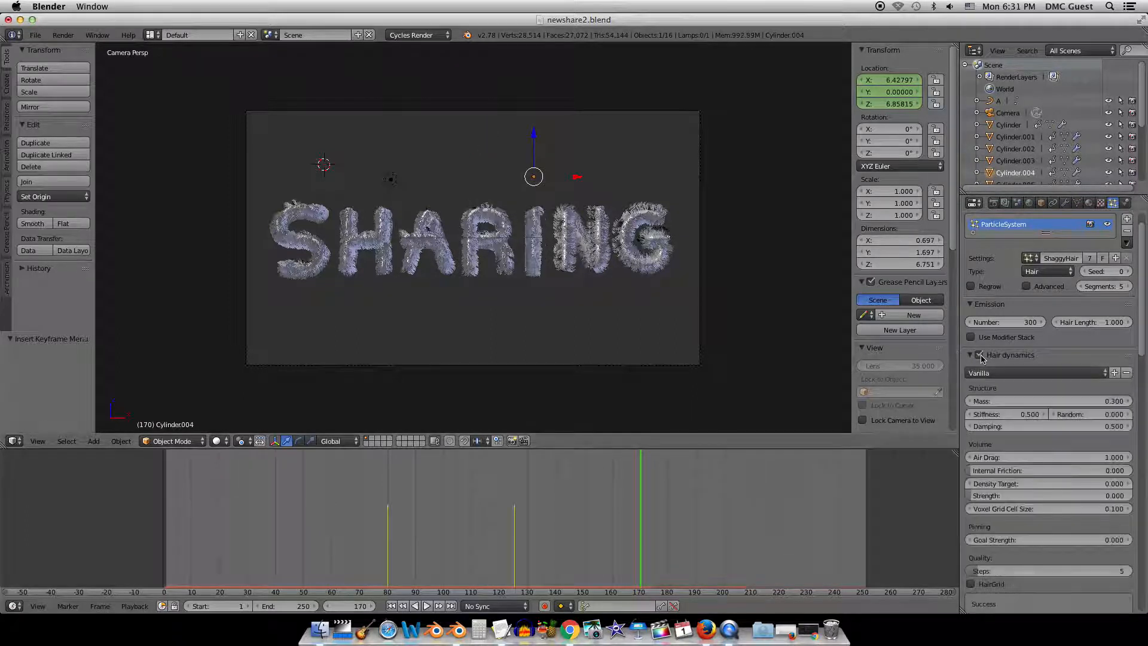
{"action": "right_click", "coordinate": [576, 237]}
{"action": "left_click", "coordinate": [978, 355]}
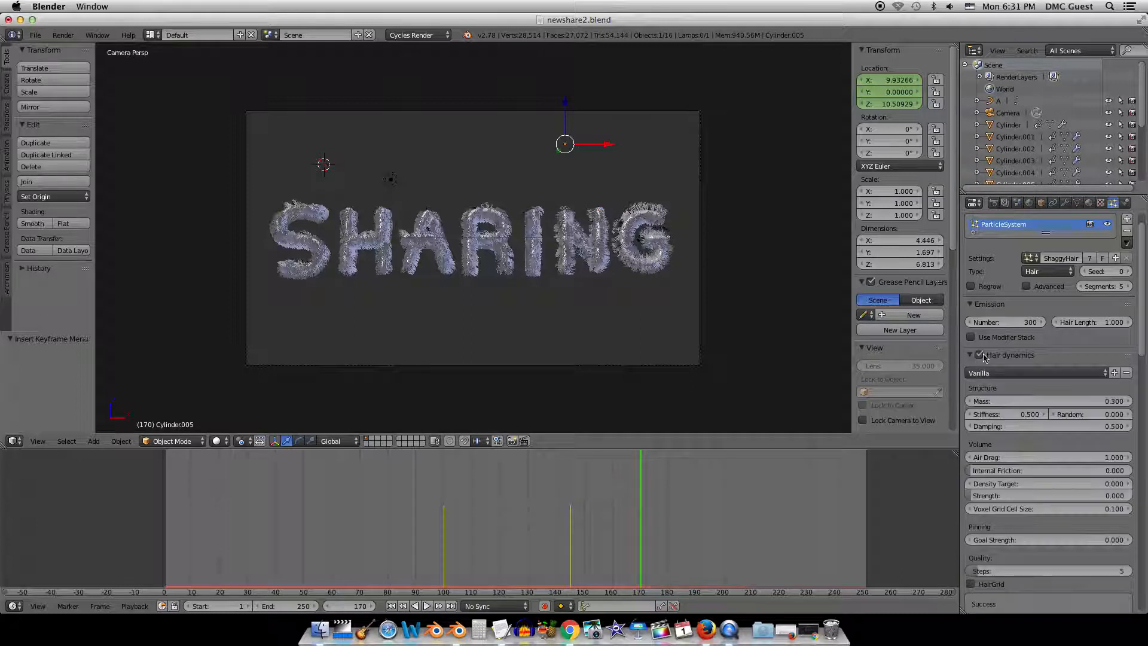
{"action": "right_click", "coordinate": [626, 224]}
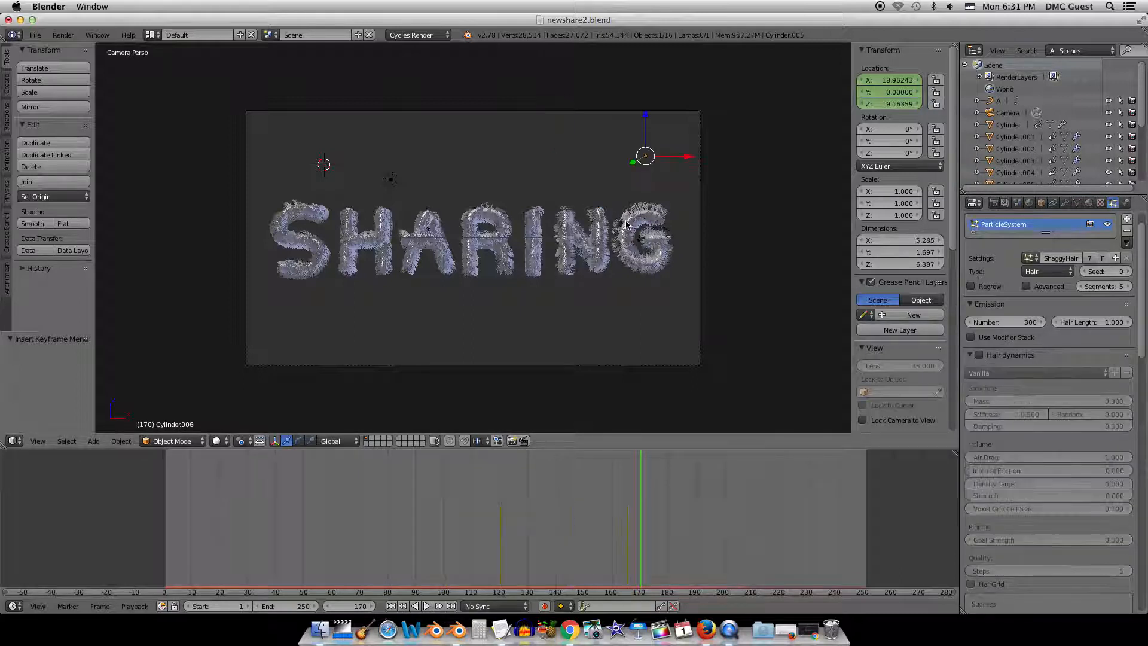
{"action": "left_click", "coordinate": [979, 355]}
{"action": "scroll", "coordinate": [1025, 389], "scroll_direction": "down", "scroll_amount": 3}
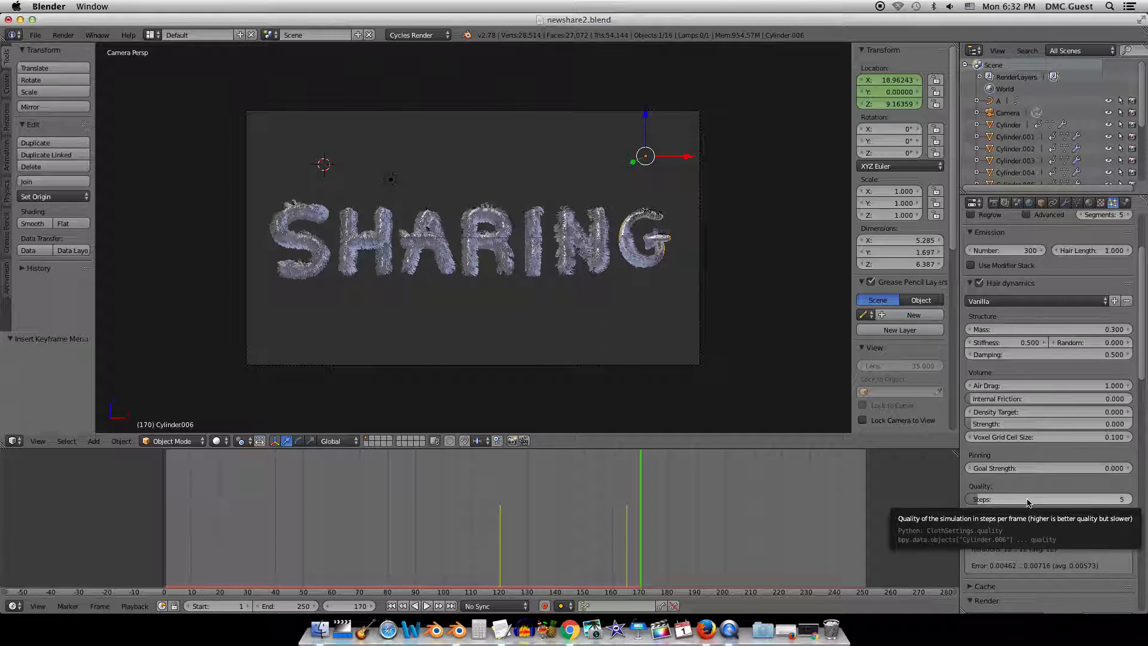
Play the letter animation from the first frame, and replay it to check how the fur dynamics behave.
{"action": "left_click", "coordinate": [391, 606]}
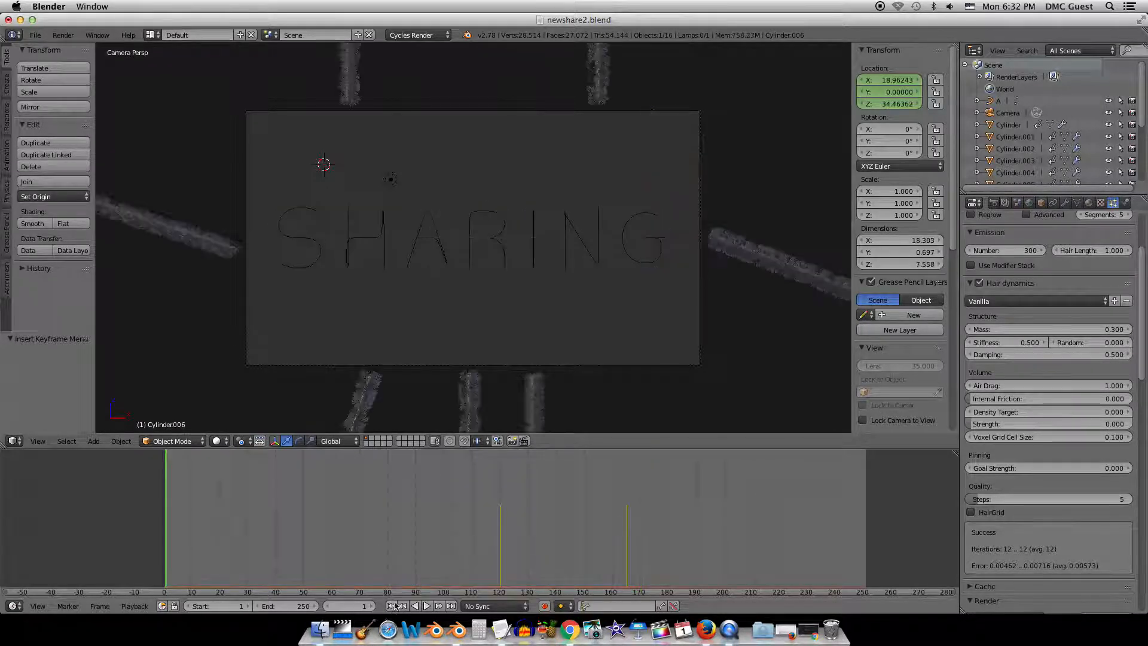
{"action": "left_click", "coordinate": [426, 606]}
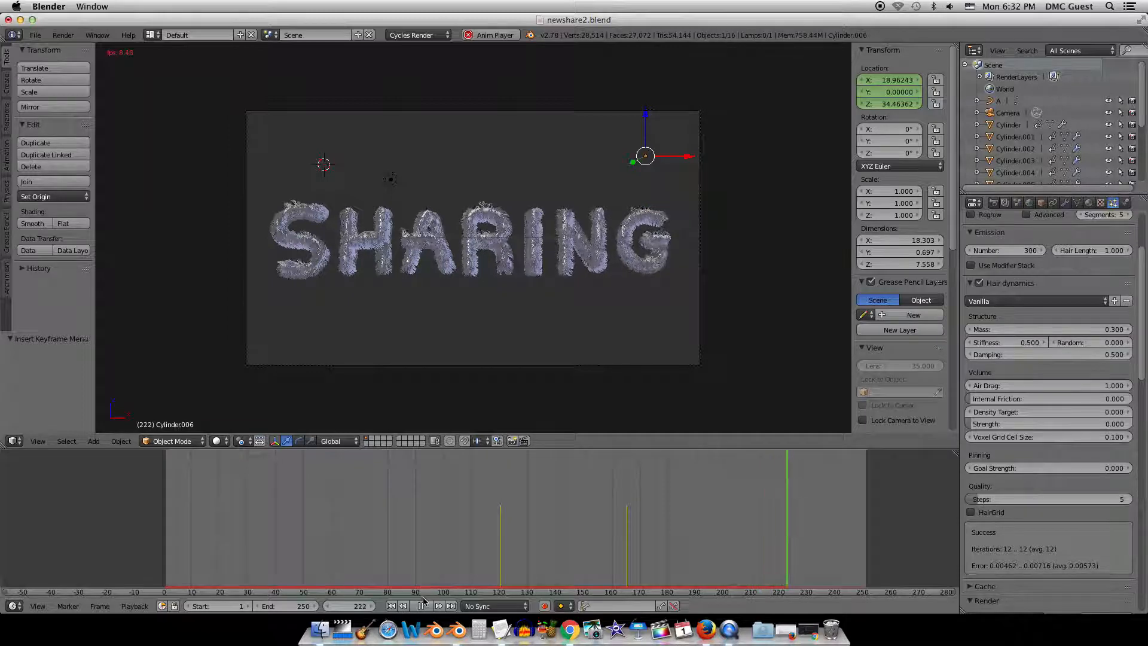
{"action": "left_click", "coordinate": [421, 606]}
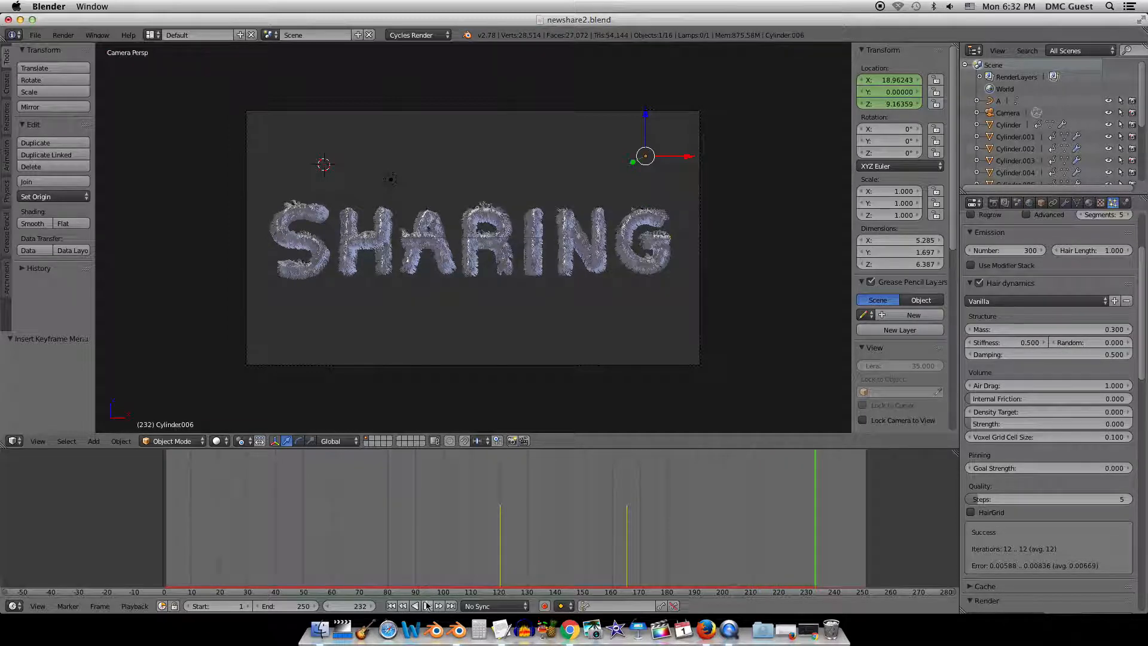
{"action": "left_click", "coordinate": [391, 606]}
{"action": "left_click", "coordinate": [427, 605]}
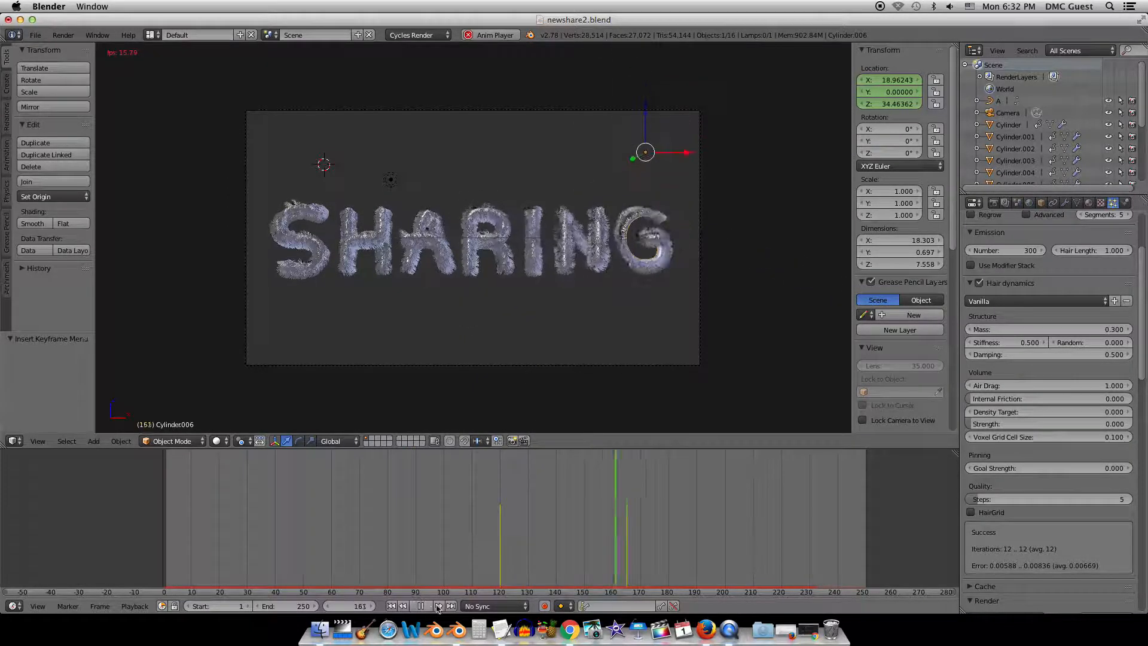
{"action": "left_click", "coordinate": [391, 606]}
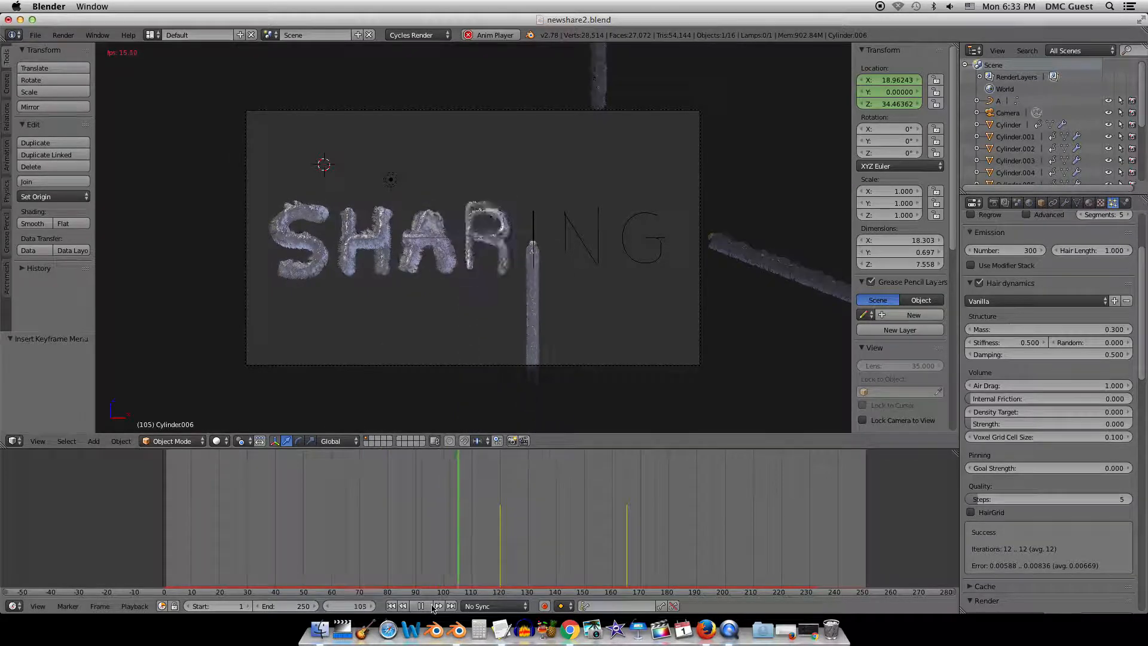
Inspect the fur on the middle letters up close while replaying the animation from the first frame.
{"action": "key", "text": "alt+a"}
{"action": "scroll", "coordinate": [413, 233], "scroll_direction": "up", "scroll_amount": 4}
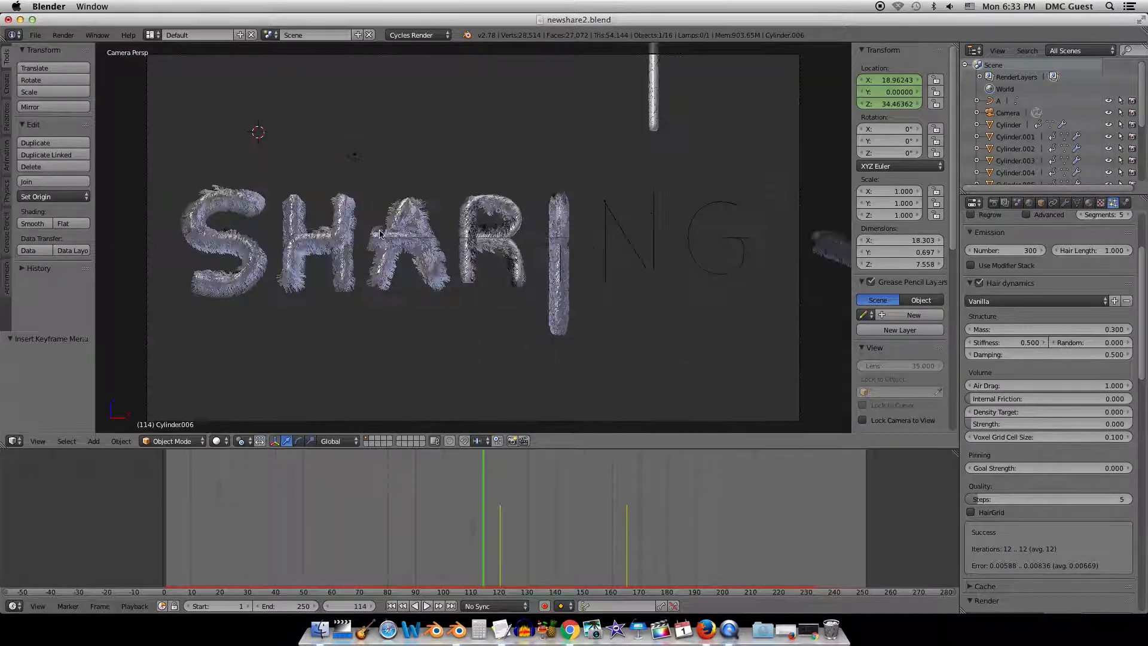
{"action": "scroll", "coordinate": [375, 243], "scroll_direction": "up", "scroll_amount": 1}
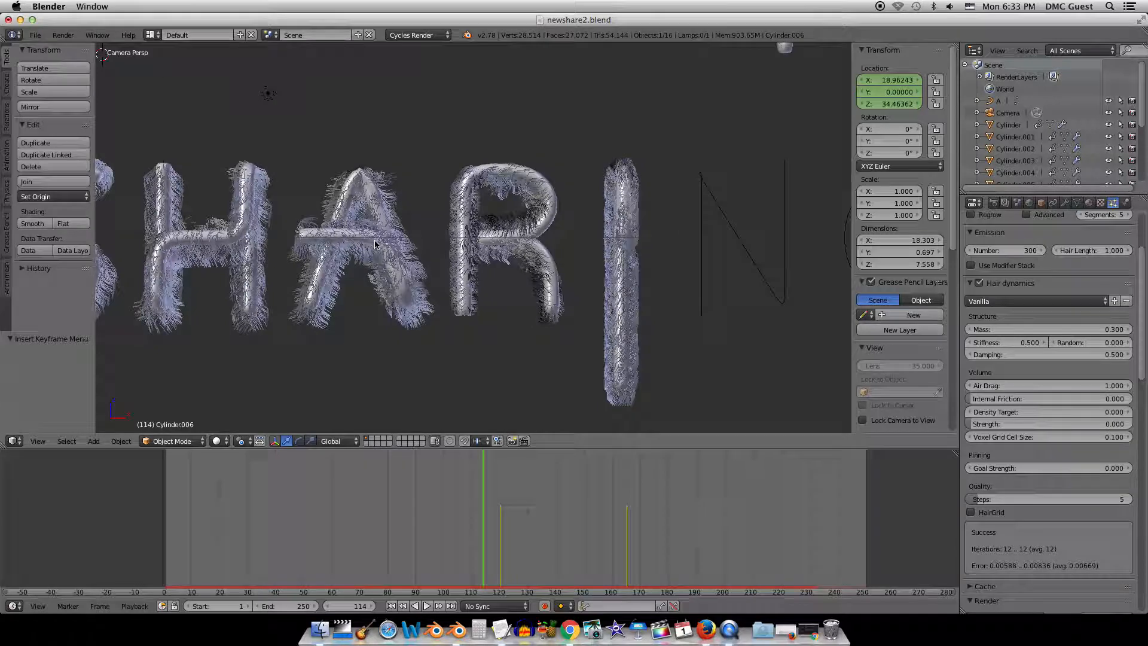
{"action": "left_click", "coordinate": [391, 606]}
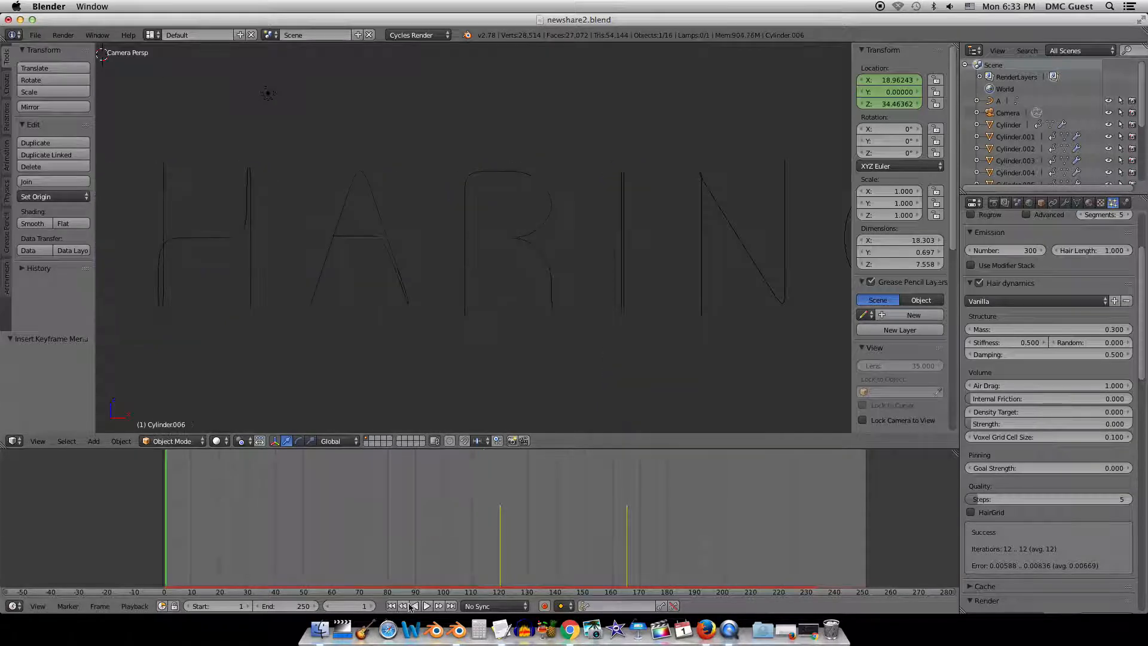
{"action": "left_click", "coordinate": [428, 606]}
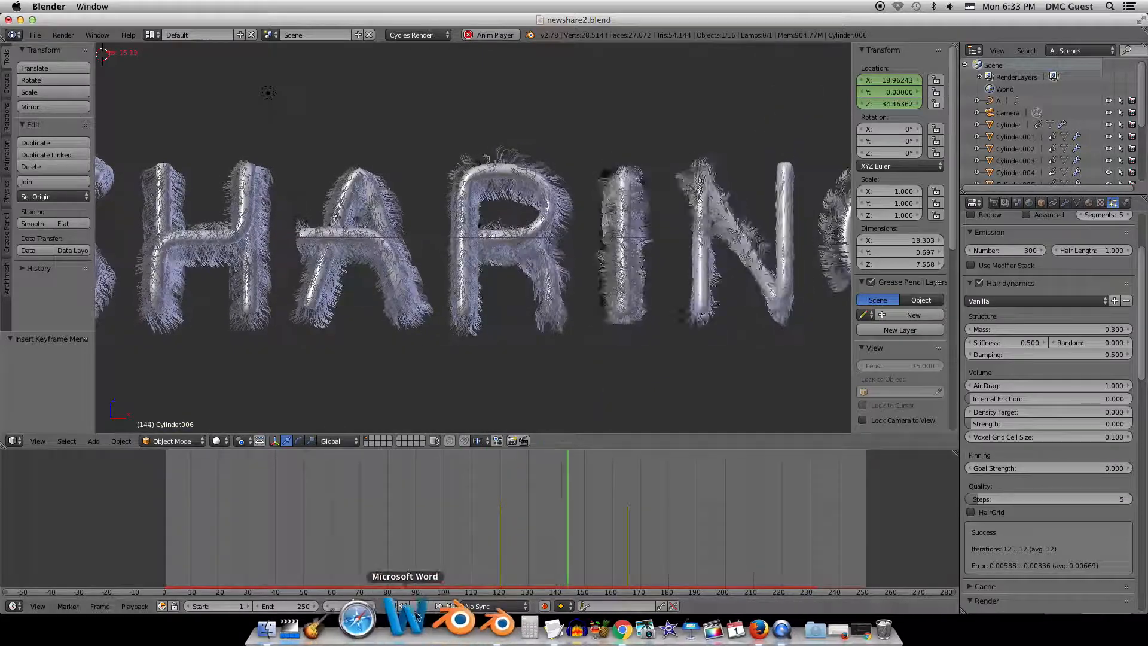
{"action": "left_click", "coordinate": [422, 606]}
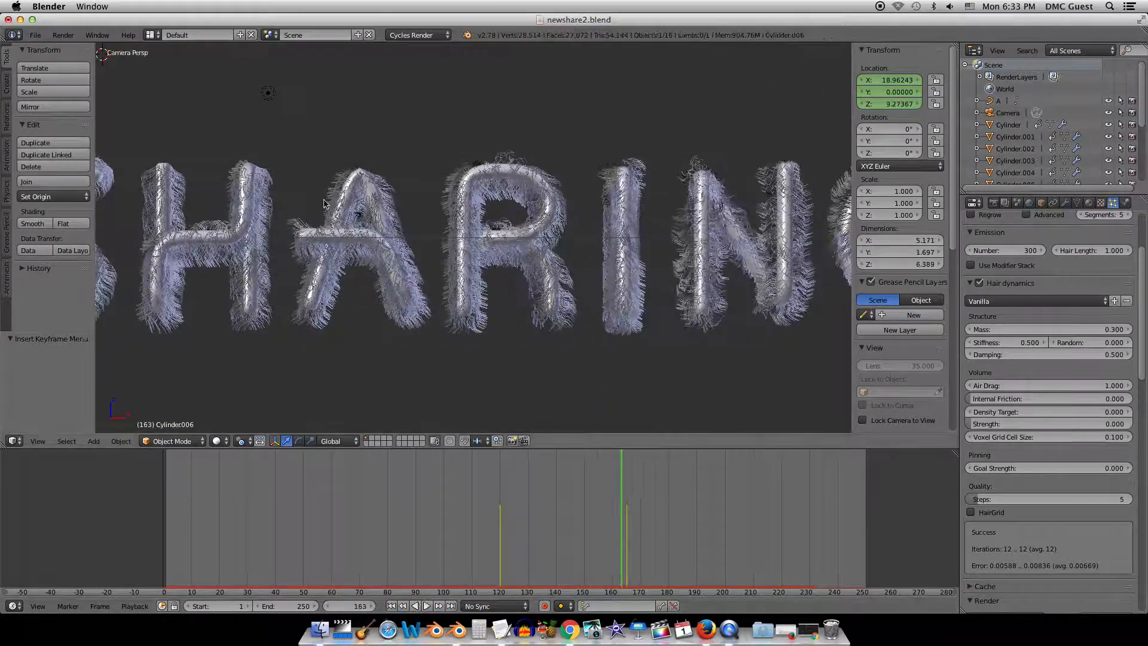
Set the hair dynamics quality of the letter A's particle system to 20 steps.
{"action": "right_click", "coordinate": [350, 175]}
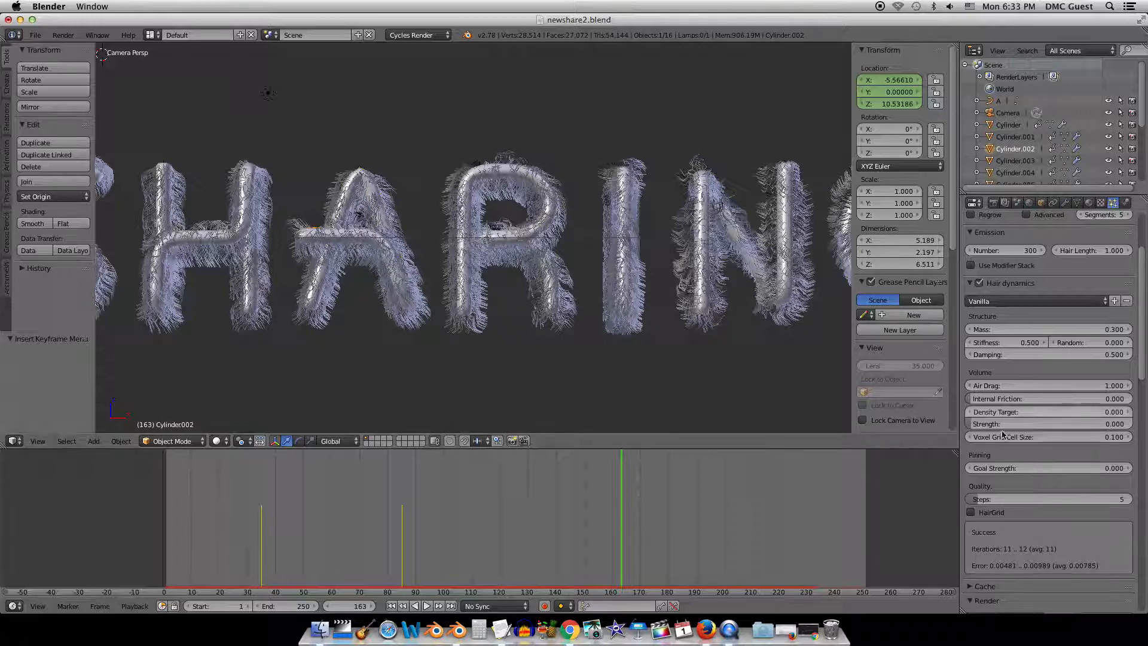
{"action": "left_click", "coordinate": [1066, 500]}
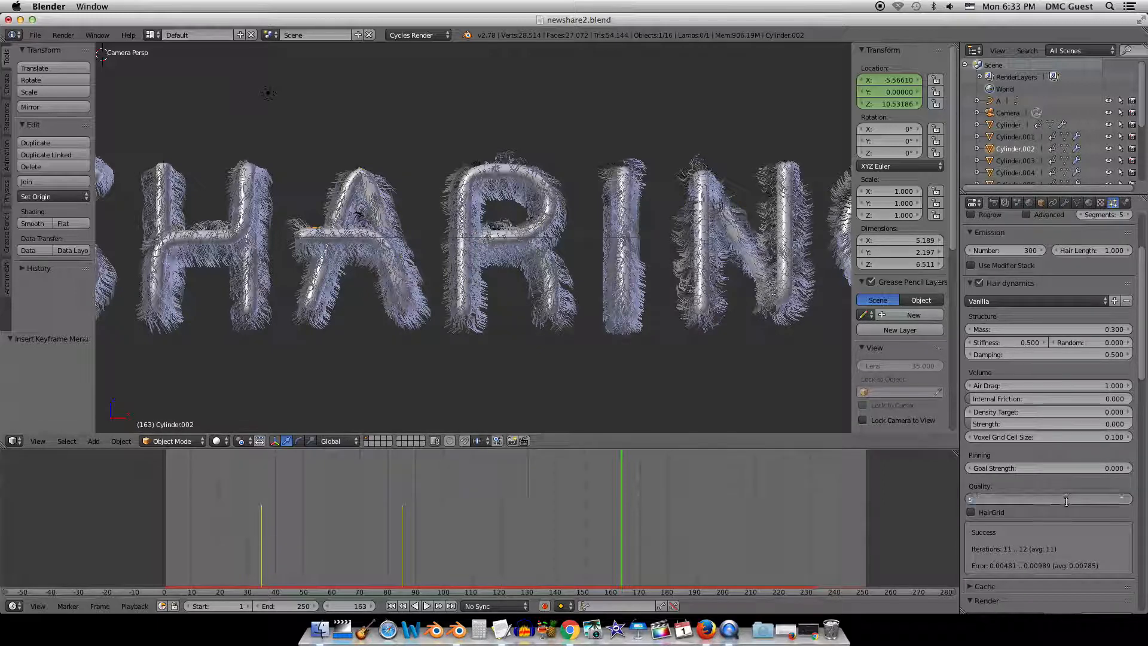
{"action": "type", "text": "20"}
{"action": "key", "text": "Return"}
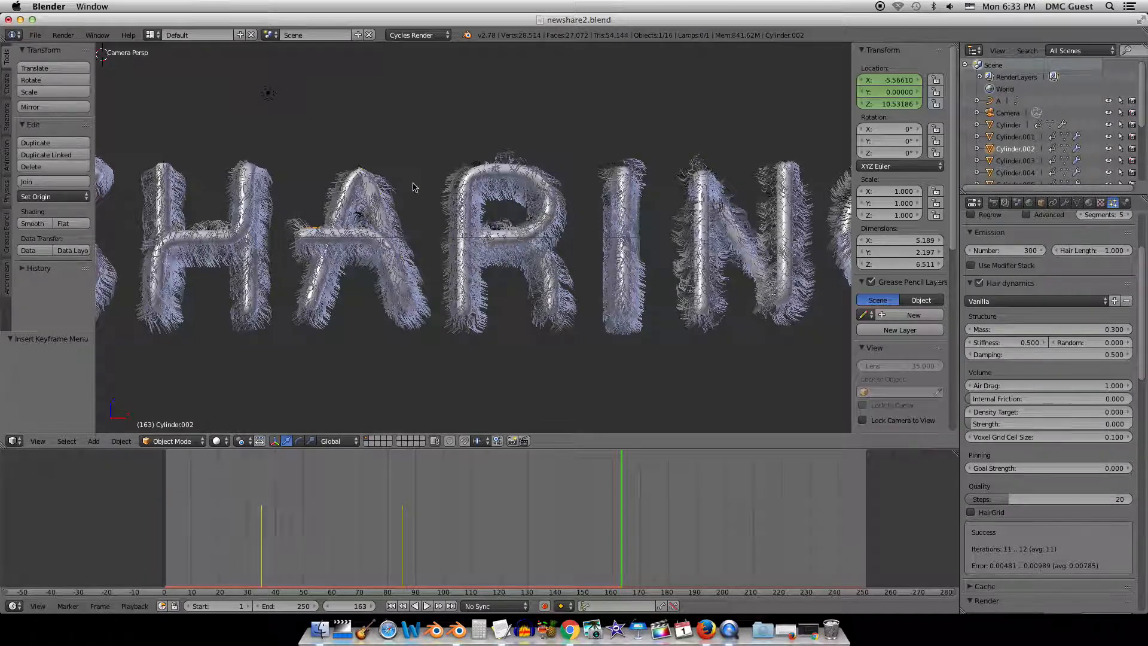
Replay the whole-word animation to check the letter A's revised hair simulation, and return to frame 1.
{"action": "scroll", "coordinate": [413, 187], "scroll_direction": "down", "scroll_amount": 3}
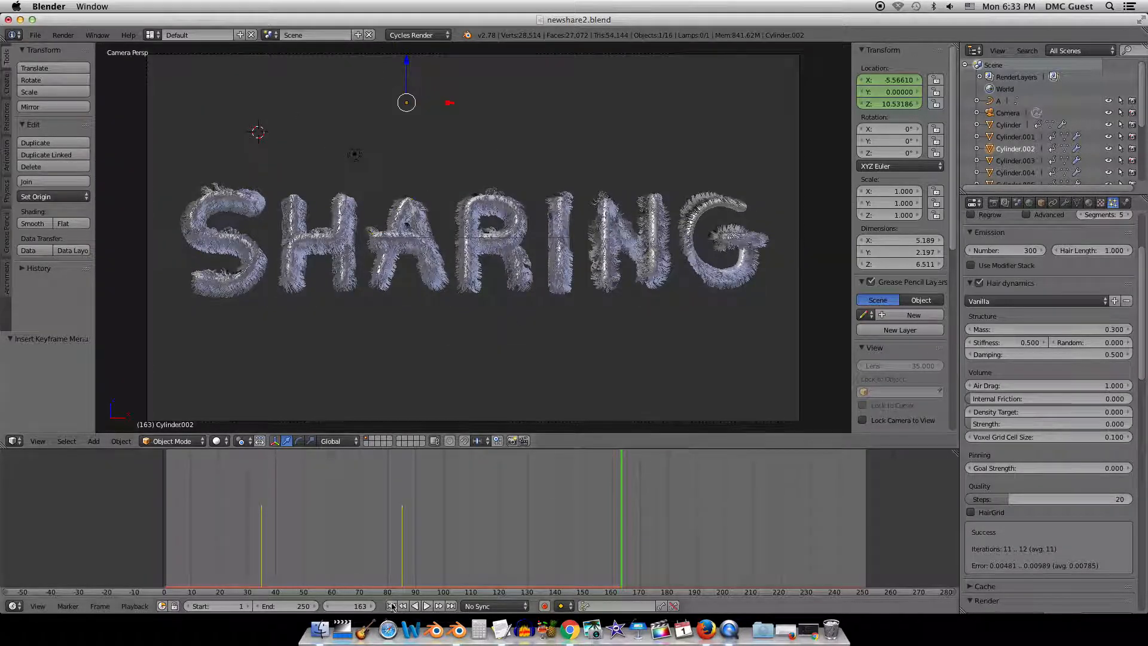
{"action": "left_click", "coordinate": [392, 606]}
{"action": "left_click", "coordinate": [427, 606]}
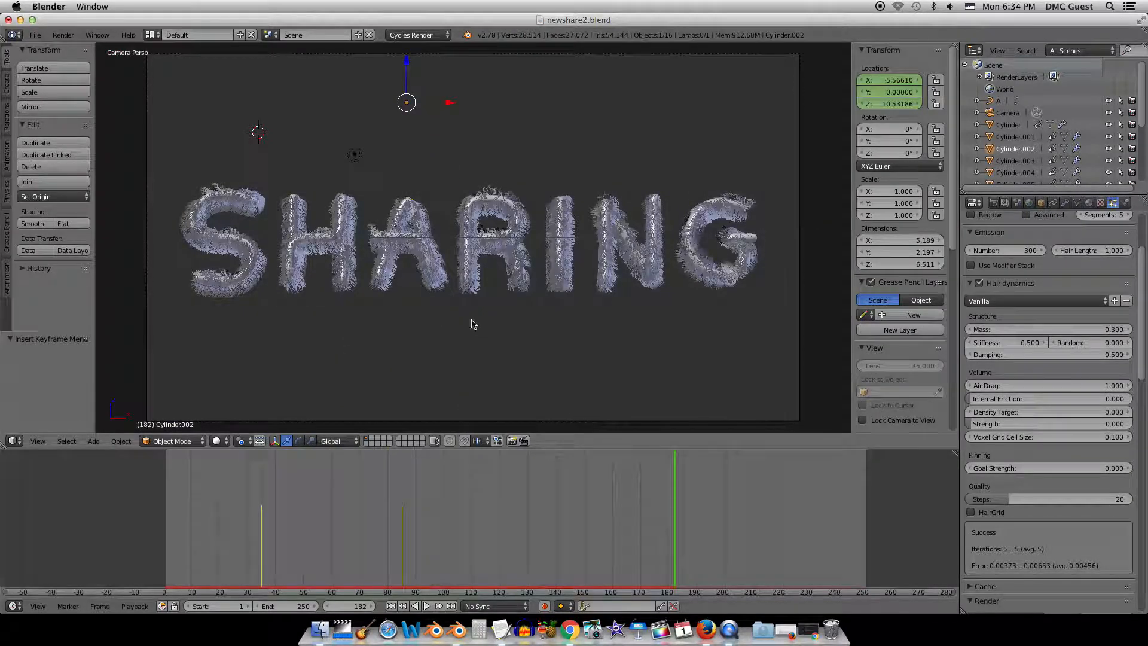
{"action": "left_click", "coordinate": [391, 606]}
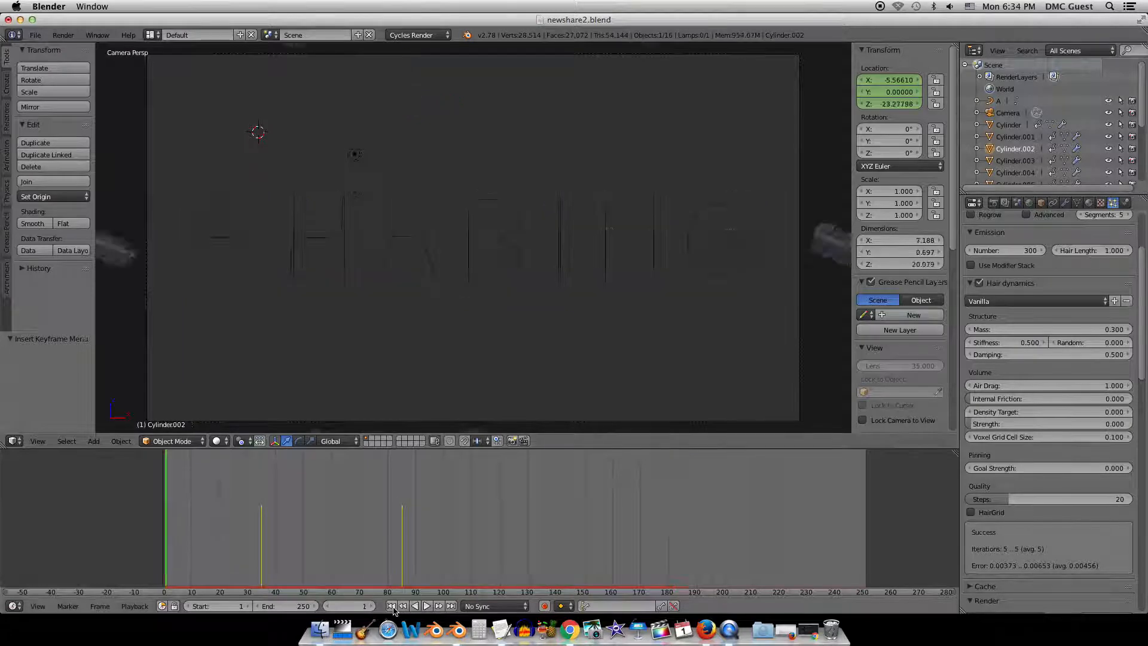
{"action": "left_click", "coordinate": [103, 36]}
{"action": "left_click", "coordinate": [103, 37]}
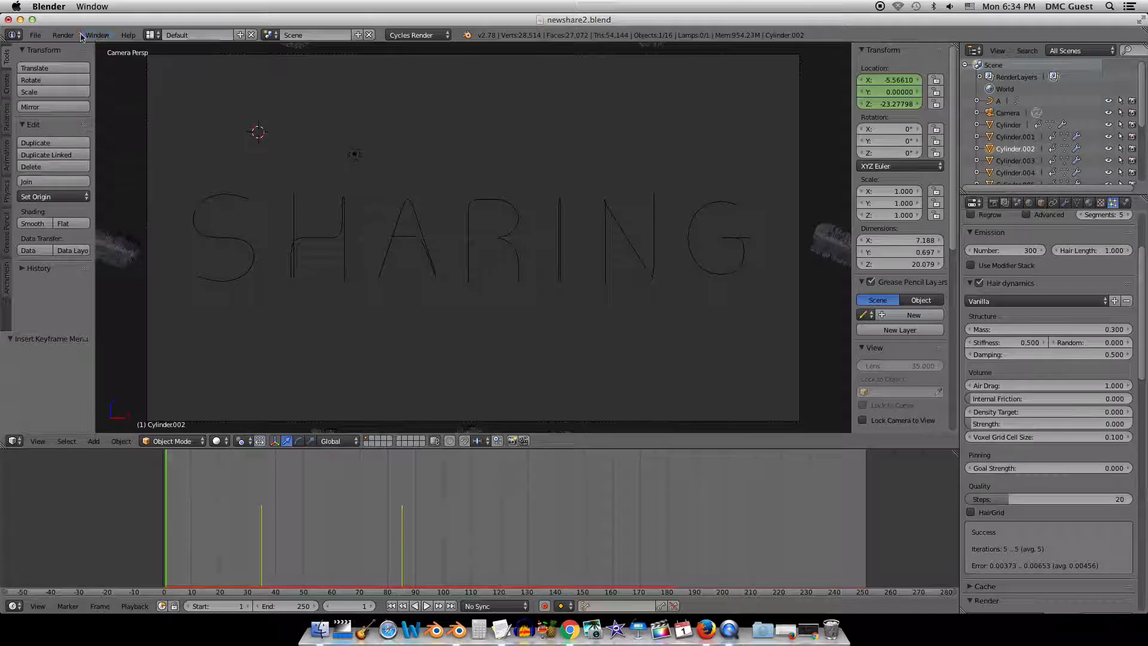
{"action": "left_click", "coordinate": [43, 40]}
{"action": "left_click", "coordinate": [68, 131]}
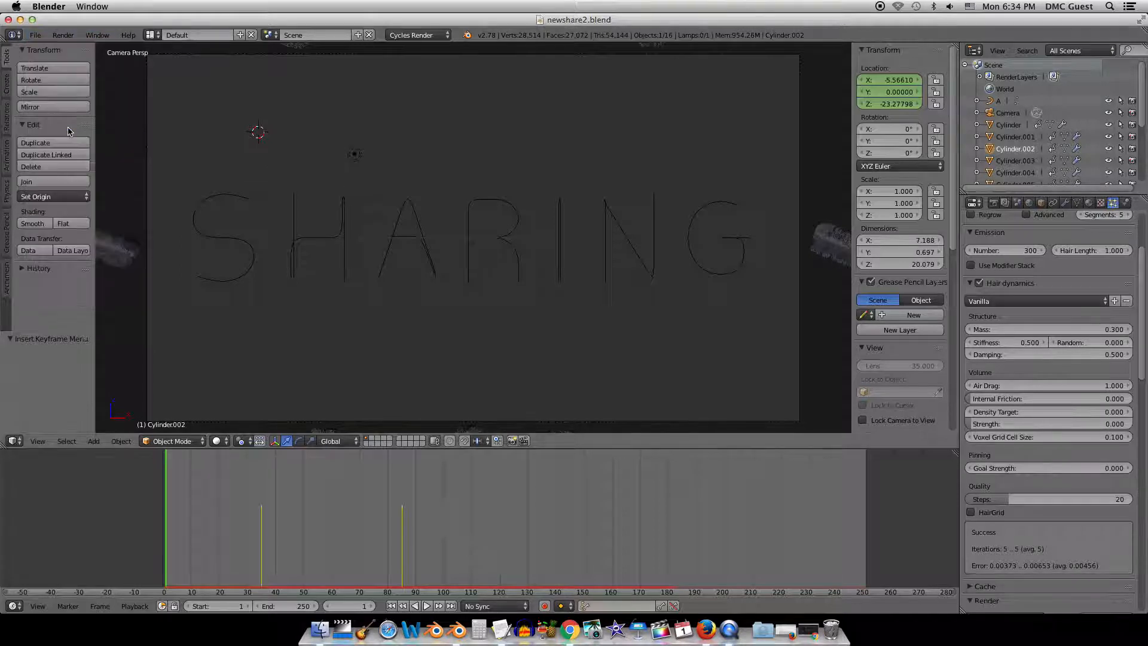
{"action": "left_click", "coordinate": [62, 35]}
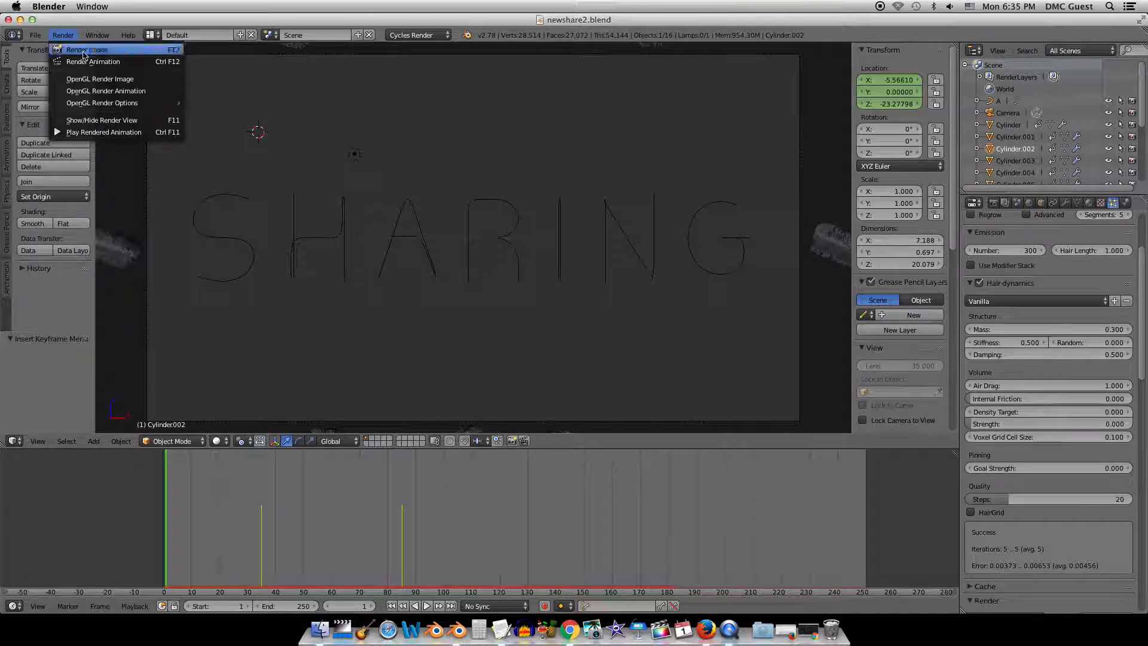
{"action": "mouse_move", "coordinate": [106, 108]}
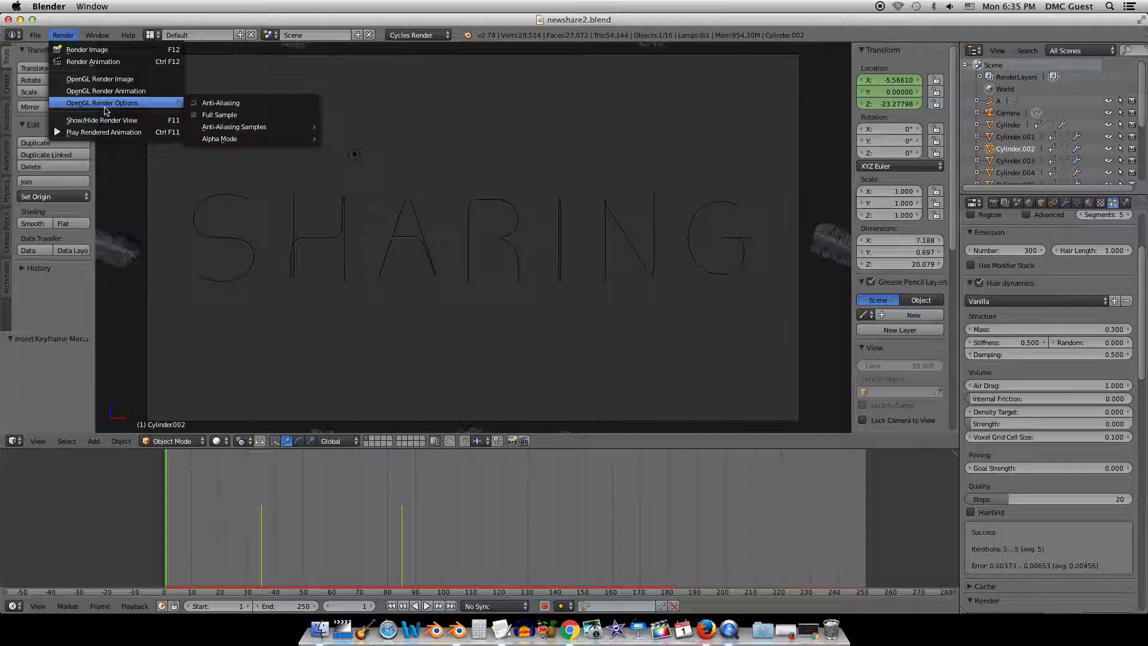
{"action": "left_click", "coordinate": [257, 132]}
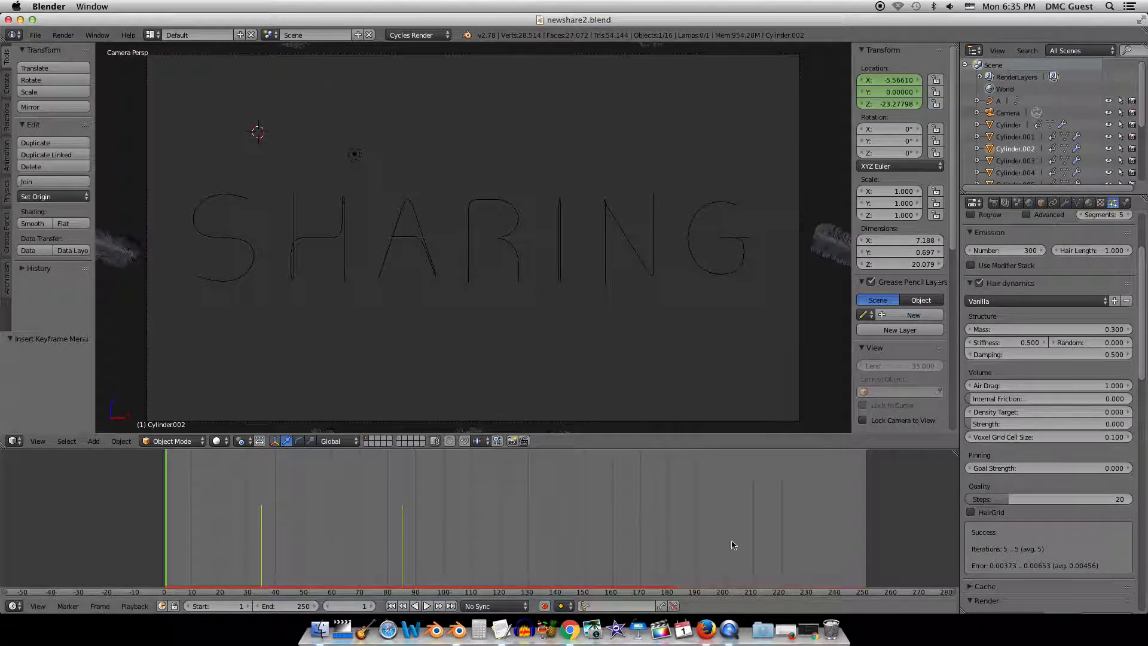
Set the end frame of the scene's render range to 200.
{"action": "scroll", "coordinate": [1040, 232], "scroll_direction": "up", "scroll_amount": 4}
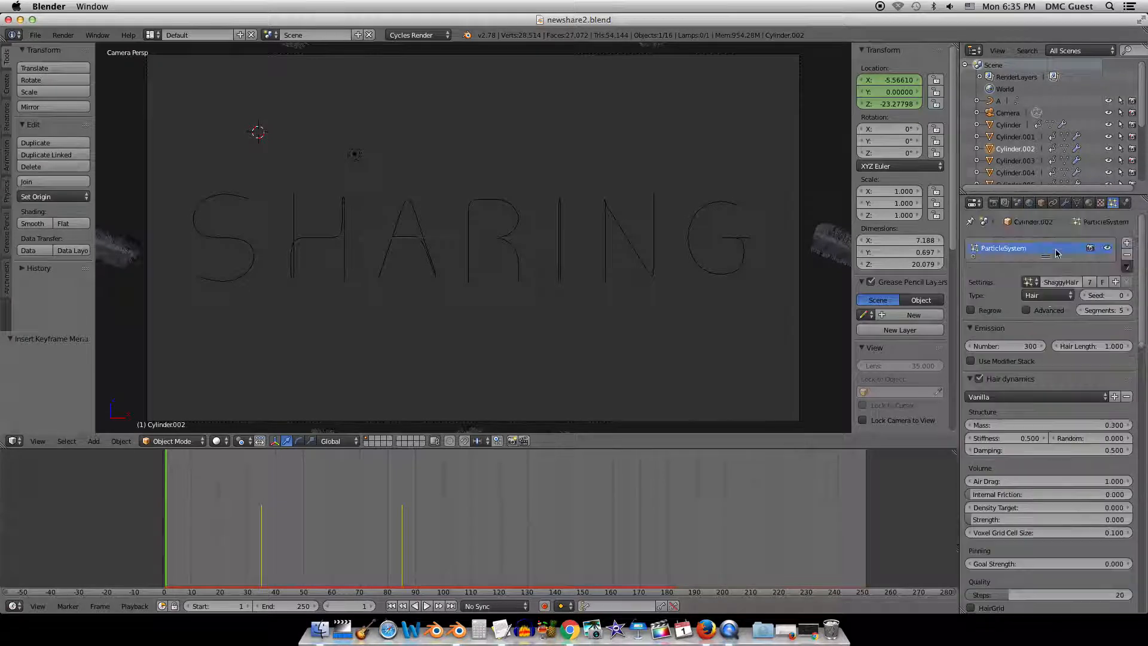
{"action": "left_click", "coordinate": [993, 203]}
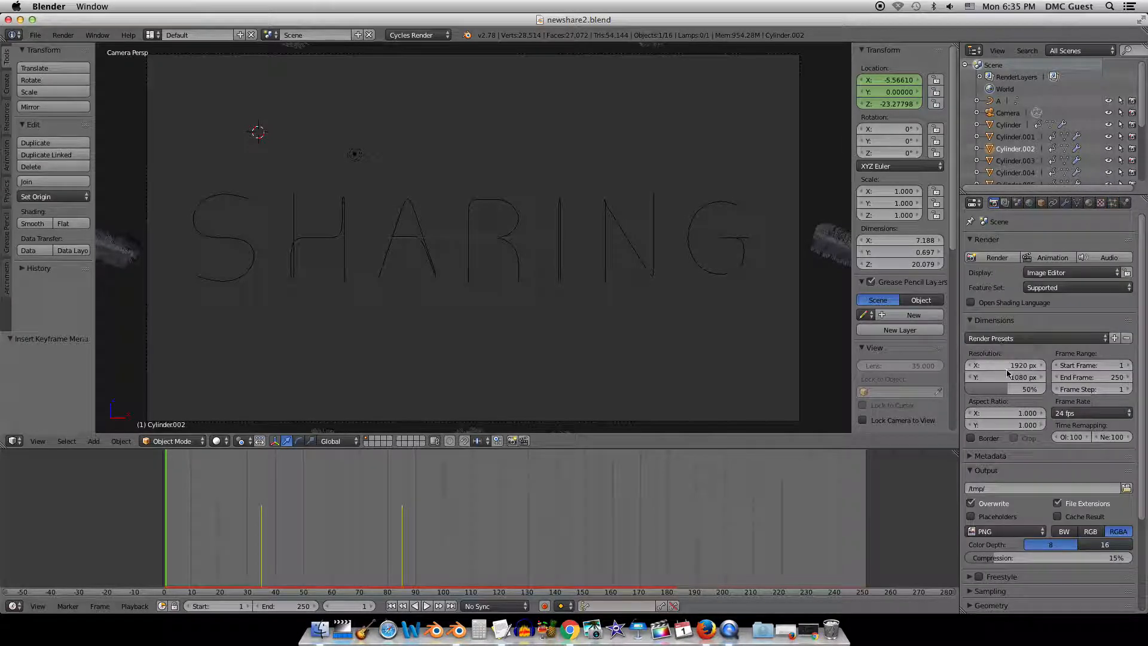
{"action": "left_click", "coordinate": [1091, 377]}
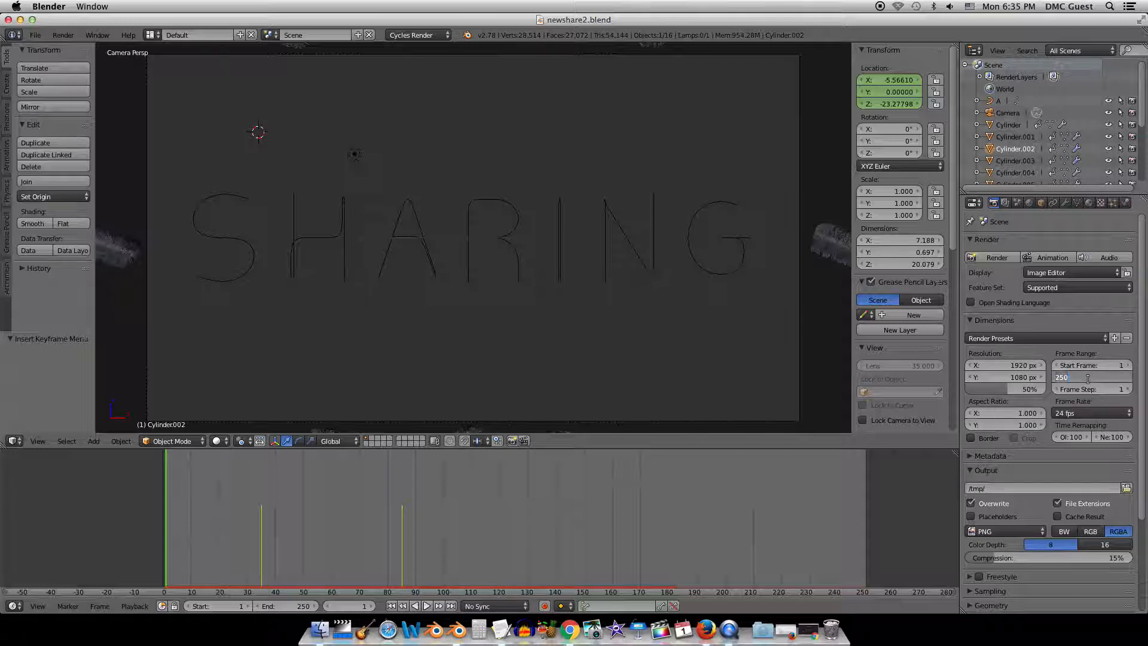
{"action": "type", "text": "200"}
{"action": "key", "text": "Return"}
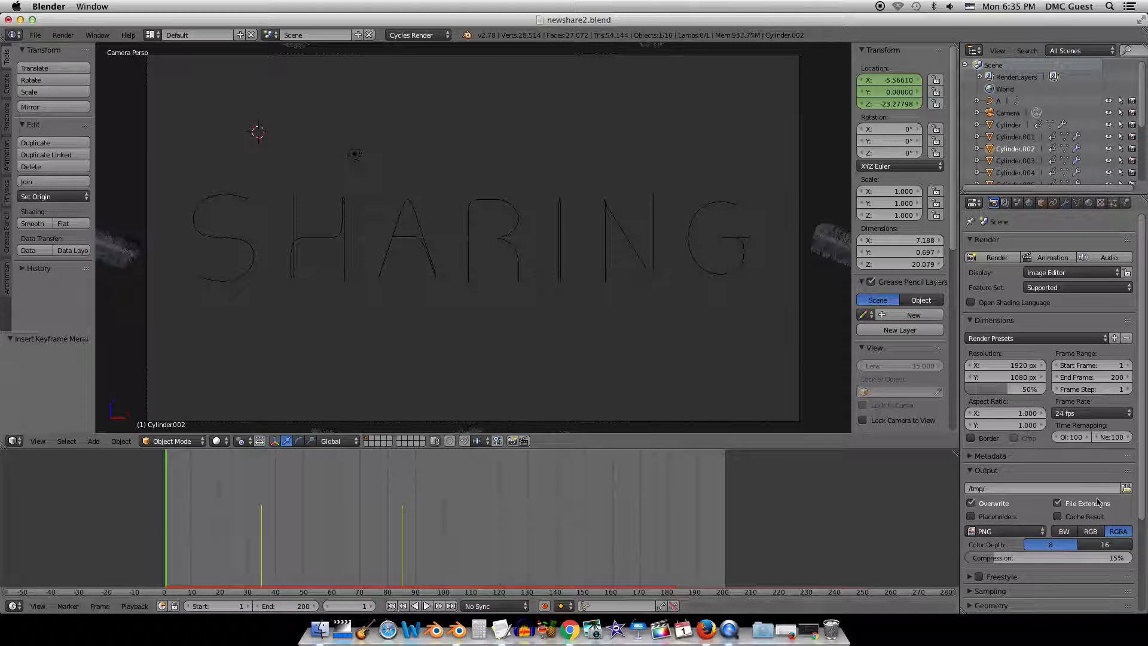
Set the render output to the file name hairTemp inside a new HairTemp folder on the Desktop.
{"action": "left_click", "coordinate": [1126, 488]}
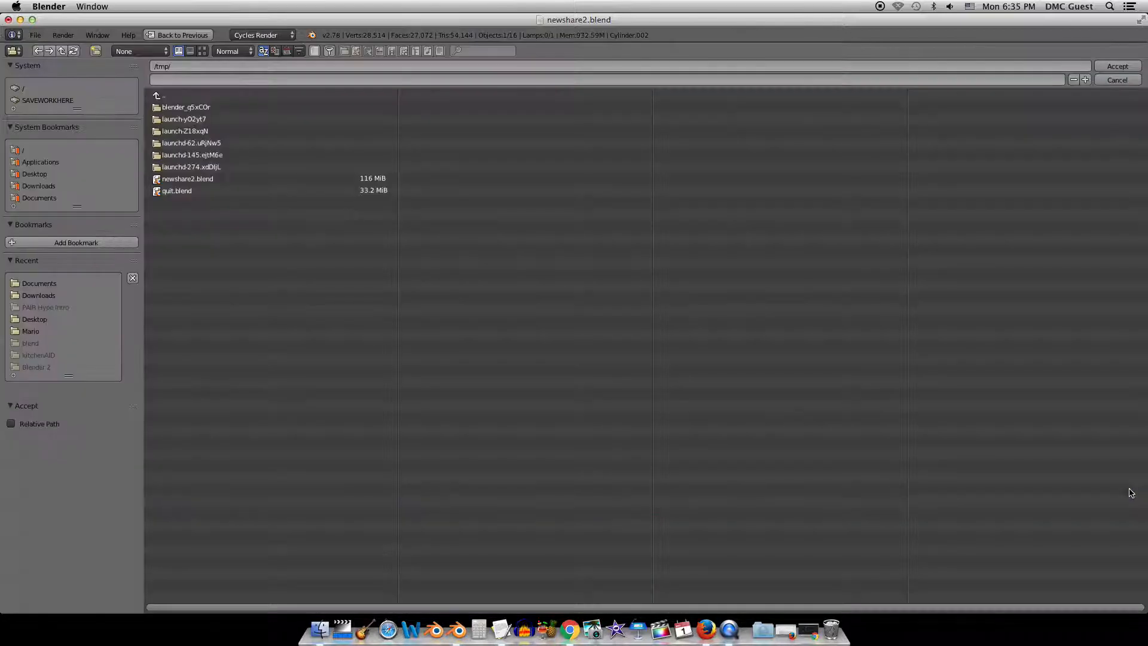
{"action": "left_click", "coordinate": [37, 174]}
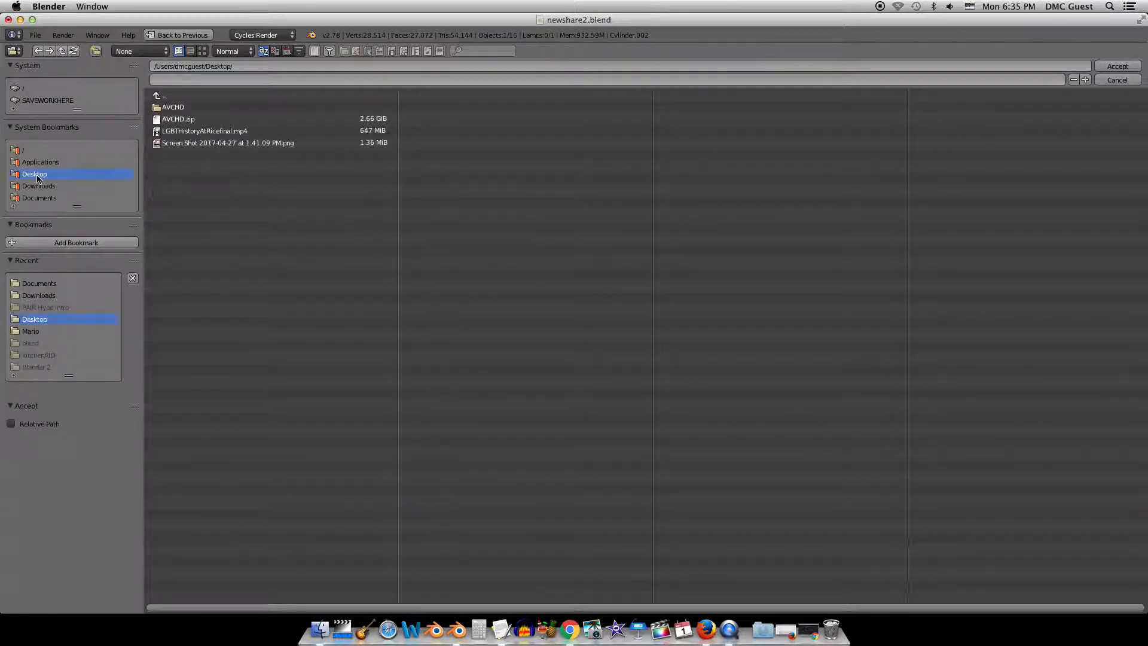
{"action": "left_click", "coordinate": [196, 79]}
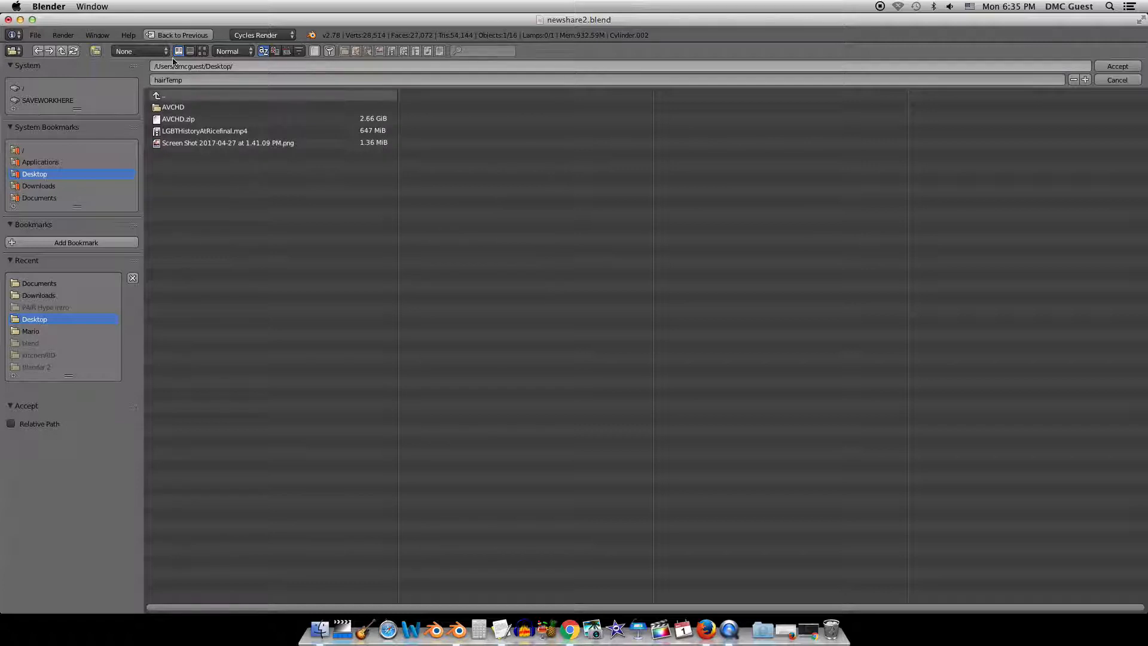
{"action": "left_click", "coordinate": [95, 51]}
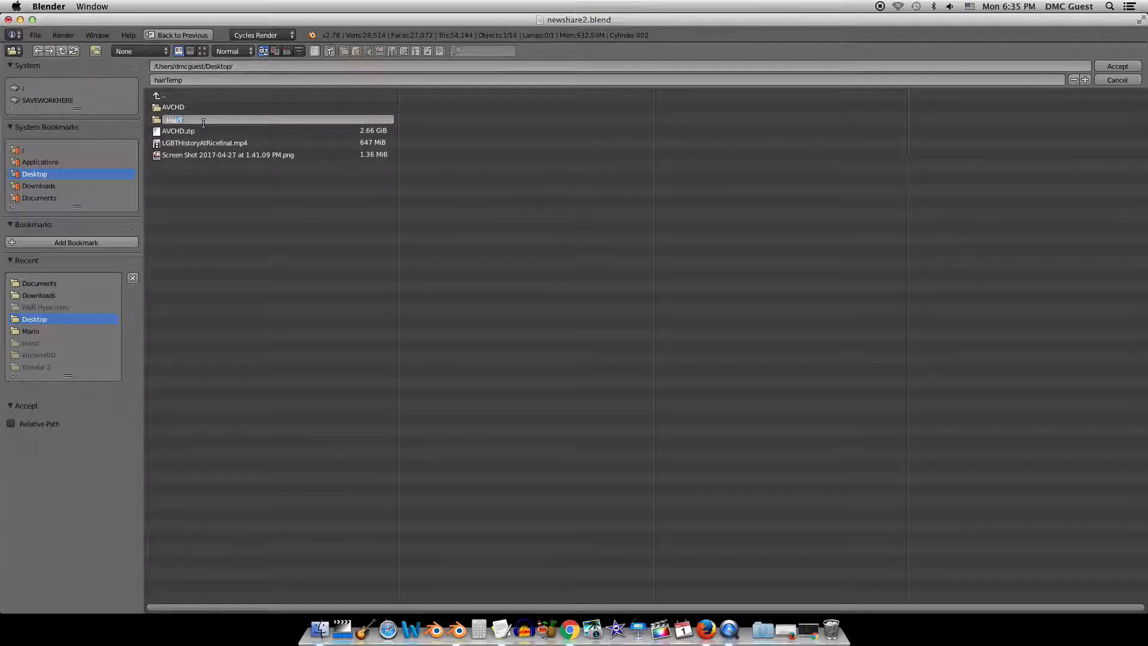
{"action": "type", "text": "HairTemp"}
{"action": "key", "text": "Return"}
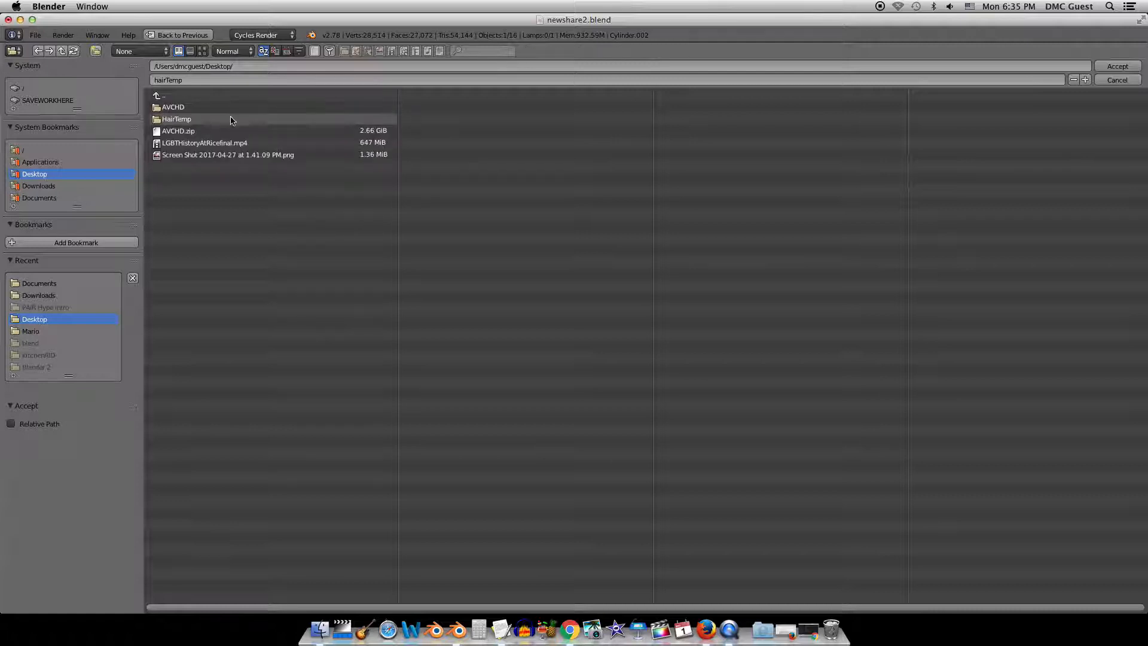
{"action": "left_click", "coordinate": [193, 120]}
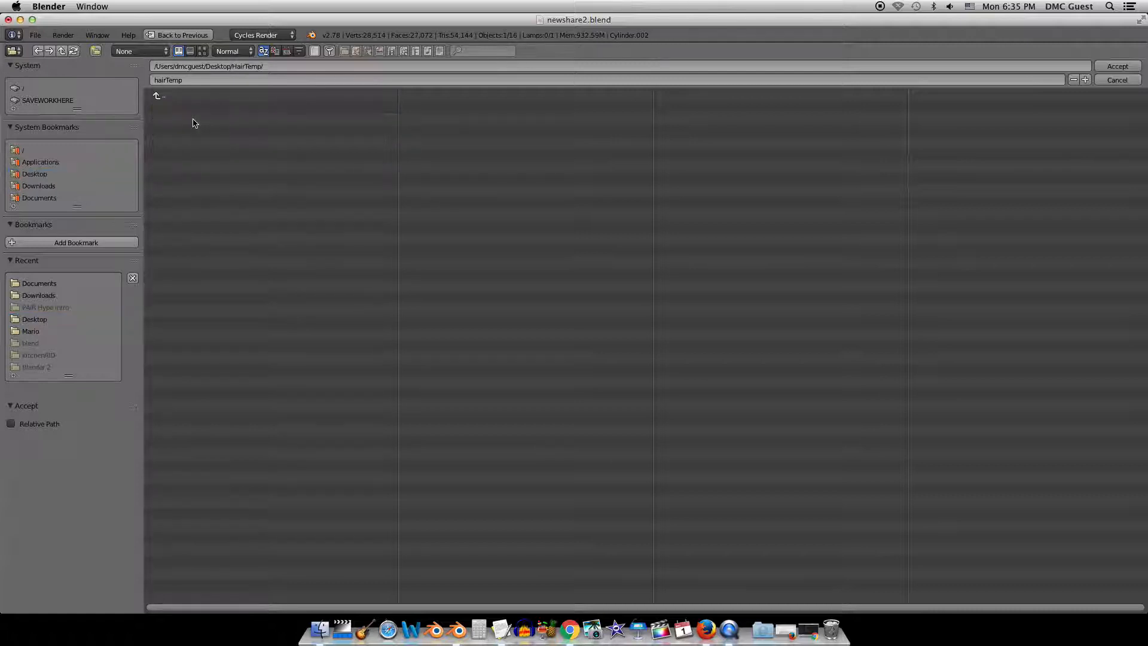
{"action": "left_click", "coordinate": [197, 80]}
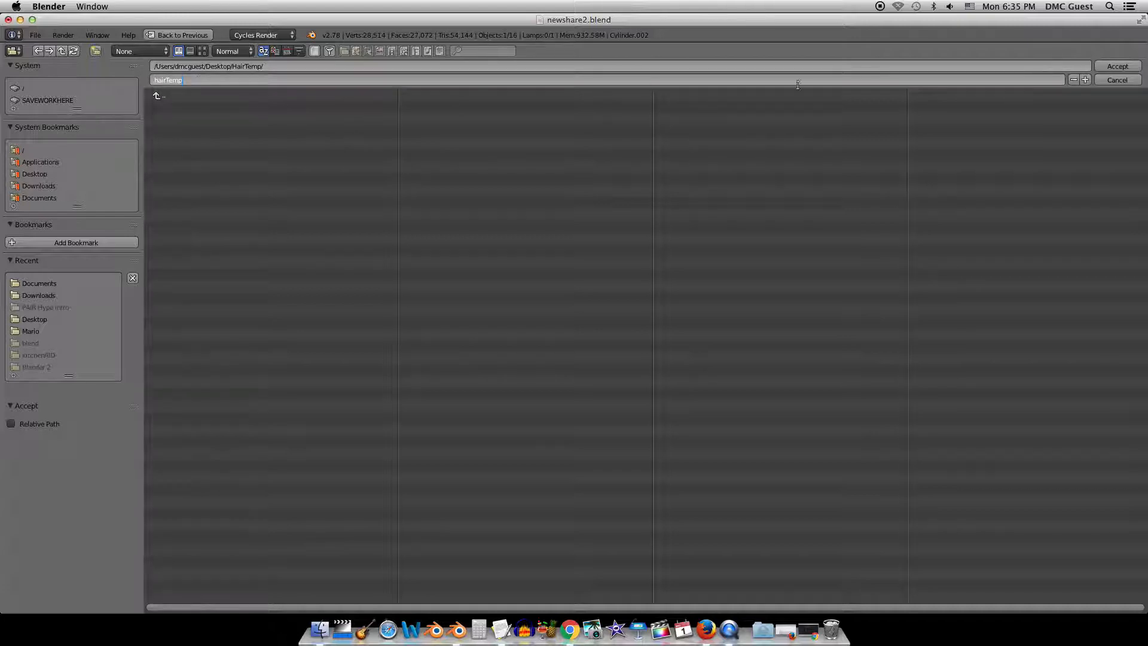
{"action": "left_click", "coordinate": [1117, 66]}
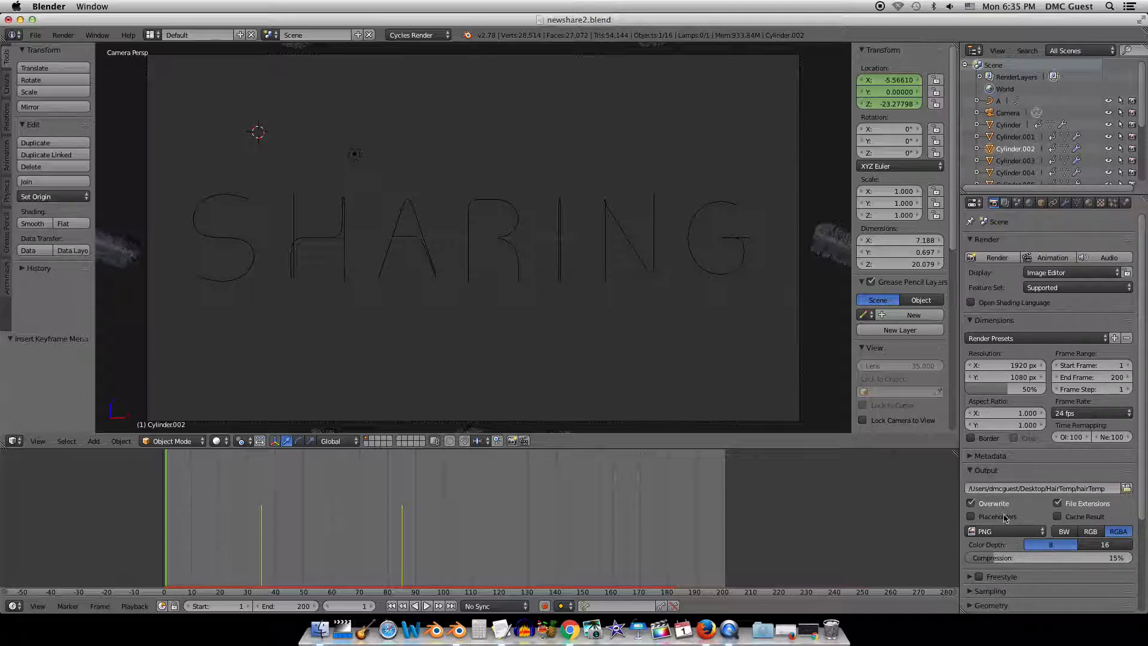
Render the animation as an OpenGL preview to the output folder.
{"action": "left_click", "coordinate": [94, 36]}
{"action": "mouse_move", "coordinate": [63, 36]}
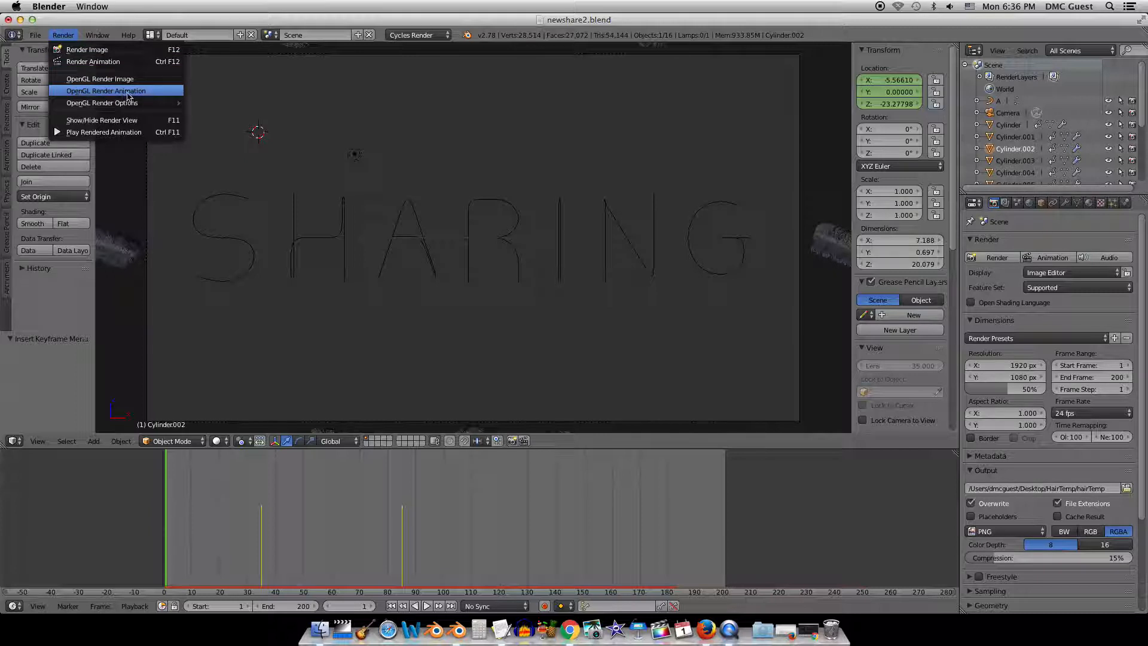
{"action": "left_click", "coordinate": [127, 91]}
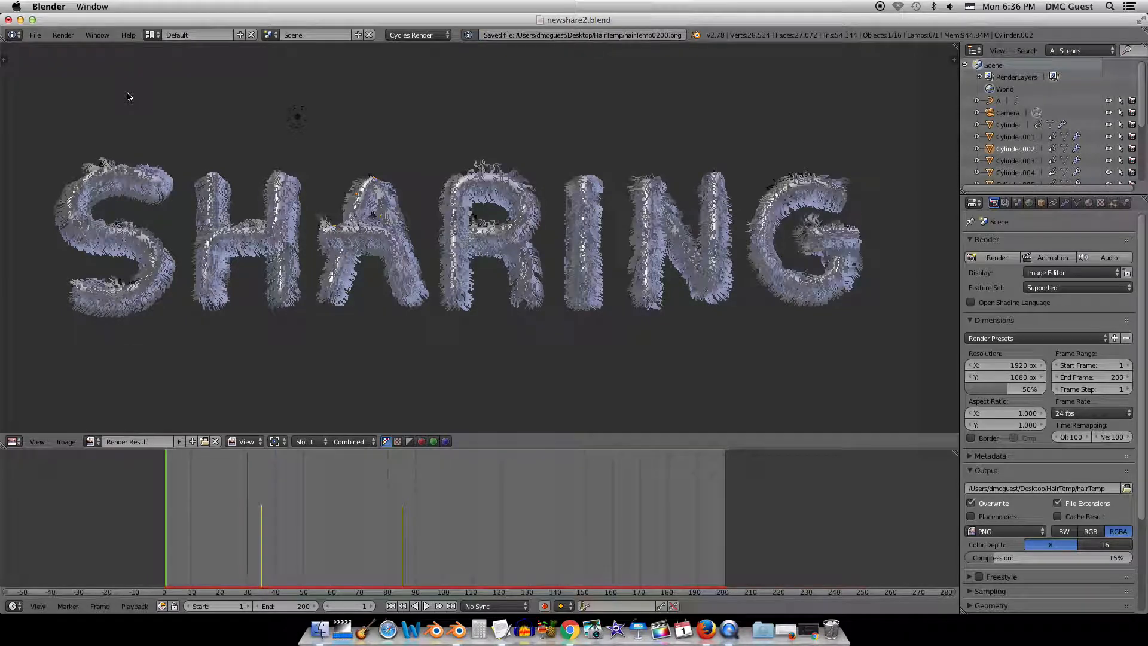
Play back the rendered OpenGL preview of the whole animation.
{"action": "left_click", "coordinate": [35, 35]}
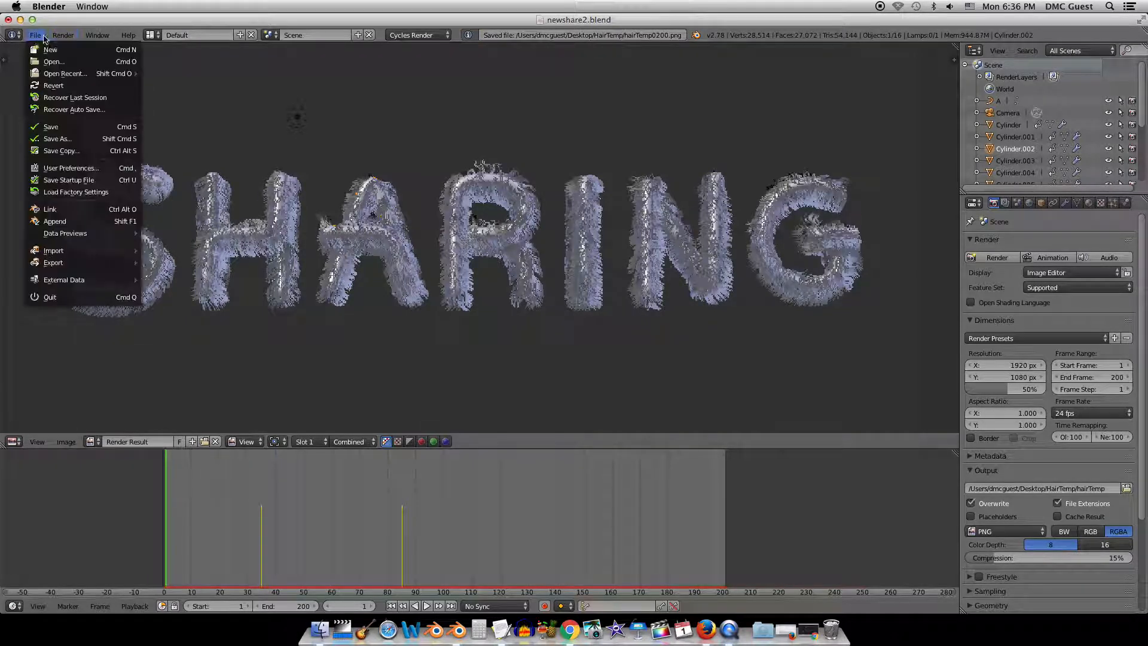
{"action": "mouse_move", "coordinate": [63, 36]}
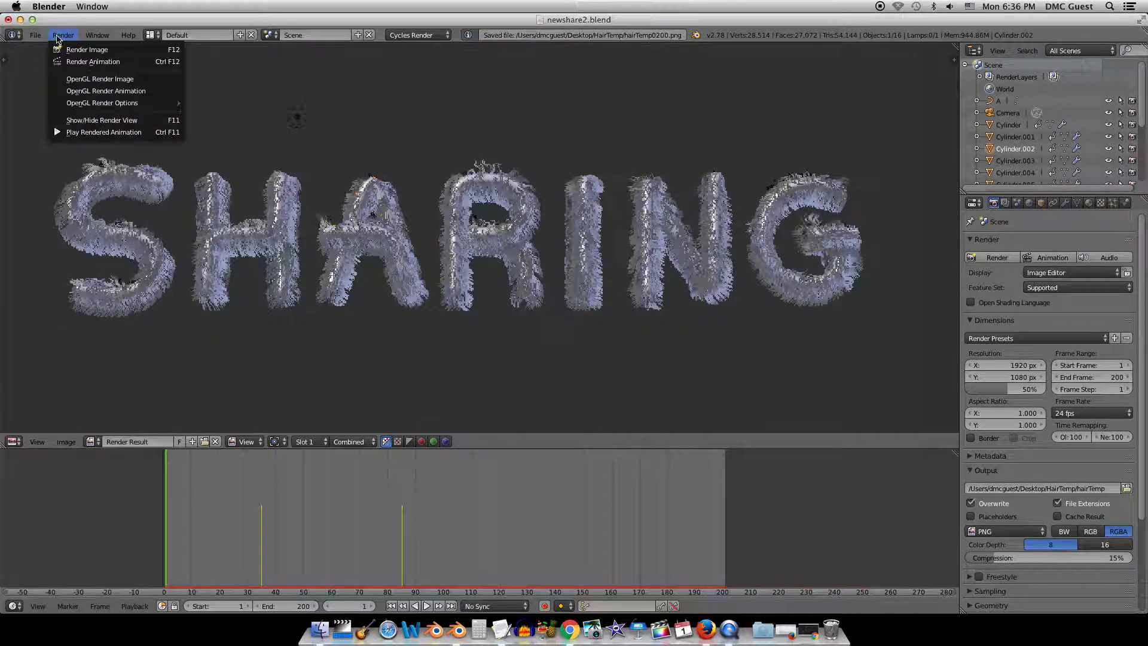
{"action": "left_click", "coordinate": [103, 132]}
{"action": "left_click_drag", "start_coordinate": [285, 282], "coordinate": [488, 82]}
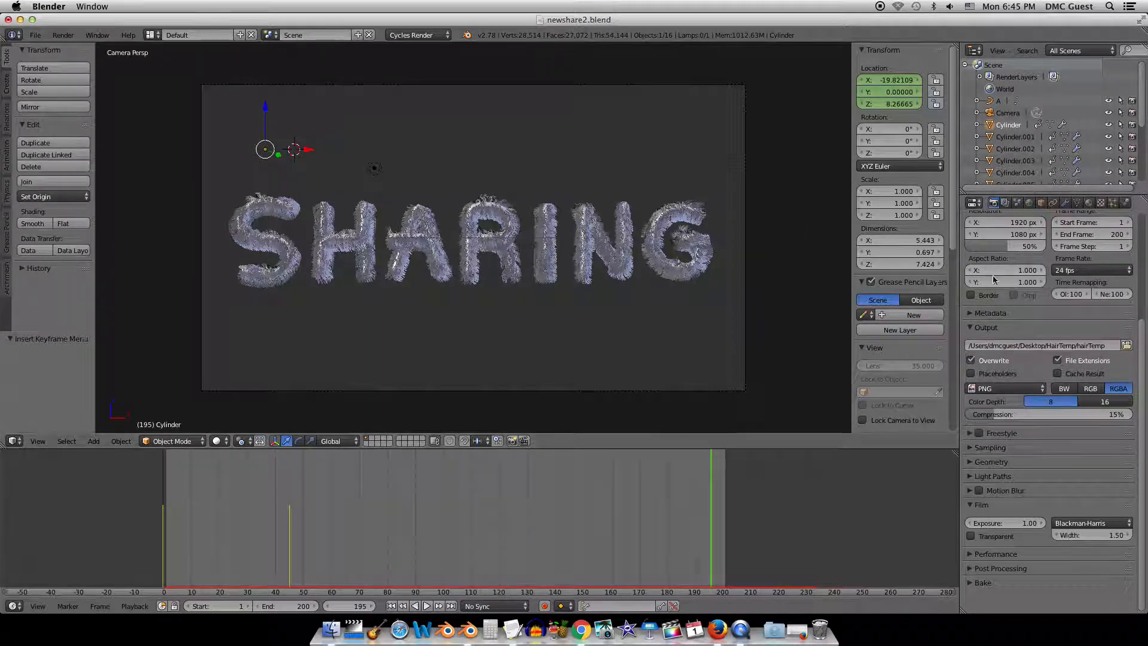
Render frame 195 at 50% resolution as a still test image and inspect the fur on the letters.
{"action": "scroll", "coordinate": [998, 278], "scroll_direction": "up", "scroll_amount": 5}
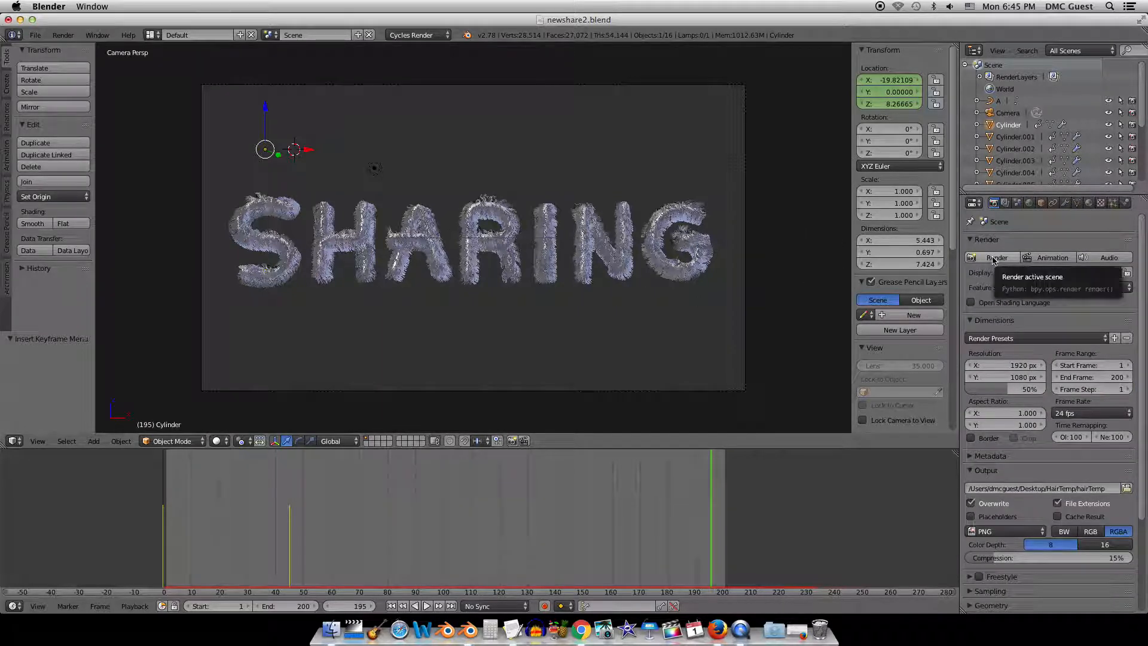
{"action": "left_click", "coordinate": [994, 260]}
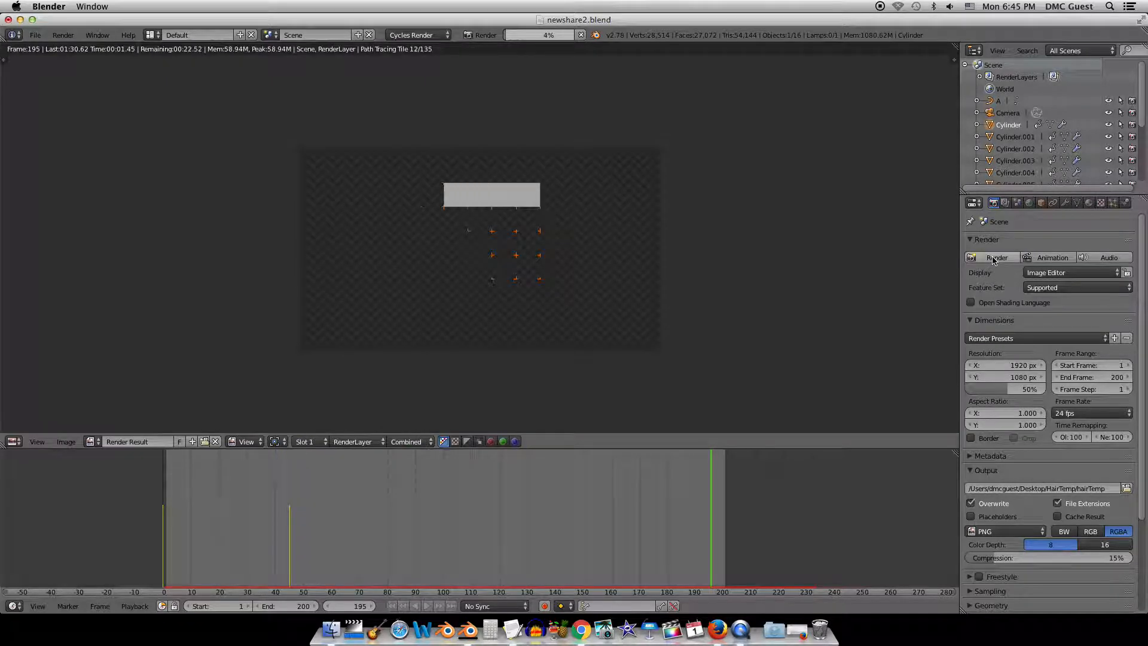
{"action": "scroll", "coordinate": [439, 338], "scroll_direction": "up", "scroll_amount": 5}
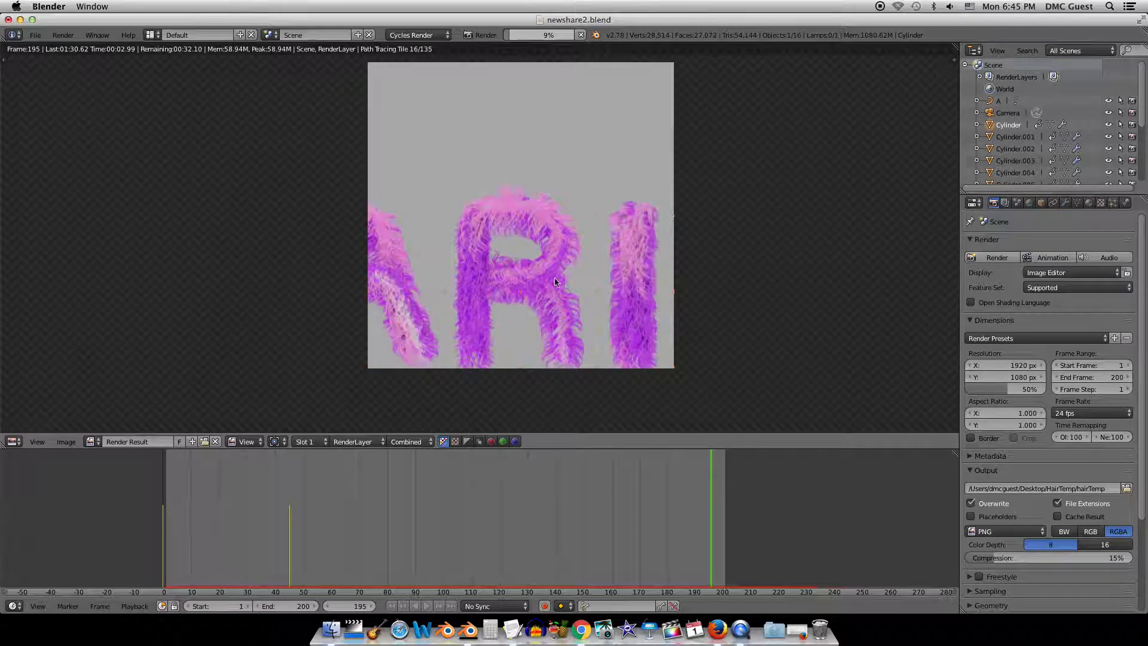
{"action": "scroll", "coordinate": [553, 259], "scroll_direction": "down", "scroll_amount": 4}
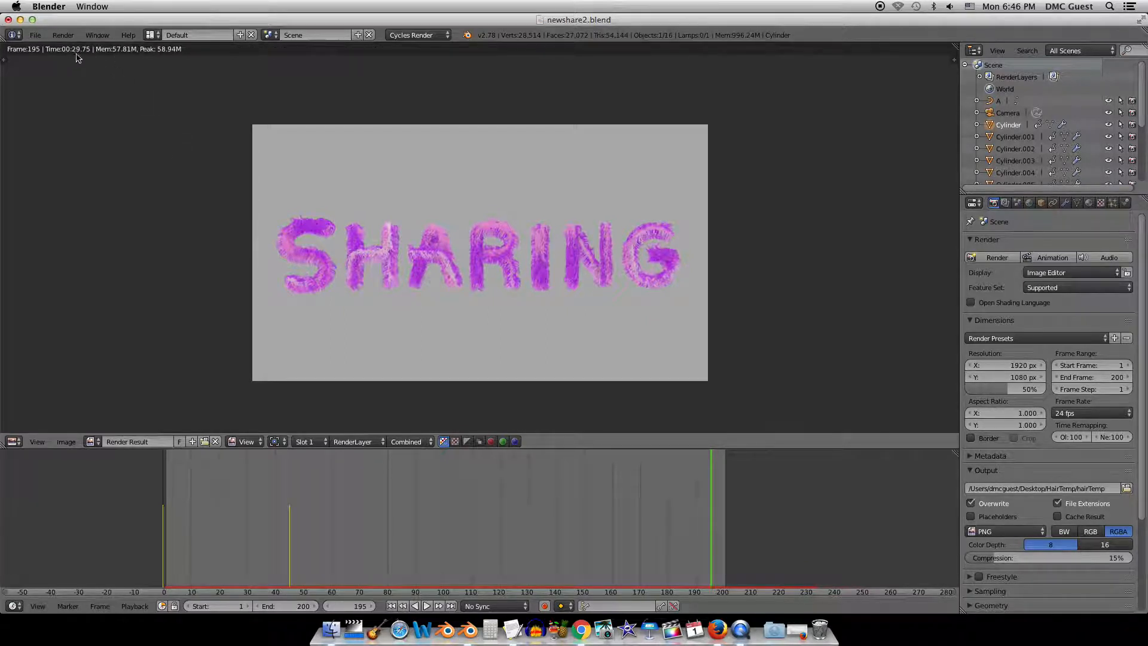
{"action": "scroll", "coordinate": [496, 219], "scroll_direction": "up", "scroll_amount": 1}
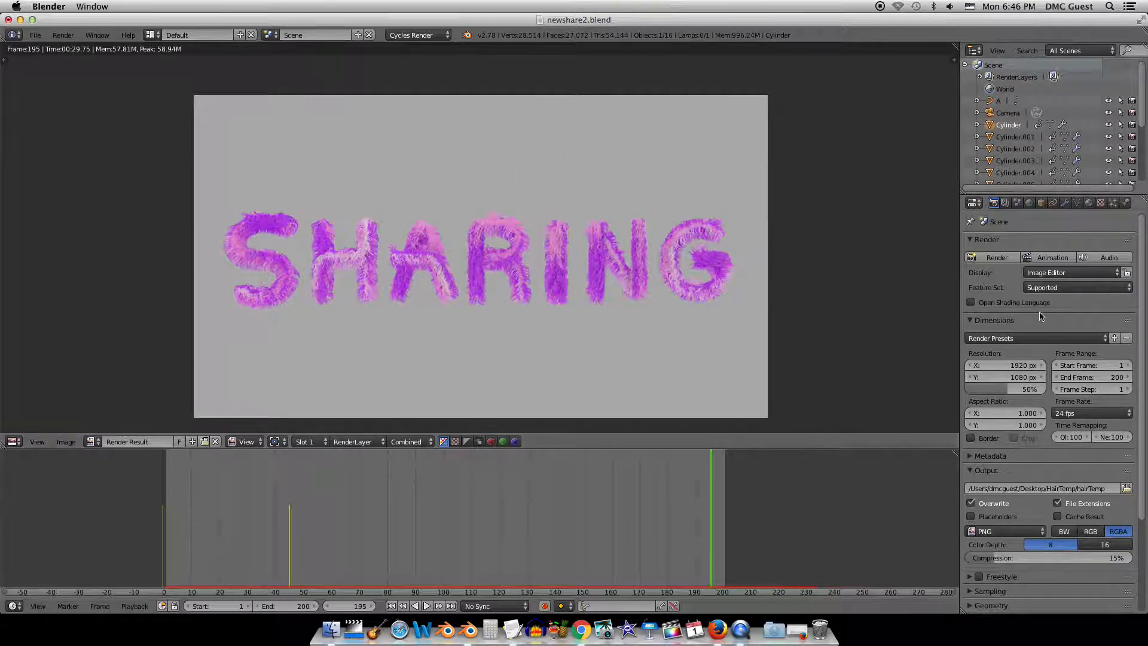
Enable the transparent film background and set the render resolution scale to 100%.
{"action": "scroll", "coordinate": [1018, 483], "scroll_direction": "down", "scroll_amount": 5}
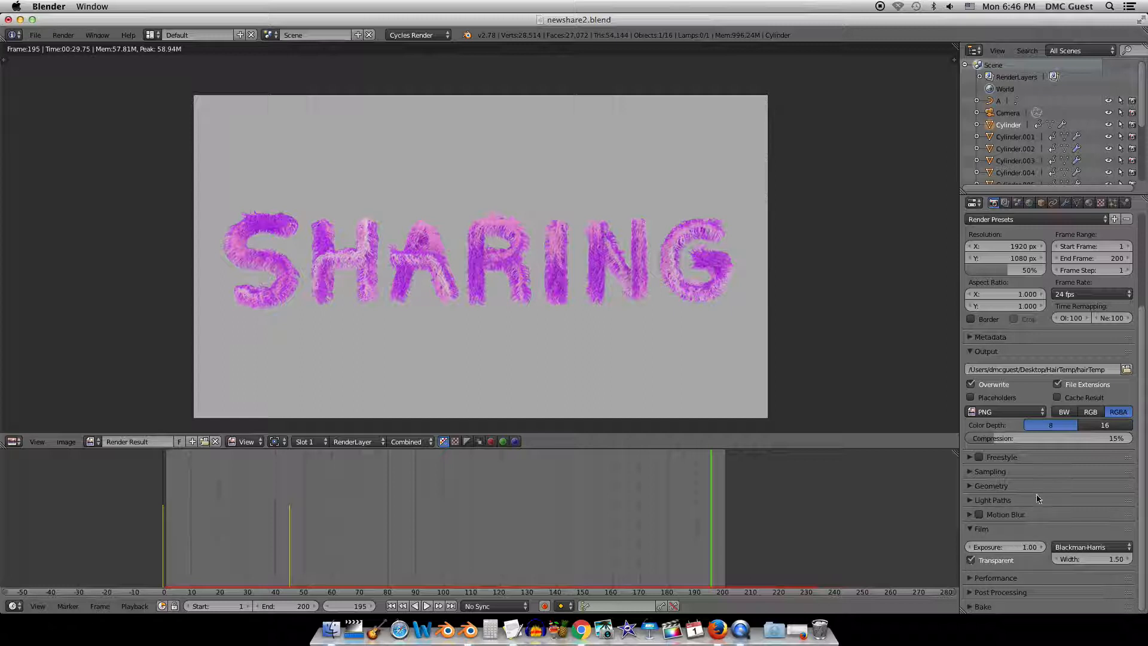
{"action": "scroll", "coordinate": [1032, 499], "scroll_direction": "up", "scroll_amount": 5}
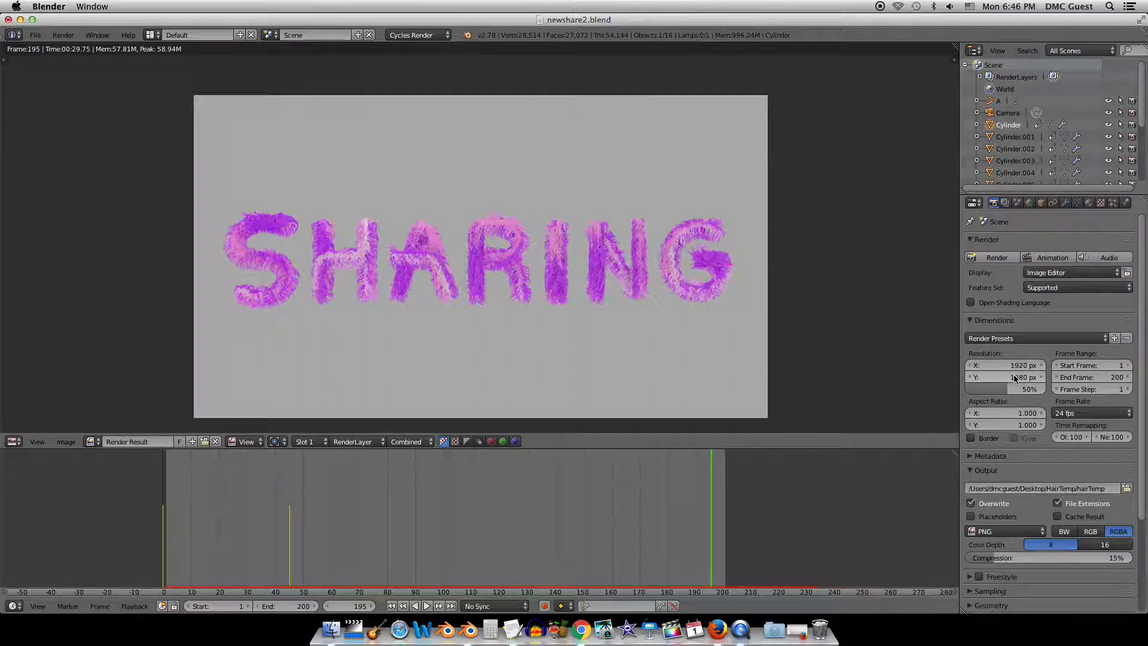
{"action": "left_click", "coordinate": [1014, 393]}
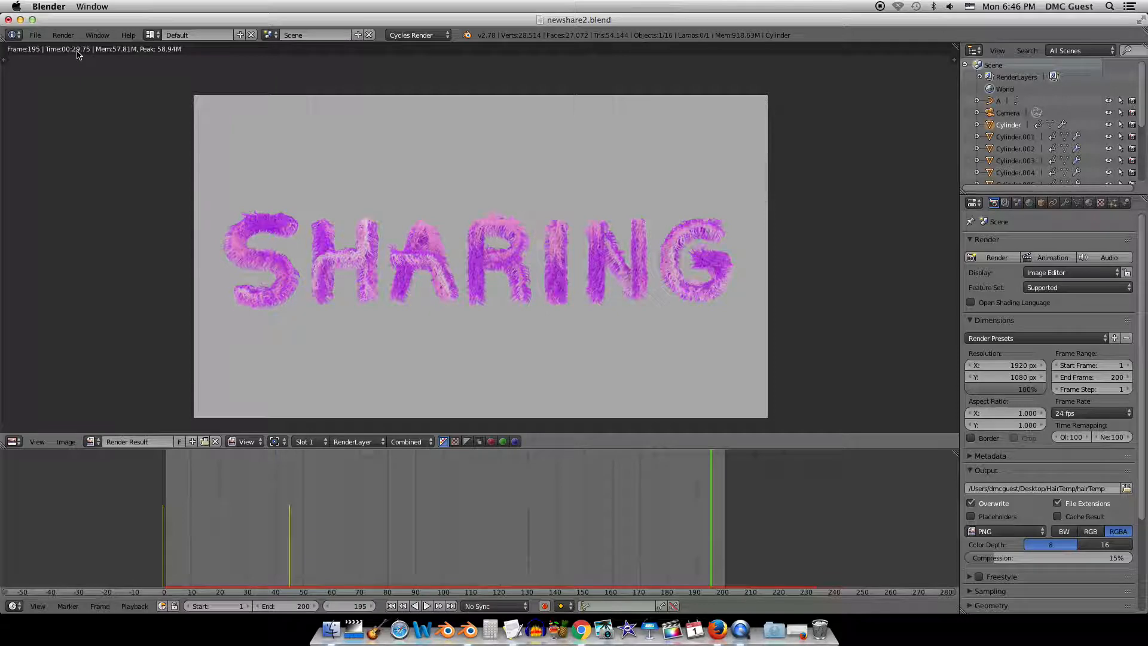
Render frame 195 at full resolution with the transparent background and inspect the fur up close.
{"action": "left_click", "coordinate": [994, 257]}
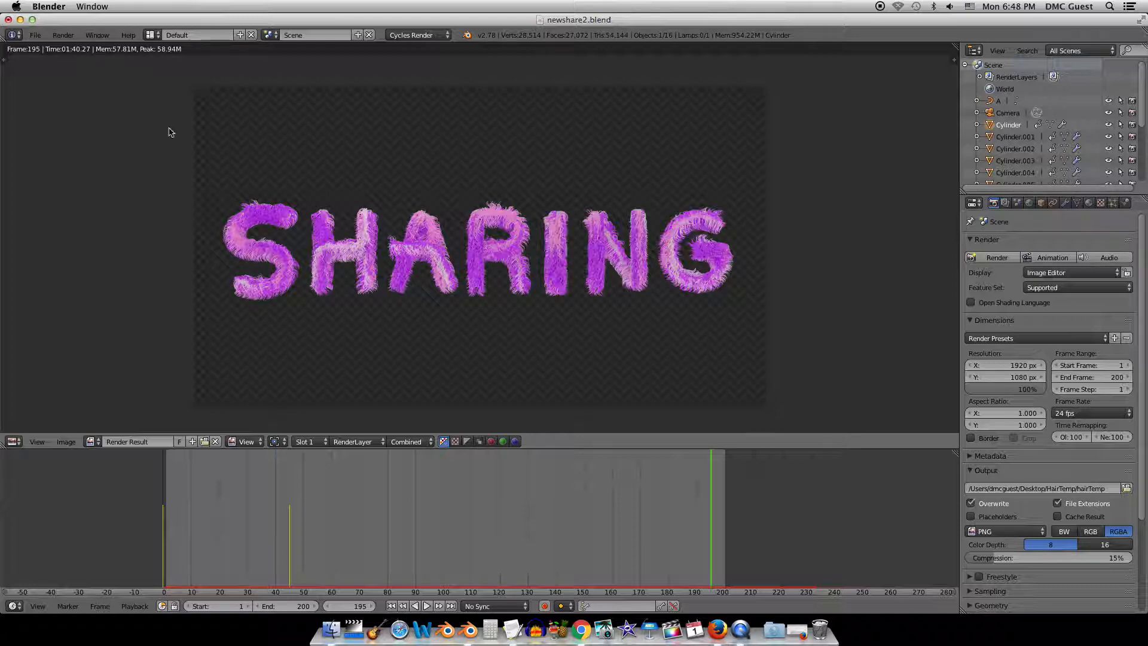
{"action": "scroll", "coordinate": [429, 272], "scroll_direction": "up", "scroll_amount": 4}
{"action": "scroll", "coordinate": [605, 279], "scroll_direction": "down", "scroll_amount": 4}
{"action": "scroll", "coordinate": [605, 279], "scroll_direction": "up", "scroll_amount": 1}
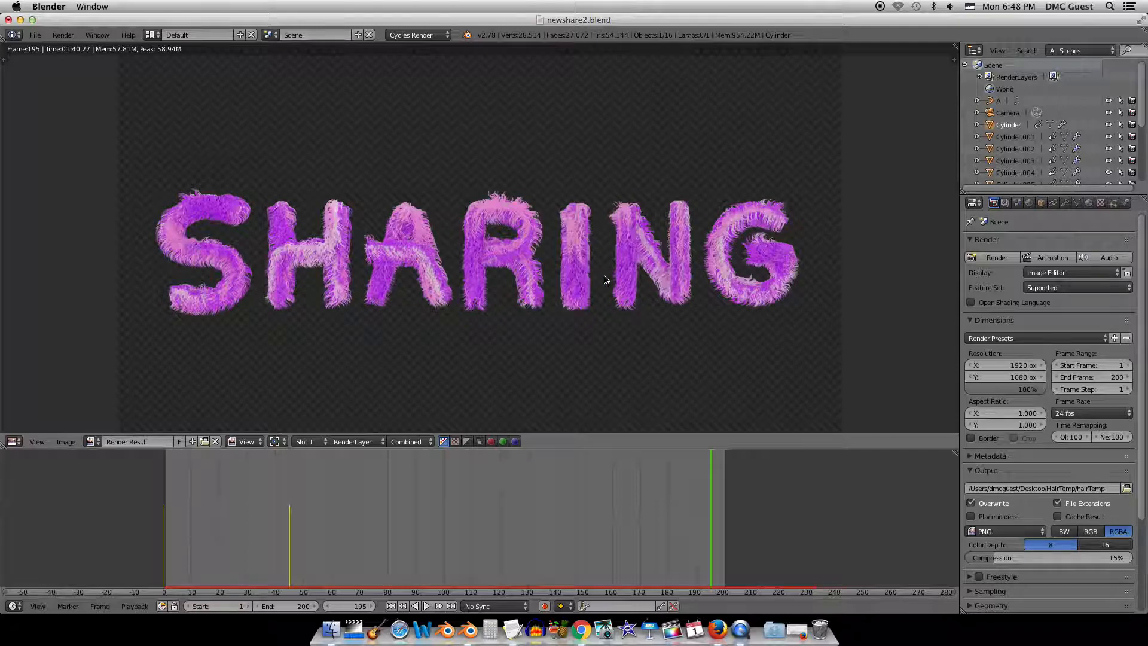
{"action": "scroll", "coordinate": [604, 279], "scroll_direction": "down", "scroll_amount": 1}
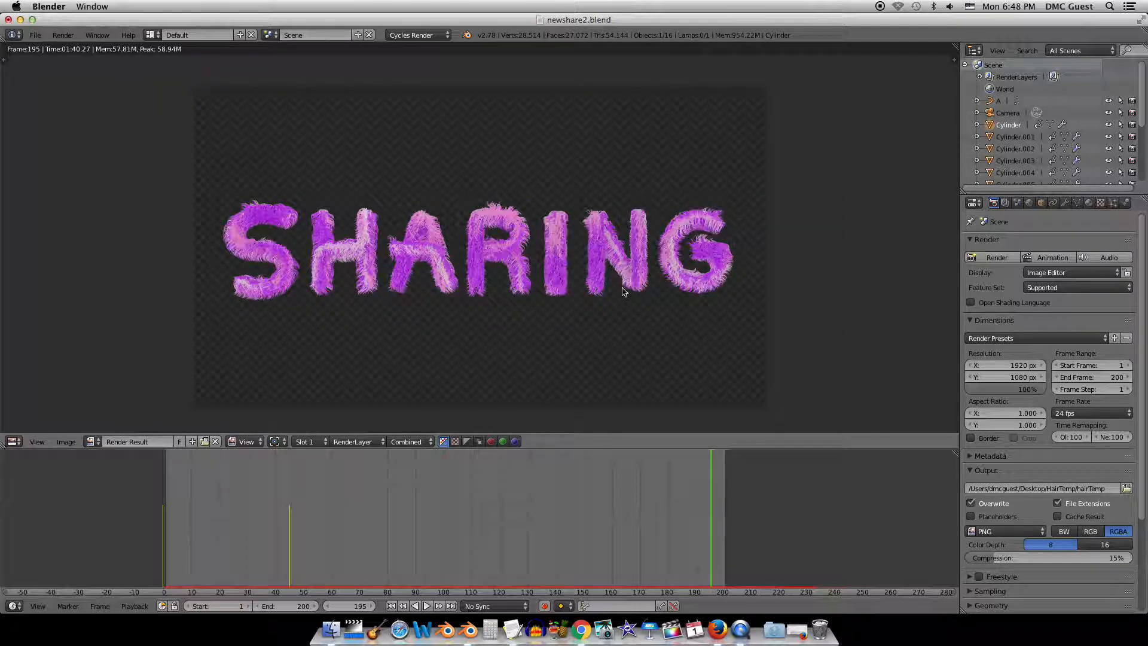
Return to the 3D view, move to frame 114, and enable motion blur for the render.
{"action": "scroll", "coordinate": [1034, 503], "scroll_direction": "down", "scroll_amount": 5}
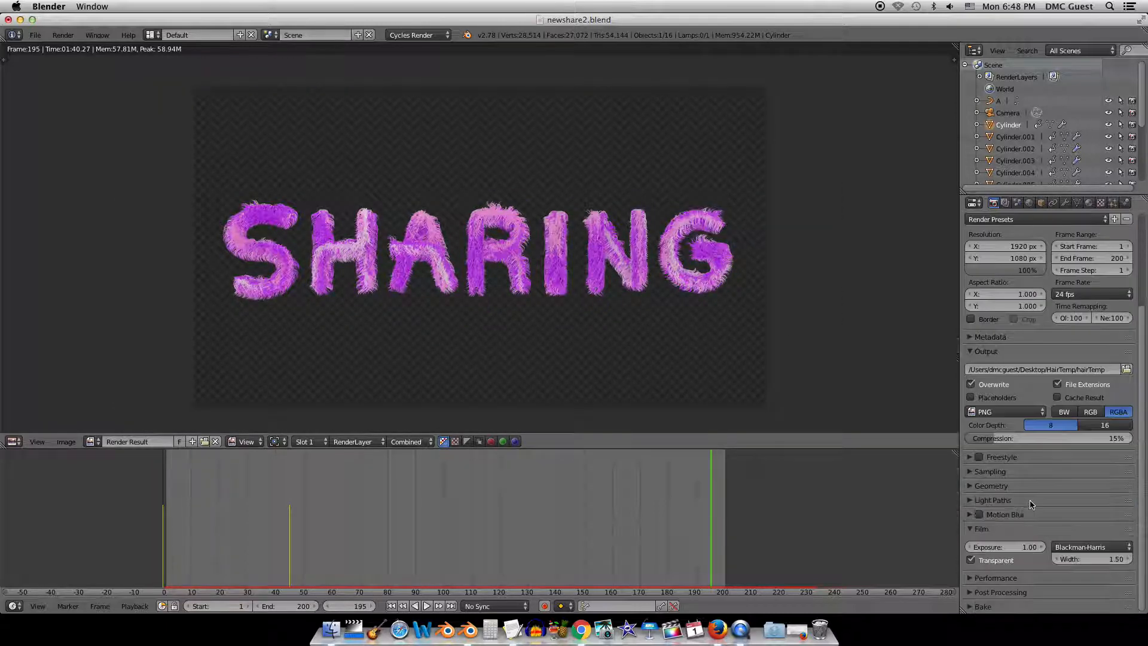
{"action": "left_click", "coordinate": [971, 515]}
{"action": "scroll", "coordinate": [1016, 513], "scroll_direction": "down", "scroll_amount": 5}
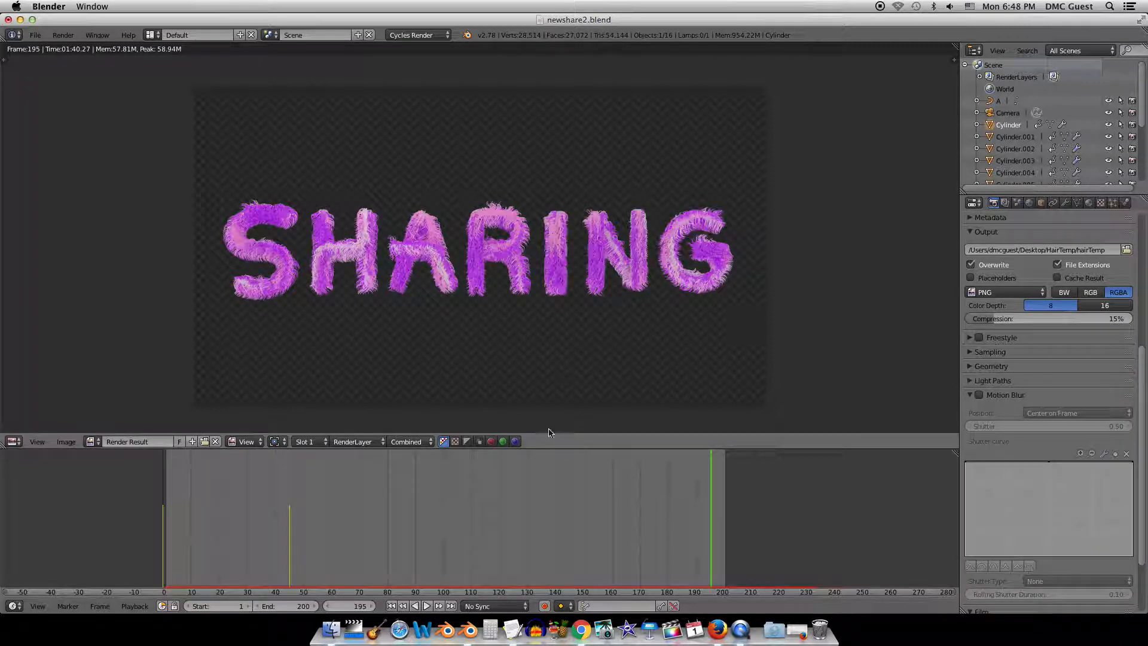
{"action": "left_click", "coordinate": [10, 441]}
{"action": "left_click", "coordinate": [33, 429]}
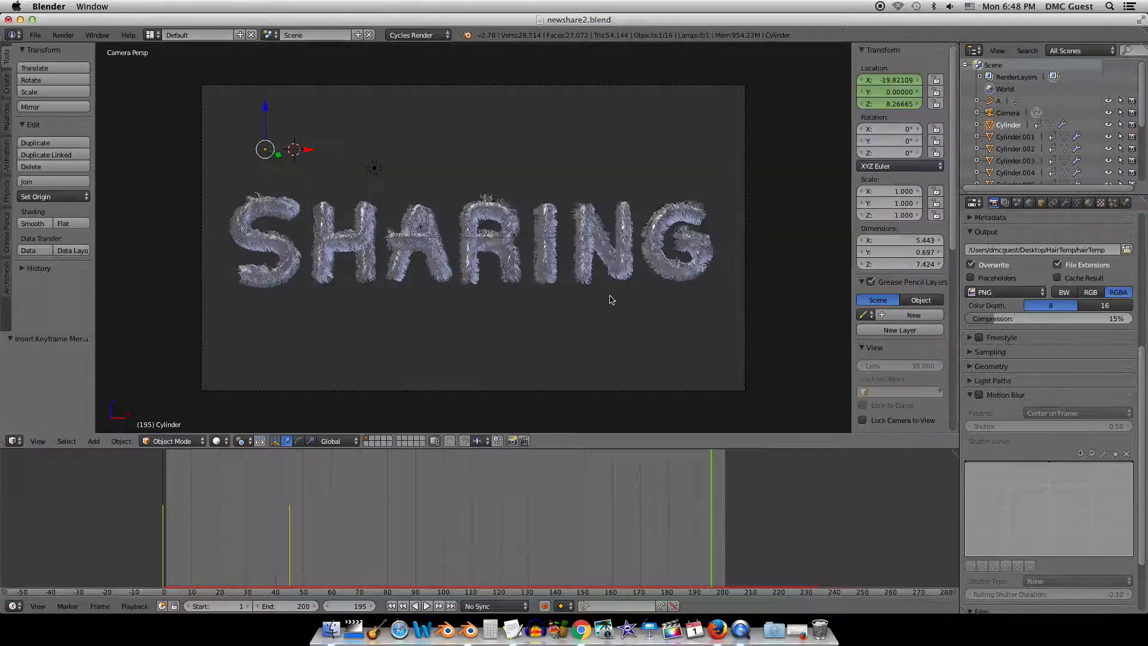
{"action": "mouse_move", "coordinate": [493, 526]}
{"action": "left_mouse_down"}
{"action": "mouse_move", "coordinate": [427, 523]}
{"action": "mouse_move", "coordinate": [484, 523]}
{"action": "left_mouse_up"}
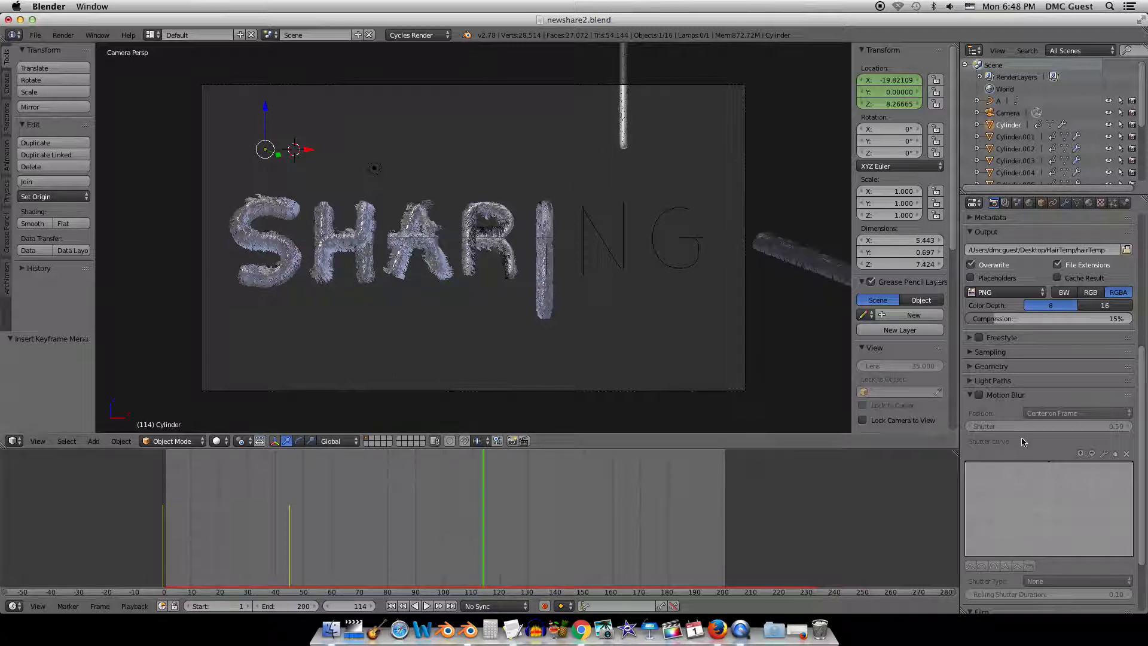
{"action": "left_click", "coordinate": [979, 395]}
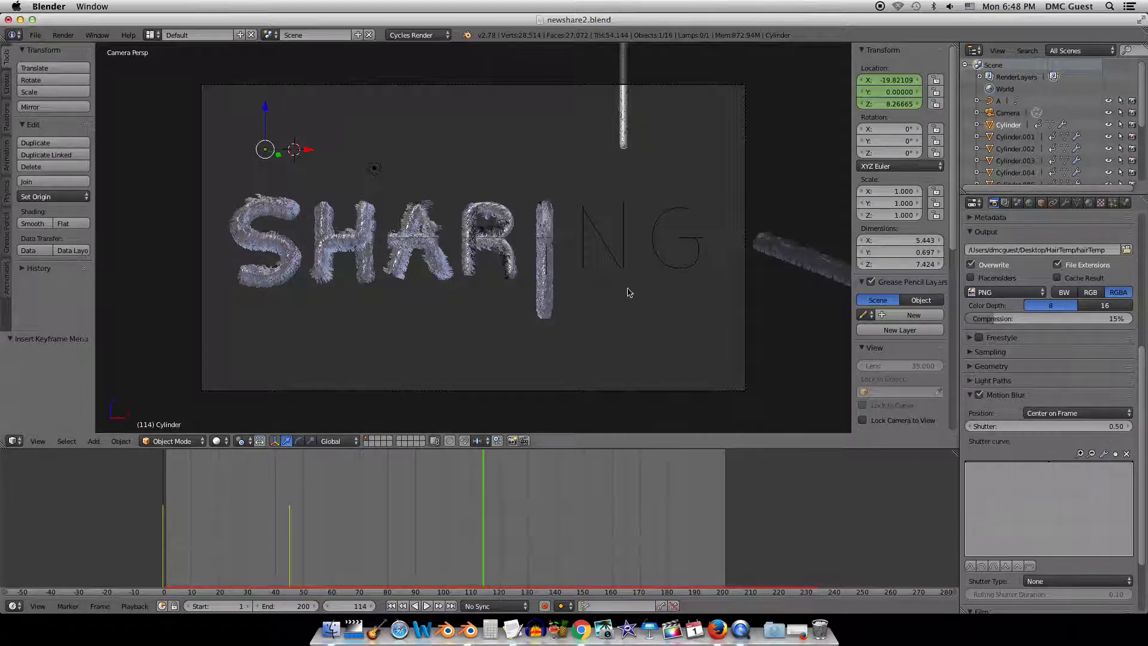
Render frame 114 with motion blur and inspect the blur on the moving letters.
{"action": "scroll", "coordinate": [997, 236], "scroll_direction": "up", "scroll_amount": 8}
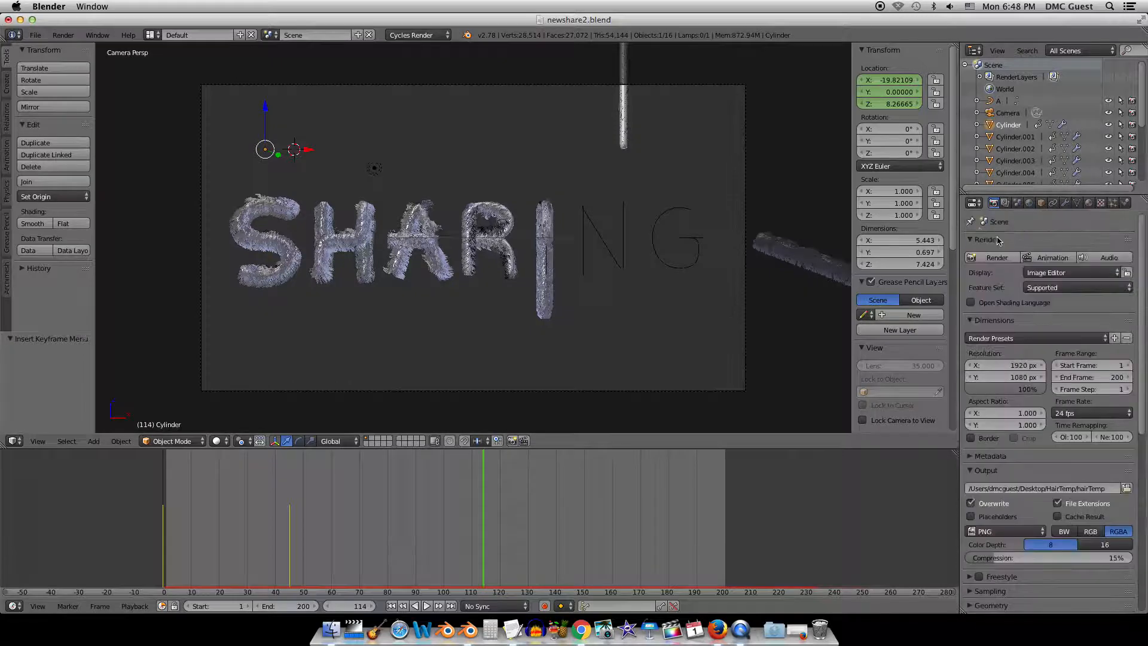
{"action": "left_click", "coordinate": [986, 257]}
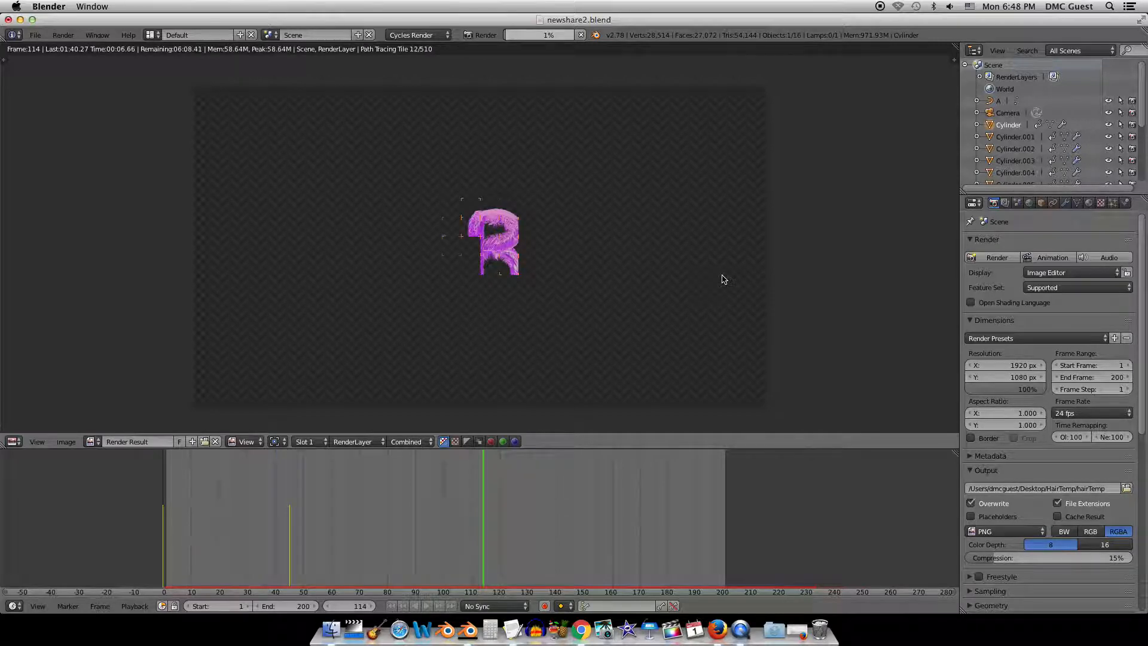
{"action": "scroll", "coordinate": [510, 257], "scroll_direction": "up", "scroll_amount": 6}
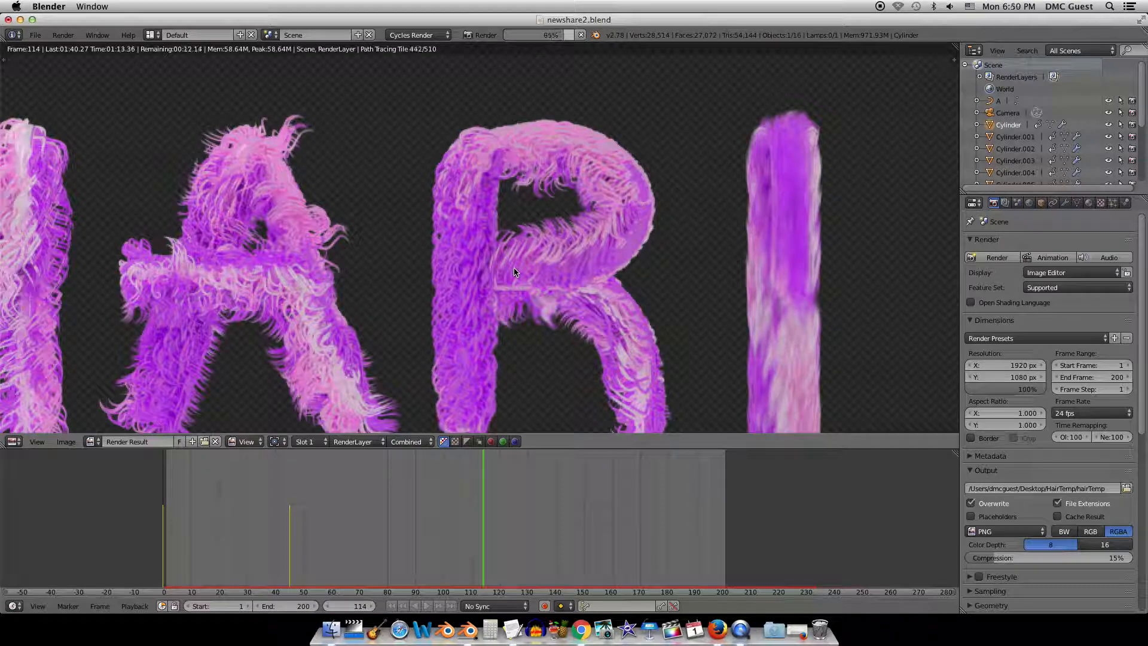
{"action": "scroll", "coordinate": [514, 272], "scroll_direction": "down", "scroll_amount": 3}
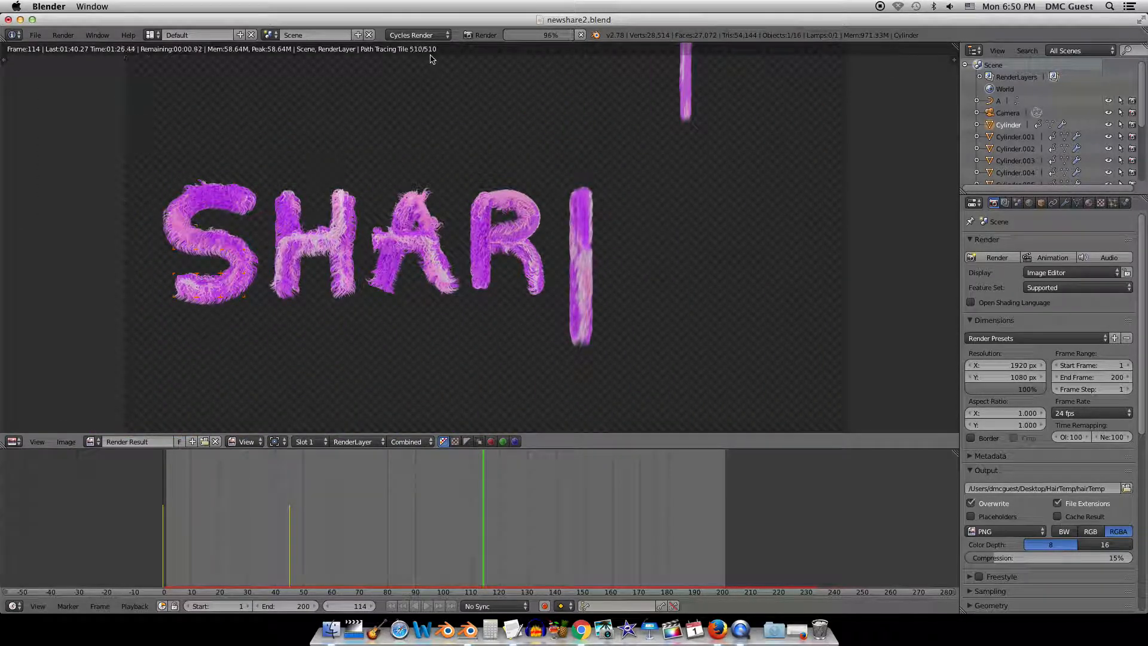
{"action": "scroll", "coordinate": [412, 173], "scroll_direction": "down", "scroll_amount": 2}
{"action": "scroll", "coordinate": [580, 243], "scroll_direction": "up", "scroll_amount": 2}
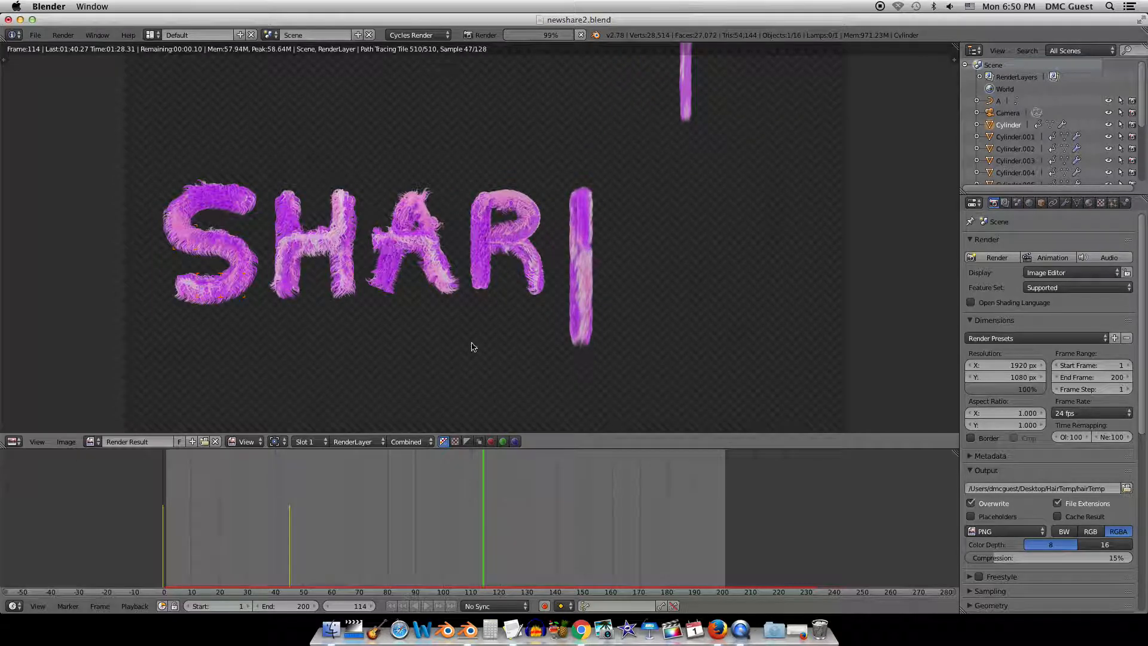
Switch from the render result to the 3D view, return to frame 1, and review the motion blur and film settings.
{"action": "left_click", "coordinate": [13, 441]}
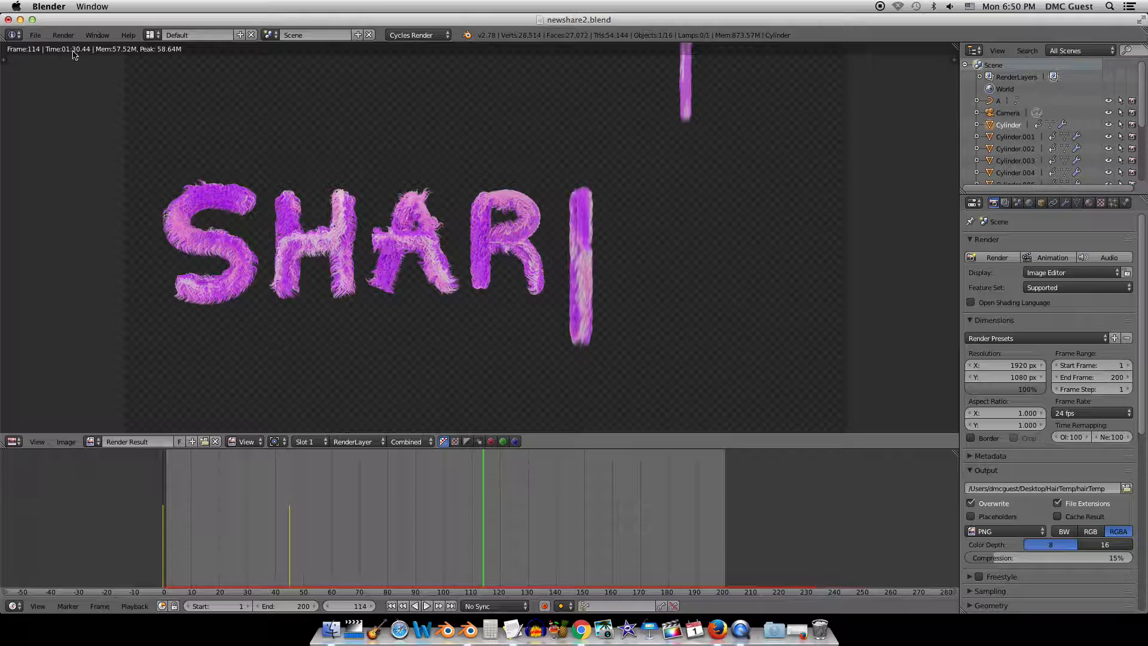
{"action": "left_click", "coordinate": [13, 441]}
{"action": "left_click", "coordinate": [41, 430]}
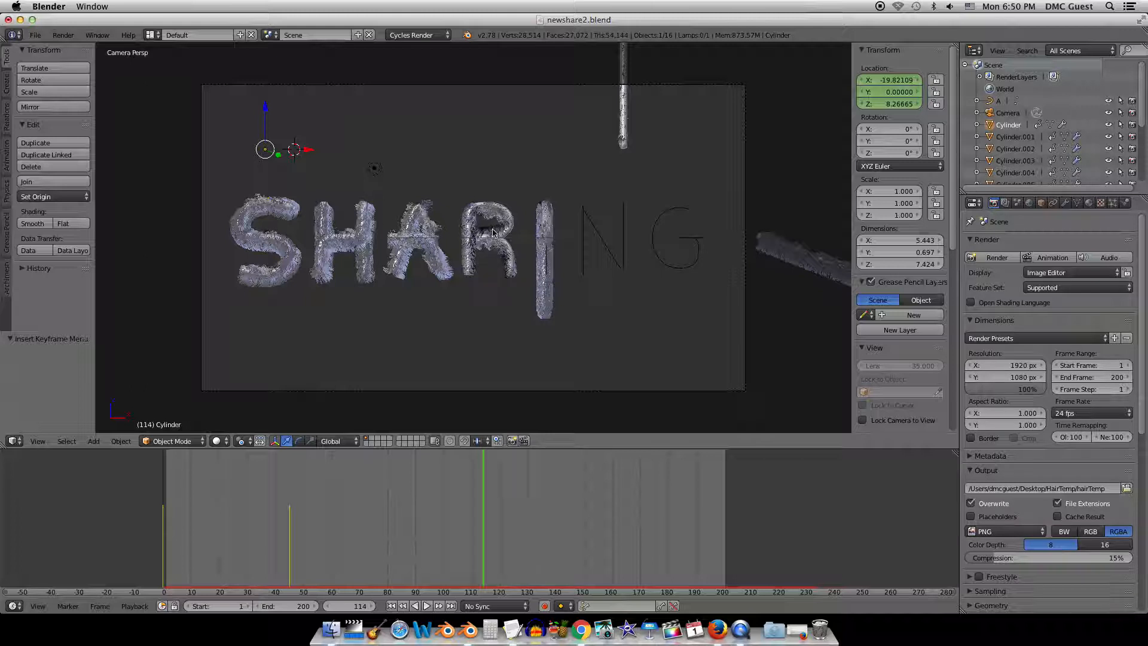
{"action": "left_click", "coordinate": [391, 606]}
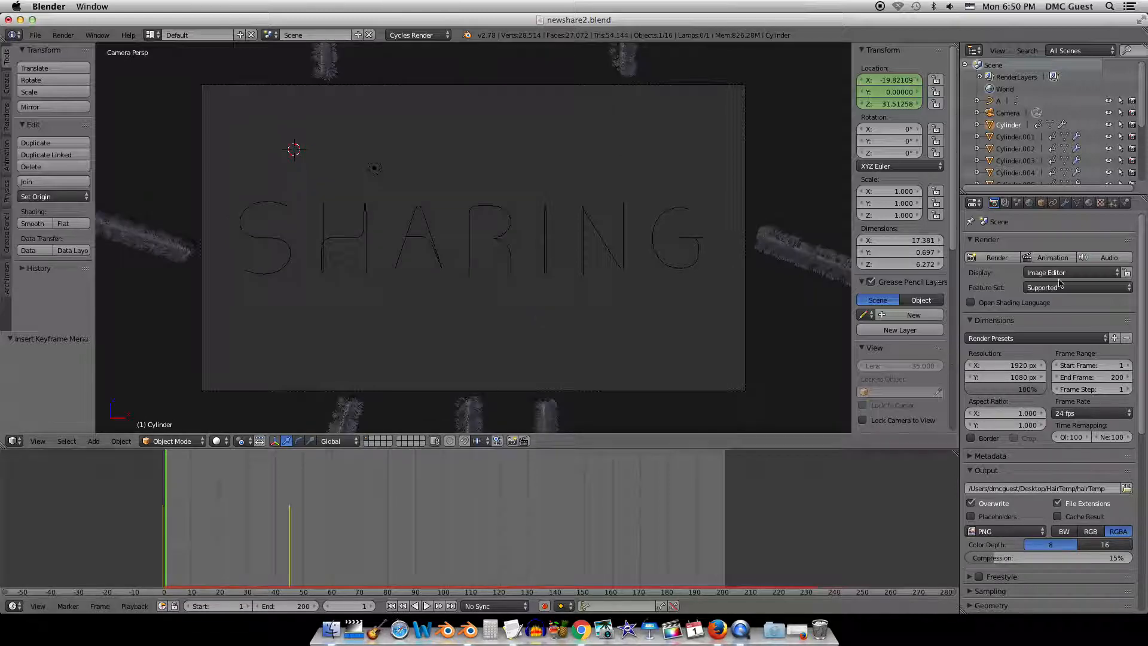
{"action": "scroll", "coordinate": [1027, 317], "scroll_direction": "down", "scroll_amount": 10}
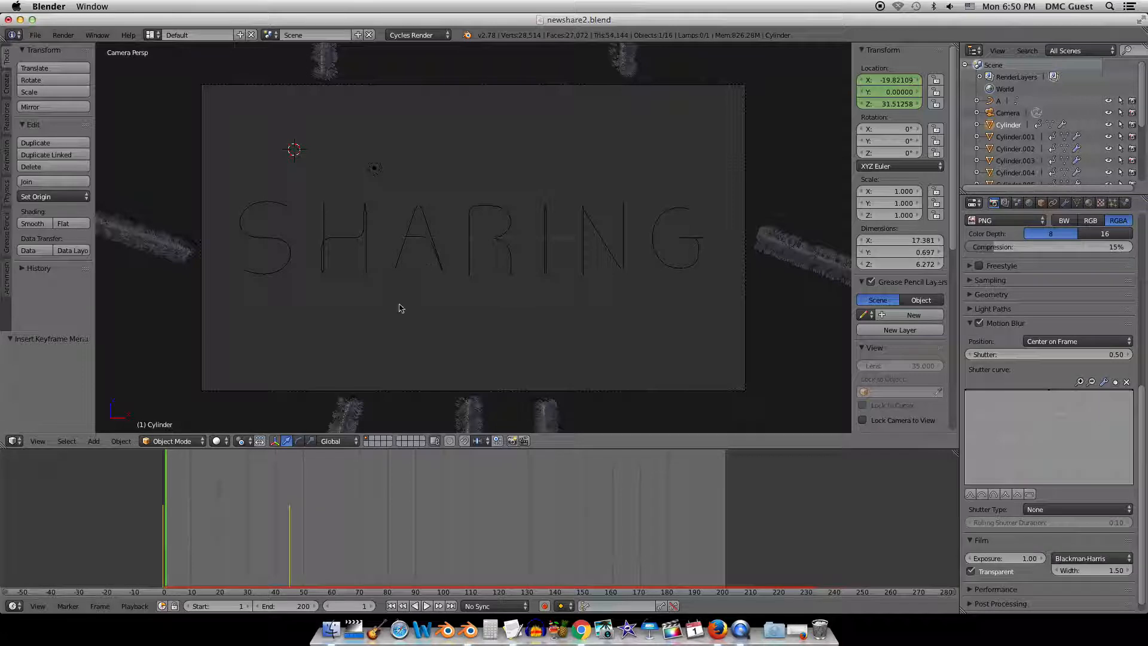
Move the animation to frame 159 and select all seven letters of SHARING together.
{"action": "left_click_drag", "start_coordinate": [405, 541], "coordinate": [609, 526]}
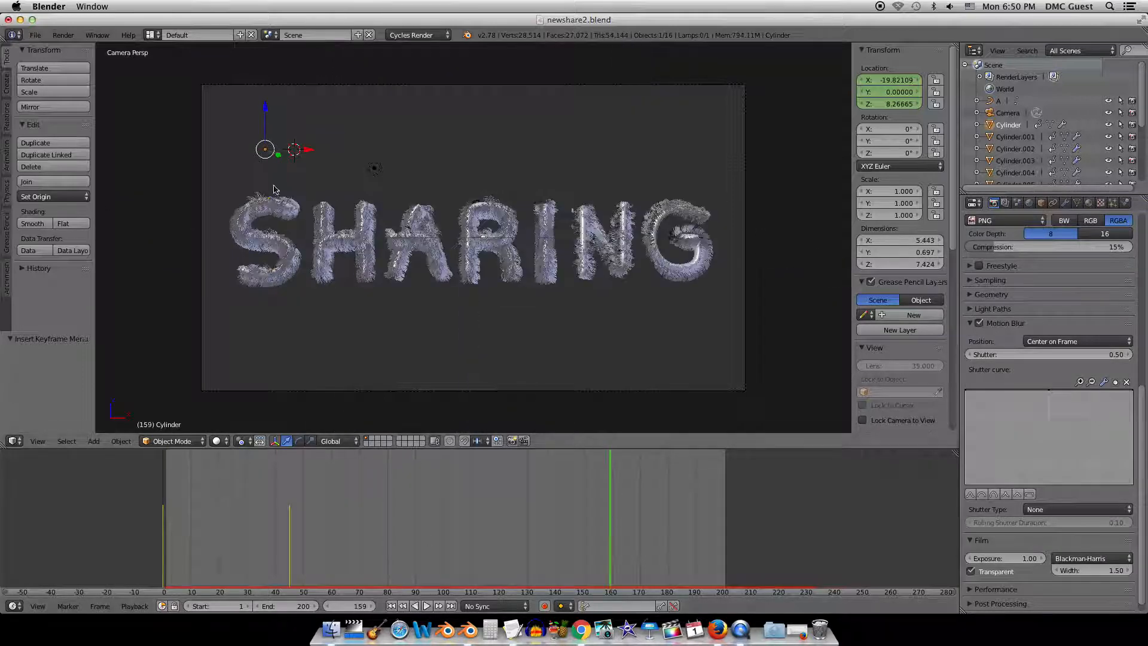
{"action": "right_click", "coordinate": [268, 210]}
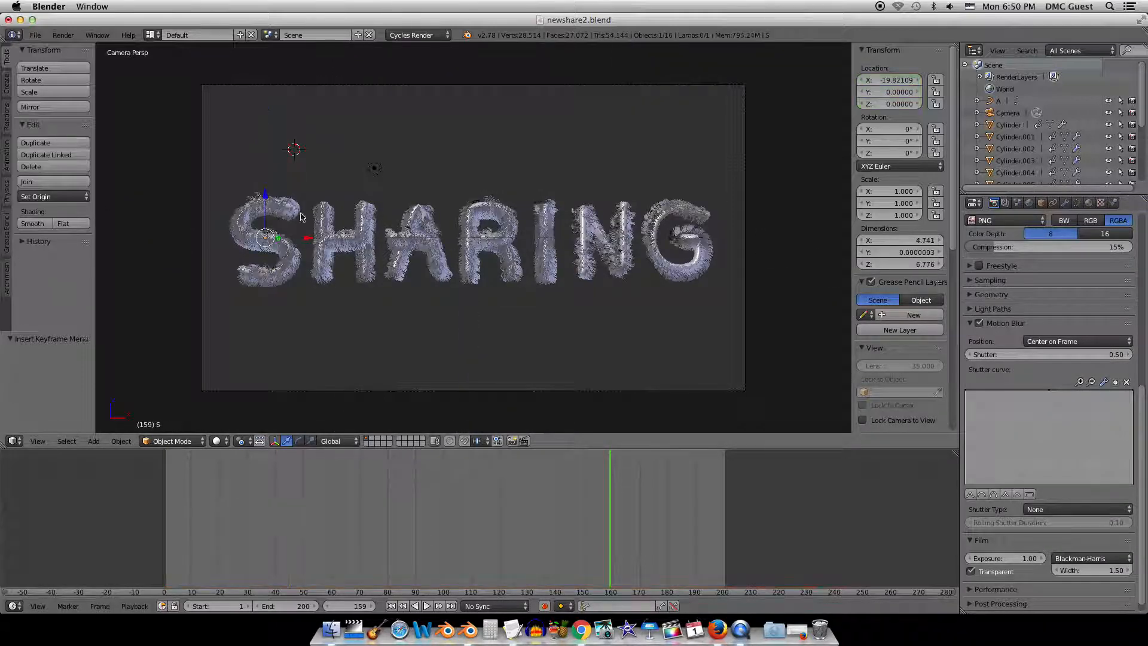
{"action": "right_click", "coordinate": [332, 238], "text": "shift"}
{"action": "right_click", "coordinate": [495, 241], "text": "shift"}
{"action": "right_click", "coordinate": [472, 218], "text": "shift"}
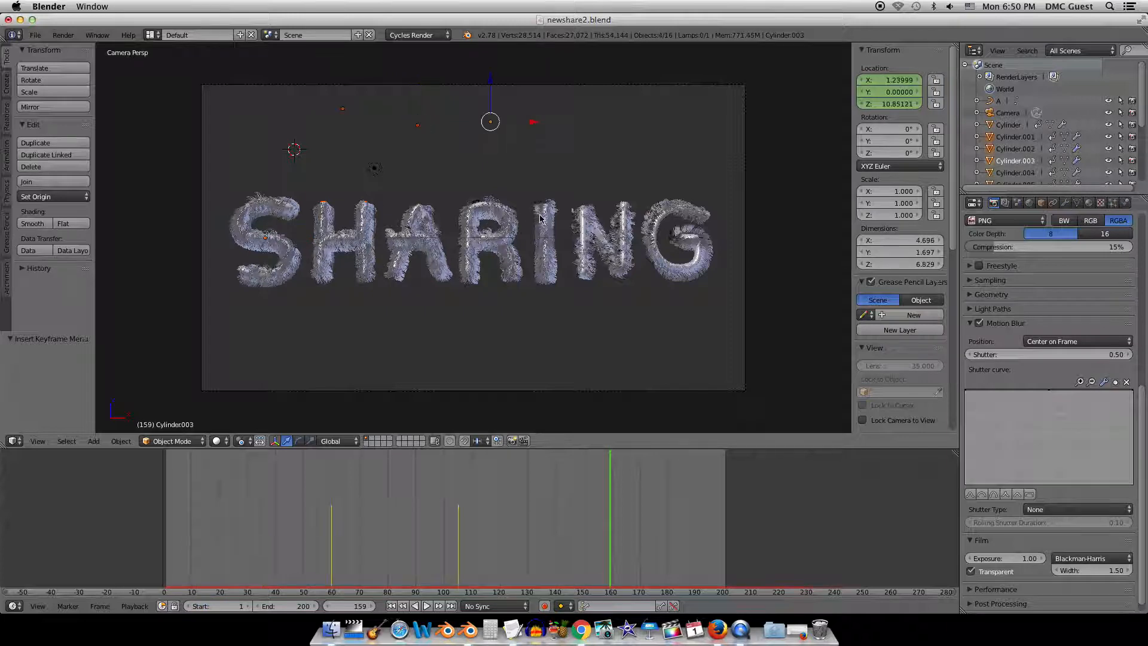
{"action": "right_click", "coordinate": [541, 220], "text": "shift"}
{"action": "right_click", "coordinate": [589, 227], "text": "shift"}
{"action": "right_click", "coordinate": [664, 222], "text": "shift"}
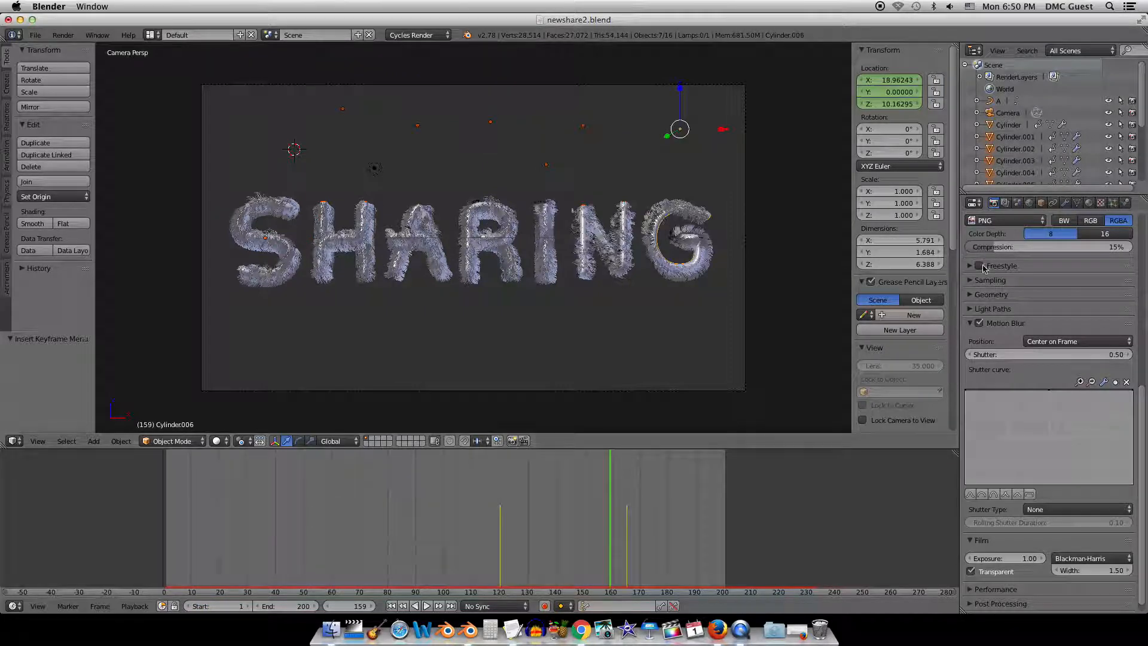
Review the children, kink and Cycles hair rendering settings of the PinkCells particle system on the letter G.
{"action": "scroll", "coordinate": [1083, 234], "scroll_direction": "up", "scroll_amount": 5}
{"action": "left_click", "coordinate": [1112, 205]}
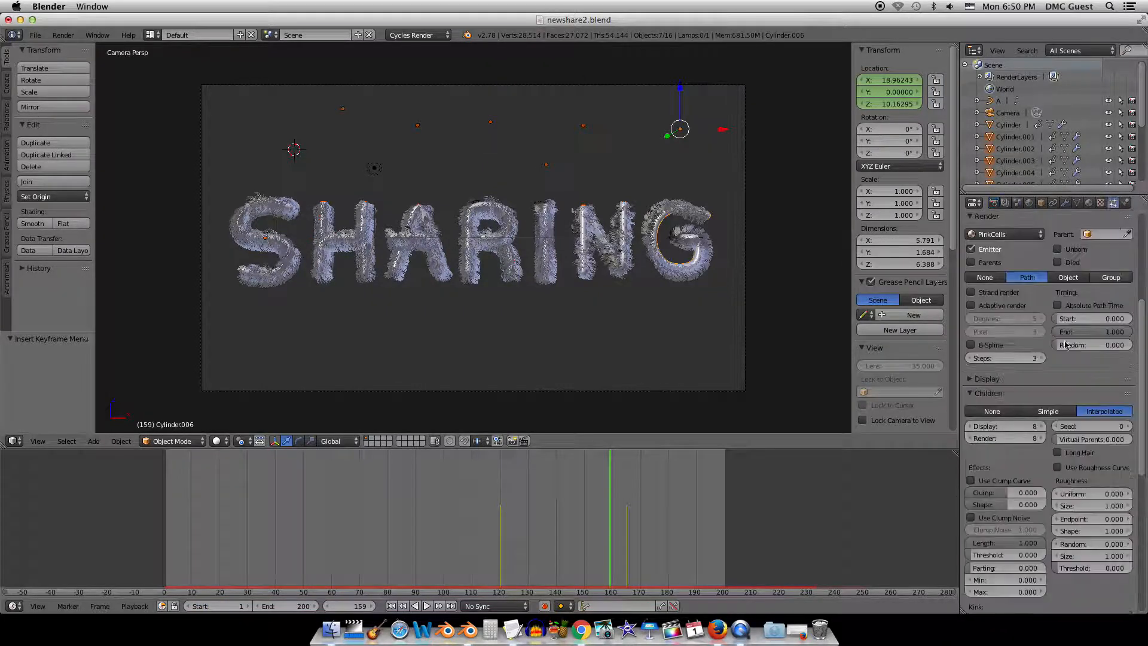
{"action": "scroll", "coordinate": [1024, 393], "scroll_direction": "down", "scroll_amount": 10}
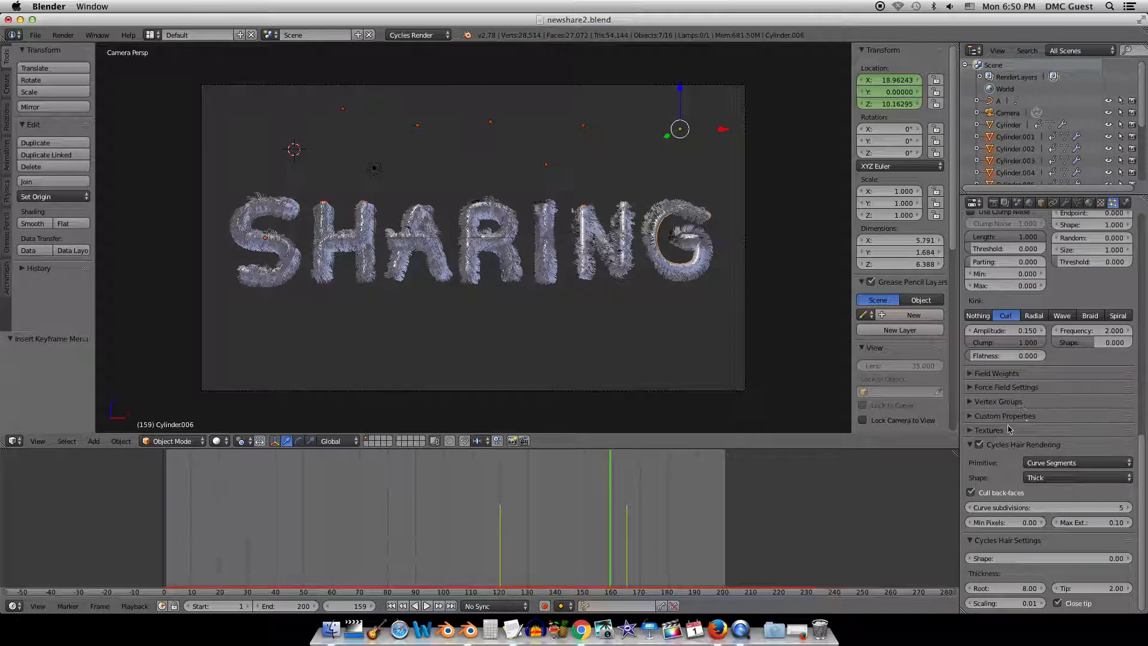
{"action": "scroll", "coordinate": [1047, 414], "scroll_direction": "up", "scroll_amount": 3}
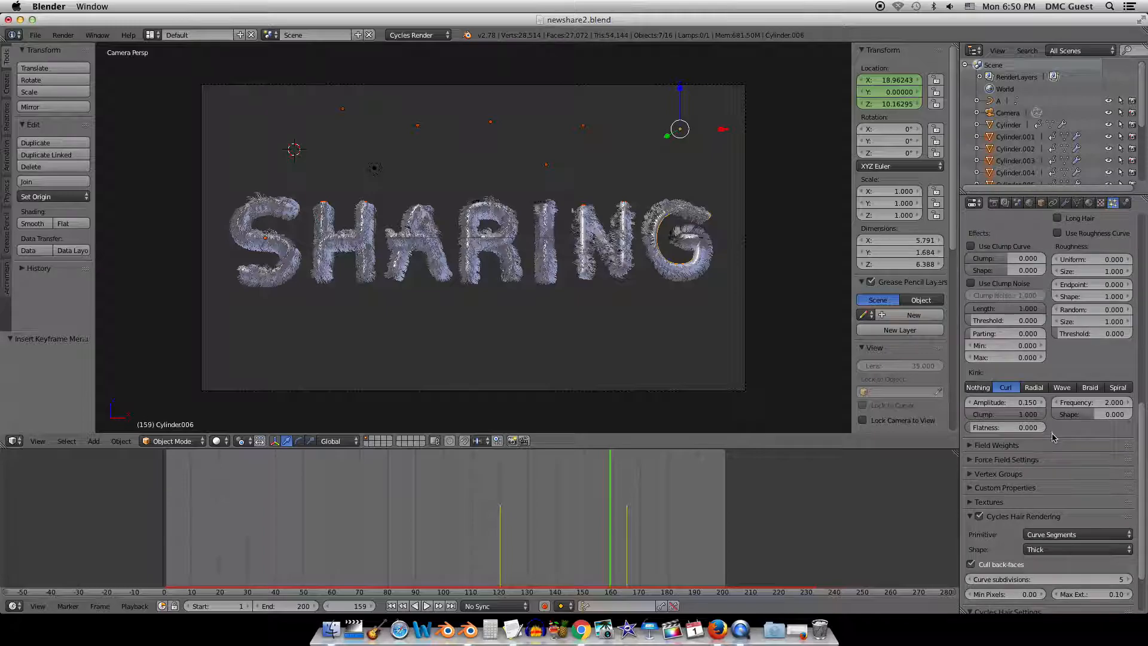
{"action": "scroll", "coordinate": [1053, 438], "scroll_direction": "down", "scroll_amount": 3}
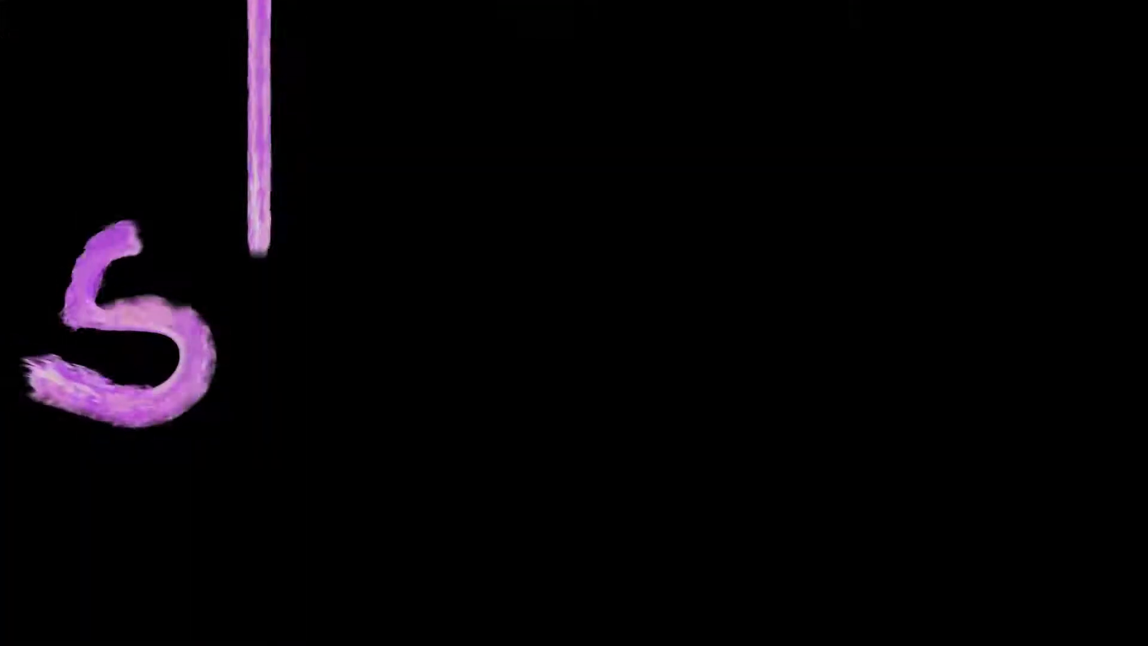